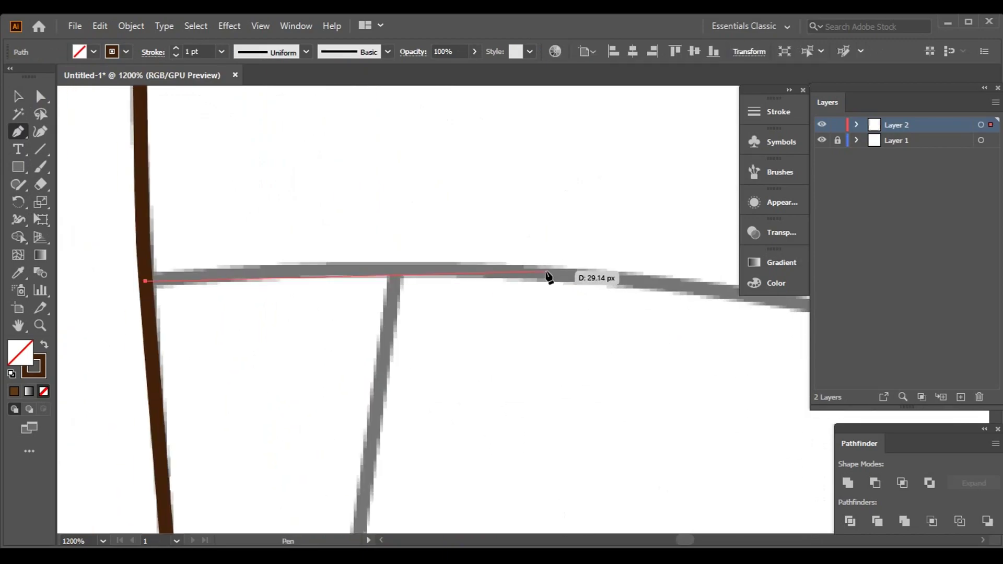
Trace the right shoulder's grey sketch line with the Pen tool, from the brown upright line outward and down.
{"action": "left_click", "coordinate": [381, 226]}
{"action": "left_click", "coordinate": [523, 362]}
{"action": "left_click", "coordinate": [604, 400]}
{"action": "left_click", "coordinate": [682, 434]}
{"action": "scroll", "coordinate": [682, 434], "scroll_direction": "down", "scroll_amount": 3}
{"action": "left_click", "coordinate": [739, 407]}
{"action": "scroll", "coordinate": [739, 407], "scroll_direction": "down", "scroll_amount": 3}
{"action": "left_click", "coordinate": [517, 452]}
{"action": "scroll", "coordinate": [517, 453], "scroll_direction": "down", "scroll_amount": 3}
{"action": "left_click", "coordinate": [632, 490]}
{"action": "scroll", "coordinate": [638, 384], "scroll_direction": "down", "scroll_amount": 3}
{"action": "left_click", "coordinate": [637, 384]}
{"action": "scroll", "coordinate": [638, 384], "scroll_direction": "down", "scroll_amount": 3}
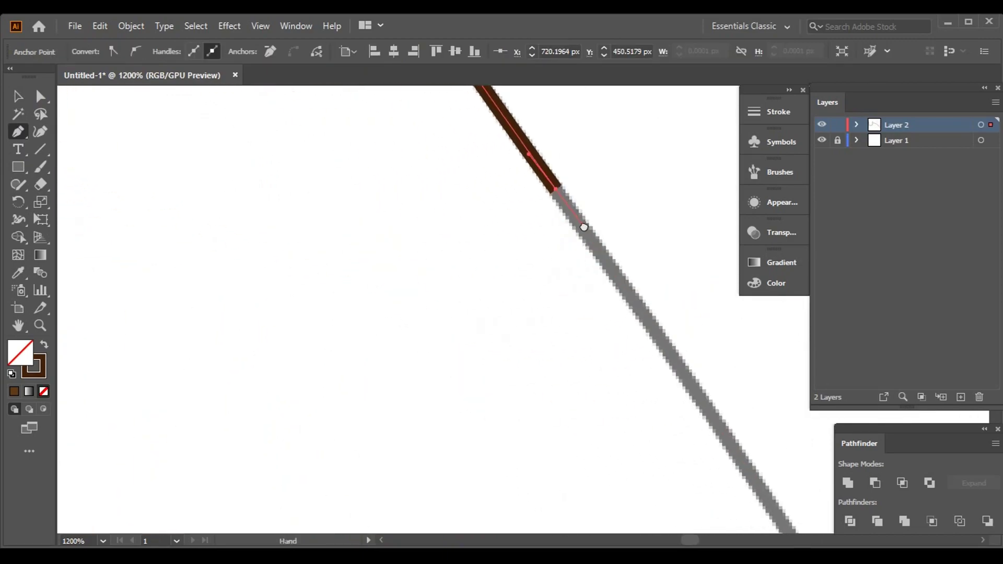
Continue the shoulder path down the outer edge of the right sleeve.
{"action": "left_click", "coordinate": [526, 191]}
{"action": "scroll", "coordinate": [595, 156], "scroll_direction": "down", "scroll_amount": 3}
{"action": "scroll", "coordinate": [594, 155], "scroll_direction": "down", "scroll_amount": 3}
{"action": "left_click", "coordinate": [761, 463]}
{"action": "scroll", "coordinate": [598, 441], "scroll_direction": "down", "scroll_amount": 3}
{"action": "left_click", "coordinate": [609, 414]}
{"action": "scroll", "coordinate": [609, 414], "scroll_direction": "down", "scroll_amount": 3}
{"action": "left_click", "coordinate": [620, 168]}
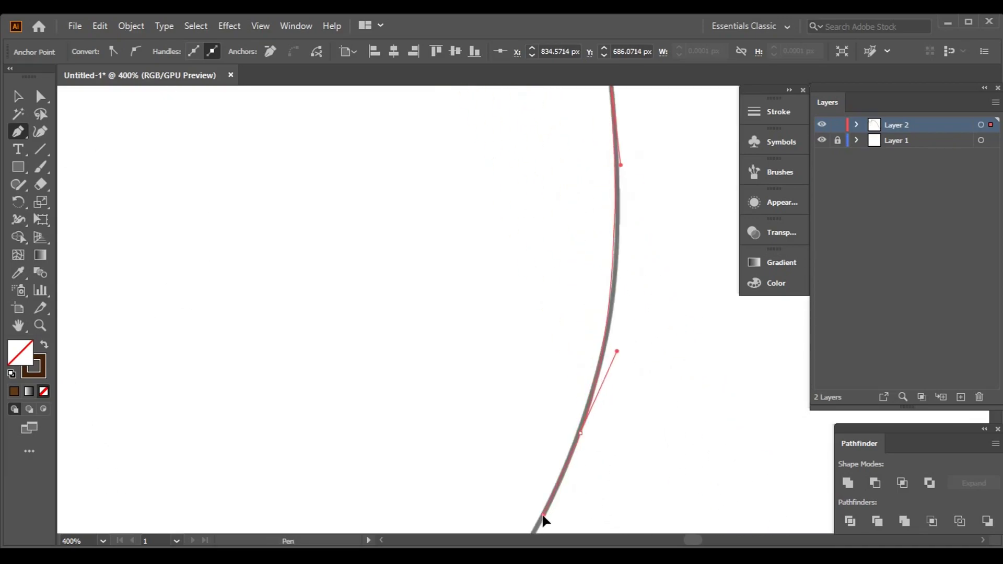
Extend the right sleeve path around its lower curve to where the hand meets the sleeve.
{"action": "scroll", "coordinate": [544, 517], "scroll_direction": "down", "scroll_amount": 3}
{"action": "left_click", "coordinate": [572, 280]}
{"action": "scroll", "coordinate": [313, 453], "scroll_direction": "down", "scroll_amount": 3}
{"action": "left_click_drag", "start_coordinate": [385, 394], "coordinate": [218, 421]}
{"action": "scroll", "coordinate": [218, 421], "scroll_direction": "down", "scroll_amount": 3}
{"action": "left_click_drag", "start_coordinate": [291, 441], "coordinate": [230, 400]}
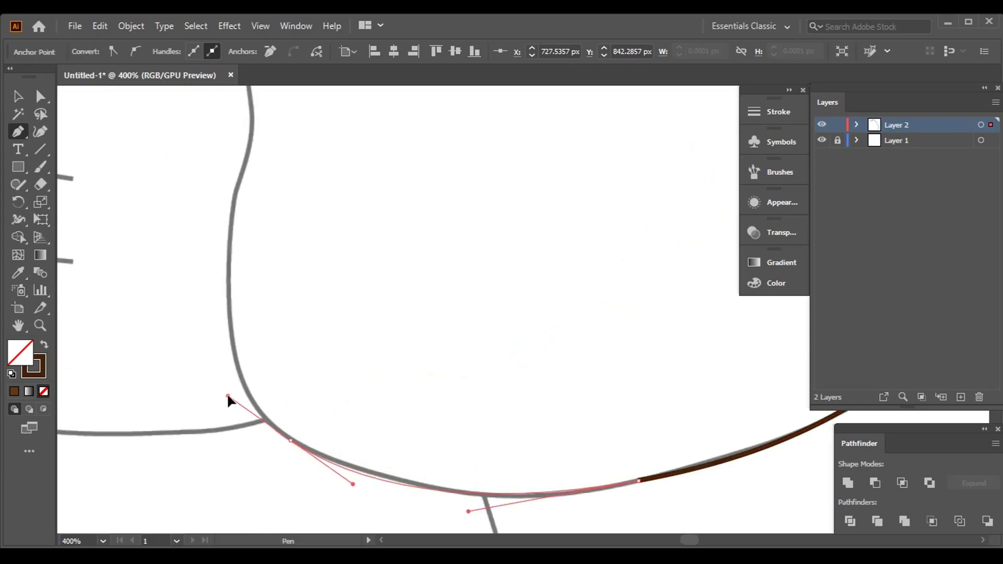
Finish the right sleeve outline by tracing its inner edge up to the end beside the hair strands.
{"action": "scroll", "coordinate": [229, 287], "scroll_direction": "up", "scroll_amount": 2}
{"action": "scroll", "coordinate": [512, 148], "scroll_direction": "down", "scroll_amount": 3}
{"action": "scroll", "coordinate": [418, 262], "scroll_direction": "down", "scroll_amount": 2}
{"action": "left_click_drag", "start_coordinate": [355, 251], "coordinate": [384, 190]}
{"action": "scroll", "coordinate": [575, 157], "scroll_direction": "up", "scroll_amount": 5}
{"action": "left_click_drag", "start_coordinate": [620, 258], "coordinate": [601, 198]}
{"action": "scroll", "coordinate": [574, 209], "scroll_direction": "up", "scroll_amount": 4}
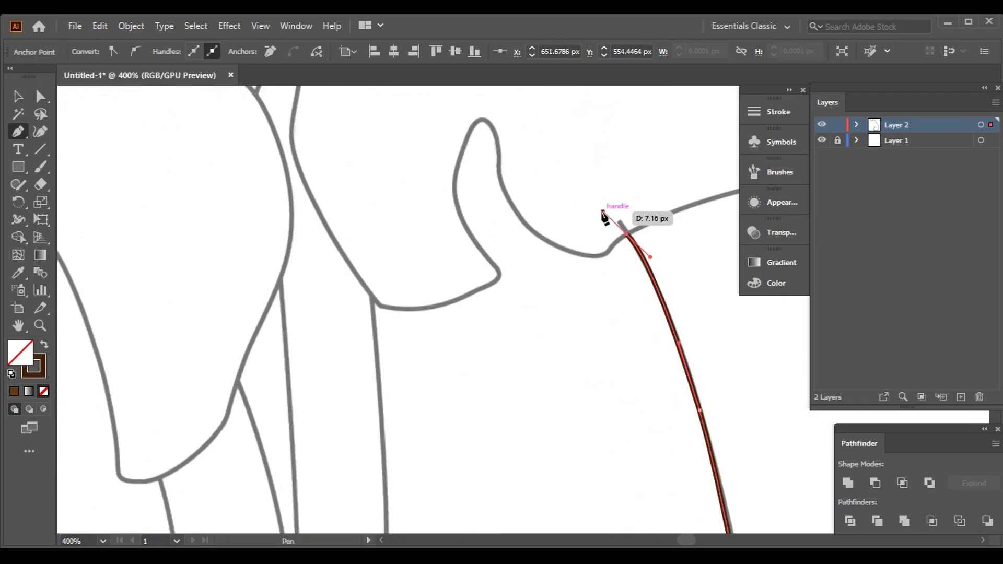
Trace the left shoulder slope with a new Pen path starting on the brown upright line.
{"action": "scroll", "coordinate": [403, 319], "scroll_direction": "down", "scroll_amount": 5}
{"action": "scroll", "coordinate": [529, 212], "scroll_direction": "down", "scroll_amount": 5}
{"action": "scroll", "coordinate": [627, 242], "scroll_direction": "up", "scroll_amount": 6}
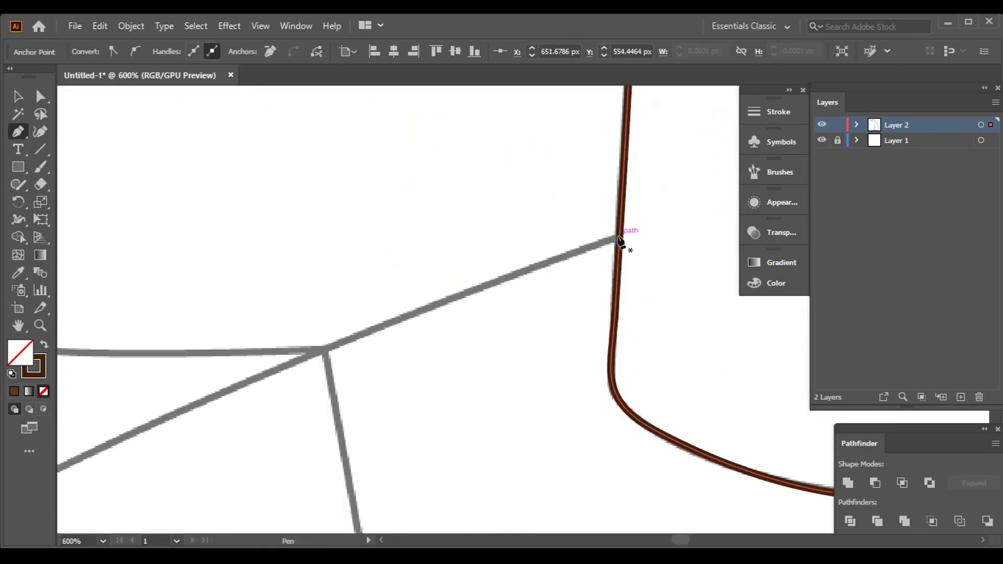
{"action": "scroll", "coordinate": [470, 250], "scroll_direction": "right", "scroll_amount": 2}
{"action": "scroll", "coordinate": [168, 340], "scroll_direction": "down", "scroll_amount": 3}
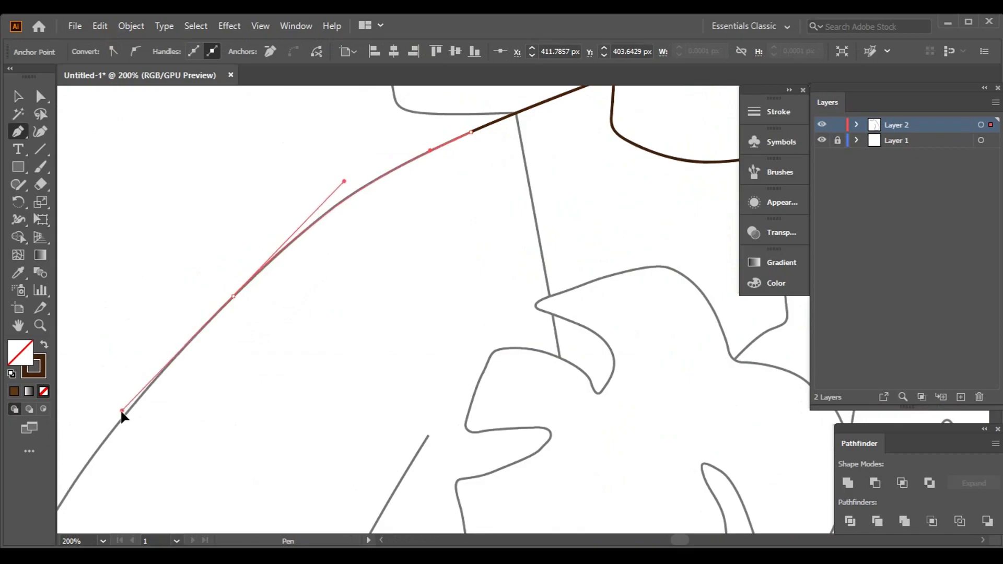
Continue the left sleeve path around its outer curve and along the lower edge to the cuff corner, and deselect it.
{"action": "scroll", "coordinate": [127, 465], "scroll_direction": "down", "scroll_amount": 3}
{"action": "left_click_drag", "start_coordinate": [235, 358], "coordinate": [245, 443]}
{"action": "scroll", "coordinate": [313, 372], "scroll_direction": "down", "scroll_amount": 3}
{"action": "scroll", "coordinate": [574, 447], "scroll_direction": "right", "scroll_amount": 4}
{"action": "left_click_drag", "start_coordinate": [441, 373], "coordinate": [559, 359]}
{"action": "scroll", "coordinate": [523, 371], "scroll_direction": "right", "scroll_amount": 4}
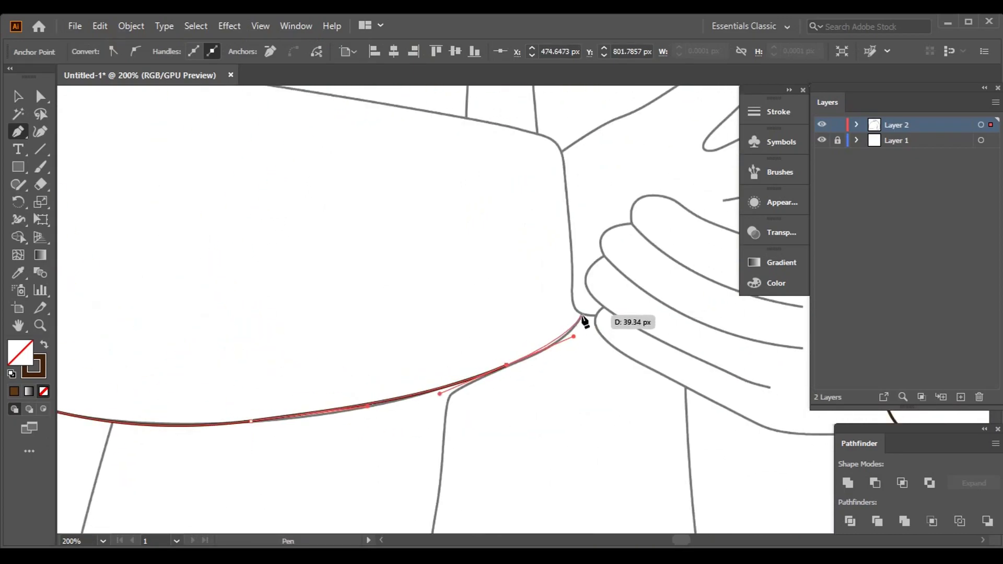
{"action": "scroll", "coordinate": [584, 320], "scroll_direction": "up", "scroll_amount": 2}
{"action": "key", "text": "v"}
{"action": "left_click", "coordinate": [618, 327]}
Trace the left side of the torso from the underside of the sleeve down toward the hem.
{"action": "scroll", "coordinate": [618, 327], "scroll_direction": "down", "scroll_amount": 3}
{"action": "scroll", "coordinate": [619, 327], "scroll_direction": "left", "scroll_amount": 3}
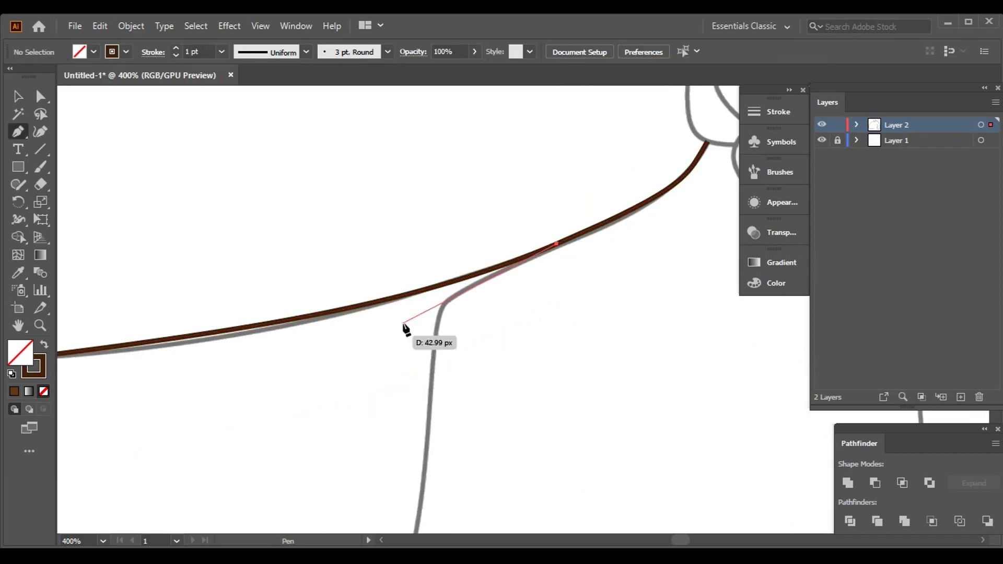
{"action": "left_click", "coordinate": [549, 250]}
{"action": "left_click_drag", "start_coordinate": [435, 343], "coordinate": [420, 404]}
{"action": "left_click", "coordinate": [428, 401]}
{"action": "left_click_drag", "start_coordinate": [439, 440], "coordinate": [523, 215]}
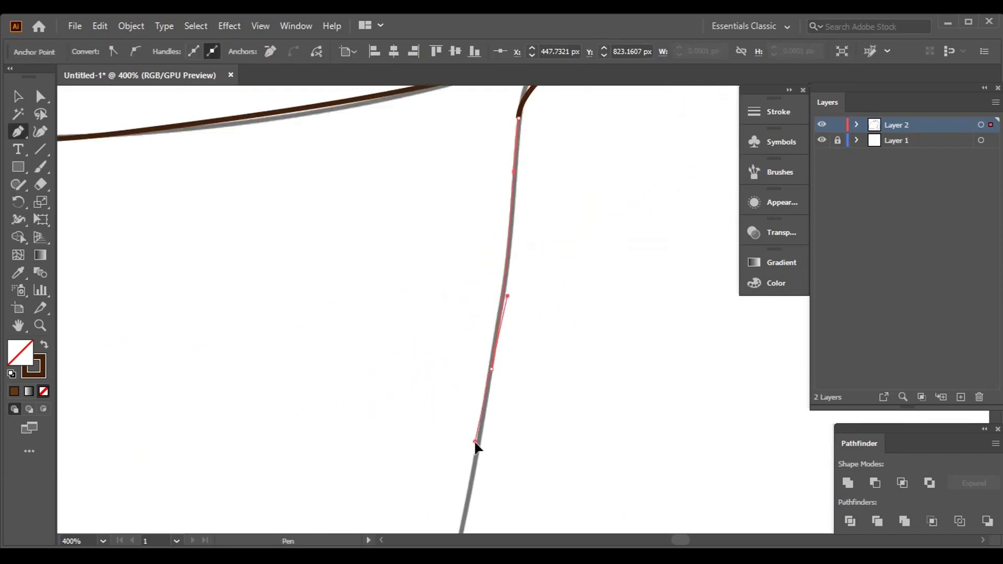
{"action": "scroll", "coordinate": [476, 443], "scroll_direction": "down", "scroll_amount": 1}
{"action": "left_click_drag", "start_coordinate": [444, 455], "coordinate": [515, 378]}
{"action": "scroll", "coordinate": [495, 444], "scroll_direction": "down", "scroll_amount": 2}
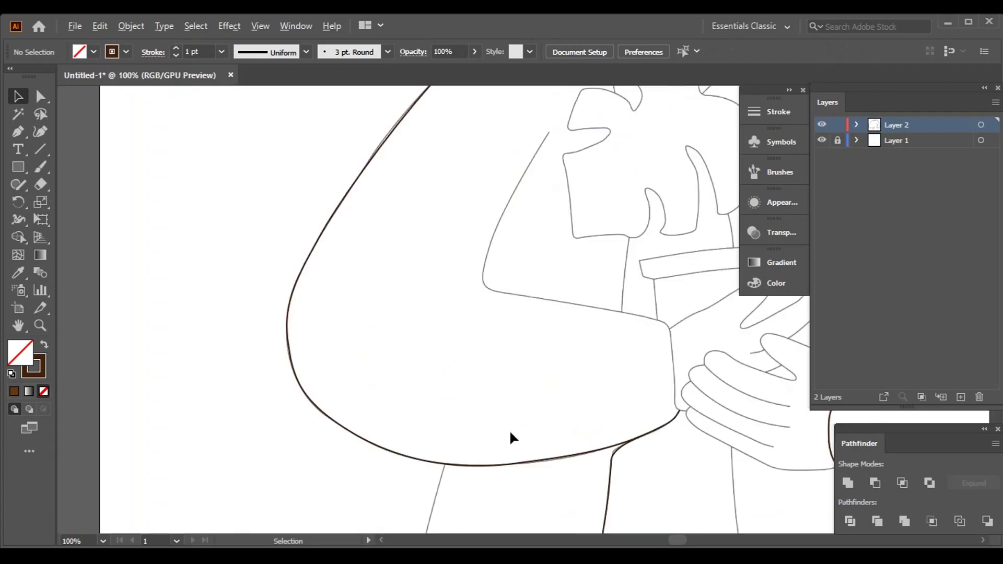
Trace the torso's bottom hem and its right side up to the sleeve, and end the path.
{"action": "left_click", "coordinate": [381, 134]}
{"action": "scroll", "coordinate": [367, 287], "scroll_direction": "down", "scroll_amount": 1}
{"action": "scroll", "coordinate": [368, 406], "scroll_direction": "up", "scroll_amount": 1}
{"action": "left_click_drag", "start_coordinate": [368, 405], "coordinate": [314, 365]}
{"action": "left_click_drag", "start_coordinate": [642, 370], "coordinate": [695, 374]}
{"action": "left_click", "coordinate": [479, 217]}
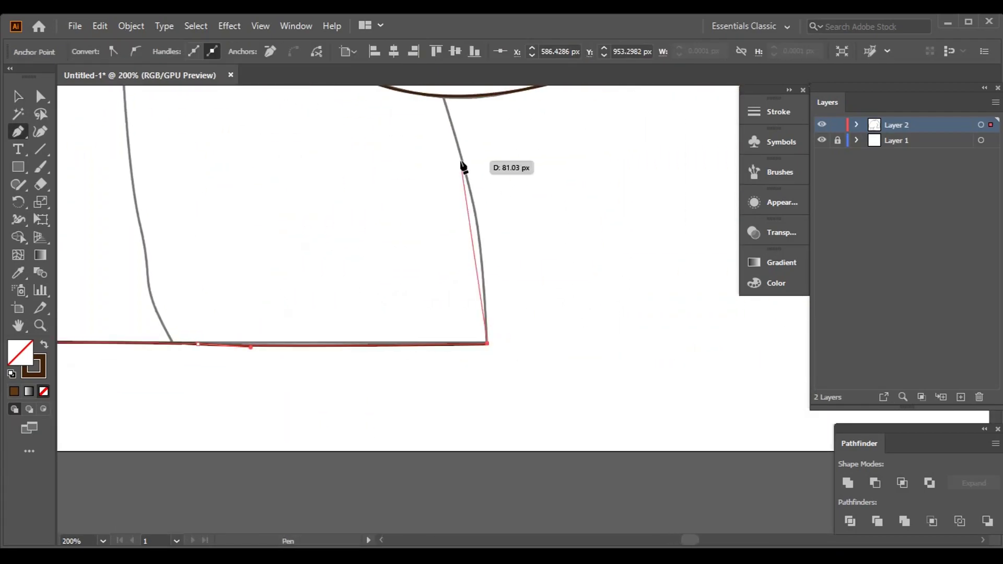
{"action": "scroll", "coordinate": [450, 164], "scroll_direction": "up", "scroll_amount": 1}
{"action": "left_click", "coordinate": [543, 217]}
{"action": "key", "text": "Escape"}
Start the lower hand's outline at the right sleeve and trace its upper edge to the thumb tip.
{"action": "scroll", "coordinate": [454, 484], "scroll_direction": "down", "scroll_amount": 1}
{"action": "scroll", "coordinate": [509, 264], "scroll_direction": "up", "scroll_amount": 2}
{"action": "scroll", "coordinate": [509, 264], "scroll_direction": "right", "scroll_amount": 1}
{"action": "left_click", "coordinate": [609, 280]}
{"action": "scroll", "coordinate": [472, 217], "scroll_direction": "up", "scroll_amount": 1}
{"action": "left_click_drag", "start_coordinate": [363, 188], "coordinate": [278, 181]}
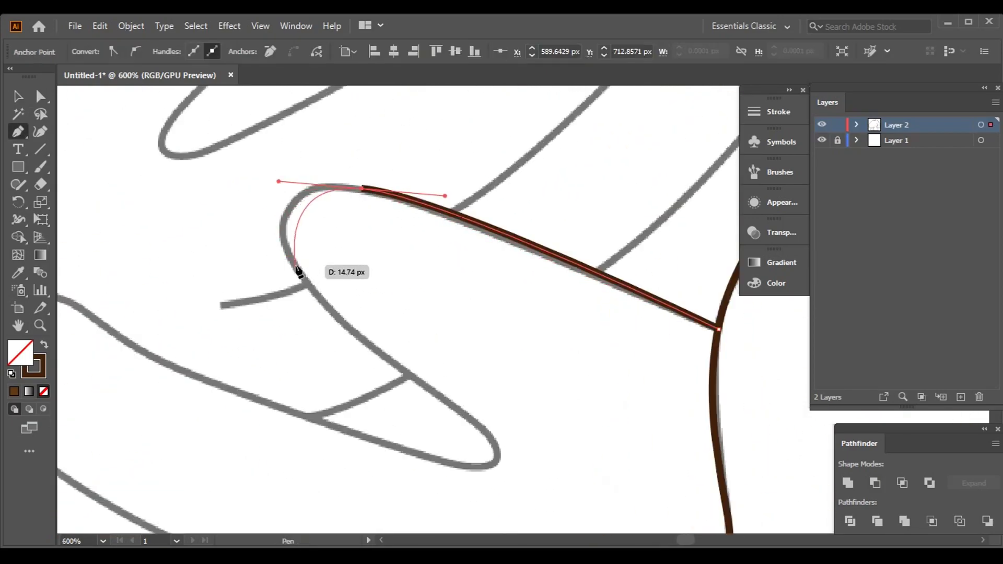
Continue the lower hand's outline around the thumb and over the topmost finger.
{"action": "left_click_drag", "start_coordinate": [340, 328], "coordinate": [341, 329]}
{"action": "scroll", "coordinate": [523, 337], "scroll_direction": "down", "scroll_amount": 2}
{"action": "scroll", "coordinate": [609, 318], "scroll_direction": "up", "scroll_amount": 1}
{"action": "left_click_drag", "start_coordinate": [700, 272], "coordinate": [575, 324]}
{"action": "scroll", "coordinate": [459, 265], "scroll_direction": "left", "scroll_amount": 2}
{"action": "left_click", "coordinate": [382, 300]}
{"action": "scroll", "coordinate": [397, 235], "scroll_direction": "down", "scroll_amount": 1}
{"action": "scroll", "coordinate": [397, 235], "scroll_direction": "left", "scroll_amount": 2}
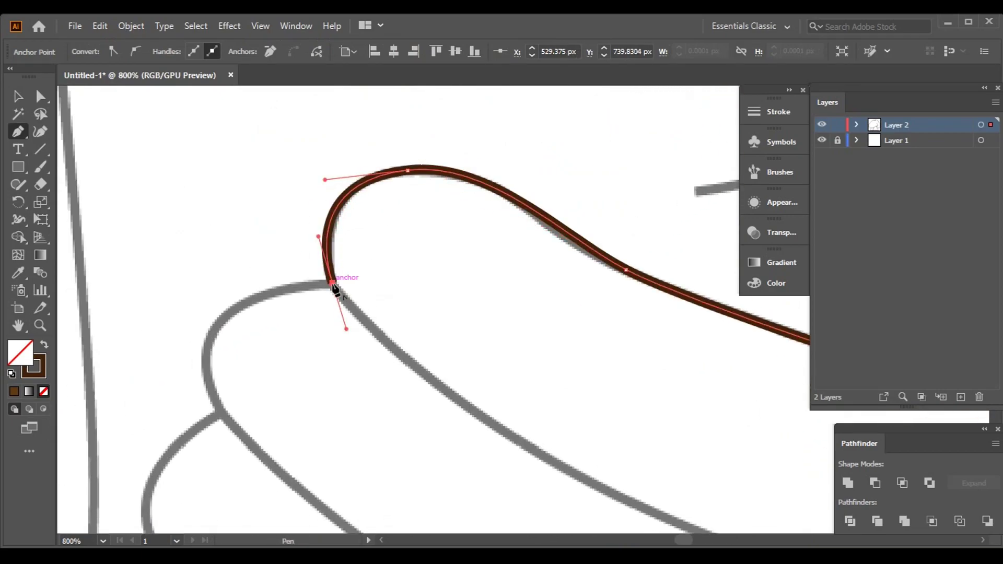
Trace the rounded tips of the next two fingers on the lower hand, with corner points between them.
{"action": "left_click", "coordinate": [335, 284]}
{"action": "scroll", "coordinate": [361, 287], "scroll_direction": "down", "scroll_amount": 2}
{"action": "scroll", "coordinate": [361, 288], "scroll_direction": "left", "scroll_amount": 2}
{"action": "left_click", "coordinate": [360, 286]}
{"action": "scroll", "coordinate": [313, 360], "scroll_direction": "down", "scroll_amount": 2}
{"action": "scroll", "coordinate": [313, 359], "scroll_direction": "right", "scroll_amount": 1}
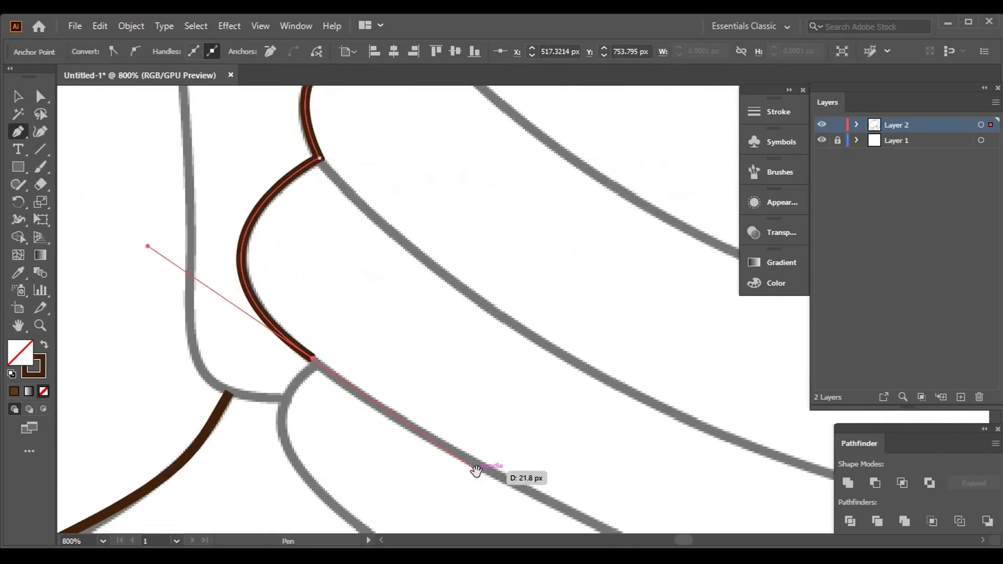
Trace the lowest finger and the underside of the lower hand up to the right sleeve.
{"action": "scroll", "coordinate": [479, 473], "scroll_direction": "down", "scroll_amount": 2}
{"action": "scroll", "coordinate": [479, 473], "scroll_direction": "right", "scroll_amount": 2}
{"action": "left_click_drag", "start_coordinate": [174, 315], "coordinate": [174, 315]}
{"action": "scroll", "coordinate": [456, 361], "scroll_direction": "down", "scroll_amount": 2}
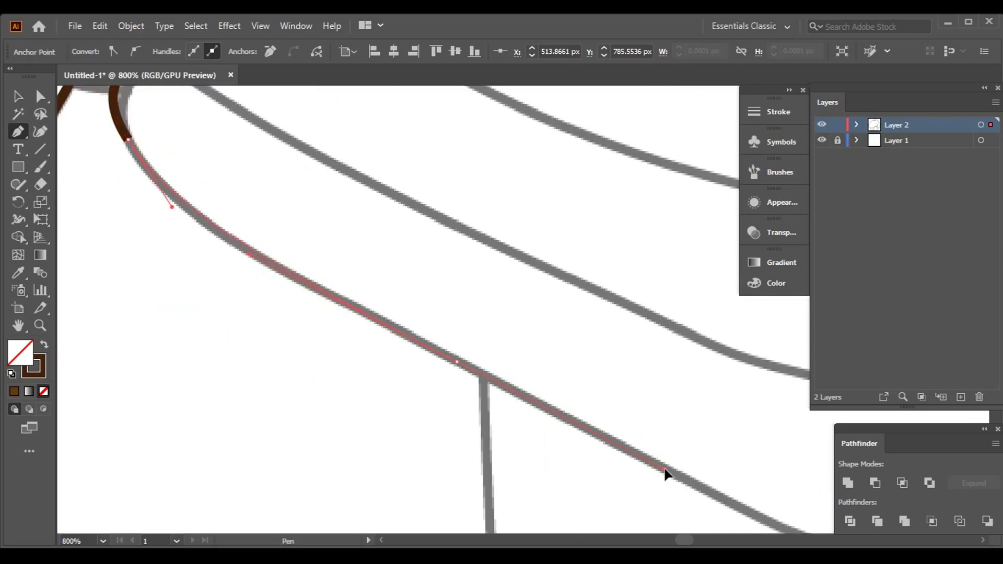
{"action": "scroll", "coordinate": [574, 399], "scroll_direction": "down", "scroll_amount": 2}
{"action": "scroll", "coordinate": [573, 399], "scroll_direction": "right", "scroll_amount": 3}
{"action": "left_click_drag", "start_coordinate": [573, 399], "coordinate": [653, 400]}
{"action": "scroll", "coordinate": [486, 386], "scroll_direction": "right", "scroll_amount": 3}
{"action": "left_click_drag", "start_coordinate": [551, 345], "coordinate": [551, 345]}
{"action": "scroll", "coordinate": [526, 252], "scroll_direction": "down", "scroll_amount": 6}
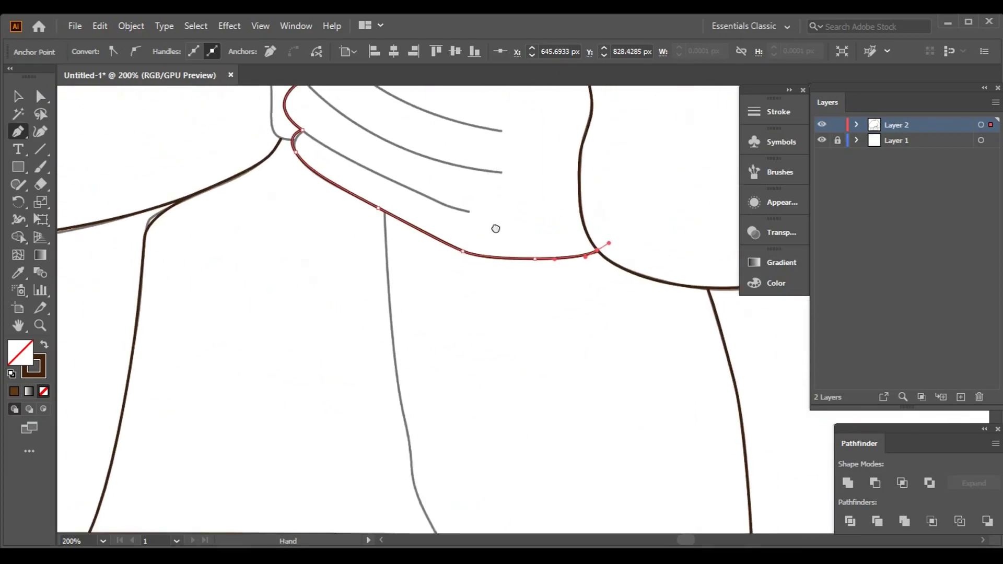
Start a new path for the banded shape above the hands, tracing its left side and the band's upper edge.
{"action": "left_click", "coordinate": [287, 430]}
{"action": "left_click", "coordinate": [265, 185]}
{"action": "scroll", "coordinate": [271, 307], "scroll_direction": "up", "scroll_amount": 2}
{"action": "scroll", "coordinate": [271, 307], "scroll_direction": "up", "scroll_amount": 4}
{"action": "scroll", "coordinate": [414, 273], "scroll_direction": "left", "scroll_amount": 4}
{"action": "scroll", "coordinate": [721, 245], "scroll_direction": "right", "scroll_amount": 3}
{"action": "left_click_drag", "start_coordinate": [723, 247], "coordinate": [781, 248]}
{"action": "scroll", "coordinate": [441, 251], "scroll_direction": "right", "scroll_amount": 6}
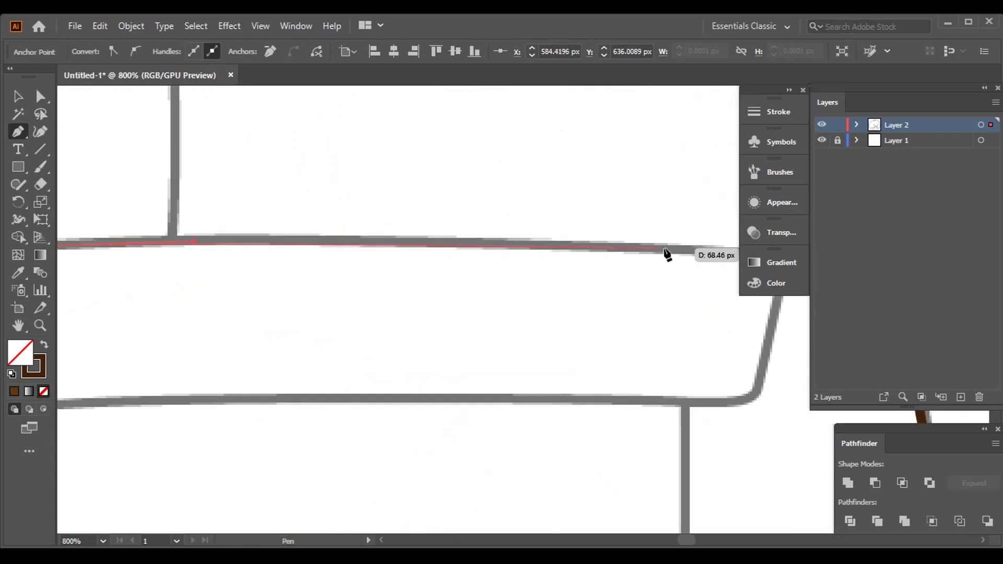
Complete the band's right end and lower edge back to its left corner, and deselect the path.
{"action": "left_click_drag", "start_coordinate": [300, 385], "coordinate": [437, 324]}
{"action": "scroll", "coordinate": [365, 336], "scroll_direction": "up", "scroll_amount": 2}
{"action": "scroll", "coordinate": [269, 287], "scroll_direction": "down", "scroll_amount": 3}
{"action": "scroll", "coordinate": [321, 265], "scroll_direction": "down", "scroll_amount": 2}
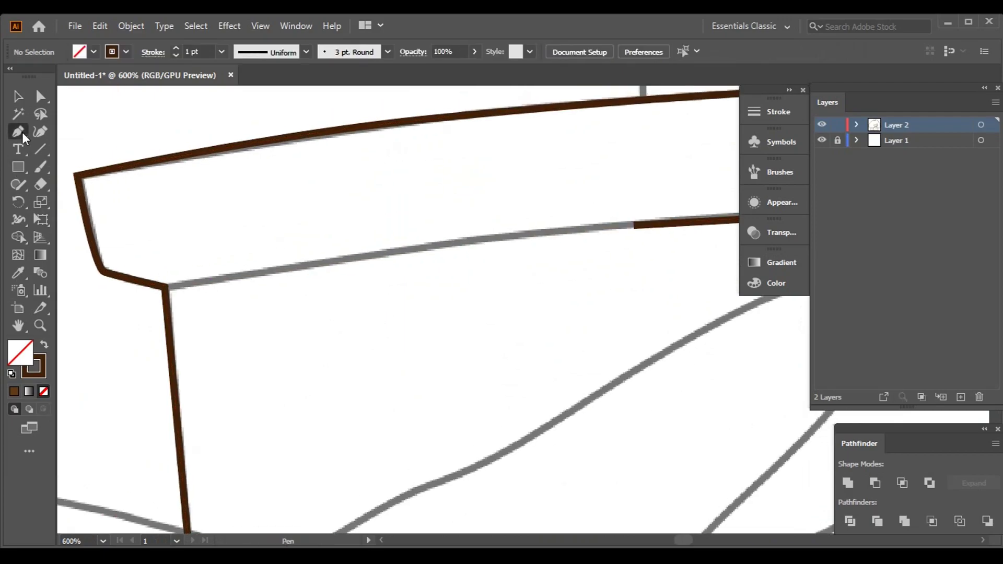
{"action": "left_click", "coordinate": [638, 231]}
{"action": "key", "text": "v"}
{"action": "left_click", "coordinate": [488, 365]}
{"action": "scroll", "coordinate": [488, 365], "scroll_direction": "down", "scroll_amount": 2}
Trace the torso's inner fold line from the underside of the lower hand down to the hem.
{"action": "scroll", "coordinate": [314, 284], "scroll_direction": "down", "scroll_amount": 5}
{"action": "scroll", "coordinate": [379, 293], "scroll_direction": "right", "scroll_amount": 2}
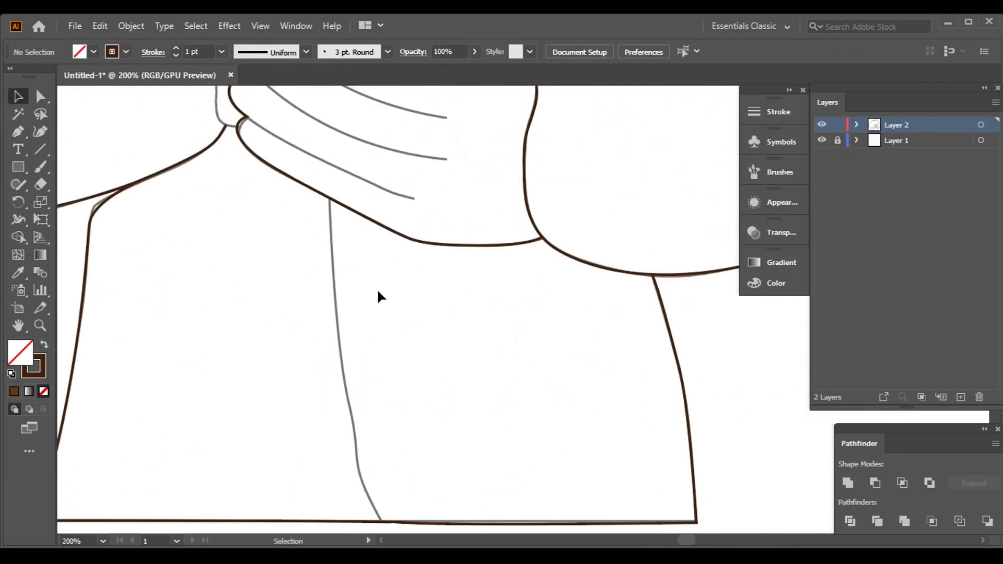
{"action": "left_click", "coordinate": [330, 200]}
{"action": "left_click", "coordinate": [331, 313]}
{"action": "left_click", "coordinate": [344, 371]}
{"action": "left_click", "coordinate": [357, 430]}
{"action": "scroll", "coordinate": [366, 428], "scroll_direction": "down", "scroll_amount": 3}
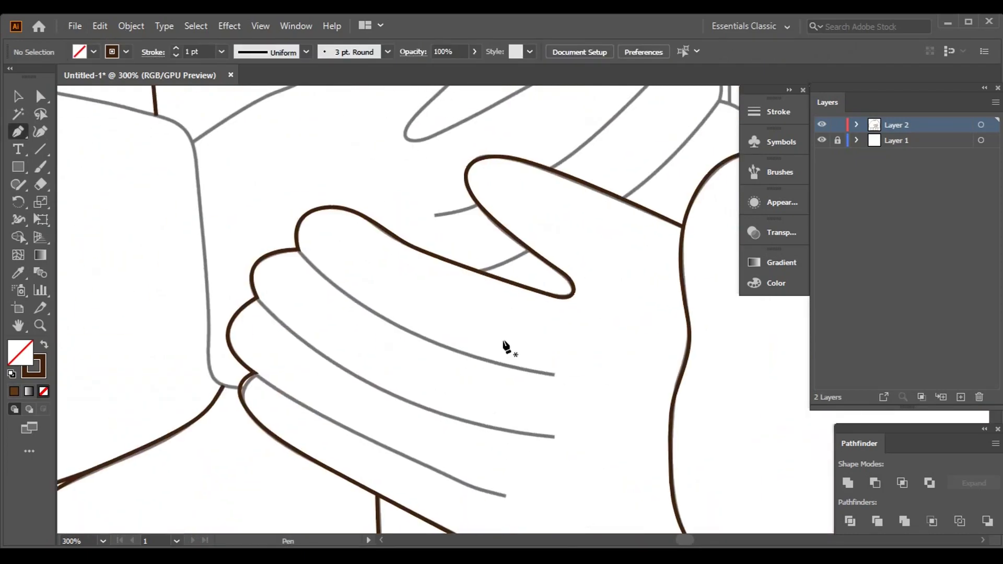
Trace the three curved lines separating the lower hand's fingers as individual paths.
{"action": "left_click", "coordinate": [298, 250]}
{"action": "left_click_drag", "start_coordinate": [554, 374], "coordinate": [761, 414]}
{"action": "key", "text": "Return"}
{"action": "left_click", "coordinate": [256, 299]}
{"action": "left_click_drag", "start_coordinate": [554, 437], "coordinate": [745, 455]}
{"action": "key", "text": "Return"}
{"action": "left_click", "coordinate": [255, 373]}
{"action": "left_click_drag", "start_coordinate": [532, 498], "coordinate": [627, 506]}
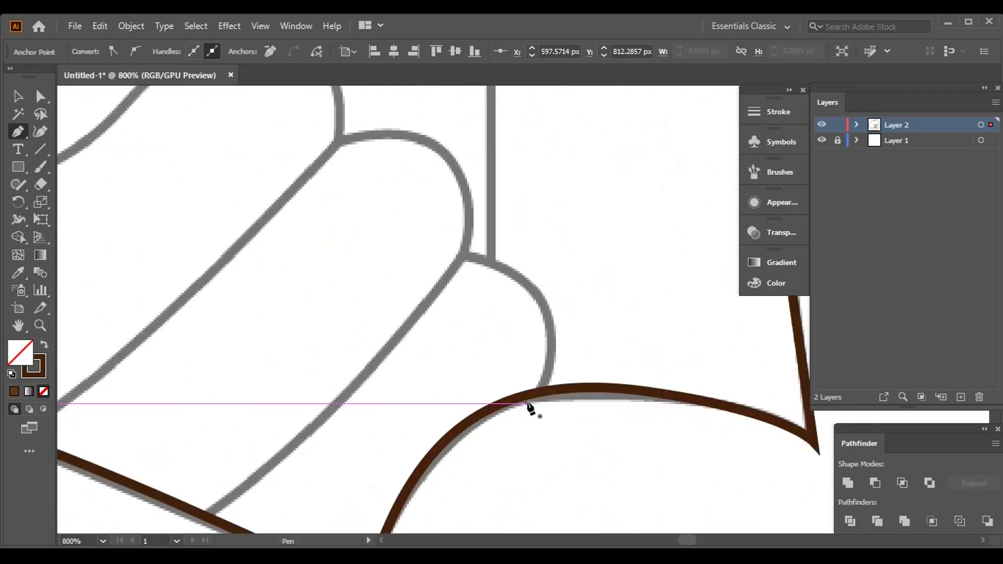
Trace the two lowest rounded fingertips of the upper hand, starting at the lower hand's sleeve edge.
{"action": "left_click", "coordinate": [552, 448]}
{"action": "mouse_move", "coordinate": [481, 316]}
{"action": "left_mouse_down"}
{"action": "mouse_move", "coordinate": [616, 334]}
{"action": "mouse_move", "coordinate": [676, 430]}
{"action": "left_mouse_up"}
{"action": "left_click_drag", "start_coordinate": [407, 304], "coordinate": [232, 337]}
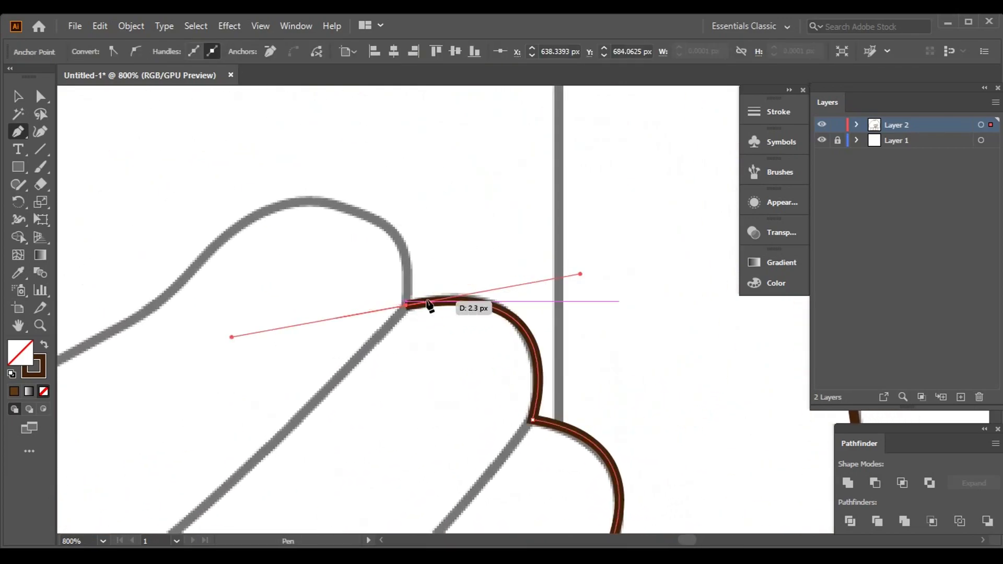
Continue the upper hand's outline over its top finger and around the pointed thumb tip.
{"action": "scroll", "coordinate": [418, 235], "scroll_direction": "left", "scroll_amount": 3}
{"action": "left_click_drag", "start_coordinate": [400, 180], "coordinate": [230, 233]}
{"action": "scroll", "coordinate": [293, 296], "scroll_direction": "left", "scroll_amount": 5}
{"action": "mouse_move", "coordinate": [496, 268]}
{"action": "left_mouse_down"}
{"action": "mouse_move", "coordinate": [415, 306]}
{"action": "mouse_move", "coordinate": [291, 325]}
{"action": "left_mouse_up"}
{"action": "scroll", "coordinate": [415, 308], "scroll_direction": "left", "scroll_amount": 5}
{"action": "scroll", "coordinate": [264, 309], "scroll_direction": "up", "scroll_amount": 1}
{"action": "left_click_drag", "start_coordinate": [302, 281], "coordinate": [372, 231]}
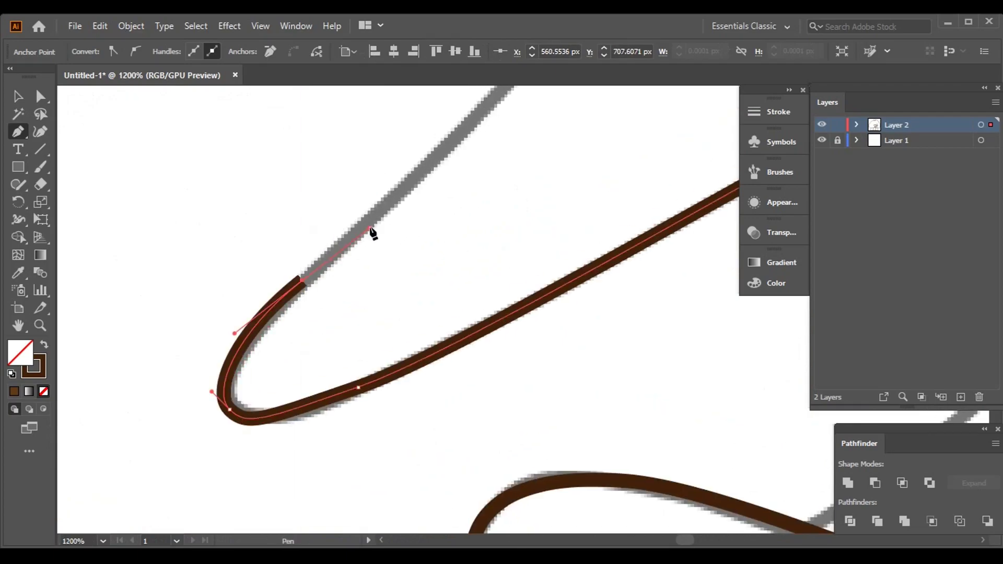
Trace the upper side of the thumb and the back of the upper hand to the left cuff corner.
{"action": "scroll", "coordinate": [372, 232], "scroll_direction": "up", "scroll_amount": 3}
{"action": "left_click_drag", "start_coordinate": [537, 314], "coordinate": [520, 161]}
{"action": "scroll", "coordinate": [403, 167], "scroll_direction": "left", "scroll_amount": 5}
{"action": "left_click_drag", "start_coordinate": [642, 149], "coordinate": [546, 212]}
{"action": "scroll", "coordinate": [426, 253], "scroll_direction": "down", "scroll_amount": 1}
{"action": "scroll", "coordinate": [244, 311], "scroll_direction": "down", "scroll_amount": 1}
{"action": "left_click", "coordinate": [246, 310]}
Trace the near-vertical line from the hair's lower edge down to the left sleeve.
{"action": "scroll", "coordinate": [246, 314], "scroll_direction": "down", "scroll_amount": 1}
{"action": "left_click_drag", "start_coordinate": [246, 314], "coordinate": [656, 439]}
{"action": "scroll", "coordinate": [492, 142], "scroll_direction": "up", "scroll_amount": 1}
{"action": "scroll", "coordinate": [470, 313], "scroll_direction": "down", "scroll_amount": 2}
{"action": "left_click_drag", "start_coordinate": [464, 340], "coordinate": [468, 431]}
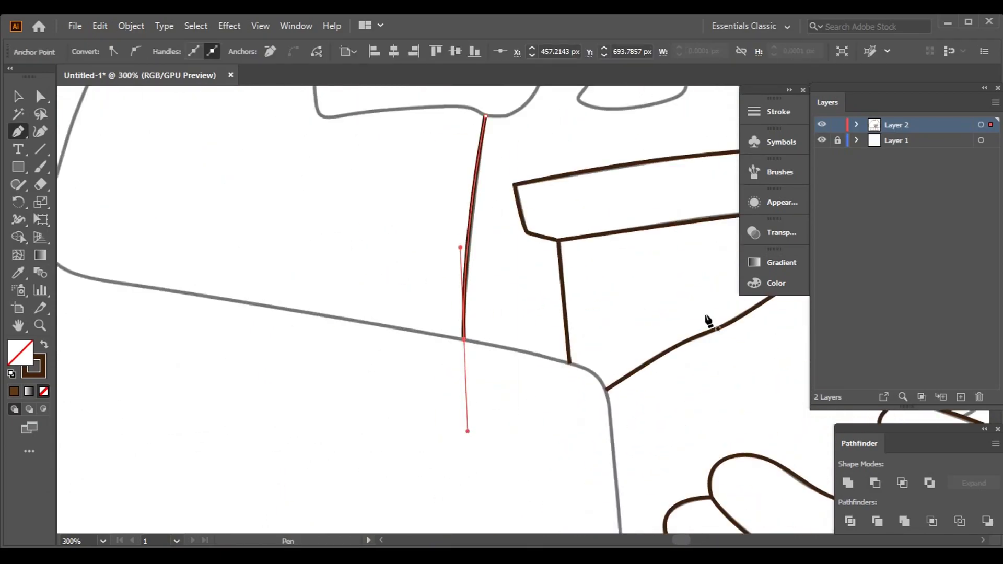
Trace the two lines separating the upper hand's fingers.
{"action": "scroll", "coordinate": [530, 407], "scroll_direction": "down", "scroll_amount": 5}
{"action": "scroll", "coordinate": [479, 230], "scroll_direction": "up", "scroll_amount": 2}
{"action": "left_click_drag", "start_coordinate": [339, 417], "coordinate": [271, 443]}
{"action": "left_click_drag", "start_coordinate": [485, 478], "coordinate": [410, 521]}
Trace the two short curved lines running off the lower hand's thumb.
{"action": "scroll", "coordinate": [502, 403], "scroll_direction": "down", "scroll_amount": 5}
{"action": "left_click_drag", "start_coordinate": [482, 332], "coordinate": [430, 344]}
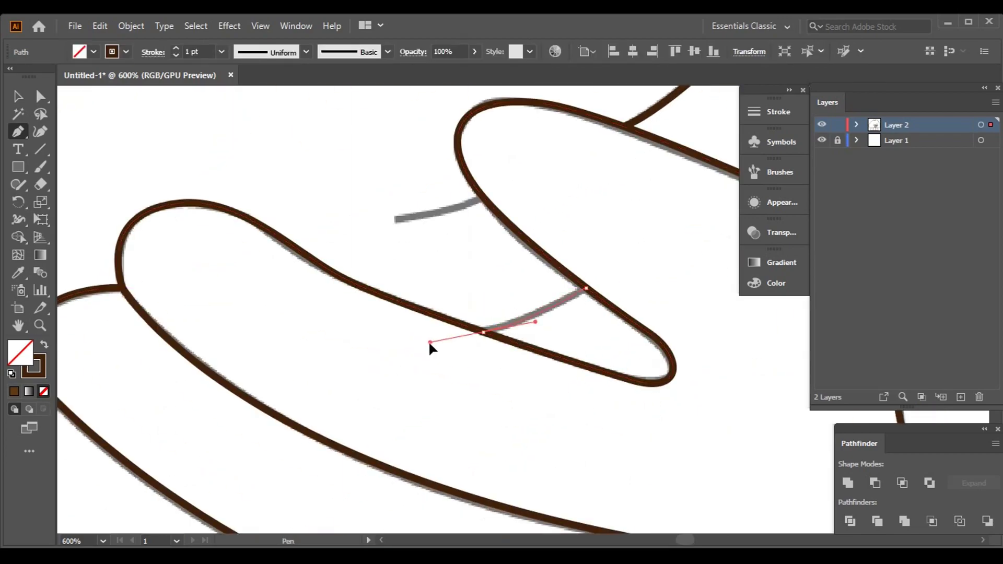
{"action": "left_click", "coordinate": [481, 197]}
{"action": "left_click_drag", "start_coordinate": [399, 217], "coordinate": [358, 220]}
{"action": "scroll", "coordinate": [386, 258], "scroll_direction": "up", "scroll_amount": 3}
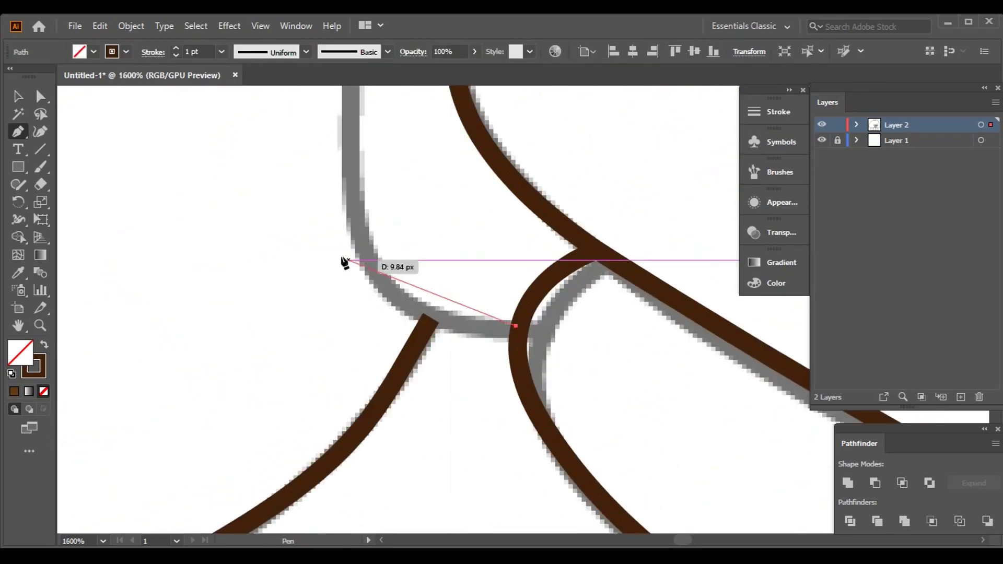
Trace the long sleeve contour around its rounded corners, along the lower edge and up the outer left side.
{"action": "scroll", "coordinate": [334, 164], "scroll_direction": "up", "scroll_amount": 3}
{"action": "scroll", "coordinate": [437, 215], "scroll_direction": "down", "scroll_amount": 3}
{"action": "scroll", "coordinate": [479, 130], "scroll_direction": "up", "scroll_amount": 5}
{"action": "left_click_drag", "start_coordinate": [644, 313], "coordinate": [641, 302]}
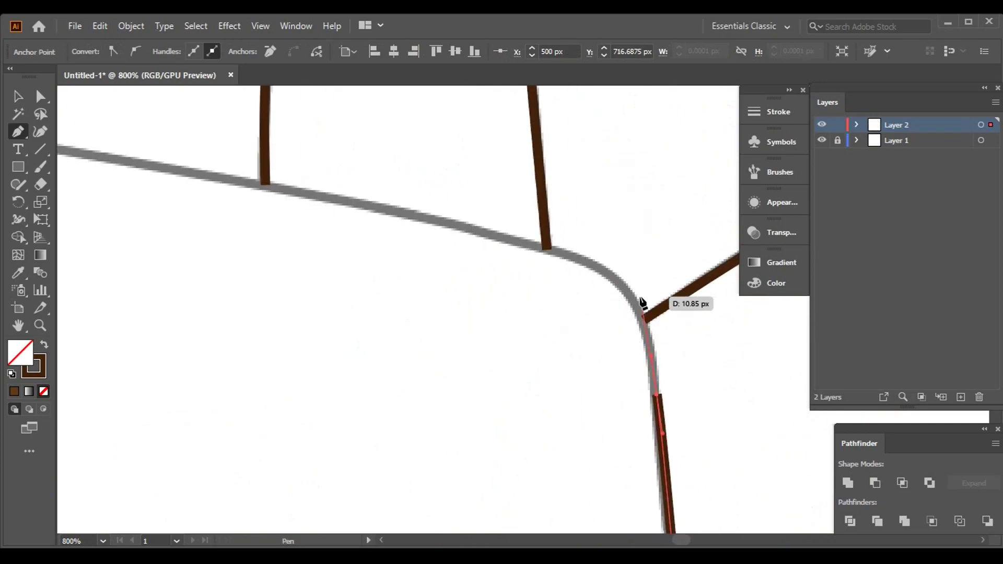
{"action": "left_click_drag", "start_coordinate": [213, 192], "coordinate": [214, 193]}
{"action": "scroll", "coordinate": [237, 230], "scroll_direction": "up", "scroll_amount": 3}
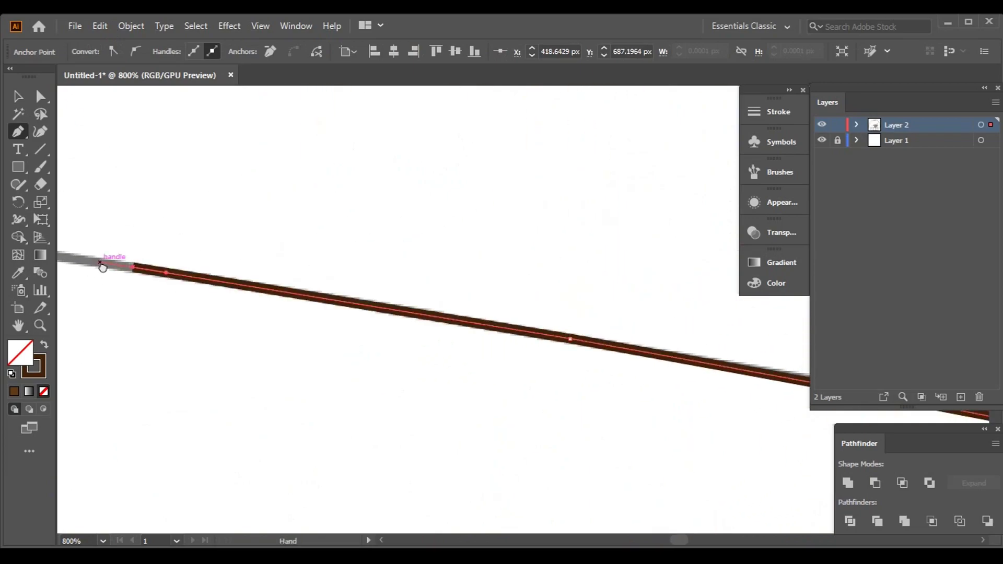
{"action": "left_click_drag", "start_coordinate": [312, 270], "coordinate": [316, 221]}
{"action": "scroll", "coordinate": [327, 152], "scroll_direction": "up", "scroll_amount": 5}
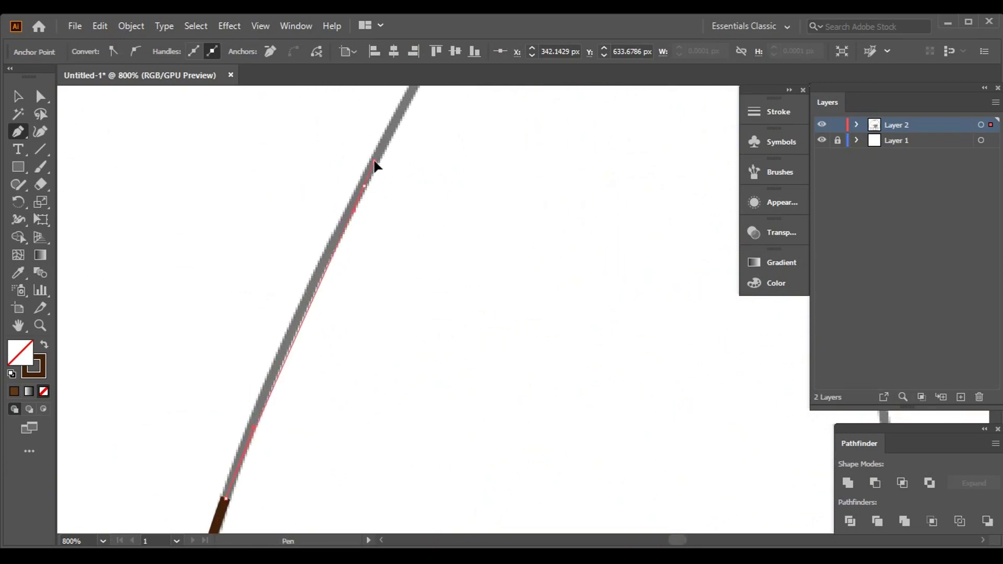
{"action": "scroll", "coordinate": [281, 366], "scroll_direction": "down", "scroll_amount": 3}
{"action": "mouse_move", "coordinate": [230, 332]}
{"action": "left_mouse_down"}
{"action": "mouse_move", "coordinate": [293, 235]}
{"action": "mouse_move", "coordinate": [246, 209]}
{"action": "left_mouse_up"}
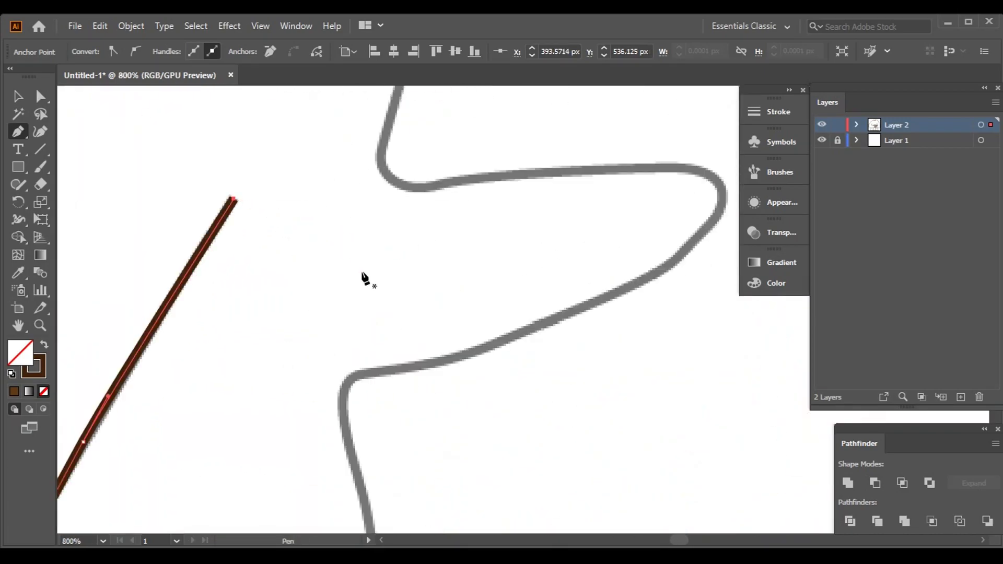
Trace the face outline from the left hairline corner down the cheek and jaw to the chin.
{"action": "scroll", "coordinate": [365, 268], "scroll_direction": "down", "scroll_amount": 3}
{"action": "scroll", "coordinate": [586, 352], "scroll_direction": "up", "scroll_amount": 2}
{"action": "scroll", "coordinate": [488, 244], "scroll_direction": "down", "scroll_amount": 3}
{"action": "left_click", "coordinate": [520, 431]}
{"action": "scroll", "coordinate": [700, 528], "scroll_direction": "down", "scroll_amount": 3}
{"action": "scroll", "coordinate": [575, 366], "scroll_direction": "up", "scroll_amount": 5}
{"action": "scroll", "coordinate": [458, 216], "scroll_direction": "up", "scroll_amount": 2}
{"action": "scroll", "coordinate": [550, 208], "scroll_direction": "up", "scroll_amount": 3}
{"action": "scroll", "coordinate": [481, 217], "scroll_direction": "down", "scroll_amount": 5}
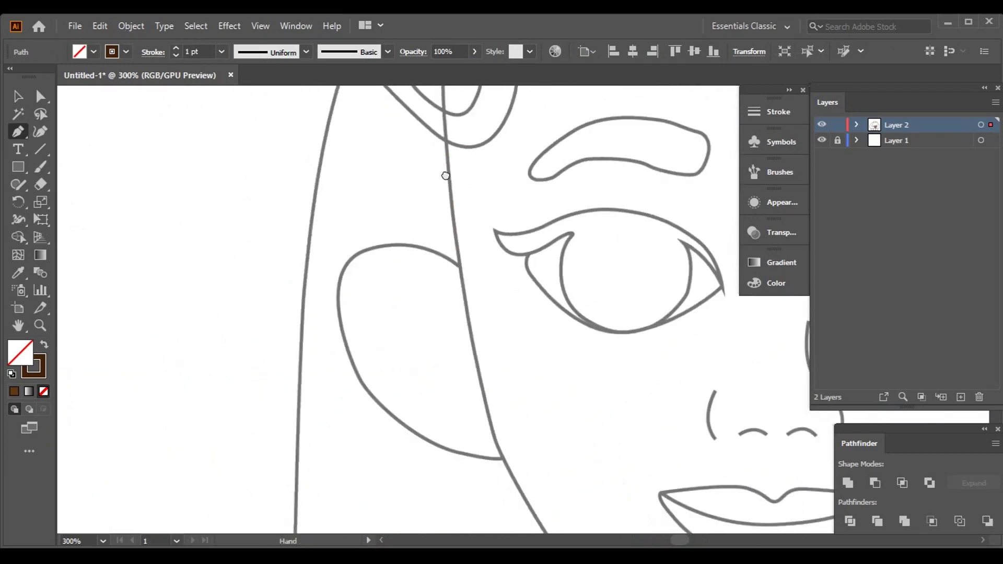
{"action": "left_click", "coordinate": [487, 425]}
{"action": "left_click", "coordinate": [546, 525]}
{"action": "scroll", "coordinate": [549, 448], "scroll_direction": "down", "scroll_amount": 5}
{"action": "scroll", "coordinate": [549, 448], "scroll_direction": "right", "scroll_amount": 3}
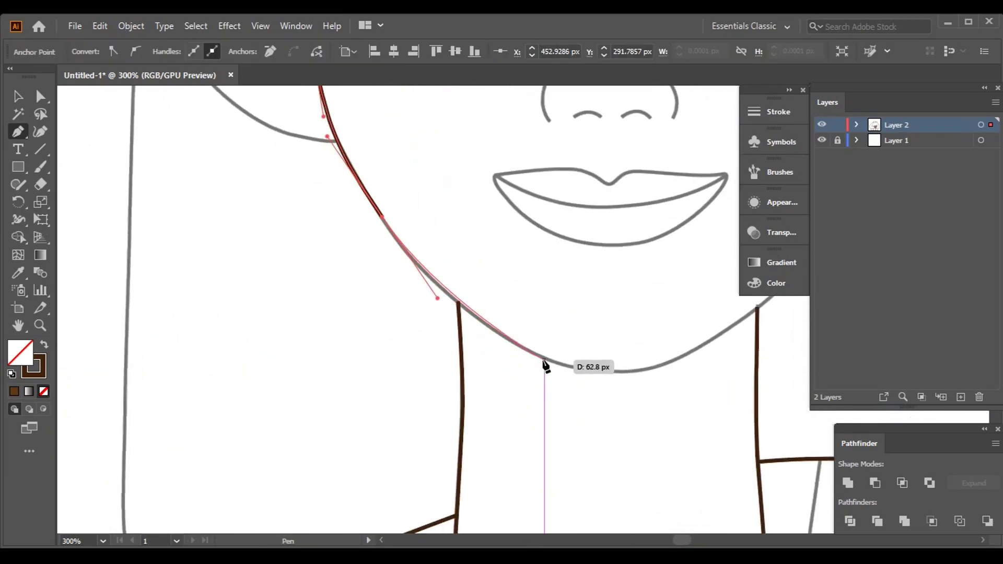
{"action": "left_click", "coordinate": [657, 373]}
Continue the face outline from the chin up the right jaw and cheek to the right hairline corner.
{"action": "scroll", "coordinate": [578, 331], "scroll_direction": "right", "scroll_amount": 4}
{"action": "scroll", "coordinate": [577, 332], "scroll_direction": "up", "scroll_amount": 1}
{"action": "scroll", "coordinate": [566, 369], "scroll_direction": "up", "scroll_amount": 2}
{"action": "left_click", "coordinate": [566, 369]}
{"action": "left_click", "coordinate": [622, 212]}
{"action": "scroll", "coordinate": [627, 156], "scroll_direction": "up", "scroll_amount": 3}
{"action": "scroll", "coordinate": [630, 141], "scroll_direction": "up", "scroll_amount": 4}
{"action": "scroll", "coordinate": [629, 141], "scroll_direction": "right", "scroll_amount": 1}
{"action": "left_click", "coordinate": [587, 332]}
Trace the hairline from the right corner over the central peak to the left corner, closing the face outline.
{"action": "scroll", "coordinate": [523, 345], "scroll_direction": "up", "scroll_amount": 2}
{"action": "scroll", "coordinate": [522, 345], "scroll_direction": "left", "scroll_amount": 2}
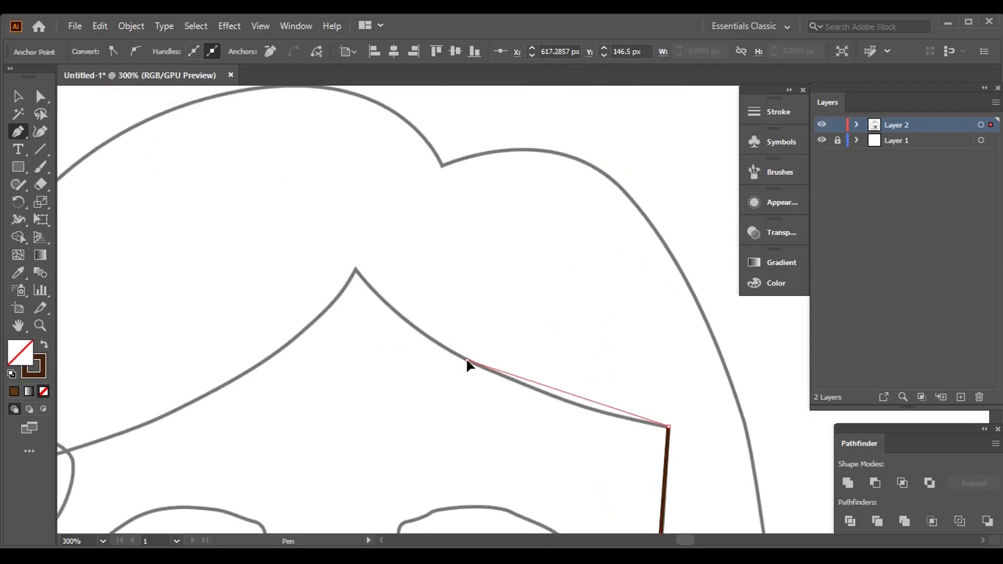
{"action": "left_click", "coordinate": [356, 269]}
{"action": "scroll", "coordinate": [363, 342], "scroll_direction": "left", "scroll_amount": 4}
{"action": "scroll", "coordinate": [363, 343], "scroll_direction": "down", "scroll_amount": 1}
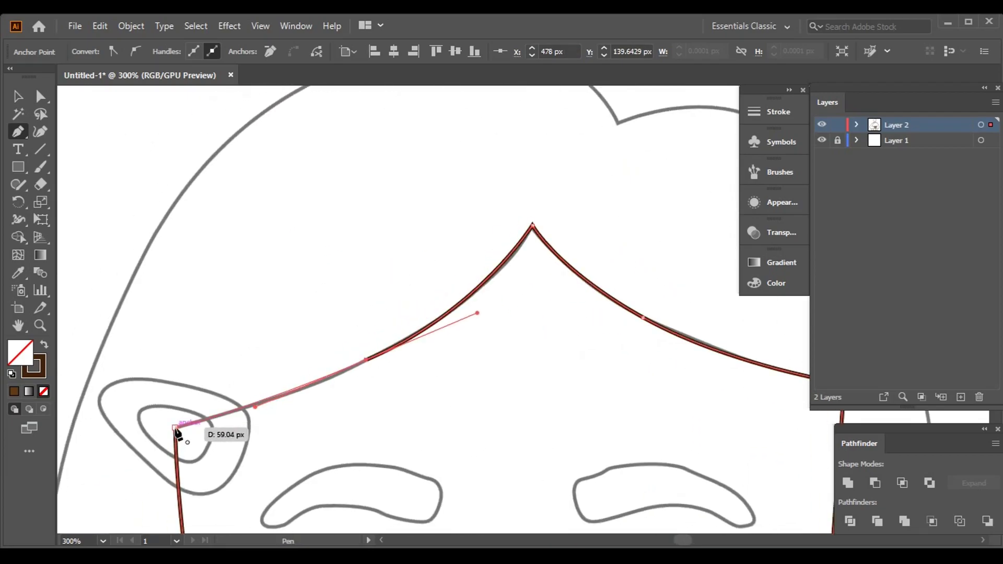
Trace the outer hair contour from the notch at the top down the right side of the head.
{"action": "scroll", "coordinate": [342, 295], "scroll_direction": "up", "scroll_amount": 2}
{"action": "scroll", "coordinate": [179, 331], "scroll_direction": "right", "scroll_amount": 5}
{"action": "scroll", "coordinate": [179, 331], "scroll_direction": "up", "scroll_amount": 3}
{"action": "left_click", "coordinate": [179, 331]}
{"action": "left_click_drag", "start_coordinate": [491, 327], "coordinate": [615, 421]}
{"action": "scroll", "coordinate": [600, 455], "scroll_direction": "down", "scroll_amount": 3}
{"action": "scroll", "coordinate": [600, 455], "scroll_direction": "right", "scroll_amount": 1}
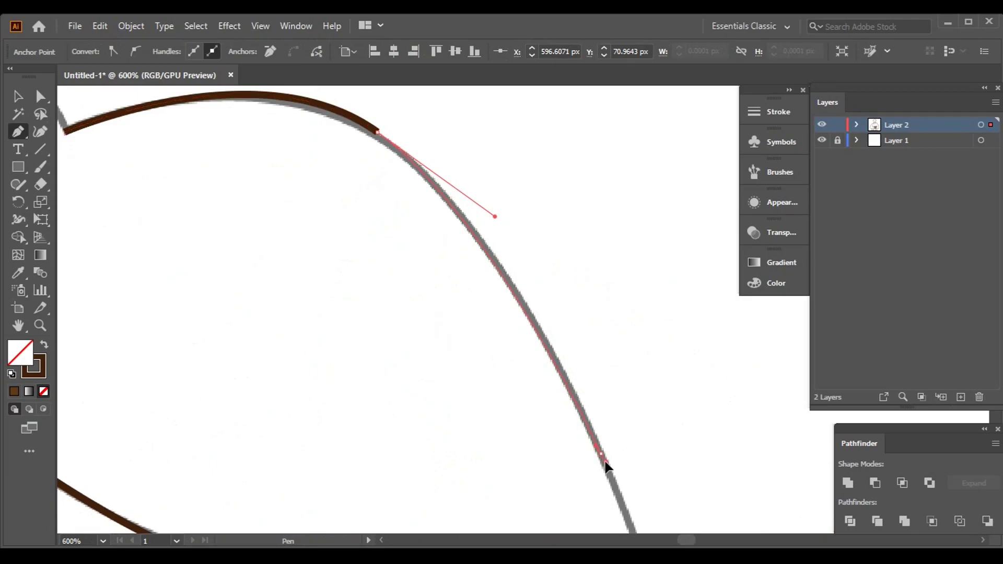
{"action": "scroll", "coordinate": [589, 399], "scroll_direction": "down", "scroll_amount": 2}
{"action": "scroll", "coordinate": [580, 487], "scroll_direction": "down", "scroll_amount": 8}
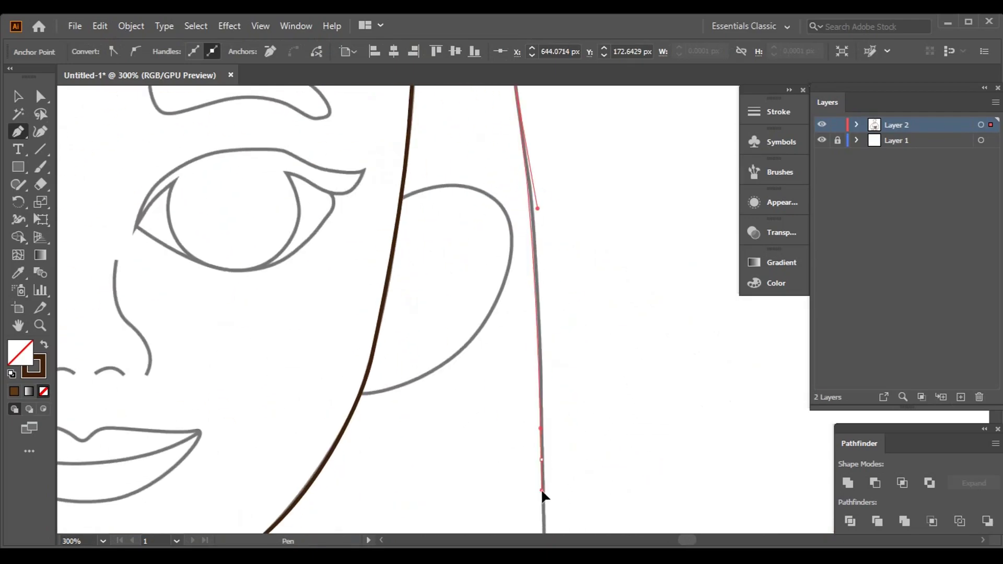
{"action": "left_click", "coordinate": [540, 422]}
{"action": "scroll", "coordinate": [540, 499], "scroll_direction": "down", "scroll_amount": 5}
Trace the outer hair contour from the left shoulder around the lower corner and up to the top notch.
{"action": "scroll", "coordinate": [667, 394], "scroll_direction": "up", "scroll_amount": 8}
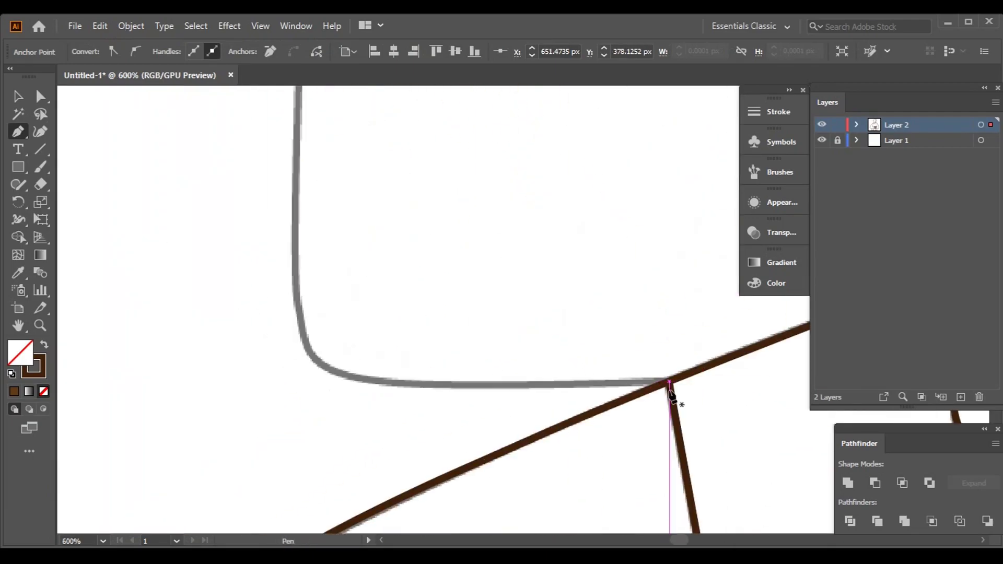
{"action": "scroll", "coordinate": [313, 241], "scroll_direction": "down", "scroll_amount": 4}
{"action": "scroll", "coordinate": [329, 209], "scroll_direction": "up", "scroll_amount": 3}
{"action": "scroll", "coordinate": [331, 130], "scroll_direction": "up", "scroll_amount": 4}
{"action": "left_click_drag", "start_coordinate": [328, 190], "coordinate": [371, 109]}
{"action": "scroll", "coordinate": [332, 244], "scroll_direction": "up", "scroll_amount": 4}
{"action": "scroll", "coordinate": [332, 244], "scroll_direction": "right", "scroll_amount": 3}
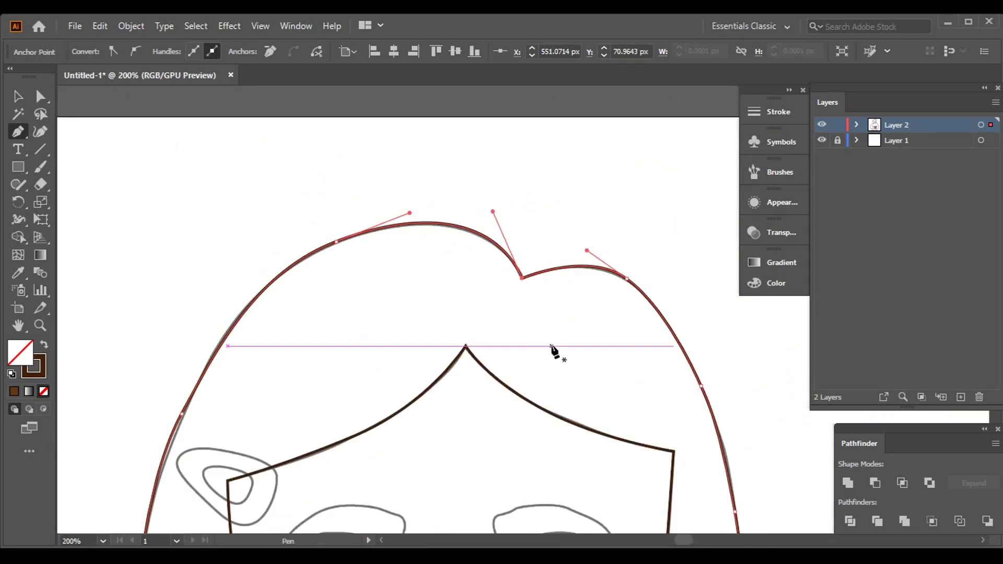
{"action": "left_click", "coordinate": [555, 353], "text": "ctrl"}
Trace the right ear's curved outline from the upper cheek around to the jaw.
{"action": "scroll", "coordinate": [428, 337], "scroll_direction": "down", "scroll_amount": 5}
{"action": "scroll", "coordinate": [485, 295], "scroll_direction": "up", "scroll_amount": 4}
{"action": "scroll", "coordinate": [323, 262], "scroll_direction": "right", "scroll_amount": 3}
{"action": "left_click", "coordinate": [340, 258]}
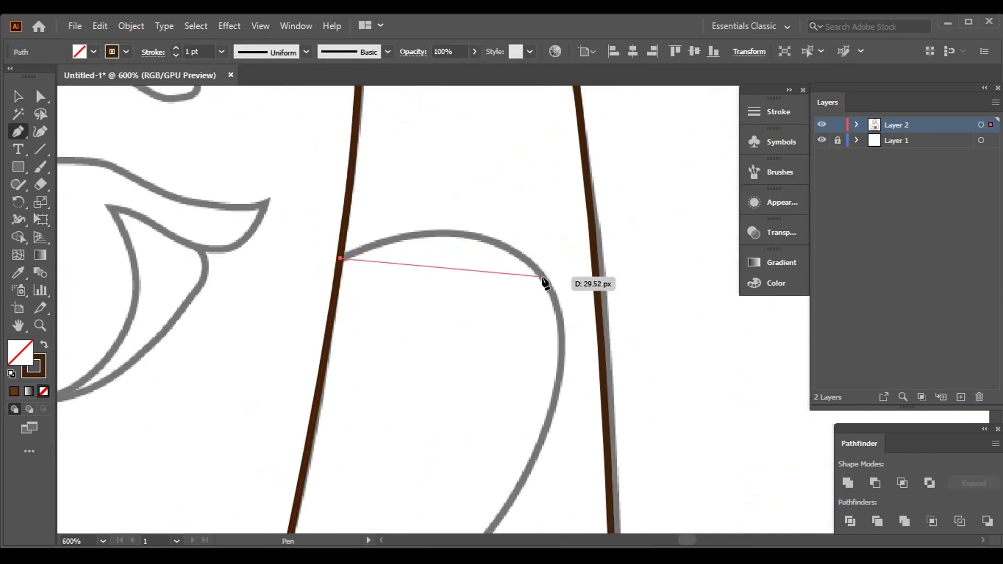
{"action": "left_click_drag", "start_coordinate": [544, 283], "coordinate": [598, 385]}
{"action": "scroll", "coordinate": [574, 365], "scroll_direction": "down", "scroll_amount": 4}
{"action": "left_click_drag", "start_coordinate": [539, 309], "coordinate": [501, 351]}
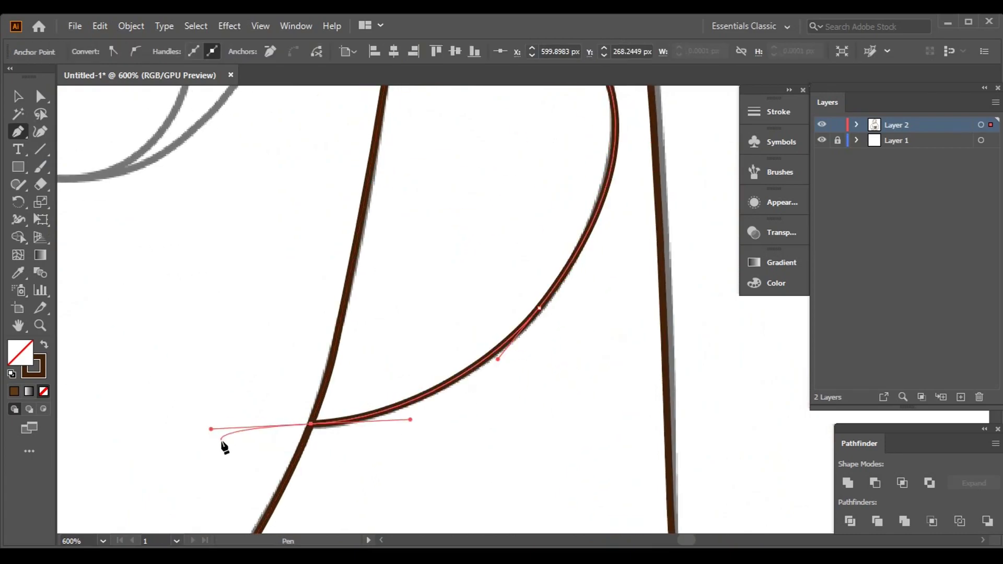
Trace the left ear's curved outline between the upper cheek and the jaw.
{"action": "scroll", "coordinate": [563, 334], "scroll_direction": "up", "scroll_amount": 5}
{"action": "scroll", "coordinate": [253, 269], "scroll_direction": "right", "scroll_amount": 3}
{"action": "key", "text": "space"}
{"action": "scroll", "coordinate": [245, 269], "scroll_direction": "down", "scroll_amount": 2}
{"action": "left_click_drag", "start_coordinate": [488, 457], "coordinate": [629, 371]}
{"action": "scroll", "coordinate": [533, 459], "scroll_direction": "down", "scroll_amount": 4}
Trace the two short nostril arcs above the mouth as separate curves.
{"action": "scroll", "coordinate": [398, 329], "scroll_direction": "up", "scroll_amount": 3}
{"action": "left_click", "coordinate": [387, 322]}
{"action": "left_click_drag", "start_coordinate": [458, 323], "coordinate": [481, 347]}
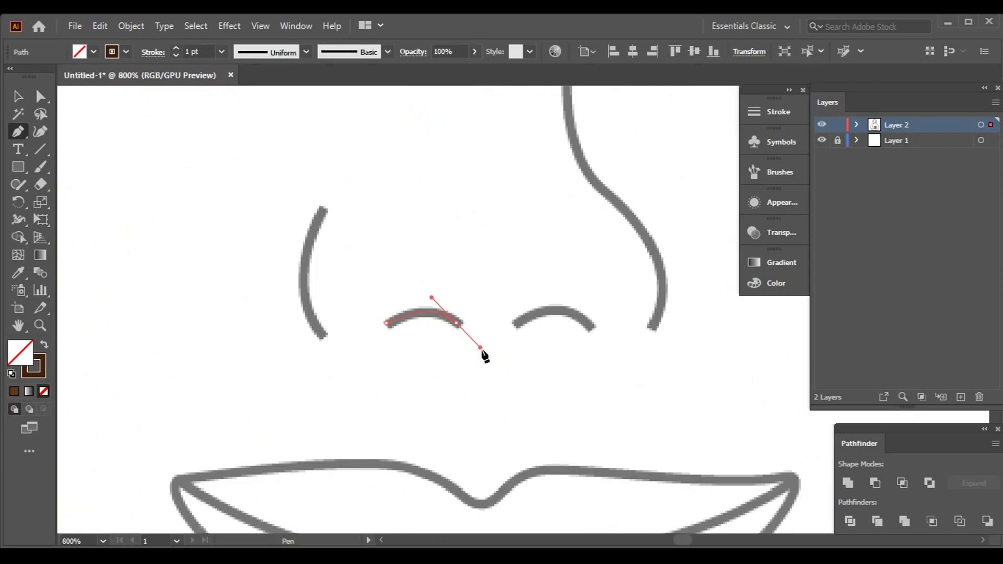
{"action": "key", "text": "Escape"}
{"action": "left_click", "coordinate": [515, 323]}
{"action": "left_click_drag", "start_coordinate": [589, 325], "coordinate": [609, 347]}
{"action": "key", "text": "Escape"}
Trace the nose's left wing curve and the long right contour from the wing up to the bridge.
{"action": "left_click", "coordinate": [320, 212]}
{"action": "left_click_drag", "start_coordinate": [323, 336], "coordinate": [365, 385]}
{"action": "key", "text": "Escape"}
{"action": "left_click", "coordinate": [652, 328]}
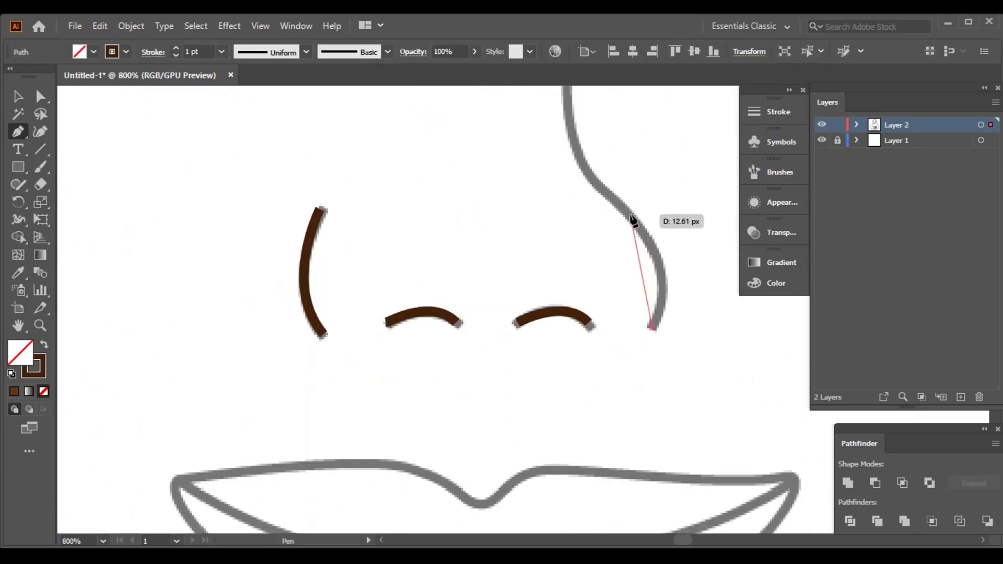
{"action": "left_click_drag", "start_coordinate": [634, 221], "coordinate": [578, 152]}
{"action": "scroll", "coordinate": [500, 298], "scroll_direction": "up", "scroll_amount": 5}
{"action": "scroll", "coordinate": [500, 298], "scroll_direction": "right", "scroll_amount": 1}
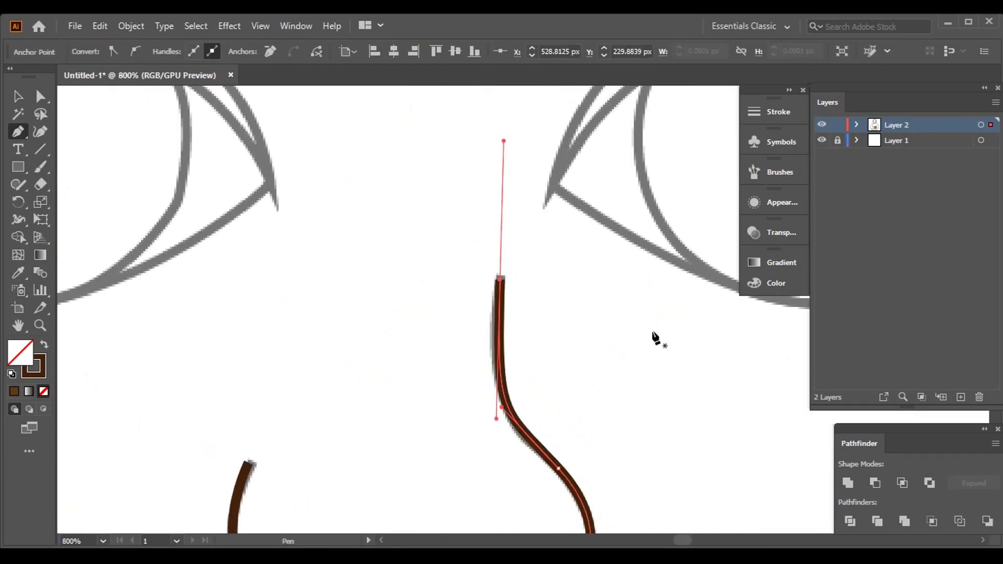
{"action": "scroll", "coordinate": [354, 273], "scroll_direction": "down", "scroll_amount": 5}
{"action": "scroll", "coordinate": [228, 351], "scroll_direction": "up", "scroll_amount": 2}
{"action": "key", "text": "Escape"}
Trace the lips from the lower left edge around the left corner and across the upper lip to the right corner.
{"action": "left_click", "coordinate": [316, 467]}
{"action": "left_click_drag", "start_coordinate": [207, 325], "coordinate": [200, 287]}
{"action": "left_click_drag", "start_coordinate": [302, 274], "coordinate": [463, 265]}
{"action": "scroll", "coordinate": [522, 313], "scroll_direction": "right", "scroll_amount": 5}
{"action": "left_click", "coordinate": [560, 343]}
{"action": "scroll", "coordinate": [471, 340], "scroll_direction": "right", "scroll_amount": 4}
{"action": "left_click", "coordinate": [358, 264]}
{"action": "scroll", "coordinate": [418, 313], "scroll_direction": "right", "scroll_amount": 5}
{"action": "left_click_drag", "start_coordinate": [530, 342], "coordinate": [554, 347]}
Trace the lower lip from the right corner back to the starting anchor to close the lip outline.
{"action": "scroll", "coordinate": [589, 312], "scroll_direction": "down", "scroll_amount": 3}
{"action": "scroll", "coordinate": [388, 392], "scroll_direction": "left", "scroll_amount": 5}
{"action": "left_click_drag", "start_coordinate": [388, 392], "coordinate": [179, 347]}
{"action": "scroll", "coordinate": [179, 347], "scroll_direction": "left", "scroll_amount": 5}
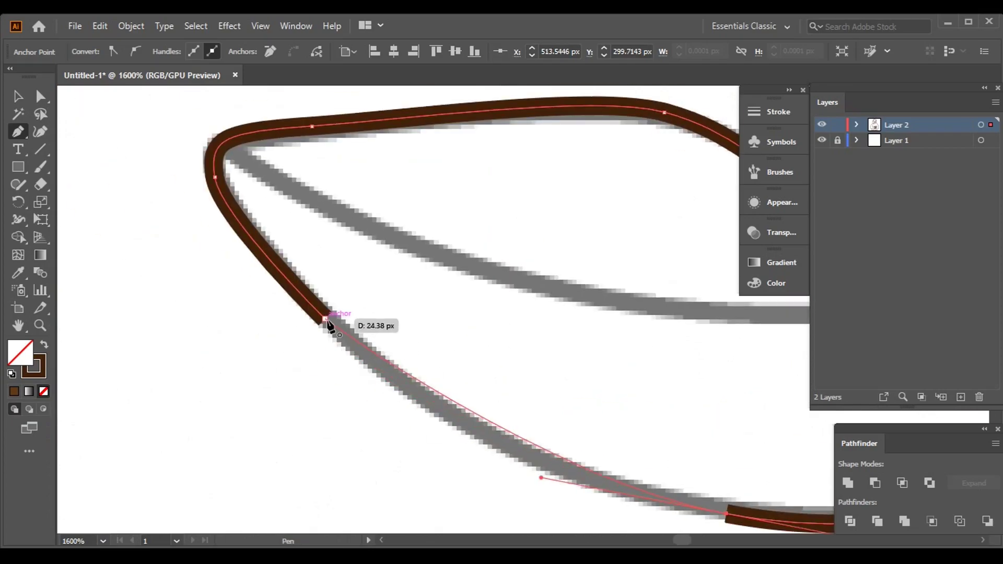
{"action": "left_click", "coordinate": [327, 320]}
Trace the curved line between the lips from the left to the right mouth corner and deselect it.
{"action": "scroll", "coordinate": [450, 414], "scroll_direction": "down", "scroll_amount": 2}
{"action": "scroll", "coordinate": [498, 424], "scroll_direction": "down", "scroll_amount": 1}
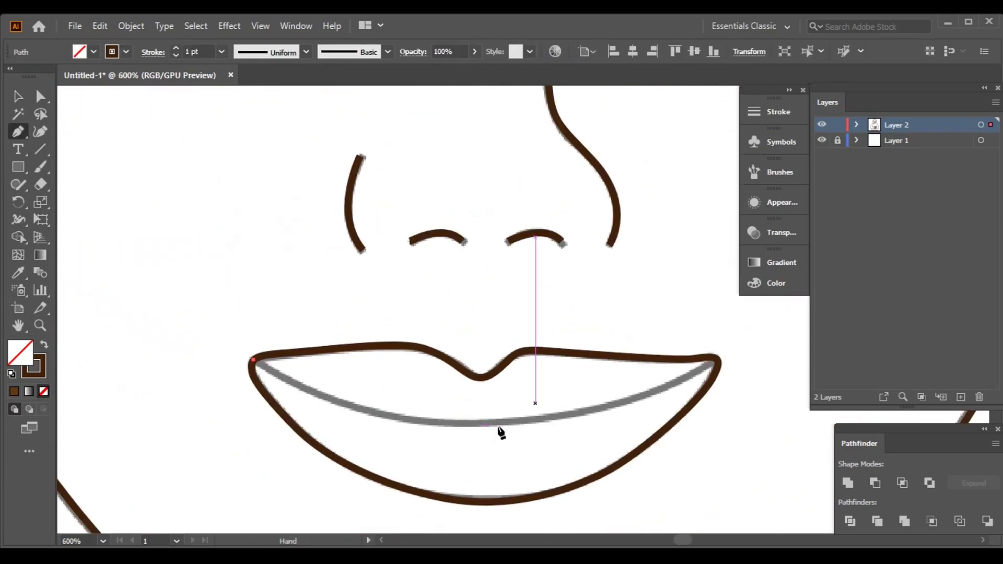
{"action": "left_click", "coordinate": [498, 425]}
{"action": "left_click", "coordinate": [718, 357]}
{"action": "key", "text": "v"}
{"action": "left_click", "coordinate": [581, 280]}
Trace the left eye's upper lid from the inner corner to the tip of the outer lash.
{"action": "scroll", "coordinate": [674, 500], "scroll_direction": "down", "scroll_amount": 3}
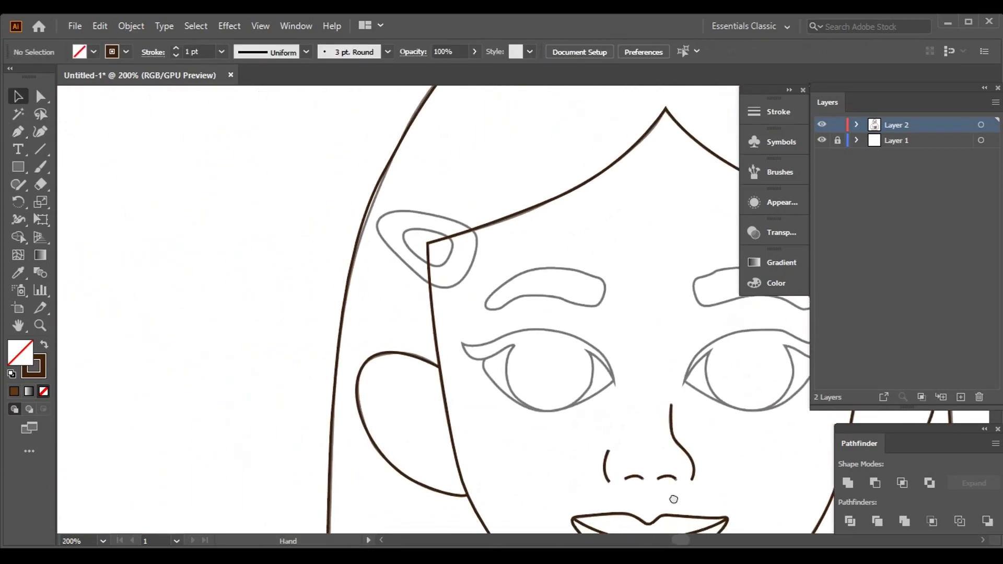
{"action": "scroll", "coordinate": [596, 375], "scroll_direction": "up", "scroll_amount": 4}
{"action": "left_click_drag", "start_coordinate": [438, 200], "coordinate": [322, 188]}
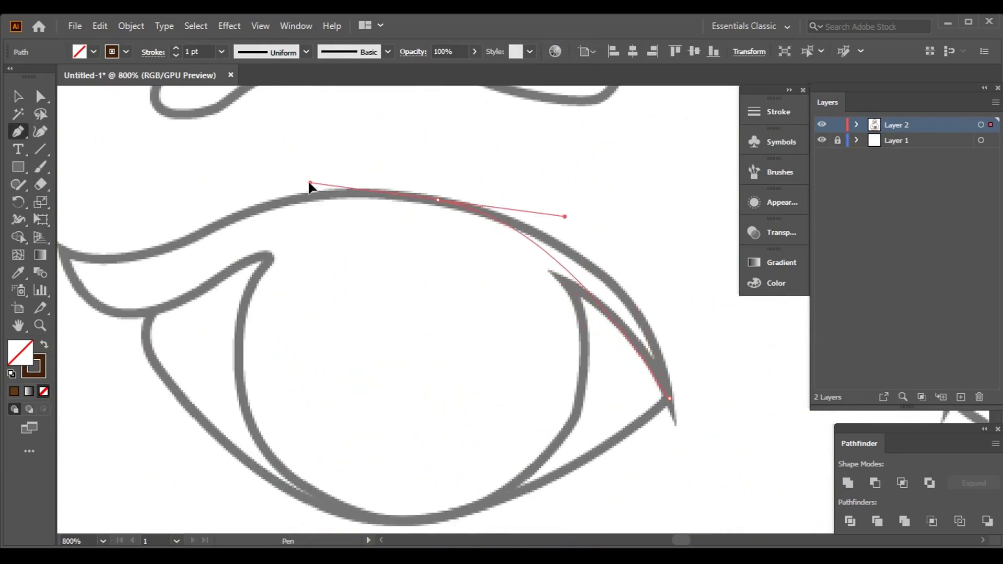
{"action": "left_click_drag", "start_coordinate": [213, 169], "coordinate": [208, 159]}
{"action": "left_click_drag", "start_coordinate": [213, 235], "coordinate": [470, 302]}
{"action": "left_click_drag", "start_coordinate": [408, 316], "coordinate": [296, 324]}
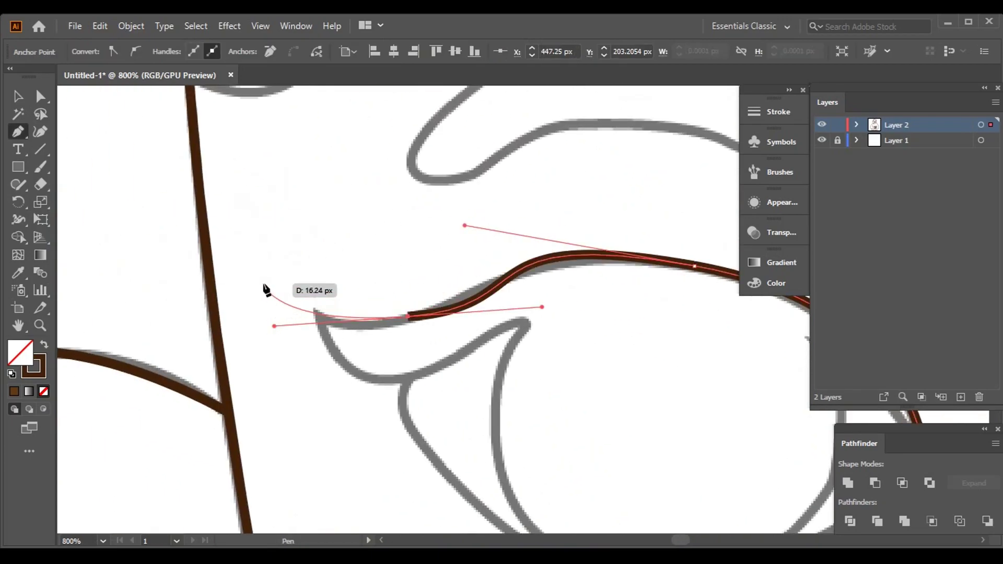
{"action": "key", "text": "ctrl+z"}
{"action": "left_click_drag", "start_coordinate": [465, 225], "coordinate": [448, 256]}
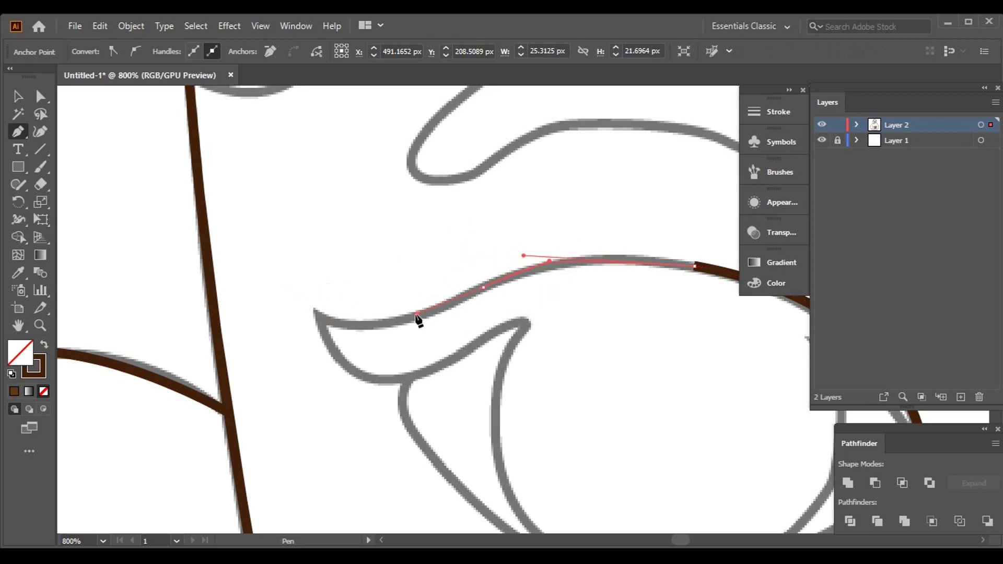
{"action": "left_click_drag", "start_coordinate": [315, 312], "coordinate": [263, 280]}
Trace the left eye's lash underside, iris curve and inner lid line back to the inner corner.
{"action": "left_click", "coordinate": [510, 328]}
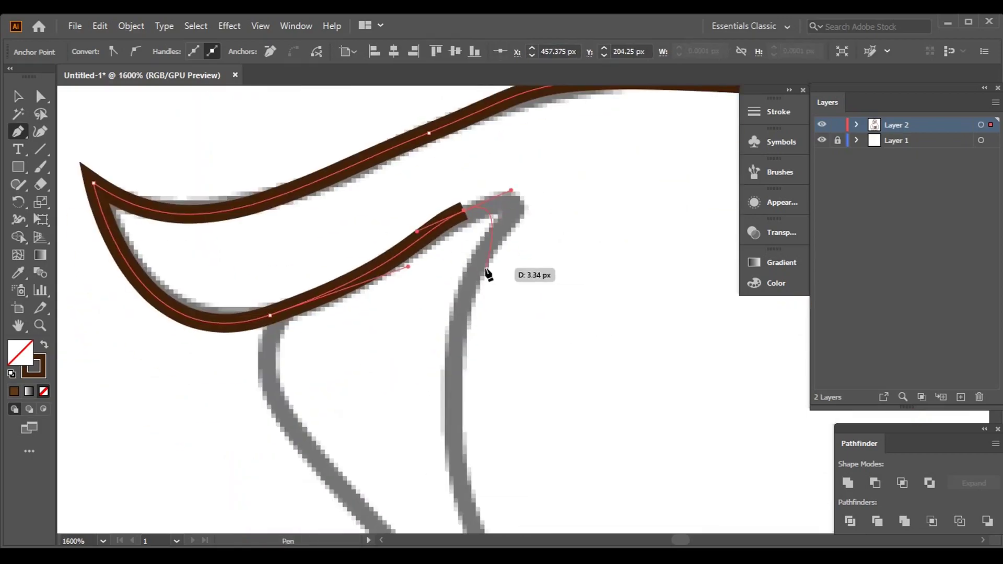
{"action": "left_click_drag", "start_coordinate": [704, 434], "coordinate": [703, 435]}
{"action": "scroll", "coordinate": [679, 418], "scroll_direction": "right", "scroll_amount": 4}
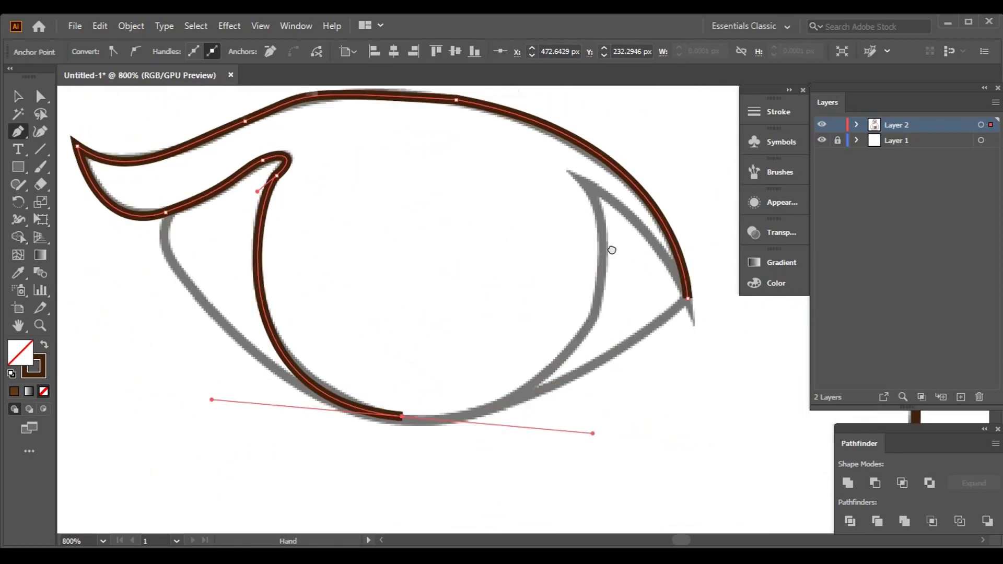
{"action": "key", "text": "ctrl+minus"}
{"action": "left_click", "coordinate": [553, 250]}
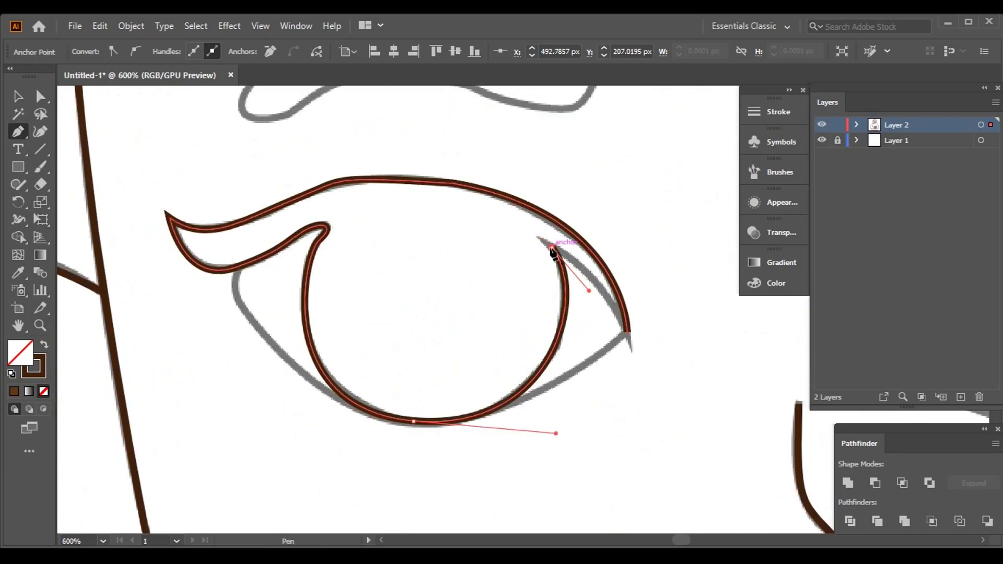
{"action": "left_click", "coordinate": [647, 392], "text": "ctrl"}
Trace the left eye's lower lid from beneath the outer lash to the inner corner.
{"action": "scroll", "coordinate": [243, 285], "scroll_direction": "up", "scroll_amount": 3}
{"action": "left_click_drag", "start_coordinate": [260, 355], "coordinate": [264, 358]}
{"action": "left_click_drag", "start_coordinate": [458, 513], "coordinate": [366, 386]}
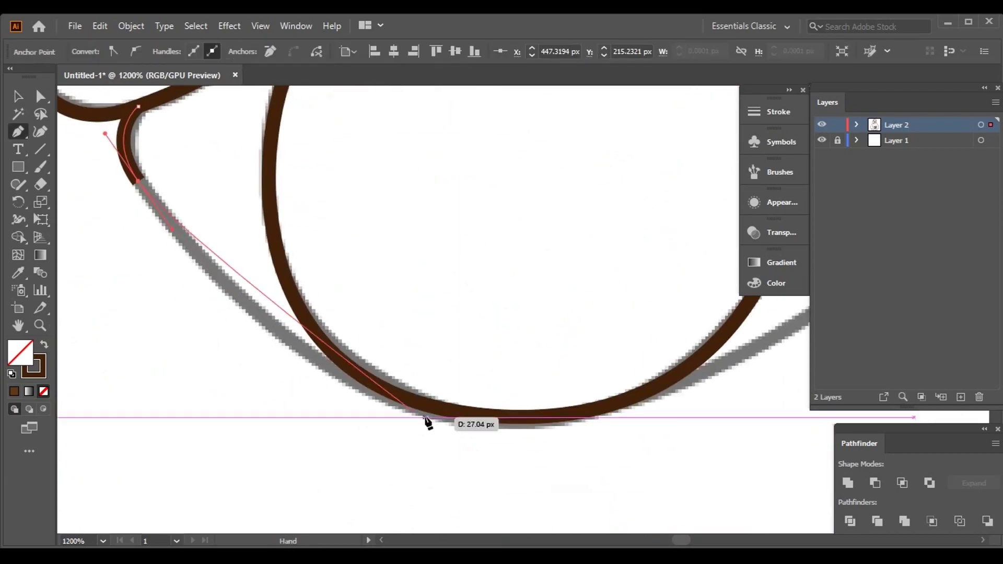
{"action": "left_click_drag", "start_coordinate": [719, 420], "coordinate": [442, 374]}
{"action": "left_click", "coordinate": [620, 332], "text": "ctrl"}
Trace the right eye's upper lid from the inner corner to the tip of the outer lash.
{"action": "scroll", "coordinate": [620, 332], "scroll_direction": "down", "scroll_amount": 3}
{"action": "scroll", "coordinate": [620, 331], "scroll_direction": "up", "scroll_amount": 1}
{"action": "left_click_drag", "start_coordinate": [259, 347], "coordinate": [408, 352]}
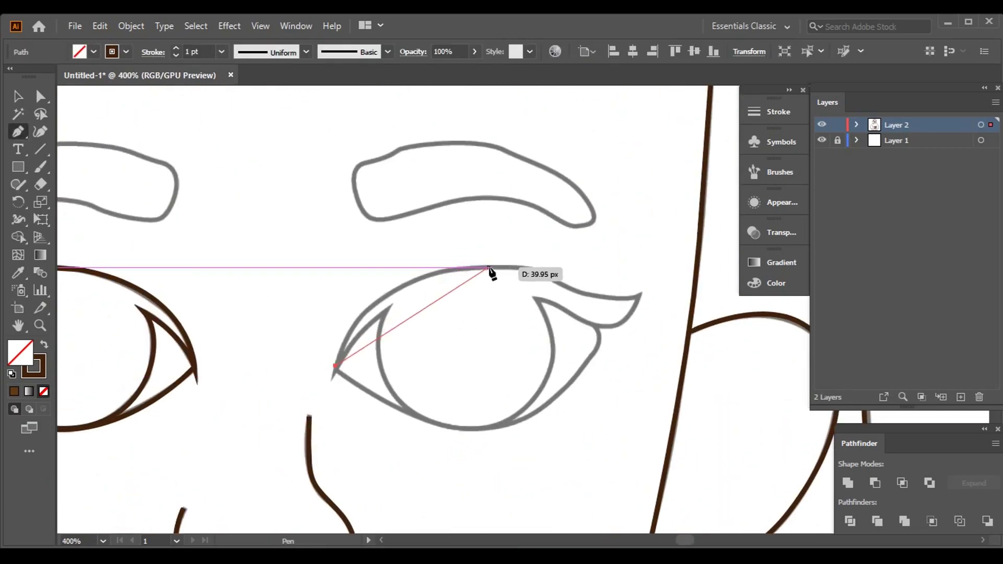
{"action": "left_click_drag", "start_coordinate": [487, 268], "coordinate": [463, 264]}
{"action": "key", "text": "ctrl+equal"}
{"action": "left_click_drag", "start_coordinate": [590, 312], "coordinate": [694, 303]}
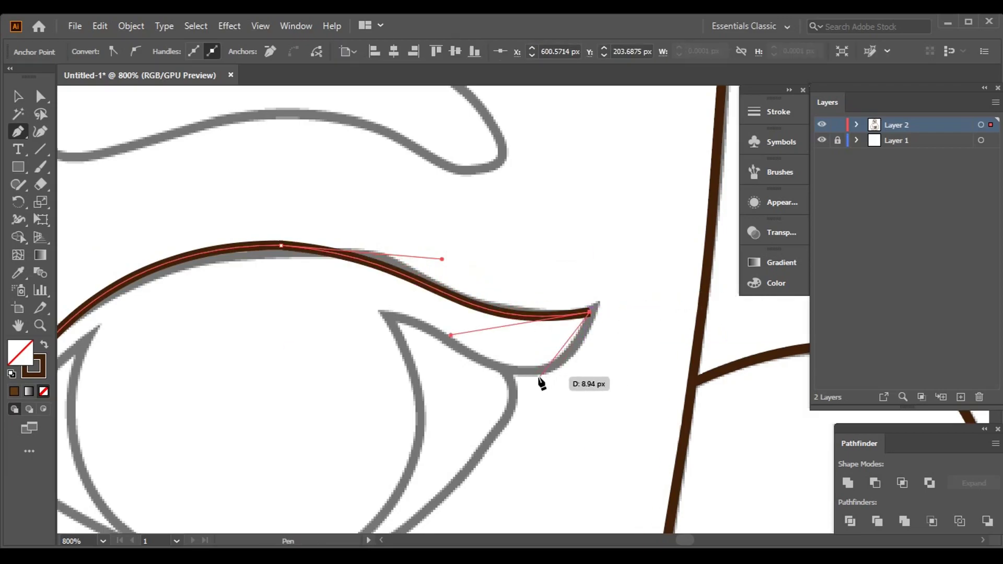
Trace the right eye's lash underside, iris curve and inner lid line, closing the shape at the inner corner.
{"action": "key", "text": "ctrl+equal"}
{"action": "left_click_drag", "start_coordinate": [320, 297], "coordinate": [184, 284]}
{"action": "key", "text": "ctrl+minus"}
{"action": "key", "text": "ctrl+minus"}
{"action": "left_click_drag", "start_coordinate": [476, 407], "coordinate": [309, 399]}
{"action": "key", "text": "ctrl+z"}
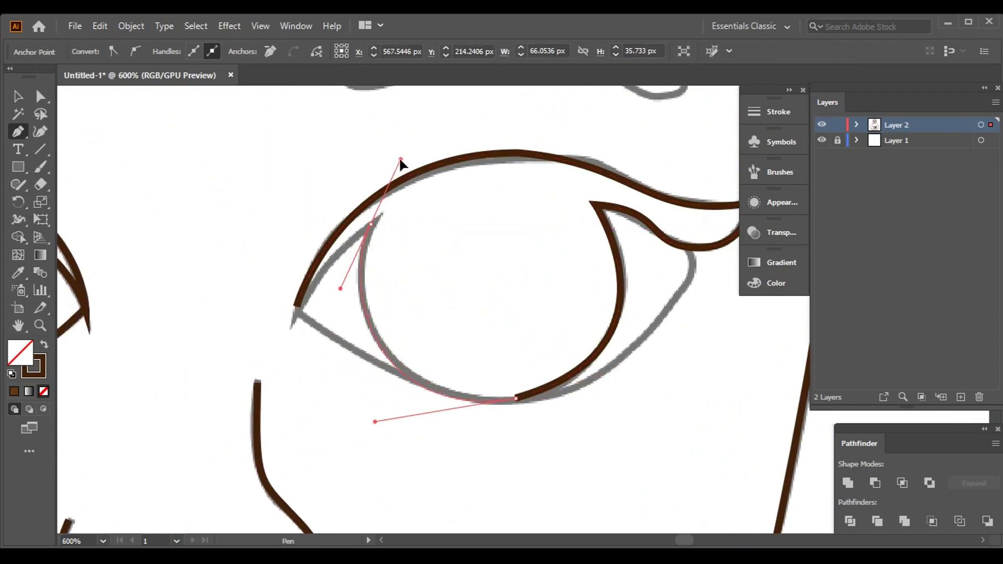
{"action": "left_click_drag", "start_coordinate": [371, 223], "coordinate": [287, 324]}
{"action": "key", "text": "v"}
{"action": "left_click", "coordinate": [275, 358]}
Trace the right eye's lower lid from beneath the outer lash to the inner corner and deselect it.
{"action": "left_click_drag", "start_coordinate": [426, 461], "coordinate": [339, 439]}
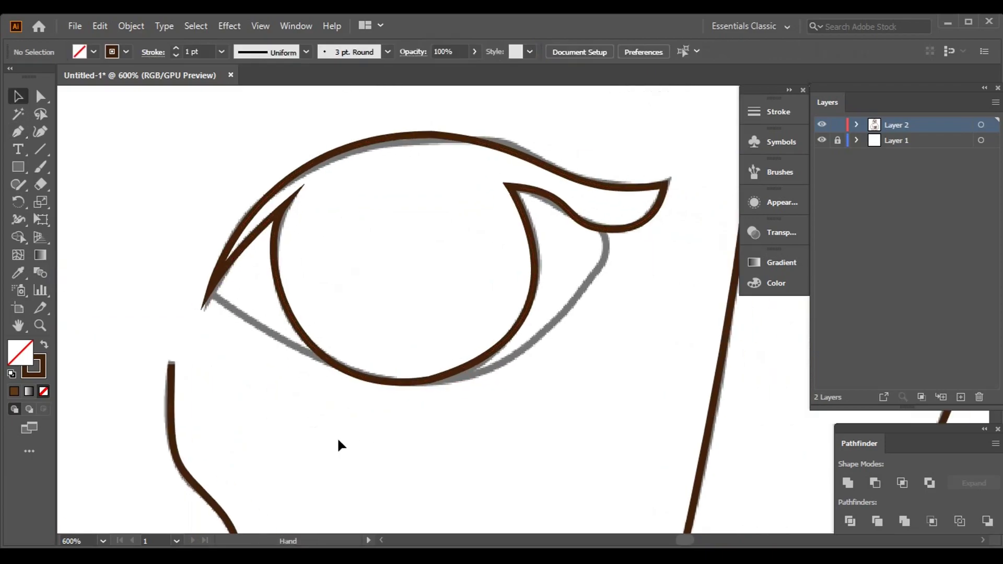
{"action": "scroll", "coordinate": [614, 267], "scroll_direction": "up", "scroll_amount": 2}
{"action": "left_click_drag", "start_coordinate": [581, 190], "coordinate": [575, 298]}
{"action": "scroll", "coordinate": [390, 381], "scroll_direction": "down", "scroll_amount": 1}
{"action": "left_click_drag", "start_coordinate": [416, 448], "coordinate": [208, 360]}
{"action": "left_click", "coordinate": [105, 258]}
{"action": "key", "text": "v"}
{"action": "left_click", "coordinate": [446, 239]}
Trace the right eyebrow as a closed outline with a pointed outer end.
{"action": "scroll", "coordinate": [349, 375], "scroll_direction": "up", "scroll_amount": 5}
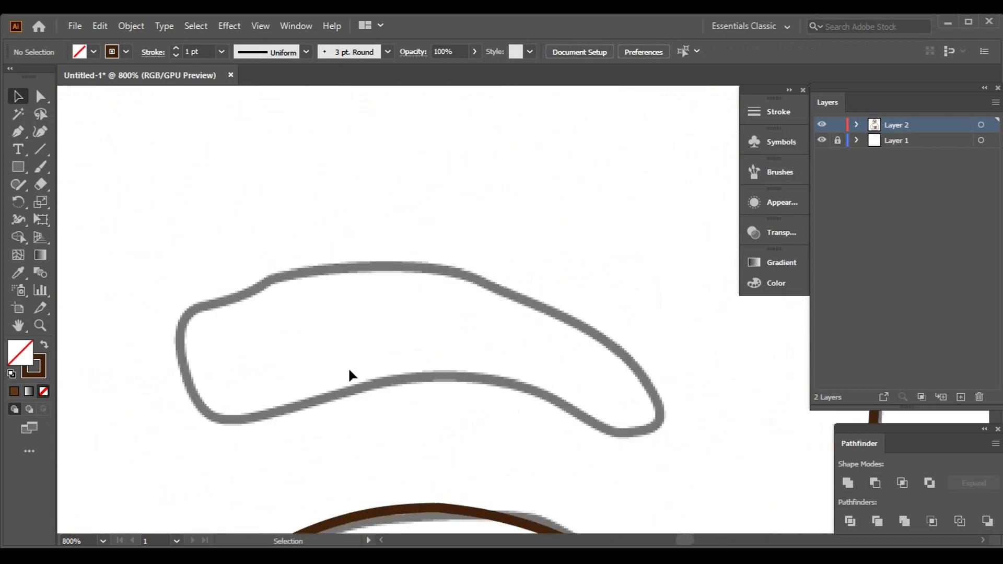
{"action": "left_click_drag", "start_coordinate": [203, 304], "coordinate": [216, 296]}
{"action": "left_click_drag", "start_coordinate": [287, 280], "coordinate": [369, 267]}
{"action": "left_click_drag", "start_coordinate": [570, 314], "coordinate": [576, 311]}
{"action": "left_click_drag", "start_coordinate": [666, 413], "coordinate": [644, 311]}
{"action": "scroll", "coordinate": [683, 425], "scroll_direction": "down", "scroll_amount": 3}
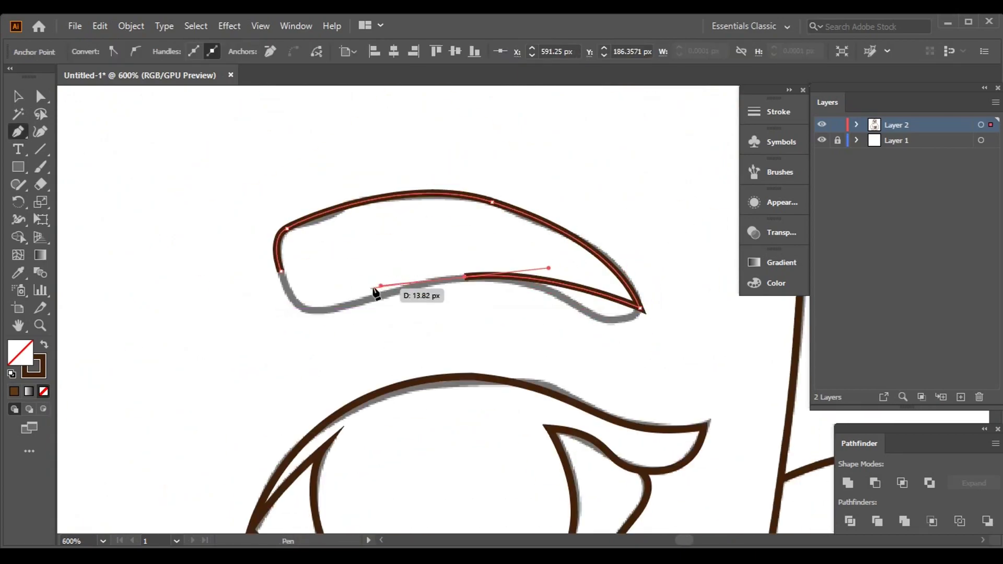
{"action": "scroll", "coordinate": [324, 318], "scroll_direction": "up", "scroll_amount": 1}
{"action": "left_click_drag", "start_coordinate": [324, 317], "coordinate": [298, 319]}
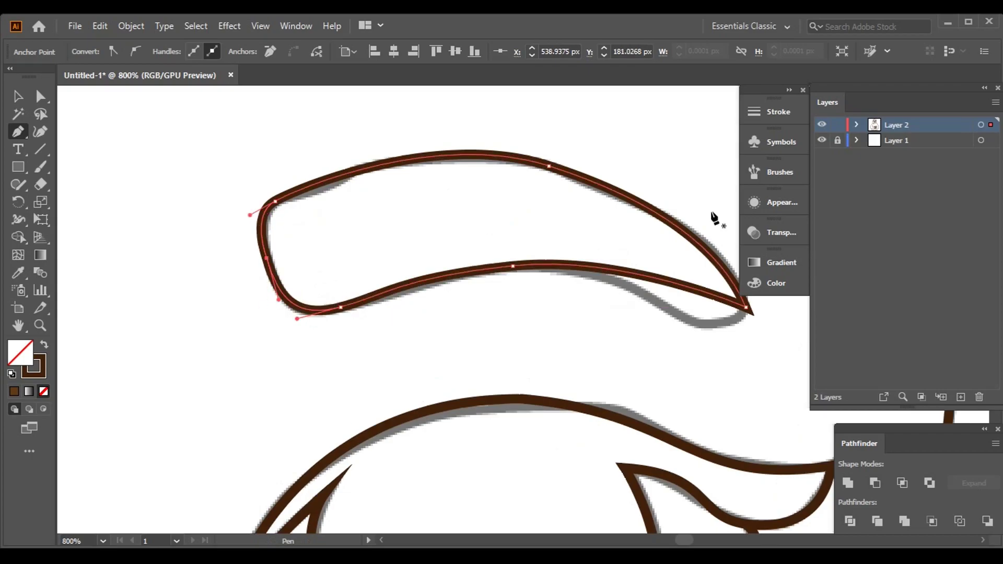
Trace the left eyebrow as a closed outline with a pointed outer end.
{"action": "scroll", "coordinate": [486, 225], "scroll_direction": "down", "scroll_amount": 2}
{"action": "scroll", "coordinate": [587, 332], "scroll_direction": "up", "scroll_amount": 2}
{"action": "left_click_drag", "start_coordinate": [586, 321], "coordinate": [573, 267]}
{"action": "scroll", "coordinate": [457, 214], "scroll_direction": "down", "scroll_amount": 2}
{"action": "left_click_drag", "start_coordinate": [457, 214], "coordinate": [394, 219]}
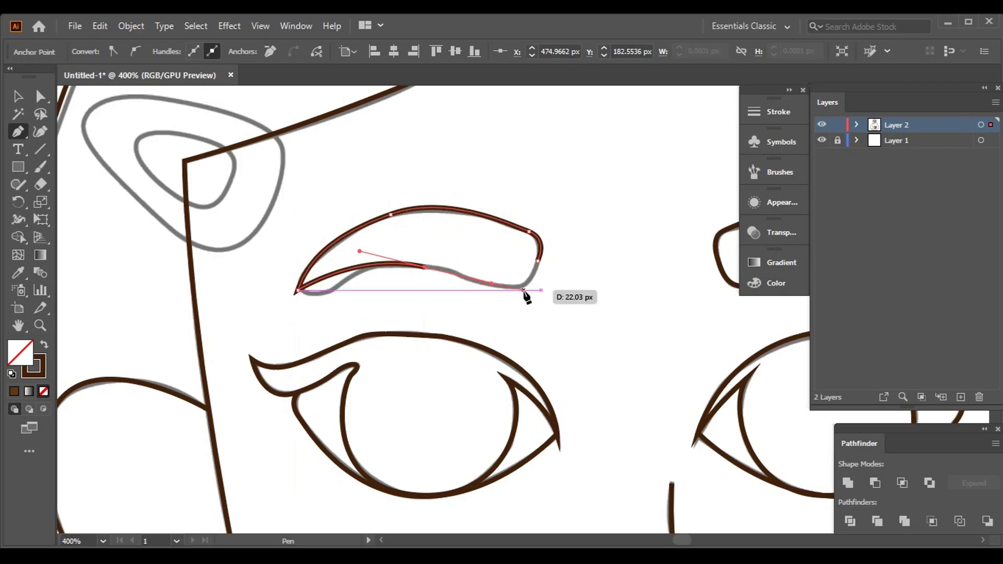
{"action": "scroll", "coordinate": [303, 212], "scroll_direction": "up", "scroll_amount": 2}
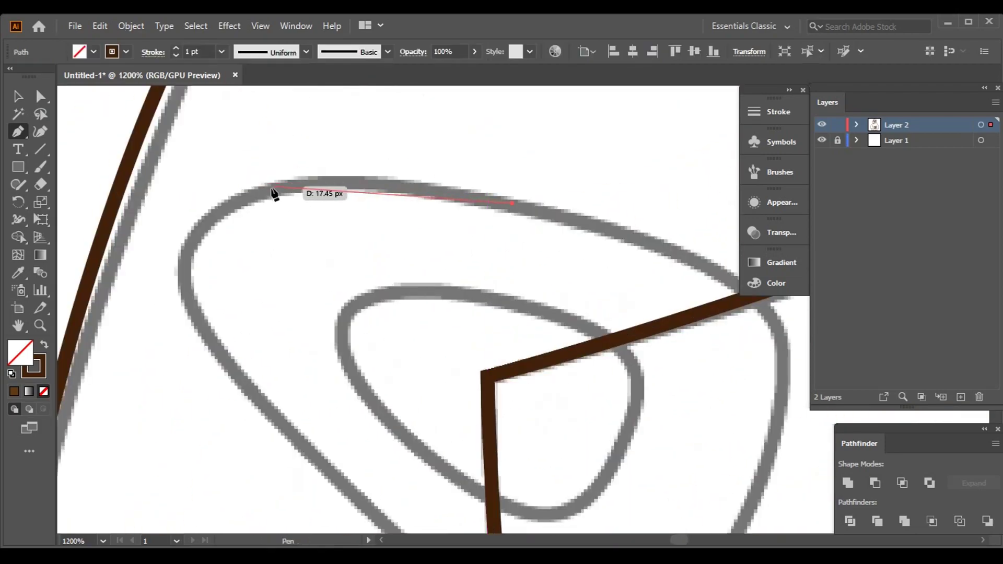
Trace the hair clip's outer and inner rounded outlines beside the left temple.
{"action": "left_click_drag", "start_coordinate": [355, 204], "coordinate": [309, 242]}
{"action": "left_click_drag", "start_coordinate": [429, 357], "coordinate": [460, 397]}
{"action": "left_click_drag", "start_coordinate": [560, 464], "coordinate": [515, 352]}
{"action": "scroll", "coordinate": [516, 352], "scroll_direction": "up", "scroll_amount": 2}
{"action": "left_click_drag", "start_coordinate": [558, 245], "coordinate": [470, 235]}
{"action": "scroll", "coordinate": [562, 251], "scroll_direction": "down", "scroll_amount": 2}
{"action": "left_click", "coordinate": [394, 214]}
{"action": "left_click_drag", "start_coordinate": [277, 286], "coordinate": [282, 286]}
{"action": "scroll", "coordinate": [282, 285], "scroll_direction": "up", "scroll_amount": 2}
Trace the straight clothing lines running from the neckline down to the tops of the two leaves.
{"action": "scroll", "coordinate": [549, 280], "scroll_direction": "down", "scroll_amount": 3}
{"action": "scroll", "coordinate": [549, 280], "scroll_direction": "right", "scroll_amount": 3}
{"action": "left_click_drag", "start_coordinate": [410, 293], "coordinate": [541, 376]}
{"action": "left_click_drag", "start_coordinate": [418, 443], "coordinate": [340, 439]}
{"action": "left_click", "coordinate": [186, 283]}
{"action": "scroll", "coordinate": [244, 201], "scroll_direction": "down", "scroll_amount": 3}
{"action": "scroll", "coordinate": [586, 174], "scroll_direction": "up", "scroll_amount": 2}
{"action": "left_click", "coordinate": [394, 182]}
{"action": "scroll", "coordinate": [362, 434], "scroll_direction": "down", "scroll_amount": 5}
{"action": "left_click", "coordinate": [406, 273]}
{"action": "scroll", "coordinate": [405, 274], "scroll_direction": "right", "scroll_amount": 3}
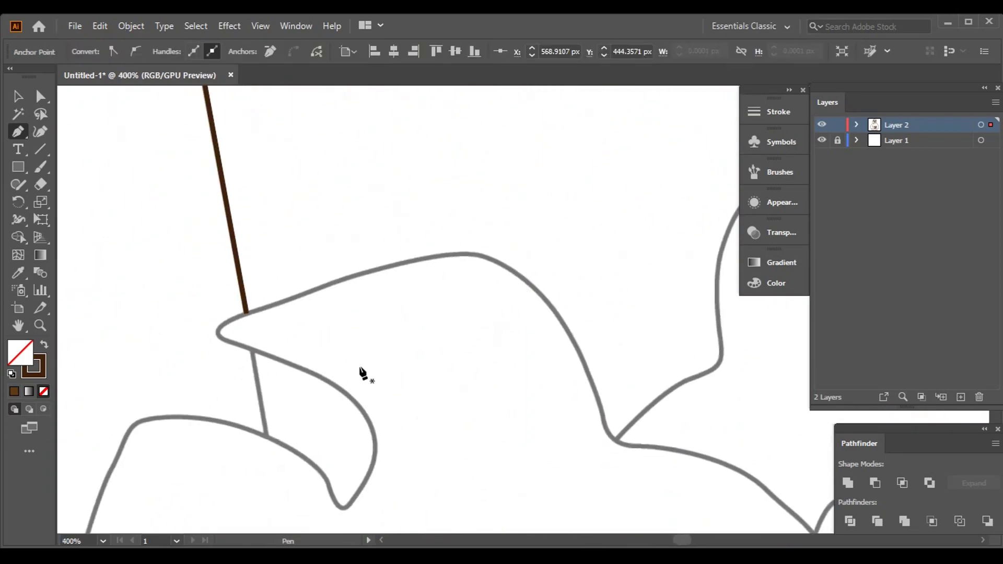
Trace the left leaf's pointed upper-left tip and its arched top edge towards the right leaf.
{"action": "scroll", "coordinate": [271, 366], "scroll_direction": "up", "scroll_amount": 4}
{"action": "left_click", "coordinate": [276, 358]}
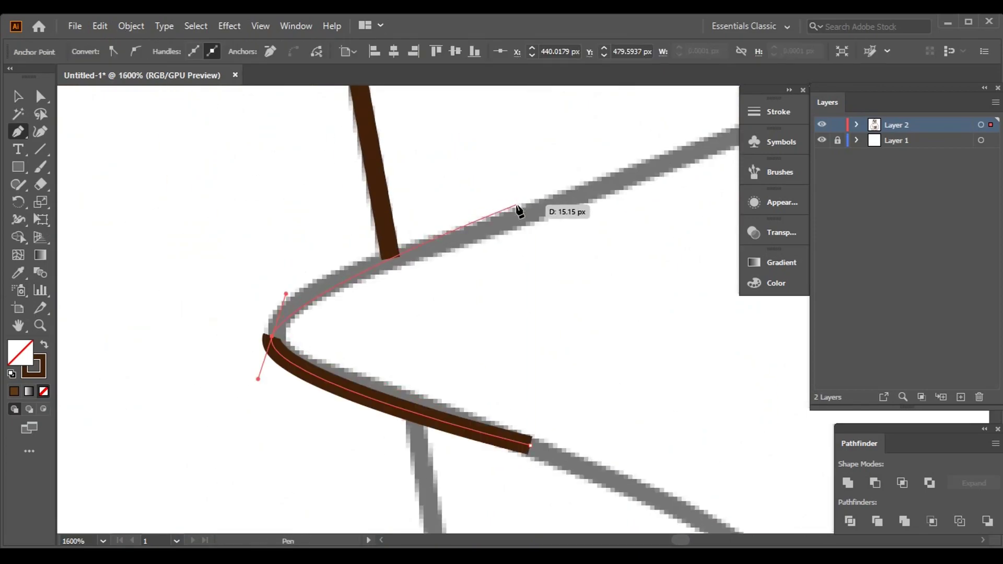
{"action": "scroll", "coordinate": [253, 302], "scroll_direction": "right", "scroll_amount": 5}
{"action": "scroll", "coordinate": [381, 171], "scroll_direction": "right", "scroll_amount": 3}
{"action": "left_click", "coordinate": [382, 171]}
{"action": "scroll", "coordinate": [381, 171], "scroll_direction": "down", "scroll_amount": 3}
{"action": "scroll", "coordinate": [582, 325], "scroll_direction": "down", "scroll_amount": 4}
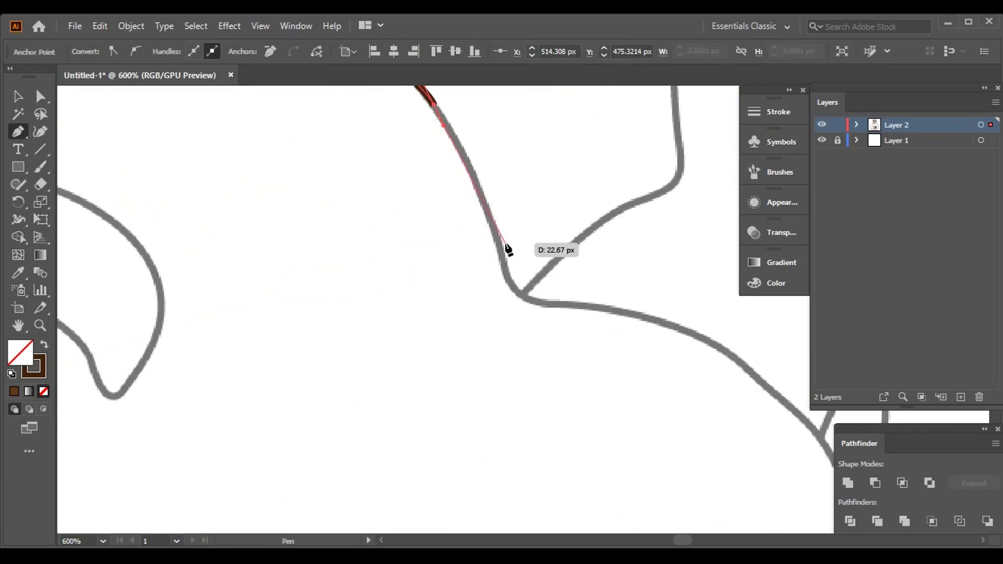
Trace the left leaf's right edge from the junction with the right leaf down to the lower lobe.
{"action": "left_click", "coordinate": [618, 309]}
{"action": "scroll", "coordinate": [619, 310], "scroll_direction": "down", "scroll_amount": 3}
{"action": "left_click", "coordinate": [604, 349]}
{"action": "scroll", "coordinate": [604, 349], "scroll_direction": "down", "scroll_amount": 3}
{"action": "left_click", "coordinate": [557, 418]}
{"action": "scroll", "coordinate": [556, 419], "scroll_direction": "down", "scroll_amount": 3}
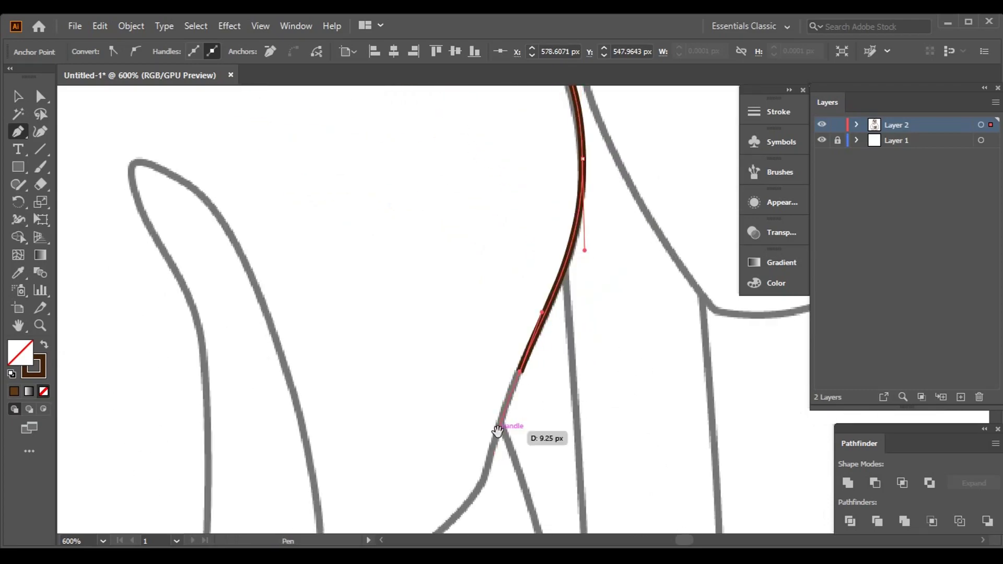
{"action": "left_click", "coordinate": [499, 437]}
Trace the left leaf's lower right lobe and both sides of its tall bottom notch.
{"action": "scroll", "coordinate": [499, 436], "scroll_direction": "down", "scroll_amount": 3}
{"action": "left_click_drag", "start_coordinate": [503, 236], "coordinate": [488, 203]}
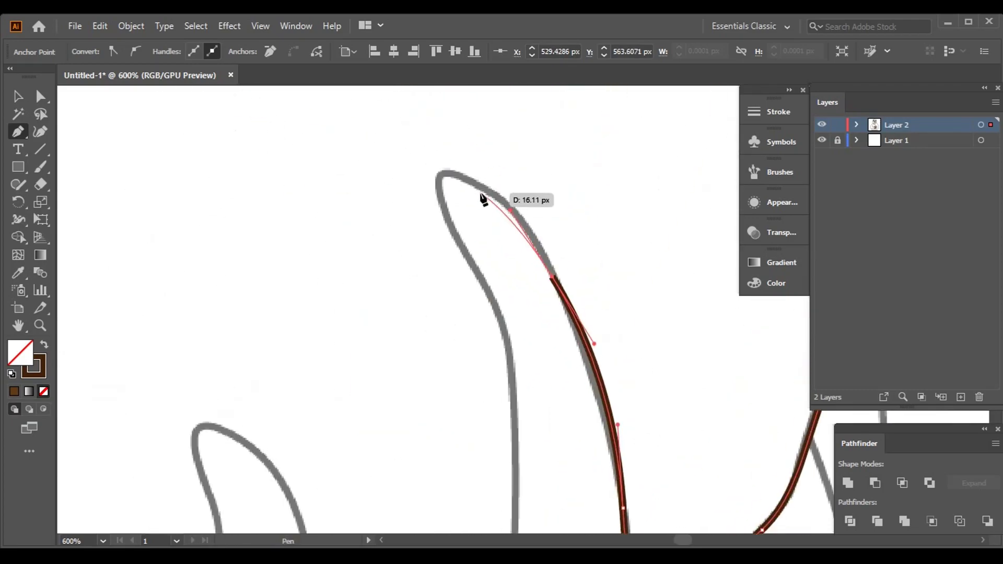
{"action": "scroll", "coordinate": [471, 240], "scroll_direction": "down", "scroll_amount": 5}
{"action": "left_click_drag", "start_coordinate": [529, 268], "coordinate": [524, 302]}
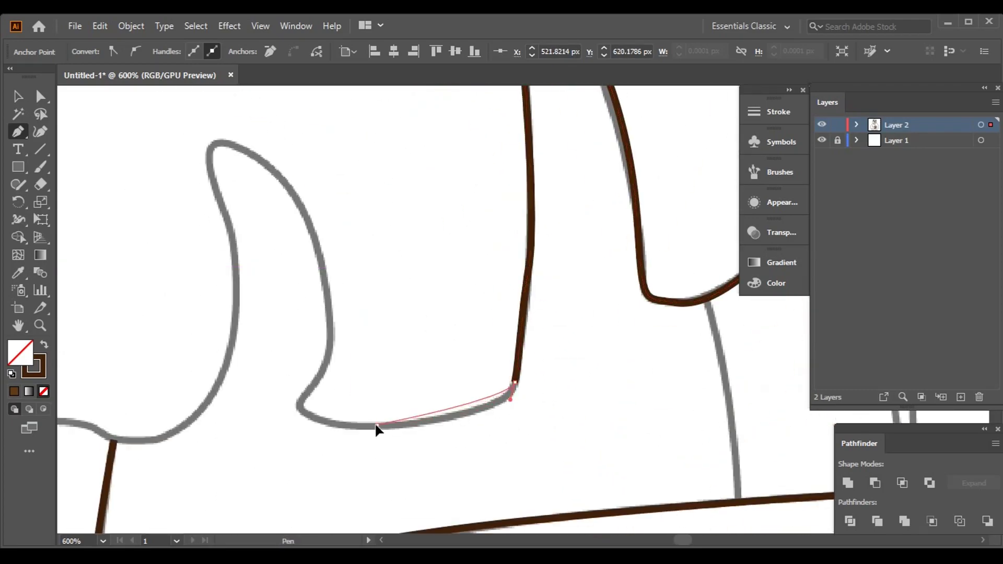
Trace the left leaf's bottom edge, around the short curved notch and the lower left corner.
{"action": "left_click_drag", "start_coordinate": [320, 384], "coordinate": [483, 413]}
{"action": "left_click_drag", "start_coordinate": [475, 254], "coordinate": [453, 209]}
{"action": "left_click_drag", "start_coordinate": [292, 397], "coordinate": [464, 226]}
{"action": "left_click_drag", "start_coordinate": [439, 291], "coordinate": [328, 259]}
{"action": "left_click", "coordinate": [179, 301]}
{"action": "left_click_drag", "start_coordinate": [116, 244], "coordinate": [215, 291]}
{"action": "left_click_drag", "start_coordinate": [202, 100], "coordinate": [303, 235]}
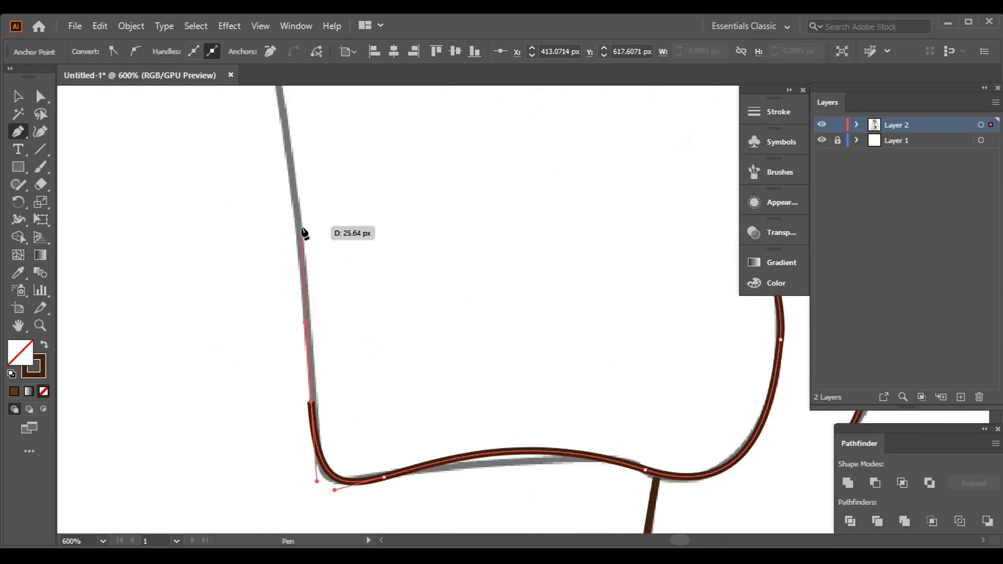
Trace the left leaf's lower left edge and the horizontal notch above it.
{"action": "scroll", "coordinate": [327, 264], "scroll_direction": "up", "scroll_amount": 1}
{"action": "left_click", "coordinate": [273, 204]}
{"action": "left_click_drag", "start_coordinate": [400, 178], "coordinate": [332, 352]}
{"action": "left_click", "coordinate": [500, 261]}
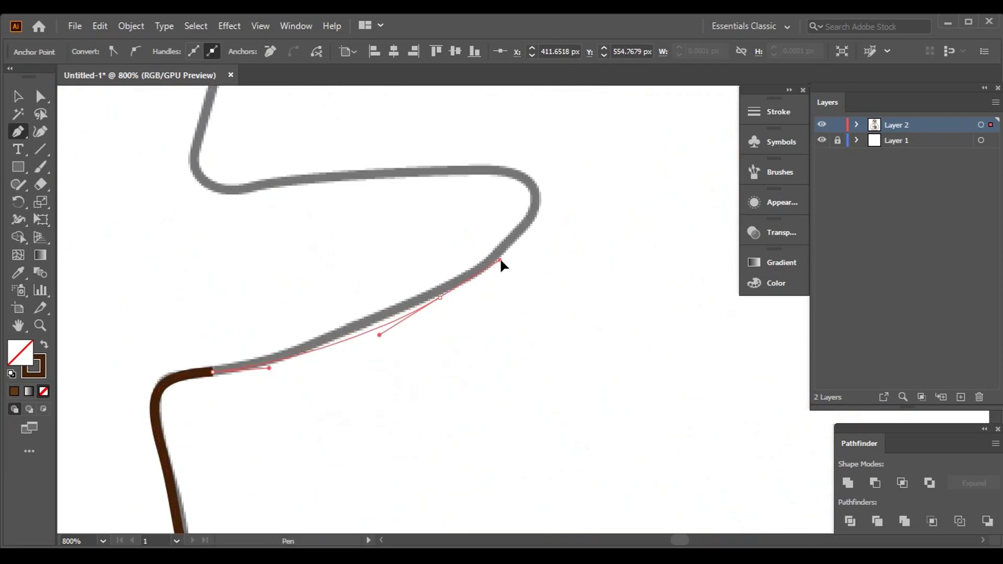
{"action": "left_click_drag", "start_coordinate": [500, 261], "coordinate": [544, 360]}
{"action": "left_click_drag", "start_coordinate": [580, 306], "coordinate": [581, 332]}
Trace the left leaf's upper left lobe and curved notch, closing the leaf outline below its tip.
{"action": "left_click", "coordinate": [235, 264]}
{"action": "left_click_drag", "start_coordinate": [314, 230], "coordinate": [292, 491]}
{"action": "left_click", "coordinate": [307, 257]}
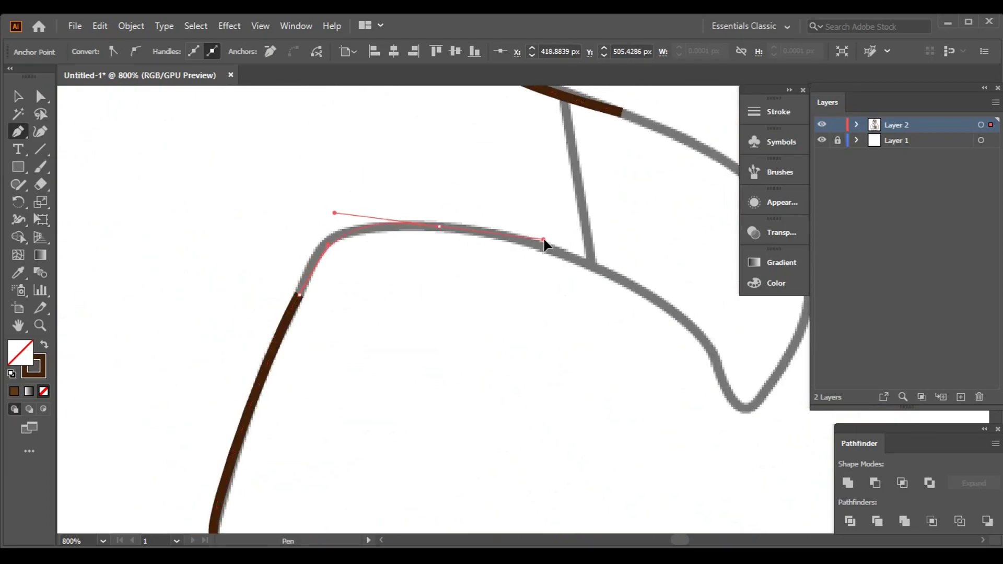
{"action": "left_click_drag", "start_coordinate": [544, 239], "coordinate": [338, 166]}
{"action": "left_click_drag", "start_coordinate": [603, 238], "coordinate": [600, 203]}
{"action": "left_click_drag", "start_coordinate": [536, 106], "coordinate": [584, 222]}
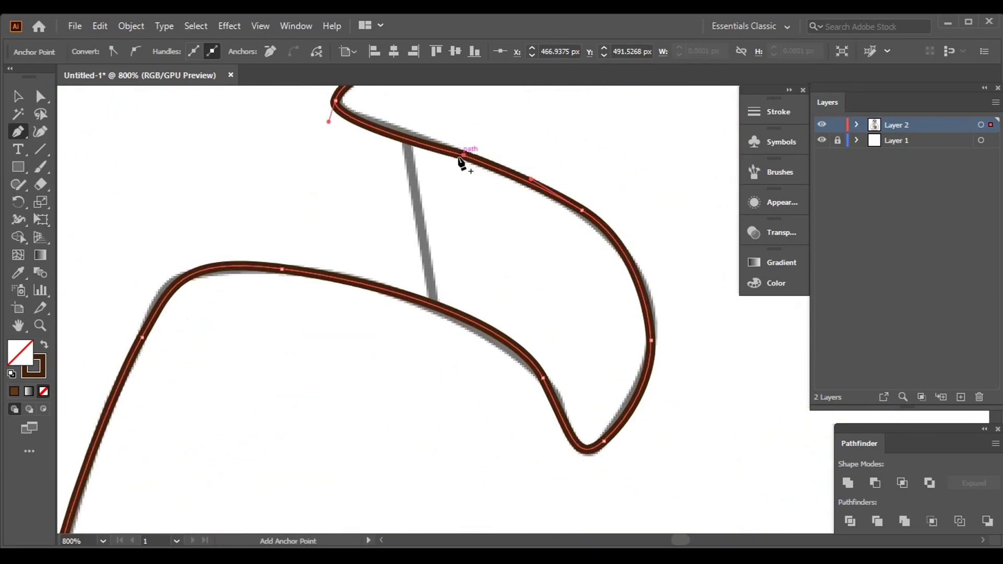
{"action": "scroll", "coordinate": [455, 277], "scroll_direction": "down", "scroll_amount": 5}
{"action": "scroll", "coordinate": [441, 356], "scroll_direction": "down", "scroll_amount": 3}
Trace the right leaf's upper left edge from the left leaf, around its top tip and first curved notch.
{"action": "key", "text": "p"}
{"action": "scroll", "coordinate": [410, 388], "scroll_direction": "up", "scroll_amount": 8}
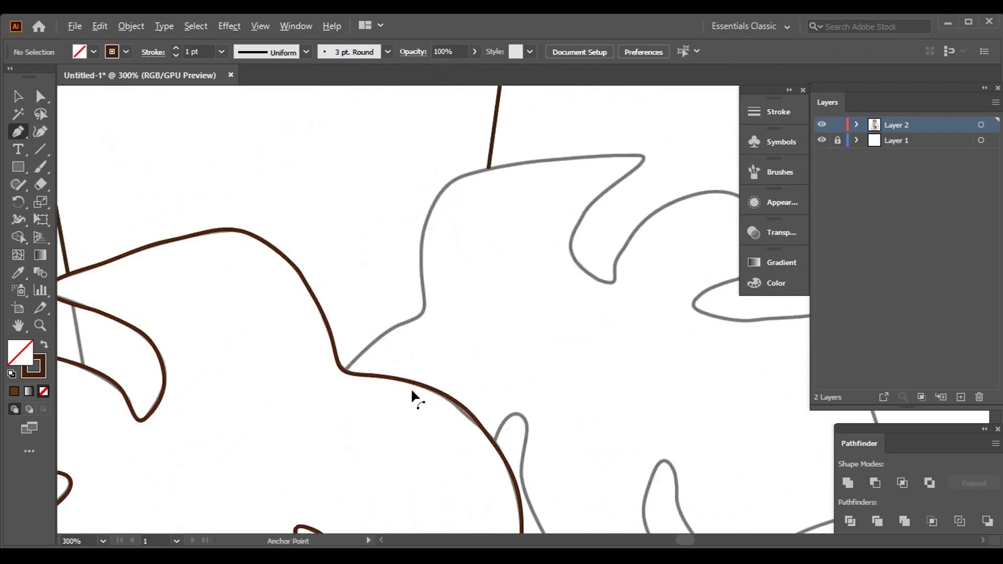
{"action": "left_click", "coordinate": [493, 207]}
{"action": "left_click_drag", "start_coordinate": [492, 209], "coordinate": [453, 302]}
{"action": "left_click_drag", "start_coordinate": [381, 313], "coordinate": [515, 329]}
{"action": "left_click_drag", "start_coordinate": [441, 376], "coordinate": [332, 388]}
Trace the right leaf's right-hand lobes and notches back along its lower edge to the jacket line.
{"action": "left_click_drag", "start_coordinate": [419, 262], "coordinate": [560, 253]}
{"action": "left_click_drag", "start_coordinate": [459, 218], "coordinate": [297, 249]}
{"action": "left_click_drag", "start_coordinate": [563, 340], "coordinate": [410, 256]}
{"action": "left_click_drag", "start_coordinate": [474, 257], "coordinate": [532, 162]}
{"action": "left_click_drag", "start_coordinate": [433, 373], "coordinate": [616, 190]}
{"action": "left_click_drag", "start_coordinate": [501, 241], "coordinate": [394, 295]}
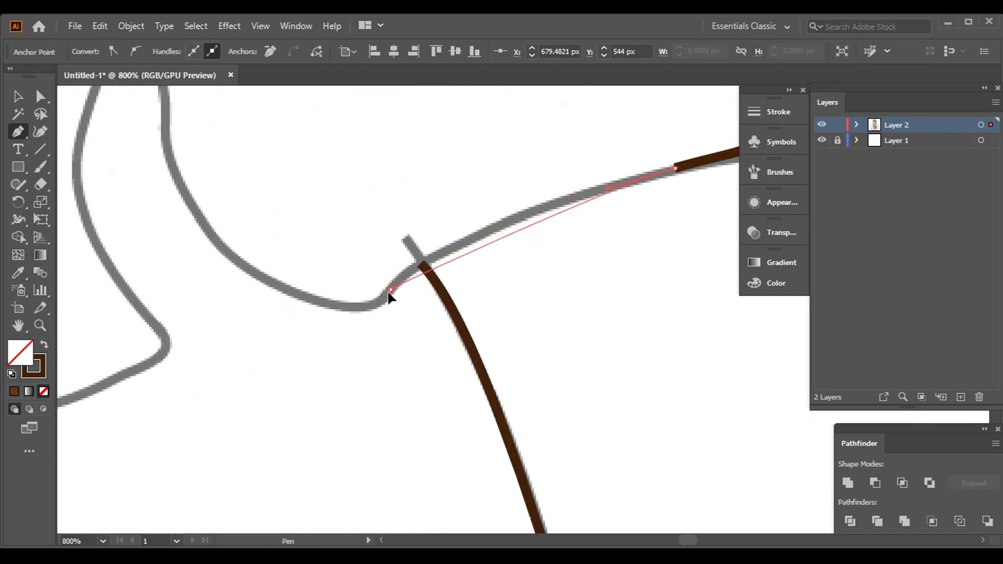
Trace the right leaf's rounded bottom curve and the narrow upright notch beside it.
{"action": "left_click_drag", "start_coordinate": [180, 190], "coordinate": [168, 121]}
{"action": "left_click_drag", "start_coordinate": [169, 121], "coordinate": [430, 270]}
{"action": "left_click_drag", "start_coordinate": [336, 303], "coordinate": [337, 301]}
{"action": "left_click_drag", "start_coordinate": [365, 408], "coordinate": [416, 478]}
{"action": "left_click_drag", "start_coordinate": [416, 478], "coordinate": [509, 290]}
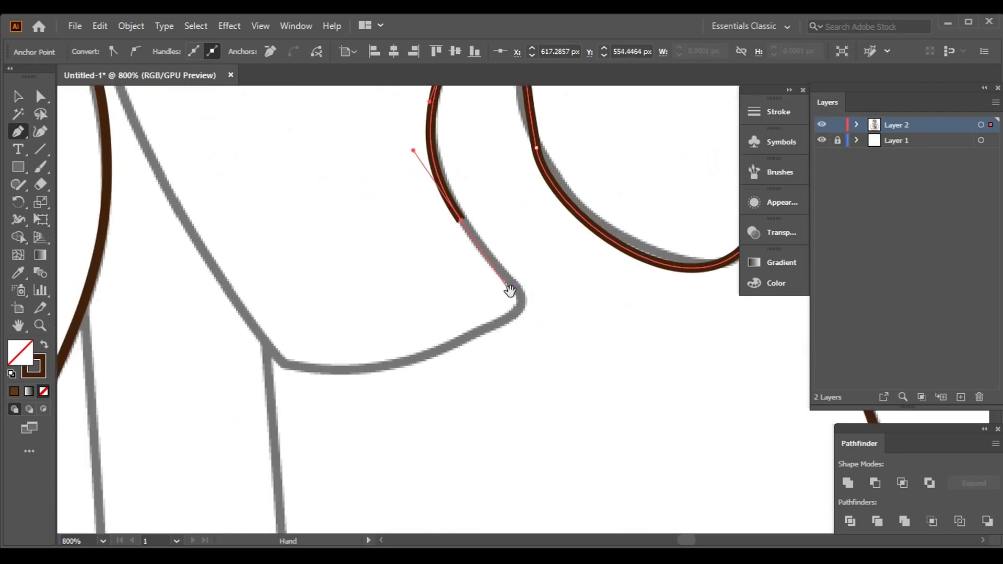
Trace the right leaf's lower left lobe and small rounded notch, ending at the left leaf's edge.
{"action": "left_click", "coordinate": [222, 280]}
{"action": "left_click_drag", "start_coordinate": [222, 280], "coordinate": [343, 404]}
{"action": "left_click_drag", "start_coordinate": [364, 329], "coordinate": [380, 286]}
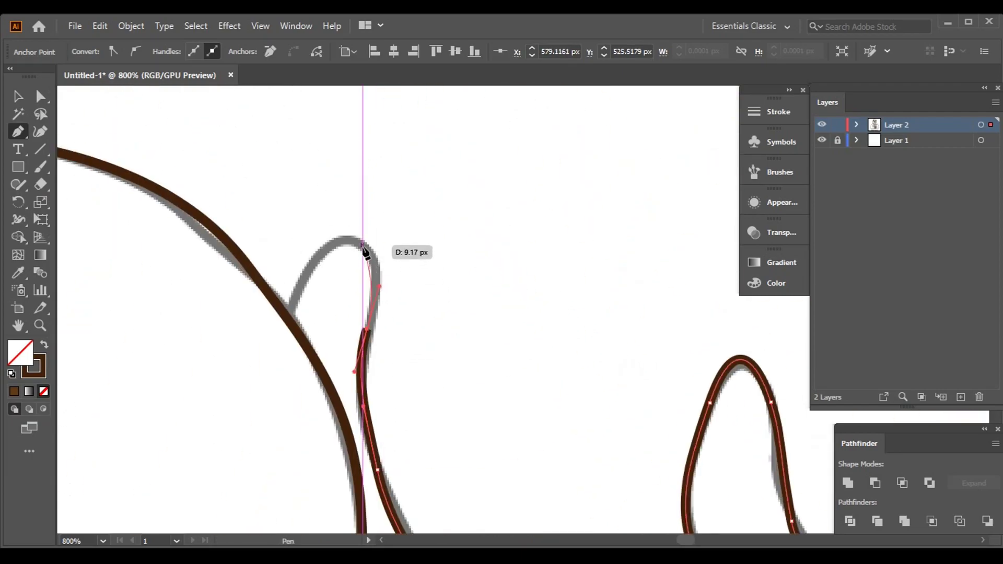
{"action": "scroll", "coordinate": [569, 328], "scroll_direction": "down", "scroll_amount": 3}
Trace both edges of the left plant stem and the right stem's outer edge down to the pot rim.
{"action": "scroll", "coordinate": [542, 347], "scroll_direction": "up", "scroll_amount": 3}
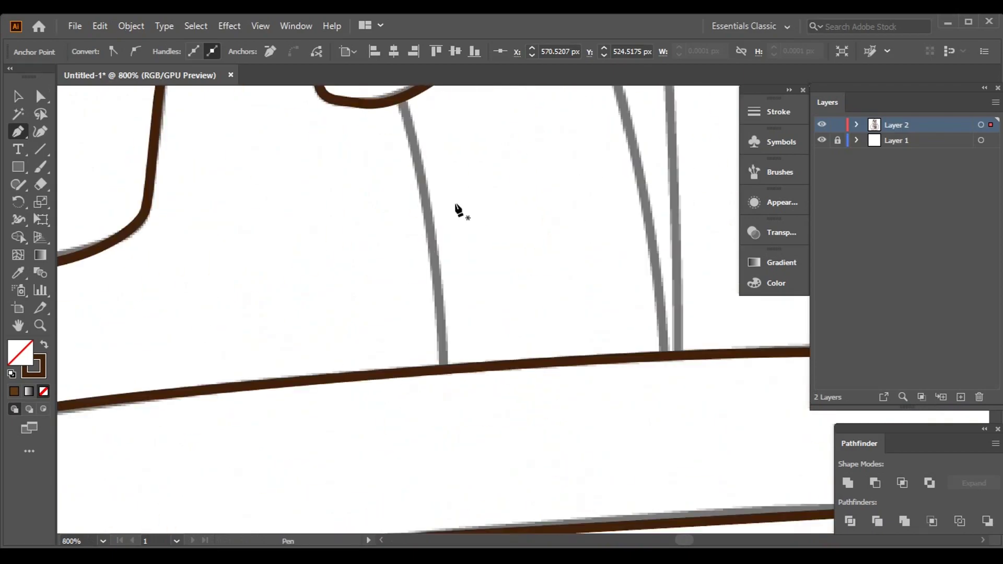
{"action": "left_click_drag", "start_coordinate": [478, 520], "coordinate": [478, 520]}
{"action": "left_click_drag", "start_coordinate": [523, 209], "coordinate": [403, 285]}
{"action": "scroll", "coordinate": [538, 465], "scroll_direction": "down", "scroll_amount": 2}
{"action": "scroll", "coordinate": [629, 487], "scroll_direction": "up", "scroll_amount": 1}
{"action": "left_click_drag", "start_coordinate": [560, 447], "coordinate": [644, 389]}
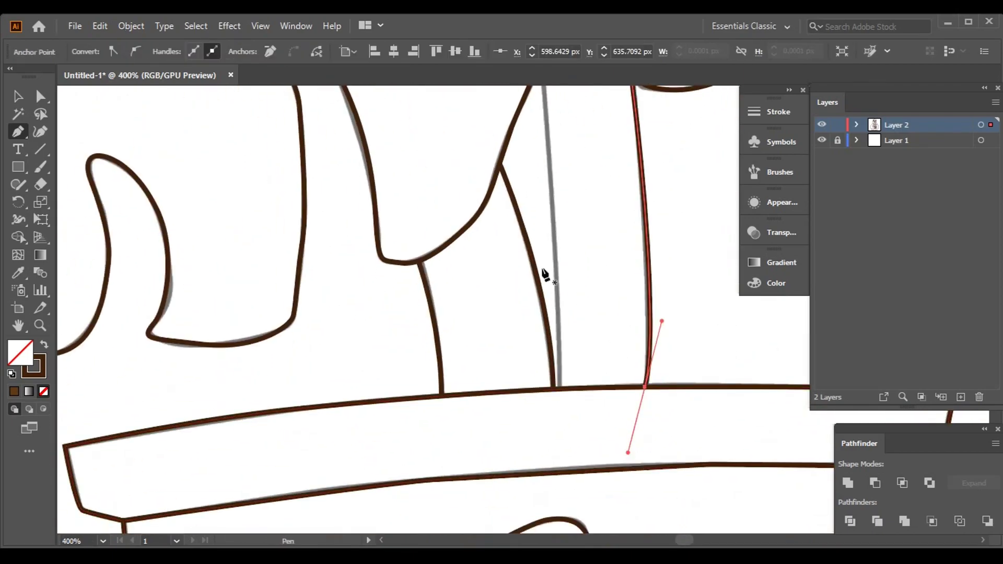
Trace the right plant stem's inner edge down to the pot rim.
{"action": "scroll", "coordinate": [543, 285], "scroll_direction": "up", "scroll_amount": 2}
{"action": "scroll", "coordinate": [589, 146], "scroll_direction": "down", "scroll_amount": 3}
{"action": "scroll", "coordinate": [596, 272], "scroll_direction": "down", "scroll_amount": 4}
{"action": "scroll", "coordinate": [531, 260], "scroll_direction": "up", "scroll_amount": 4}
{"action": "key", "text": "p"}
{"action": "scroll", "coordinate": [592, 327], "scroll_direction": "down", "scroll_amount": 4}
{"action": "scroll", "coordinate": [572, 286], "scroll_direction": "up", "scroll_amount": 3}
Set the traced outlines to a 0.25 pt stroke and swap the layer locks so only Layer 2 is locked.
{"action": "key", "text": "v"}
{"action": "scroll", "coordinate": [601, 340], "scroll_direction": "down", "scroll_amount": 4}
{"action": "scroll", "coordinate": [511, 302], "scroll_direction": "up", "scroll_amount": 3}
{"action": "scroll", "coordinate": [601, 341], "scroll_direction": "down", "scroll_amount": 4}
{"action": "scroll", "coordinate": [617, 465], "scroll_direction": "down", "scroll_amount": 1}
{"action": "left_click_drag", "start_coordinate": [617, 466], "coordinate": [648, 447]}
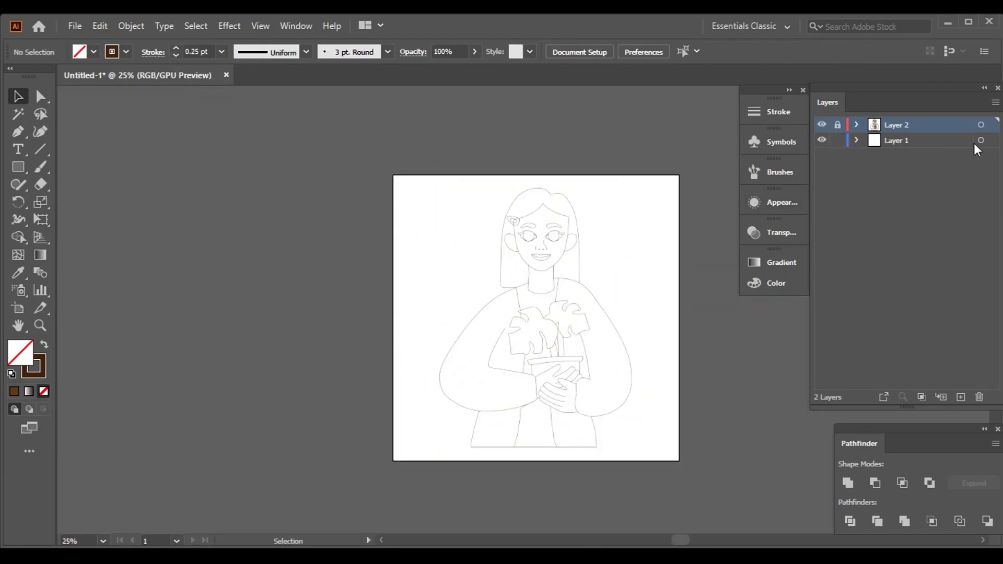
Delete Layer 1 and rename Layer 2 as Line art.
{"action": "left_click", "coordinate": [979, 397]}
{"action": "left_click", "coordinate": [546, 306]}
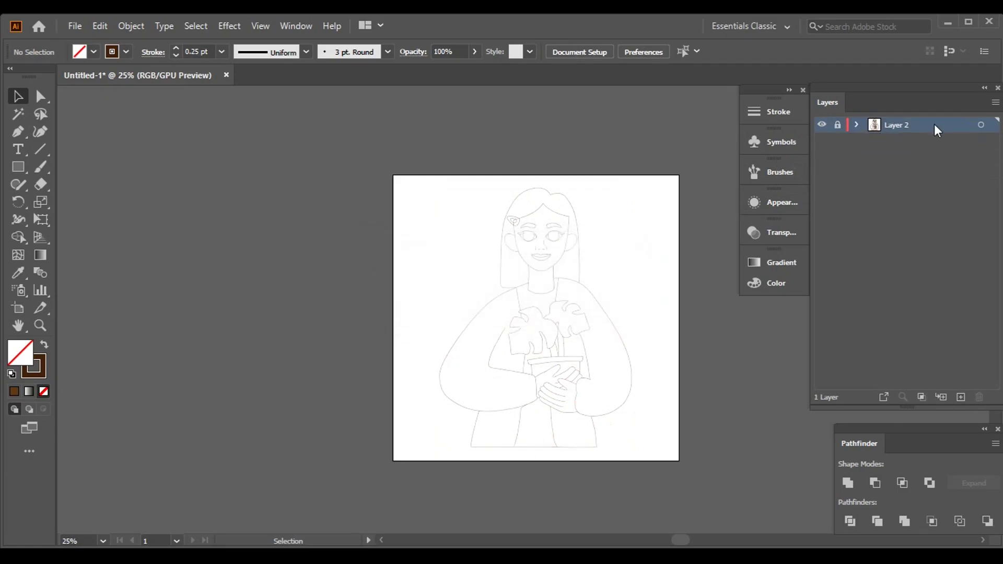
{"action": "double_click", "coordinate": [936, 125]}
{"action": "type", "text": "Line art"}
{"action": "key", "text": "Return"}
On a new Design 1 layer with orange fill and no stroke, start the face shape at the hairline peak, following the left hairline.
{"action": "left_click_drag", "start_coordinate": [740, 368], "coordinate": [647, 353]}
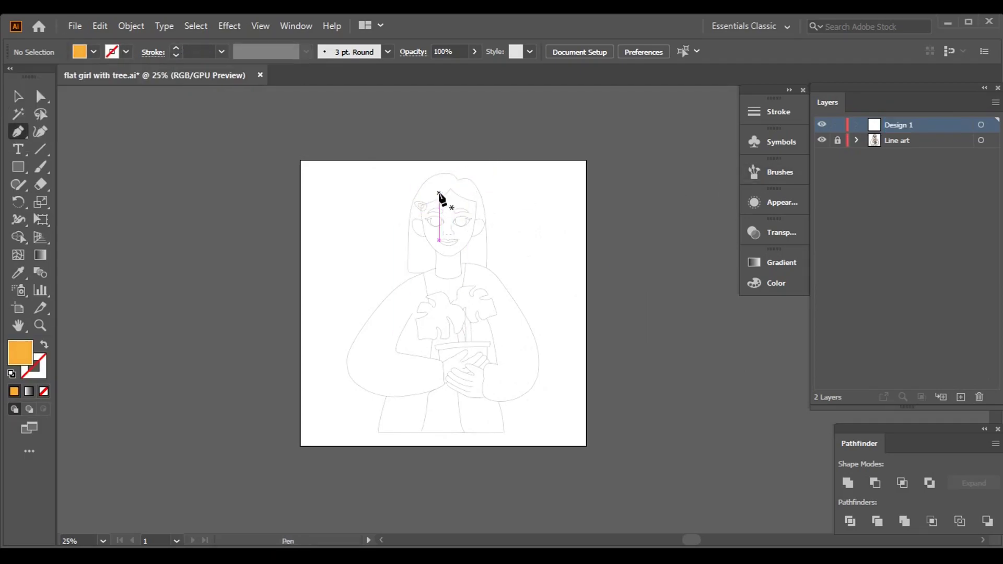
{"action": "scroll", "coordinate": [412, 208], "scroll_direction": "up", "scroll_amount": 10}
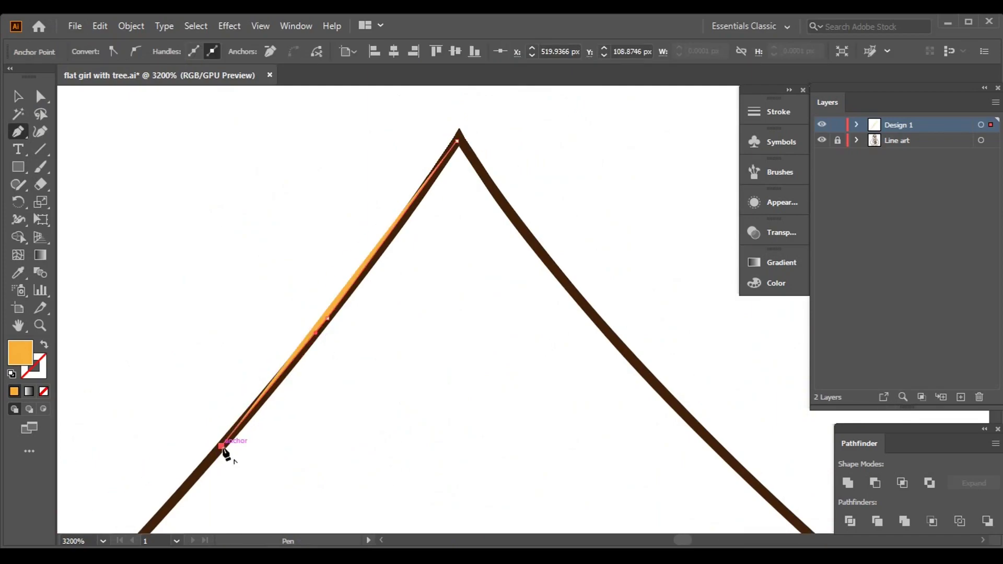
{"action": "left_click_drag", "start_coordinate": [225, 455], "coordinate": [399, 306]}
{"action": "left_click_drag", "start_coordinate": [475, 325], "coordinate": [314, 310]}
{"action": "scroll", "coordinate": [308, 315], "scroll_direction": "down", "scroll_amount": 6}
{"action": "scroll", "coordinate": [309, 315], "scroll_direction": "up", "scroll_amount": 8}
Continue the orange face shape along the left hairline down towards the hair clip.
{"action": "left_click_drag", "start_coordinate": [466, 286], "coordinate": [601, 88]}
{"action": "left_click_drag", "start_coordinate": [580, 151], "coordinate": [531, 334]}
{"action": "left_click_drag", "start_coordinate": [577, 307], "coordinate": [579, 309]}
{"action": "left_click", "coordinate": [528, 486]}
{"action": "left_click_drag", "start_coordinate": [503, 477], "coordinate": [504, 478]}
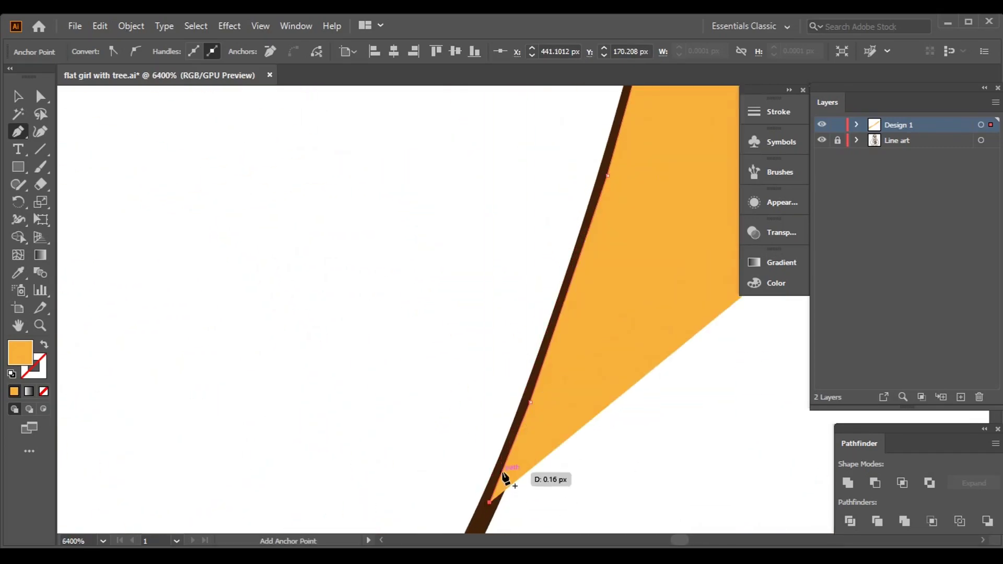
Continue the face shape along the hair clip's lower edge to the left side of the face.
{"action": "scroll", "coordinate": [444, 444], "scroll_direction": "down", "scroll_amount": 5}
{"action": "left_click_drag", "start_coordinate": [384, 415], "coordinate": [385, 417]}
{"action": "left_click_drag", "start_coordinate": [312, 418], "coordinate": [439, 347]}
{"action": "scroll", "coordinate": [430, 297], "scroll_direction": "left", "scroll_amount": 5}
{"action": "left_click", "coordinate": [448, 301]}
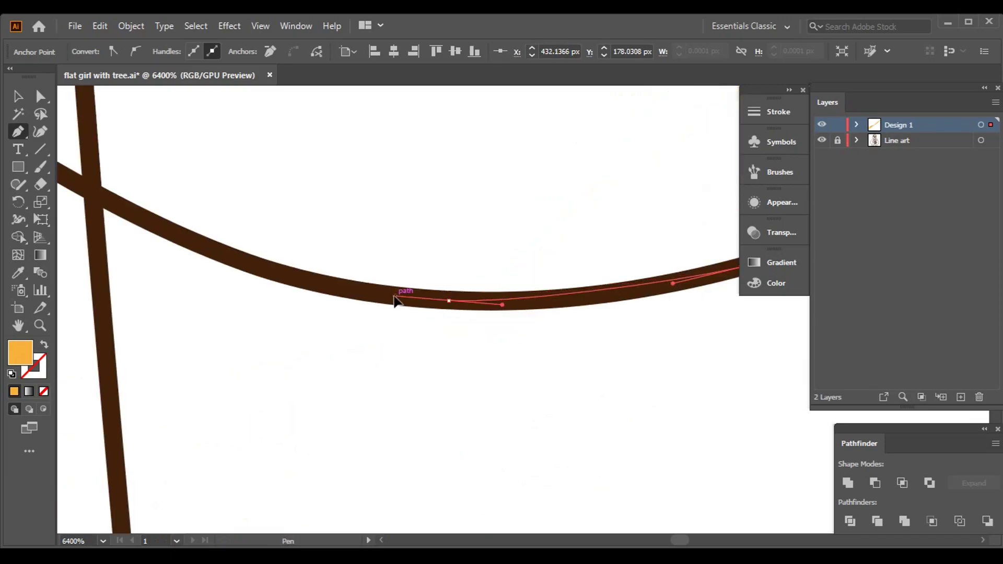
{"action": "left_click", "coordinate": [289, 277]}
{"action": "left_click", "coordinate": [149, 221]}
{"action": "left_click", "coordinate": [94, 189]}
Continue the face shape down the left side of the face along the cheek line.
{"action": "left_click", "coordinate": [104, 342]}
{"action": "scroll", "coordinate": [262, 318], "scroll_direction": "down", "scroll_amount": 5}
{"action": "scroll", "coordinate": [350, 351], "scroll_direction": "up", "scroll_amount": 4}
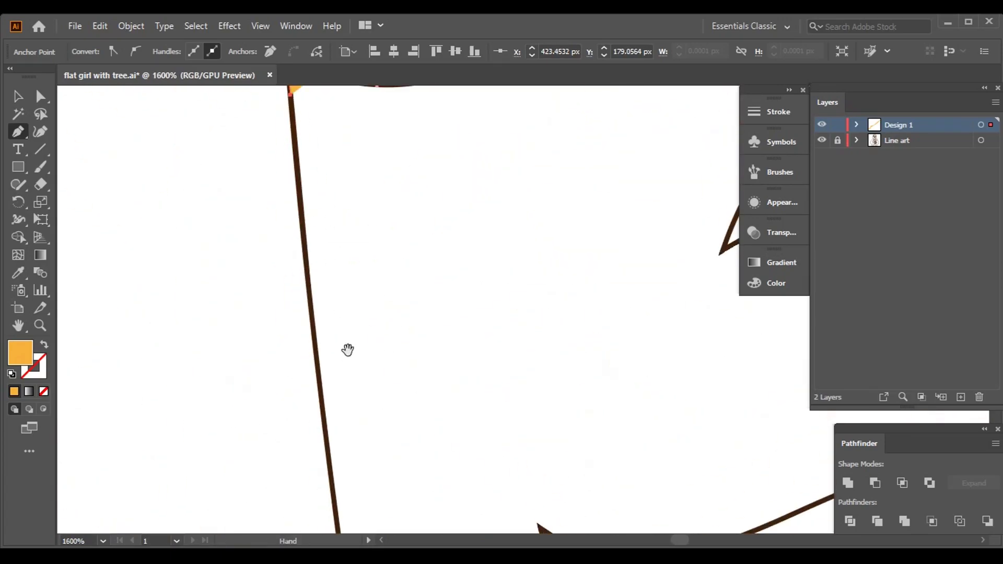
{"action": "scroll", "coordinate": [377, 418], "scroll_direction": "up", "scroll_amount": 2}
{"action": "scroll", "coordinate": [377, 418], "scroll_direction": "down", "scroll_amount": 3}
{"action": "left_click", "coordinate": [427, 336]}
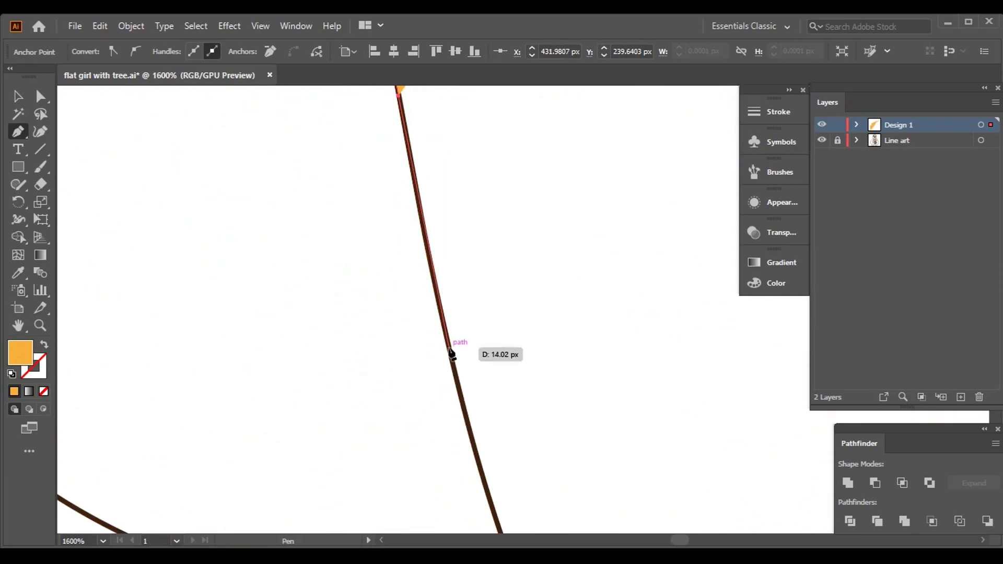
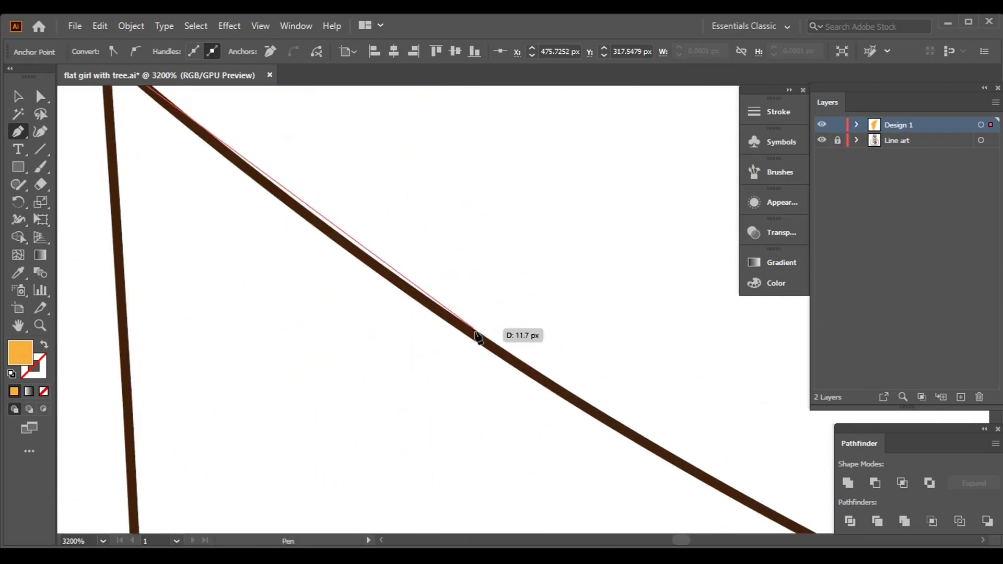
Continue the face shape along the left jaw to the bottom of the chin.
{"action": "scroll", "coordinate": [499, 347], "scroll_direction": "down", "scroll_amount": 1}
{"action": "left_click", "coordinate": [683, 459]}
{"action": "left_click", "coordinate": [701, 410]}
{"action": "left_click", "coordinate": [698, 373]}
{"action": "scroll", "coordinate": [700, 377], "scroll_direction": "down", "scroll_amount": 2}
{"action": "left_click", "coordinate": [493, 298]}
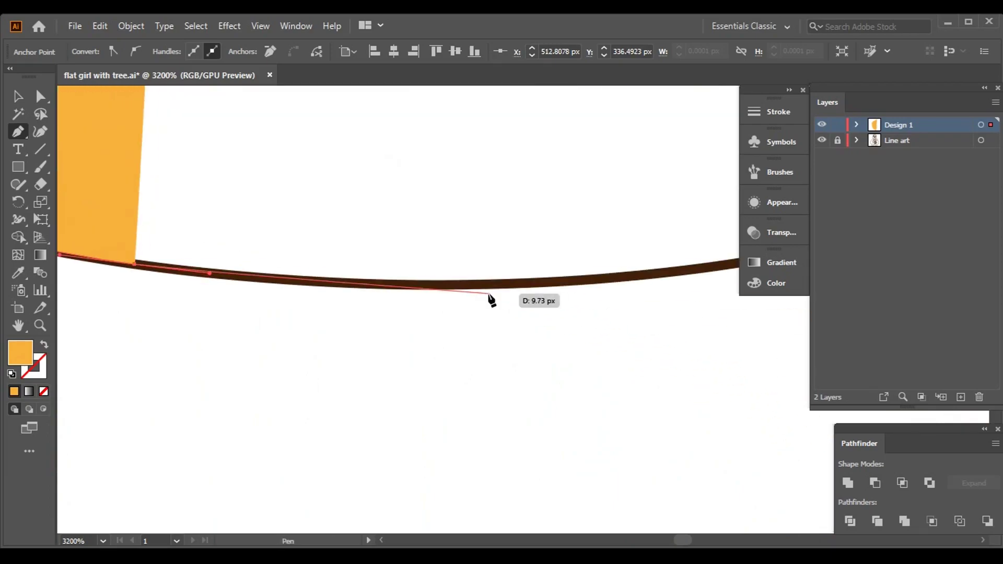
Continue the face shape from the chin along the lower right jaw line.
{"action": "scroll", "coordinate": [492, 298], "scroll_direction": "right", "scroll_amount": 2}
{"action": "left_click", "coordinate": [464, 273]}
{"action": "scroll", "coordinate": [464, 273], "scroll_direction": "right", "scroll_amount": 2}
{"action": "left_click", "coordinate": [495, 226]}
{"action": "left_click", "coordinate": [607, 157]}
{"action": "scroll", "coordinate": [608, 157], "scroll_direction": "right", "scroll_amount": 2}
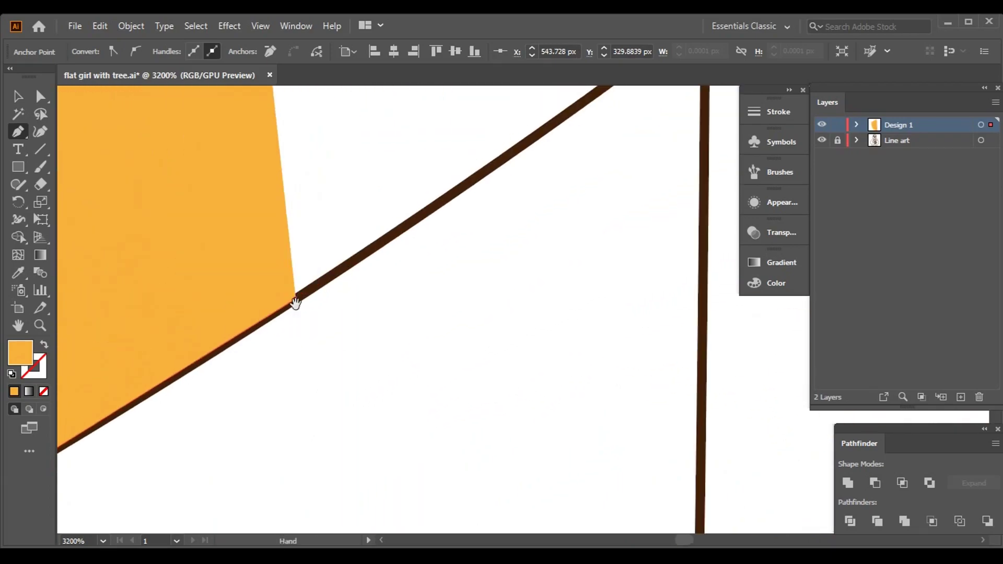
{"action": "left_click", "coordinate": [358, 263]}
Continue the face shape up the right jaw line to where the right ear's lower edge meets the face.
{"action": "scroll", "coordinate": [520, 168], "scroll_direction": "right", "scroll_amount": 2}
{"action": "scroll", "coordinate": [556, 116], "scroll_direction": "down", "scroll_amount": 3}
{"action": "scroll", "coordinate": [402, 245], "scroll_direction": "up", "scroll_amount": 3}
{"action": "scroll", "coordinate": [401, 245], "scroll_direction": "right", "scroll_amount": 2}
{"action": "left_click", "coordinate": [376, 225]}
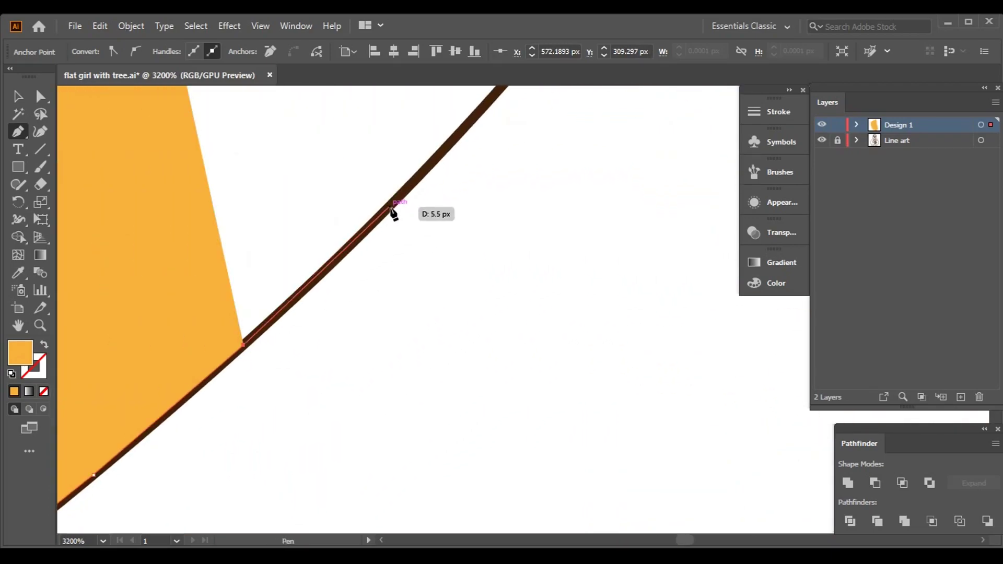
{"action": "scroll", "coordinate": [377, 224], "scroll_direction": "up", "scroll_amount": 2}
{"action": "left_click", "coordinate": [330, 275]}
{"action": "scroll", "coordinate": [329, 276], "scroll_direction": "right", "scroll_amount": 2}
{"action": "left_click", "coordinate": [362, 261]}
{"action": "scroll", "coordinate": [332, 287], "scroll_direction": "up", "scroll_amount": 5}
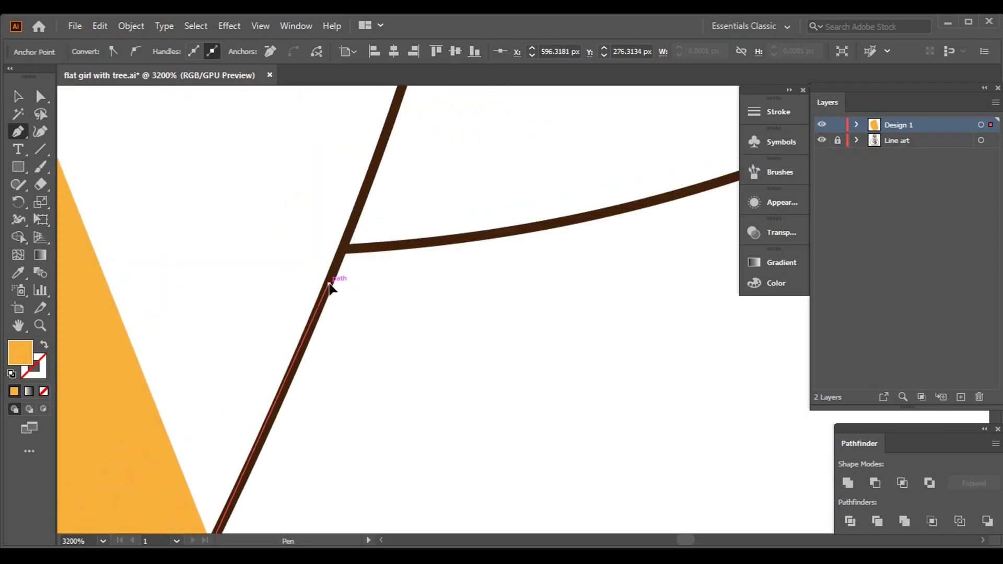
{"action": "left_click", "coordinate": [366, 226]}
Continue the face shape up the right side of the face, past the ear, to the corner under the hair.
{"action": "scroll", "coordinate": [289, 269], "scroll_direction": "up", "scroll_amount": 3}
{"action": "scroll", "coordinate": [302, 453], "scroll_direction": "up", "scroll_amount": 5}
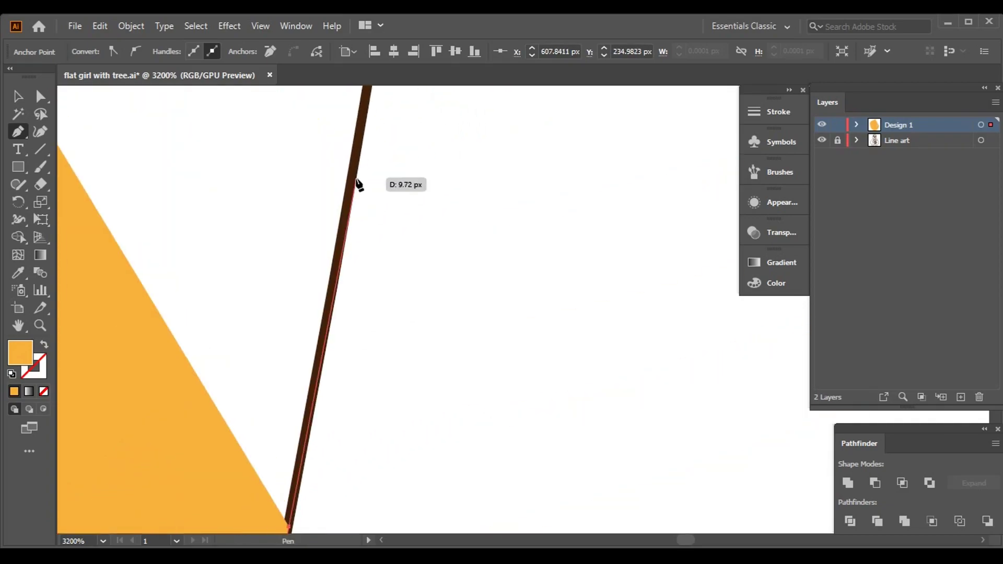
{"action": "scroll", "coordinate": [331, 152], "scroll_direction": "up", "scroll_amount": 3}
{"action": "left_click", "coordinate": [332, 151]}
{"action": "left_click_drag", "start_coordinate": [333, 151], "coordinate": [227, 508]}
{"action": "scroll", "coordinate": [291, 152], "scroll_direction": "up", "scroll_amount": 5}
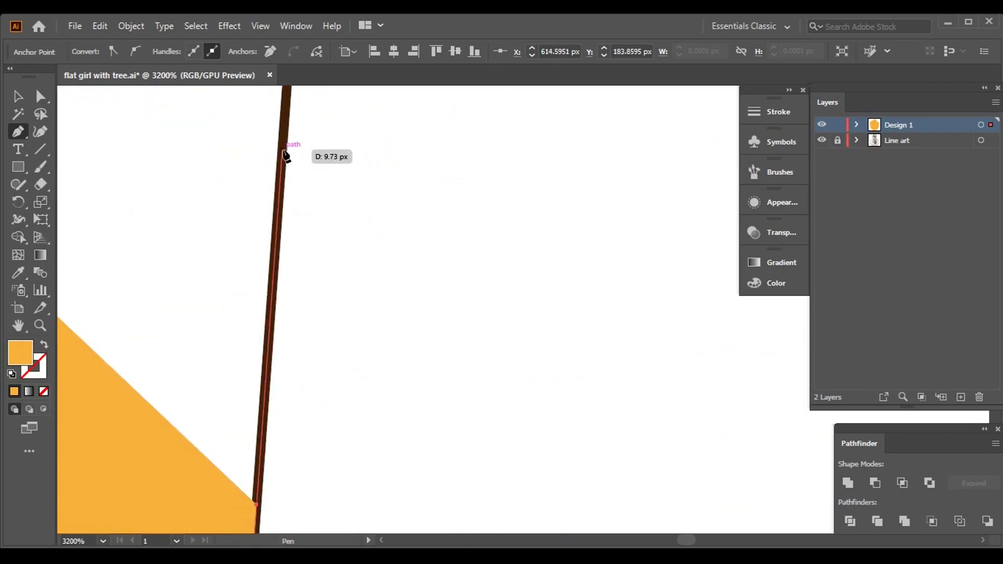
{"action": "left_click", "coordinate": [303, 105]}
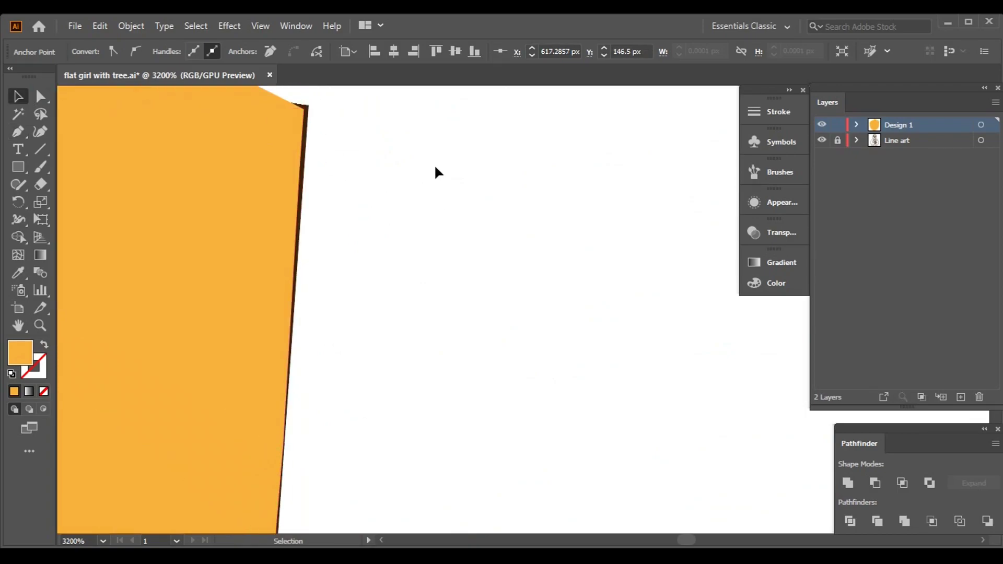
Place the Line art layer above Design 1 and close the face shape along the right hairline at the parting peak.
{"action": "scroll", "coordinate": [196, 262], "scroll_direction": "left", "scroll_amount": 5}
{"action": "scroll", "coordinate": [599, 316], "scroll_direction": "up", "scroll_amount": 3}
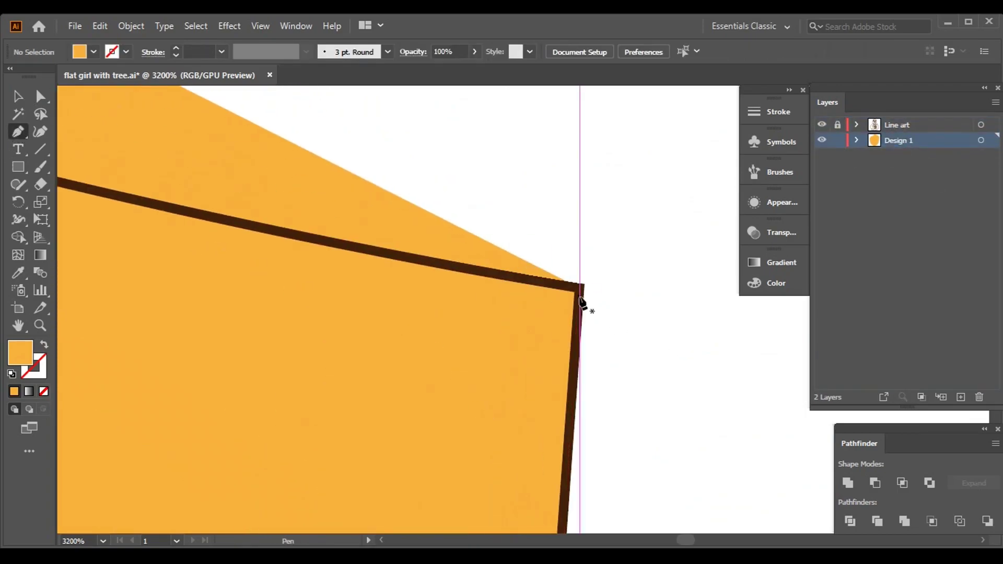
{"action": "scroll", "coordinate": [309, 260], "scroll_direction": "left", "scroll_amount": 8}
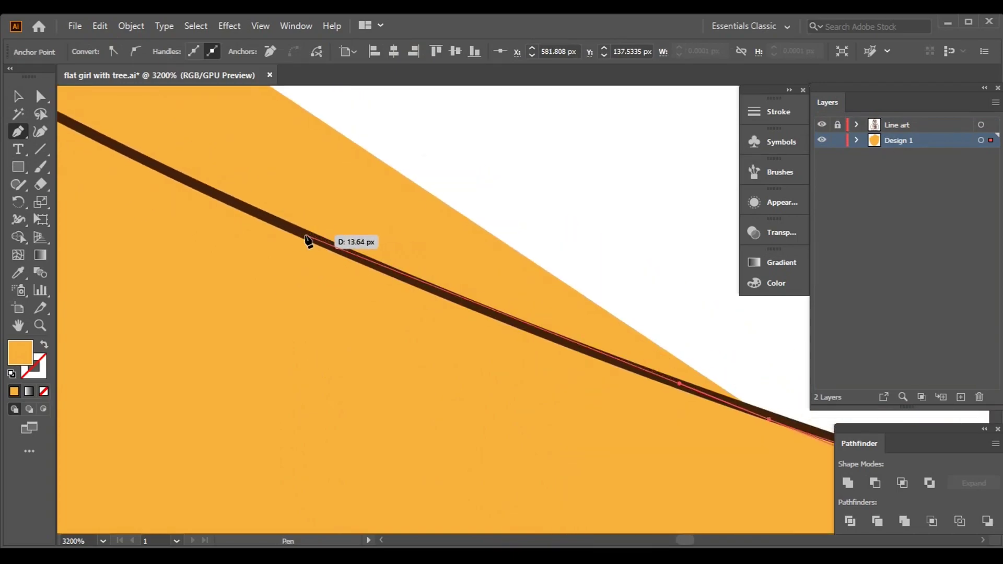
{"action": "scroll", "coordinate": [292, 215], "scroll_direction": "left", "scroll_amount": 5}
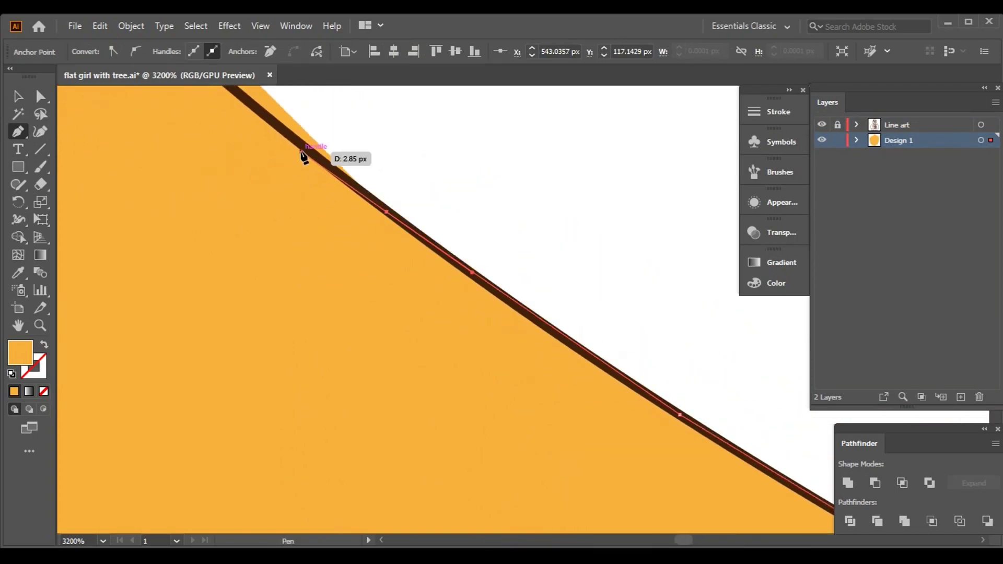
{"action": "scroll", "coordinate": [303, 157], "scroll_direction": "left", "scroll_amount": 5}
{"action": "scroll", "coordinate": [355, 194], "scroll_direction": "up", "scroll_amount": 4}
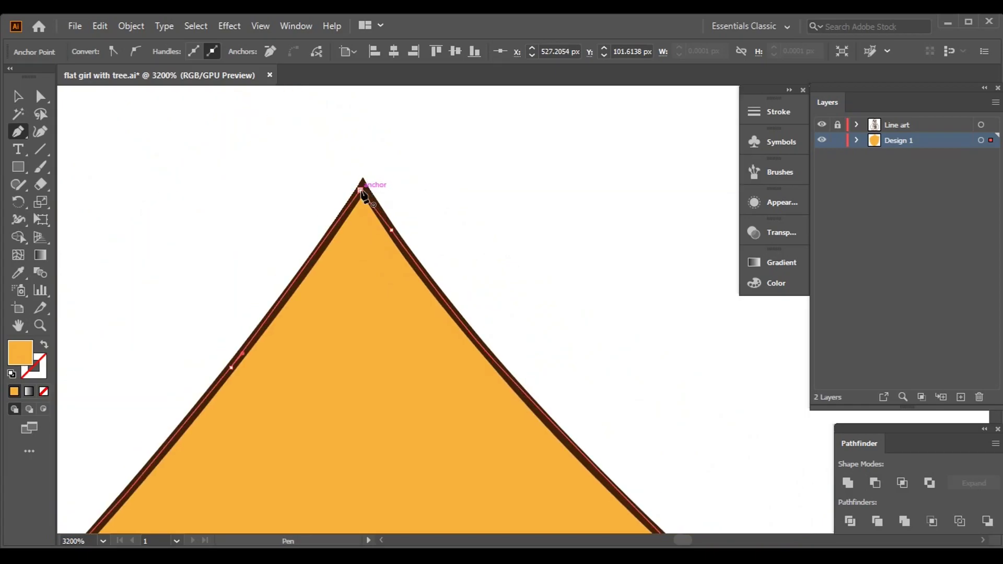
{"action": "left_click", "coordinate": [363, 191]}
{"action": "key", "text": "ctrl+1"}
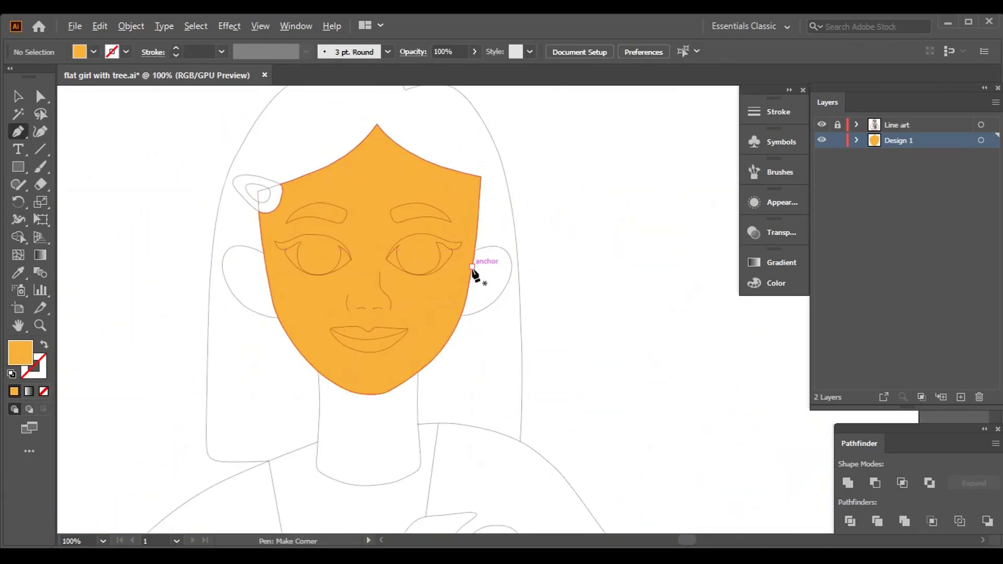
Start a filled shape for the right ear at the face edge and trace its upper curve towards the outer edge.
{"action": "scroll", "coordinate": [473, 272], "scroll_direction": "up", "scroll_amount": 10}
{"action": "left_click", "coordinate": [134, 340]}
{"action": "scroll", "coordinate": [638, 224], "scroll_direction": "up", "scroll_amount": 5}
{"action": "left_click_drag", "start_coordinate": [283, 198], "coordinate": [404, 184]}
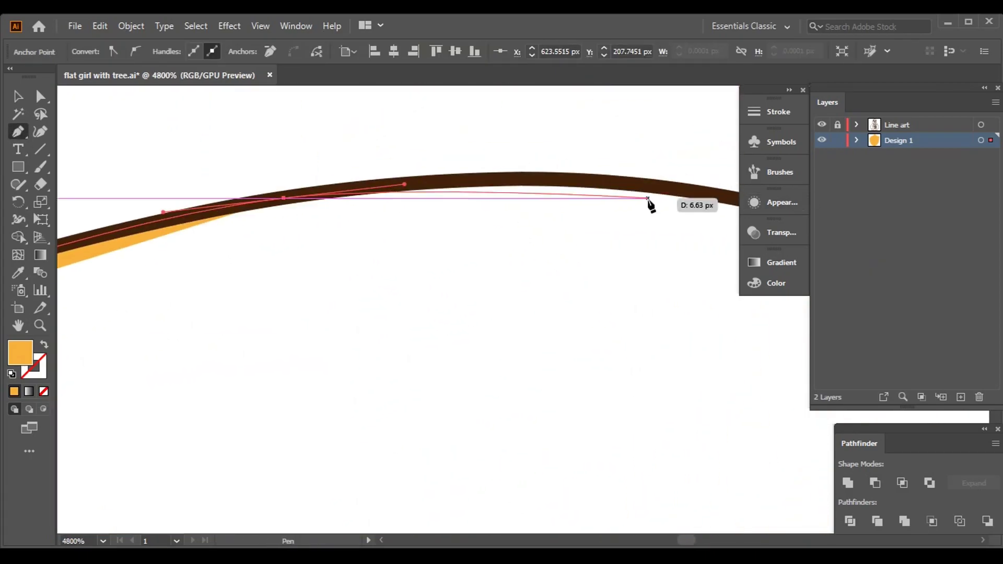
{"action": "scroll", "coordinate": [314, 124], "scroll_direction": "down", "scroll_amount": 5}
{"action": "scroll", "coordinate": [553, 167], "scroll_direction": "right", "scroll_amount": 5}
{"action": "left_click", "coordinate": [554, 168]}
{"action": "left_click", "coordinate": [723, 347]}
{"action": "scroll", "coordinate": [663, 358], "scroll_direction": "down", "scroll_amount": 3}
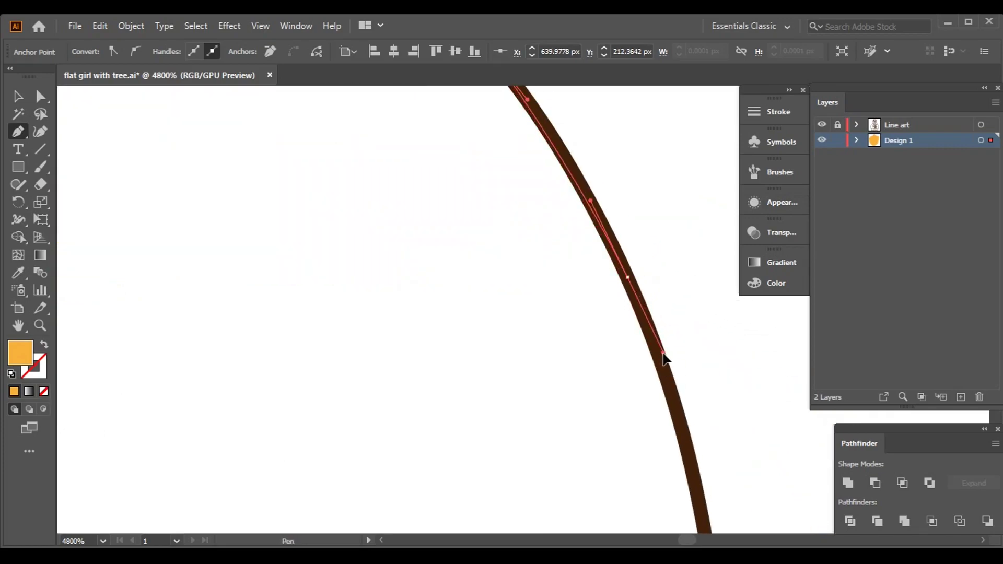
Trace the right ear shape down its outer edge and along its lower curve back to the face, finishing the shape.
{"action": "scroll", "coordinate": [707, 275], "scroll_direction": "down", "scroll_amount": 3}
{"action": "left_click", "coordinate": [659, 313]}
{"action": "left_click", "coordinate": [572, 367]}
{"action": "scroll", "coordinate": [553, 415], "scroll_direction": "down", "scroll_amount": 3}
{"action": "left_click_drag", "start_coordinate": [561, 397], "coordinate": [530, 425]}
{"action": "scroll", "coordinate": [530, 425], "scroll_direction": "down", "scroll_amount": 5}
{"action": "left_click", "coordinate": [385, 443]}
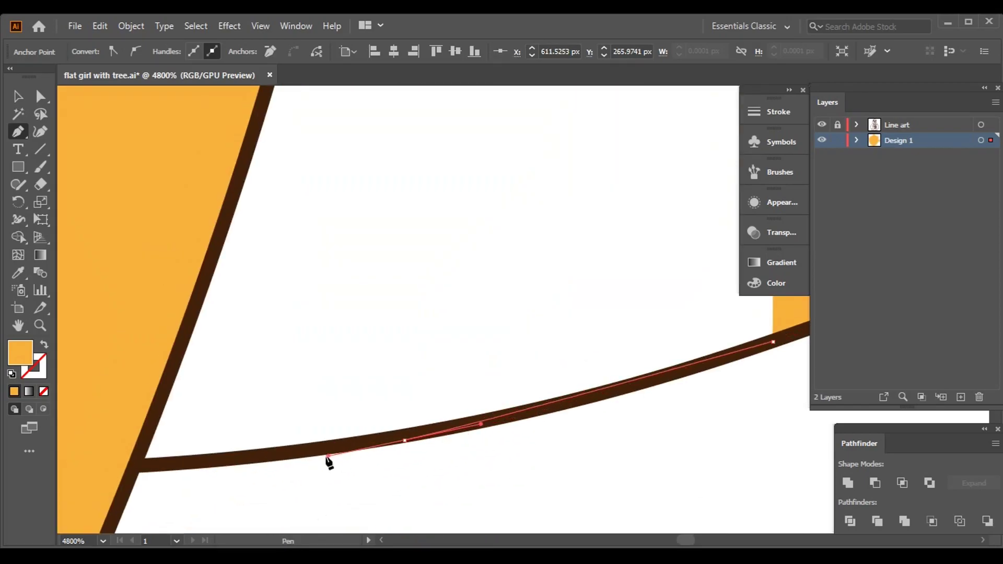
{"action": "left_click", "coordinate": [141, 464]}
{"action": "scroll", "coordinate": [472, 445], "scroll_direction": "down", "scroll_amount": 6}
{"action": "scroll", "coordinate": [490, 338], "scroll_direction": "down", "scroll_amount": 3}
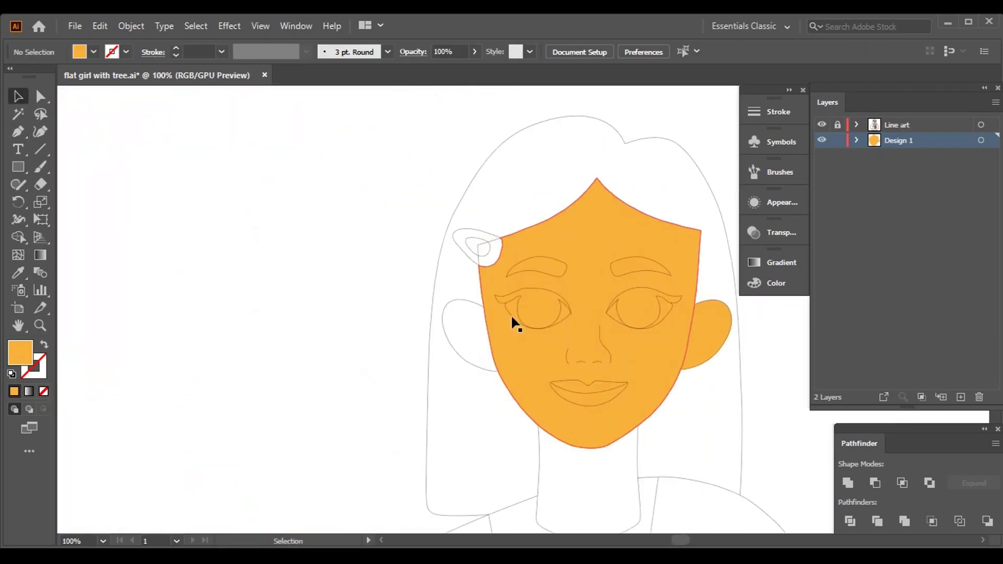
Start a filled shape for the left ear at the face edge and trace its upper curve to the outer side.
{"action": "scroll", "coordinate": [582, 325], "scroll_direction": "up", "scroll_amount": 8}
{"action": "key", "text": "p"}
{"action": "left_click", "coordinate": [564, 280]}
{"action": "scroll", "coordinate": [399, 197], "scroll_direction": "up", "scroll_amount": 5}
{"action": "scroll", "coordinate": [398, 197], "scroll_direction": "left", "scroll_amount": 5}
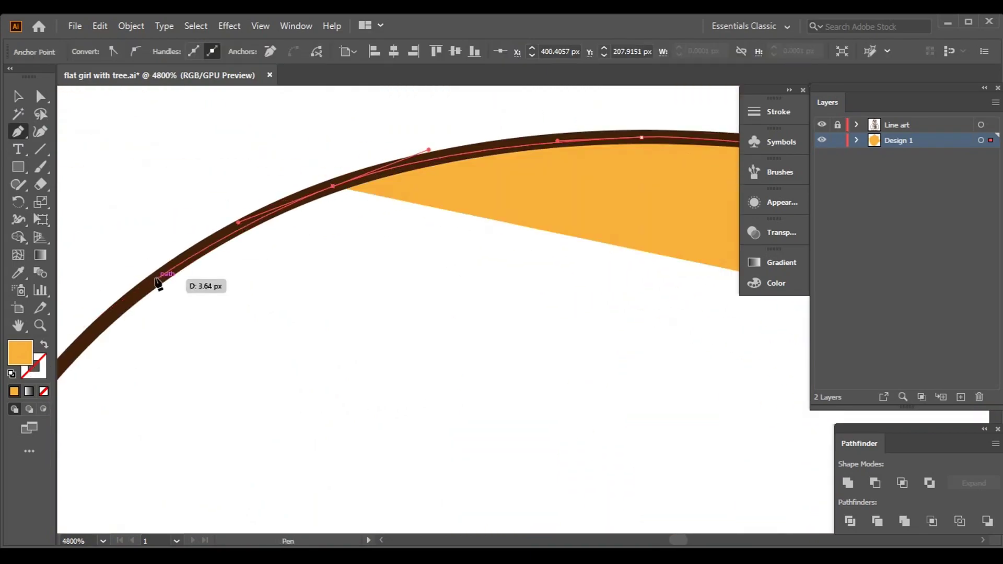
{"action": "scroll", "coordinate": [162, 277], "scroll_direction": "down", "scroll_amount": 5}
{"action": "scroll", "coordinate": [161, 277], "scroll_direction": "left", "scroll_amount": 4}
{"action": "left_click_drag", "start_coordinate": [288, 398], "coordinate": [264, 91]}
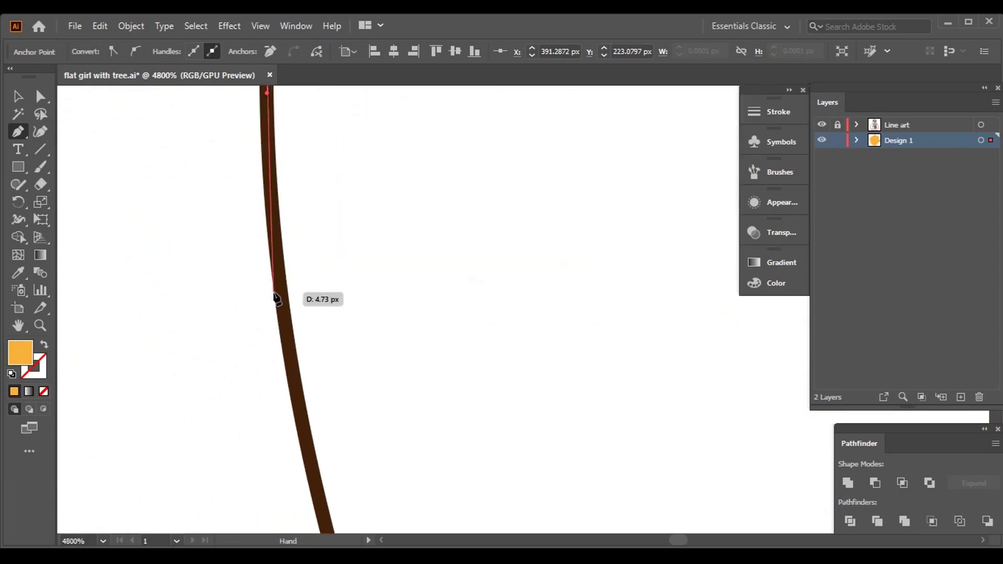
Trace the left ear shape down its outer edge and along its lower curve to the face, finishing and deselecting it.
{"action": "left_click_drag", "start_coordinate": [232, 161], "coordinate": [317, 285]}
{"action": "left_click", "coordinate": [544, 503]}
{"action": "left_click", "coordinate": [466, 407]}
{"action": "left_click", "coordinate": [569, 464]}
{"action": "left_click_drag", "start_coordinate": [671, 529], "coordinate": [660, 399]}
{"action": "left_click_drag", "start_coordinate": [482, 332], "coordinate": [617, 334]}
{"action": "left_click_drag", "start_coordinate": [721, 312], "coordinate": [755, 294]}
{"action": "key", "text": "v"}
{"action": "left_click", "coordinate": [393, 424]}
{"action": "scroll", "coordinate": [504, 328], "scroll_direction": "down", "scroll_amount": 10}
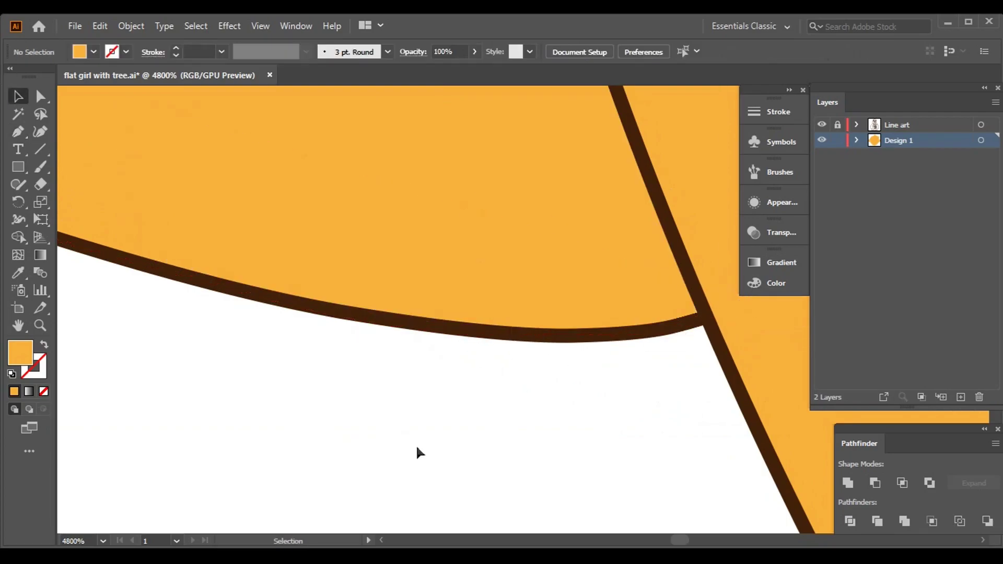
Change the face shape's fill to the peach skin colour FFB393.
{"action": "left_click_drag", "start_coordinate": [366, 294], "coordinate": [150, 253]}
{"action": "left_click", "coordinate": [150, 253]}
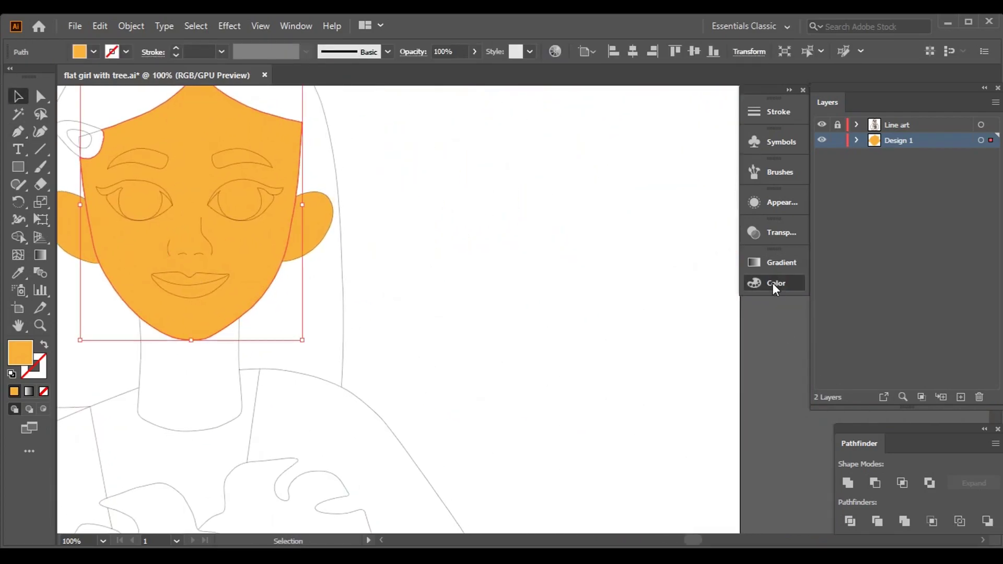
{"action": "left_click", "coordinate": [775, 284]}
{"action": "left_click_drag", "start_coordinate": [679, 330], "coordinate": [653, 330]}
{"action": "left_click", "coordinate": [504, 304]}
Apply the face's peach fill FFB393 to both ear shapes.
{"action": "scroll", "coordinate": [510, 316], "scroll_direction": "down", "scroll_amount": 2}
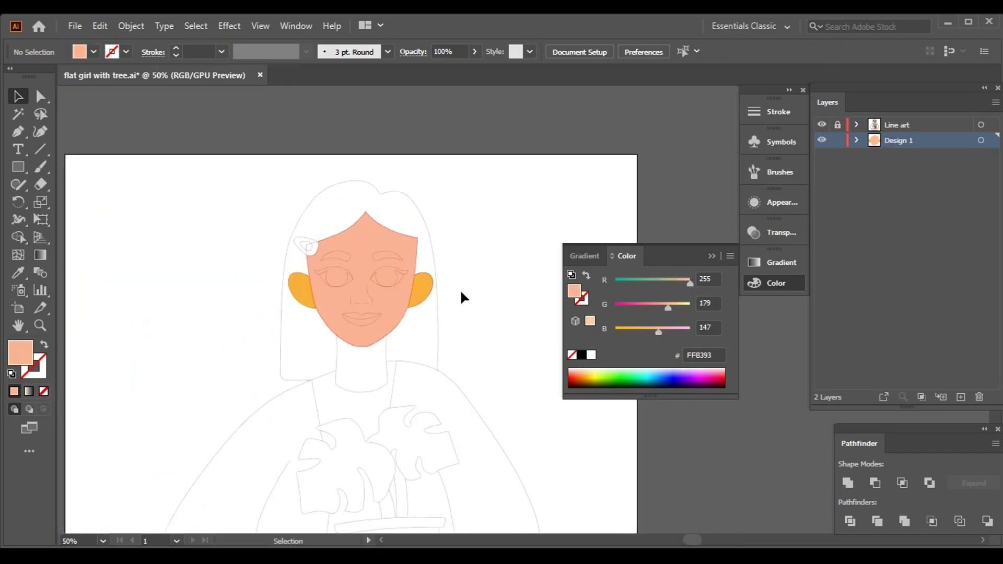
{"action": "scroll", "coordinate": [350, 290], "scroll_direction": "up", "scroll_amount": 2}
{"action": "left_click", "coordinate": [420, 289]}
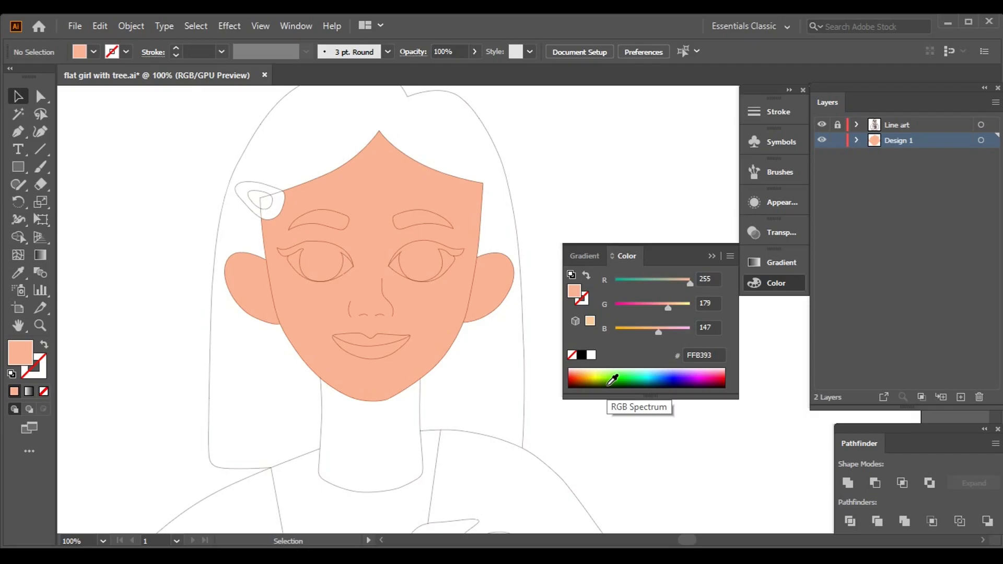
Set the fill to white and start the left eye shape around the small curled tip under the upper lash.
{"action": "scroll", "coordinate": [456, 321], "scroll_direction": "up", "scroll_amount": 10}
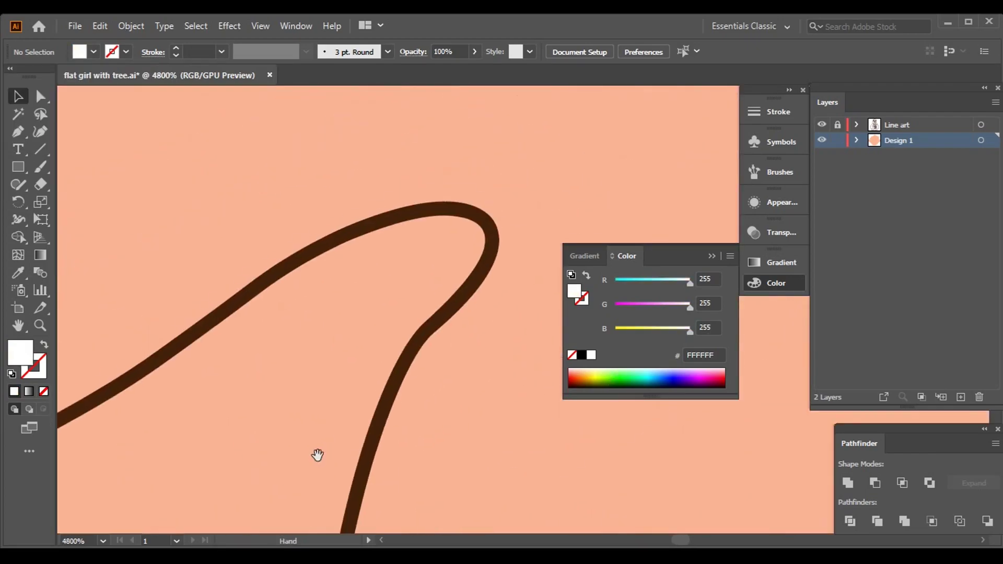
{"action": "scroll", "coordinate": [410, 346], "scroll_direction": "up", "scroll_amount": 3}
{"action": "left_click", "coordinate": [365, 357]}
{"action": "scroll", "coordinate": [432, 208], "scroll_direction": "up", "scroll_amount": 3}
{"action": "left_click", "coordinate": [354, 327]}
{"action": "left_click", "coordinate": [418, 257]}
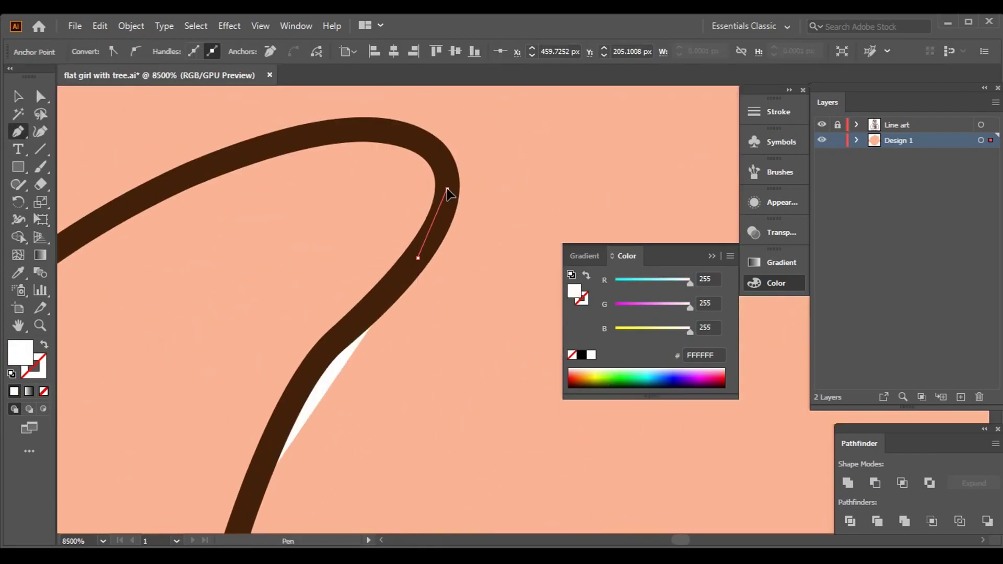
{"action": "scroll", "coordinate": [240, 273], "scroll_direction": "down", "scroll_amount": 2}
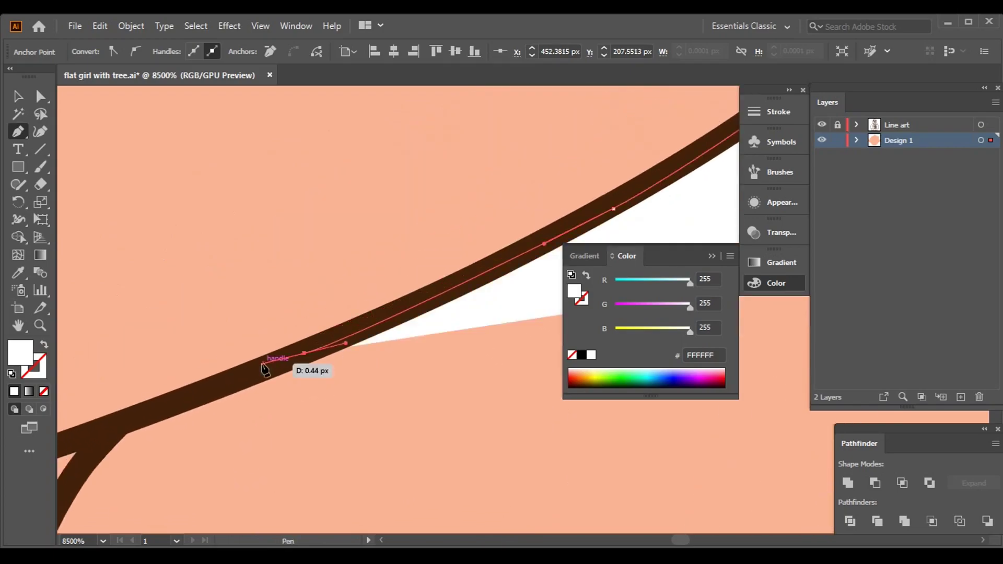
Continue the white eye shape along the lash's lower edge, around the outer corner and down the lower lid.
{"action": "scroll", "coordinate": [265, 362], "scroll_direction": "down", "scroll_amount": 1}
{"action": "left_click", "coordinate": [328, 310]}
{"action": "scroll", "coordinate": [374, 318], "scroll_direction": "down", "scroll_amount": 2}
{"action": "scroll", "coordinate": [291, 280], "scroll_direction": "down", "scroll_amount": 3}
{"action": "left_click", "coordinate": [291, 269]}
{"action": "scroll", "coordinate": [351, 347], "scroll_direction": "down", "scroll_amount": 3}
{"action": "left_click", "coordinate": [433, 407]}
{"action": "scroll", "coordinate": [432, 407], "scroll_direction": "down", "scroll_amount": 3}
{"action": "left_click", "coordinate": [463, 351]}
Continue the white eye shape along the lower lid to the bottom of the iris.
{"action": "scroll", "coordinate": [492, 369], "scroll_direction": "down", "scroll_amount": 3}
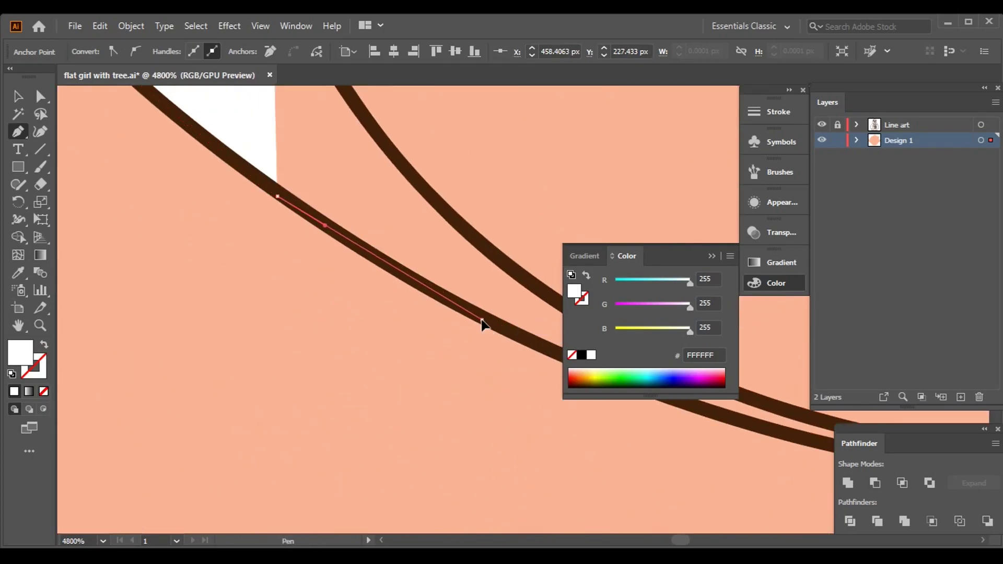
{"action": "left_click", "coordinate": [483, 327]}
{"action": "scroll", "coordinate": [484, 327], "scroll_direction": "down", "scroll_amount": 3}
{"action": "scroll", "coordinate": [394, 345], "scroll_direction": "down", "scroll_amount": 5}
{"action": "scroll", "coordinate": [264, 349], "scroll_direction": "down", "scroll_amount": 3}
{"action": "left_click", "coordinate": [264, 349]}
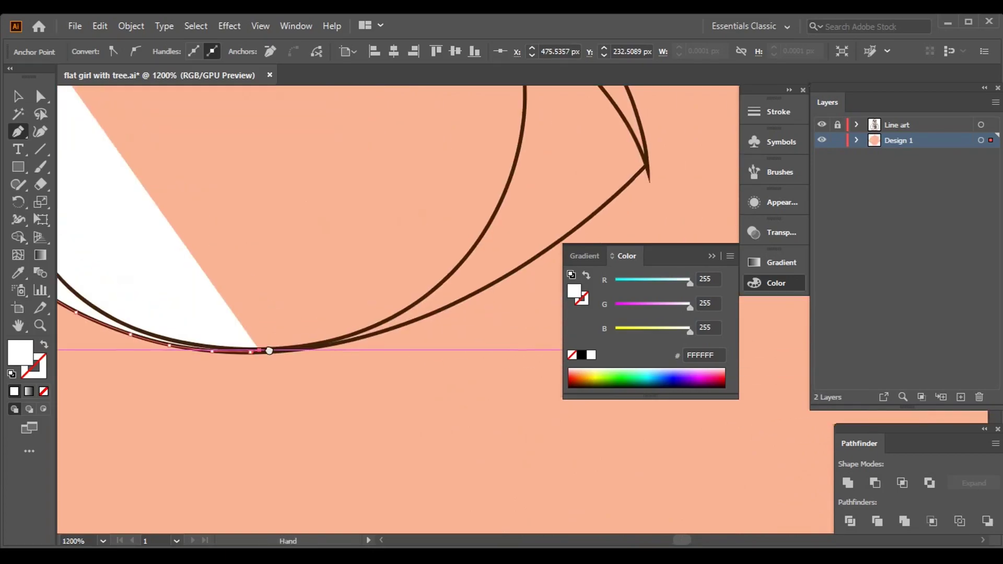
{"action": "scroll", "coordinate": [463, 349], "scroll_direction": "up", "scroll_amount": 3}
{"action": "scroll", "coordinate": [463, 351], "scroll_direction": "down", "scroll_amount": 5}
Continue the white eye shape from the bottom of the iris up the lower lid to the inner eye corner.
{"action": "left_click_drag", "start_coordinate": [159, 375], "coordinate": [208, 355]}
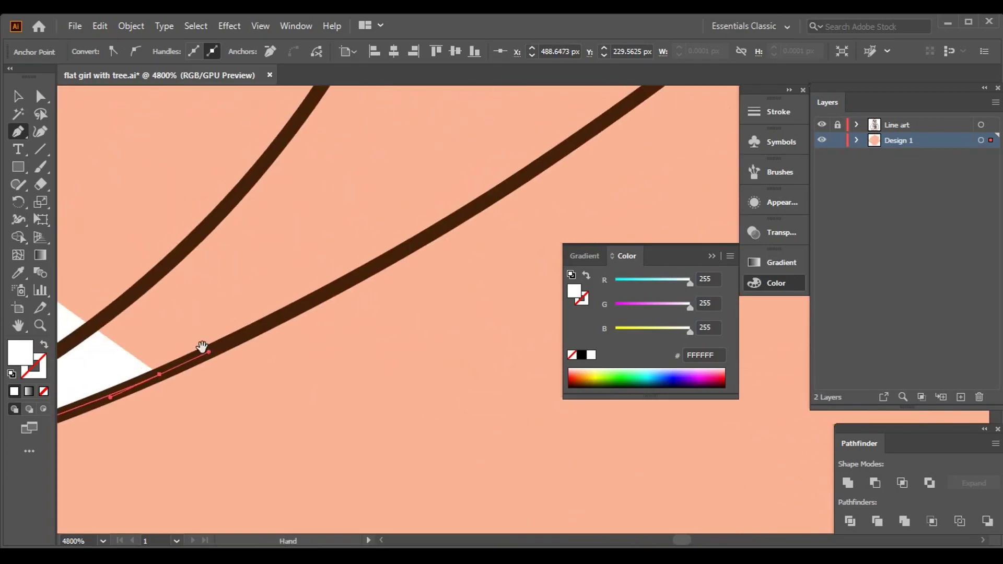
{"action": "scroll", "coordinate": [494, 212], "scroll_direction": "down", "scroll_amount": 8}
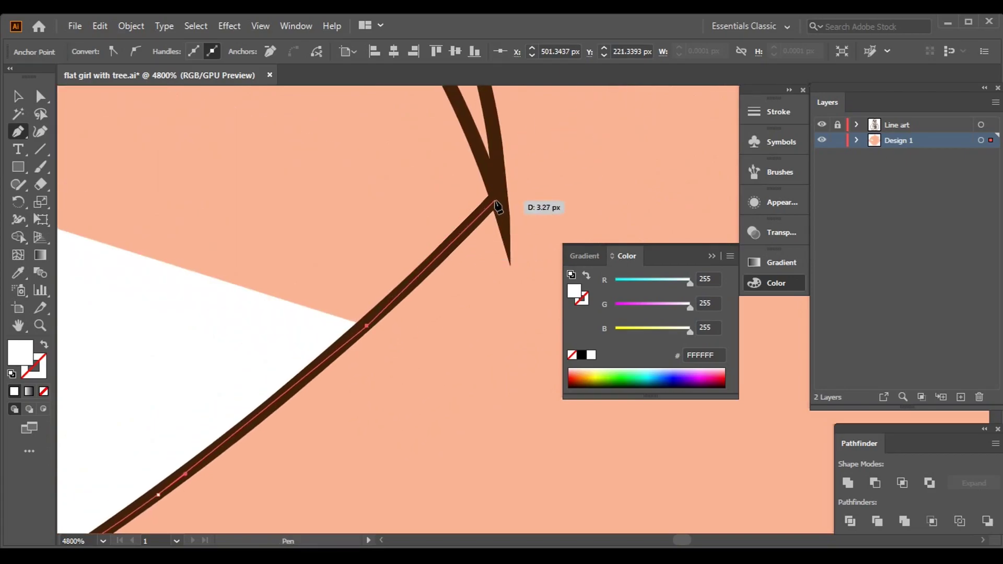
{"action": "scroll", "coordinate": [491, 206], "scroll_direction": "up", "scroll_amount": 4}
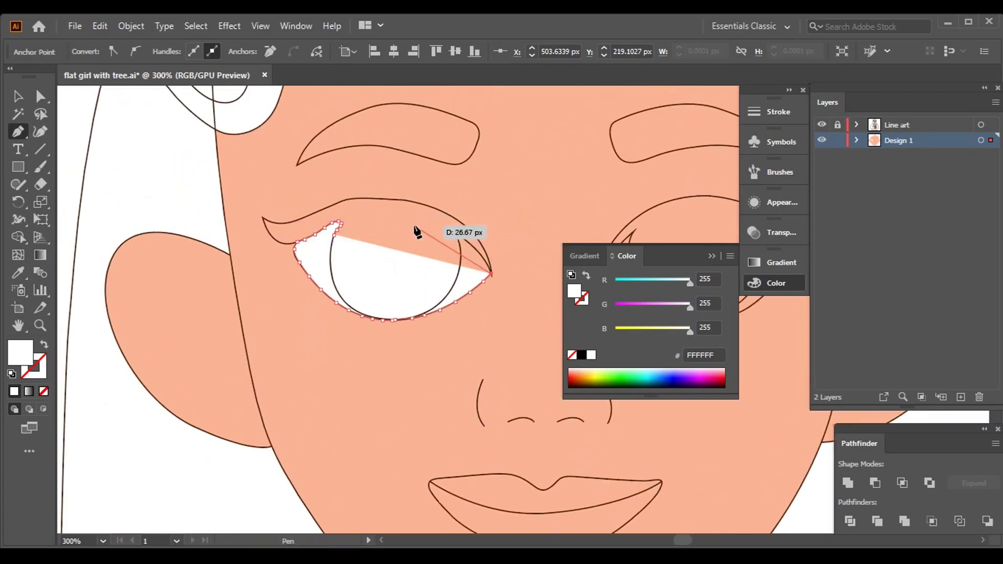
Trace the white eye shape along the inner upper lid, close it across the top of the iris and deselect it.
{"action": "scroll", "coordinate": [418, 232], "scroll_direction": "up", "scroll_amount": 8}
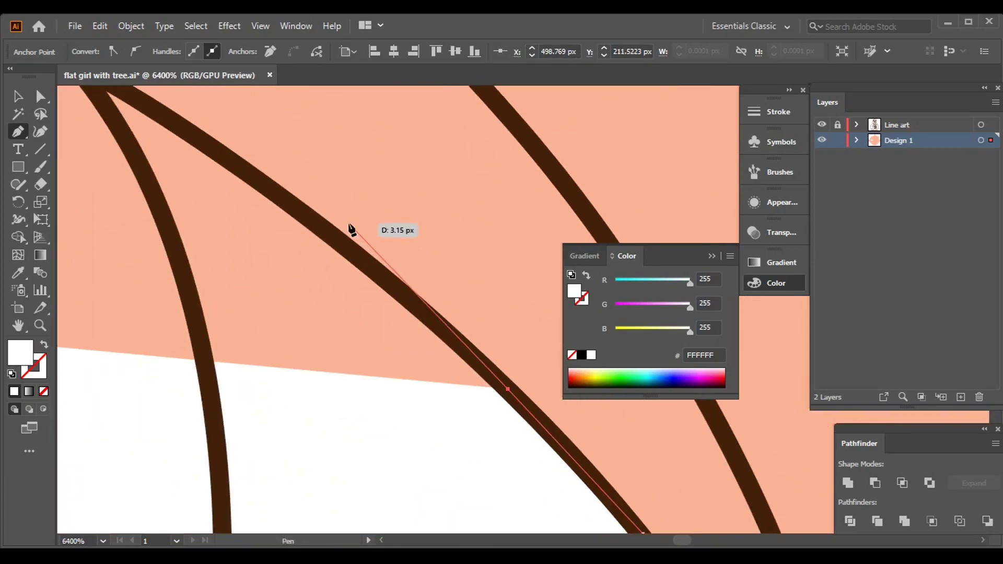
{"action": "scroll", "coordinate": [351, 229], "scroll_direction": "down", "scroll_amount": 5}
{"action": "scroll", "coordinate": [496, 295], "scroll_direction": "down", "scroll_amount": 4}
{"action": "scroll", "coordinate": [530, 319], "scroll_direction": "up", "scroll_amount": 4}
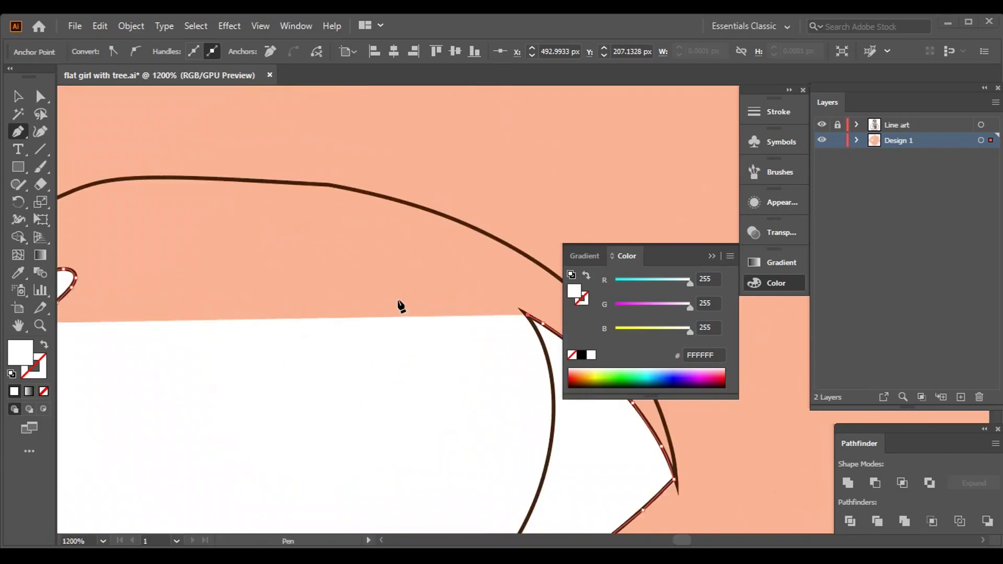
{"action": "left_click_drag", "start_coordinate": [279, 217], "coordinate": [179, 208]}
{"action": "scroll", "coordinate": [219, 225], "scroll_direction": "left", "scroll_amount": 5}
{"action": "left_click_drag", "start_coordinate": [311, 235], "coordinate": [247, 306]}
{"action": "scroll", "coordinate": [283, 282], "scroll_direction": "left", "scroll_amount": 4}
{"action": "scroll", "coordinate": [296, 320], "scroll_direction": "down", "scroll_amount": 5}
{"action": "key", "text": "ctrl+shift+a"}
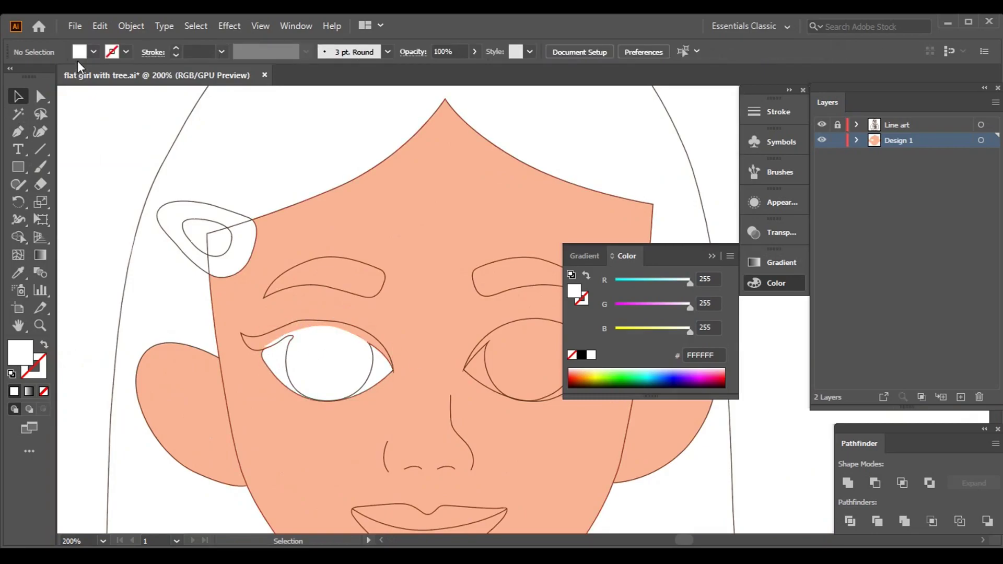
Set the fill to black and trace a combined iris and lash shape around the left eye's iris and along the lash.
{"action": "scroll", "coordinate": [324, 346], "scroll_direction": "up", "scroll_amount": 10}
{"action": "left_click_drag", "start_coordinate": [466, 307], "coordinate": [611, 194]}
{"action": "scroll", "coordinate": [497, 460], "scroll_direction": "up", "scroll_amount": 3}
{"action": "scroll", "coordinate": [410, 380], "scroll_direction": "down", "scroll_amount": 5}
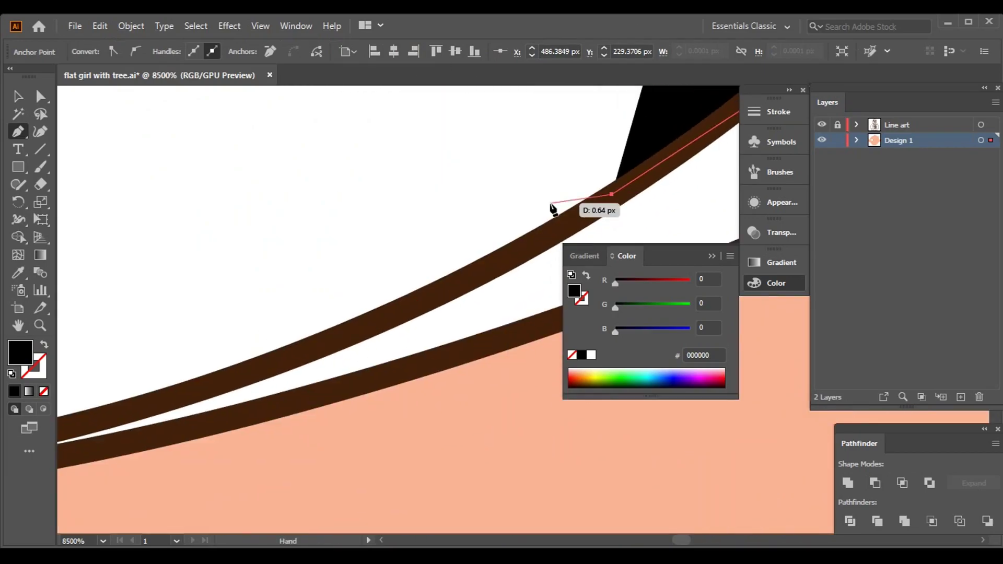
{"action": "left_click_drag", "start_coordinate": [263, 370], "coordinate": [400, 264]}
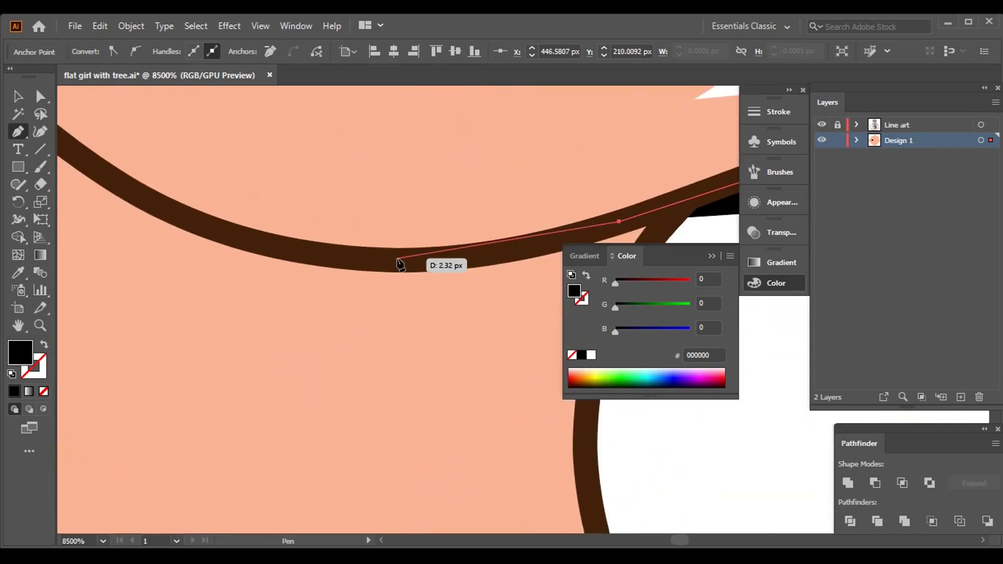
Finish the black iris and lash shape around the outer lash wing and along the upper lid, and deselect it.
{"action": "left_click_drag", "start_coordinate": [172, 215], "coordinate": [450, 173]}
{"action": "key", "text": "ctrl+minus"}
{"action": "key", "text": "ctrl+minus"}
{"action": "key", "text": "ctrl+minus"}
{"action": "key", "text": "ctrl+minus"}
{"action": "key", "text": "ctrl+minus"}
{"action": "key", "text": "ctrl+minus"}
{"action": "key", "text": "ctrl+minus"}
{"action": "key", "text": "ctrl+minus"}
{"action": "key", "text": "ctrl+minus"}
{"action": "key", "text": "ctrl+minus"}
{"action": "key", "text": "ctrl+minus"}
{"action": "key", "text": "ctrl+minus"}
{"action": "key", "text": "ctrl+minus"}
{"action": "key", "text": "v"}
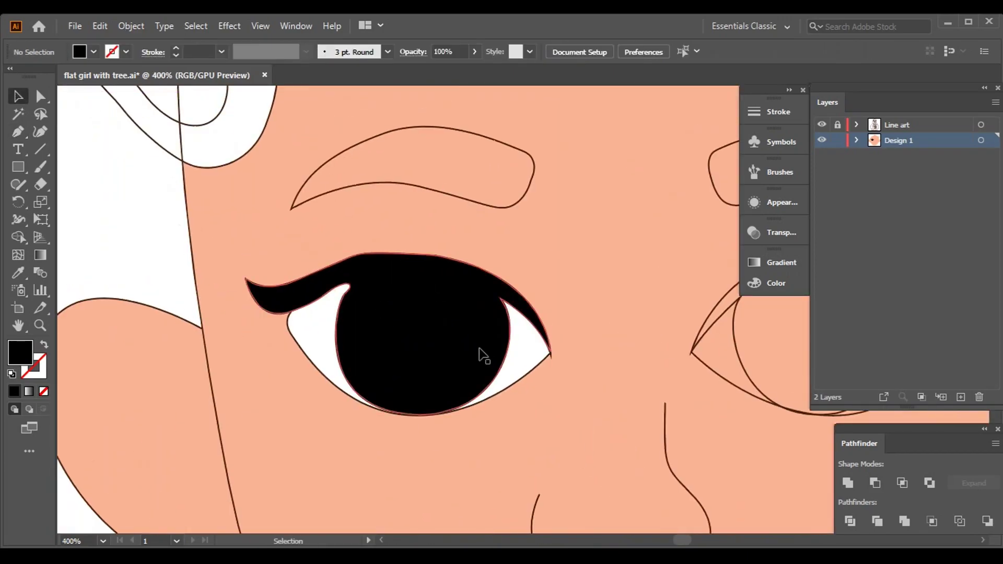
Trace a black shape for the left eyebrow from its outer tip along the upper edge to the rounded inner end.
{"action": "key", "text": "p"}
{"action": "scroll", "coordinate": [363, 329], "scroll_direction": "up", "scroll_amount": 10}
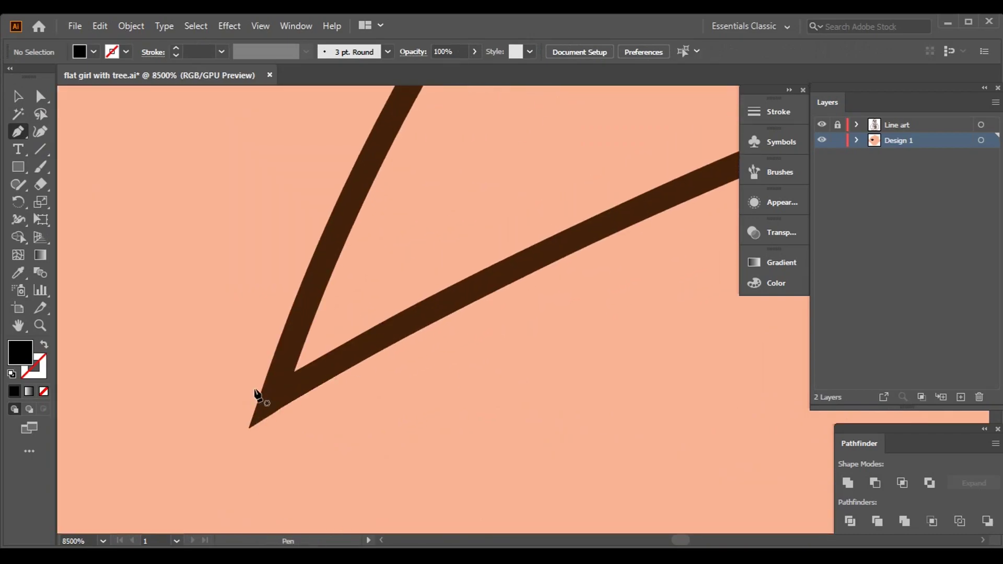
{"action": "left_click", "coordinate": [281, 335]}
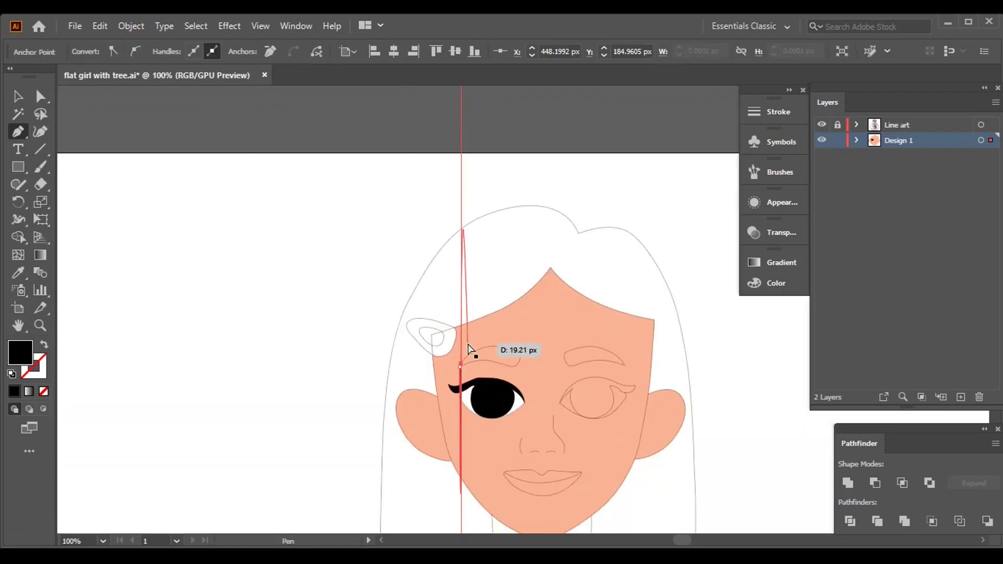
{"action": "scroll", "coordinate": [471, 347], "scroll_direction": "up", "scroll_amount": 5}
{"action": "mouse_move", "coordinate": [342, 363]}
{"action": "left_mouse_down"}
{"action": "mouse_move", "coordinate": [433, 218]}
{"action": "mouse_move", "coordinate": [533, 104]}
{"action": "mouse_move", "coordinate": [647, 163]}
{"action": "mouse_move", "coordinate": [112, 354]}
{"action": "left_mouse_up"}
{"action": "left_click", "coordinate": [151, 324]}
{"action": "left_click", "coordinate": [262, 314]}
{"action": "mouse_move", "coordinate": [488, 302]}
{"action": "left_mouse_down"}
{"action": "mouse_move", "coordinate": [443, 197]}
{"action": "mouse_move", "coordinate": [567, 209]}
{"action": "left_mouse_up"}
{"action": "left_click", "coordinate": [638, 253]}
{"action": "left_click_drag", "start_coordinate": [638, 253], "coordinate": [649, 369]}
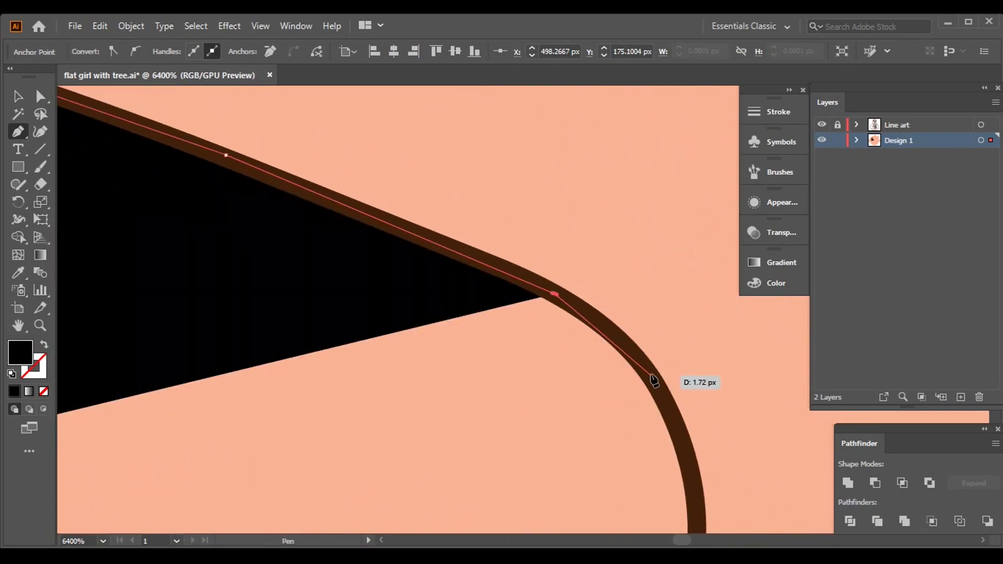
Trace the left eyebrow shape around its inner end and back along the lower edge to close it.
{"action": "left_click", "coordinate": [653, 209]}
{"action": "left_click_drag", "start_coordinate": [655, 224], "coordinate": [559, 386]}
{"action": "left_click", "coordinate": [527, 396]}
{"action": "scroll", "coordinate": [453, 378], "scroll_direction": "left", "scroll_amount": 10}
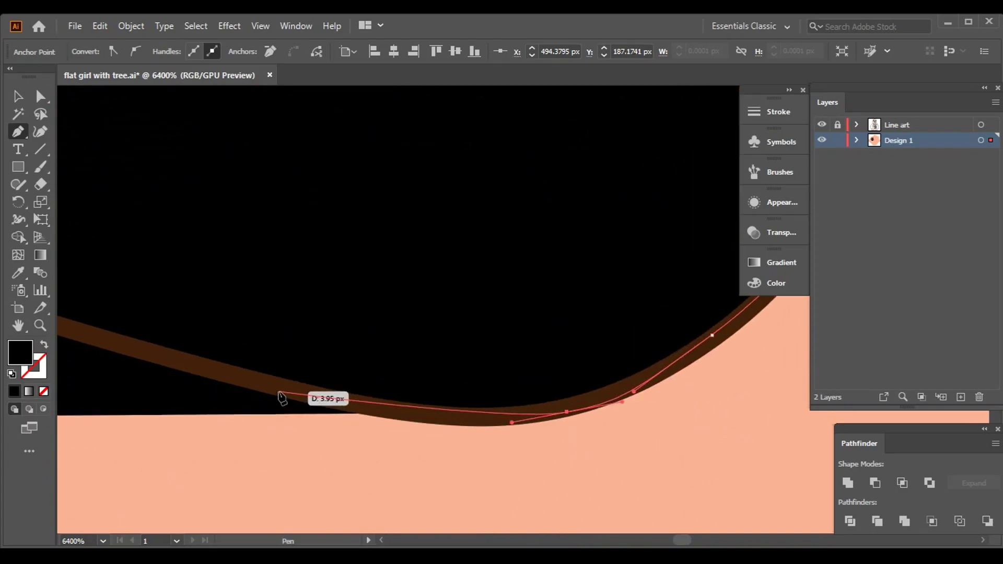
{"action": "scroll", "coordinate": [558, 318], "scroll_direction": "down", "scroll_amount": 12}
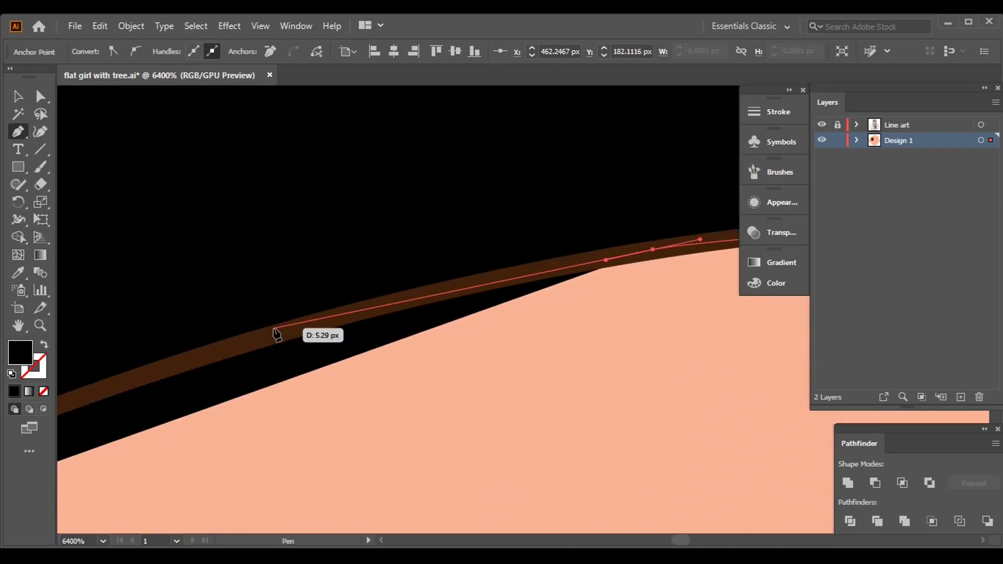
Trace a black shape for the right eyebrow down its inner end and onto the lower edge.
{"action": "scroll", "coordinate": [424, 269], "scroll_direction": "up", "scroll_amount": 10}
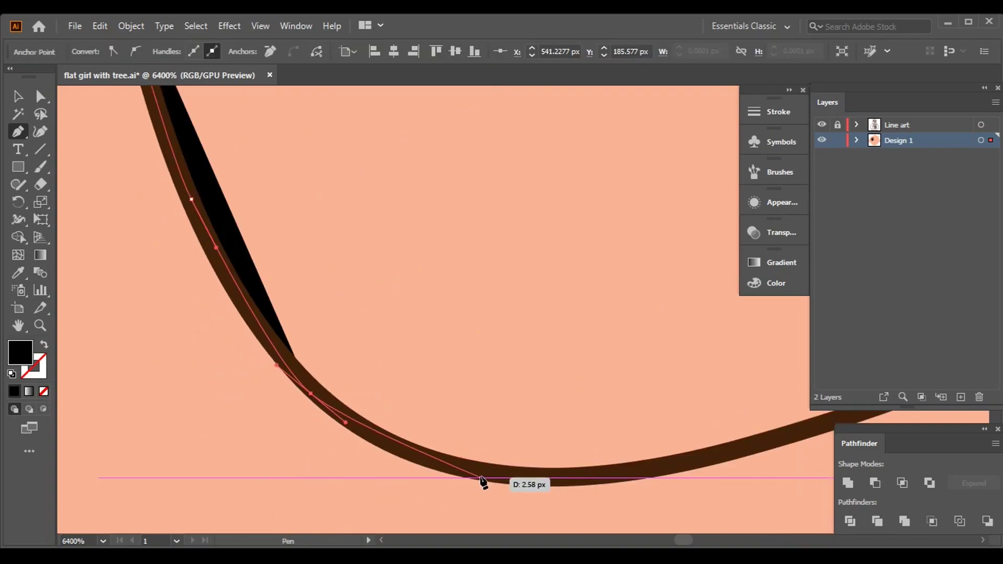
{"action": "scroll", "coordinate": [483, 460], "scroll_direction": "right", "scroll_amount": 10}
{"action": "left_click_drag", "start_coordinate": [502, 385], "coordinate": [127, 407]}
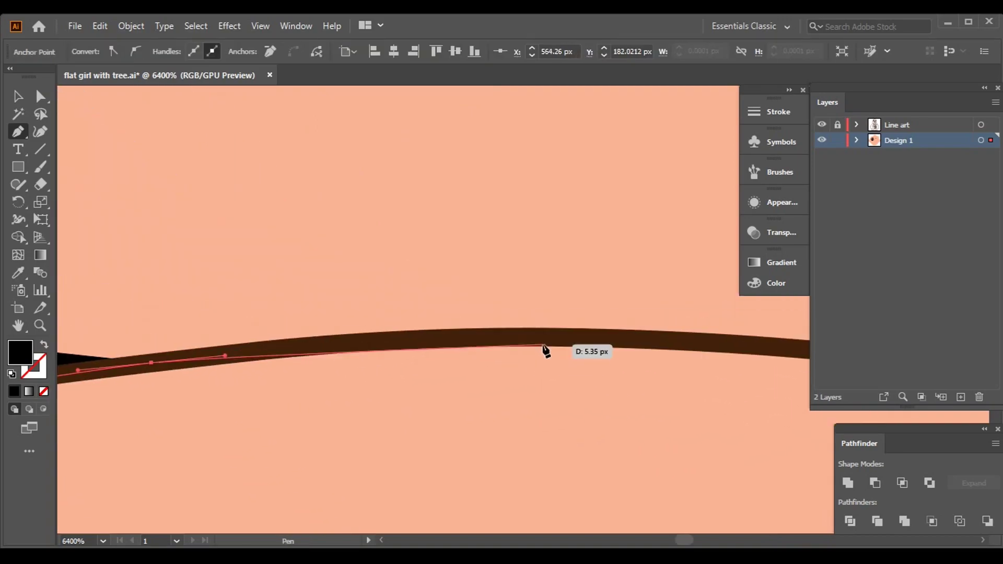
{"action": "scroll", "coordinate": [579, 311], "scroll_direction": "right", "scroll_amount": 5}
Finish the right eyebrow shape around the outer tip and back along the upper edge, and deselect it.
{"action": "scroll", "coordinate": [442, 319], "scroll_direction": "down", "scroll_amount": 3}
{"action": "left_click", "coordinate": [632, 377]}
{"action": "mouse_move", "coordinate": [544, 205]}
{"action": "left_mouse_down"}
{"action": "mouse_move", "coordinate": [497, 128]}
{"action": "mouse_move", "coordinate": [497, 195]}
{"action": "mouse_move", "coordinate": [432, 165]}
{"action": "mouse_move", "coordinate": [606, 297]}
{"action": "mouse_move", "coordinate": [425, 157]}
{"action": "mouse_move", "coordinate": [309, 246]}
{"action": "mouse_move", "coordinate": [235, 190]}
{"action": "mouse_move", "coordinate": [604, 137]}
{"action": "mouse_move", "coordinate": [409, 186]}
{"action": "mouse_move", "coordinate": [190, 347]}
{"action": "mouse_move", "coordinate": [228, 519]}
{"action": "left_mouse_up"}
{"action": "scroll", "coordinate": [452, 204], "scroll_direction": "down", "scroll_amount": 10}
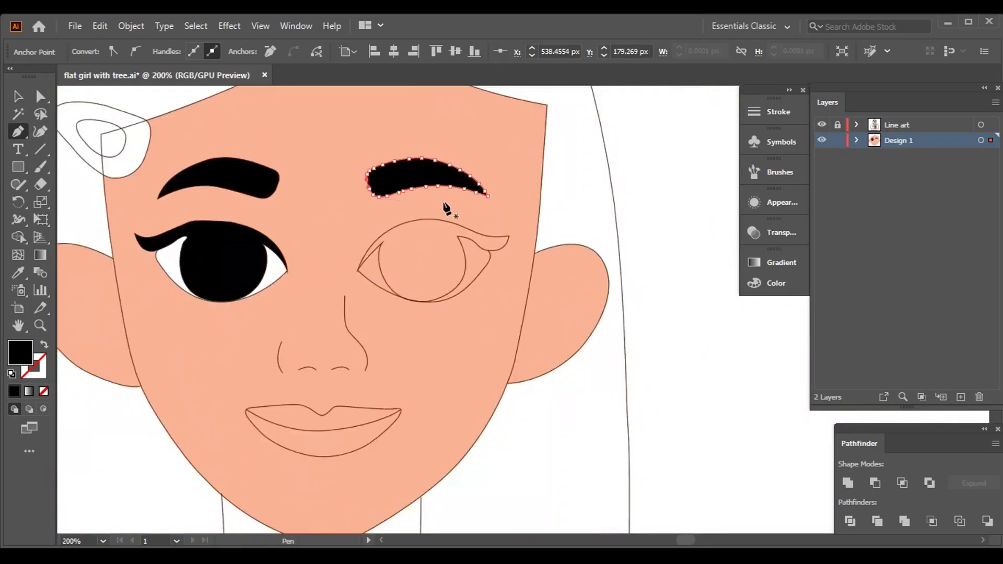
{"action": "key", "text": "v"}
{"action": "key", "text": "ctrl+shift+a"}
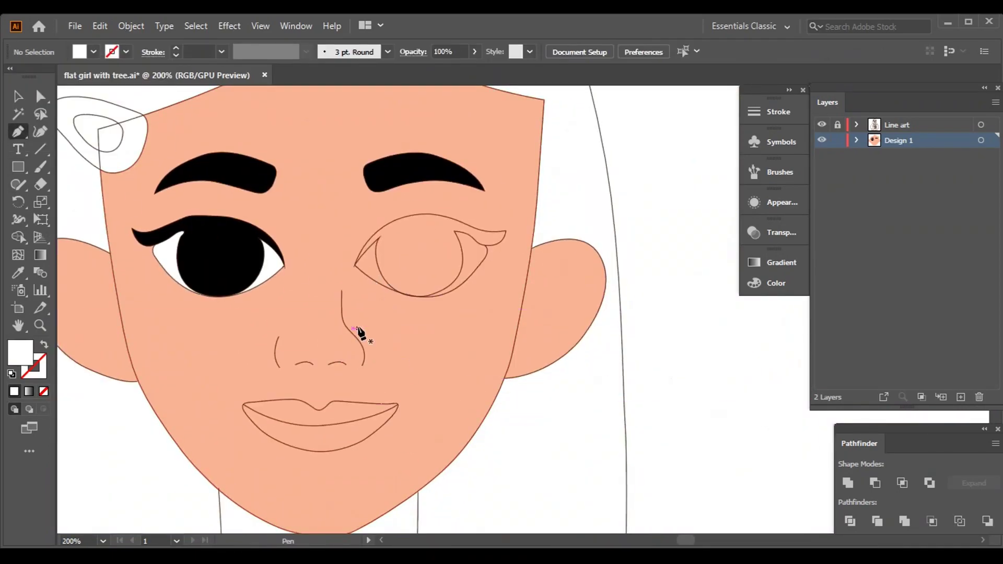
Set the fill to white and trace the right eye shape from the inner corner along the lower lid to the outer corner.
{"action": "scroll", "coordinate": [357, 268], "scroll_direction": "up", "scroll_amount": 10}
{"action": "left_click_drag", "start_coordinate": [239, 258], "coordinate": [604, 268]}
{"action": "left_click_drag", "start_coordinate": [728, 172], "coordinate": [618, 164]}
{"action": "left_click_drag", "start_coordinate": [554, 349], "coordinate": [555, 253]}
{"action": "scroll", "coordinate": [555, 253], "scroll_direction": "down", "scroll_amount": 5}
{"action": "scroll", "coordinate": [528, 201], "scroll_direction": "up", "scroll_amount": 4}
{"action": "scroll", "coordinate": [497, 139], "scroll_direction": "up", "scroll_amount": 5}
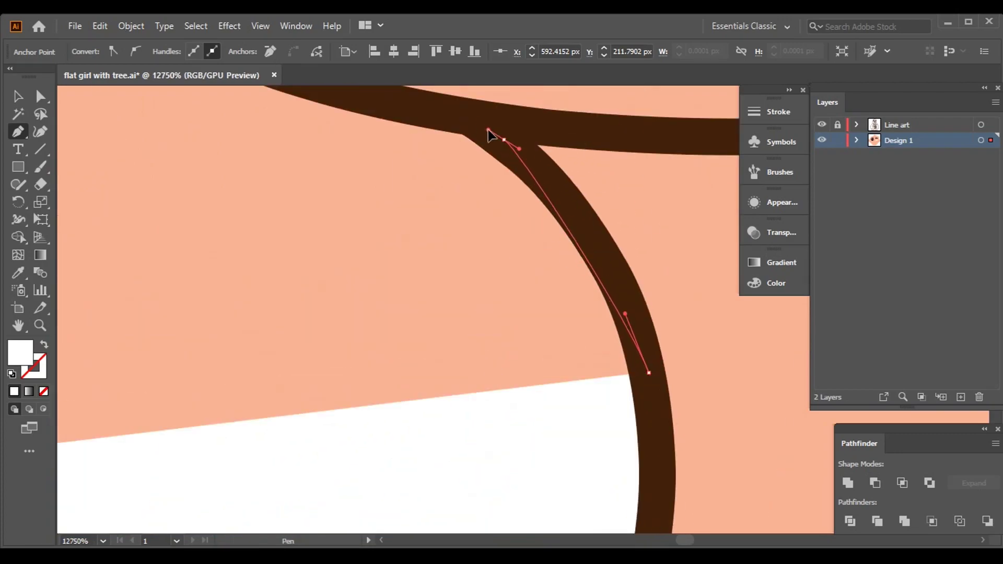
Continue the white right eye shape along the underside of the lash and across the top of the iris.
{"action": "scroll", "coordinate": [481, 304], "scroll_direction": "up", "scroll_amount": 3}
{"action": "left_click_drag", "start_coordinate": [199, 170], "coordinate": [432, 253]}
{"action": "scroll", "coordinate": [459, 244], "scroll_direction": "down", "scroll_amount": 3}
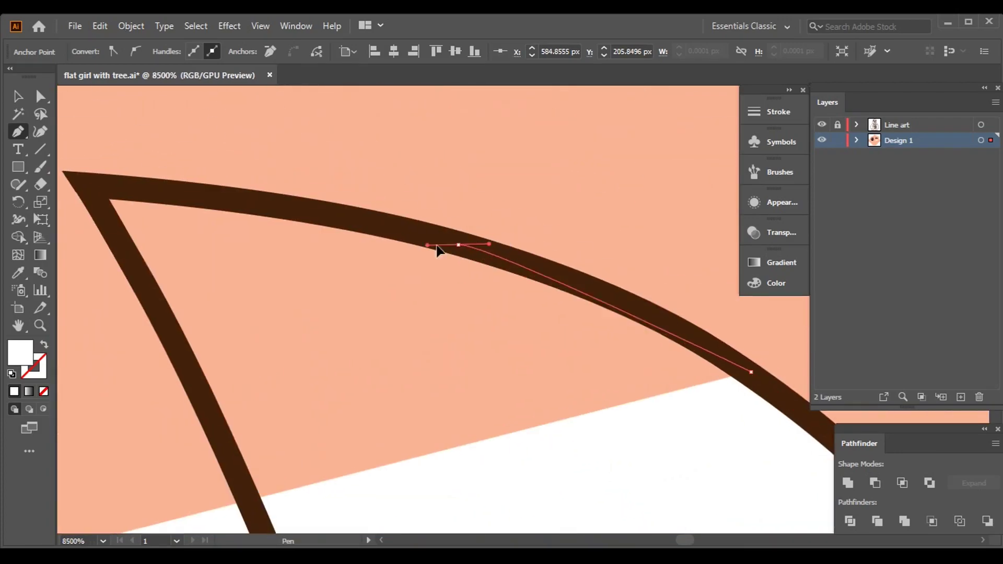
{"action": "scroll", "coordinate": [459, 244], "scroll_direction": "up", "scroll_amount": 2}
{"action": "scroll", "coordinate": [95, 192], "scroll_direction": "down", "scroll_amount": 5}
{"action": "left_click_drag", "start_coordinate": [95, 192], "coordinate": [541, 233]}
{"action": "left_click_drag", "start_coordinate": [124, 285], "coordinate": [598, 149]}
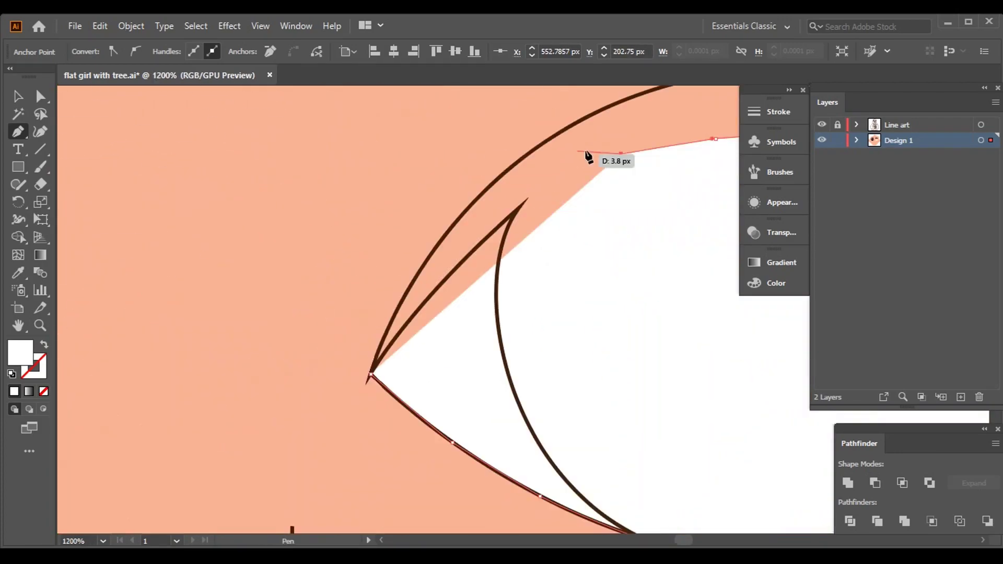
Close the white right eye shape down the inner upper lid at the inner corner and deselect it.
{"action": "scroll", "coordinate": [518, 215], "scroll_direction": "up", "scroll_amount": 3}
{"action": "scroll", "coordinate": [577, 139], "scroll_direction": "up", "scroll_amount": 2}
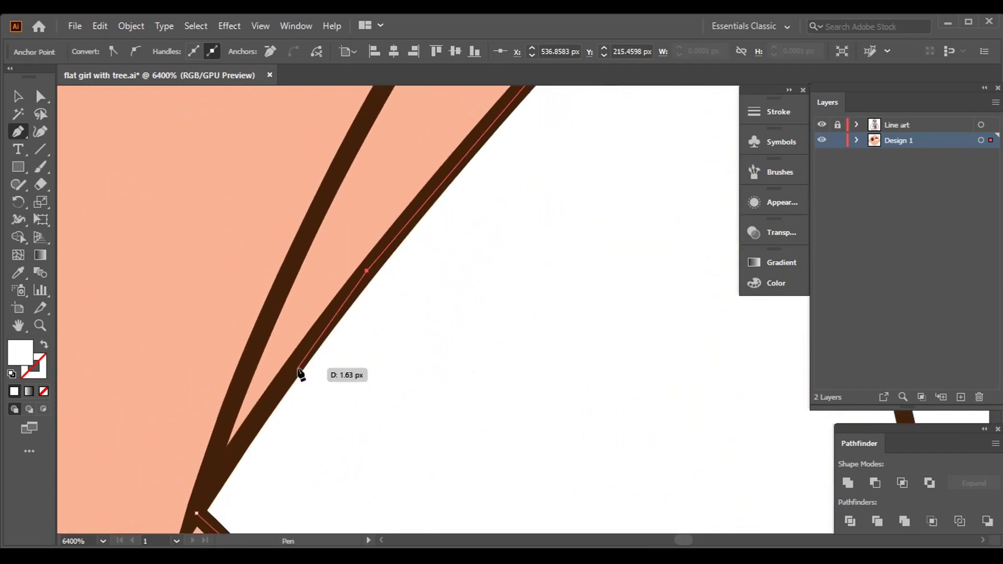
{"action": "scroll", "coordinate": [260, 409], "scroll_direction": "down", "scroll_amount": 10}
{"action": "key", "text": "v"}
{"action": "key", "text": "ctrl+shift+a"}
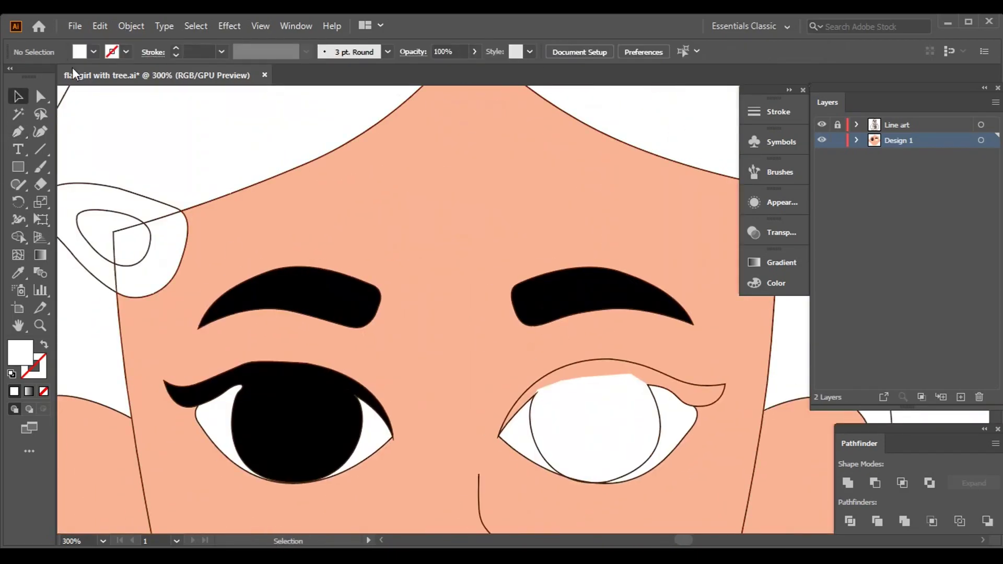
Set the fill to black and trace the right eye's iris and lash shape from the inner corner down the iris's inner side.
{"action": "left_click", "coordinate": [18, 131]}
{"action": "scroll", "coordinate": [486, 426], "scroll_direction": "up", "scroll_amount": 4}
{"action": "scroll", "coordinate": [455, 246], "scroll_direction": "up", "scroll_amount": 2}
{"action": "left_click", "coordinate": [535, 242]}
{"action": "scroll", "coordinate": [632, 317], "scroll_direction": "up", "scroll_amount": 2}
{"action": "scroll", "coordinate": [492, 310], "scroll_direction": "down", "scroll_amount": 3}
{"action": "left_click", "coordinate": [491, 373]}
{"action": "scroll", "coordinate": [539, 325], "scroll_direction": "down", "scroll_amount": 3}
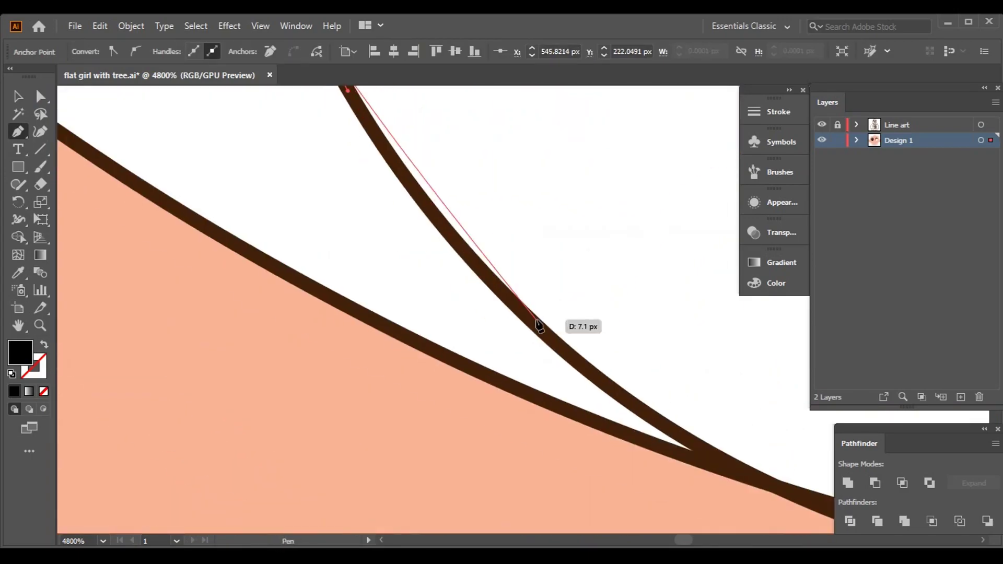
Continue the black right eye shape around the bottom of the iris.
{"action": "scroll", "coordinate": [728, 457], "scroll_direction": "down", "scroll_amount": 2}
{"action": "left_click", "coordinate": [689, 340]}
{"action": "scroll", "coordinate": [522, 344], "scroll_direction": "right", "scroll_amount": 4}
{"action": "left_click_drag", "start_coordinate": [459, 293], "coordinate": [524, 262]}
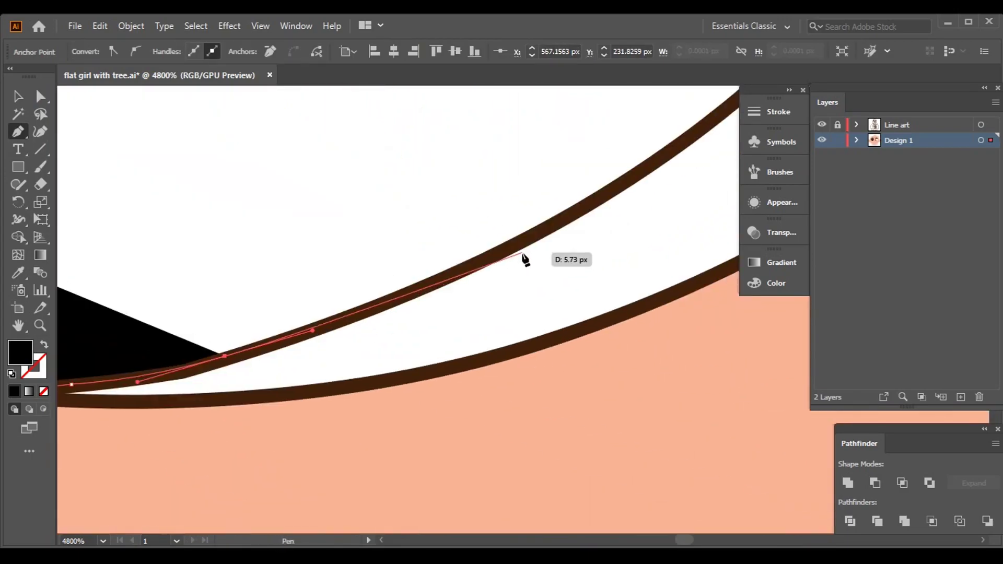
{"action": "scroll", "coordinate": [515, 227], "scroll_direction": "up", "scroll_amount": 1}
{"action": "scroll", "coordinate": [548, 199], "scroll_direction": "up", "scroll_amount": 5}
Continue the black right eye shape up the outer side of the iris to the underside of the lash.
{"action": "left_click", "coordinate": [588, 167]}
{"action": "scroll", "coordinate": [596, 235], "scroll_direction": "up", "scroll_amount": 3}
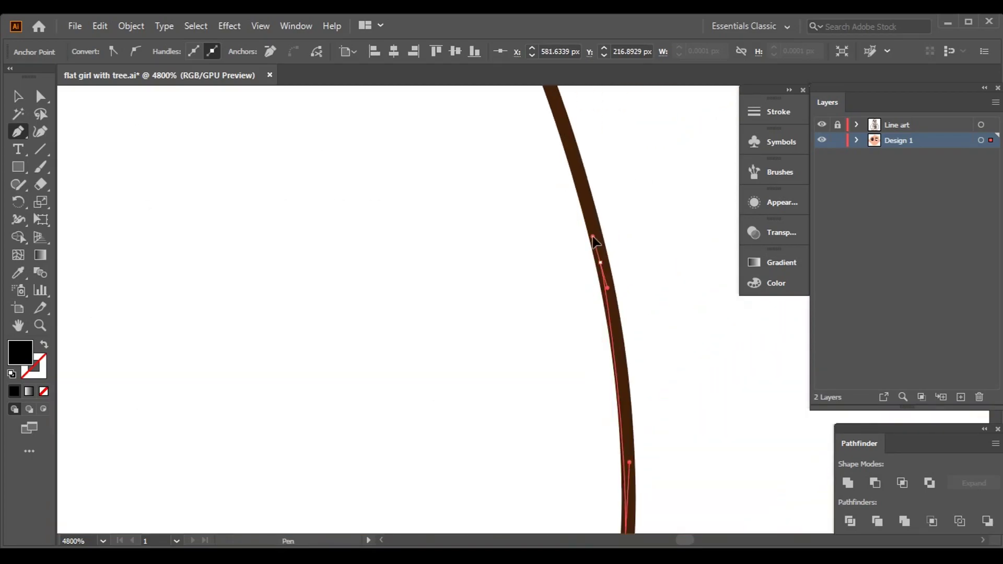
{"action": "left_click", "coordinate": [597, 264]}
{"action": "scroll", "coordinate": [585, 235], "scroll_direction": "up", "scroll_amount": 2}
{"action": "scroll", "coordinate": [575, 214], "scroll_direction": "down", "scroll_amount": 6}
{"action": "left_click", "coordinate": [606, 303]}
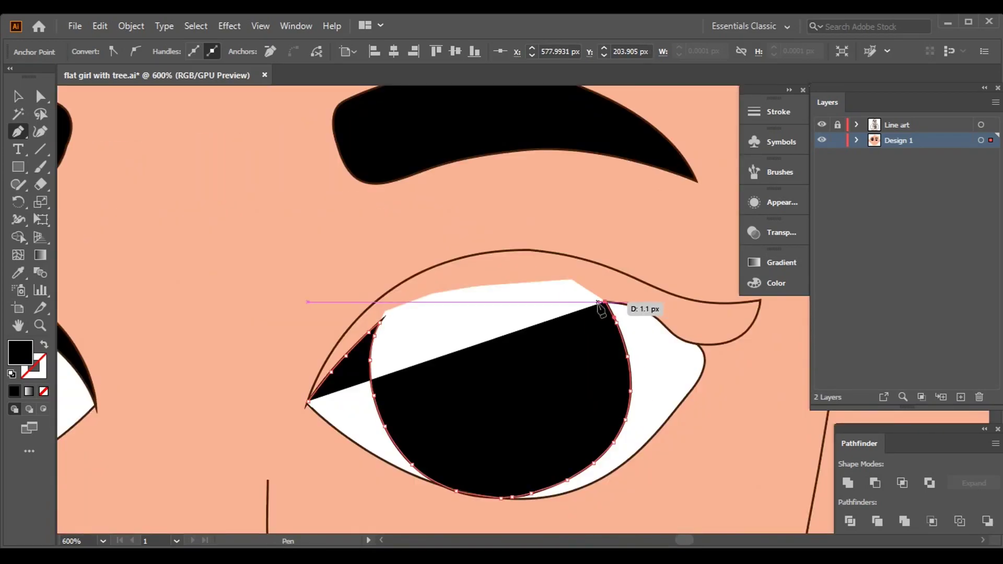
Trace the black right eye shape along the underside of the lash and up to the tip of its outer wing.
{"action": "scroll", "coordinate": [601, 314], "scroll_direction": "up", "scroll_amount": 8}
{"action": "left_click_drag", "start_coordinate": [544, 313], "coordinate": [629, 331]}
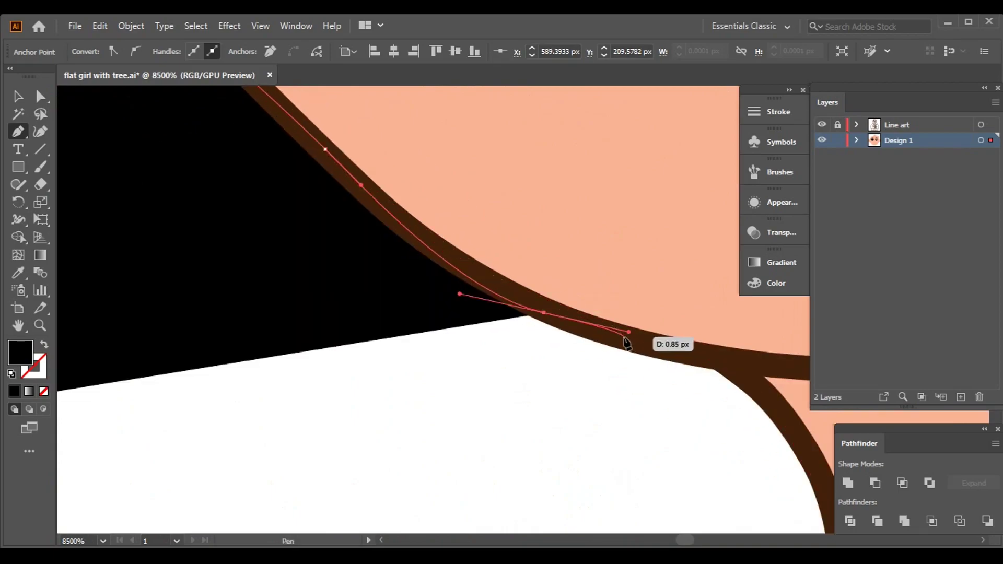
{"action": "scroll", "coordinate": [625, 342], "scroll_direction": "right", "scroll_amount": 5}
{"action": "scroll", "coordinate": [488, 293], "scroll_direction": "up", "scroll_amount": 4}
{"action": "left_click_drag", "start_coordinate": [444, 359], "coordinate": [464, 319]}
{"action": "scroll", "coordinate": [560, 211], "scroll_direction": "up", "scroll_amount": 2}
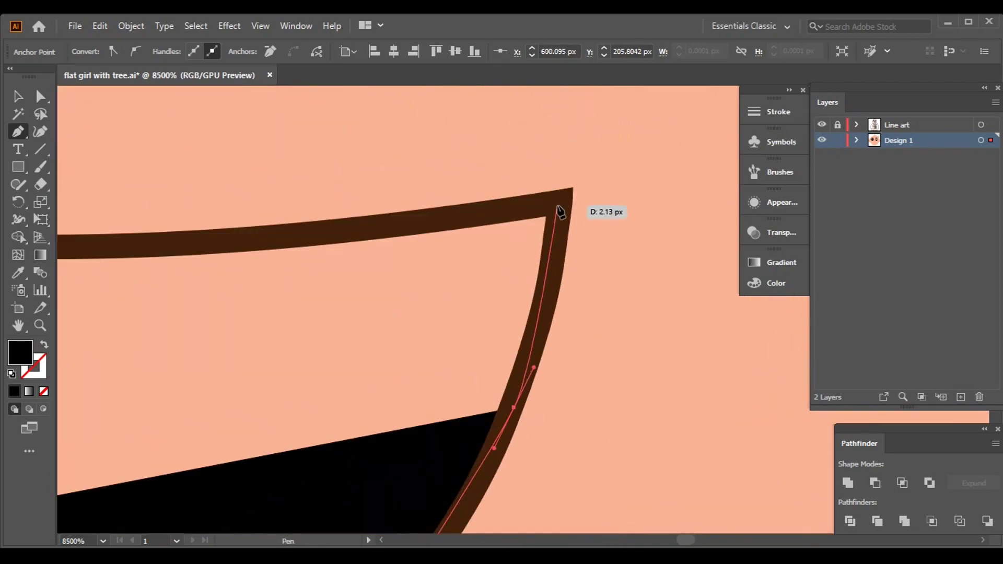
Continue the black right eye shape from the lash wing back along the outer half of the upper lid.
{"action": "scroll", "coordinate": [559, 212], "scroll_direction": "left", "scroll_amount": 5}
{"action": "left_click_drag", "start_coordinate": [645, 448], "coordinate": [555, 421]}
{"action": "scroll", "coordinate": [286, 302], "scroll_direction": "down", "scroll_amount": 2}
{"action": "scroll", "coordinate": [231, 197], "scroll_direction": "up", "scroll_amount": 2}
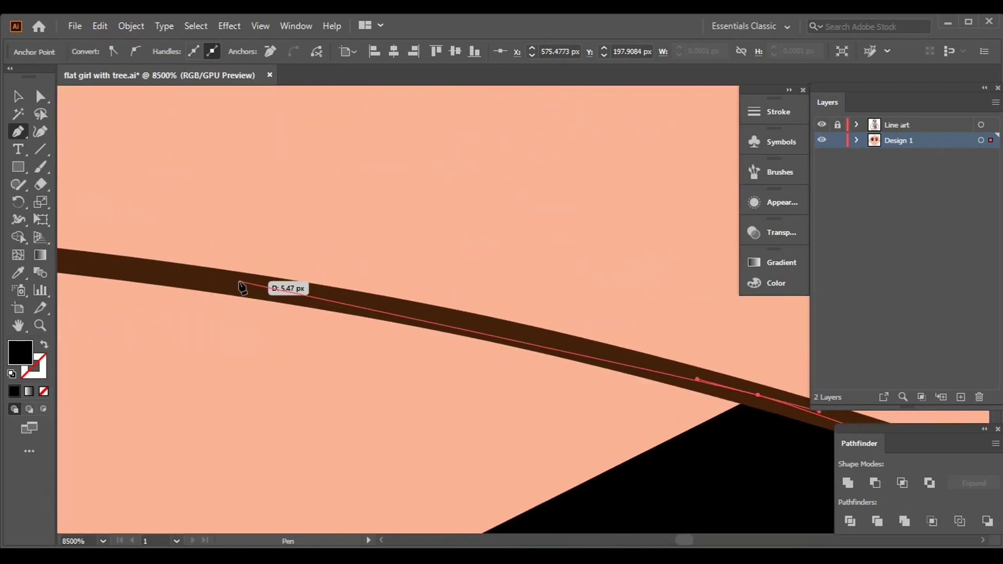
{"action": "scroll", "coordinate": [236, 277], "scroll_direction": "down", "scroll_amount": 2}
{"action": "scroll", "coordinate": [228, 266], "scroll_direction": "left", "scroll_amount": 5}
Trace the black right eye shape down the inner half of the upper lid and close it at the inner corner.
{"action": "left_click_drag", "start_coordinate": [634, 175], "coordinate": [585, 209]}
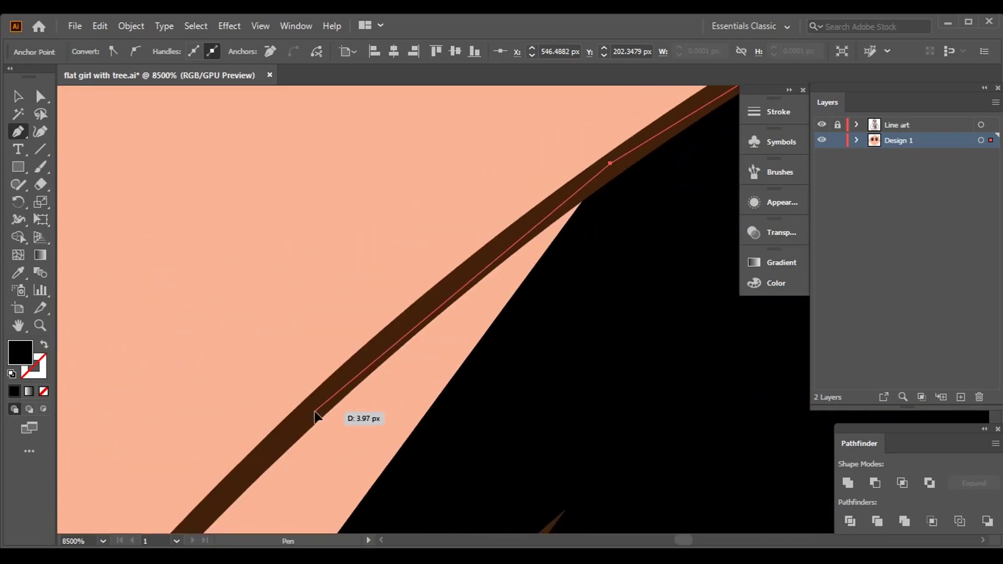
{"action": "scroll", "coordinate": [410, 425], "scroll_direction": "down", "scroll_amount": 3}
{"action": "scroll", "coordinate": [359, 190], "scroll_direction": "left", "scroll_amount": 5}
{"action": "left_click", "coordinate": [291, 347]}
{"action": "scroll", "coordinate": [448, 320], "scroll_direction": "down", "scroll_amount": 10}
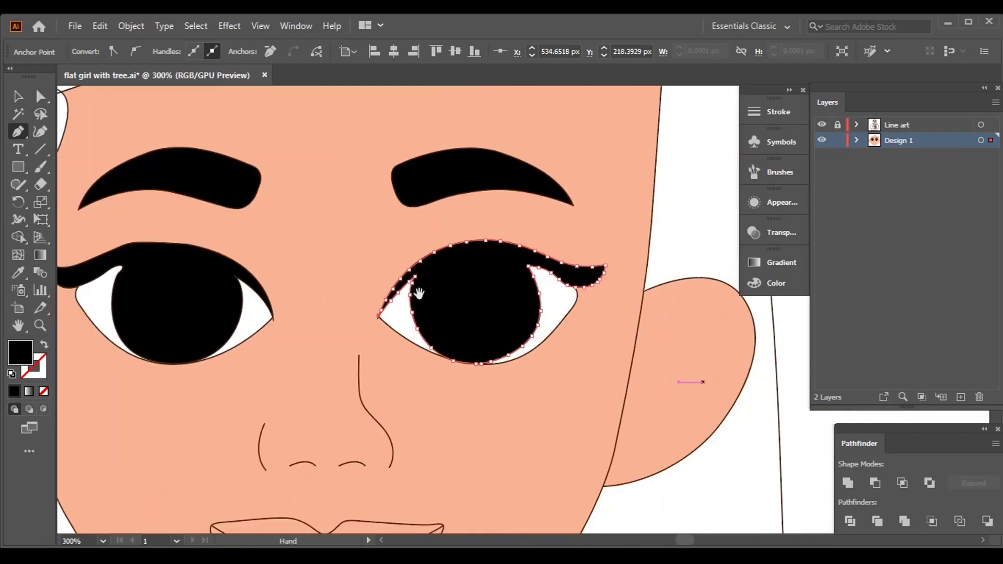
Set the fill to red and start tracing the hair shape from its lower left end up the left outer edge.
{"action": "scroll", "coordinate": [686, 209], "scroll_direction": "down", "scroll_amount": 4}
{"action": "left_click", "coordinate": [685, 460]}
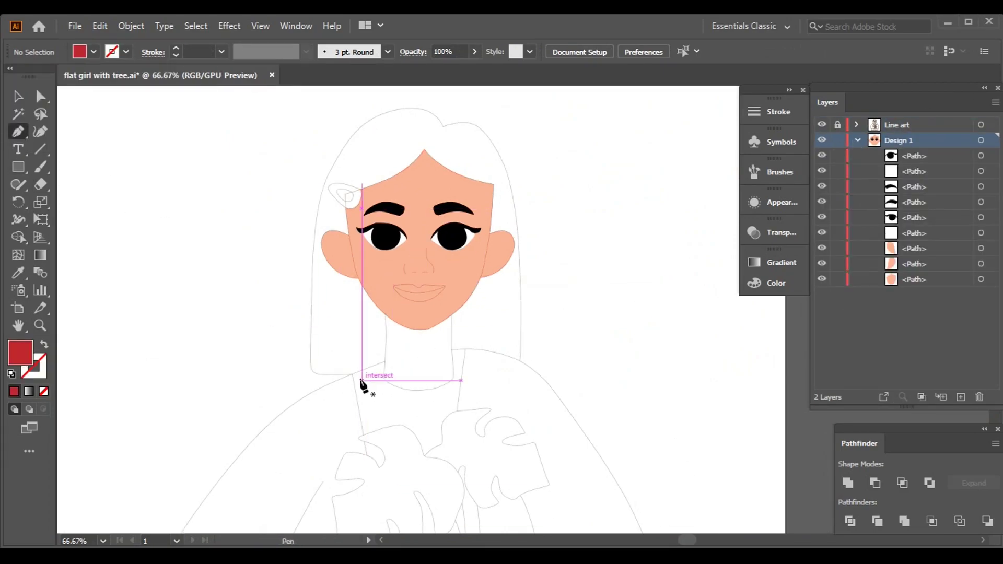
{"action": "scroll", "coordinate": [364, 382], "scroll_direction": "up", "scroll_amount": 10}
{"action": "left_click_drag", "start_coordinate": [284, 405], "coordinate": [287, 431]}
{"action": "left_click_drag", "start_coordinate": [254, 385], "coordinate": [144, 308]}
{"action": "mouse_move", "coordinate": [300, 267]}
{"action": "left_mouse_down"}
{"action": "mouse_move", "coordinate": [332, 352]}
{"action": "mouse_move", "coordinate": [327, 470]}
{"action": "mouse_move", "coordinate": [353, 458]}
{"action": "left_mouse_up"}
{"action": "left_click", "coordinate": [318, 148]}
{"action": "scroll", "coordinate": [363, 138], "scroll_direction": "down", "scroll_amount": 2}
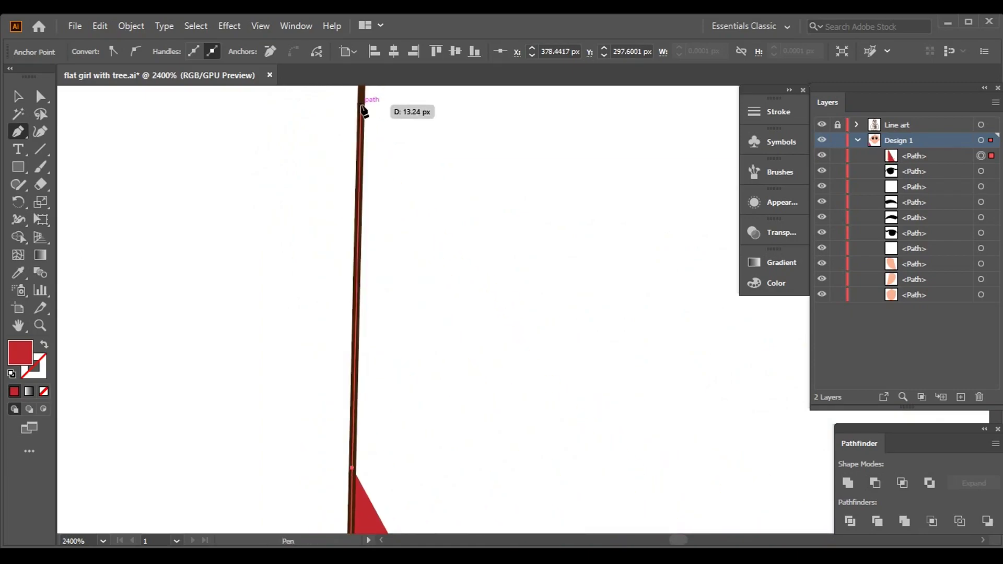
{"action": "scroll", "coordinate": [330, 124], "scroll_direction": "right", "scroll_amount": 2}
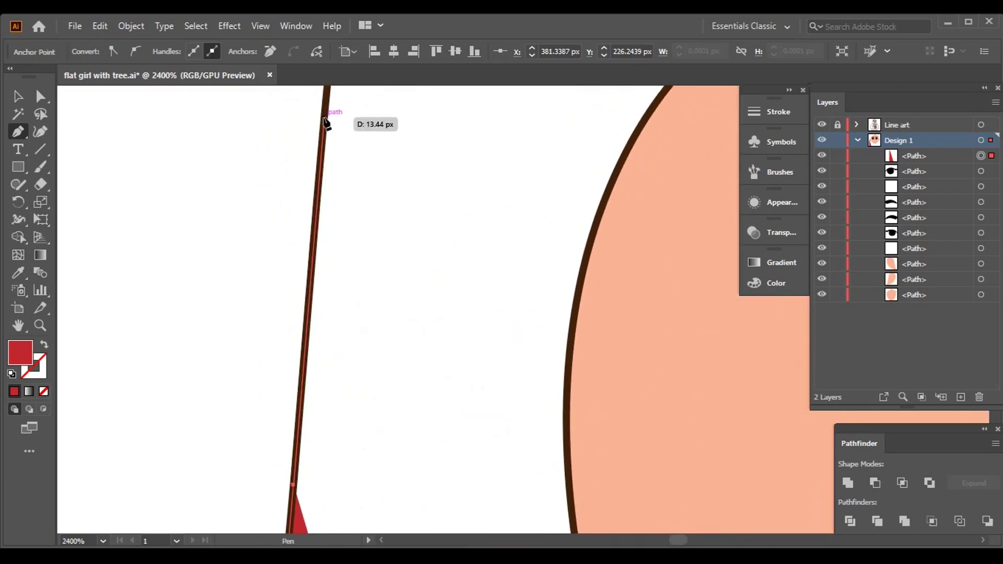
Continue the red hair shape up the left outer edge from beside the ear toward the crown.
{"action": "scroll", "coordinate": [351, 158], "scroll_direction": "up", "scroll_amount": 2}
{"action": "left_click", "coordinate": [336, 177]}
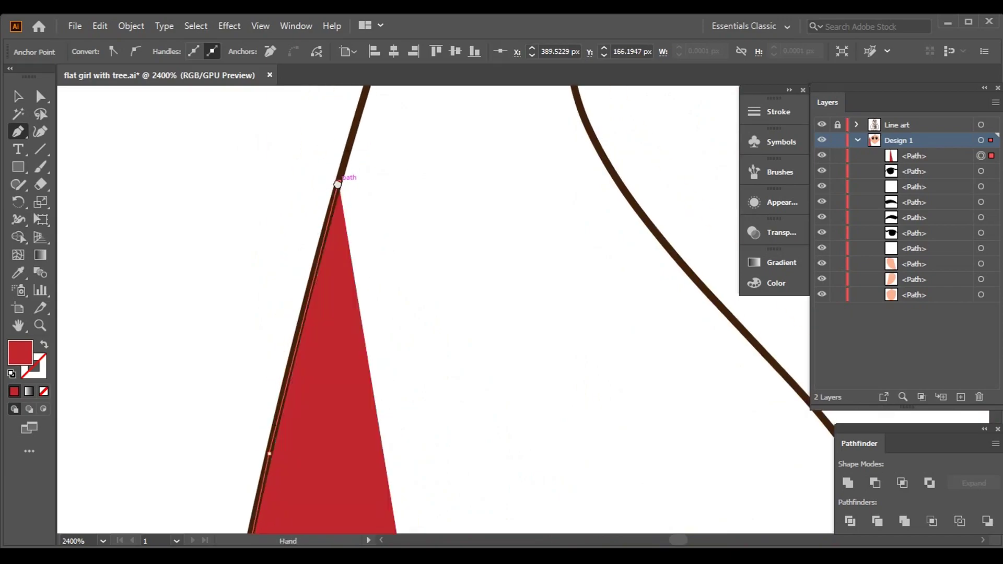
{"action": "scroll", "coordinate": [342, 198], "scroll_direction": "up", "scroll_amount": 1}
{"action": "left_click", "coordinate": [336, 217]}
{"action": "scroll", "coordinate": [329, 222], "scroll_direction": "up", "scroll_amount": 3}
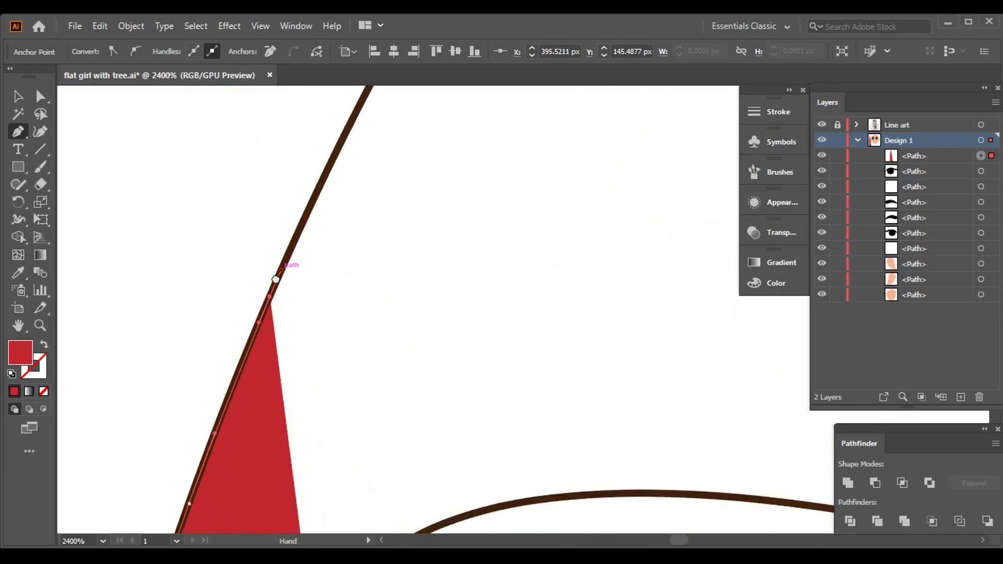
{"action": "left_click_drag", "start_coordinate": [397, 157], "coordinate": [310, 258]}
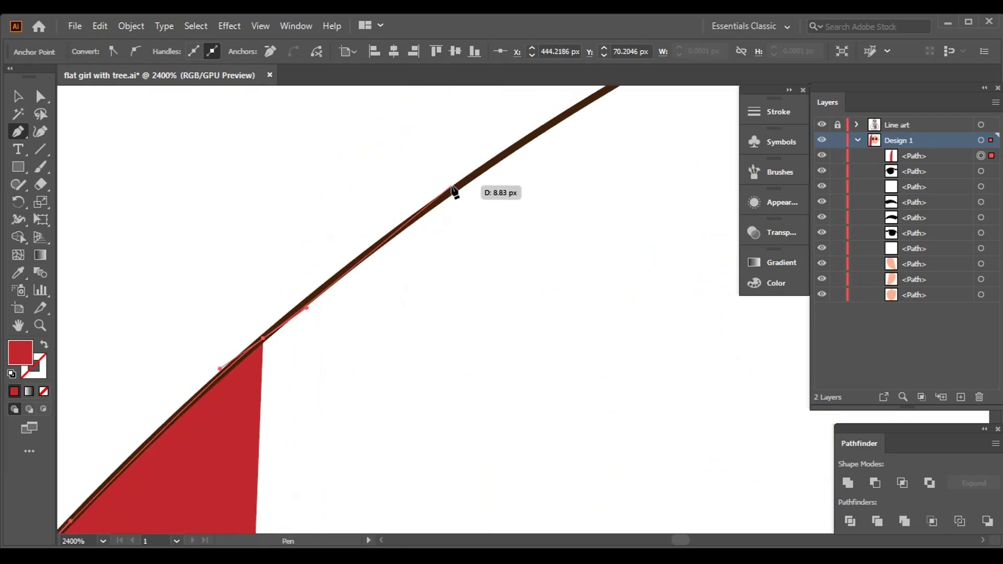
Trace the red hair shape along the left curve of the crown to the top of the head.
{"action": "left_click_drag", "start_coordinate": [454, 191], "coordinate": [454, 190]}
{"action": "left_click_drag", "start_coordinate": [523, 148], "coordinate": [408, 250]}
{"action": "left_click", "coordinate": [601, 197]}
{"action": "left_click", "coordinate": [561, 179]}
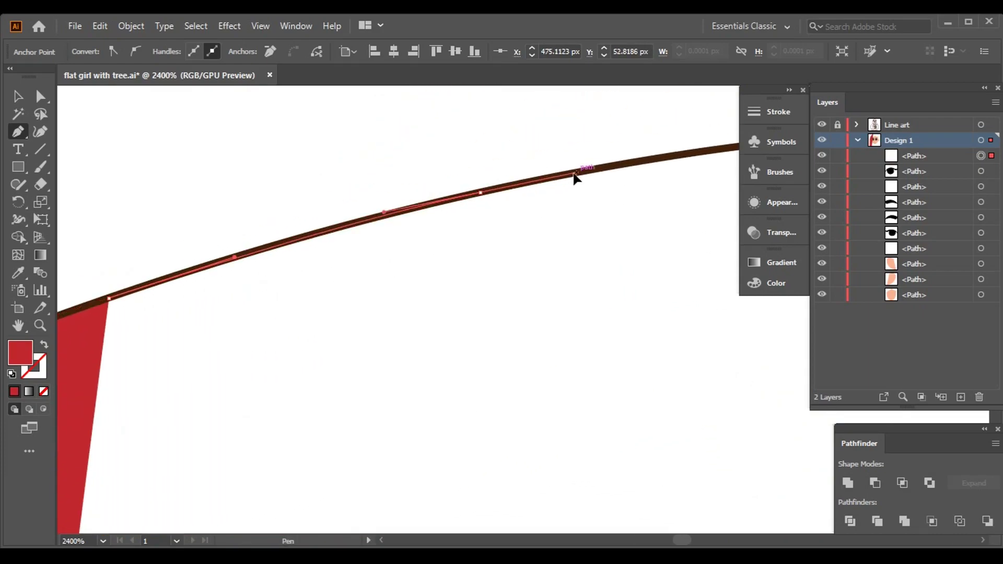
{"action": "left_click_drag", "start_coordinate": [528, 184], "coordinate": [645, 183]}
{"action": "left_click_drag", "start_coordinate": [567, 231], "coordinate": [660, 302]}
Continue the red hair shape across the dip at the parting and over the right curve of the crown.
{"action": "left_click_drag", "start_coordinate": [253, 165], "coordinate": [454, 198]}
{"action": "left_click", "coordinate": [632, 488]}
{"action": "left_click_drag", "start_coordinate": [632, 488], "coordinate": [184, 409]}
{"action": "left_click_drag", "start_coordinate": [515, 302], "coordinate": [367, 248]}
{"action": "scroll", "coordinate": [575, 246], "scroll_direction": "down", "scroll_amount": 5}
{"action": "left_click_drag", "start_coordinate": [555, 268], "coordinate": [735, 430]}
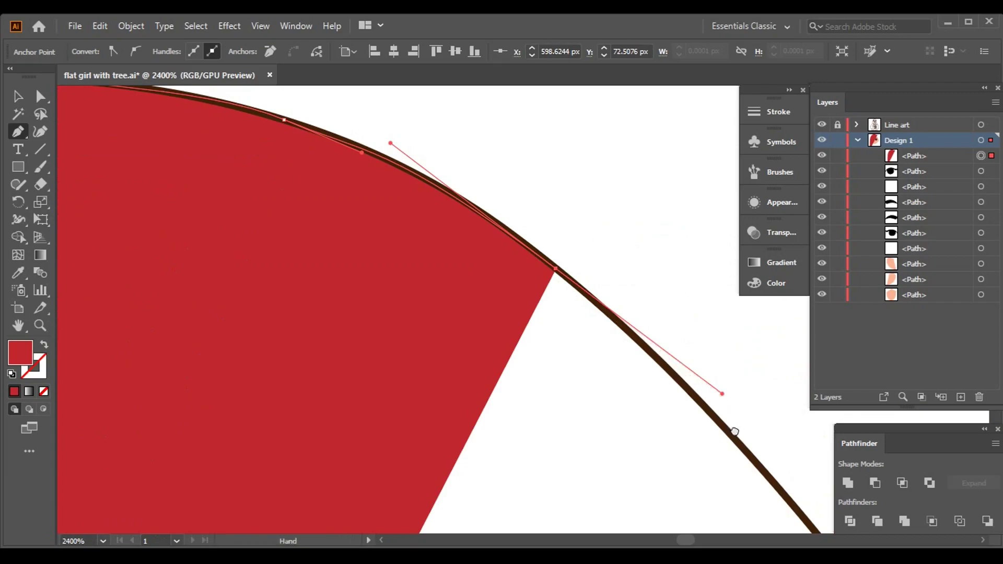
Trace the red hair shape down the upper right side of the head.
{"action": "scroll", "coordinate": [679, 445], "scroll_direction": "down", "scroll_amount": 5}
{"action": "left_click_drag", "start_coordinate": [637, 460], "coordinate": [526, 455]}
{"action": "left_click", "coordinate": [549, 497]}
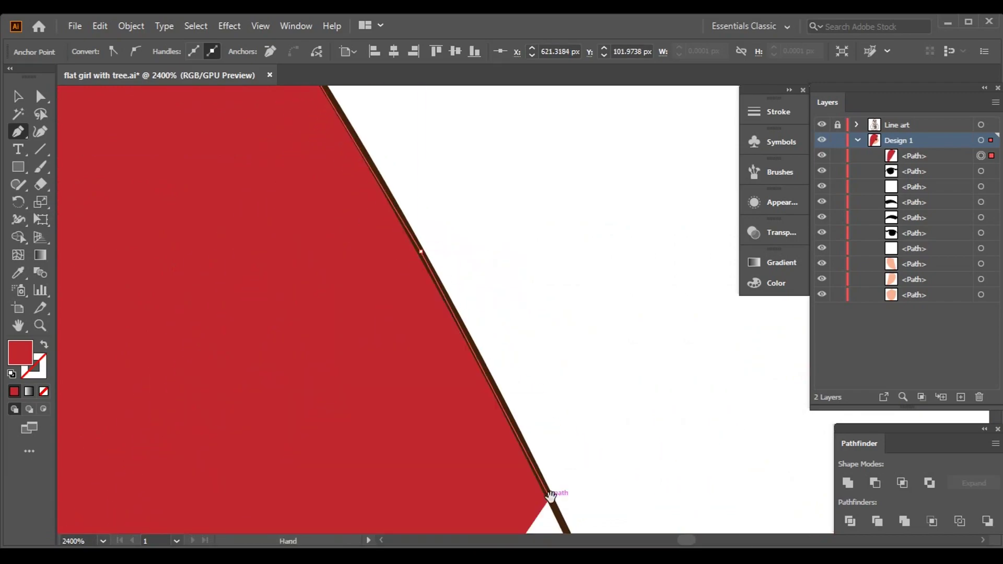
{"action": "left_click_drag", "start_coordinate": [549, 497], "coordinate": [546, 478]}
{"action": "scroll", "coordinate": [546, 478], "scroll_direction": "up", "scroll_amount": 3}
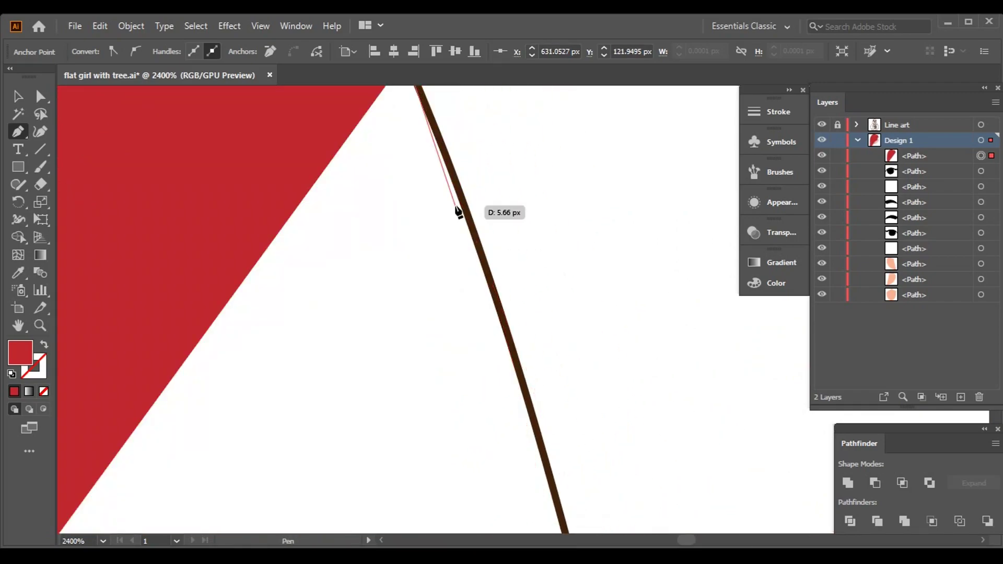
{"action": "left_click", "coordinate": [560, 453]}
Trace the red hair shape down the outer right side of the head, following the line art beside the ear.
{"action": "scroll", "coordinate": [544, 531], "scroll_direction": "down", "scroll_amount": 5}
{"action": "left_click", "coordinate": [500, 440]}
{"action": "scroll", "coordinate": [503, 445], "scroll_direction": "down", "scroll_amount": 5}
{"action": "left_click", "coordinate": [537, 518]}
{"action": "scroll", "coordinate": [537, 519], "scroll_direction": "down", "scroll_amount": 5}
{"action": "scroll", "coordinate": [523, 520], "scroll_direction": "right", "scroll_amount": 3}
{"action": "left_click", "coordinate": [522, 520]}
{"action": "scroll", "coordinate": [522, 517], "scroll_direction": "down", "scroll_amount": 10}
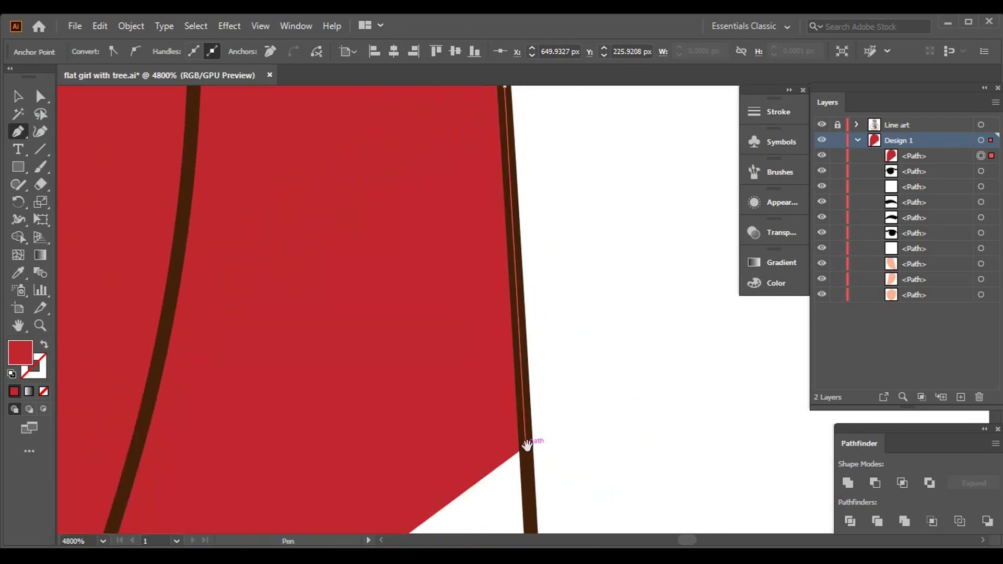
Continue the red hair shape down the lower right edge to where the hair meets the shoulder.
{"action": "left_click", "coordinate": [544, 476]}
{"action": "scroll", "coordinate": [523, 477], "scroll_direction": "down", "scroll_amount": 10}
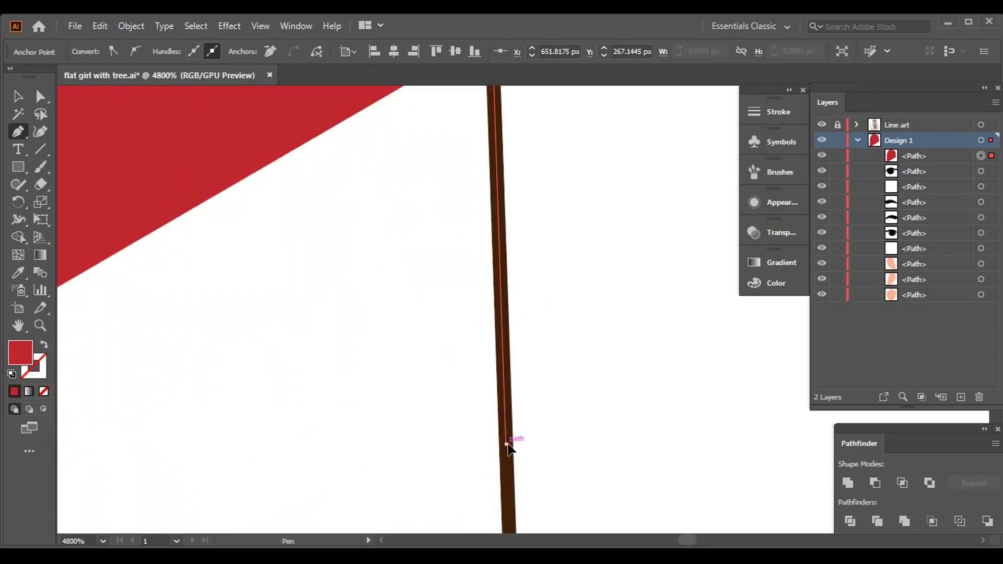
{"action": "left_click", "coordinate": [482, 468]}
{"action": "scroll", "coordinate": [477, 506], "scroll_direction": "down", "scroll_amount": 1}
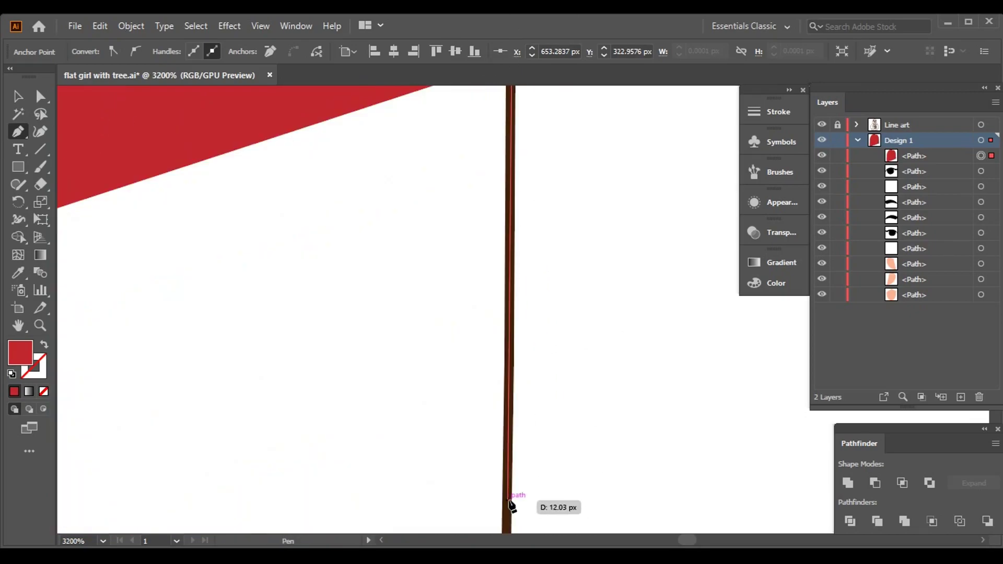
{"action": "left_click", "coordinate": [500, 400]}
{"action": "scroll", "coordinate": [501, 400], "scroll_direction": "down", "scroll_amount": 9}
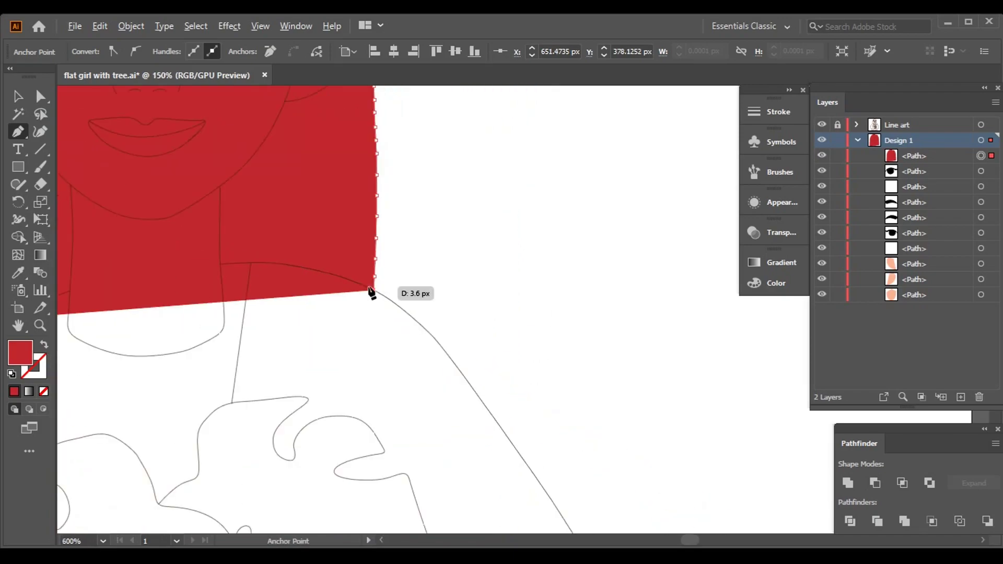
Trace the red hair shape from its lower right corner along the right shoulder line toward the neck.
{"action": "scroll", "coordinate": [469, 304], "scroll_direction": "up", "scroll_amount": 10}
{"action": "left_click", "coordinate": [553, 349]}
{"action": "scroll", "coordinate": [551, 348], "scroll_direction": "up", "scroll_amount": 3}
{"action": "scroll", "coordinate": [239, 193], "scroll_direction": "left", "scroll_amount": 5}
{"action": "left_click", "coordinate": [650, 327]}
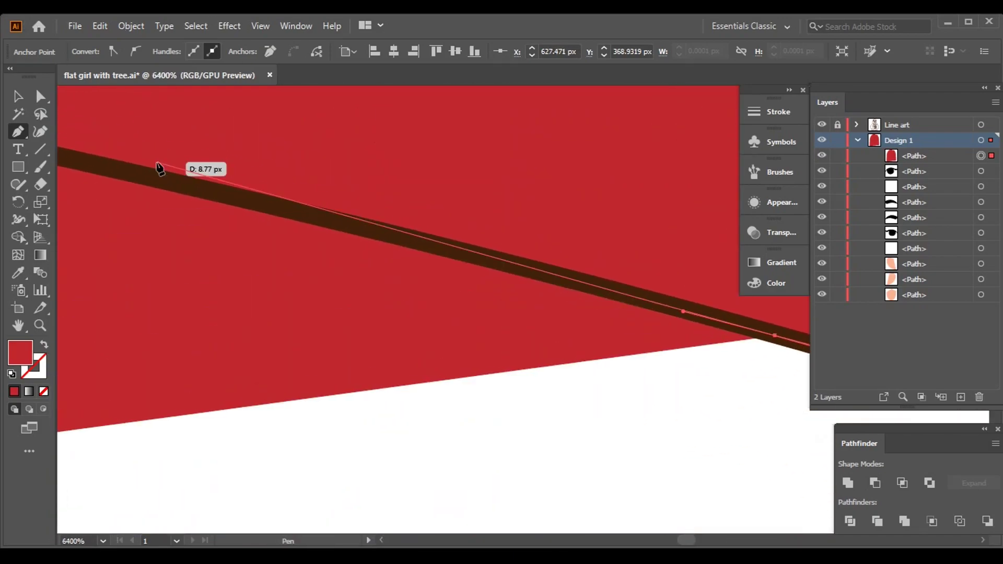
{"action": "scroll", "coordinate": [159, 151], "scroll_direction": "left", "scroll_amount": 3}
{"action": "left_click", "coordinate": [211, 206]}
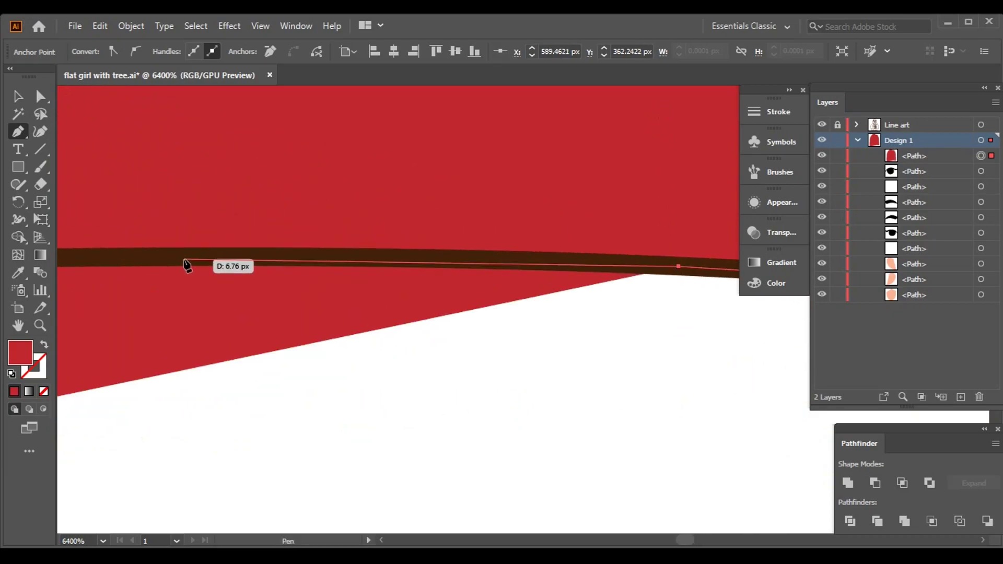
Extend the red hair shape across the neck and along the left shoulder line to close it at the lower left.
{"action": "scroll", "coordinate": [527, 265], "scroll_direction": "down", "scroll_amount": 5}
{"action": "scroll", "coordinate": [518, 267], "scroll_direction": "up", "scroll_amount": 5}
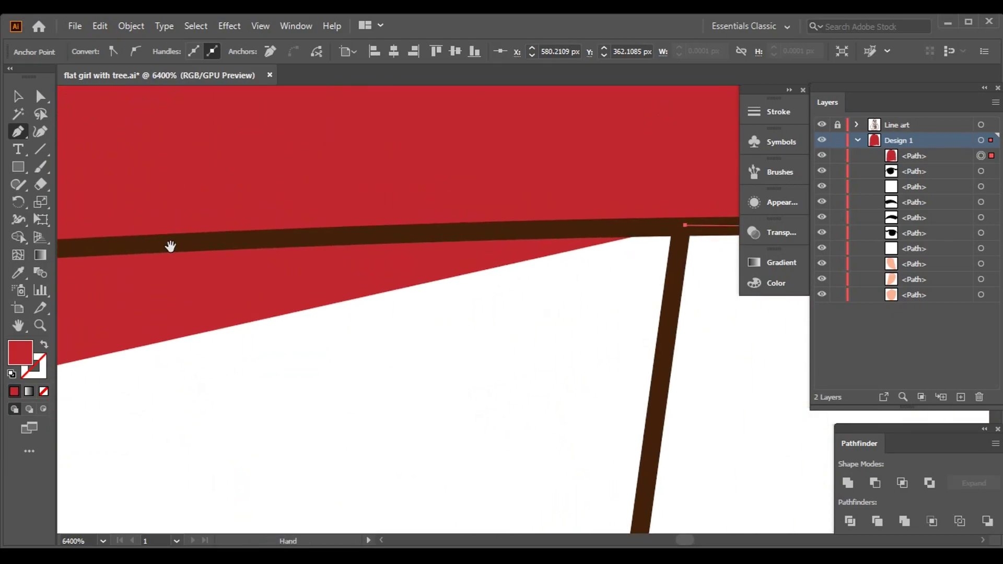
{"action": "left_click", "coordinate": [148, 296]}
{"action": "scroll", "coordinate": [125, 204], "scroll_direction": "down", "scroll_amount": 8}
{"action": "scroll", "coordinate": [369, 303], "scroll_direction": "up", "scroll_amount": 3}
{"action": "scroll", "coordinate": [560, 235], "scroll_direction": "down", "scroll_amount": 3}
{"action": "scroll", "coordinate": [505, 225], "scroll_direction": "up", "scroll_amount": 1}
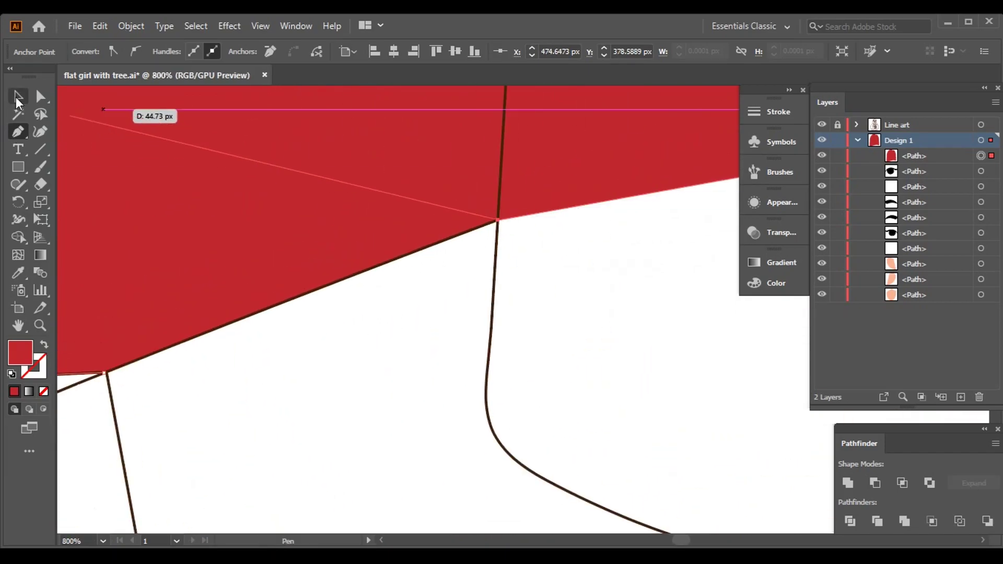
Move the red hair path to the bottom of the Design 1 layer, behind the face shapes, and select it.
{"action": "left_click", "coordinate": [17, 100]}
{"action": "scroll", "coordinate": [646, 298], "scroll_direction": "down", "scroll_amount": 7}
{"action": "left_click_drag", "start_coordinate": [647, 298], "coordinate": [343, 324]}
{"action": "left_click", "coordinate": [931, 158]}
{"action": "left_click_drag", "start_coordinate": [930, 158], "coordinate": [915, 303]}
{"action": "left_click_drag", "start_coordinate": [623, 196], "coordinate": [465, 267]}
{"action": "left_click", "coordinate": [981, 295]}
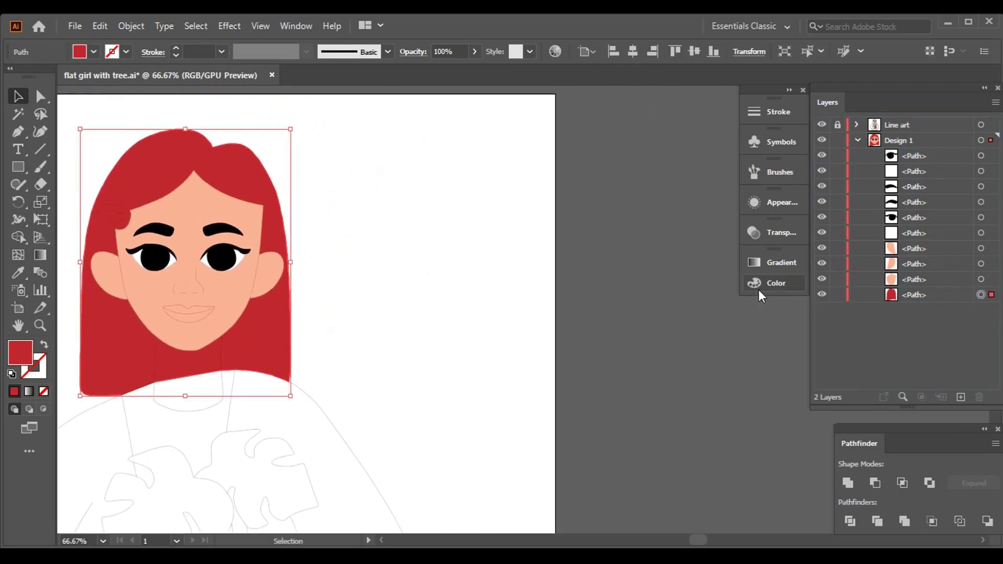
Darken the hair fill to a deep crimson and deselect it.
{"action": "mouse_move", "coordinate": [678, 283]}
{"action": "left_mouse_down"}
{"action": "mouse_move", "coordinate": [653, 279]}
{"action": "mouse_move", "coordinate": [636, 303]}
{"action": "mouse_move", "coordinate": [615, 306]}
{"action": "mouse_move", "coordinate": [661, 282]}
{"action": "left_mouse_up"}
{"action": "left_click_drag", "start_coordinate": [629, 331], "coordinate": [628, 331]}
{"action": "left_click", "coordinate": [732, 240]}
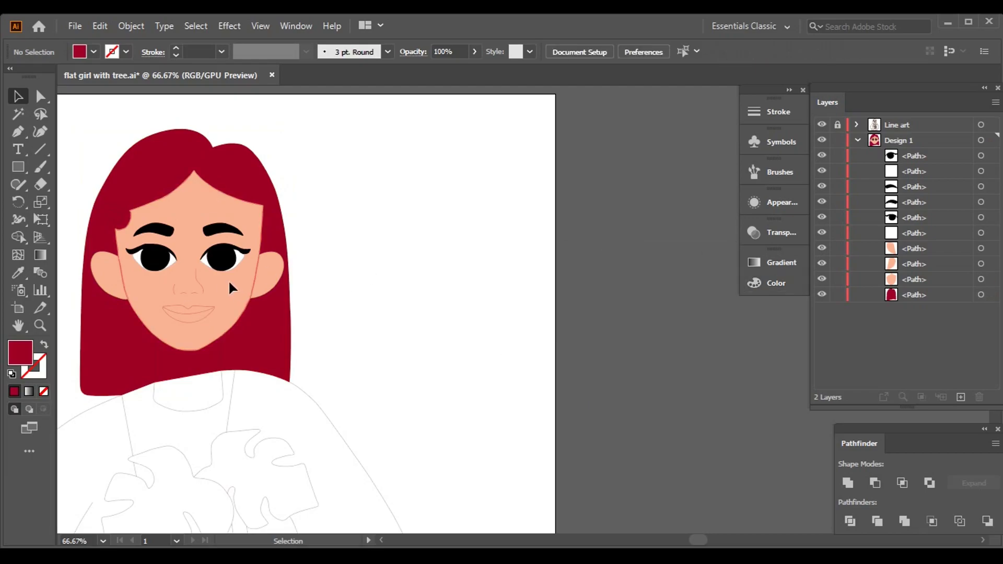
Start a neck shape in the peach skin colour at the jawline and trace its left edge down to the neckline.
{"action": "scroll", "coordinate": [182, 423], "scroll_direction": "up", "scroll_amount": 10}
{"action": "left_click", "coordinate": [392, 197]}
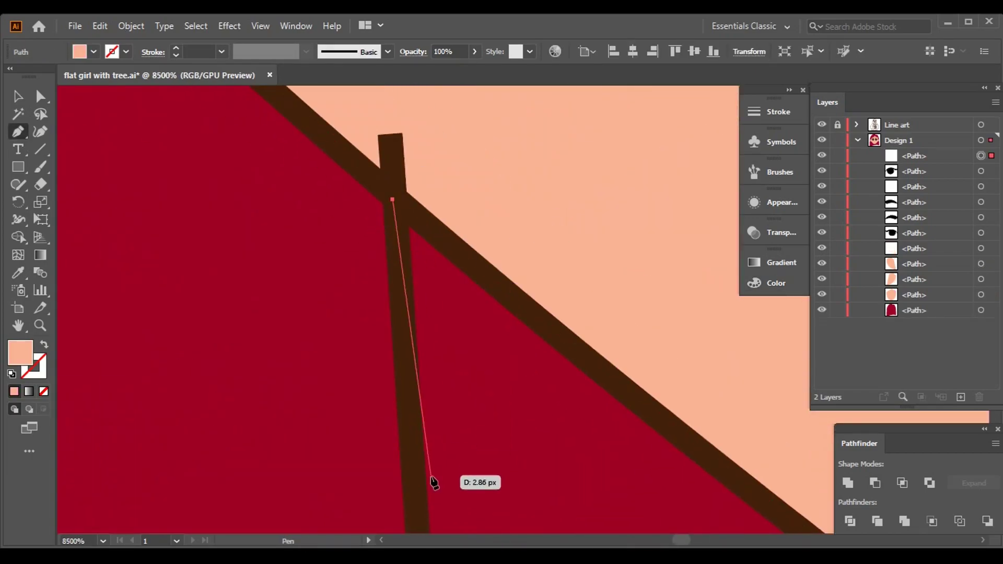
{"action": "scroll", "coordinate": [433, 474], "scroll_direction": "up", "scroll_amount": 2}
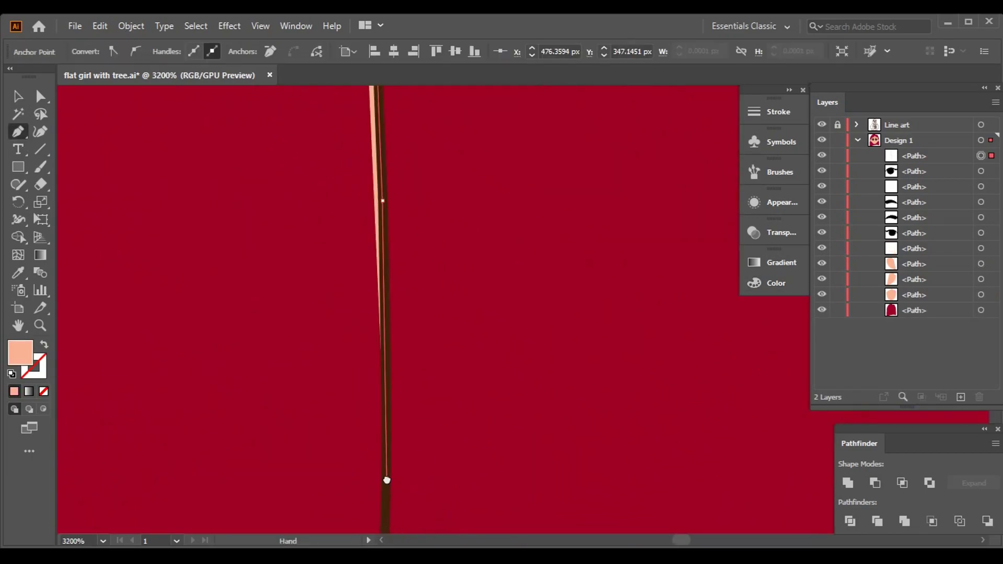
{"action": "left_click", "coordinate": [434, 498]}
{"action": "scroll", "coordinate": [377, 464], "scroll_direction": "down", "scroll_amount": 8}
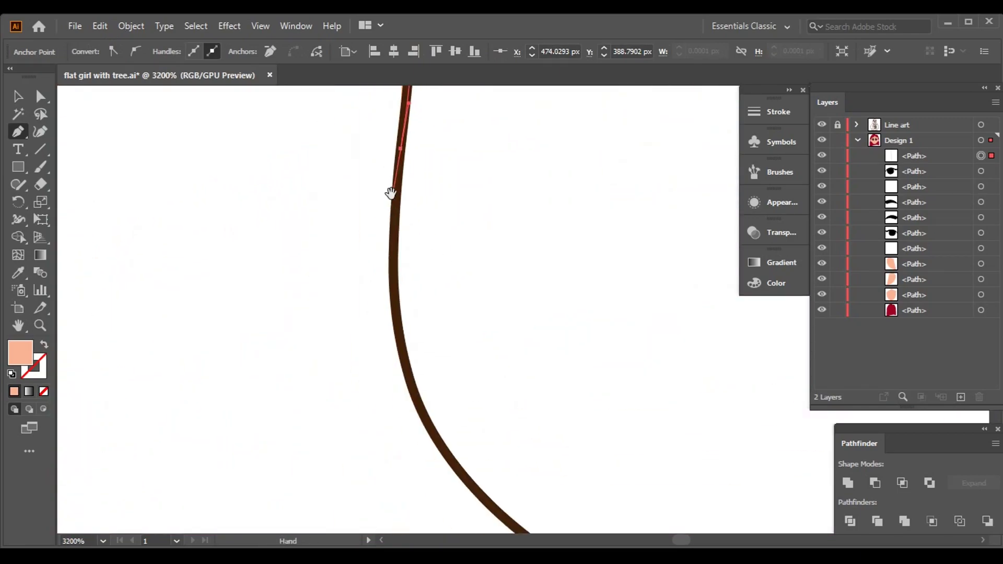
{"action": "scroll", "coordinate": [628, 454], "scroll_direction": "right", "scroll_amount": 10}
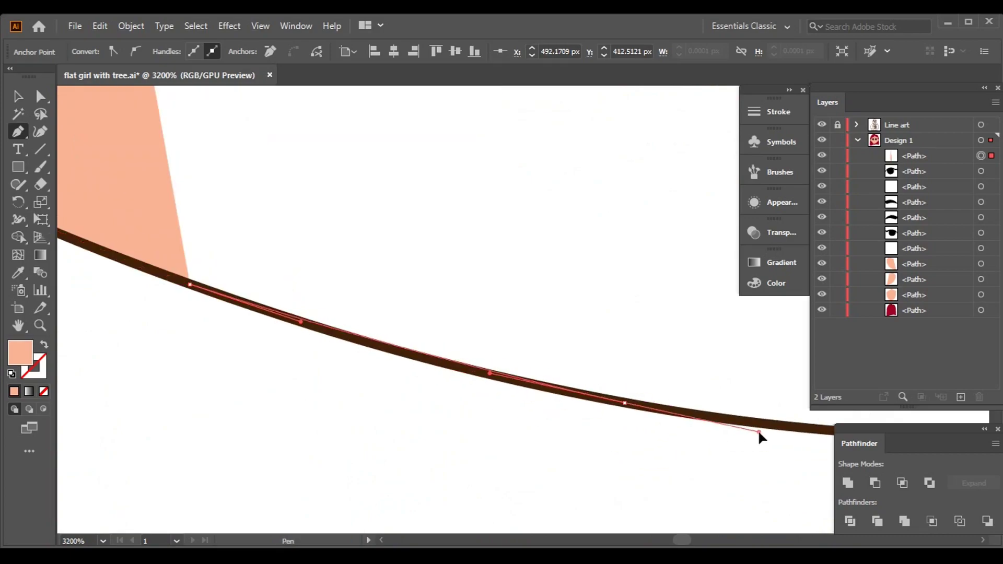
Trace the peach neck shape along the curved neckline, up the right edge to the jaw, and close it behind the chin.
{"action": "left_click", "coordinate": [532, 347]}
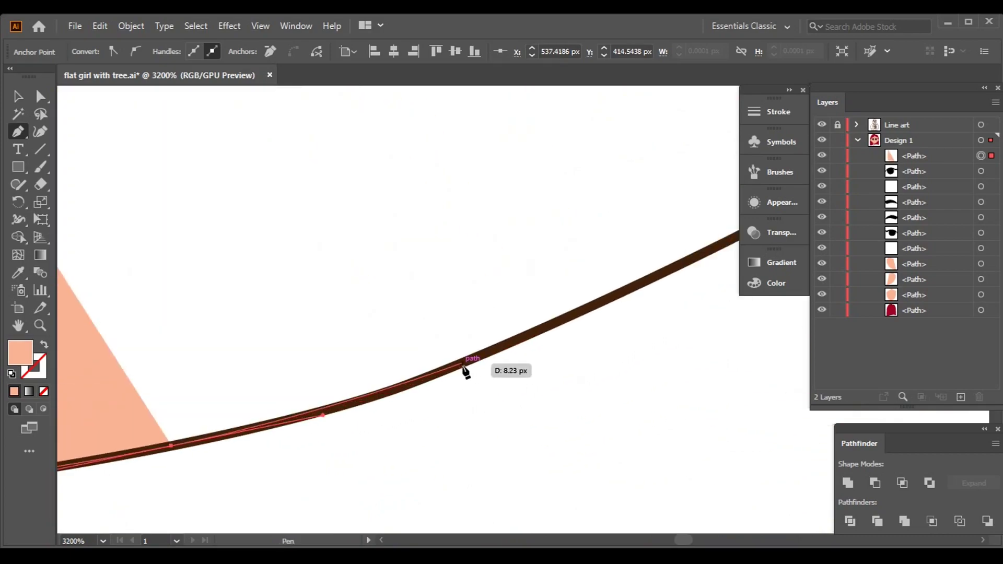
{"action": "left_click", "coordinate": [468, 371]}
{"action": "scroll", "coordinate": [542, 318], "scroll_direction": "up", "scroll_amount": 6}
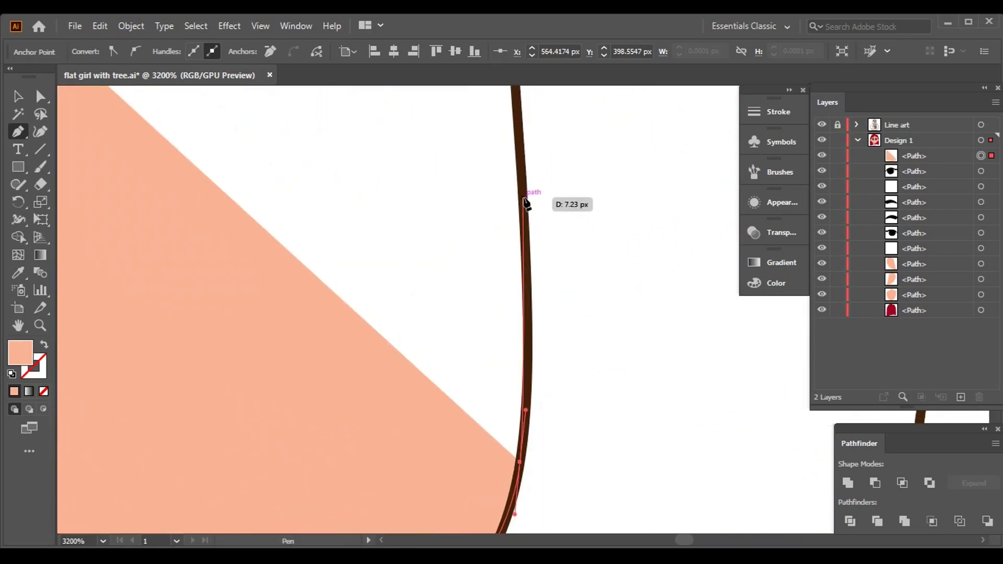
{"action": "left_click", "coordinate": [527, 201]}
{"action": "scroll", "coordinate": [528, 313], "scroll_direction": "up", "scroll_amount": 8}
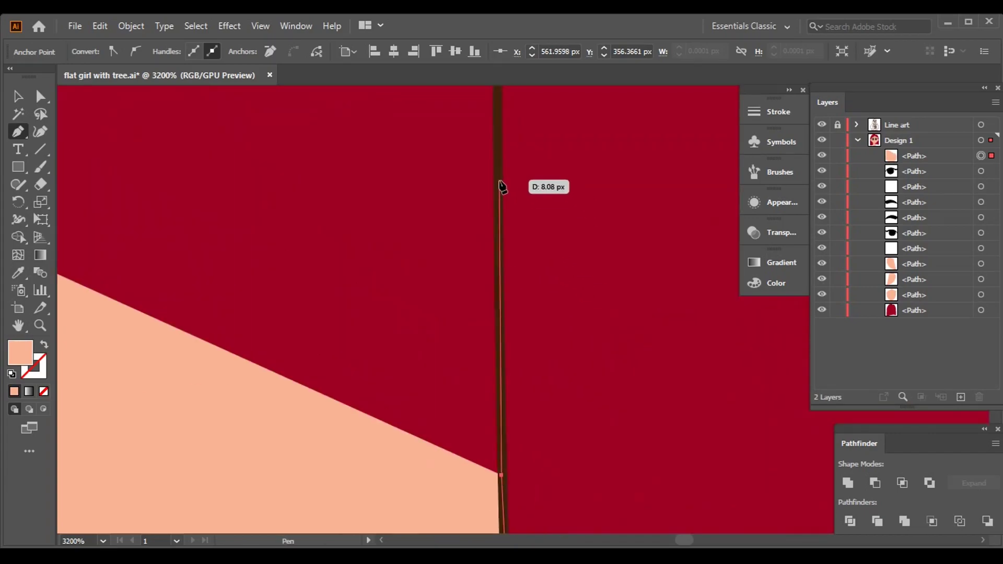
{"action": "left_click", "coordinate": [515, 154]}
{"action": "left_click_drag", "start_coordinate": [516, 154], "coordinate": [492, 463]}
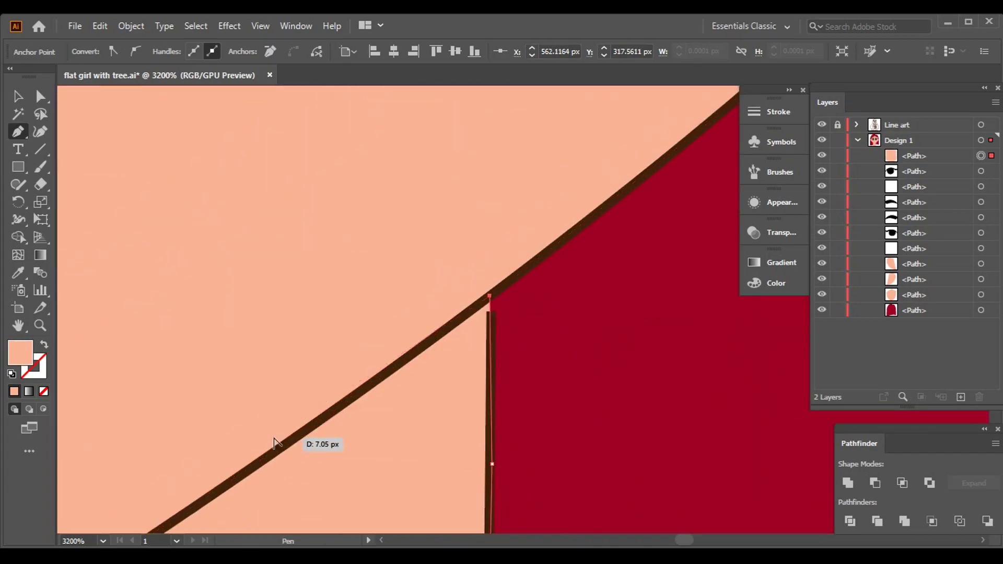
{"action": "scroll", "coordinate": [538, 336], "scroll_direction": "down", "scroll_amount": 10}
Set the fill to blue and trace the hair clip's outer outline from its forehead corner across the top and around the left end.
{"action": "key", "text": "v"}
{"action": "scroll", "coordinate": [349, 209], "scroll_direction": "up", "scroll_amount": 6}
{"action": "scroll", "coordinate": [349, 209], "scroll_direction": "up", "scroll_amount": 6}
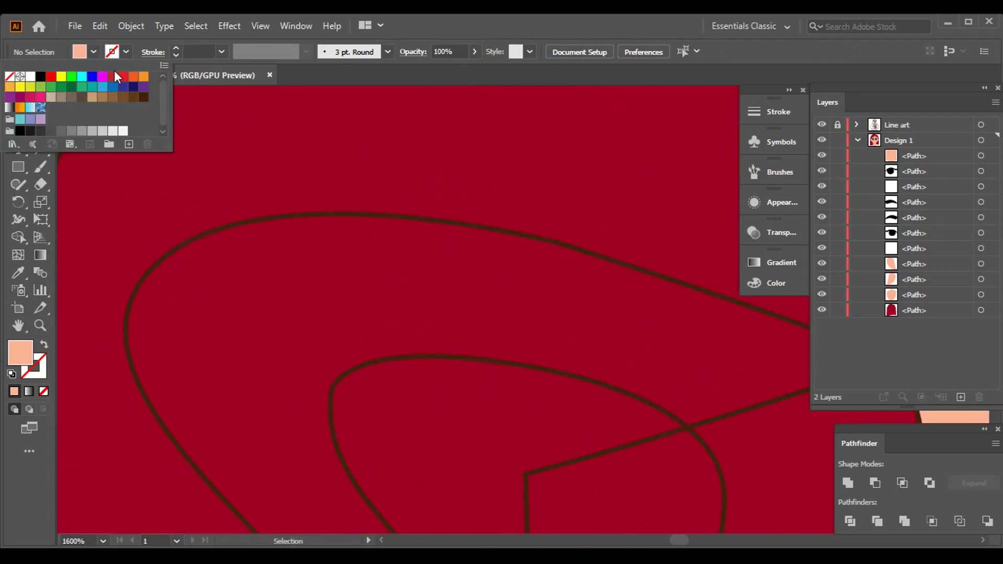
{"action": "scroll", "coordinate": [720, 429], "scroll_direction": "up", "scroll_amount": 5}
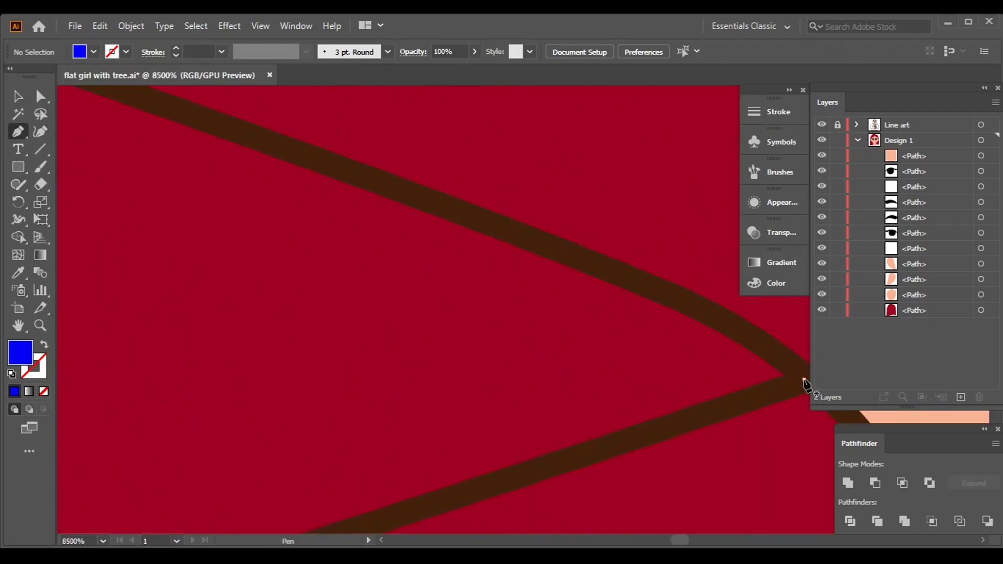
{"action": "scroll", "coordinate": [398, 192], "scroll_direction": "up", "scroll_amount": 3}
{"action": "left_click", "coordinate": [202, 235]}
{"action": "left_click", "coordinate": [325, 284]}
{"action": "scroll", "coordinate": [325, 284], "scroll_direction": "down", "scroll_amount": 2}
{"action": "mouse_move", "coordinate": [217, 210]}
{"action": "left_mouse_down"}
{"action": "mouse_move", "coordinate": [246, 258]}
{"action": "mouse_move", "coordinate": [273, 162]}
{"action": "mouse_move", "coordinate": [271, 407]}
{"action": "left_mouse_up"}
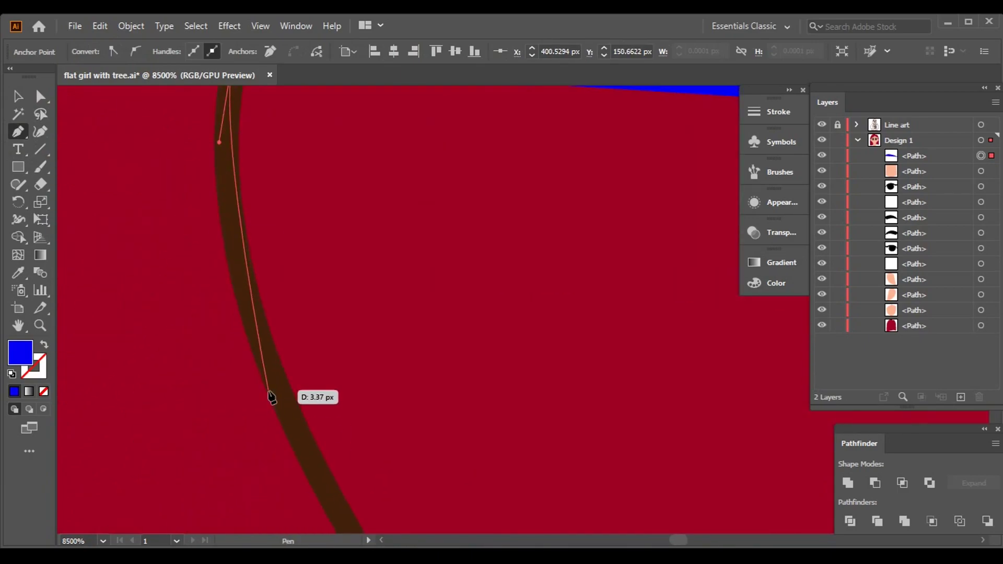
Trace the blue hair clip shape along its lower edge and up the right curve to close the outline.
{"action": "mouse_move", "coordinate": [381, 502]}
{"action": "left_mouse_down"}
{"action": "mouse_move", "coordinate": [396, 392]}
{"action": "mouse_move", "coordinate": [343, 231]}
{"action": "mouse_move", "coordinate": [517, 491]}
{"action": "mouse_move", "coordinate": [587, 477]}
{"action": "left_mouse_up"}
{"action": "scroll", "coordinate": [588, 473], "scroll_direction": "down", "scroll_amount": 3}
{"action": "scroll", "coordinate": [448, 365], "scroll_direction": "up", "scroll_amount": 3}
{"action": "mouse_move", "coordinate": [467, 363]}
{"action": "left_mouse_down"}
{"action": "mouse_move", "coordinate": [623, 300]}
{"action": "mouse_move", "coordinate": [462, 197]}
{"action": "mouse_move", "coordinate": [533, 277]}
{"action": "mouse_move", "coordinate": [506, 175]}
{"action": "mouse_move", "coordinate": [539, 177]}
{"action": "mouse_move", "coordinate": [548, 150]}
{"action": "mouse_move", "coordinate": [519, 112]}
{"action": "left_mouse_up"}
{"action": "scroll", "coordinate": [573, 263], "scroll_direction": "down", "scroll_amount": 4}
{"action": "scroll", "coordinate": [695, 310], "scroll_direction": "down", "scroll_amount": 3}
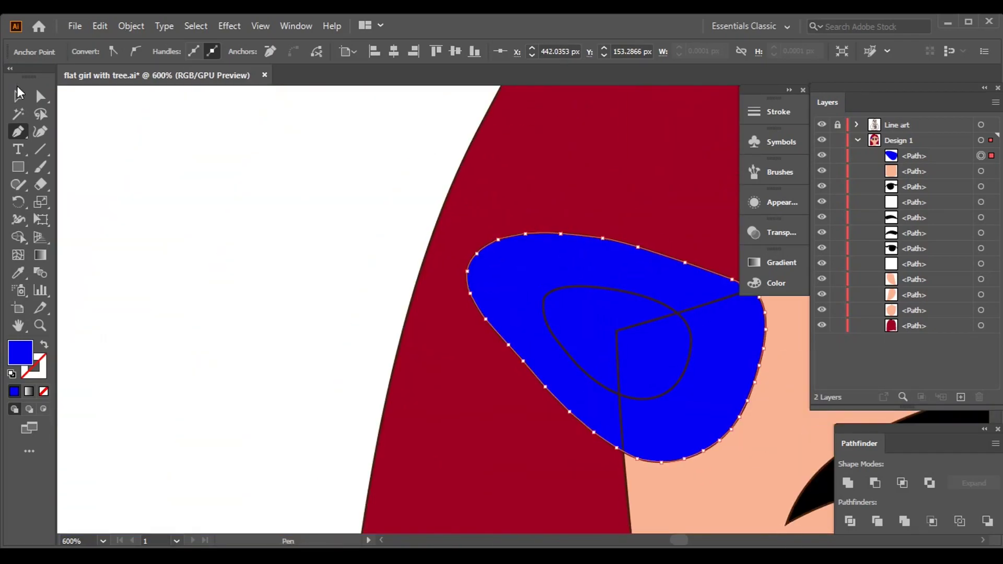
Pick up the crimson hair colour and trace the upper and left curve of the clip's inner opening.
{"action": "left_click", "coordinate": [608, 162]}
{"action": "scroll", "coordinate": [700, 200], "scroll_direction": "right", "scroll_amount": 3}
{"action": "scroll", "coordinate": [552, 367], "scroll_direction": "up", "scroll_amount": 5}
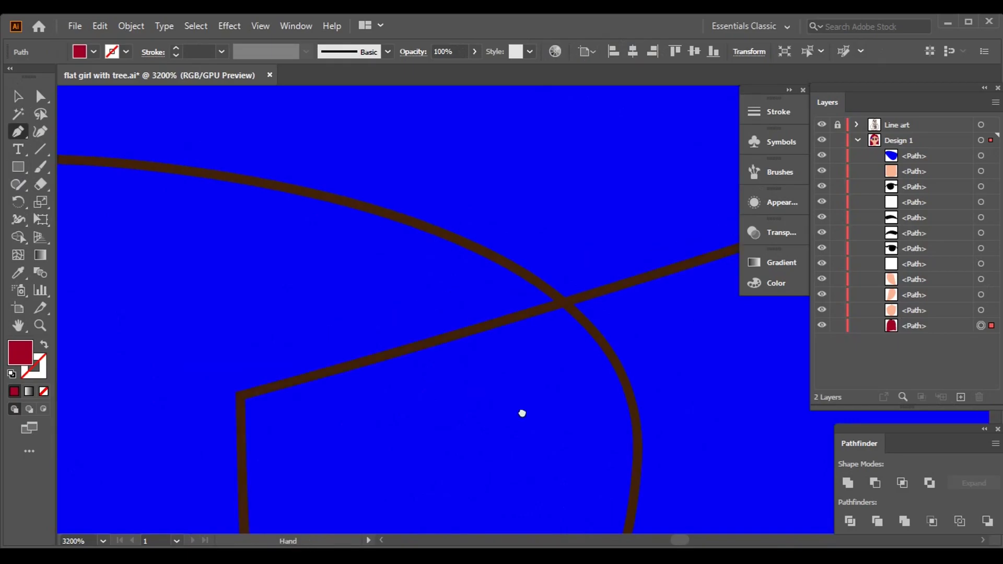
{"action": "left_click", "coordinate": [705, 432]}
{"action": "left_click", "coordinate": [197, 155]}
{"action": "left_click_drag", "start_coordinate": [197, 155], "coordinate": [149, 220]}
{"action": "scroll", "coordinate": [149, 220], "scroll_direction": "down", "scroll_amount": 5}
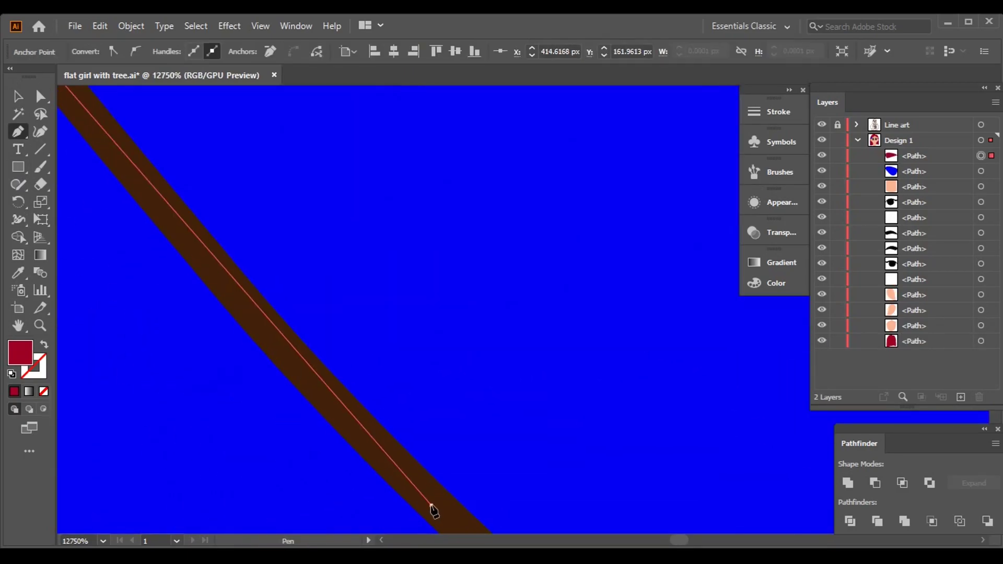
Close the crimson shape inside the clip opening along its lower curve and the hairline corner, and deselect it.
{"action": "left_click", "coordinate": [394, 410]}
{"action": "scroll", "coordinate": [424, 114], "scroll_direction": "down", "scroll_amount": 2}
{"action": "scroll", "coordinate": [423, 114], "scroll_direction": "up", "scroll_amount": 5}
{"action": "left_click", "coordinate": [311, 343]}
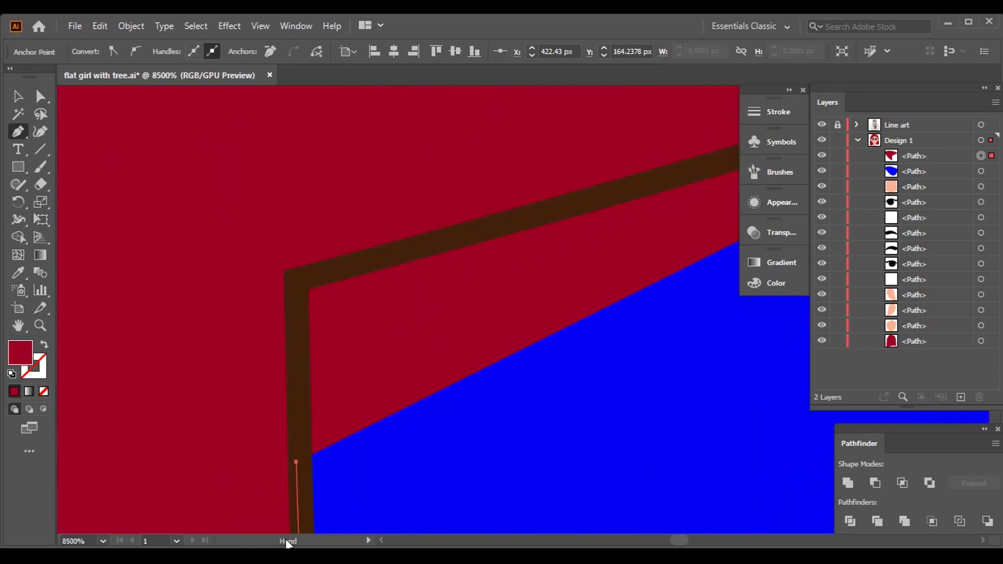
{"action": "scroll", "coordinate": [312, 343], "scroll_direction": "left", "scroll_amount": 5}
{"action": "left_click", "coordinate": [190, 343]}
{"action": "scroll", "coordinate": [618, 308], "scroll_direction": "down", "scroll_amount": 2}
{"action": "key", "text": "v"}
{"action": "scroll", "coordinate": [190, 267], "scroll_direction": "down", "scroll_amount": 5}
{"action": "left_click", "coordinate": [190, 267]}
{"action": "scroll", "coordinate": [651, 269], "scroll_direction": "down", "scroll_amount": 3}
{"action": "scroll", "coordinate": [650, 269], "scroll_direction": "right", "scroll_amount": 4}
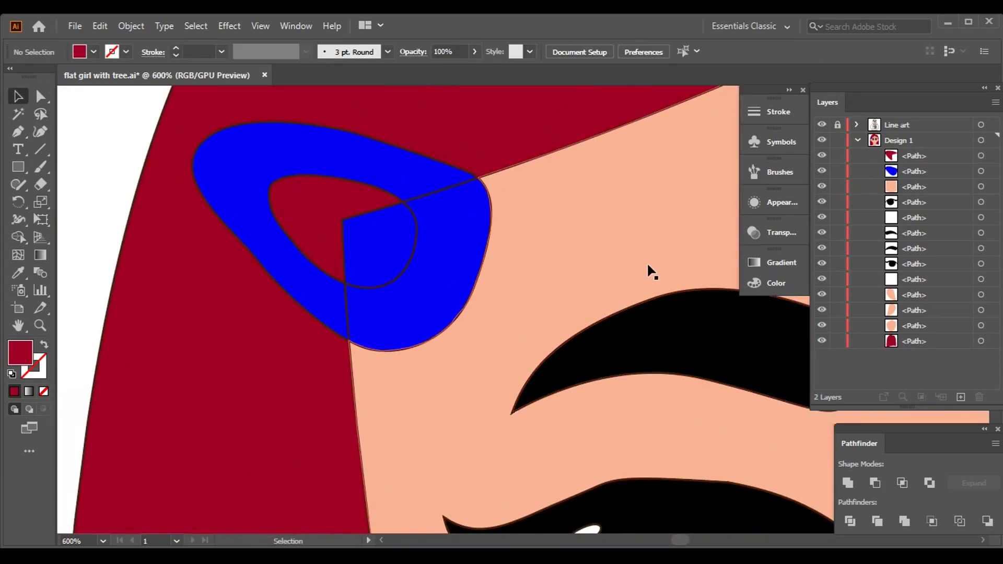
Lighten the hair clip's fill to a brighter azure blue.
{"action": "scroll", "coordinate": [523, 308], "scroll_direction": "right", "scroll_amount": 4}
{"action": "scroll", "coordinate": [522, 308], "scroll_direction": "up", "scroll_amount": 1}
{"action": "left_click", "coordinate": [777, 283]}
{"action": "left_click_drag", "start_coordinate": [616, 308], "coordinate": [652, 308]}
{"action": "key", "text": "ctrl+minus"}
{"action": "key", "text": "ctrl+minus"}
{"action": "key", "text": "ctrl+minus"}
Start a peach FFB393 shape in the rest of the clip opening, tracing down its right curve.
{"action": "scroll", "coordinate": [303, 241], "scroll_direction": "up", "scroll_amount": 8}
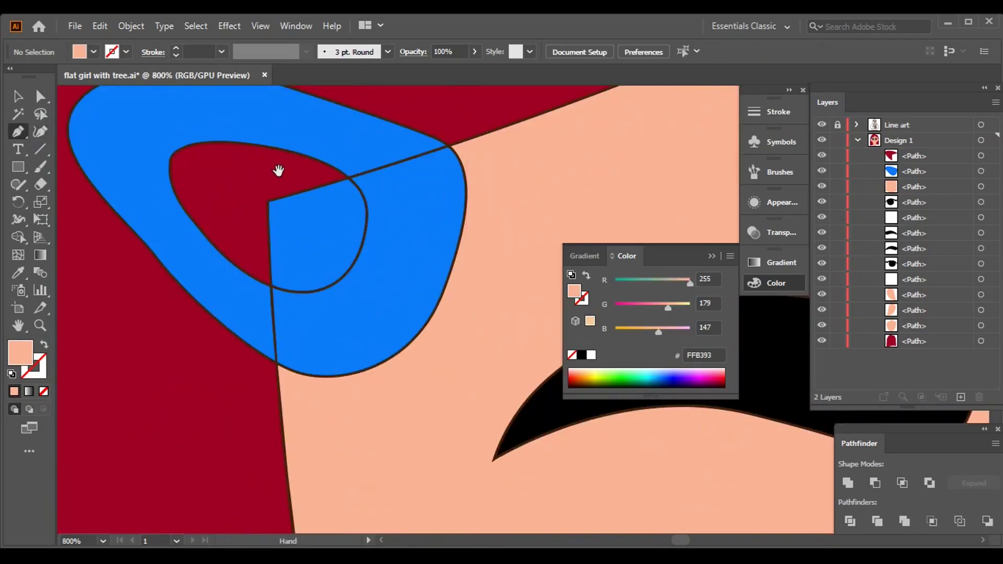
{"action": "left_click", "coordinate": [470, 285]}
{"action": "left_click_drag", "start_coordinate": [471, 284], "coordinate": [566, 170]}
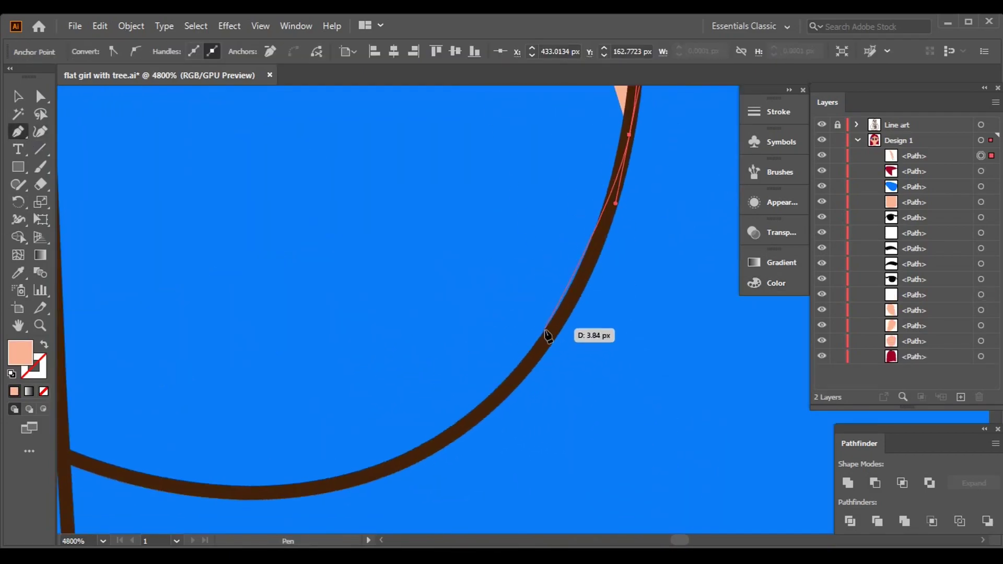
{"action": "left_click", "coordinate": [545, 339]}
{"action": "scroll", "coordinate": [528, 337], "scroll_direction": "down", "scroll_amount": 3}
{"action": "left_click", "coordinate": [511, 336]}
Trace the peach shape along the bottom of the clip opening, close it along the hairline, and deselect it.
{"action": "left_click", "coordinate": [307, 374]}
{"action": "left_click", "coordinate": [157, 340]}
{"action": "scroll", "coordinate": [314, 262], "scroll_direction": "up", "scroll_amount": 3}
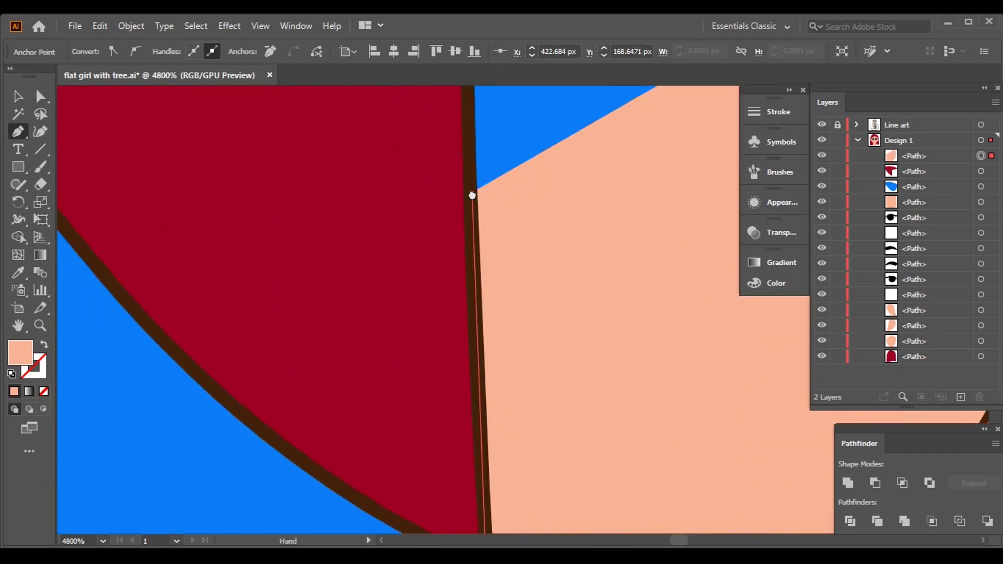
{"action": "scroll", "coordinate": [472, 179], "scroll_direction": "down", "scroll_amount": 10}
{"action": "key", "text": "v"}
{"action": "left_click", "coordinate": [202, 244]}
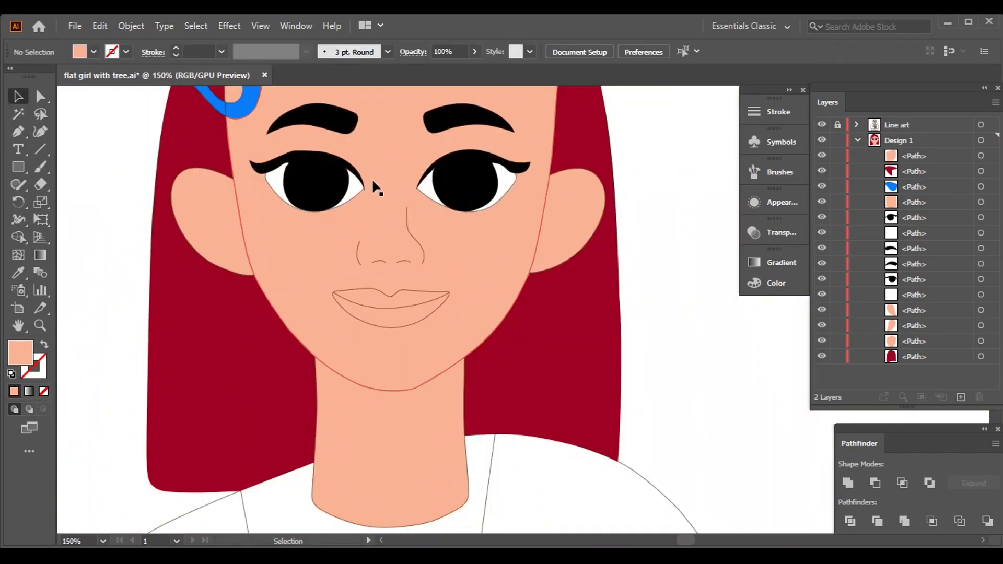
Draw the long right nose line over the line art as an unfilled path with a 1 pt black stroke.
{"action": "scroll", "coordinate": [372, 186], "scroll_direction": "down", "scroll_amount": 2}
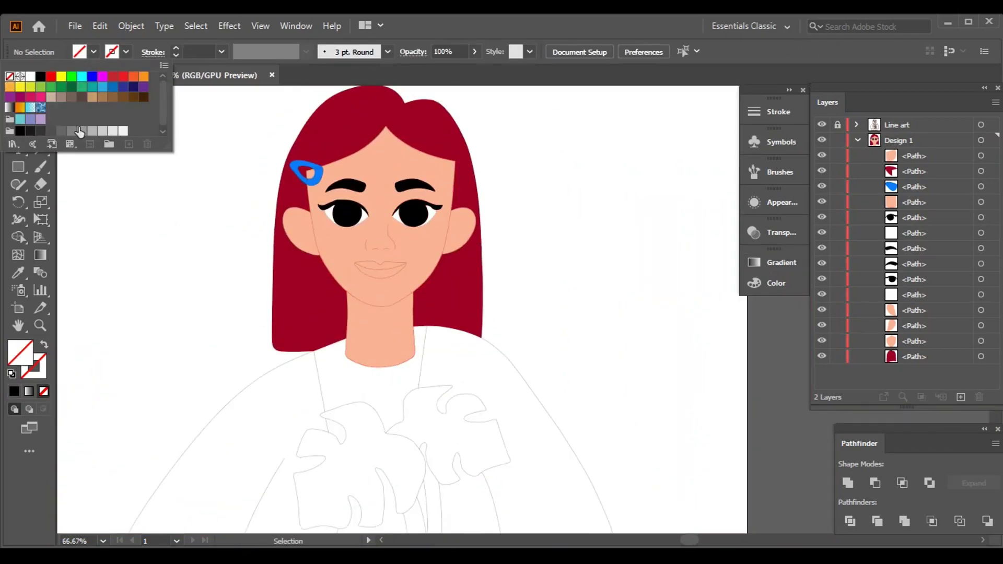
{"action": "key", "text": "p"}
{"action": "scroll", "coordinate": [385, 252], "scroll_direction": "up", "scroll_amount": 6}
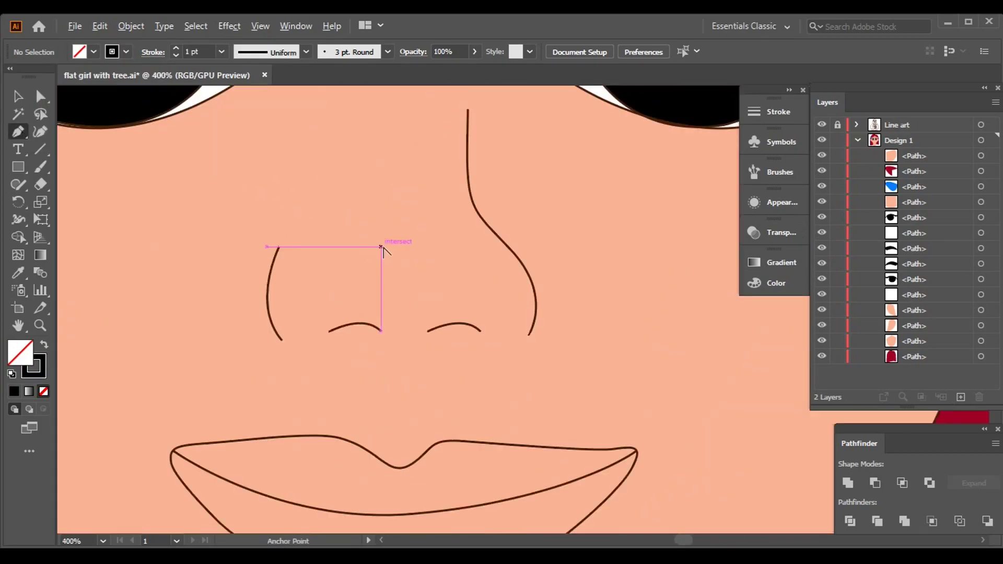
{"action": "scroll", "coordinate": [497, 214], "scroll_direction": "up", "scroll_amount": 1}
{"action": "scroll", "coordinate": [497, 214], "scroll_direction": "up", "scroll_amount": 4}
{"action": "left_click", "coordinate": [424, 272]}
{"action": "left_click_drag", "start_coordinate": [423, 464], "coordinate": [422, 467]}
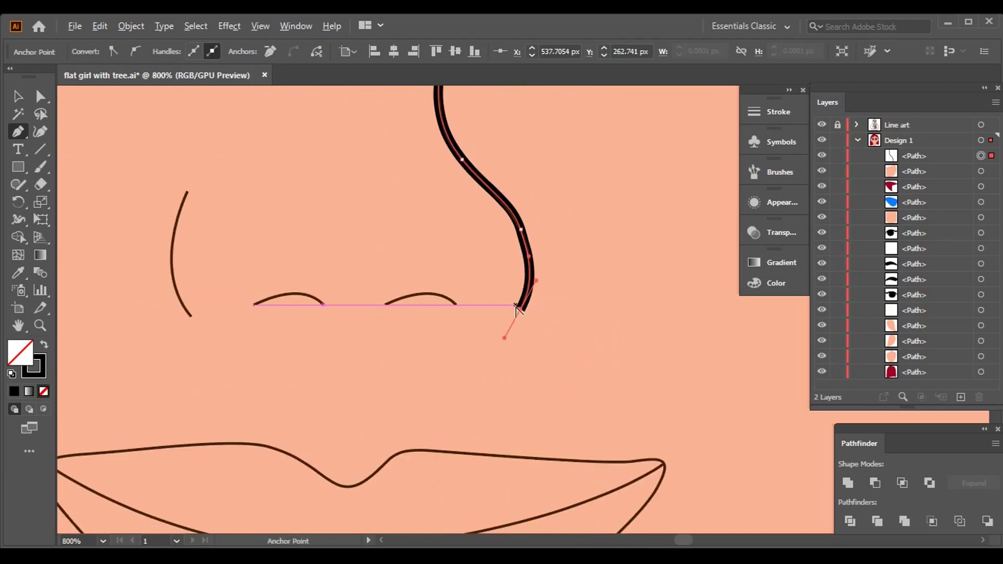
{"action": "left_click_drag", "start_coordinate": [517, 309], "coordinate": [9, 55]}
Give the nose line a 2 pt black stroke with a width profile tapered at both ends.
{"action": "scroll", "coordinate": [595, 292], "scroll_direction": "down", "scroll_amount": 8}
{"action": "key", "text": "ctrl+shift+a"}
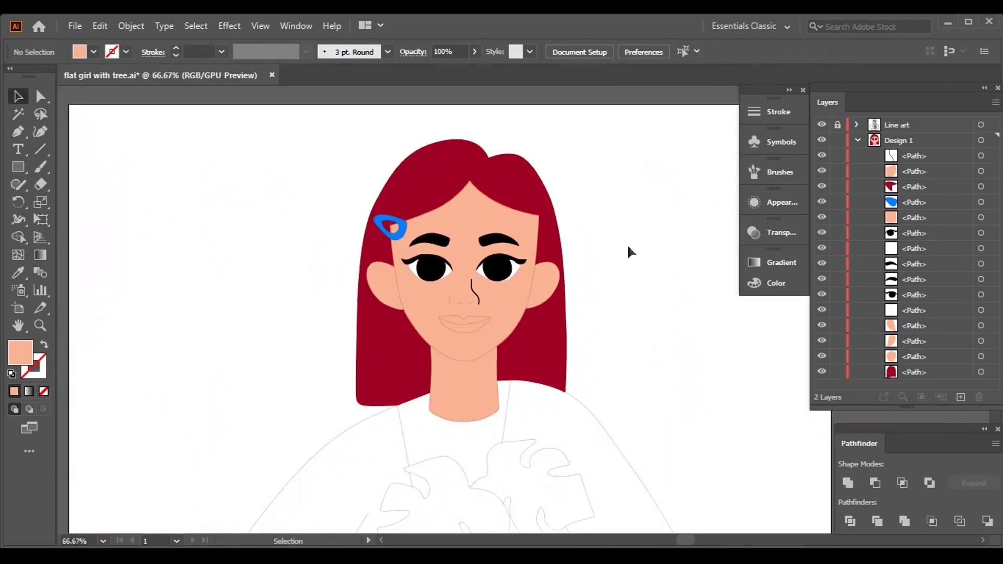
{"action": "scroll", "coordinate": [457, 291], "scroll_direction": "up", "scroll_amount": 2}
{"action": "left_click", "coordinate": [451, 293]}
{"action": "left_click", "coordinate": [267, 52]}
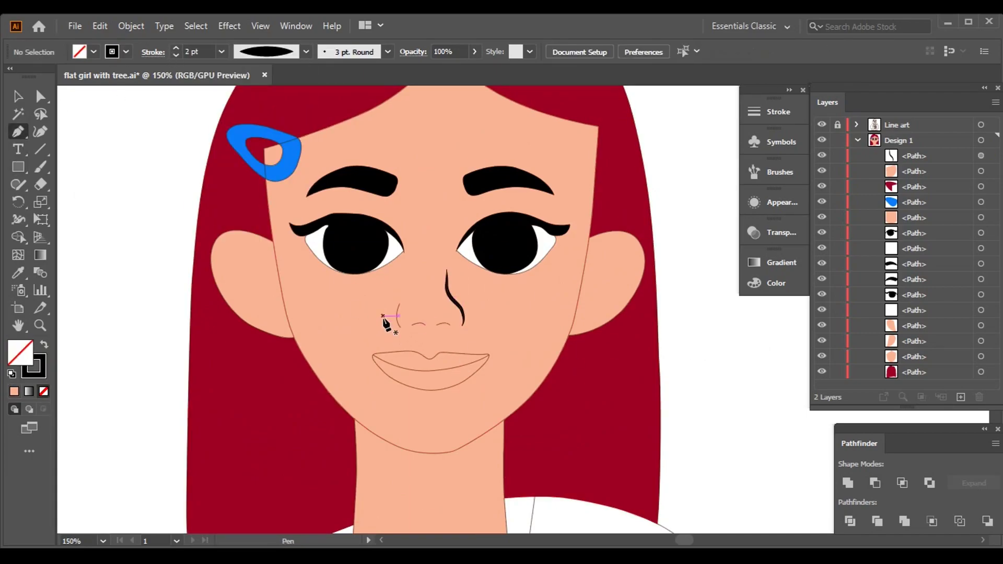
Draw the short left nose line and the two small nostril arcs over the line art as unfilled black strokes.
{"action": "scroll", "coordinate": [384, 324], "scroll_direction": "up", "scroll_amount": 6}
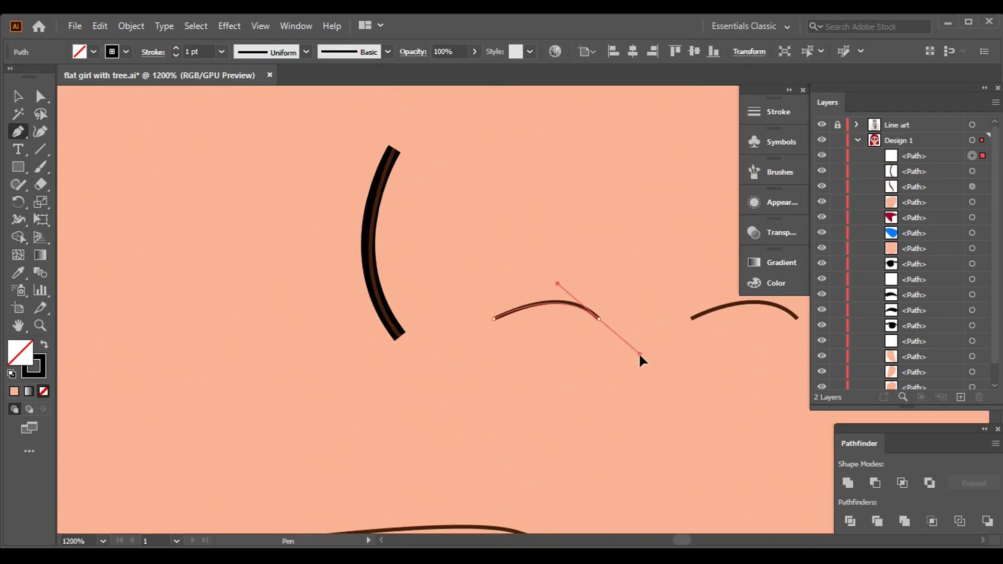
{"action": "key", "text": "ctrl+0"}
{"action": "key", "text": "v"}
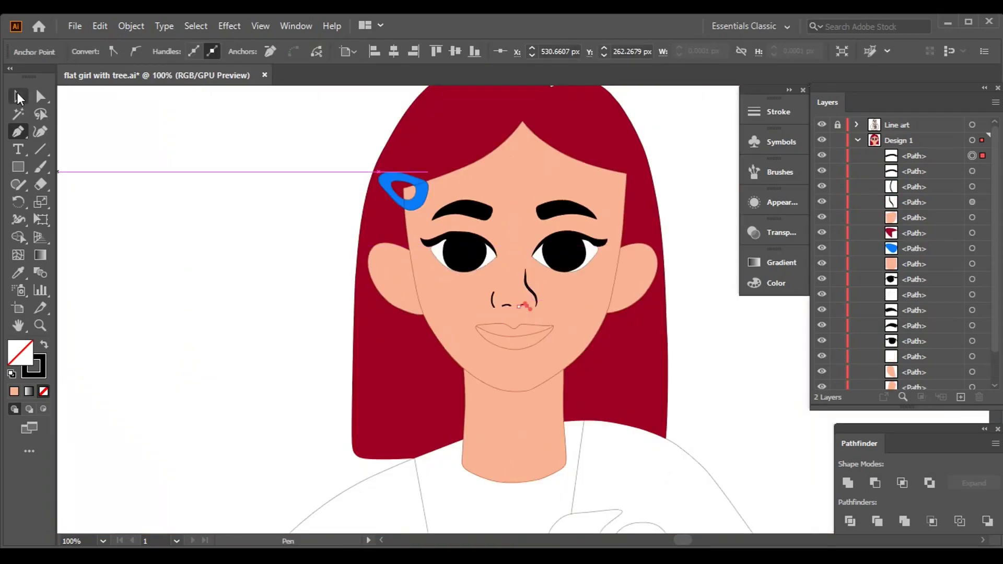
Give the left nose line and both nostril arcs a 1 pt stroke with a width profile tapered at both ends.
{"action": "scroll", "coordinate": [443, 289], "scroll_direction": "up", "scroll_amount": 3}
{"action": "left_click", "coordinate": [499, 314], "text": "shift"}
{"action": "left_click", "coordinate": [538, 305], "text": "shift"}
{"action": "left_click", "coordinate": [305, 51]}
{"action": "left_click", "coordinate": [261, 98]}
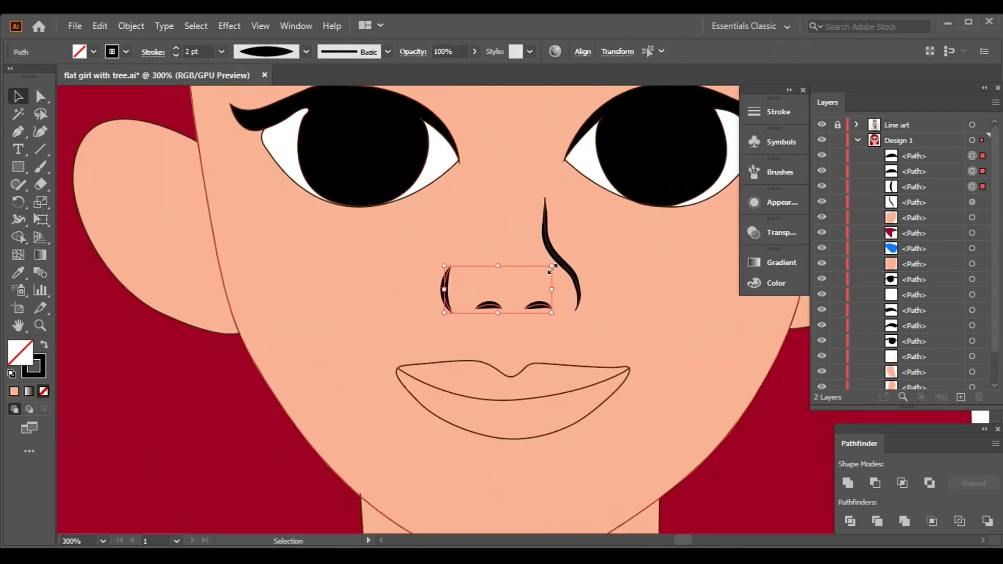
{"action": "key", "text": "ctrl+0"}
{"action": "key", "text": "ctrl+shift+a"}
{"action": "scroll", "coordinate": [430, 299], "scroll_direction": "up", "scroll_amount": 5}
{"action": "key", "text": "ctrl+0"}
{"action": "key", "text": "ctrl+shift+a"}
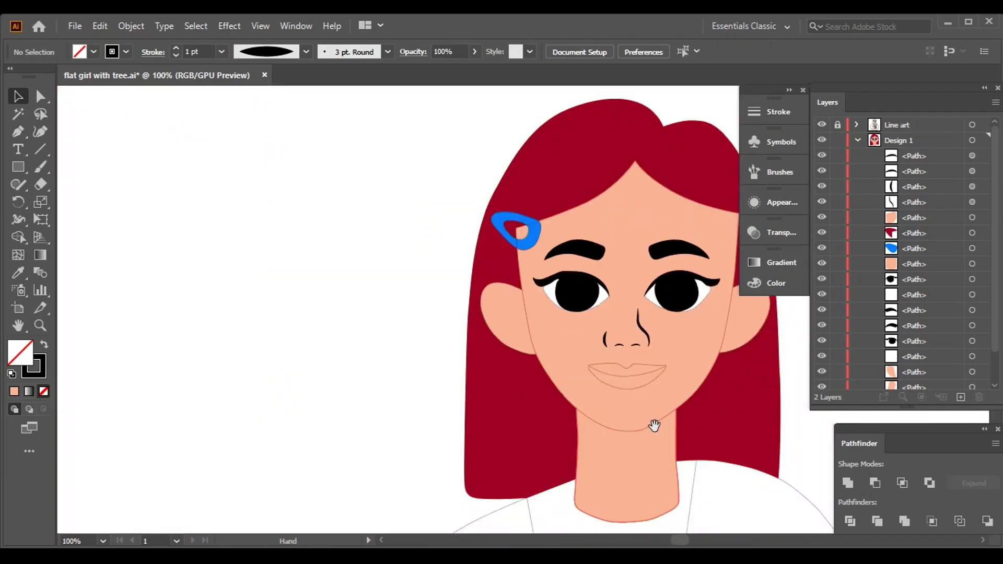
Set a dark magenta fill without a stroke and start the upper lip shape at the left corner of the mouth.
{"action": "scroll", "coordinate": [523, 313], "scroll_direction": "up", "scroll_amount": 4}
{"action": "left_click", "coordinate": [480, 303]}
{"action": "scroll", "coordinate": [127, 269], "scroll_direction": "down", "scroll_amount": 2}
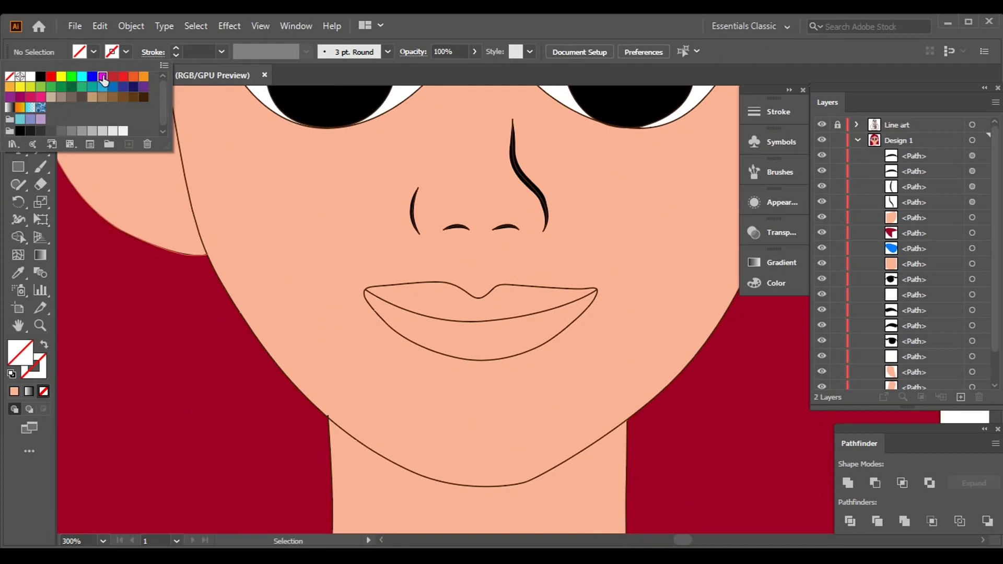
{"action": "left_click", "coordinate": [116, 168]}
{"action": "scroll", "coordinate": [525, 365], "scroll_direction": "up", "scroll_amount": 15}
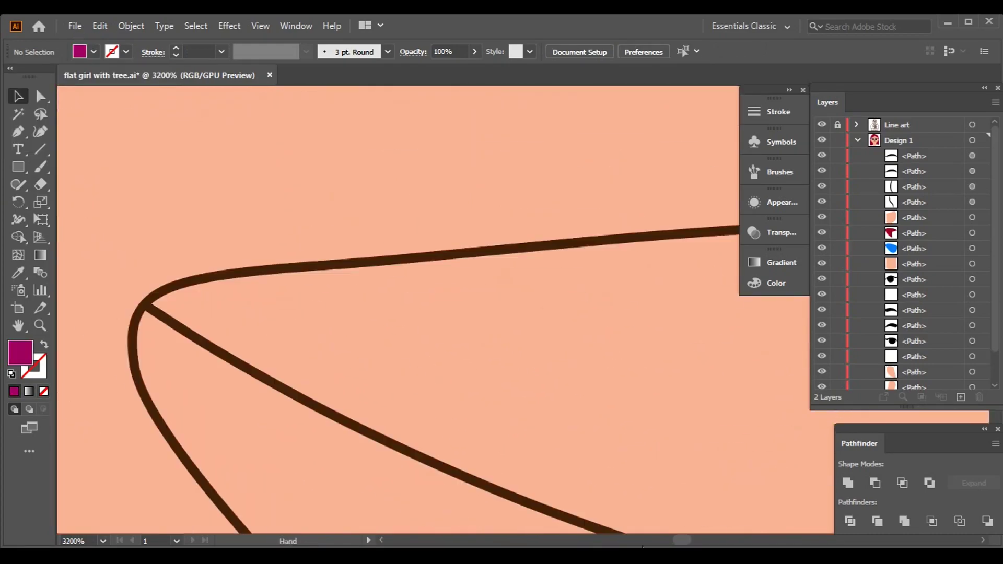
{"action": "scroll", "coordinate": [125, 373], "scroll_direction": "down", "scroll_amount": 15}
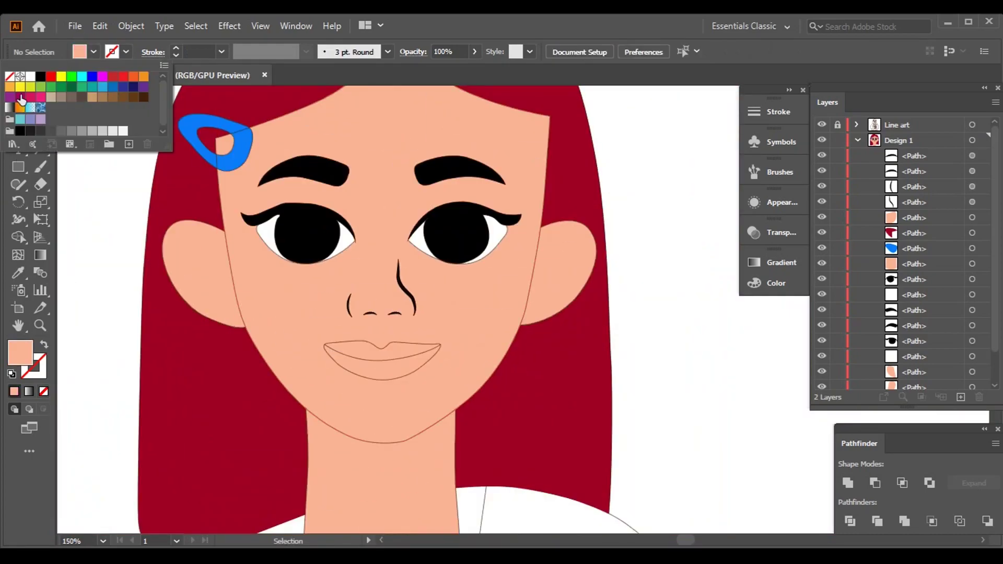
{"action": "scroll", "coordinate": [303, 393], "scroll_direction": "up", "scroll_amount": 15}
{"action": "left_click", "coordinate": [146, 218]}
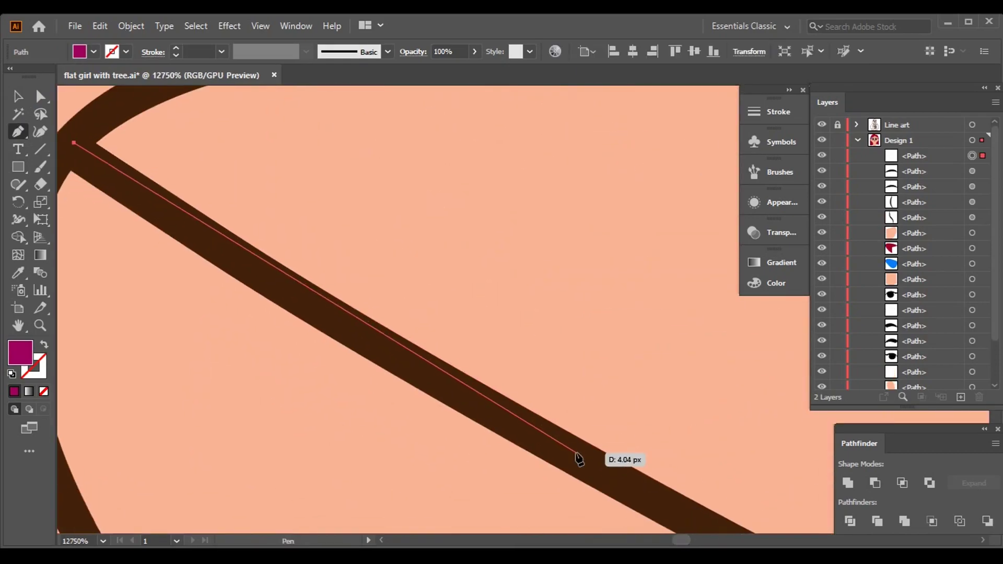
Trace the lower edge of the upper lip shape along the mouth line towards its right corner.
{"action": "left_click", "coordinate": [720, 516]}
{"action": "scroll", "coordinate": [720, 518], "scroll_direction": "down", "scroll_amount": 5}
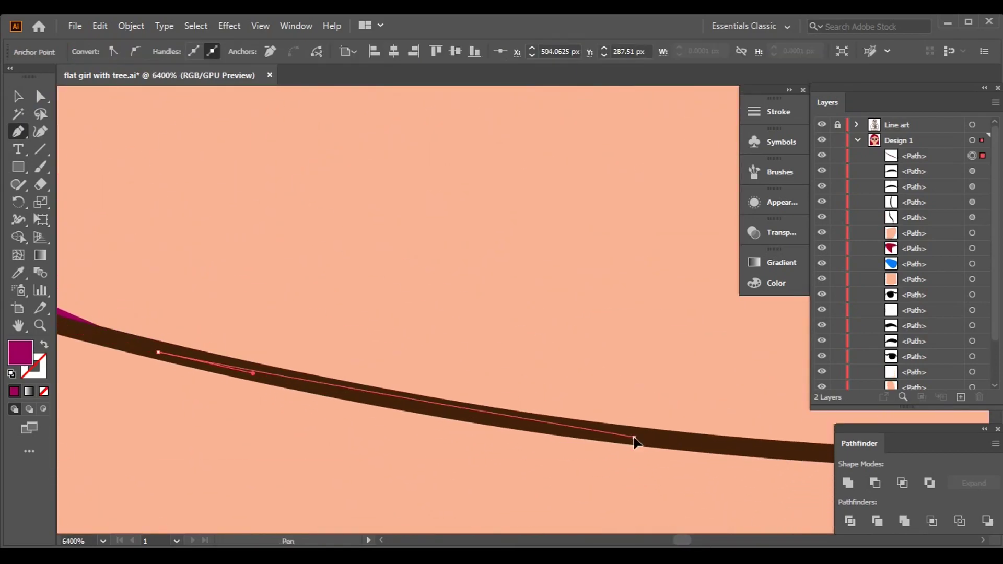
{"action": "left_click", "coordinate": [684, 454]}
{"action": "scroll", "coordinate": [684, 460], "scroll_direction": "down", "scroll_amount": 3}
{"action": "left_click", "coordinate": [432, 475]}
{"action": "left_click", "coordinate": [683, 444]}
{"action": "scroll", "coordinate": [669, 449], "scroll_direction": "up", "scroll_amount": 2}
{"action": "left_click", "coordinate": [651, 457]}
{"action": "left_click", "coordinate": [595, 409]}
Trace the upper lip's top edge back through the cupid's bow, close the shape at the left corner, and deselect it.
{"action": "scroll", "coordinate": [595, 413], "scroll_direction": "up", "scroll_amount": 5}
{"action": "scroll", "coordinate": [510, 437], "scroll_direction": "right", "scroll_amount": 3}
{"action": "left_click", "coordinate": [664, 330]}
{"action": "scroll", "coordinate": [589, 293], "scroll_direction": "up", "scroll_amount": 3}
{"action": "left_click_drag", "start_coordinate": [528, 213], "coordinate": [472, 215]}
{"action": "scroll", "coordinate": [700, 363], "scroll_direction": "up", "scroll_amount": 3}
{"action": "scroll", "coordinate": [701, 362], "scroll_direction": "left", "scroll_amount": 3}
{"action": "left_click_drag", "start_coordinate": [356, 288], "coordinate": [329, 309]}
{"action": "scroll", "coordinate": [336, 285], "scroll_direction": "left", "scroll_amount": 8}
{"action": "scroll", "coordinate": [448, 295], "scroll_direction": "up", "scroll_amount": 3}
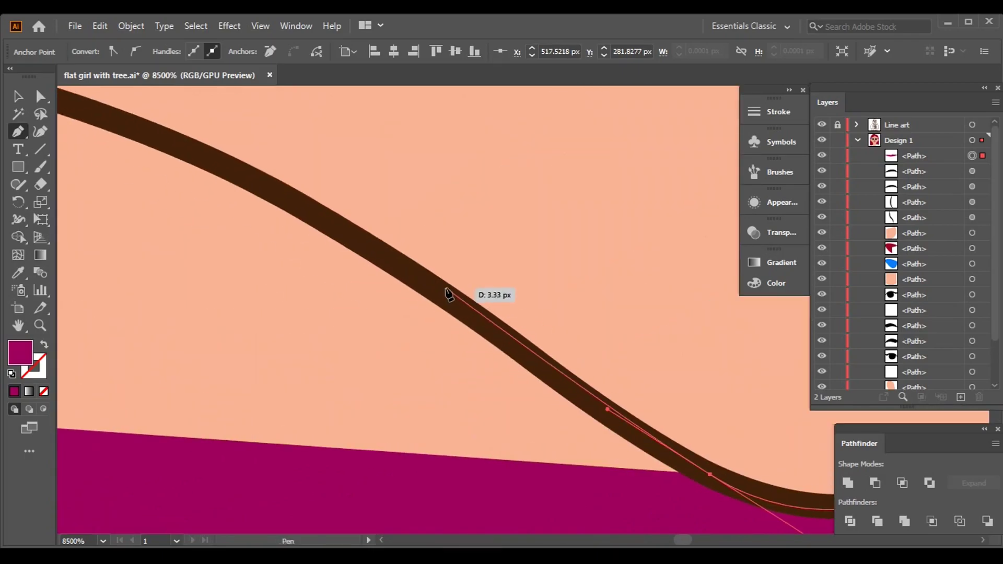
{"action": "left_click_drag", "start_coordinate": [443, 274], "coordinate": [404, 269]}
{"action": "scroll", "coordinate": [404, 269], "scroll_direction": "left", "scroll_amount": 5}
{"action": "left_click_drag", "start_coordinate": [162, 230], "coordinate": [261, 215]}
{"action": "scroll", "coordinate": [262, 214], "scroll_direction": "up", "scroll_amount": 3}
{"action": "left_click_drag", "start_coordinate": [256, 282], "coordinate": [257, 286]}
{"action": "scroll", "coordinate": [559, 396], "scroll_direction": "down", "scroll_amount": 15}
{"action": "key", "text": "v"}
{"action": "key", "text": "ctrl+shift+a"}
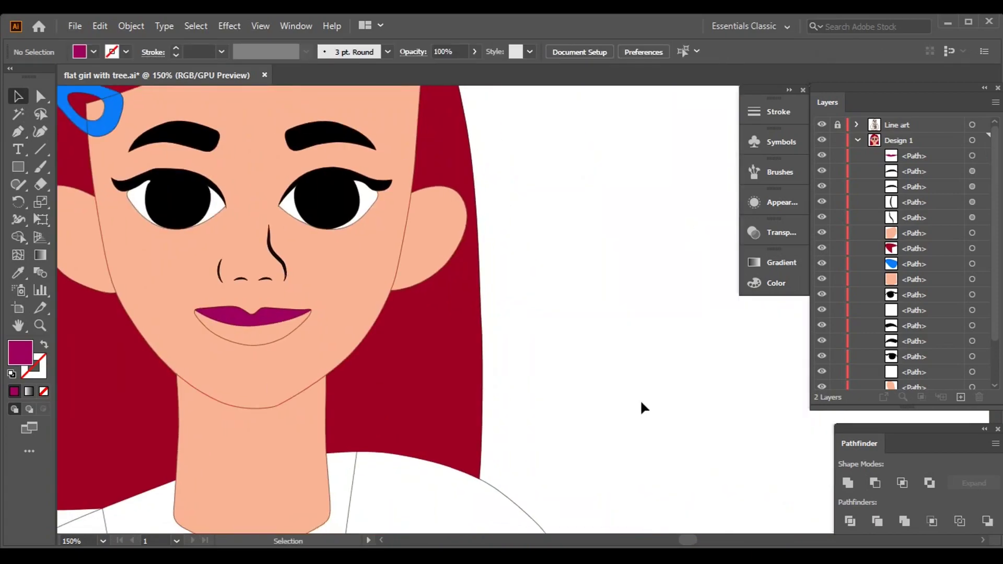
Recolor the upper lip shape a brighter magenta by raising its red value, and deselect it.
{"action": "left_click", "coordinate": [792, 283]}
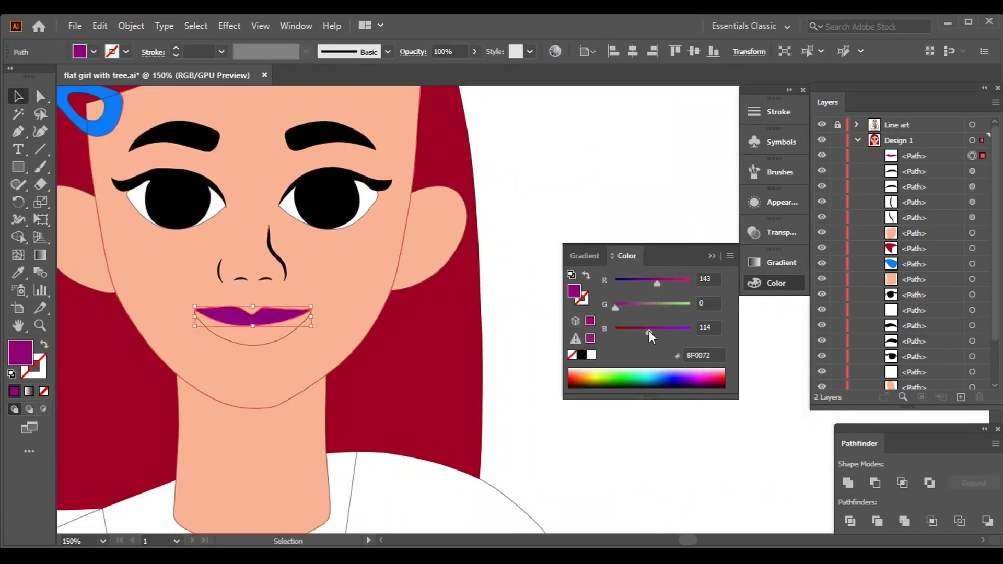
{"action": "scroll", "coordinate": [253, 317], "scroll_direction": "up", "scroll_amount": 4}
{"action": "left_click_drag", "start_coordinate": [658, 283], "coordinate": [672, 283]}
{"action": "scroll", "coordinate": [534, 353], "scroll_direction": "down", "scroll_amount": 6}
{"action": "left_click", "coordinate": [802, 459]}
Start a dark magenta lower lip shape at the left mouth corner and trace its outer curve along the bottom.
{"action": "key", "text": "p"}
{"action": "scroll", "coordinate": [492, 337], "scroll_direction": "up", "scroll_amount": 10}
{"action": "left_click", "coordinate": [288, 456]}
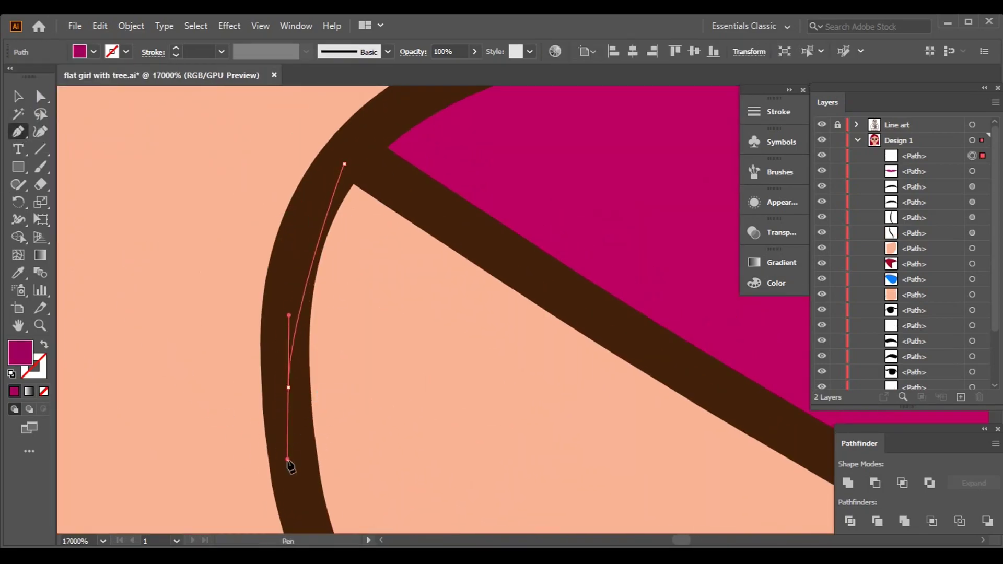
{"action": "scroll", "coordinate": [288, 456], "scroll_direction": "down", "scroll_amount": 5}
{"action": "left_click_drag", "start_coordinate": [562, 374], "coordinate": [605, 393]}
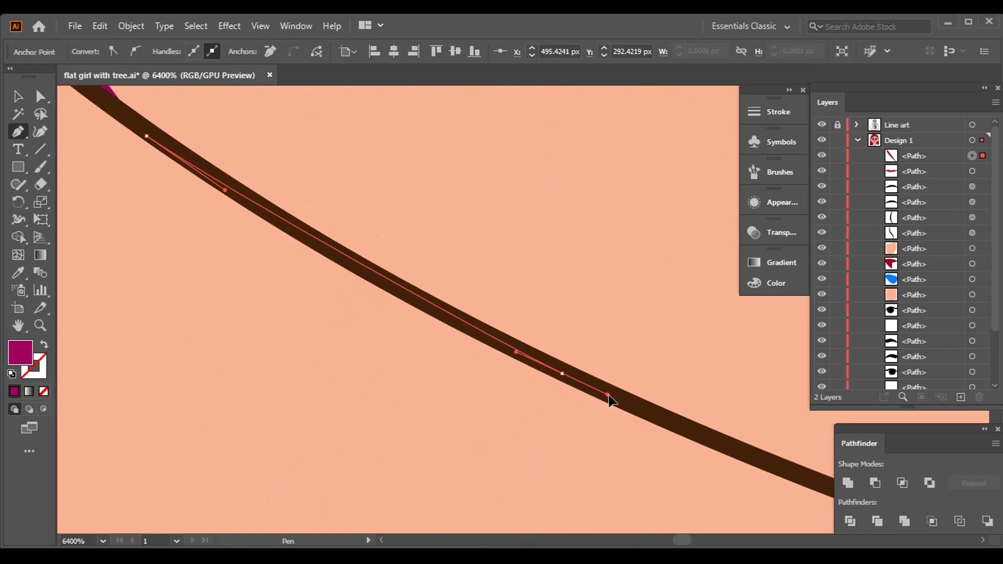
{"action": "scroll", "coordinate": [604, 392], "scroll_direction": "down", "scroll_amount": 2}
{"action": "scroll", "coordinate": [692, 381], "scroll_direction": "right", "scroll_amount": 5}
{"action": "left_click_drag", "start_coordinate": [464, 361], "coordinate": [466, 365]}
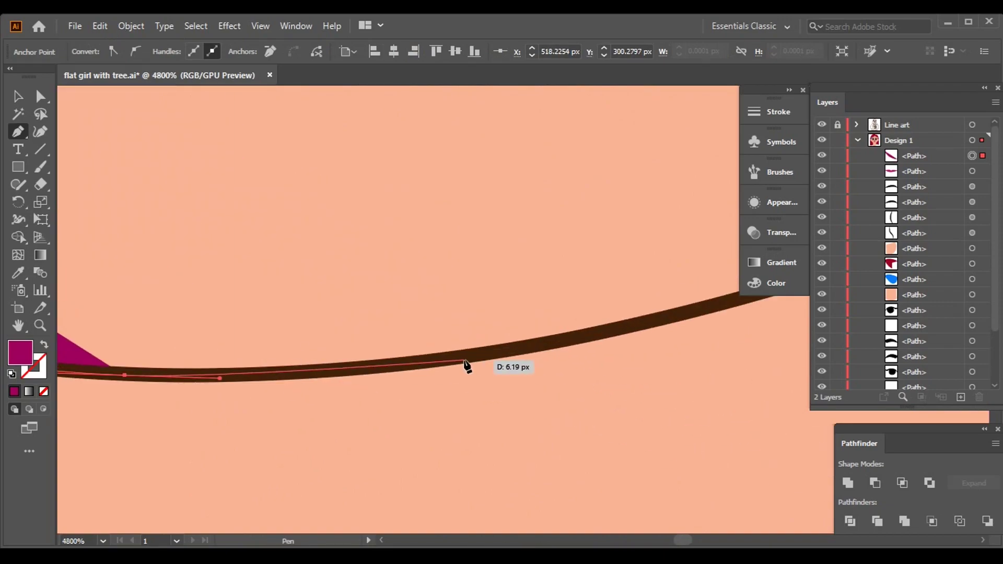
Trace the lower lip shape up its right outer curve to the right corner of the mouth.
{"action": "scroll", "coordinate": [467, 364], "scroll_direction": "right", "scroll_amount": 3}
{"action": "left_click", "coordinate": [589, 302]}
{"action": "scroll", "coordinate": [589, 302], "scroll_direction": "up", "scroll_amount": 5}
{"action": "left_click", "coordinate": [284, 398]}
{"action": "scroll", "coordinate": [284, 398], "scroll_direction": "up", "scroll_amount": 5}
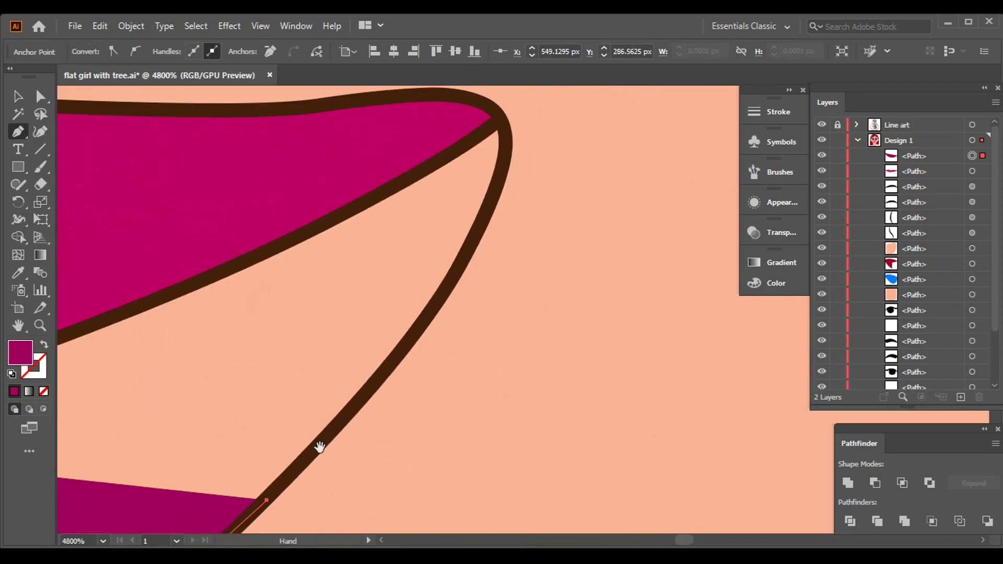
{"action": "left_click", "coordinate": [515, 179]}
Trace the lower lip's top edge back along the mouth line, close the shape at the left corner, and deselect it.
{"action": "scroll", "coordinate": [515, 180], "scroll_direction": "up", "scroll_amount": 3}
{"action": "left_click", "coordinate": [414, 307]}
{"action": "left_click", "coordinate": [285, 374]}
{"action": "scroll", "coordinate": [94, 455], "scroll_direction": "left", "scroll_amount": 3}
{"action": "left_click", "coordinate": [119, 430]}
{"action": "left_click_drag", "start_coordinate": [119, 430], "coordinate": [269, 394]}
{"action": "left_click", "coordinate": [131, 329]}
{"action": "left_click", "coordinate": [119, 329]}
{"action": "left_click_drag", "start_coordinate": [119, 329], "coordinate": [606, 417]}
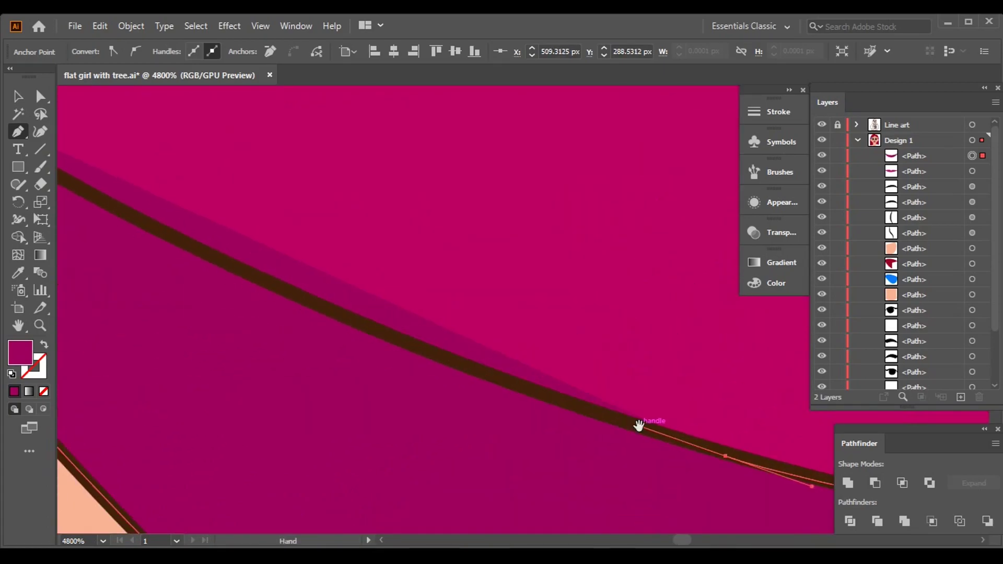
{"action": "scroll", "coordinate": [606, 417], "scroll_direction": "up", "scroll_amount": 3}
{"action": "key", "text": "ctrl+1"}
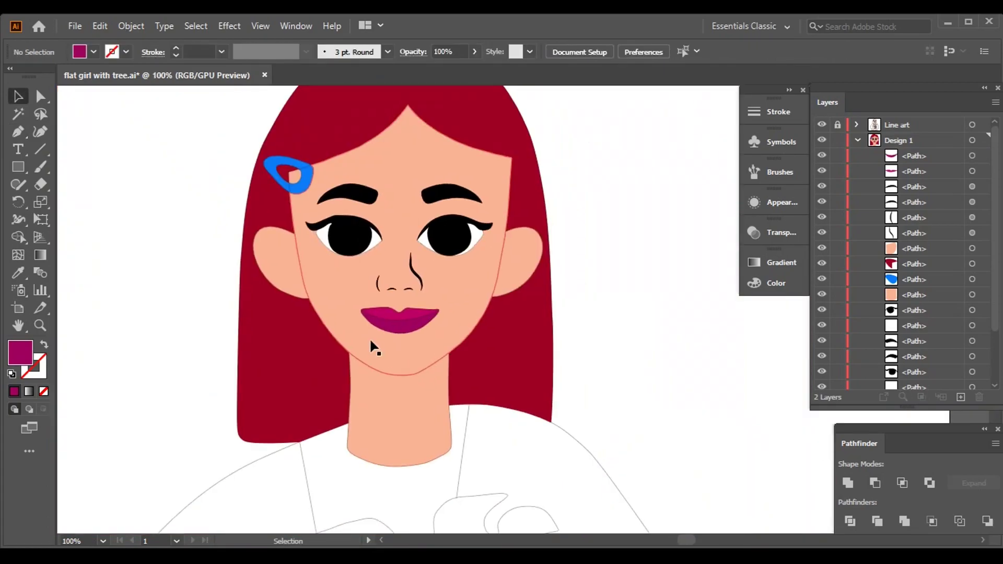
Recolor the lower lip shape a brighter pink and deselect it.
{"action": "scroll", "coordinate": [432, 352], "scroll_direction": "up", "scroll_amount": 4}
{"action": "left_click", "coordinate": [776, 281]}
{"action": "key", "text": "ctrl+0"}
{"action": "key", "text": "ctrl+shift+a"}
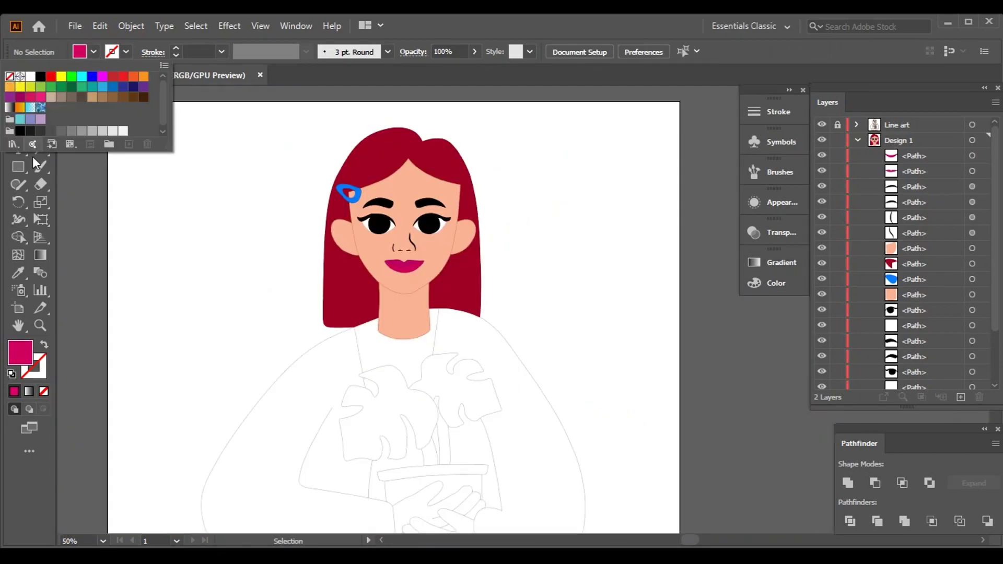
Draw the upper inner curve of the right ear as an unfilled path with a 1 pt black stroke.
{"action": "scroll", "coordinate": [509, 227], "scroll_direction": "up", "scroll_amount": 9}
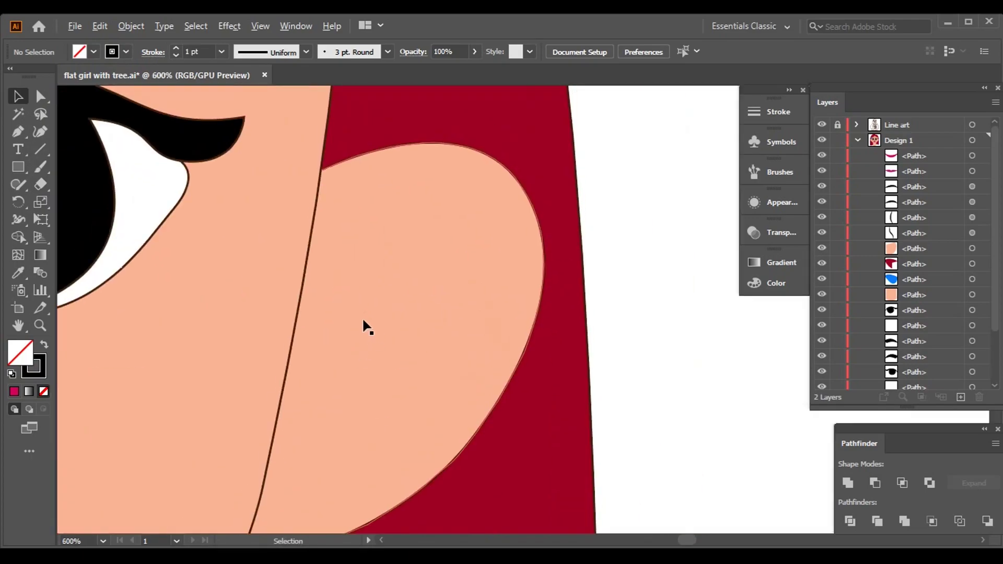
{"action": "key", "text": "p"}
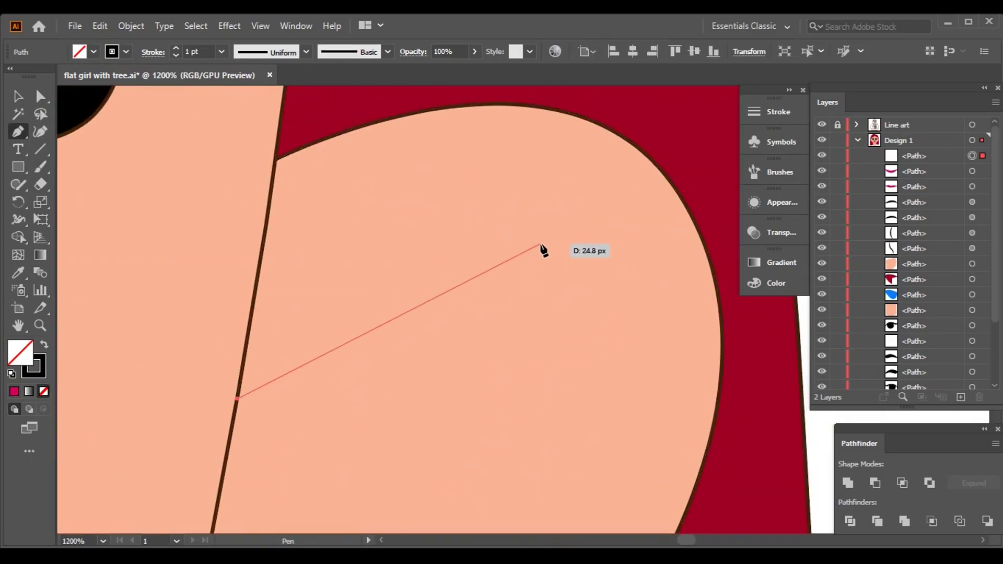
{"action": "left_click_drag", "start_coordinate": [726, 254], "coordinate": [719, 253]}
{"action": "key", "text": "v"}
{"action": "key", "text": "ctrl+minus"}
{"action": "key", "text": "ctrl+minus"}
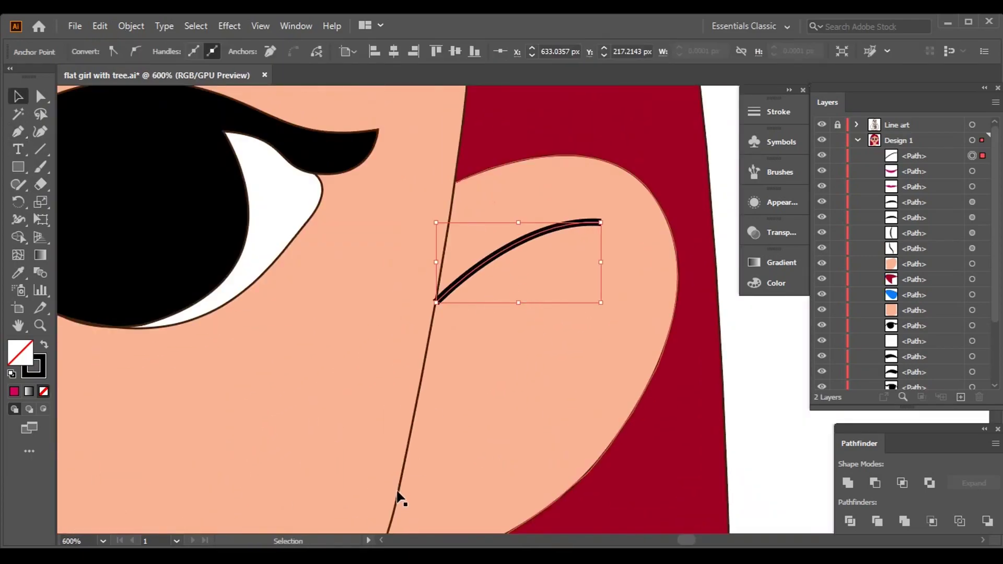
Draw the curved lower fold in the right ear and give both ear lines a width profile tapered at both ends.
{"action": "left_click", "coordinate": [403, 446]}
{"action": "key", "text": "ctrl+minus"}
{"action": "left_click_drag", "start_coordinate": [639, 314], "coordinate": [654, 281]}
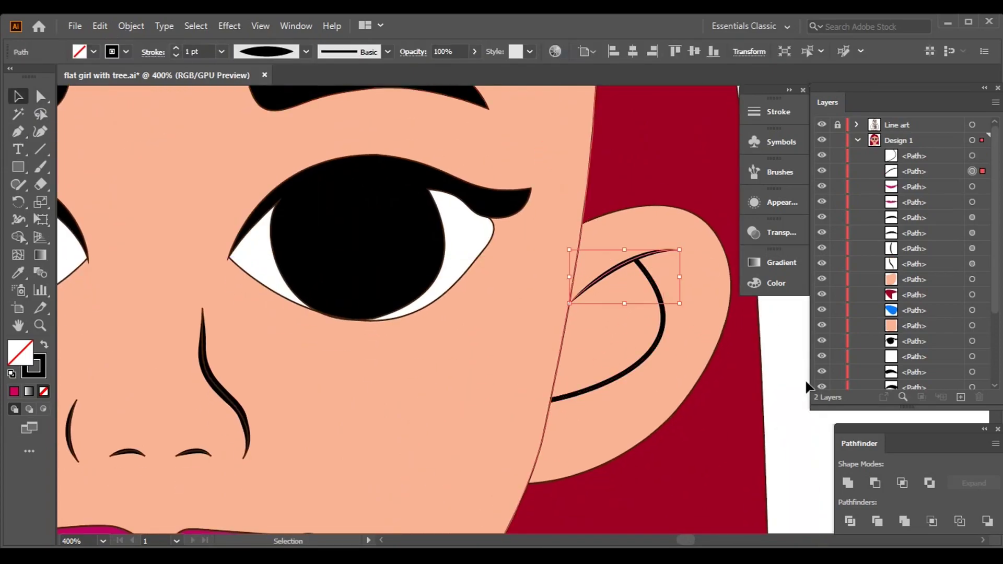
{"action": "key", "text": "ctrl+minus"}
{"action": "left_click", "coordinate": [791, 392]}
{"action": "key", "text": "ctrl+1"}
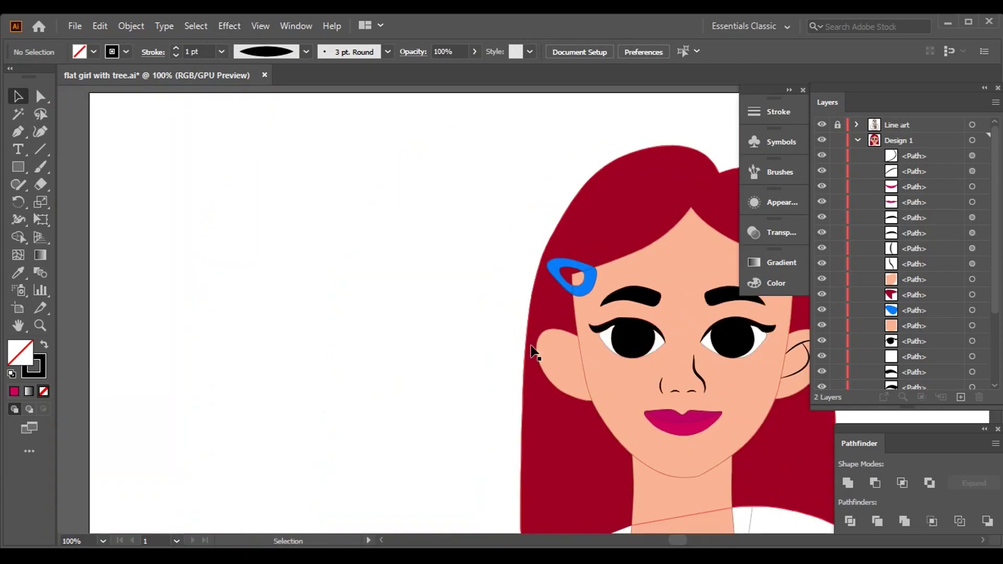
Draw the upper inner curve of the left ear as an unfilled path with a 1 pt black stroke.
{"action": "scroll", "coordinate": [555, 291], "scroll_direction": "up", "scroll_amount": 10}
{"action": "left_click_drag", "start_coordinate": [661, 403], "coordinate": [529, 226]}
{"action": "left_click_drag", "start_coordinate": [594, 314], "coordinate": [674, 463]}
{"action": "key", "text": "ctrl+minus"}
{"action": "key", "text": "ctrl+minus"}
{"action": "left_click", "coordinate": [96, 190], "text": "ctrl"}
{"action": "left_click_drag", "start_coordinate": [600, 350], "coordinate": [642, 350]}
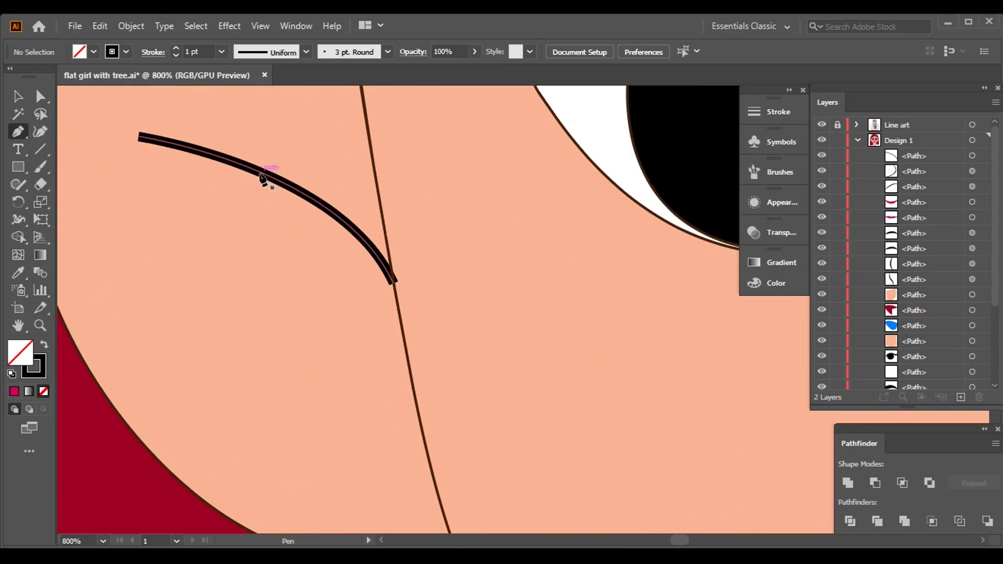
Draw the curved lower fold in the left ear, taper both left ear lines at both ends, and deselect them.
{"action": "left_click_drag", "start_coordinate": [419, 436], "coordinate": [440, 368]}
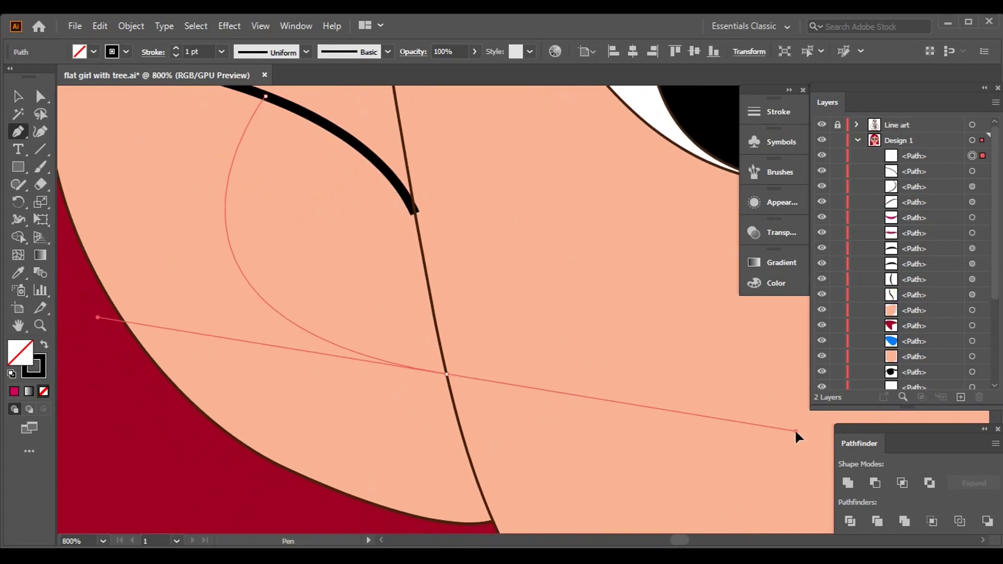
{"action": "left_click_drag", "start_coordinate": [801, 426], "coordinate": [800, 426]}
{"action": "key", "text": "v"}
{"action": "key", "text": "ctrl+minus"}
{"action": "key", "text": "ctrl+minus"}
{"action": "key", "text": "ctrl+minus"}
{"action": "key", "text": "ctrl+shift+a"}
{"action": "key", "text": "ctrl+shift+a"}
{"action": "key", "text": "ctrl+0"}
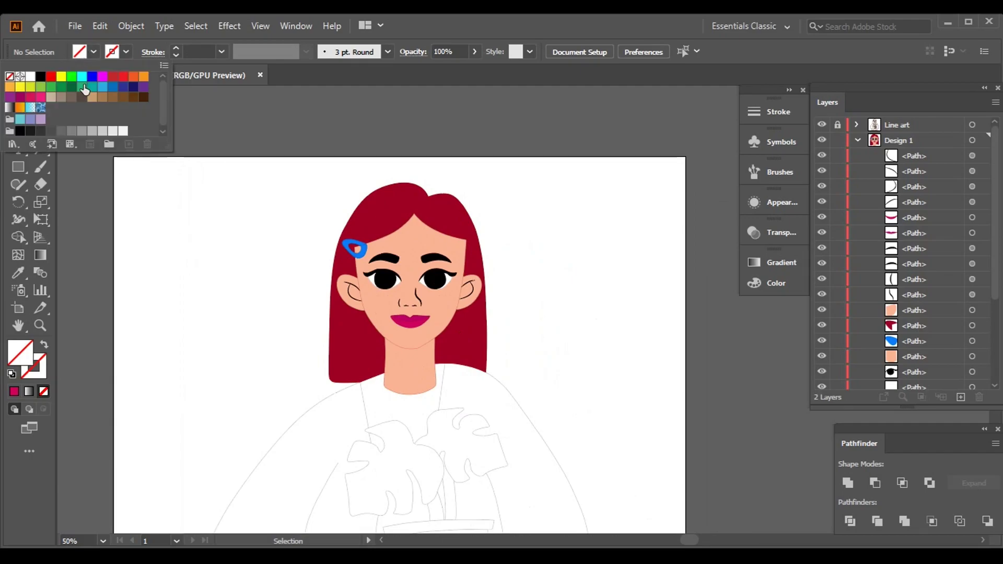
Set a dark green fill without a stroke and start the left sleeve shape at the shoulder seam beside the hair.
{"action": "left_click", "coordinate": [51, 87]}
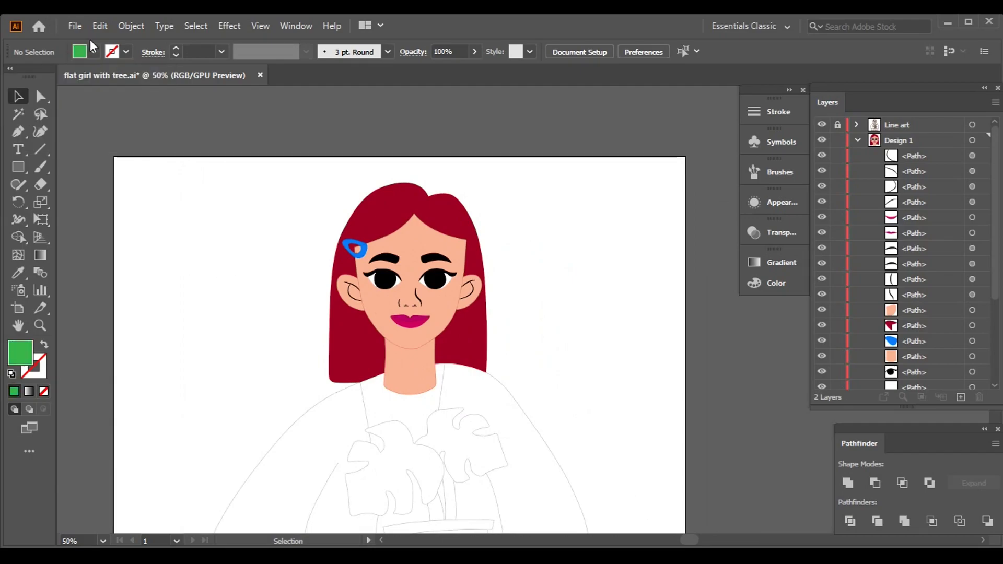
{"action": "scroll", "coordinate": [350, 410], "scroll_direction": "up", "scroll_amount": 10}
{"action": "left_click", "coordinate": [629, 303]}
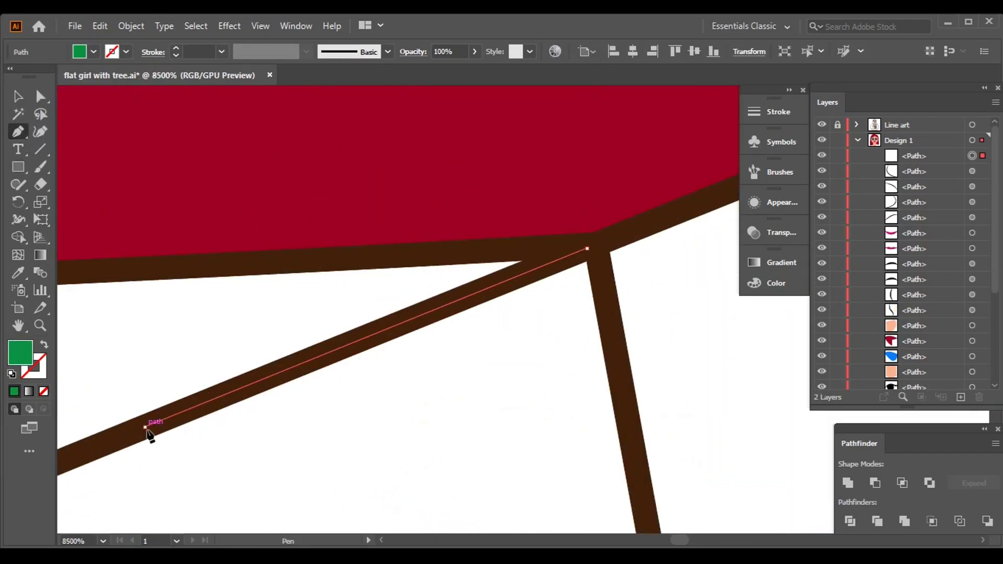
{"action": "scroll", "coordinate": [148, 430], "scroll_direction": "up", "scroll_amount": 4}
{"action": "left_click", "coordinate": [722, 181]}
{"action": "scroll", "coordinate": [410, 293], "scroll_direction": "down", "scroll_amount": 1}
{"action": "left_click", "coordinate": [160, 483]}
{"action": "left_click_drag", "start_coordinate": [161, 482], "coordinate": [687, 126]}
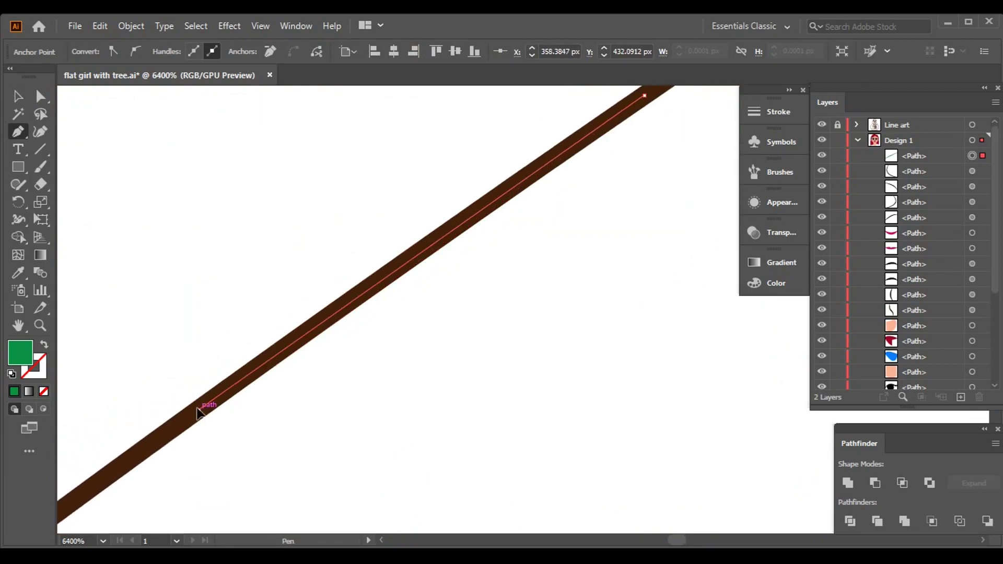
Trace the green sleeve shape down the outer line of the left upper arm.
{"action": "mouse_move", "coordinate": [261, 499]}
{"action": "left_mouse_down"}
{"action": "mouse_move", "coordinate": [688, 60]}
{"action": "mouse_move", "coordinate": [262, 465]}
{"action": "mouse_move", "coordinate": [164, 421]}
{"action": "mouse_move", "coordinate": [565, 68]}
{"action": "left_mouse_up"}
{"action": "left_click", "coordinate": [156, 504]}
{"action": "mouse_move", "coordinate": [126, 510]}
{"action": "left_mouse_down"}
{"action": "mouse_move", "coordinate": [530, 152]}
{"action": "mouse_move", "coordinate": [179, 470]}
{"action": "mouse_move", "coordinate": [343, 216]}
{"action": "left_mouse_up"}
{"action": "mouse_move", "coordinate": [85, 536]}
{"action": "left_mouse_down"}
{"action": "mouse_move", "coordinate": [180, 419]}
{"action": "mouse_move", "coordinate": [123, 519]}
{"action": "mouse_move", "coordinate": [148, 511]}
{"action": "left_mouse_up"}
{"action": "scroll", "coordinate": [237, 408], "scroll_direction": "down", "scroll_amount": 3}
{"action": "scroll", "coordinate": [244, 387], "scroll_direction": "left", "scroll_amount": 5}
{"action": "scroll", "coordinate": [295, 459], "scroll_direction": "down", "scroll_amount": 2}
{"action": "scroll", "coordinate": [286, 423], "scroll_direction": "up", "scroll_amount": 2}
{"action": "scroll", "coordinate": [307, 500], "scroll_direction": "down", "scroll_amount": 2}
{"action": "scroll", "coordinate": [310, 479], "scroll_direction": "down", "scroll_amount": 2}
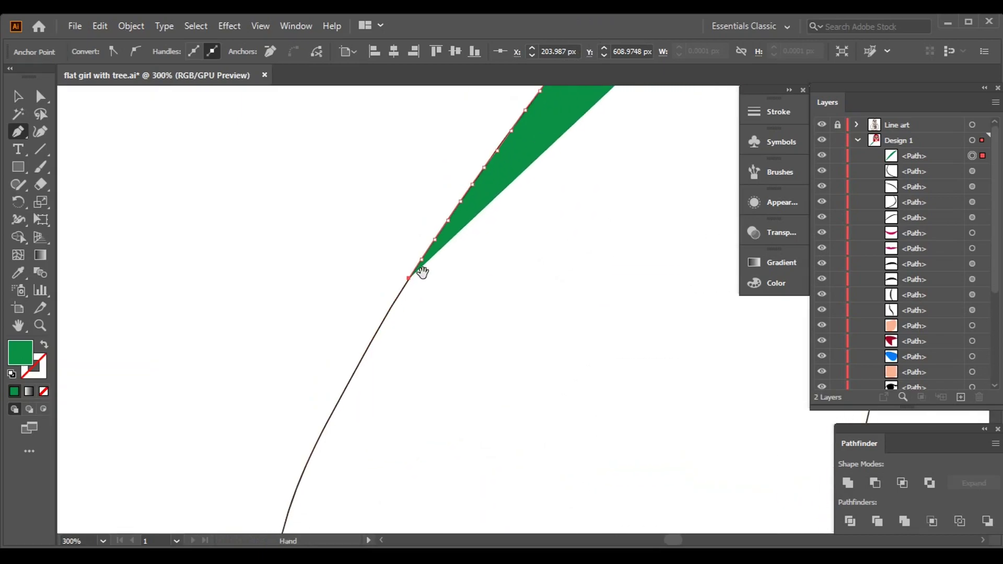
Trace the green sleeve shape around the outer elbow and along the start of the lower arm curve.
{"action": "scroll", "coordinate": [320, 376], "scroll_direction": "up", "scroll_amount": 3}
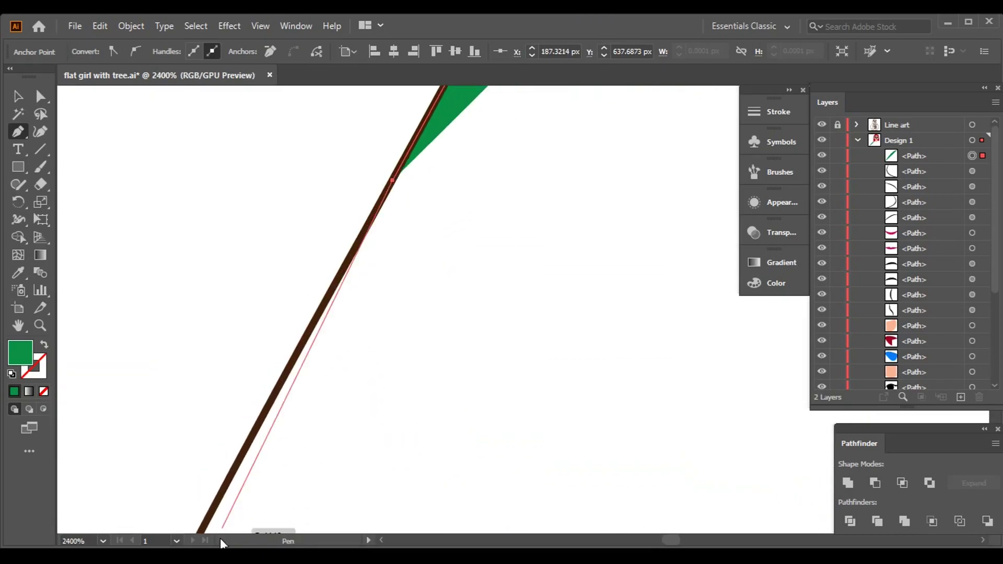
{"action": "left_click_drag", "start_coordinate": [240, 468], "coordinate": [246, 418]}
{"action": "scroll", "coordinate": [245, 418], "scroll_direction": "down", "scroll_amount": 5}
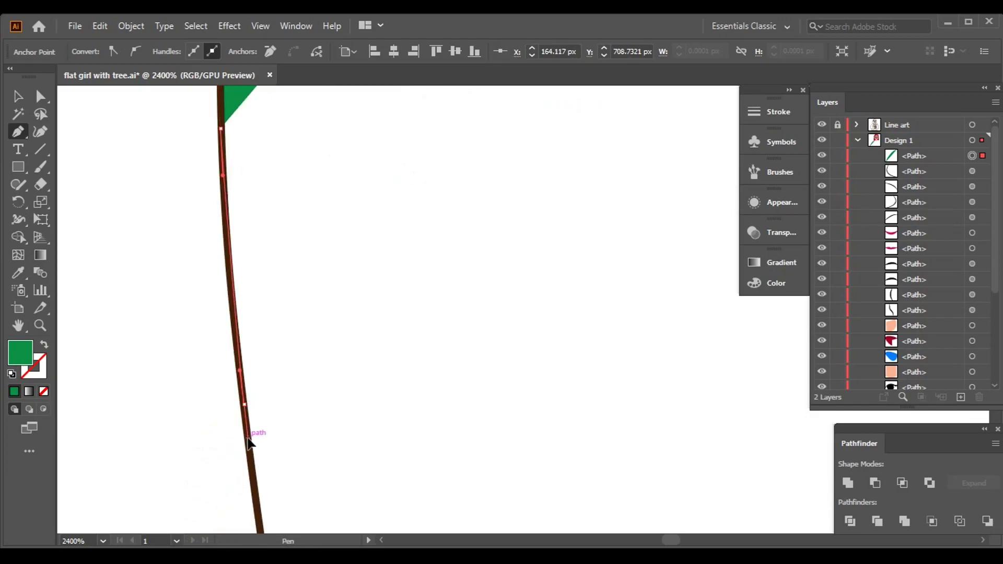
{"action": "left_click_drag", "start_coordinate": [299, 371], "coordinate": [306, 368]}
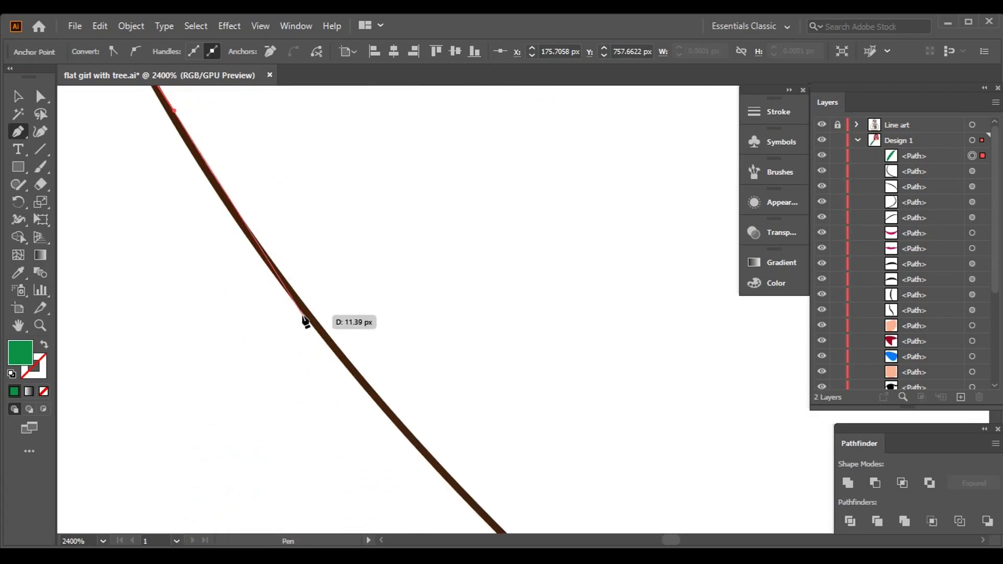
{"action": "left_click_drag", "start_coordinate": [304, 322], "coordinate": [305, 323]}
{"action": "scroll", "coordinate": [358, 355], "scroll_direction": "down", "scroll_amount": 11}
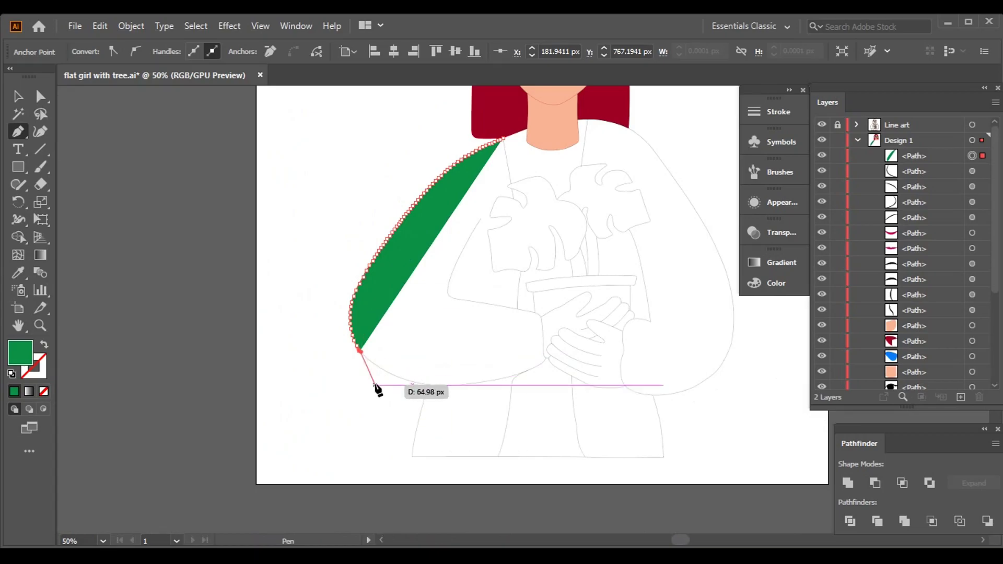
Continue the green shape along the sleeve's underside and onto the outer side line of the jacket's lower panel.
{"action": "scroll", "coordinate": [377, 389], "scroll_direction": "up", "scroll_amount": 12}
{"action": "left_click_drag", "start_coordinate": [381, 244], "coordinate": [435, 295]}
{"action": "left_click_drag", "start_coordinate": [580, 480], "coordinate": [503, 25]}
{"action": "scroll", "coordinate": [520, 418], "scroll_direction": "down", "scroll_amount": 15}
{"action": "scroll", "coordinate": [514, 431], "scroll_direction": "up", "scroll_amount": 15}
{"action": "left_click_drag", "start_coordinate": [360, 460], "coordinate": [235, 482]}
{"action": "scroll", "coordinate": [343, 520], "scroll_direction": "down", "scroll_amount": 4}
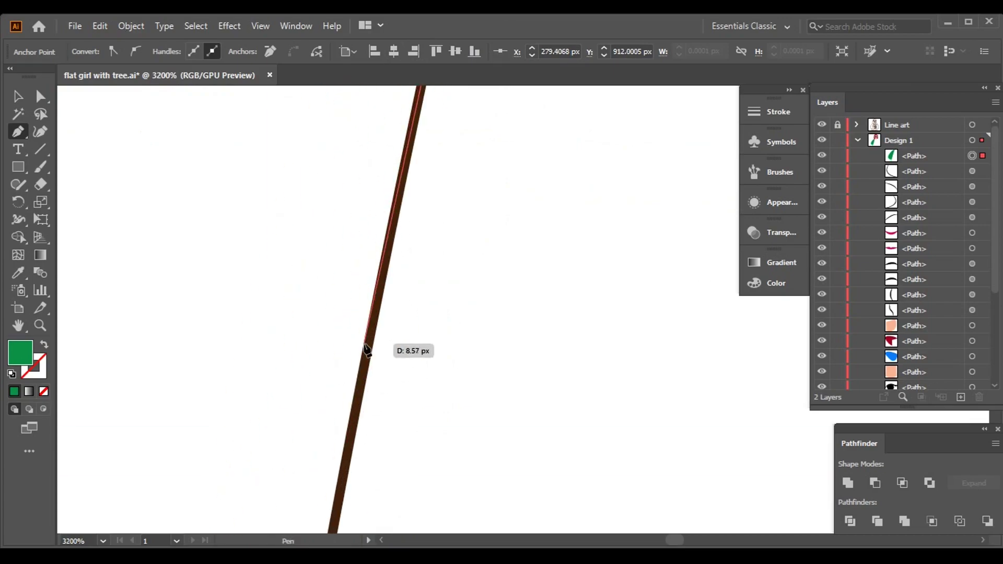
Trace the green shape down to the jacket hem, across it, and up the lower panel's inner edge.
{"action": "left_click_drag", "start_coordinate": [336, 510], "coordinate": [318, 458]}
{"action": "left_click_drag", "start_coordinate": [328, 515], "coordinate": [694, 421]}
{"action": "left_click_drag", "start_coordinate": [416, 437], "coordinate": [522, 186]}
{"action": "left_click_drag", "start_coordinate": [460, 251], "coordinate": [490, 155]}
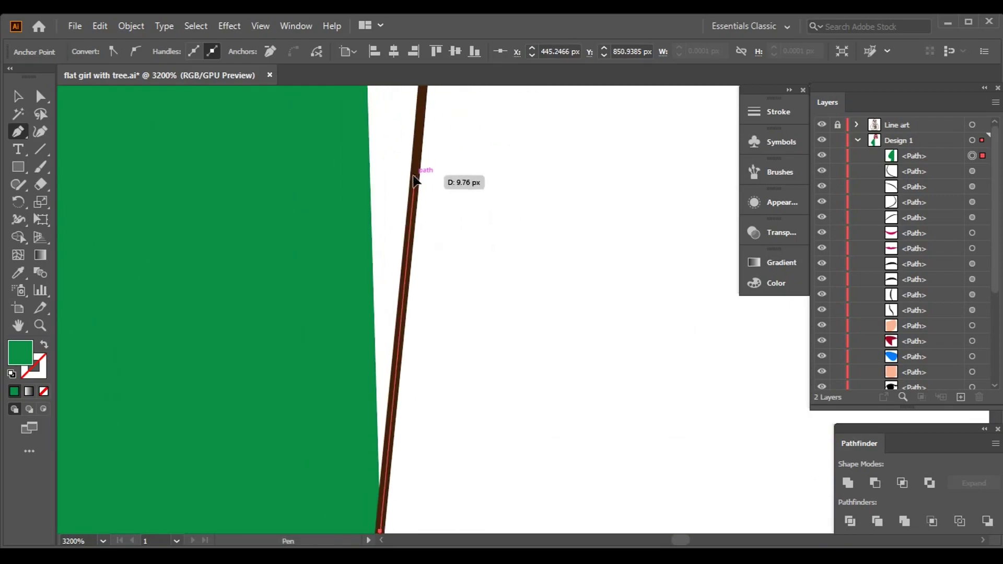
Trace the green shape from the top of the lower panel along the sleeve's underside toward the cuff.
{"action": "left_click_drag", "start_coordinate": [380, 242], "coordinate": [354, 371]}
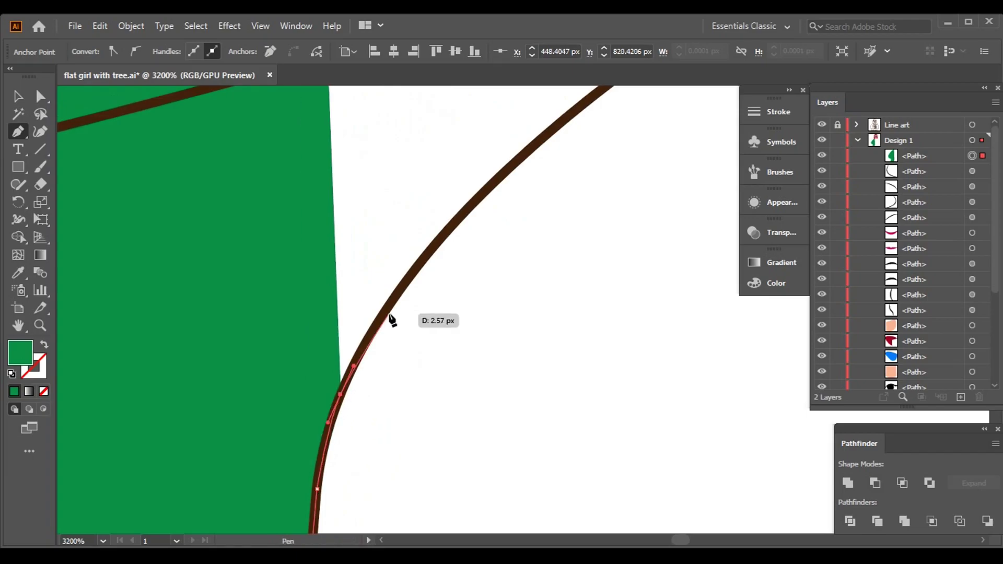
{"action": "left_click_drag", "start_coordinate": [385, 332], "coordinate": [399, 308]}
{"action": "scroll", "coordinate": [399, 309], "scroll_direction": "down", "scroll_amount": 10}
{"action": "scroll", "coordinate": [403, 314], "scroll_direction": "up", "scroll_amount": 20}
{"action": "left_click_drag", "start_coordinate": [407, 224], "coordinate": [497, 217]}
{"action": "scroll", "coordinate": [616, 206], "scroll_direction": "down", "scroll_amount": 3}
Trace the green shape up the cuff edge beside the hand.
{"action": "scroll", "coordinate": [497, 218], "scroll_direction": "down", "scroll_amount": 10}
{"action": "scroll", "coordinate": [492, 224], "scroll_direction": "up", "scroll_amount": 5}
{"action": "scroll", "coordinate": [481, 365], "scroll_direction": "down", "scroll_amount": 5}
{"action": "scroll", "coordinate": [489, 374], "scroll_direction": "up", "scroll_amount": 10}
{"action": "left_click_drag", "start_coordinate": [488, 374], "coordinate": [466, 343]}
{"action": "left_click_drag", "start_coordinate": [468, 239], "coordinate": [539, 192]}
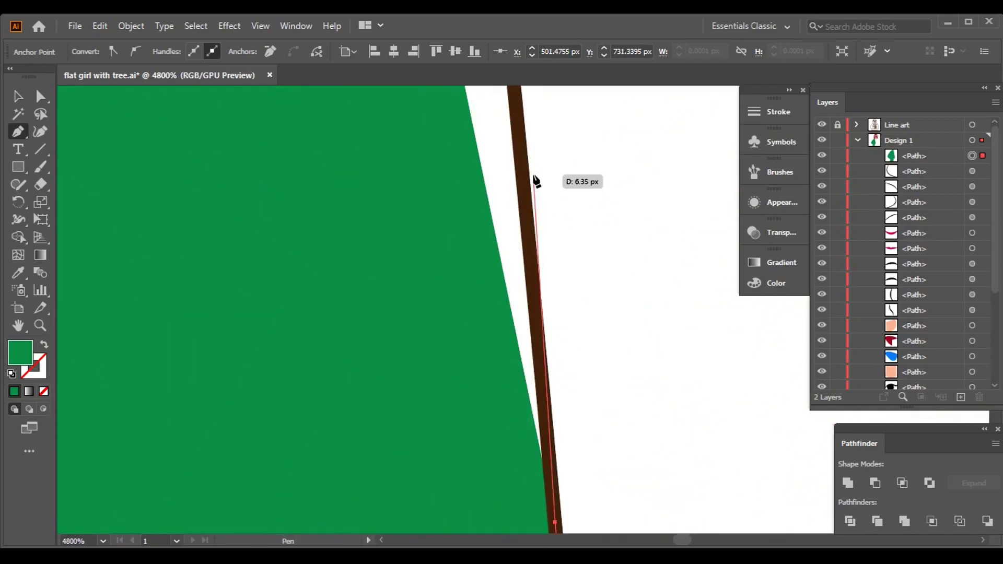
Trace the green shape over the top of the cuff and onto the jacket's front edge at the leaf.
{"action": "scroll", "coordinate": [578, 303], "scroll_direction": "down", "scroll_amount": 15}
{"action": "left_click_drag", "start_coordinate": [524, 145], "coordinate": [334, 185]}
{"action": "scroll", "coordinate": [527, 413], "scroll_direction": "up", "scroll_amount": 15}
{"action": "scroll", "coordinate": [249, 301], "scroll_direction": "down", "scroll_amount": 10}
{"action": "scroll", "coordinate": [177, 261], "scroll_direction": "up", "scroll_amount": 5}
{"action": "scroll", "coordinate": [485, 337], "scroll_direction": "up", "scroll_amount": 5}
{"action": "left_click_drag", "start_coordinate": [299, 430], "coordinate": [484, 406]}
{"action": "scroll", "coordinate": [246, 161], "scroll_direction": "down", "scroll_amount": 10}
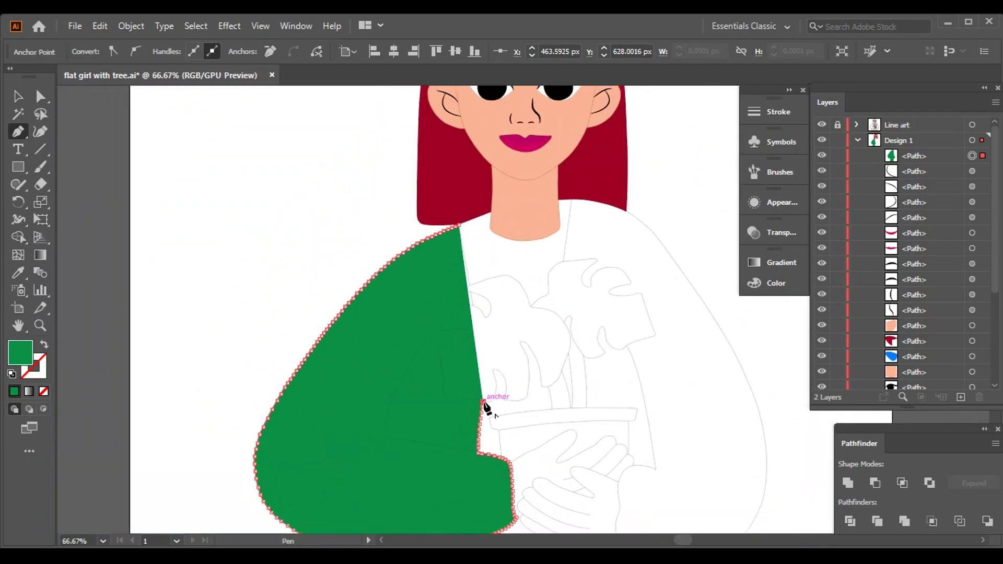
Trace the jacket's front edge up past the leaves and close the green shape at the shoulder seam.
{"action": "scroll", "coordinate": [429, 277], "scroll_direction": "up", "scroll_amount": 5}
{"action": "left_click_drag", "start_coordinate": [429, 277], "coordinate": [584, 470]}
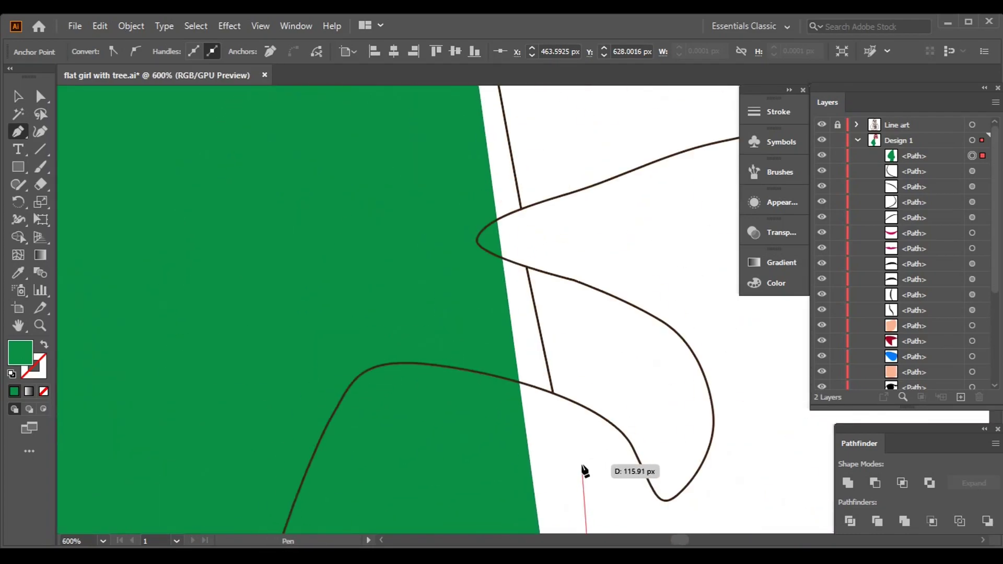
{"action": "scroll", "coordinate": [555, 414], "scroll_direction": "up", "scroll_amount": 3}
{"action": "left_click_drag", "start_coordinate": [555, 413], "coordinate": [533, 193]}
{"action": "mouse_move", "coordinate": [514, 107]}
{"action": "left_mouse_down"}
{"action": "mouse_move", "coordinate": [534, 150]}
{"action": "mouse_move", "coordinate": [482, 146]}
{"action": "mouse_move", "coordinate": [555, 371]}
{"action": "left_mouse_up"}
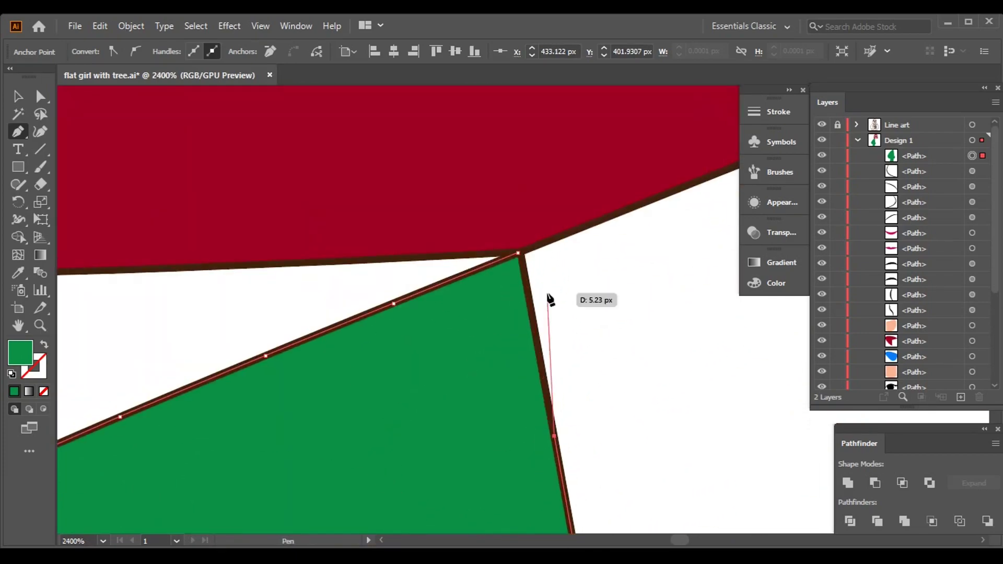
{"action": "key", "text": "ctrl+0"}
{"action": "key", "text": "v"}
Recolour the finished left jacket half from green to turquoise and deselect it.
{"action": "scroll", "coordinate": [393, 308], "scroll_direction": "up", "scroll_amount": 3}
{"action": "left_click", "coordinate": [292, 313]}
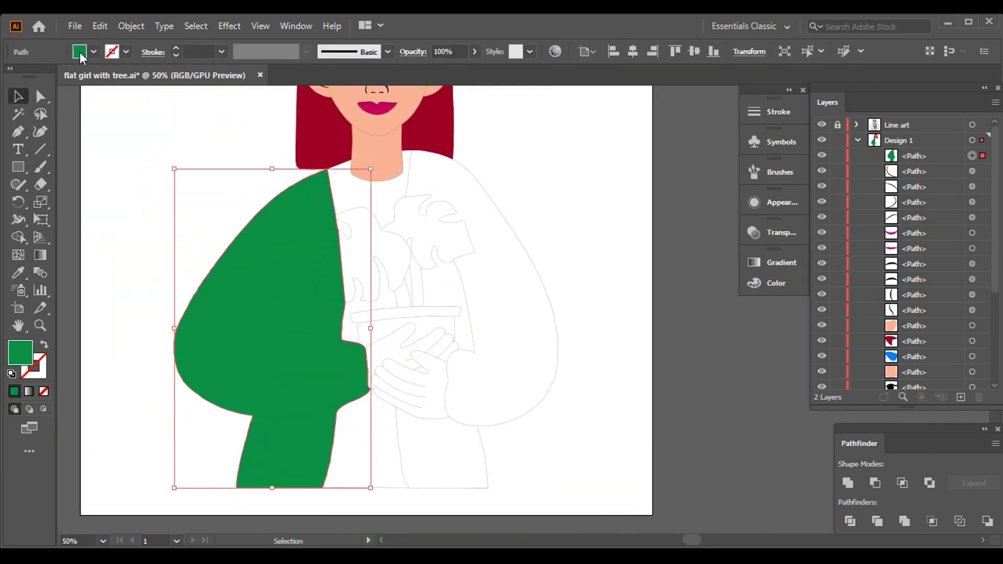
{"action": "left_click", "coordinate": [93, 52]}
{"action": "left_click", "coordinate": [82, 76]}
{"action": "left_click", "coordinate": [776, 283]}
{"action": "left_click_drag", "start_coordinate": [688, 305], "coordinate": [676, 304]}
{"action": "key", "text": "ctrl+shift+a"}
{"action": "left_click", "coordinate": [752, 283]}
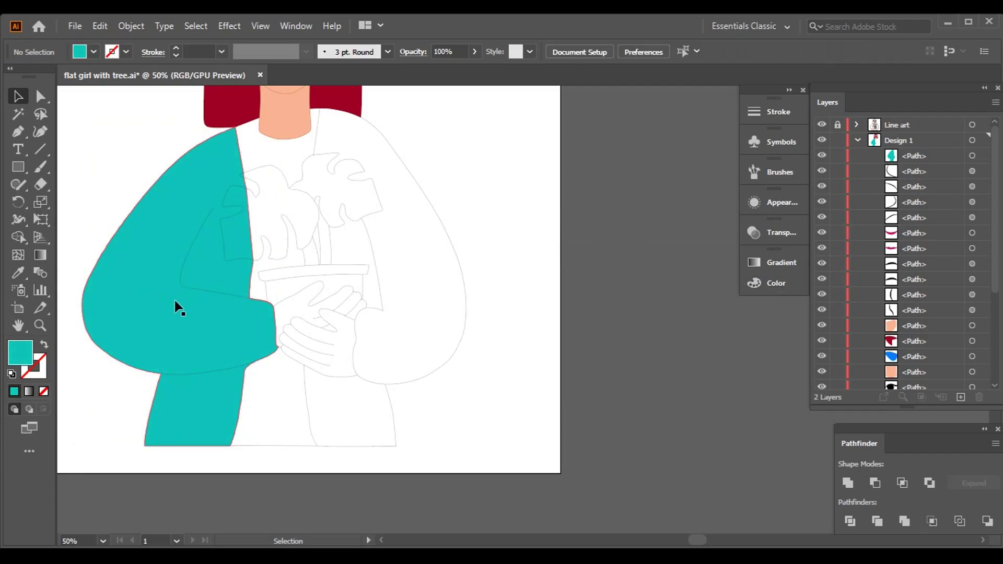
Start a turquoise shape for the right jacket half at the neckline and trace its front edge down to the leaf.
{"action": "left_click", "coordinate": [346, 135]}
{"action": "scroll", "coordinate": [346, 135], "scroll_direction": "up", "scroll_amount": 10}
{"action": "left_click_drag", "start_coordinate": [403, 197], "coordinate": [594, 168]}
{"action": "scroll", "coordinate": [595, 167], "scroll_direction": "down", "scroll_amount": 2}
{"action": "left_click", "coordinate": [569, 363]}
{"action": "scroll", "coordinate": [523, 413], "scroll_direction": "down", "scroll_amount": 6}
{"action": "scroll", "coordinate": [553, 278], "scroll_direction": "up", "scroll_amount": 1}
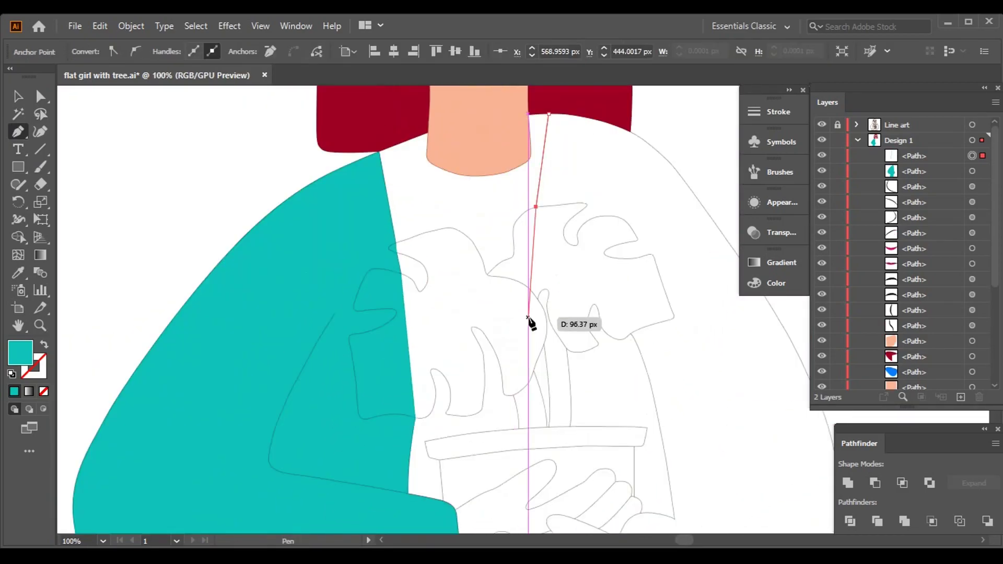
Trace the turquoise shape behind the leaf and down the plant stem to the pot rim.
{"action": "scroll", "coordinate": [534, 380], "scroll_direction": "up", "scroll_amount": 10}
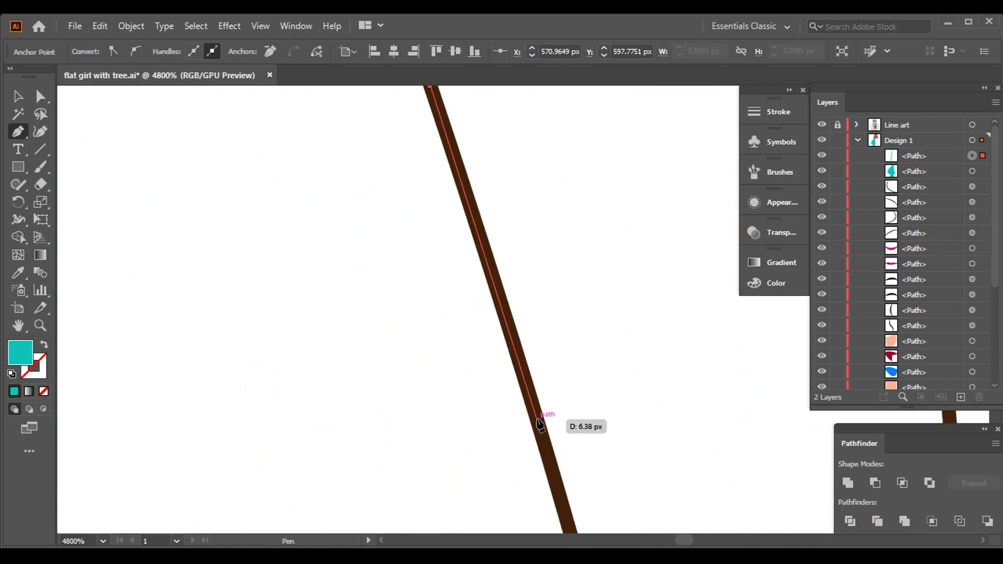
{"action": "scroll", "coordinate": [482, 424], "scroll_direction": "down", "scroll_amount": 5}
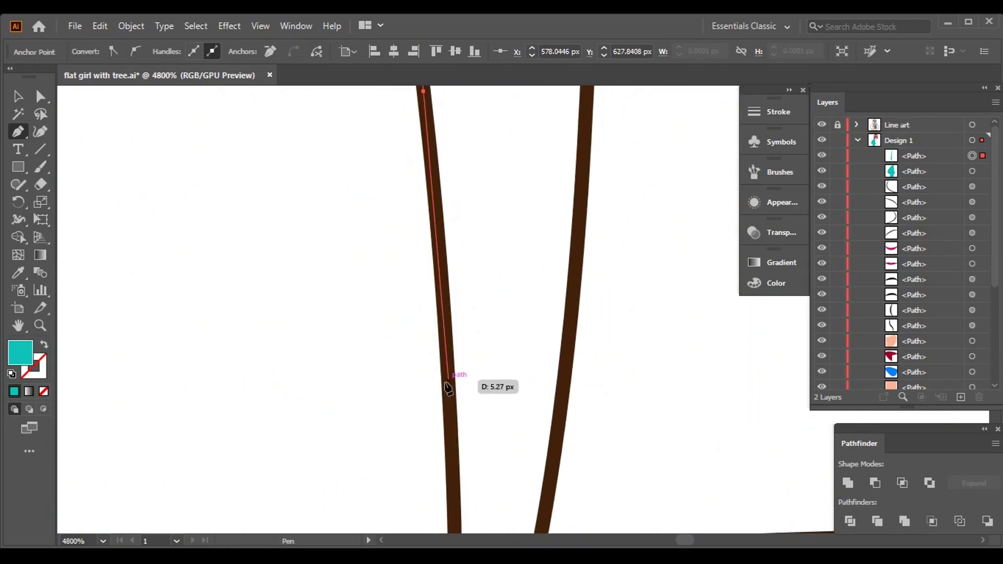
{"action": "left_click", "coordinate": [439, 387]}
{"action": "scroll", "coordinate": [438, 387], "scroll_direction": "down", "scroll_amount": 1}
{"action": "scroll", "coordinate": [457, 343], "scroll_direction": "down", "scroll_amount": 10}
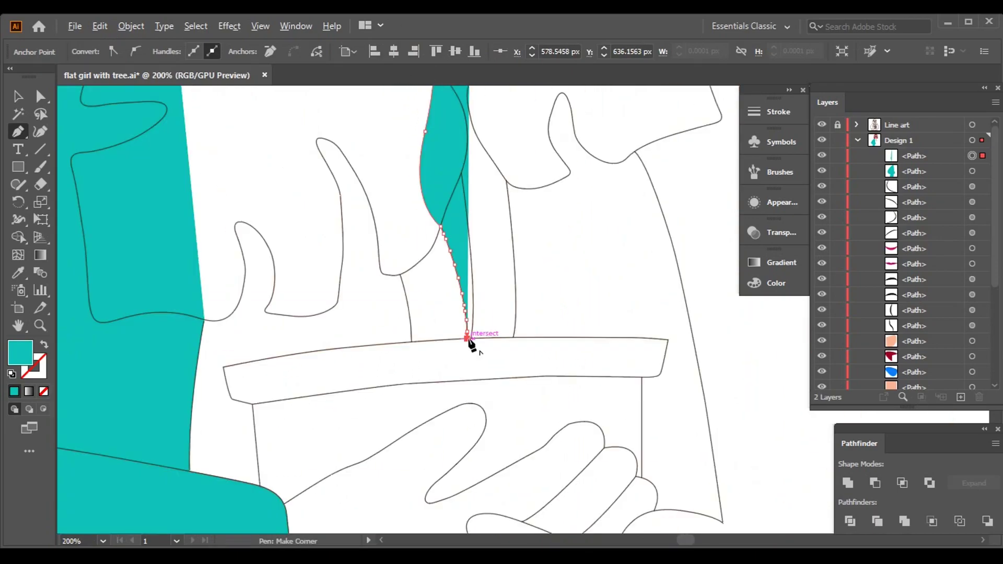
Continue the turquoise shape from the pot rim past the hands and down the jacket's front edge.
{"action": "scroll", "coordinate": [471, 340], "scroll_direction": "up", "scroll_amount": 8}
{"action": "left_click", "coordinate": [449, 209]}
{"action": "scroll", "coordinate": [470, 458], "scroll_direction": "down", "scroll_amount": 3}
{"action": "scroll", "coordinate": [415, 419], "scroll_direction": "up", "scroll_amount": 1}
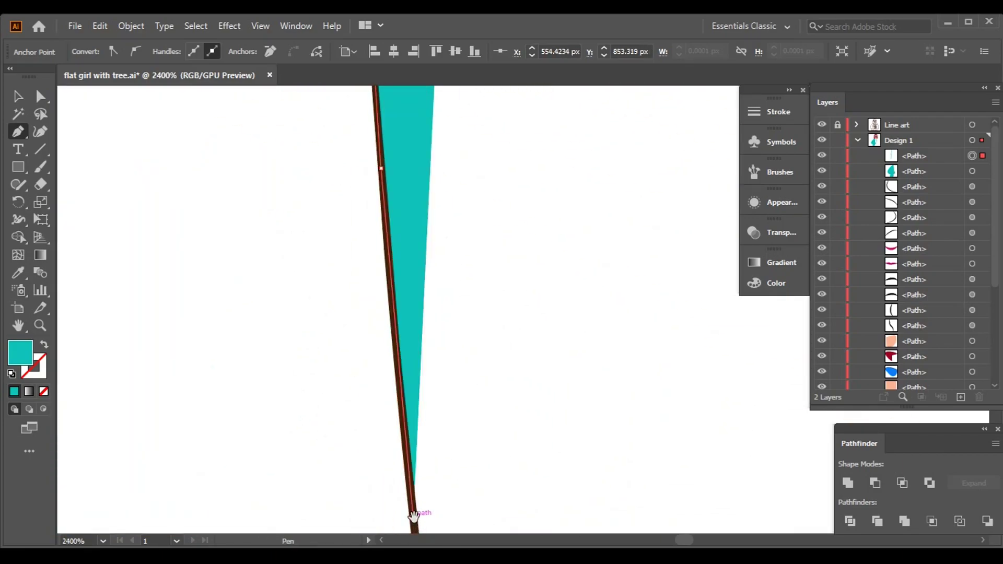
{"action": "left_click", "coordinate": [407, 469]}
{"action": "scroll", "coordinate": [418, 418], "scroll_direction": "down", "scroll_amount": 2}
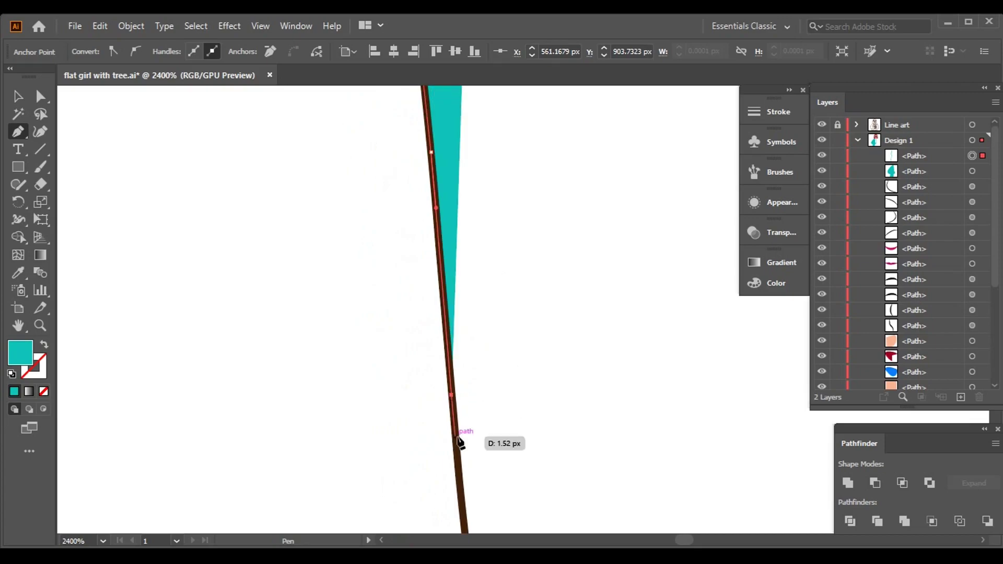
Trace the turquoise shape along the curved lower front edge to the corner of the hem.
{"action": "scroll", "coordinate": [426, 374], "scroll_direction": "down", "scroll_amount": 3}
{"action": "left_click", "coordinate": [416, 315]}
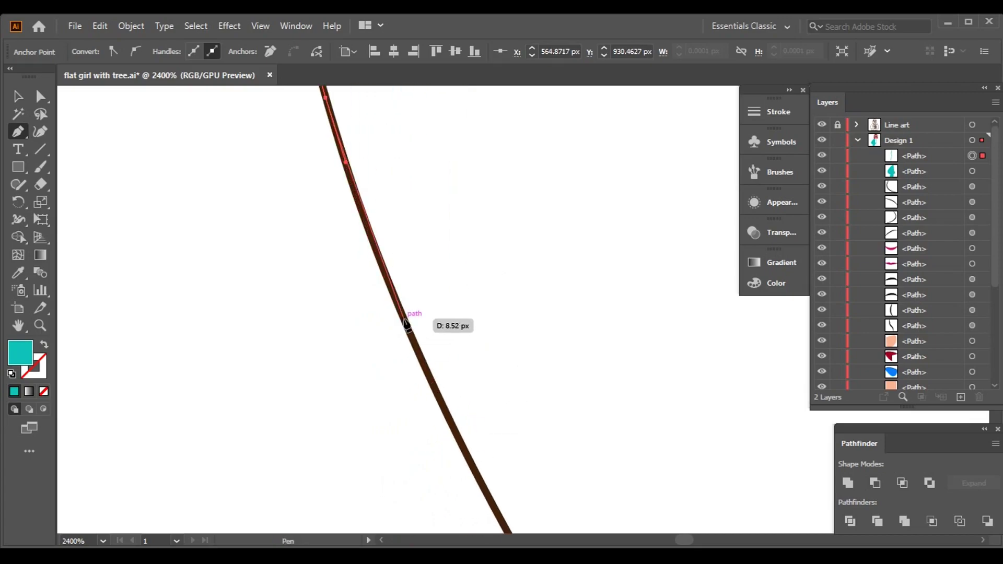
{"action": "scroll", "coordinate": [417, 315], "scroll_direction": "down", "scroll_amount": 3}
{"action": "left_click", "coordinate": [365, 306]}
{"action": "left_click", "coordinate": [422, 398]}
Trace the turquoise shape along the jacket's bottom hem to the outer corner.
{"action": "left_click_drag", "start_coordinate": [729, 415], "coordinate": [408, 362]}
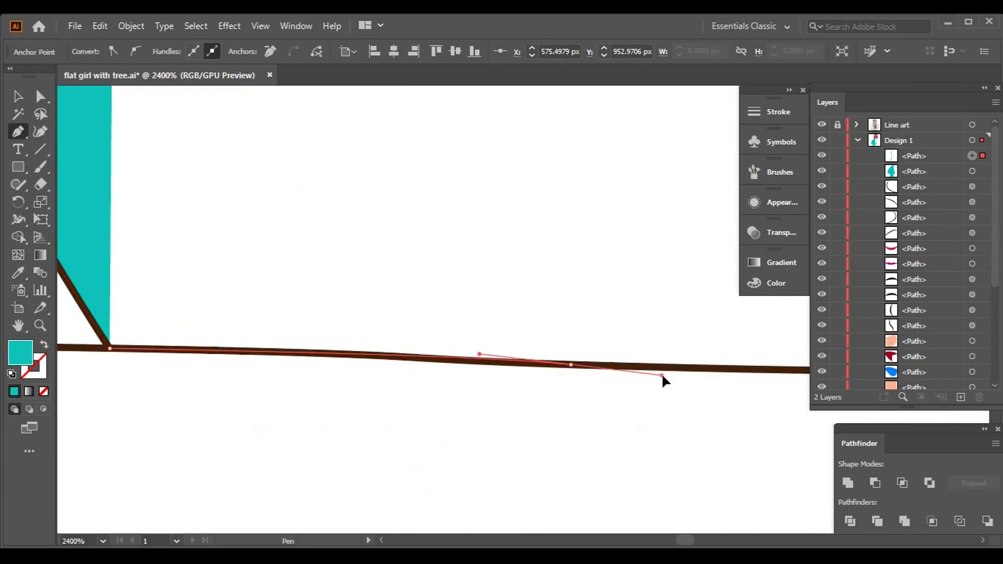
{"action": "left_click_drag", "start_coordinate": [662, 376], "coordinate": [318, 366]}
{"action": "left_click", "coordinate": [732, 368]}
{"action": "scroll", "coordinate": [724, 370], "scroll_direction": "right", "scroll_amount": 1}
{"action": "scroll", "coordinate": [331, 392], "scroll_direction": "left", "scroll_amount": 2}
{"action": "scroll", "coordinate": [664, 376], "scroll_direction": "right", "scroll_amount": 3}
{"action": "scroll", "coordinate": [574, 376], "scroll_direction": "right", "scroll_amount": 8}
{"action": "left_click", "coordinate": [552, 376]}
Trace the turquoise shape up the outer side of the lower panel to the underside of the right sleeve.
{"action": "scroll", "coordinate": [575, 376], "scroll_direction": "up", "scroll_amount": 10}
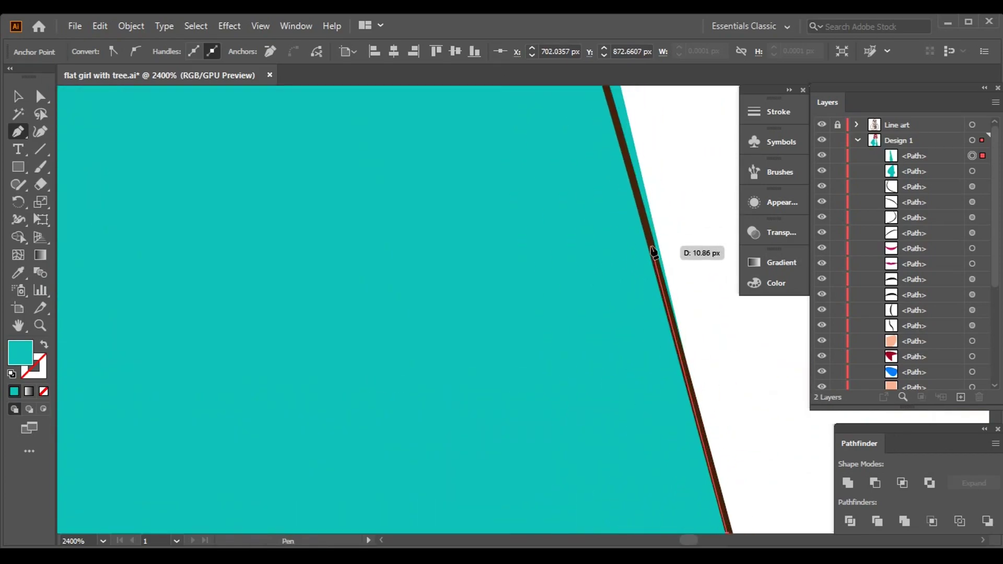
{"action": "key", "text": "ctrl+1"}
{"action": "left_click_drag", "start_coordinate": [644, 441], "coordinate": [635, 351]}
{"action": "scroll", "coordinate": [636, 356], "scroll_direction": "up", "scroll_amount": 10}
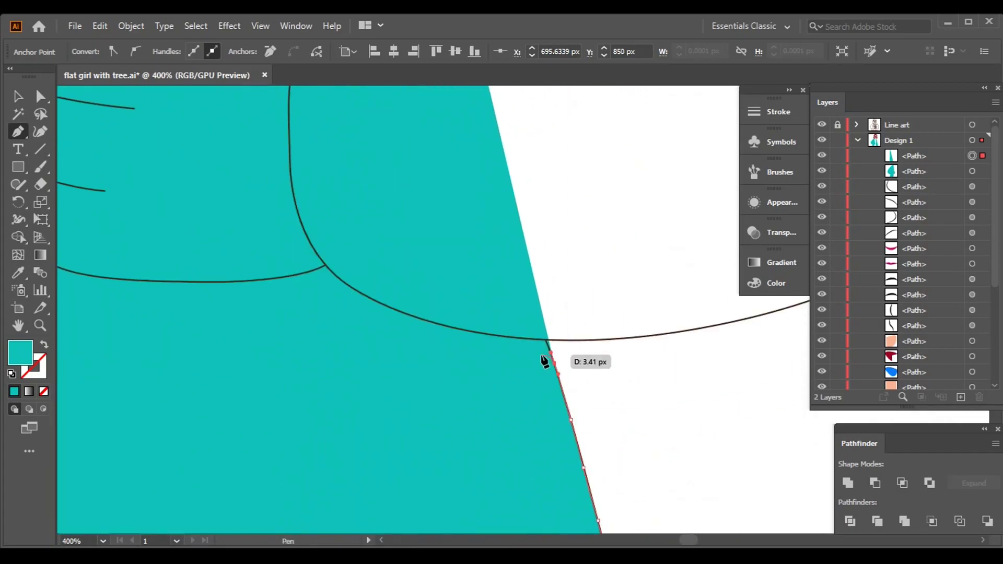
Trace the turquoise shape around the right sleeve's underside and elbow and up the outer arm.
{"action": "left_click_drag", "start_coordinate": [573, 375], "coordinate": [542, 147]}
{"action": "key", "text": "ctrl+minus"}
{"action": "left_click_drag", "start_coordinate": [525, 426], "coordinate": [481, 113]}
{"action": "left_click_drag", "start_coordinate": [562, 198], "coordinate": [604, 226]}
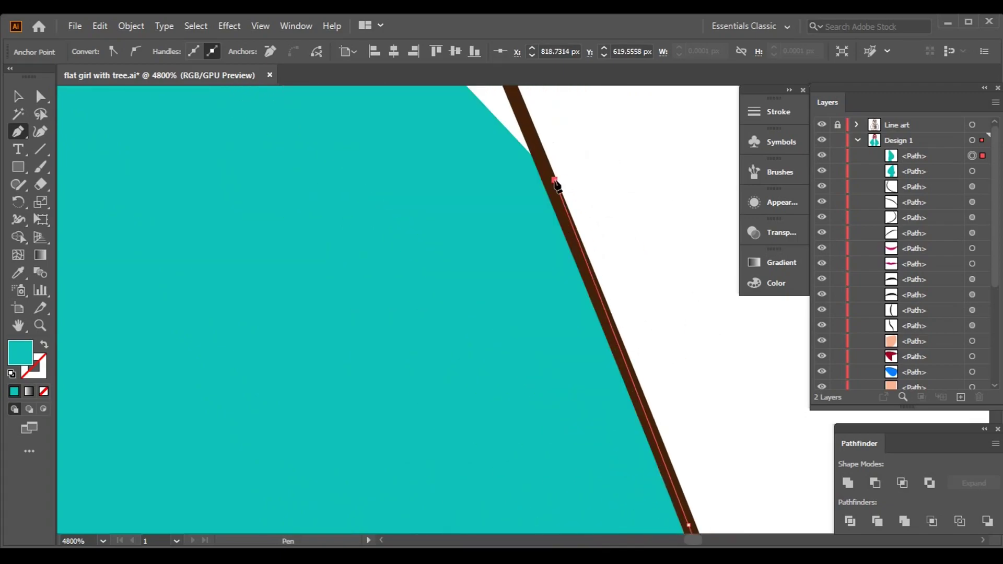
{"action": "left_click_drag", "start_coordinate": [485, 142], "coordinate": [693, 452]}
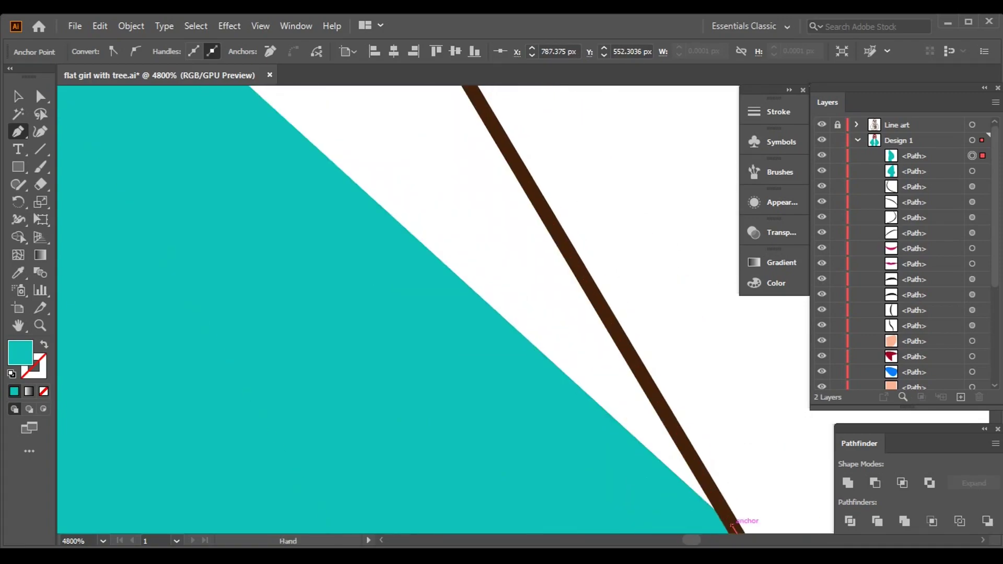
Trace the turquoise shape up the outer arm and over the right shoulder, and close it at the neckline.
{"action": "mouse_move", "coordinate": [567, 298]}
{"action": "left_mouse_down"}
{"action": "mouse_move", "coordinate": [556, 190]}
{"action": "mouse_move", "coordinate": [582, 250]}
{"action": "mouse_move", "coordinate": [692, 233]}
{"action": "mouse_move", "coordinate": [393, 159]}
{"action": "mouse_move", "coordinate": [688, 383]}
{"action": "left_mouse_up"}
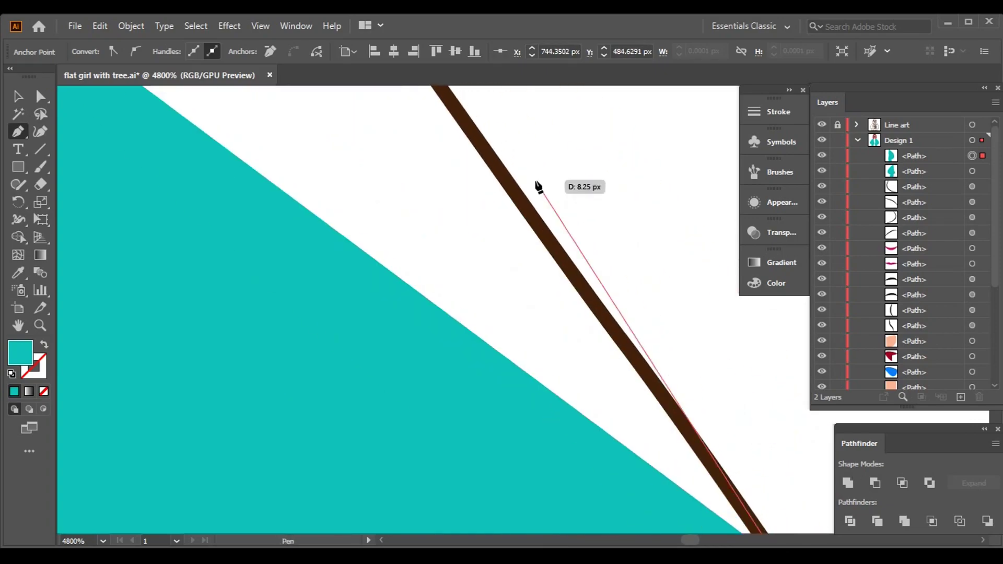
{"action": "mouse_move", "coordinate": [493, 180]}
{"action": "left_mouse_down"}
{"action": "mouse_move", "coordinate": [490, 231]}
{"action": "mouse_move", "coordinate": [497, 193]}
{"action": "mouse_move", "coordinate": [647, 360]}
{"action": "mouse_move", "coordinate": [481, 201]}
{"action": "mouse_move", "coordinate": [392, 174]}
{"action": "mouse_move", "coordinate": [755, 524]}
{"action": "left_mouse_up"}
{"action": "left_click_drag", "start_coordinate": [405, 126], "coordinate": [807, 308]}
{"action": "scroll", "coordinate": [539, 359], "scroll_direction": "up", "scroll_amount": 4}
{"action": "scroll", "coordinate": [206, 271], "scroll_direction": "down", "scroll_amount": 2}
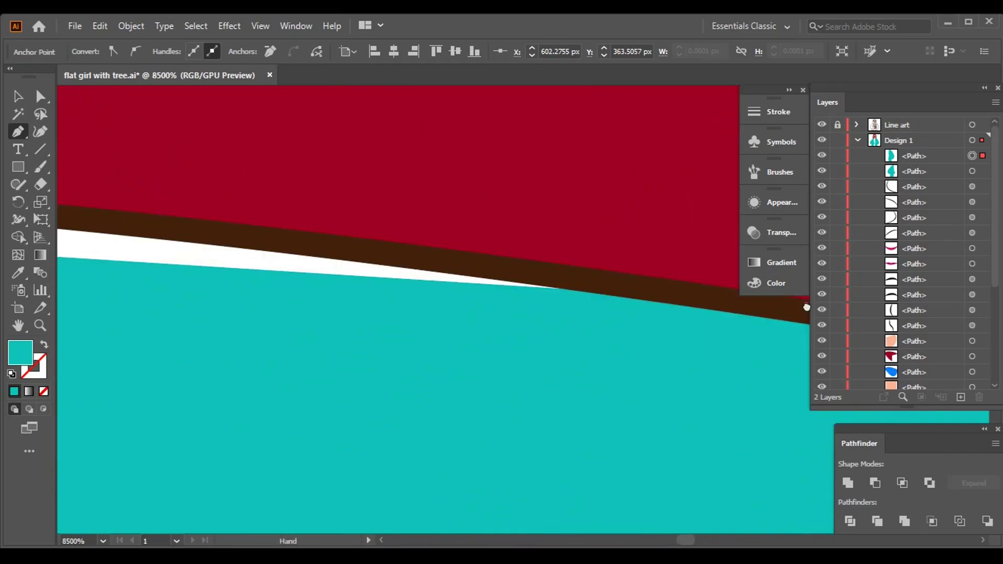
{"action": "left_click_drag", "start_coordinate": [132, 248], "coordinate": [556, 230]}
{"action": "scroll", "coordinate": [555, 230], "scroll_direction": "down", "scroll_amount": 10}
{"action": "key", "text": "v"}
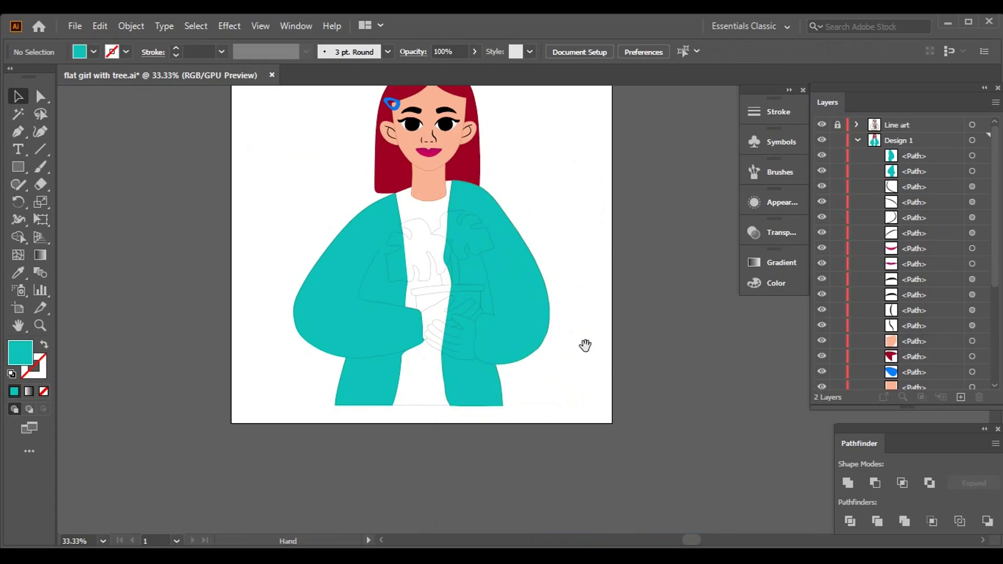
Set a dark green fill and start the right leaf shape at the notch where the two leaves meet.
{"action": "left_click_drag", "start_coordinate": [585, 343], "coordinate": [615, 364]}
{"action": "scroll", "coordinate": [490, 297], "scroll_direction": "up", "scroll_amount": 2}
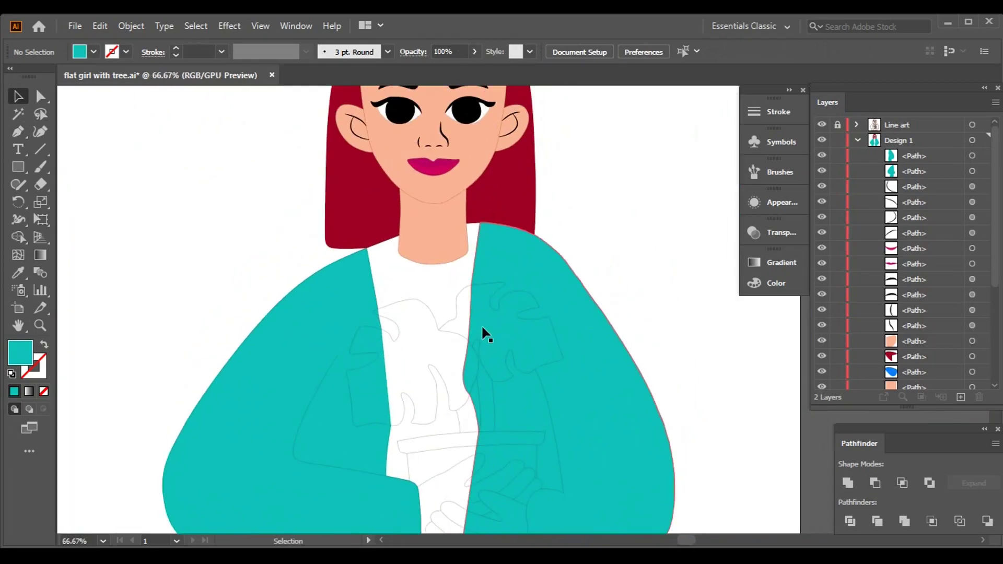
{"action": "scroll", "coordinate": [482, 308], "scroll_direction": "up", "scroll_amount": 3}
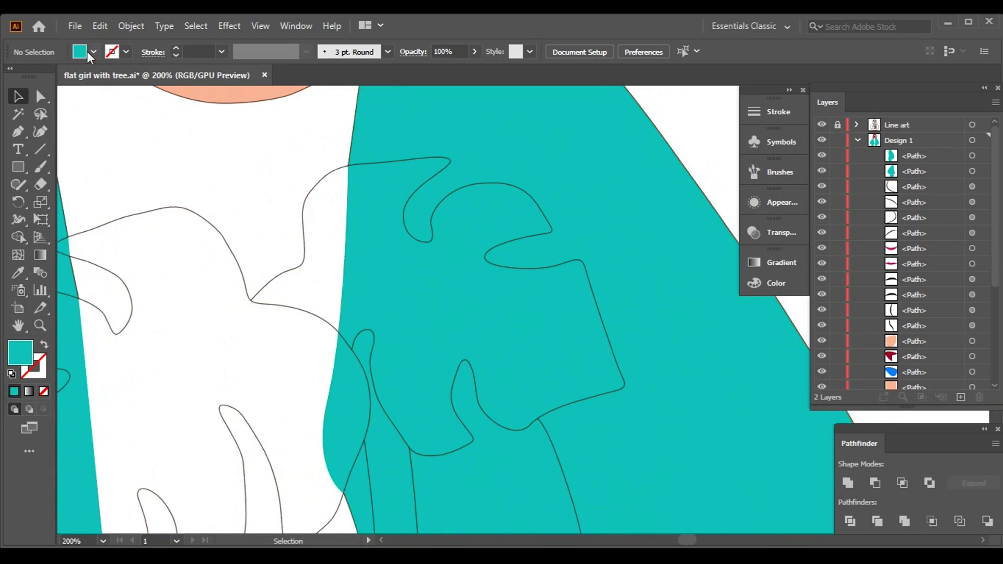
{"action": "left_click", "coordinate": [262, 289]}
{"action": "scroll", "coordinate": [263, 289], "scroll_direction": "up", "scroll_amount": 10}
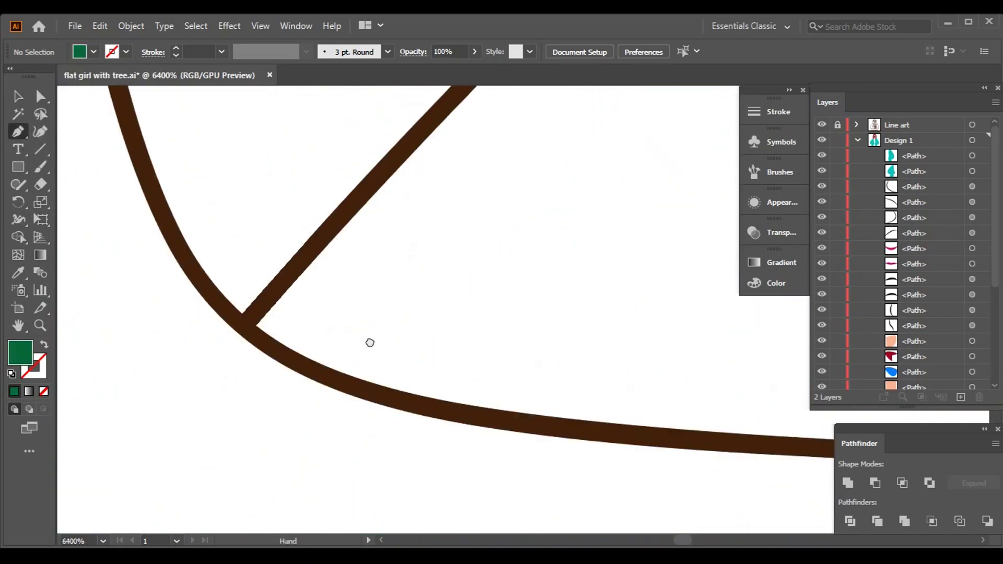
{"action": "scroll", "coordinate": [348, 351], "scroll_direction": "down", "scroll_amount": 3}
{"action": "scroll", "coordinate": [349, 351], "scroll_direction": "left", "scroll_amount": 3}
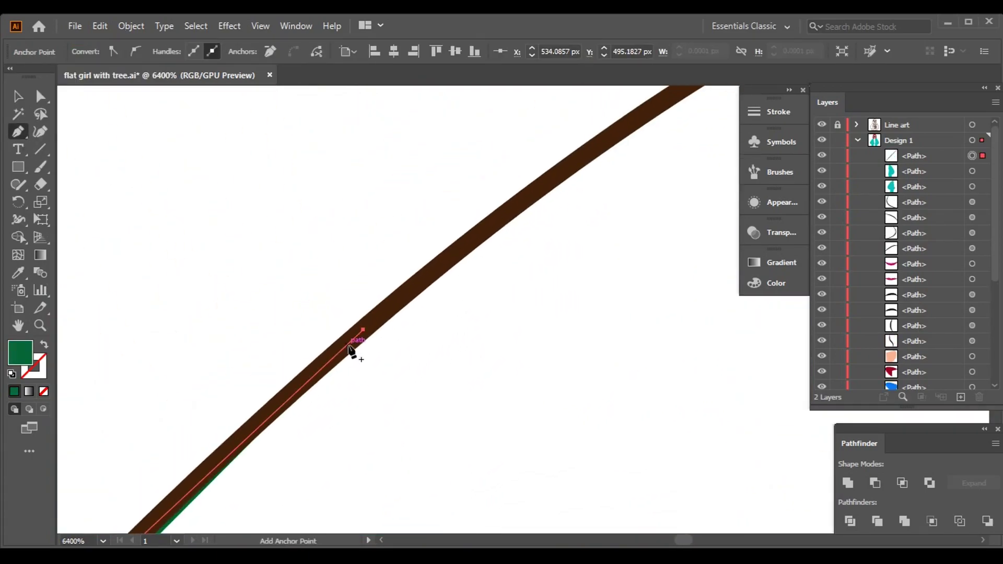
Trace the dark green leaf shape along its lower inner edge to the bend where it turns upward.
{"action": "left_click", "coordinate": [570, 165]}
{"action": "scroll", "coordinate": [460, 366], "scroll_direction": "up", "scroll_amount": 5}
{"action": "scroll", "coordinate": [461, 365], "scroll_direction": "right", "scroll_amount": 5}
{"action": "left_click", "coordinate": [500, 303]}
{"action": "scroll", "coordinate": [500, 303], "scroll_direction": "down", "scroll_amount": 5}
{"action": "scroll", "coordinate": [442, 426], "scroll_direction": "up", "scroll_amount": 5}
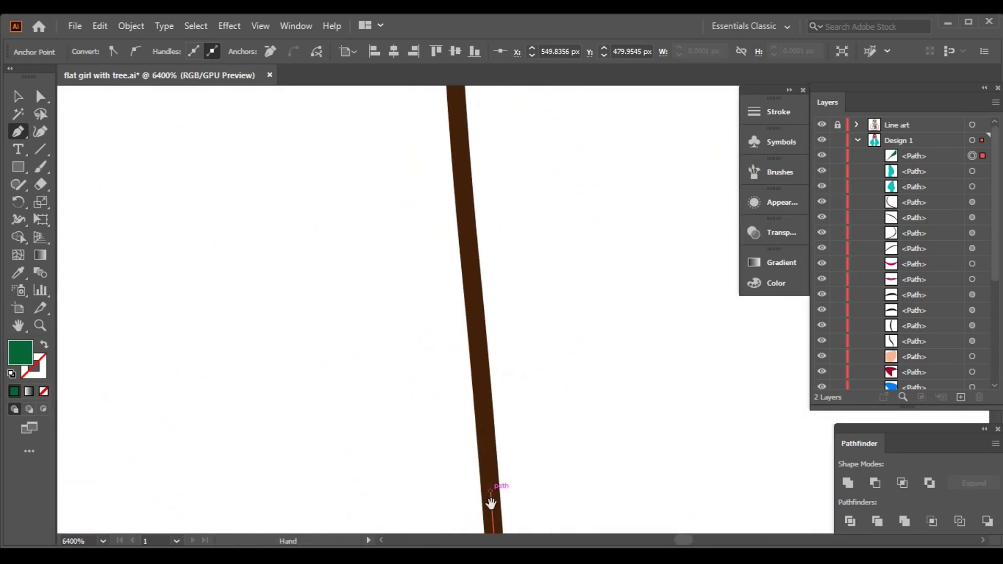
Trace the dark green leaf shape up its inner edge and over the curve onto the leaf's upper edge.
{"action": "left_click", "coordinate": [421, 281]}
{"action": "scroll", "coordinate": [413, 272], "scroll_direction": "up", "scroll_amount": 3}
{"action": "scroll", "coordinate": [413, 272], "scroll_direction": "right", "scroll_amount": 1}
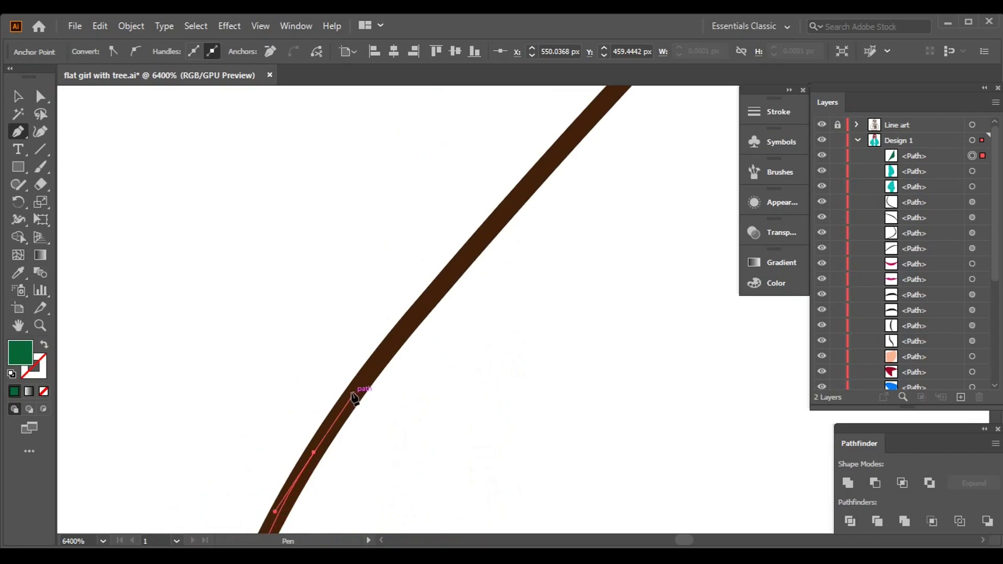
{"action": "left_click", "coordinate": [618, 239]}
{"action": "scroll", "coordinate": [587, 162], "scroll_direction": "up", "scroll_amount": 3}
{"action": "scroll", "coordinate": [349, 224], "scroll_direction": "right", "scroll_amount": 2}
{"action": "left_click", "coordinate": [350, 225]}
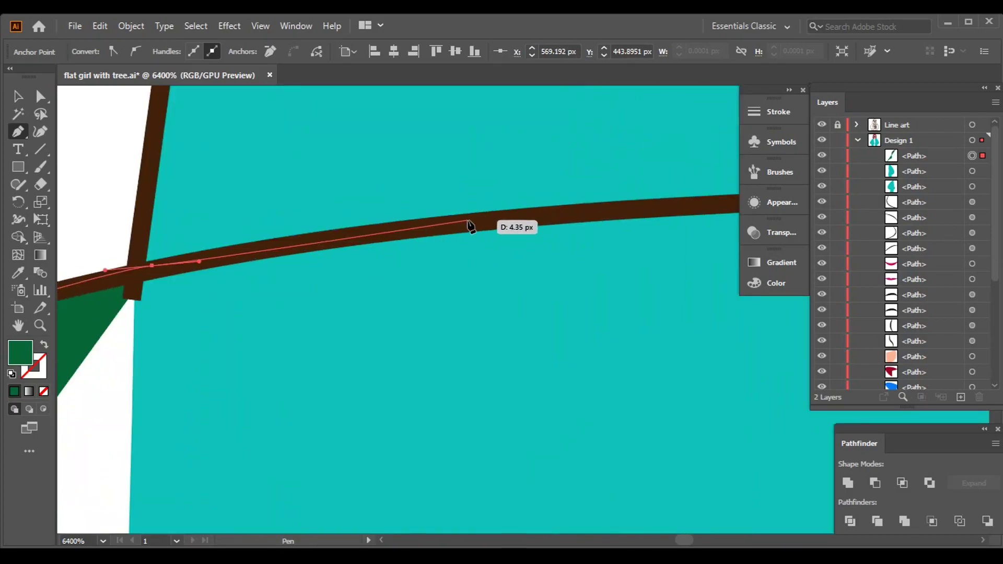
Trace the leaf shape along its upper edge, around the pointed upper tip and back toward the first notch.
{"action": "scroll", "coordinate": [470, 224], "scroll_direction": "right", "scroll_amount": 1}
{"action": "left_click", "coordinate": [612, 211]}
{"action": "scroll", "coordinate": [620, 261], "scroll_direction": "up", "scroll_amount": 3}
{"action": "left_click", "coordinate": [183, 208]}
{"action": "scroll", "coordinate": [409, 215], "scroll_direction": "right", "scroll_amount": 2}
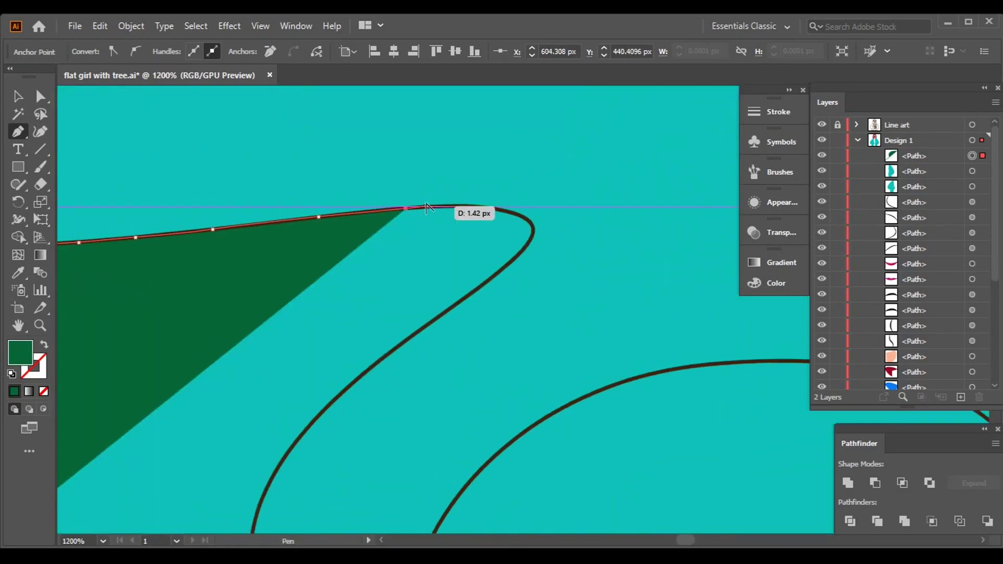
{"action": "scroll", "coordinate": [736, 259], "scroll_direction": "down", "scroll_amount": 1}
{"action": "scroll", "coordinate": [741, 410], "scroll_direction": "down", "scroll_amount": 3}
{"action": "left_click", "coordinate": [393, 308]}
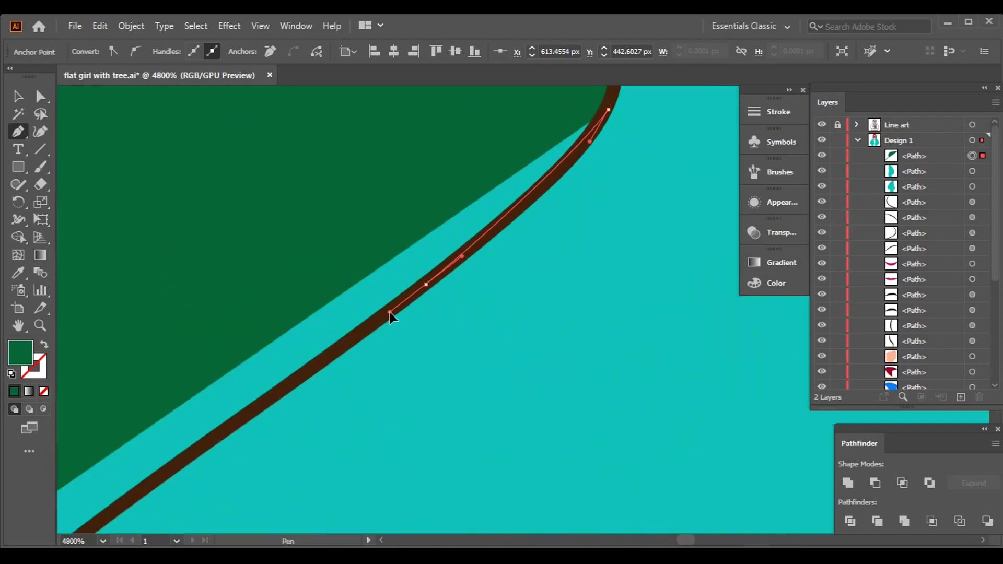
Trace the leaf shape down into the first notch, around its rounded end and up toward the second lobe.
{"action": "scroll", "coordinate": [394, 309], "scroll_direction": "down", "scroll_amount": 3}
{"action": "left_click_drag", "start_coordinate": [419, 129], "coordinate": [371, 106]}
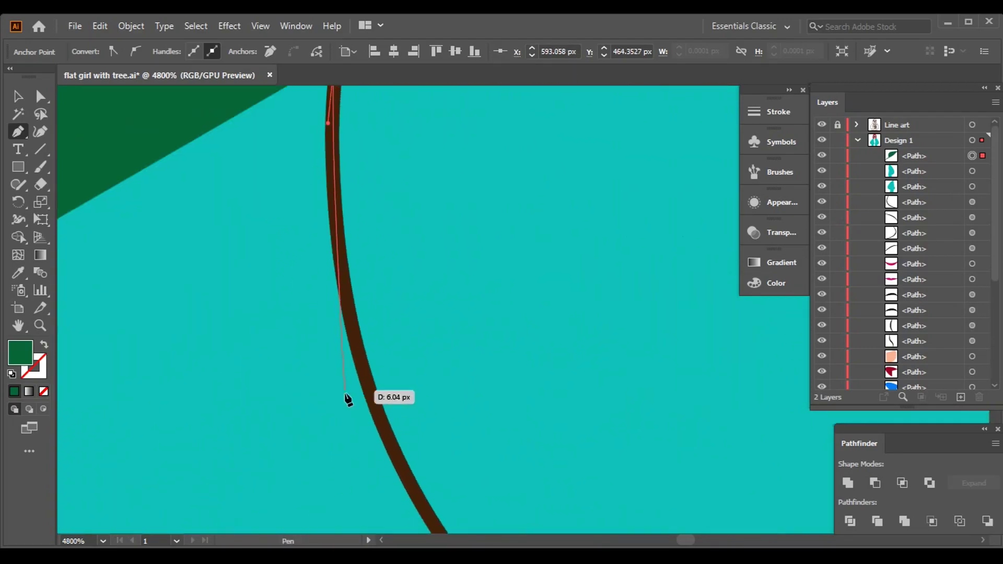
{"action": "left_click", "coordinate": [491, 422]}
{"action": "scroll", "coordinate": [667, 494], "scroll_direction": "right", "scroll_amount": 5}
{"action": "scroll", "coordinate": [627, 206], "scroll_direction": "left", "scroll_amount": 2}
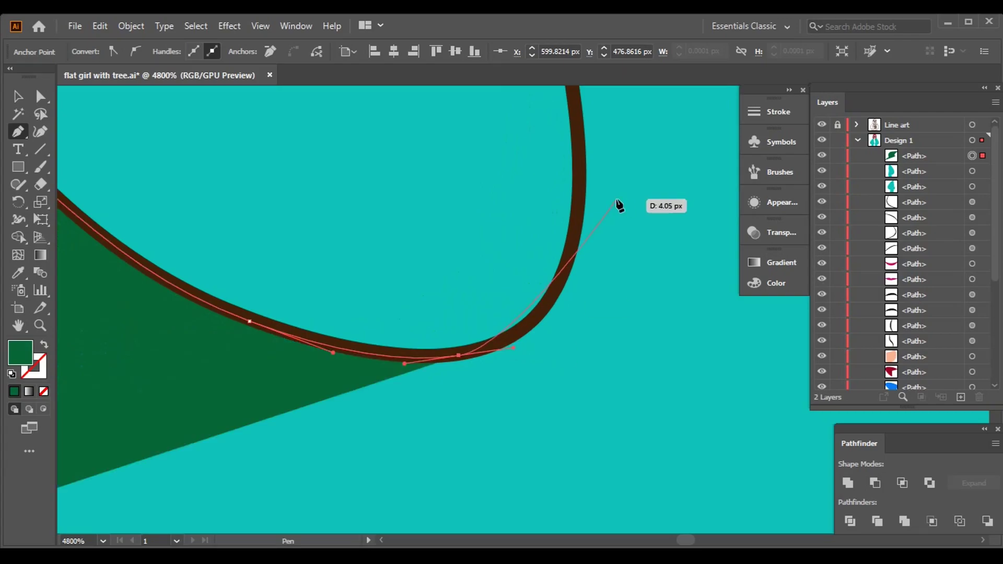
{"action": "scroll", "coordinate": [558, 229], "scroll_direction": "up", "scroll_amount": 3}
{"action": "scroll", "coordinate": [525, 198], "scroll_direction": "up", "scroll_amount": 3}
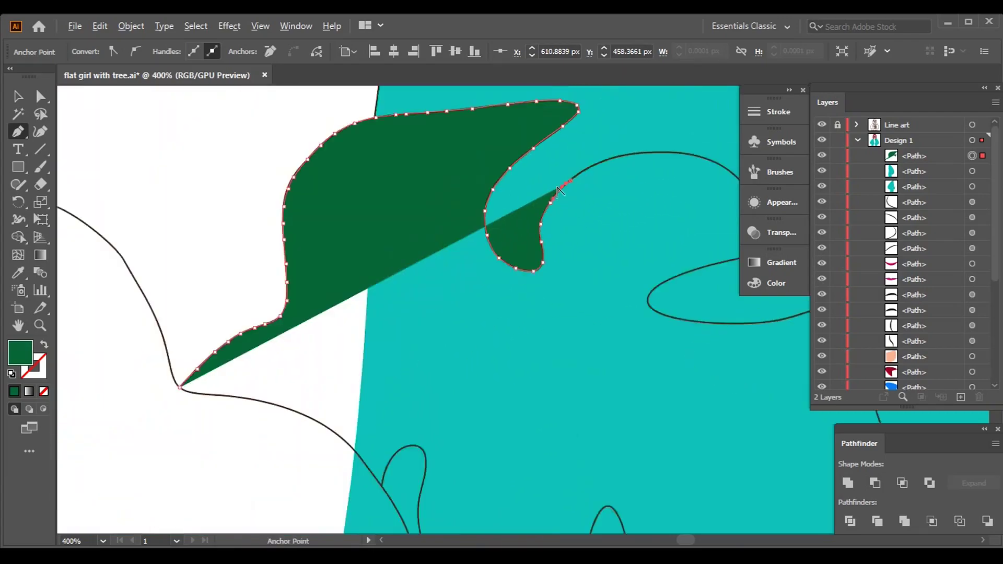
Trace the leaf shape over the arched top of the second lobe and down its outer side.
{"action": "left_click", "coordinate": [521, 308]}
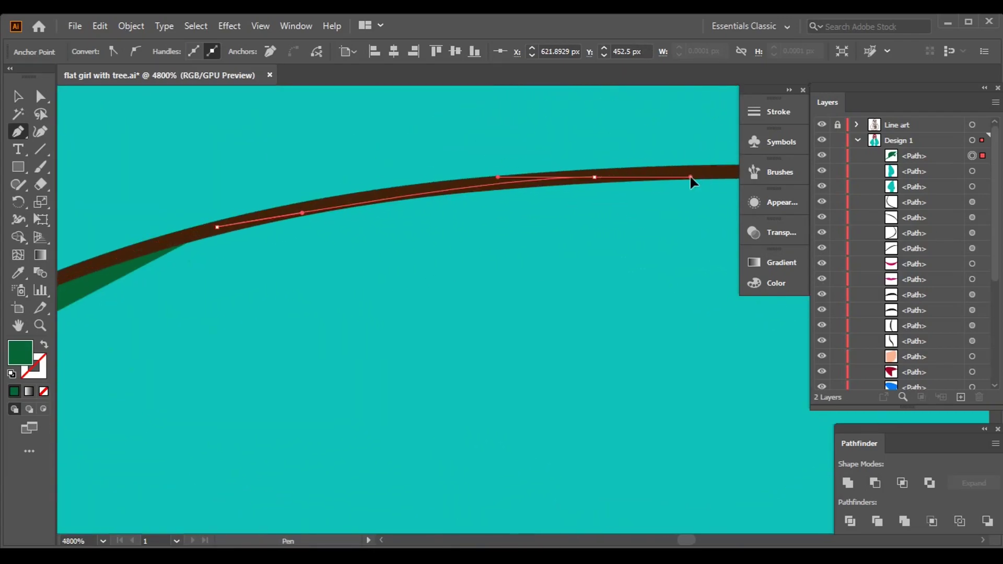
{"action": "left_click", "coordinate": [557, 256]}
{"action": "scroll", "coordinate": [562, 319], "scroll_direction": "down", "scroll_amount": 3}
{"action": "left_click", "coordinate": [658, 418]}
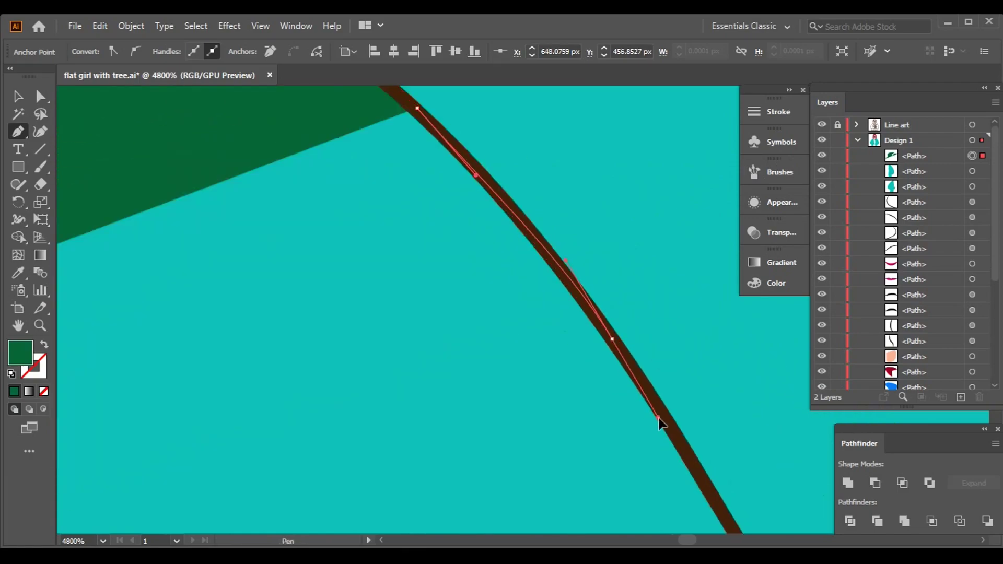
Trace the leaf shape around the second lobe's tip, through the horizontal notch and along the notch's lower edge.
{"action": "scroll", "coordinate": [662, 475], "scroll_direction": "down", "scroll_amount": 3}
{"action": "left_click", "coordinate": [442, 328]}
{"action": "mouse_move", "coordinate": [159, 376]}
{"action": "left_mouse_down"}
{"action": "mouse_move", "coordinate": [168, 320]}
{"action": "mouse_move", "coordinate": [219, 270]}
{"action": "mouse_move", "coordinate": [248, 387]}
{"action": "left_mouse_up"}
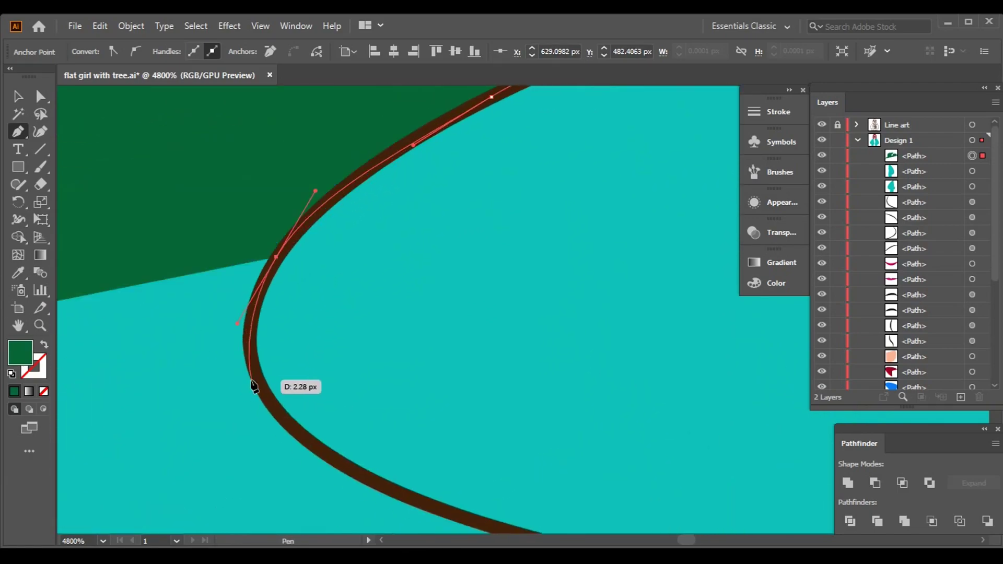
{"action": "scroll", "coordinate": [319, 381], "scroll_direction": "down", "scroll_amount": 5}
{"action": "left_click", "coordinate": [389, 375]}
{"action": "scroll", "coordinate": [773, 437], "scroll_direction": "down", "scroll_amount": 3}
{"action": "scroll", "coordinate": [629, 421], "scroll_direction": "down", "scroll_amount": 3}
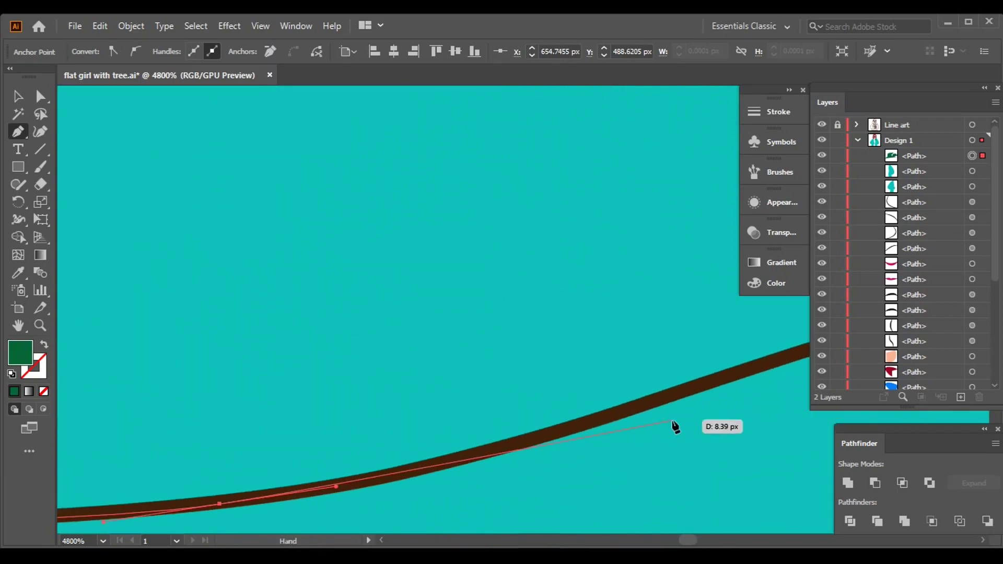
Trace the leaf shape down its straight outer edge and around the lower outer corner.
{"action": "scroll", "coordinate": [577, 389], "scroll_direction": "down", "scroll_amount": 5}
{"action": "left_click_drag", "start_coordinate": [493, 275], "coordinate": [554, 438]}
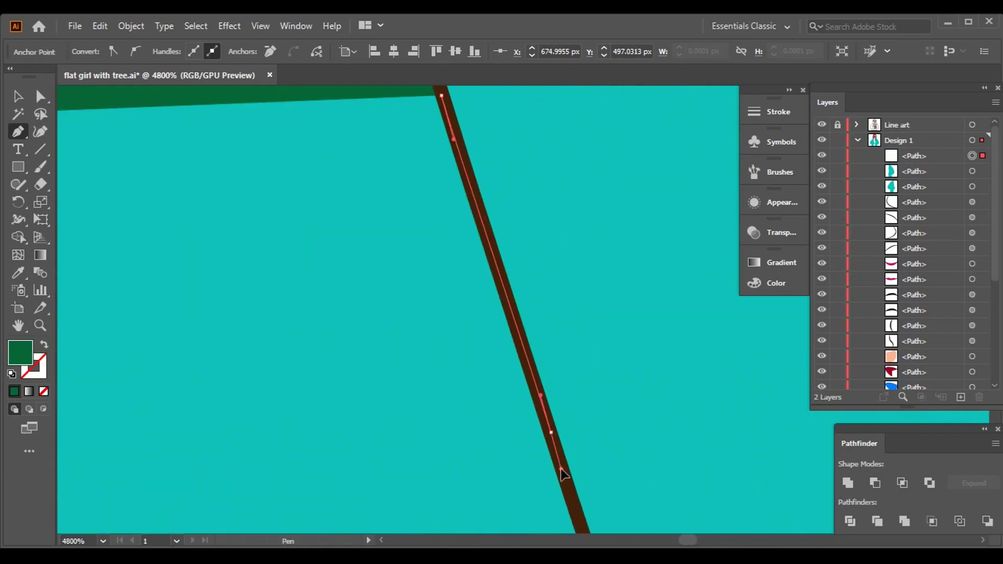
{"action": "scroll", "coordinate": [524, 454], "scroll_direction": "down", "scroll_amount": 5}
{"action": "scroll", "coordinate": [569, 150], "scroll_direction": "up", "scroll_amount": 5}
{"action": "scroll", "coordinate": [571, 459], "scroll_direction": "down", "scroll_amount": 3}
{"action": "scroll", "coordinate": [626, 473], "scroll_direction": "down", "scroll_amount": 3}
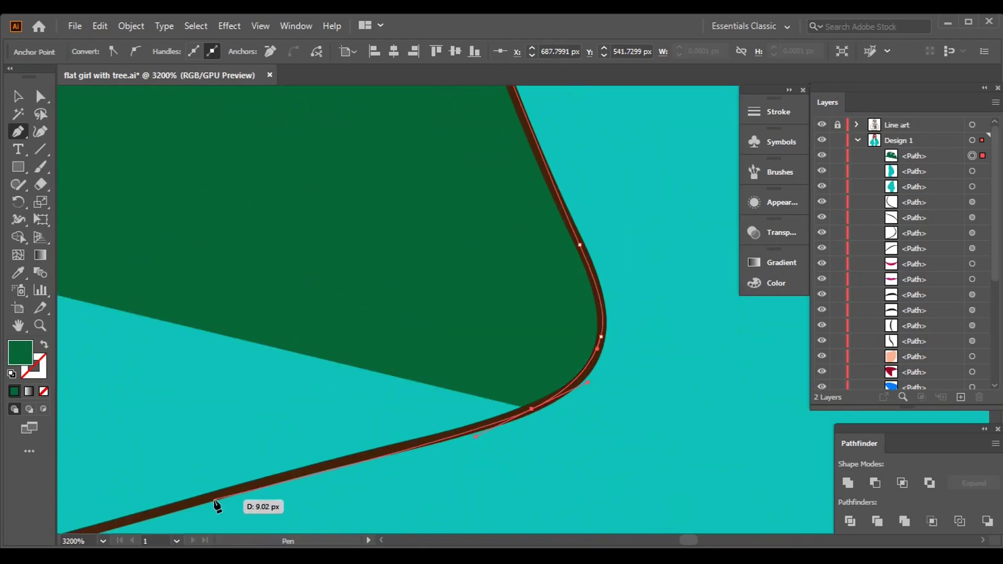
Trace the leaf shape along its lower edge, past the junction with the curved jacket line and around the lower lobe.
{"action": "scroll", "coordinate": [217, 504], "scroll_direction": "down", "scroll_amount": 3}
{"action": "left_click", "coordinate": [575, 268]}
{"action": "scroll", "coordinate": [533, 174], "scroll_direction": "down", "scroll_amount": 3}
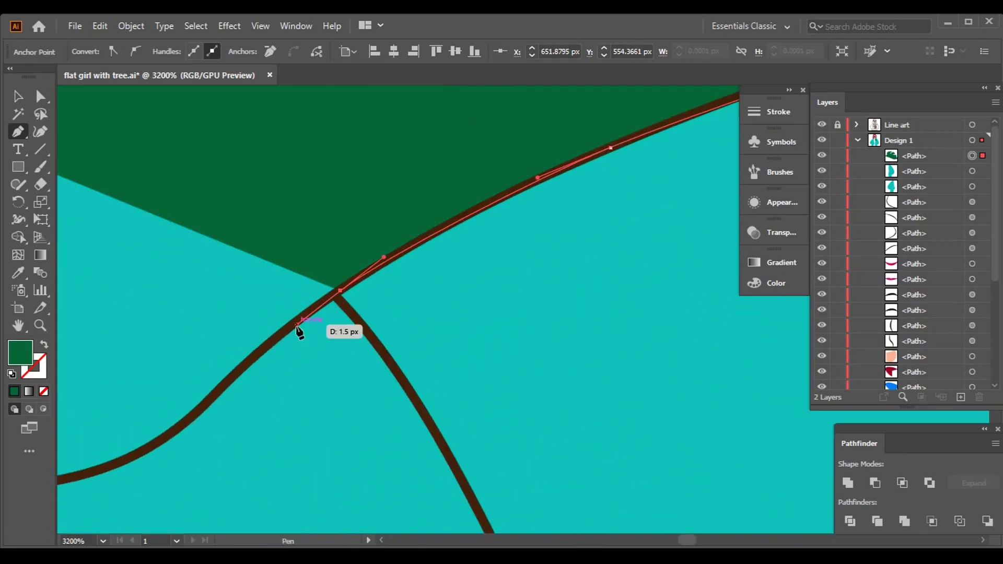
{"action": "scroll", "coordinate": [282, 327], "scroll_direction": "down", "scroll_amount": 3}
{"action": "scroll", "coordinate": [710, 400], "scroll_direction": "up", "scroll_amount": 6}
{"action": "scroll", "coordinate": [711, 400], "scroll_direction": "down", "scroll_amount": 2}
{"action": "scroll", "coordinate": [240, 350], "scroll_direction": "up", "scroll_amount": 3}
{"action": "scroll", "coordinate": [285, 294], "scroll_direction": "right", "scroll_amount": 3}
{"action": "scroll", "coordinate": [220, 332], "scroll_direction": "down", "scroll_amount": 3}
Trace the leaf shape up into the lower notch, over its rounded end and back down the other side.
{"action": "left_click_drag", "start_coordinate": [468, 336], "coordinate": [406, 296]}
{"action": "scroll", "coordinate": [406, 295], "scroll_direction": "up", "scroll_amount": 6}
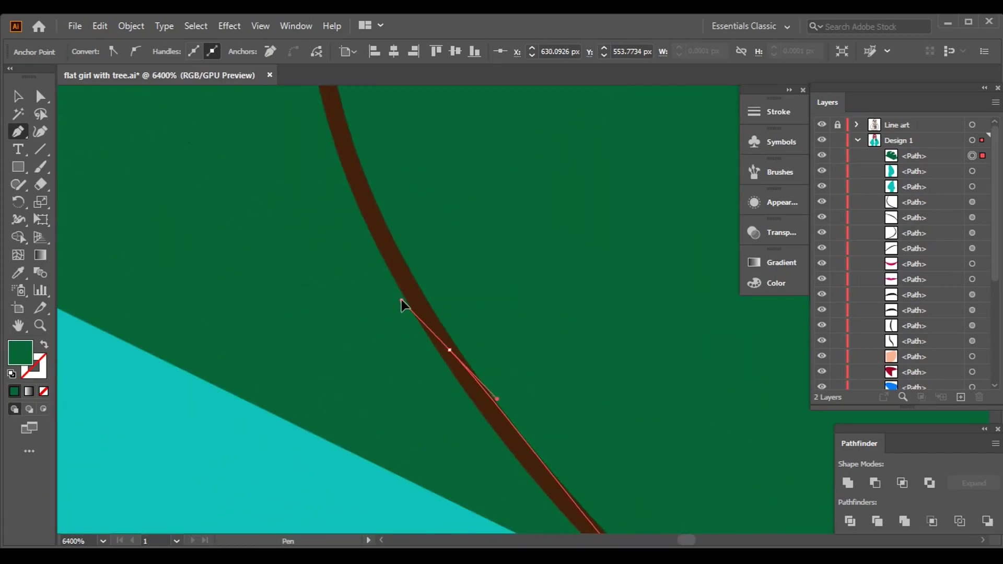
{"action": "scroll", "coordinate": [400, 293], "scroll_direction": "left", "scroll_amount": 2}
{"action": "left_click", "coordinate": [442, 206]}
{"action": "left_click_drag", "start_coordinate": [449, 214], "coordinate": [522, 217]}
{"action": "scroll", "coordinate": [448, 214], "scroll_direction": "down", "scroll_amount": 2}
{"action": "scroll", "coordinate": [491, 399], "scroll_direction": "down", "scroll_amount": 3}
{"action": "scroll", "coordinate": [483, 325], "scroll_direction": "up", "scroll_amount": 2}
{"action": "scroll", "coordinate": [523, 217], "scroll_direction": "up", "scroll_amount": 2}
{"action": "scroll", "coordinate": [522, 217], "scroll_direction": "down", "scroll_amount": 3}
{"action": "left_click", "coordinate": [437, 156]}
{"action": "scroll", "coordinate": [287, 328], "scroll_direction": "down", "scroll_amount": 4}
{"action": "left_click_drag", "start_coordinate": [318, 345], "coordinate": [348, 356]}
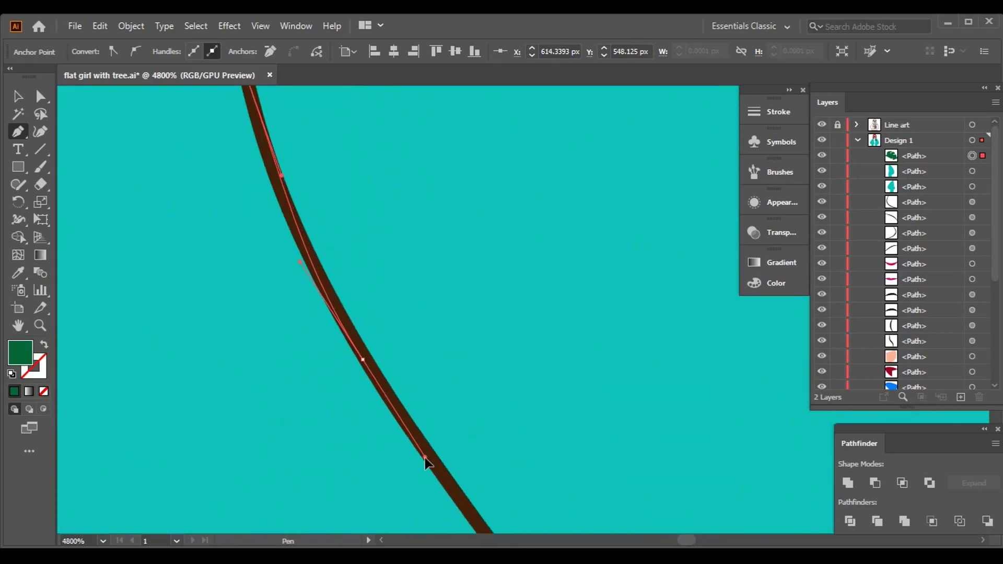
Trace the leaf shape around the bottom lobe, up its inner side and around the small notch beside the stem.
{"action": "scroll", "coordinate": [300, 413], "scroll_direction": "down", "scroll_amount": 5}
{"action": "left_click_drag", "start_coordinate": [300, 413], "coordinate": [344, 246]}
{"action": "scroll", "coordinate": [345, 246], "scroll_direction": "down", "scroll_amount": 10}
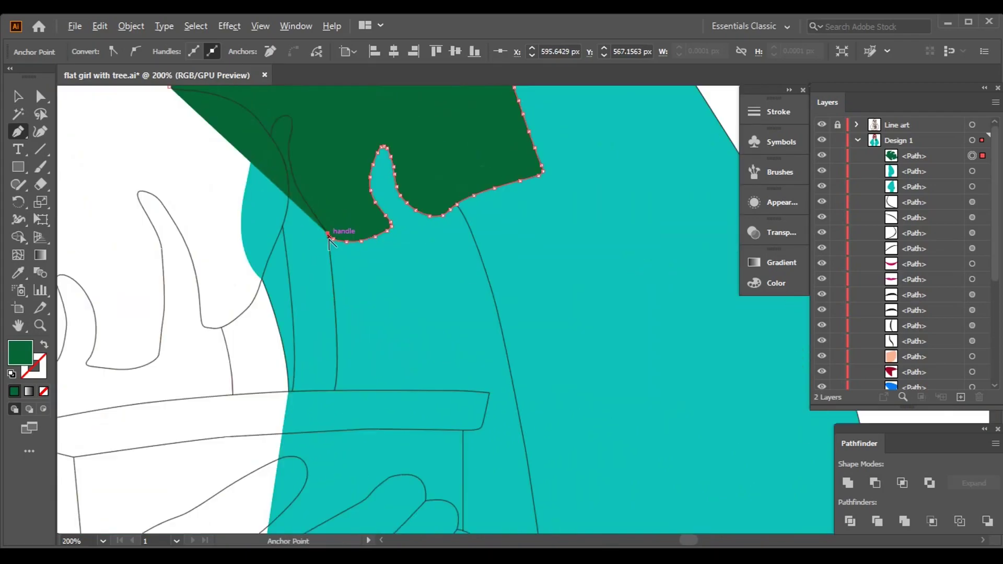
{"action": "scroll", "coordinate": [538, 461], "scroll_direction": "up", "scroll_amount": 10}
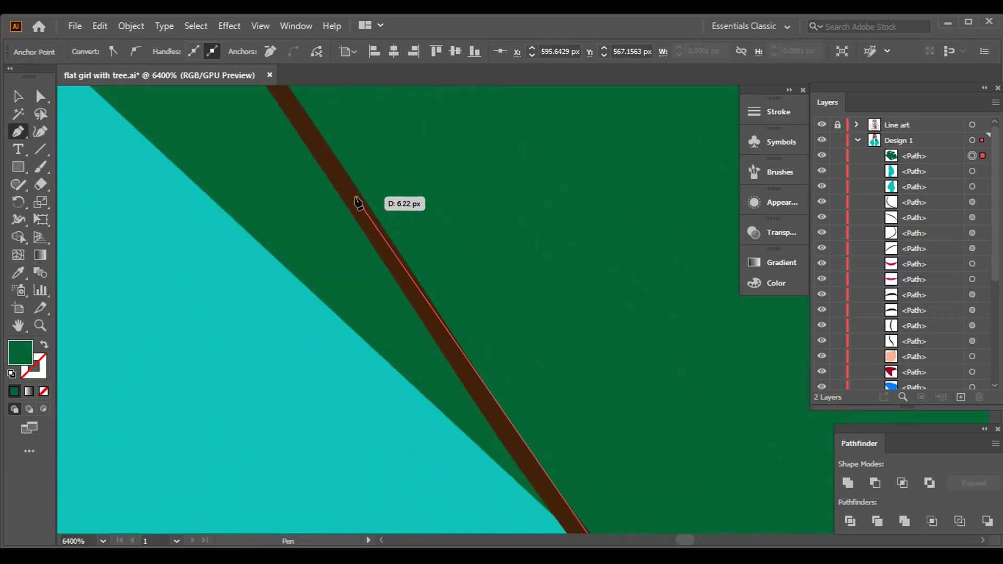
{"action": "mouse_move", "coordinate": [476, 240]}
{"action": "left_mouse_down"}
{"action": "mouse_move", "coordinate": [522, 233]}
{"action": "mouse_move", "coordinate": [502, 188]}
{"action": "mouse_move", "coordinate": [522, 157]}
{"action": "mouse_move", "coordinate": [507, 204]}
{"action": "mouse_move", "coordinate": [471, 197]}
{"action": "mouse_move", "coordinate": [475, 130]}
{"action": "mouse_move", "coordinate": [348, 235]}
{"action": "mouse_move", "coordinate": [372, 280]}
{"action": "left_mouse_up"}
{"action": "scroll", "coordinate": [371, 280], "scroll_direction": "down", "scroll_amount": 10}
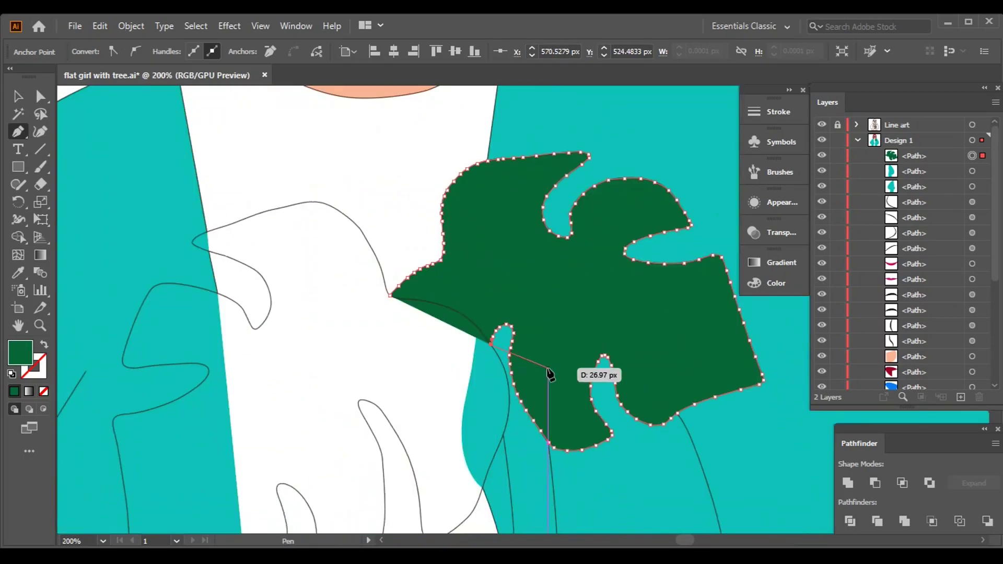
{"action": "left_click_drag", "start_coordinate": [549, 373], "coordinate": [540, 295]}
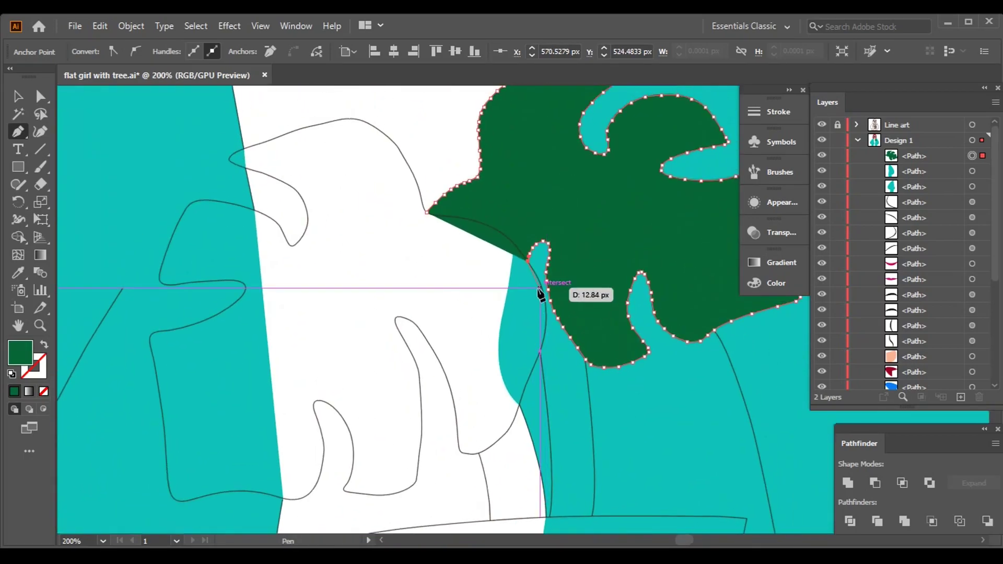
Trace the leaf's remaining lower inner edge back to the starting point and close the dark green shape.
{"action": "scroll", "coordinate": [534, 284], "scroll_direction": "up", "scroll_amount": 15}
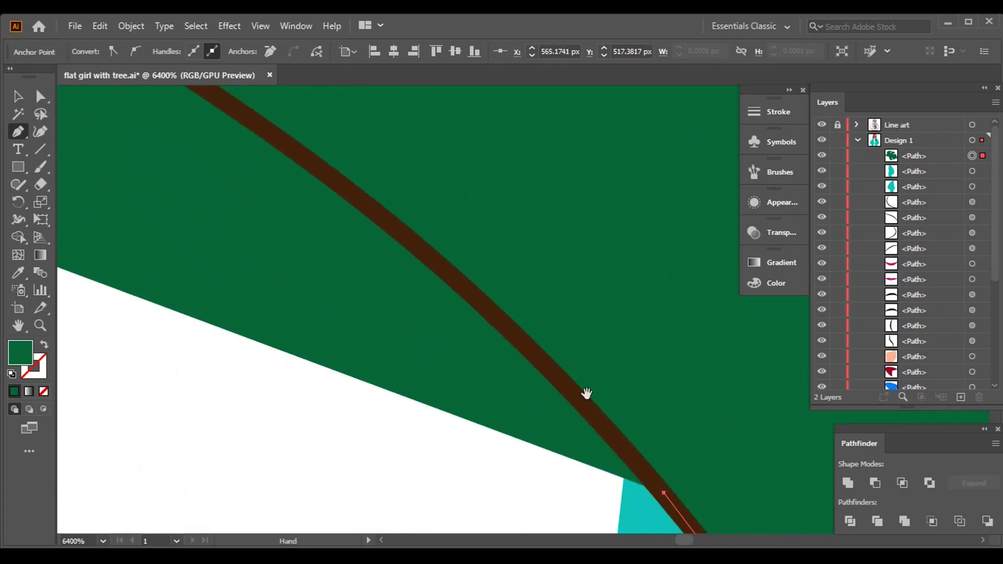
{"action": "left_click_drag", "start_coordinate": [262, 202], "coordinate": [735, 392]}
{"action": "mouse_move", "coordinate": [422, 296]}
{"action": "left_mouse_down"}
{"action": "mouse_move", "coordinate": [329, 291]}
{"action": "mouse_move", "coordinate": [512, 379]}
{"action": "left_mouse_up"}
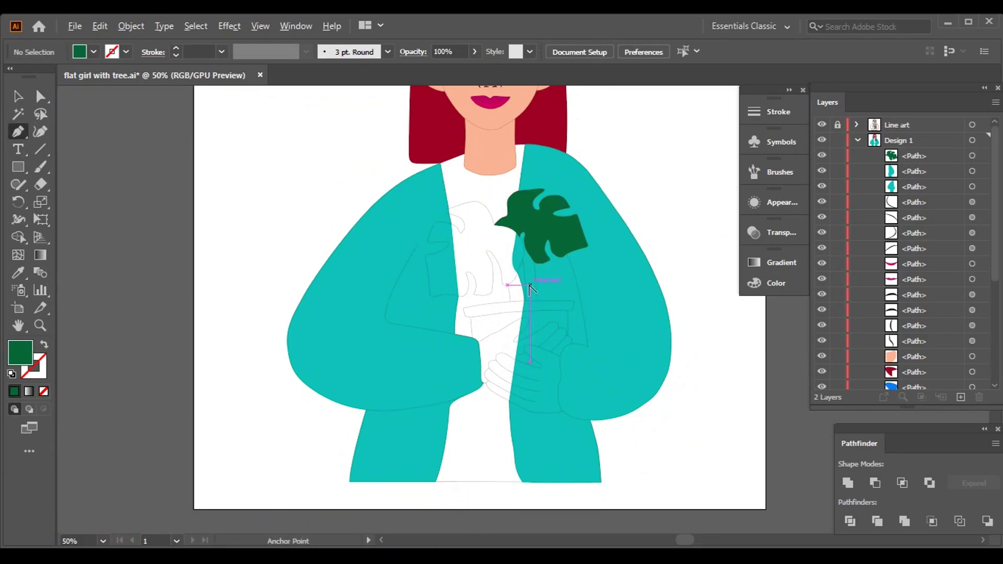
Start a dark green shape for the left leaf's stem and trace its outer edge, base and lower inner edge.
{"action": "scroll", "coordinate": [530, 290], "scroll_direction": "up", "scroll_amount": 15}
{"action": "left_click", "coordinate": [519, 500]}
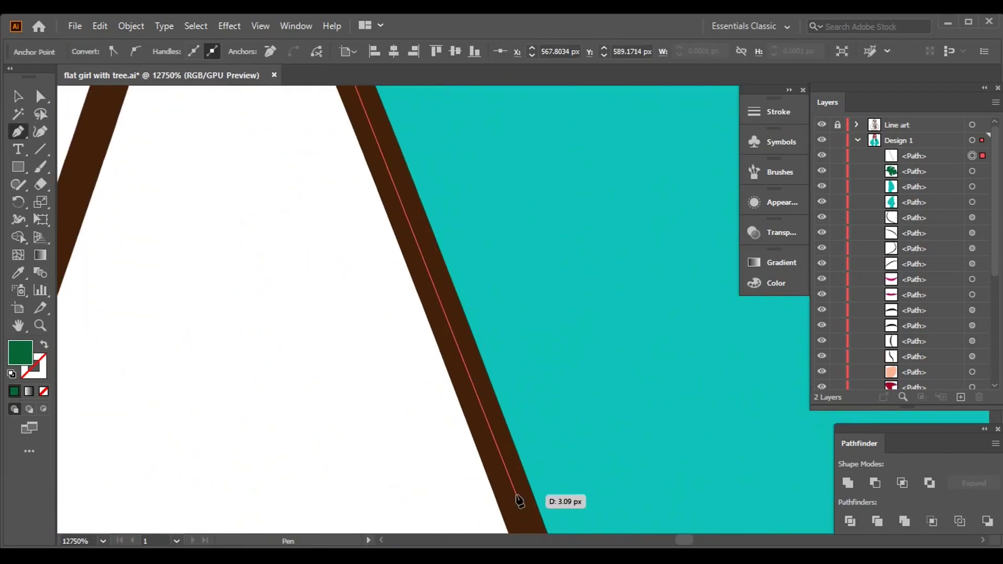
{"action": "mouse_move", "coordinate": [496, 470]}
{"action": "left_mouse_down"}
{"action": "mouse_move", "coordinate": [475, 407]}
{"action": "mouse_move", "coordinate": [448, 410]}
{"action": "mouse_move", "coordinate": [370, 314]}
{"action": "mouse_move", "coordinate": [152, 348]}
{"action": "left_mouse_up"}
{"action": "scroll", "coordinate": [152, 348], "scroll_direction": "up", "scroll_amount": 5}
{"action": "left_click", "coordinate": [485, 499]}
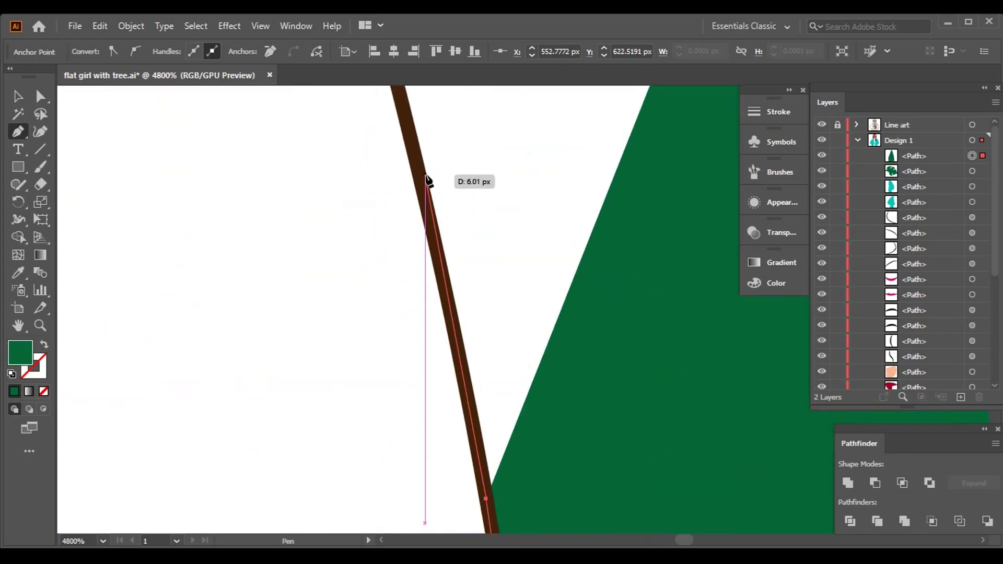
Trace the left stem shape up to the left leaf, along the leaf's lower edge and close it at the top.
{"action": "scroll", "coordinate": [397, 151], "scroll_direction": "up", "scroll_amount": 5}
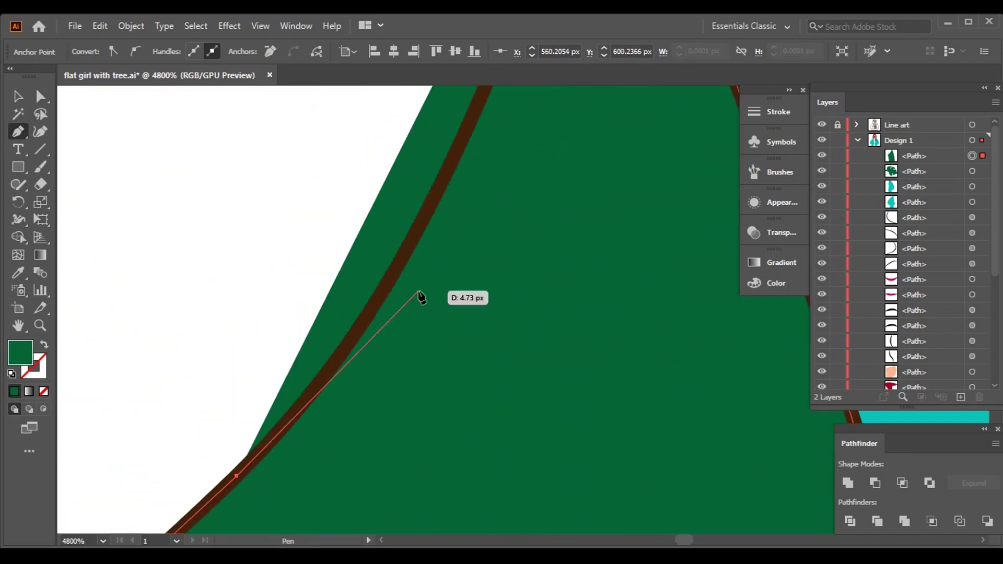
{"action": "left_click", "coordinate": [452, 197]}
{"action": "scroll", "coordinate": [452, 197], "scroll_direction": "down", "scroll_amount": 5}
{"action": "left_click", "coordinate": [455, 146]}
{"action": "scroll", "coordinate": [454, 146], "scroll_direction": "down", "scroll_amount": 6}
{"action": "scroll", "coordinate": [625, 313], "scroll_direction": "up", "scroll_amount": 3}
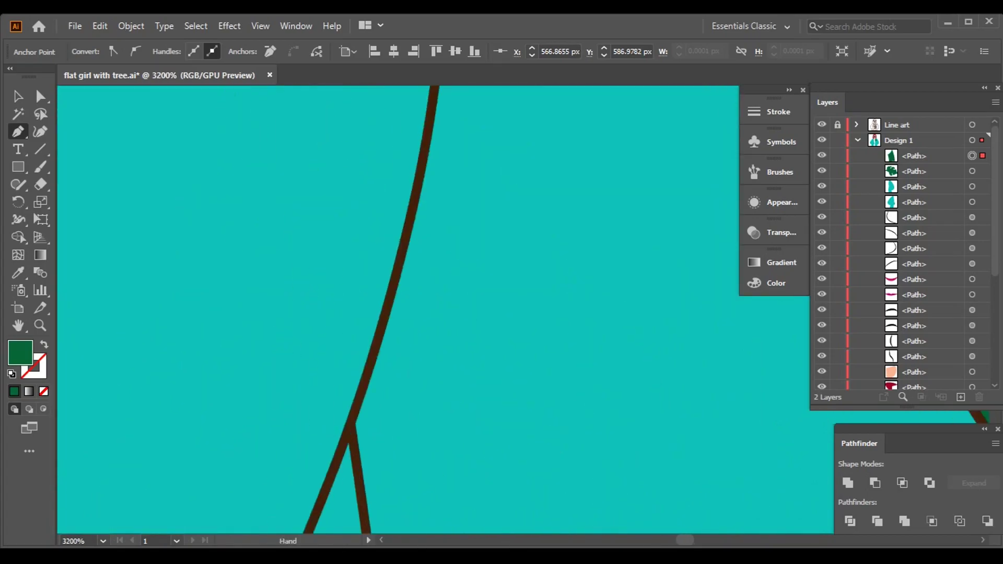
Start a dark green shape for the right leaf's stem at the small notch and trace down its curved upper edge.
{"action": "scroll", "coordinate": [518, 291], "scroll_direction": "down", "scroll_amount": 3}
{"action": "left_click_drag", "start_coordinate": [519, 291], "coordinate": [499, 315]}
{"action": "left_click_drag", "start_coordinate": [448, 264], "coordinate": [625, 301]}
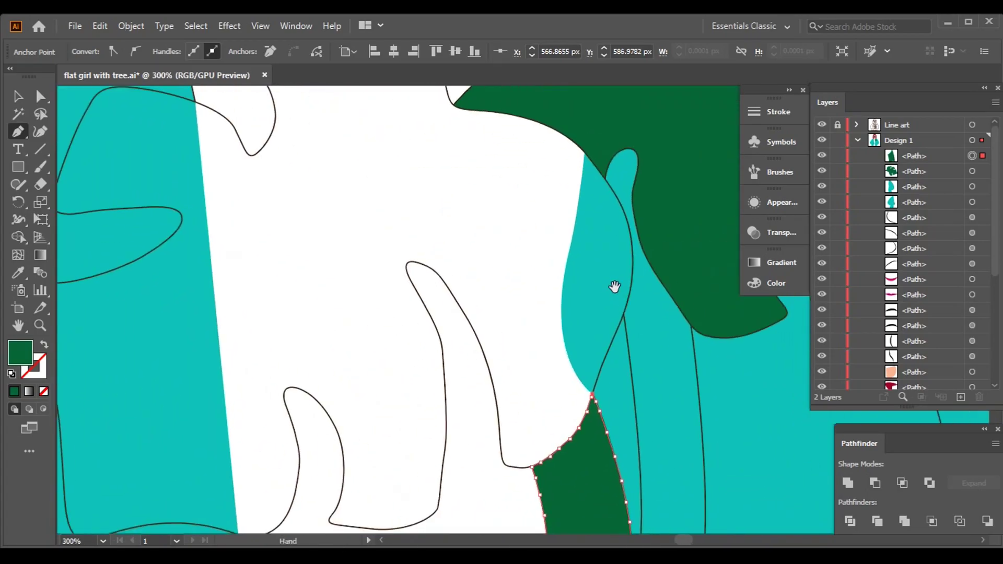
{"action": "scroll", "coordinate": [618, 251], "scroll_direction": "down", "scroll_amount": 2}
{"action": "scroll", "coordinate": [619, 470], "scroll_direction": "up", "scroll_amount": 4}
{"action": "scroll", "coordinate": [612, 386], "scroll_direction": "down", "scroll_amount": 6}
{"action": "scroll", "coordinate": [486, 282], "scroll_direction": "up", "scroll_amount": 3}
{"action": "scroll", "coordinate": [486, 283], "scroll_direction": "up", "scroll_amount": 8}
{"action": "left_click_drag", "start_coordinate": [488, 472], "coordinate": [400, 177]}
{"action": "mouse_move", "coordinate": [437, 416]}
{"action": "left_mouse_down"}
{"action": "mouse_move", "coordinate": [472, 383]}
{"action": "mouse_move", "coordinate": [451, 325]}
{"action": "left_mouse_up"}
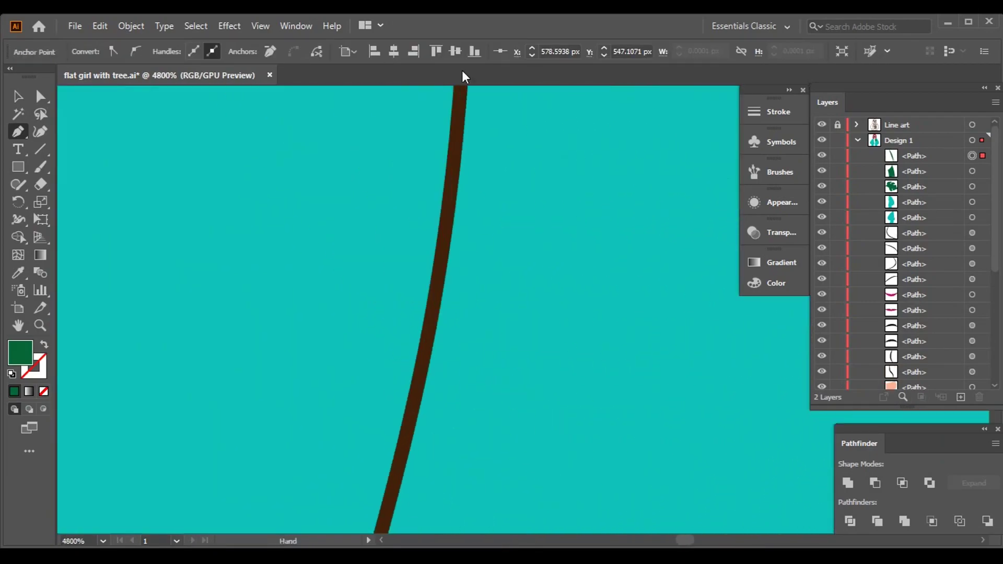
Trace the right stem shape down its inner edge, across the pot rim and onto its outer edge.
{"action": "scroll", "coordinate": [464, 419], "scroll_direction": "up", "scroll_amount": 3}
{"action": "left_click_drag", "start_coordinate": [406, 487], "coordinate": [474, 544]}
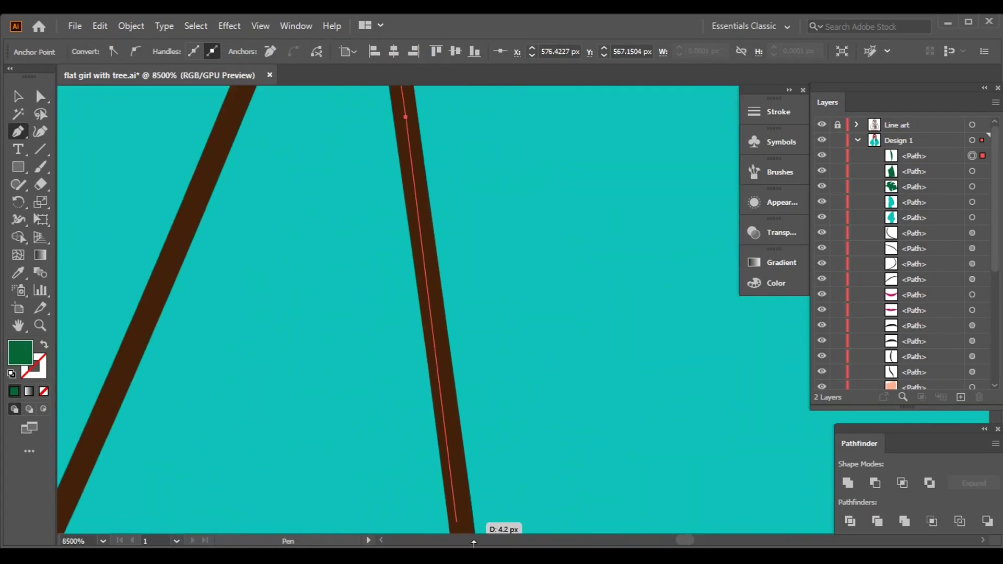
{"action": "mouse_move", "coordinate": [453, 476]}
{"action": "left_mouse_down"}
{"action": "mouse_move", "coordinate": [457, 497]}
{"action": "mouse_move", "coordinate": [450, 457]}
{"action": "mouse_move", "coordinate": [454, 466]}
{"action": "mouse_move", "coordinate": [492, 330]}
{"action": "left_mouse_up"}
{"action": "left_click_drag", "start_coordinate": [479, 399], "coordinate": [601, 242]}
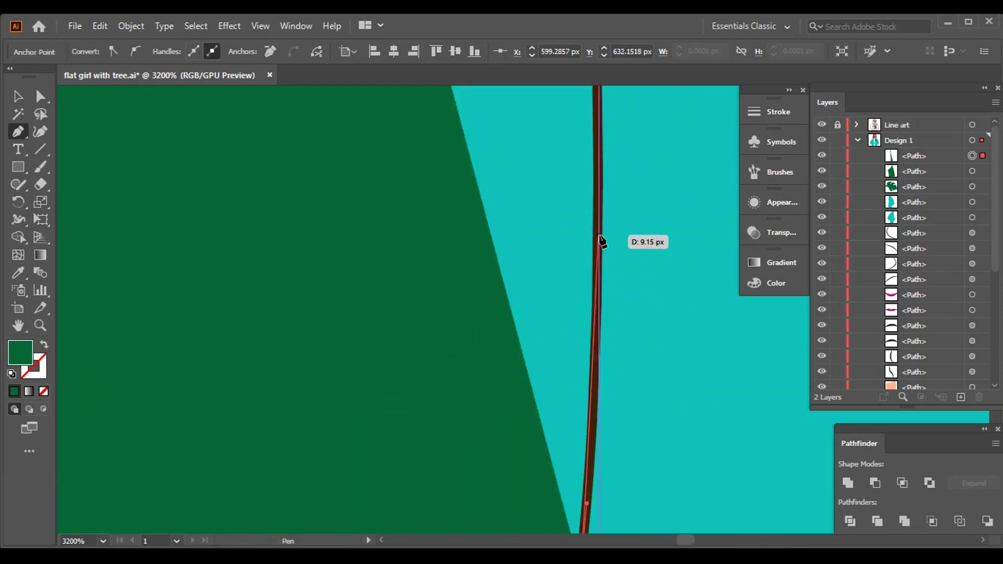
Trace the right stem shape up its outer edge to where it meets the leaf.
{"action": "scroll", "coordinate": [632, 304], "scroll_direction": "up", "scroll_amount": 10}
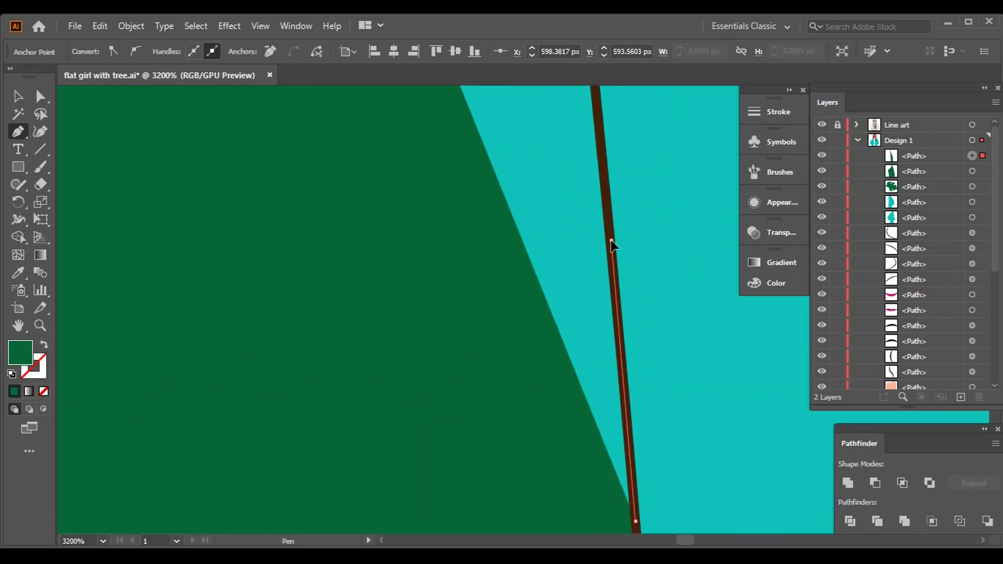
{"action": "left_click", "coordinate": [615, 256]}
{"action": "scroll", "coordinate": [618, 347], "scroll_direction": "down", "scroll_amount": 4}
{"action": "left_click_drag", "start_coordinate": [616, 264], "coordinate": [700, 330]}
{"action": "scroll", "coordinate": [562, 259], "scroll_direction": "up", "scroll_amount": 2}
Trace the right stem shape along the leaf lobe and around the small notch, closing it at the starting point.
{"action": "scroll", "coordinate": [573, 308], "scroll_direction": "down", "scroll_amount": 6}
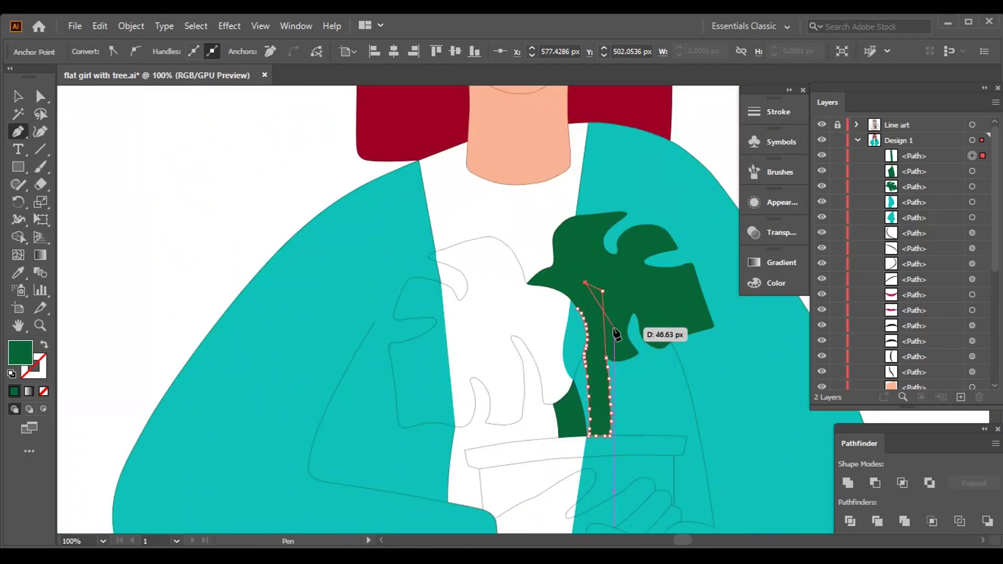
{"action": "scroll", "coordinate": [617, 337], "scroll_direction": "up", "scroll_amount": 6}
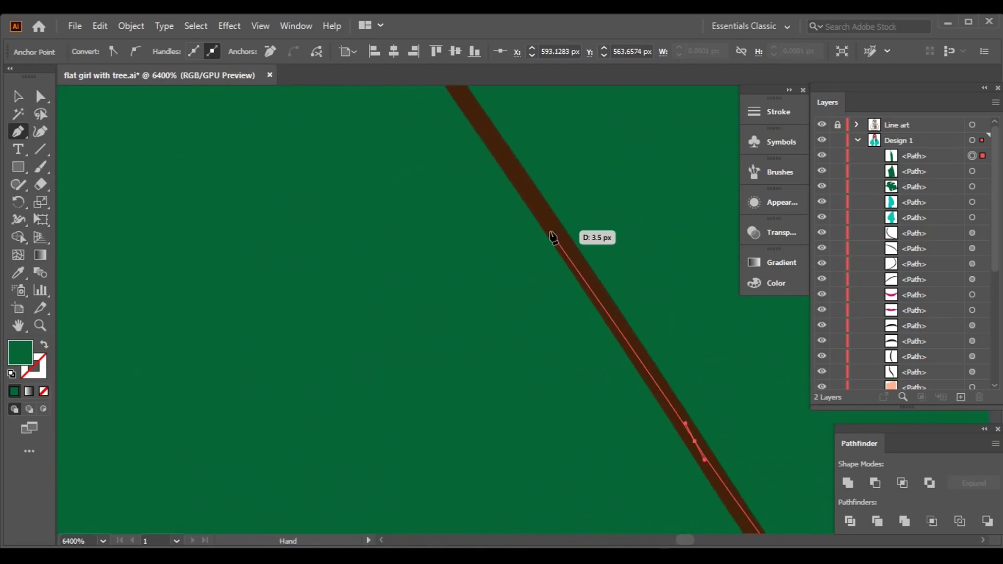
{"action": "mouse_move", "coordinate": [766, 529]}
{"action": "left_mouse_down"}
{"action": "mouse_move", "coordinate": [683, 459]}
{"action": "mouse_move", "coordinate": [605, 336]}
{"action": "mouse_move", "coordinate": [629, 166]}
{"action": "mouse_move", "coordinate": [625, 194]}
{"action": "mouse_move", "coordinate": [519, 183]}
{"action": "mouse_move", "coordinate": [443, 119]}
{"action": "mouse_move", "coordinate": [233, 264]}
{"action": "mouse_move", "coordinate": [235, 448]}
{"action": "left_mouse_up"}
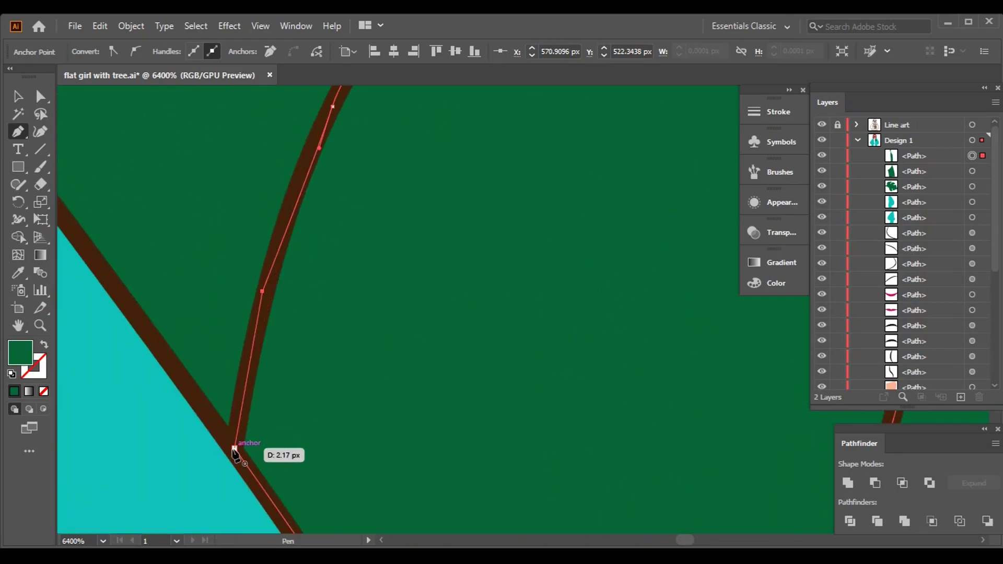
Recolour the two plant stem shapes a lighter green, 008938, and deselect them.
{"action": "scroll", "coordinate": [401, 407], "scroll_direction": "down", "scroll_amount": 8}
{"action": "key", "text": "v"}
{"action": "scroll", "coordinate": [400, 406], "scroll_direction": "down", "scroll_amount": 4}
{"action": "scroll", "coordinate": [290, 381], "scroll_direction": "up", "scroll_amount": 2}
{"action": "left_click", "coordinate": [776, 282]}
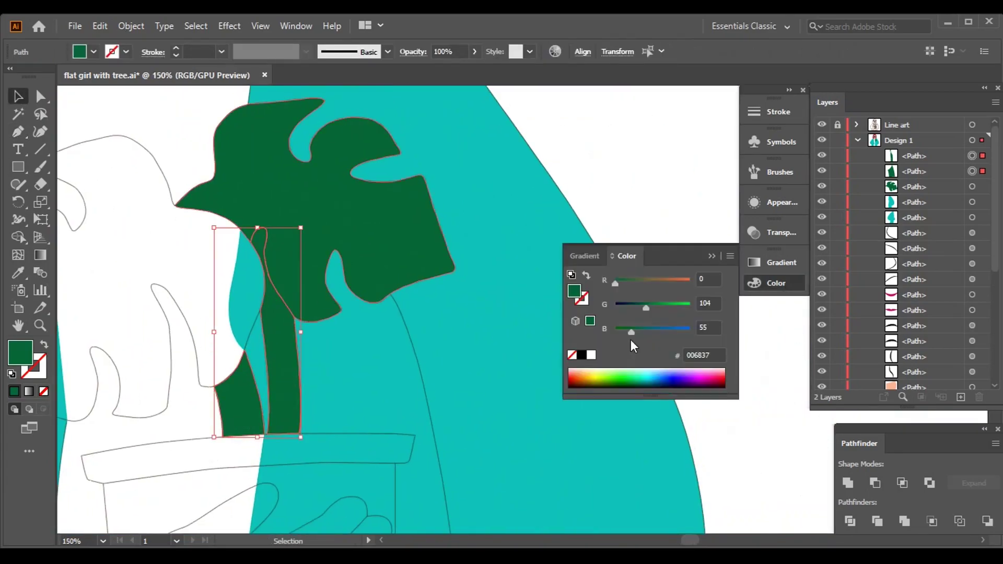
{"action": "left_click_drag", "start_coordinate": [625, 331], "coordinate": [629, 331]}
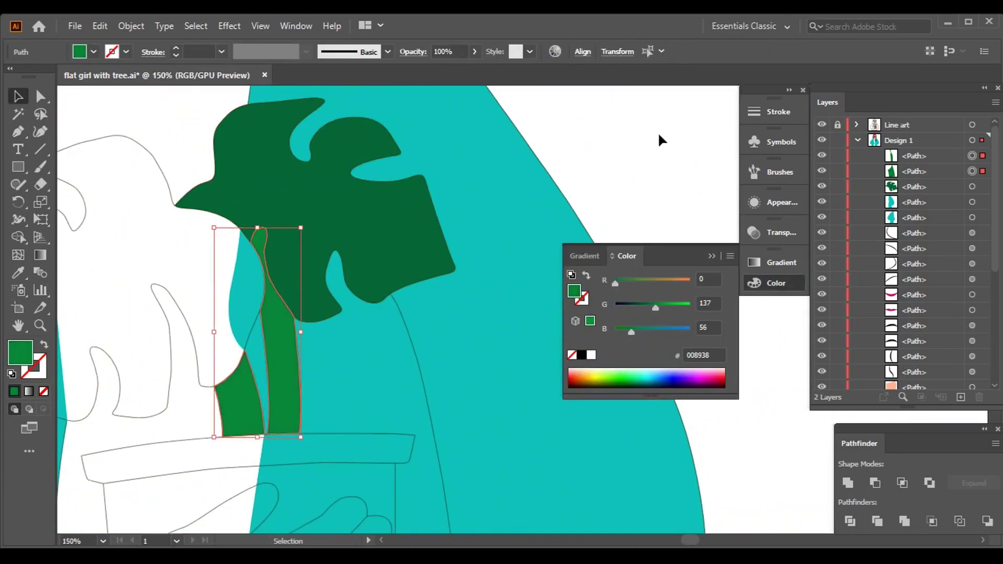
{"action": "left_click", "coordinate": [659, 141]}
{"action": "scroll", "coordinate": [734, 163], "scroll_direction": "left", "scroll_amount": 5}
{"action": "scroll", "coordinate": [613, 283], "scroll_direction": "down", "scroll_amount": 2}
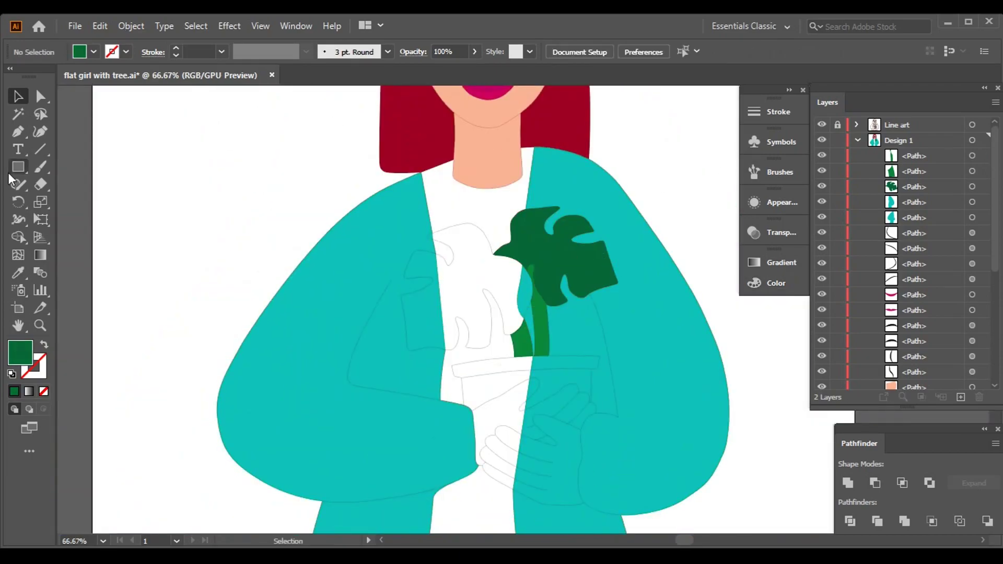
Start a dark green left leaf shape where it meets the right leaf and trace along its upper right curve.
{"action": "scroll", "coordinate": [524, 297], "scroll_direction": "up", "scroll_amount": 8}
{"action": "left_click", "coordinate": [307, 305]}
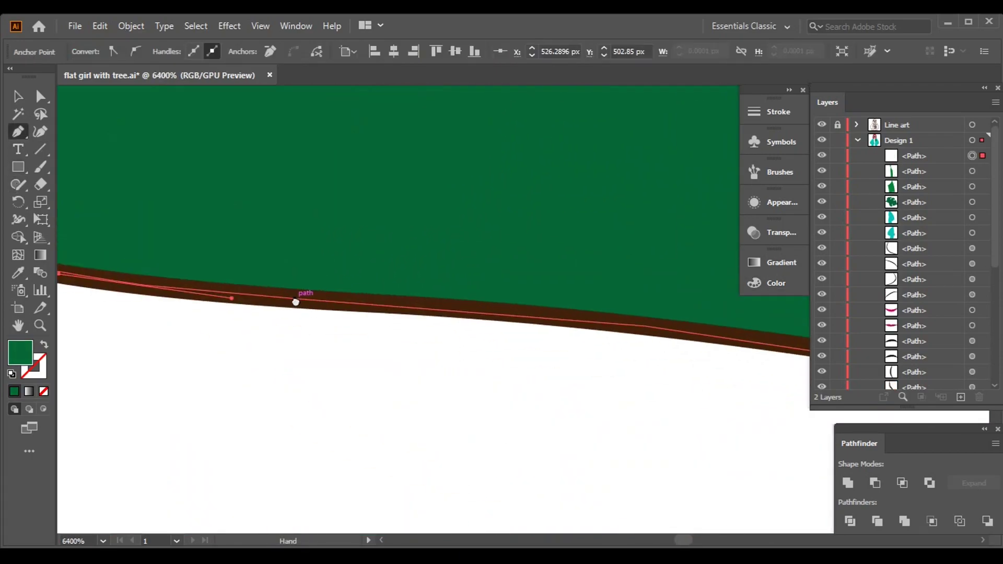
{"action": "scroll", "coordinate": [307, 304], "scroll_direction": "up", "scroll_amount": 2}
{"action": "left_click", "coordinate": [734, 317]}
{"action": "scroll", "coordinate": [570, 331], "scroll_direction": "down", "scroll_amount": 5}
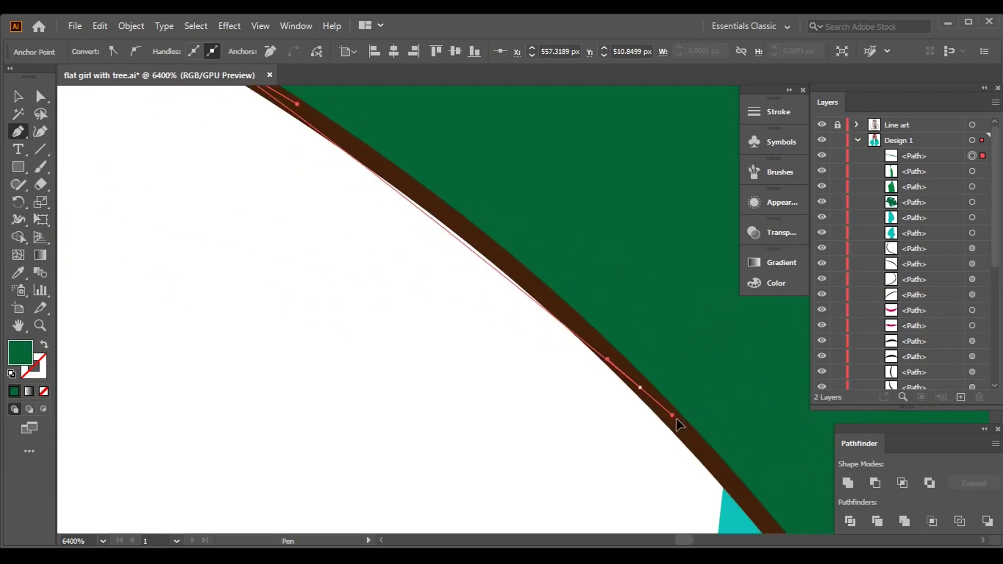
{"action": "left_click", "coordinate": [637, 384]}
{"action": "left_click", "coordinate": [670, 450]}
Trace the left leaf shape down its outer right edge past the stem to where the edge curves inward.
{"action": "scroll", "coordinate": [670, 451], "scroll_direction": "down", "scroll_amount": 5}
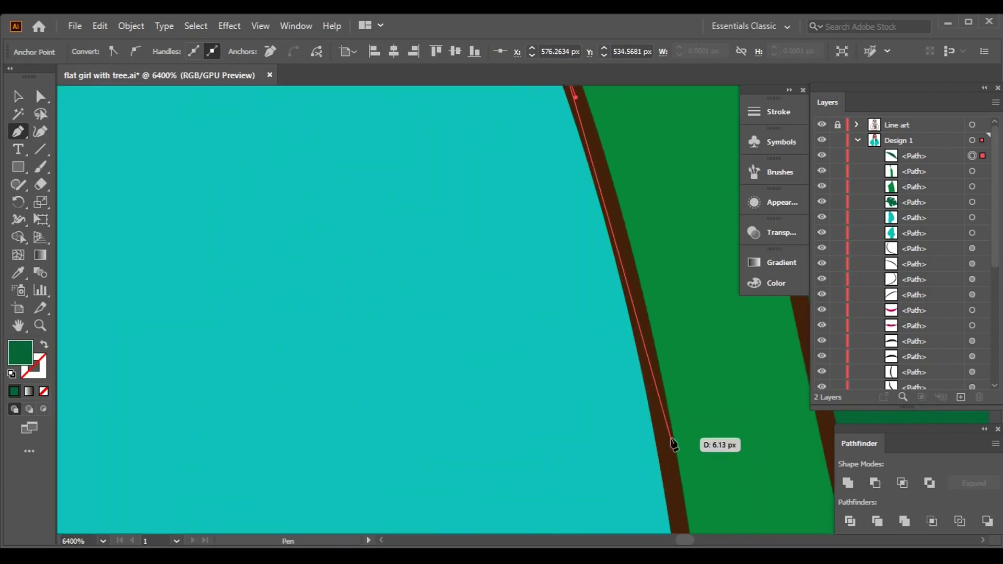
{"action": "left_click", "coordinate": [623, 423]}
{"action": "scroll", "coordinate": [591, 455], "scroll_direction": "down", "scroll_amount": 5}
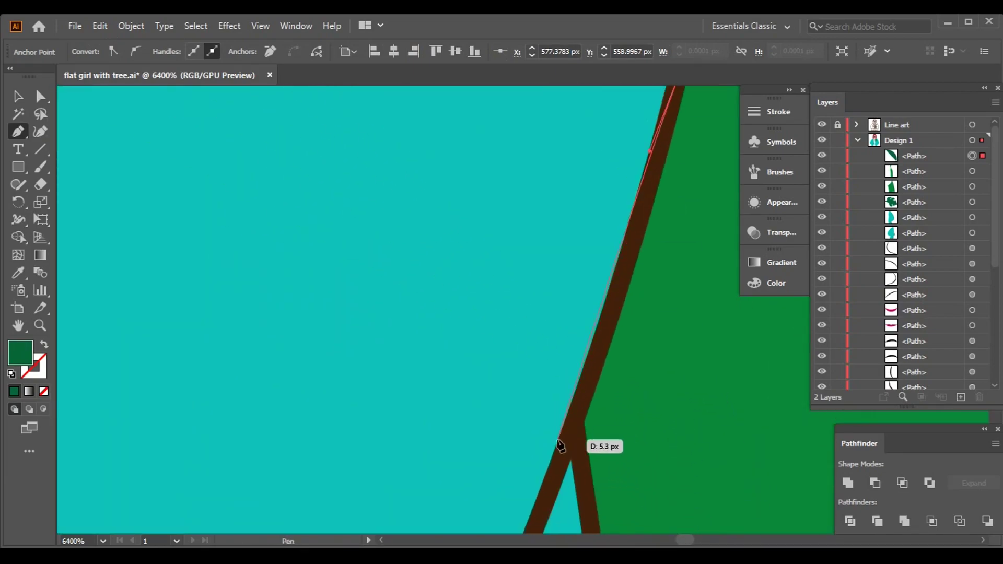
{"action": "scroll", "coordinate": [529, 449], "scroll_direction": "down", "scroll_amount": 3}
{"action": "scroll", "coordinate": [530, 421], "scroll_direction": "down", "scroll_amount": 5}
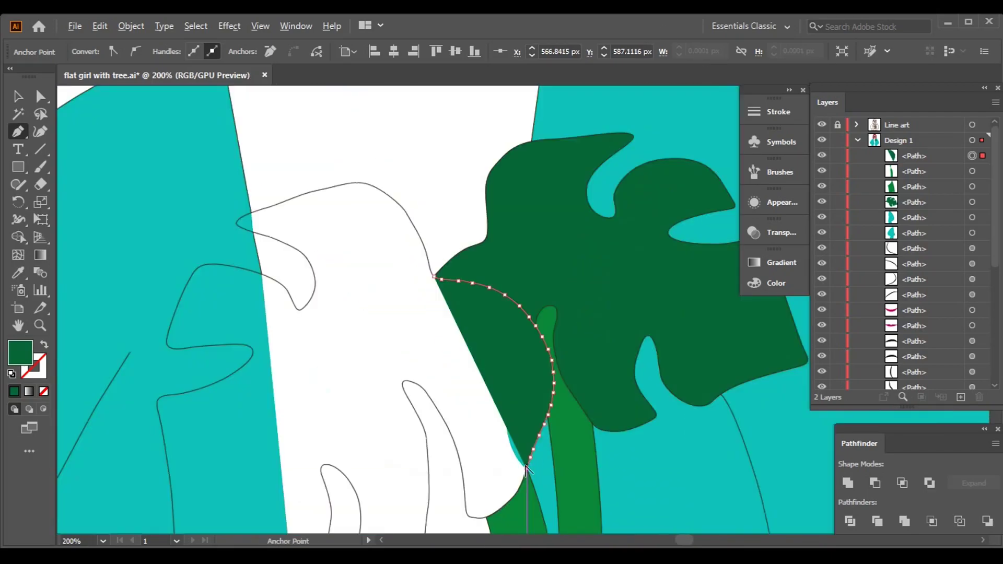
Trace the left leaf shape around the rounded tip of its lower right lobe.
{"action": "scroll", "coordinate": [537, 511], "scroll_direction": "up", "scroll_amount": 3}
{"action": "scroll", "coordinate": [538, 511], "scroll_direction": "up", "scroll_amount": 4}
{"action": "left_click", "coordinate": [638, 256]}
{"action": "scroll", "coordinate": [550, 467], "scroll_direction": "up", "scroll_amount": 2}
{"action": "scroll", "coordinate": [521, 287], "scroll_direction": "down", "scroll_amount": 4}
{"action": "left_click", "coordinate": [201, 441]}
{"action": "scroll", "coordinate": [157, 470], "scroll_direction": "down", "scroll_amount": 5}
{"action": "scroll", "coordinate": [488, 501], "scroll_direction": "down", "scroll_amount": 2}
{"action": "scroll", "coordinate": [242, 430], "scroll_direction": "up", "scroll_amount": 1}
{"action": "left_click", "coordinate": [242, 430]}
{"action": "scroll", "coordinate": [638, 441], "scroll_direction": "down", "scroll_amount": 4}
{"action": "scroll", "coordinate": [512, 251], "scroll_direction": "up", "scroll_amount": 8}
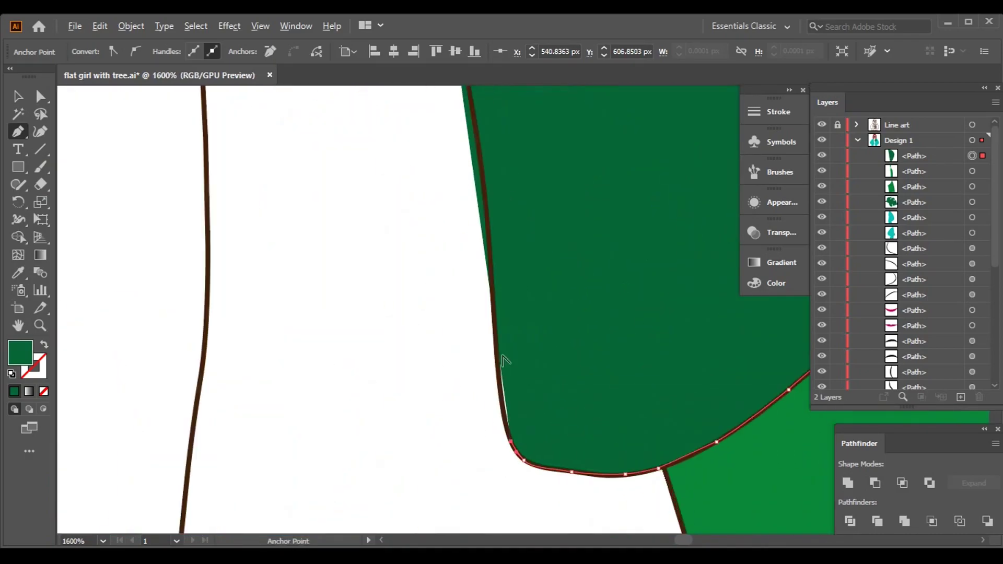
Trace the left leaf shape up the inside of the right notch, around its rounded top and back down.
{"action": "left_click", "coordinate": [506, 225]}
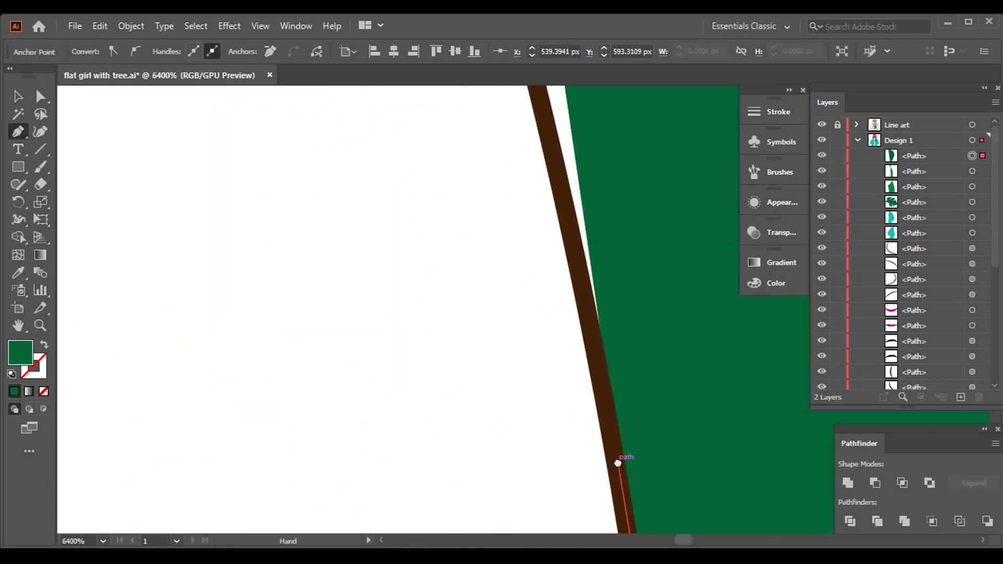
{"action": "left_click_drag", "start_coordinate": [526, 164], "coordinate": [442, 173]}
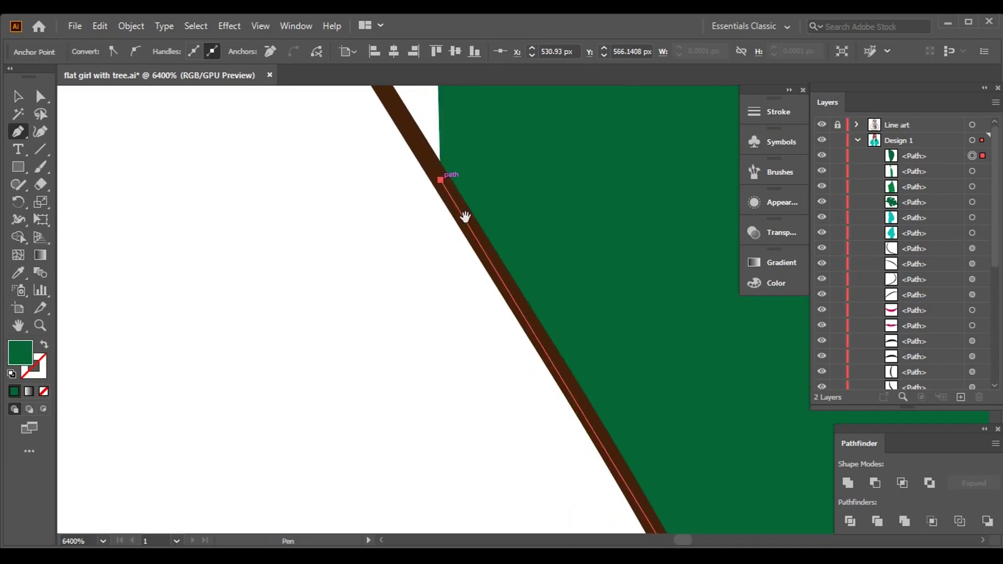
{"action": "left_click", "coordinate": [438, 184]}
{"action": "left_click_drag", "start_coordinate": [363, 114], "coordinate": [291, 163]}
{"action": "left_click", "coordinate": [331, 481]}
{"action": "scroll", "coordinate": [500, 515], "scroll_direction": "down", "scroll_amount": 5}
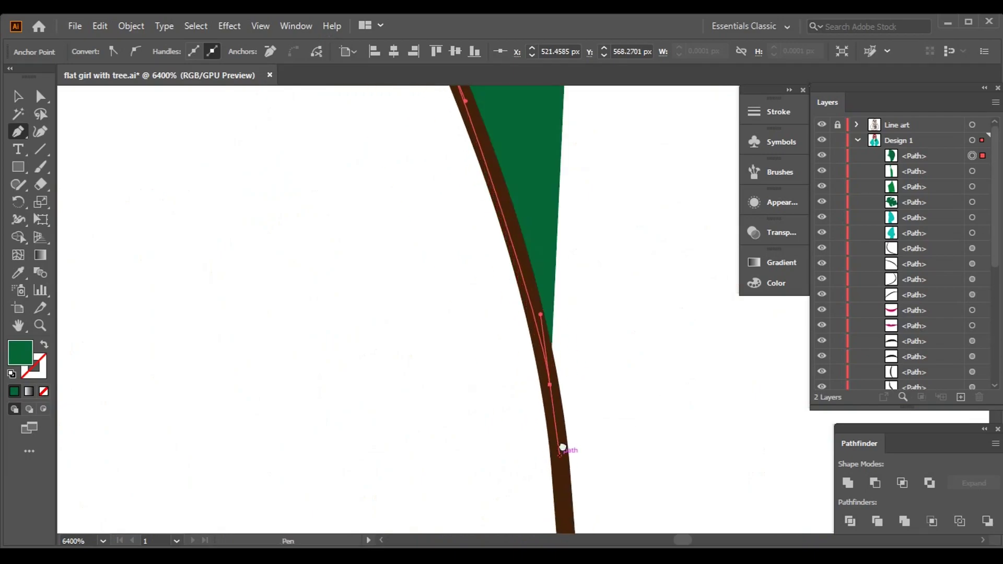
Trace the left leaf shape down to the middle lobe, along its bottom edge and around its left corner.
{"action": "left_click", "coordinate": [520, 408]}
{"action": "scroll", "coordinate": [509, 337], "scroll_direction": "down", "scroll_amount": 5}
{"action": "scroll", "coordinate": [515, 415], "scroll_direction": "up", "scroll_amount": 2}
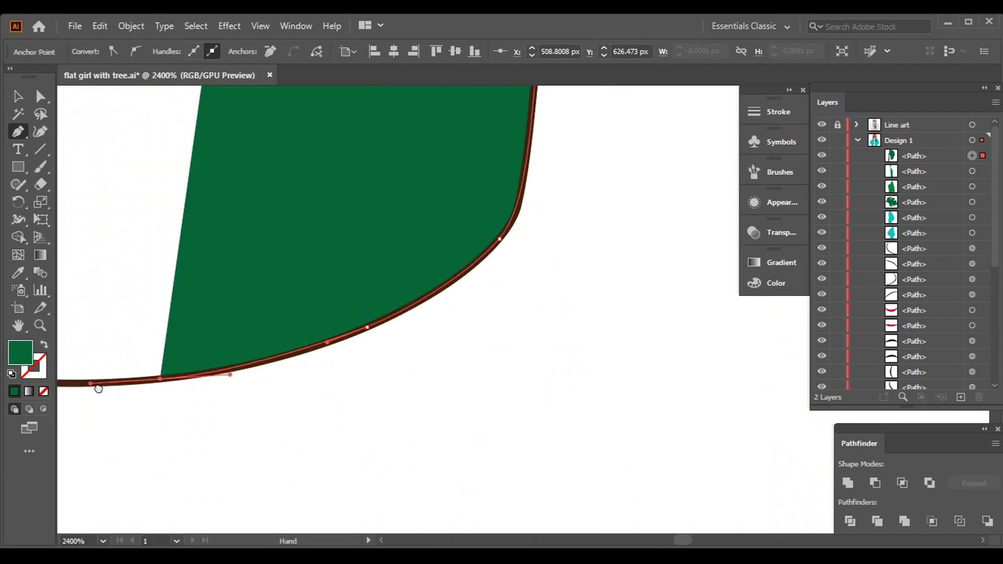
{"action": "scroll", "coordinate": [269, 348], "scroll_direction": "left", "scroll_amount": 10}
{"action": "left_click_drag", "start_coordinate": [199, 340], "coordinate": [159, 328]}
{"action": "scroll", "coordinate": [188, 287], "scroll_direction": "up", "scroll_amount": 4}
{"action": "scroll", "coordinate": [188, 286], "scroll_direction": "left", "scroll_amount": 2}
{"action": "left_click_drag", "start_coordinate": [286, 383], "coordinate": [303, 360]}
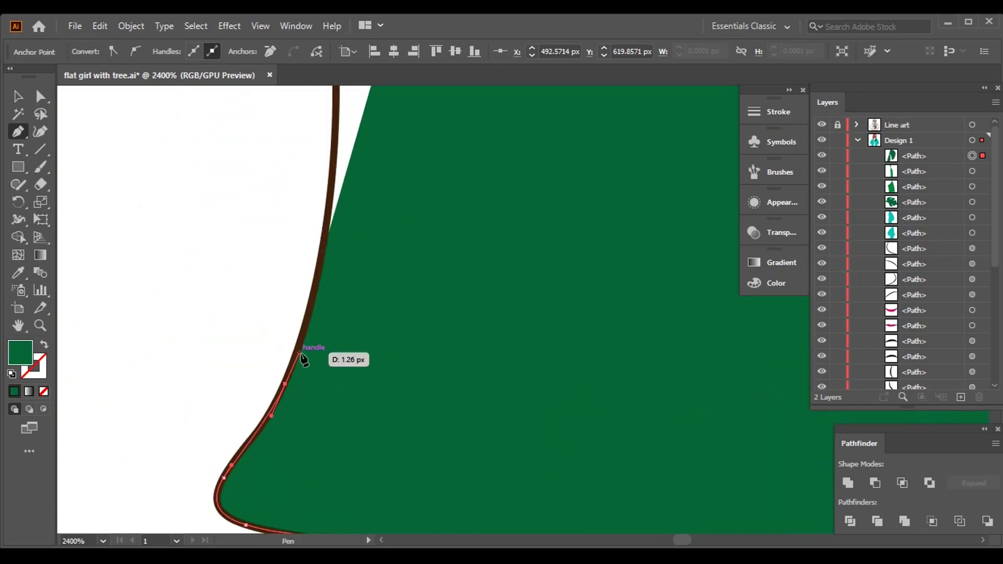
Trace the left leaf shape up the second lower notch and around the notch's rounded top.
{"action": "scroll", "coordinate": [334, 207], "scroll_direction": "up", "scroll_amount": 6}
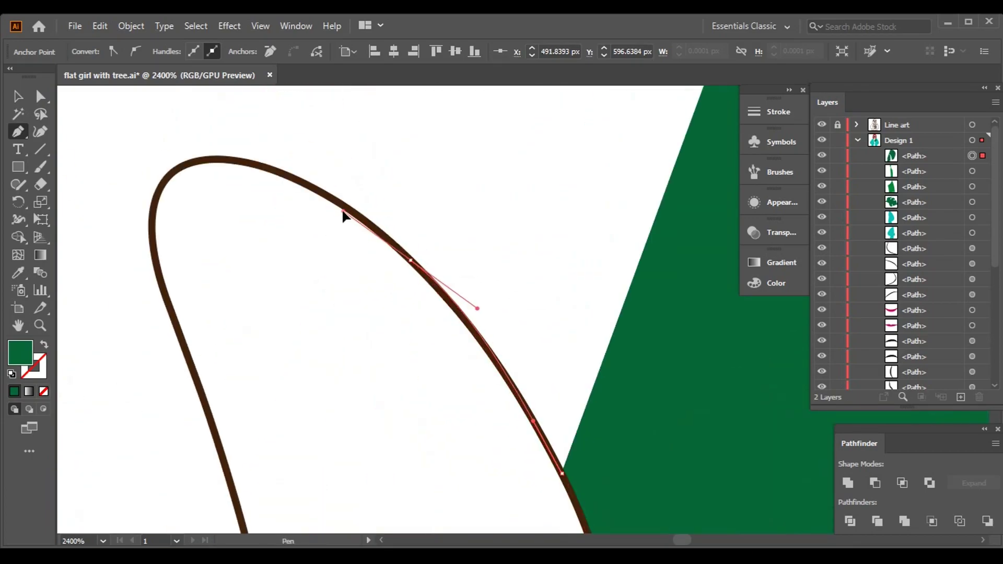
{"action": "scroll", "coordinate": [347, 217], "scroll_direction": "up", "scroll_amount": 2}
{"action": "scroll", "coordinate": [389, 242], "scroll_direction": "up", "scroll_amount": 1}
{"action": "scroll", "coordinate": [389, 241], "scroll_direction": "left", "scroll_amount": 3}
{"action": "left_click_drag", "start_coordinate": [347, 190], "coordinate": [238, 159]}
{"action": "scroll", "coordinate": [261, 180], "scroll_direction": "left", "scroll_amount": 3}
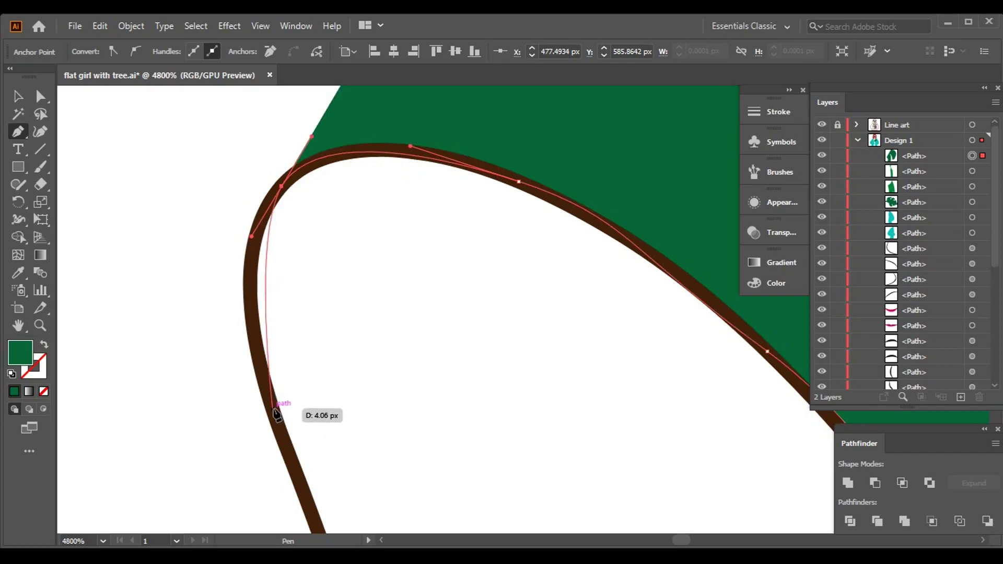
{"action": "left_click", "coordinate": [278, 414]}
Trace the left leaf shape down from the second notch, around the lower left lobe and into the left side notch.
{"action": "left_click_drag", "start_coordinate": [293, 390], "coordinate": [225, 133]}
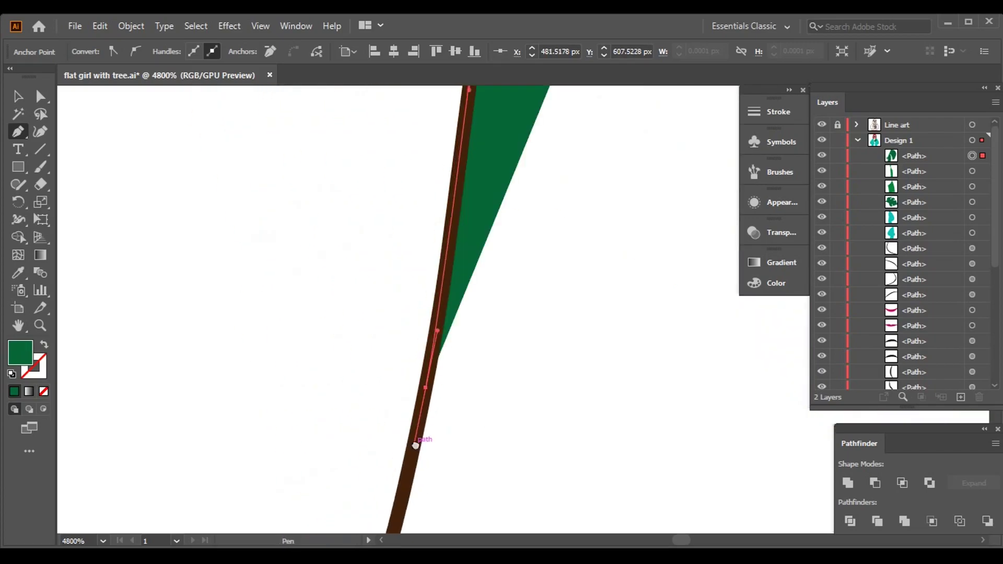
{"action": "left_click_drag", "start_coordinate": [189, 456], "coordinate": [643, 279]}
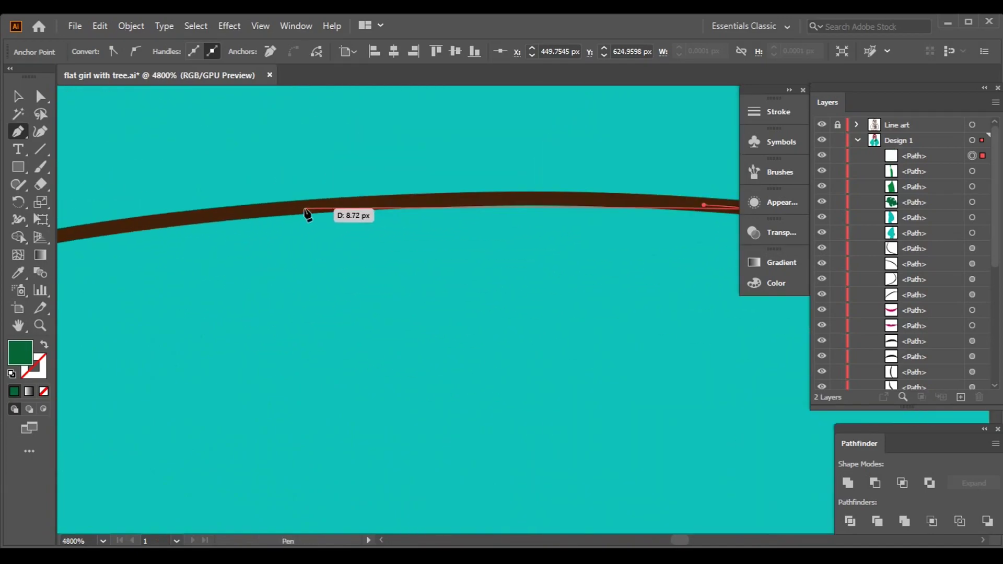
{"action": "left_click_drag", "start_coordinate": [200, 259], "coordinate": [361, 188]}
{"action": "left_click_drag", "start_coordinate": [416, 121], "coordinate": [611, 250]}
{"action": "left_click_drag", "start_coordinate": [308, 230], "coordinate": [219, 243]}
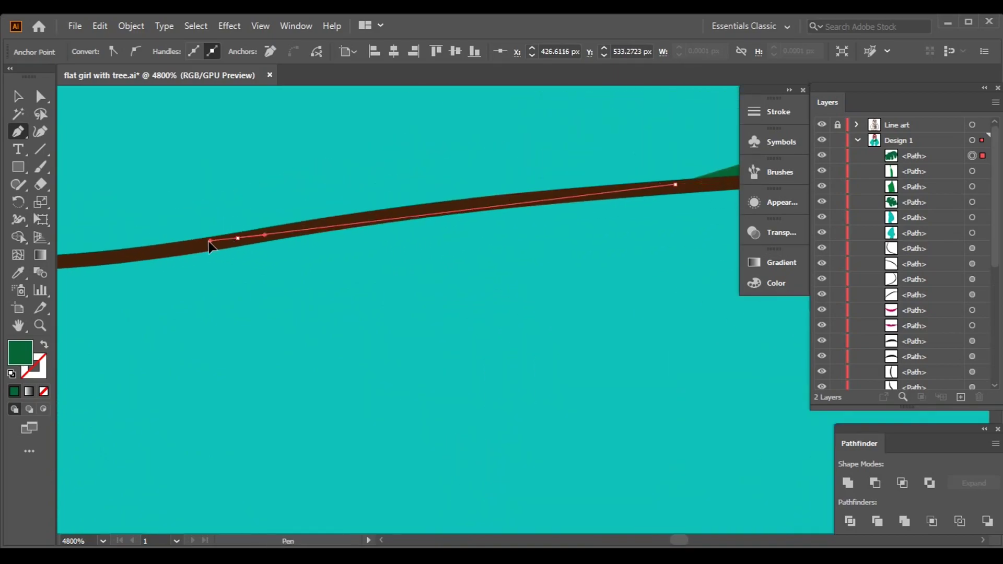
Trace the left leaf shape up the upper left lobe and along its top edge toward the upper notch.
{"action": "left_click_drag", "start_coordinate": [455, 231], "coordinate": [422, 303]}
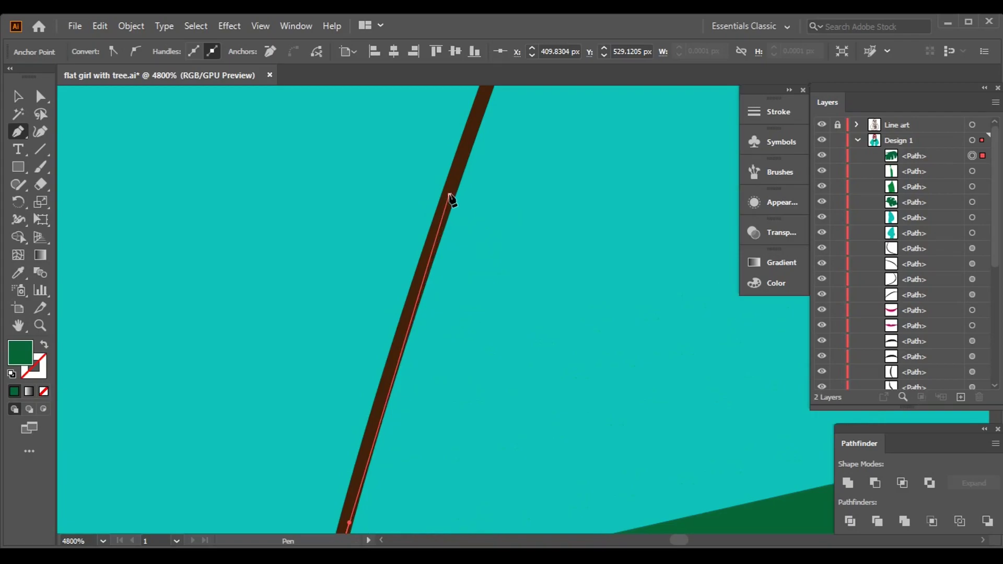
{"action": "left_click_drag", "start_coordinate": [450, 199], "coordinate": [460, 229]}
{"action": "left_click_drag", "start_coordinate": [473, 172], "coordinate": [717, 410]}
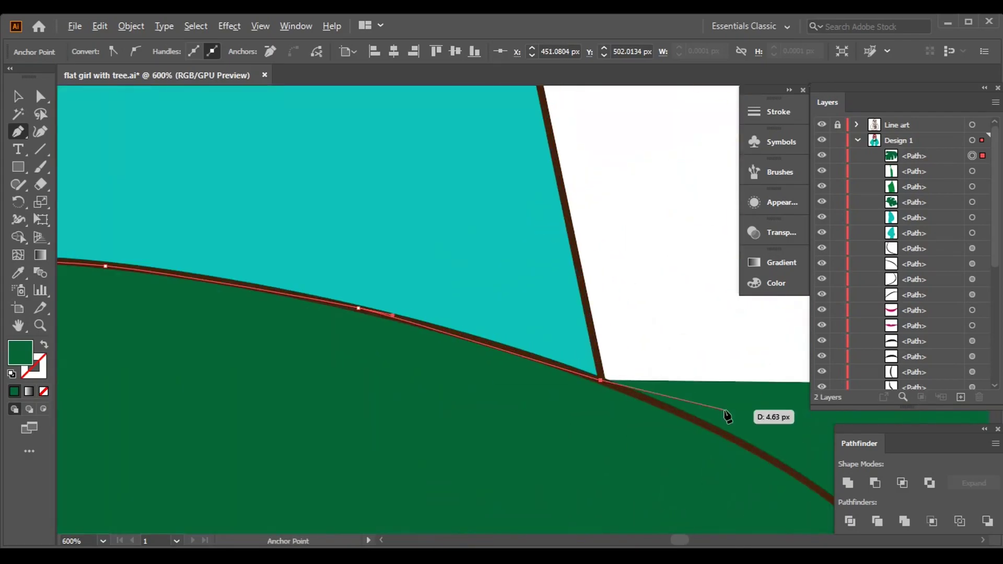
{"action": "scroll", "coordinate": [381, 251], "scroll_direction": "up", "scroll_amount": 3}
Trace the left leaf shape around the upper notch and along the top lobe, closing it at the starting point.
{"action": "left_click_drag", "start_coordinate": [381, 251], "coordinate": [460, 369]}
{"action": "left_click_drag", "start_coordinate": [520, 462], "coordinate": [617, 280]}
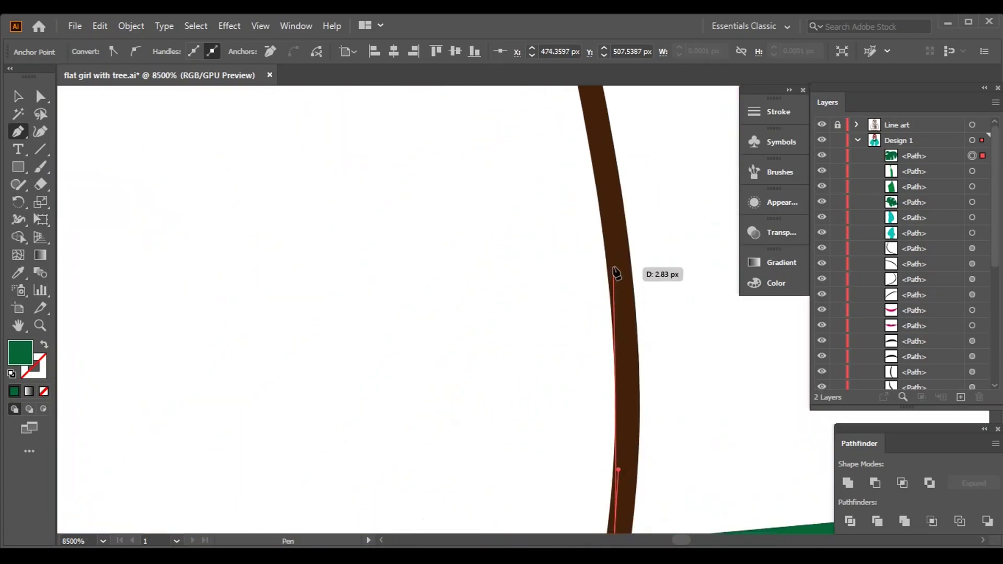
{"action": "scroll", "coordinate": [575, 251], "scroll_direction": "down", "scroll_amount": 2}
{"action": "left_click_drag", "start_coordinate": [538, 169], "coordinate": [588, 299]}
{"action": "scroll", "coordinate": [448, 274], "scroll_direction": "up", "scroll_amount": 3}
{"action": "left_click_drag", "start_coordinate": [222, 200], "coordinate": [712, 296]}
{"action": "scroll", "coordinate": [712, 296], "scroll_direction": "down", "scroll_amount": 3}
{"action": "scroll", "coordinate": [291, 354], "scroll_direction": "up", "scroll_amount": 3}
{"action": "left_click_drag", "start_coordinate": [579, 256], "coordinate": [451, 142]}
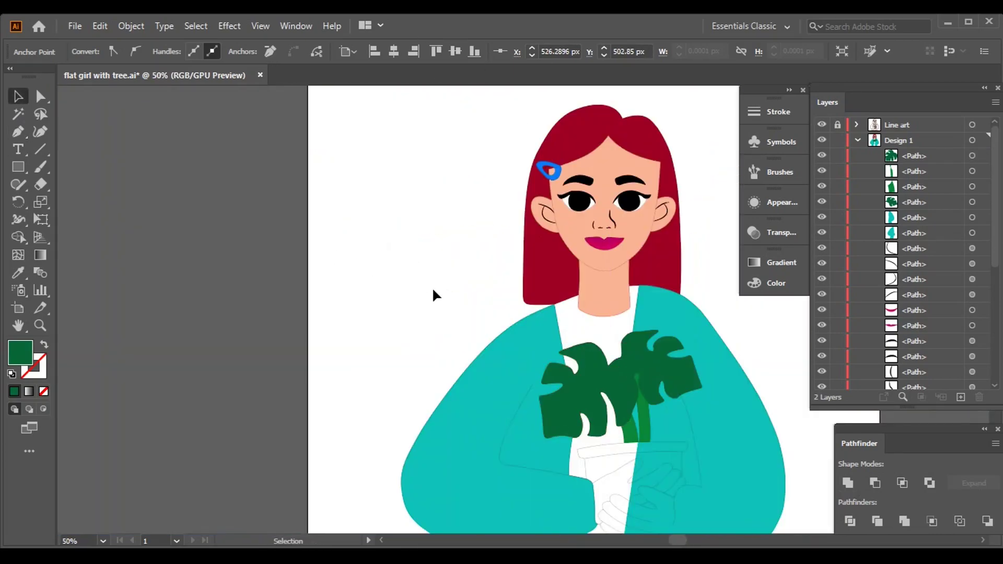
Recolour the right leaf green 00832D and match the left leaf's fill to it.
{"action": "scroll", "coordinate": [423, 284], "scroll_direction": "up", "scroll_amount": 5}
{"action": "left_click", "coordinate": [369, 313]}
{"action": "left_click", "coordinate": [776, 282]}
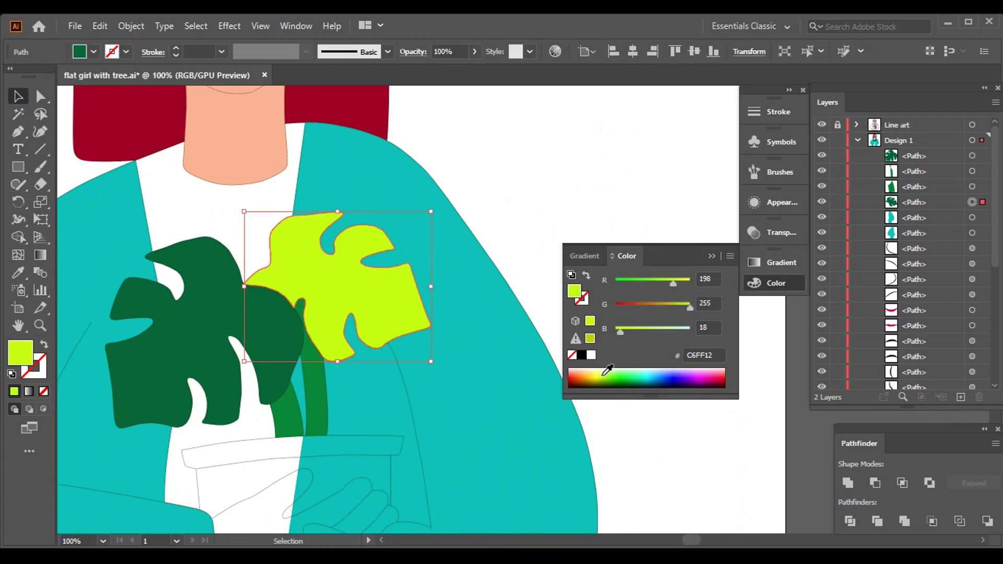
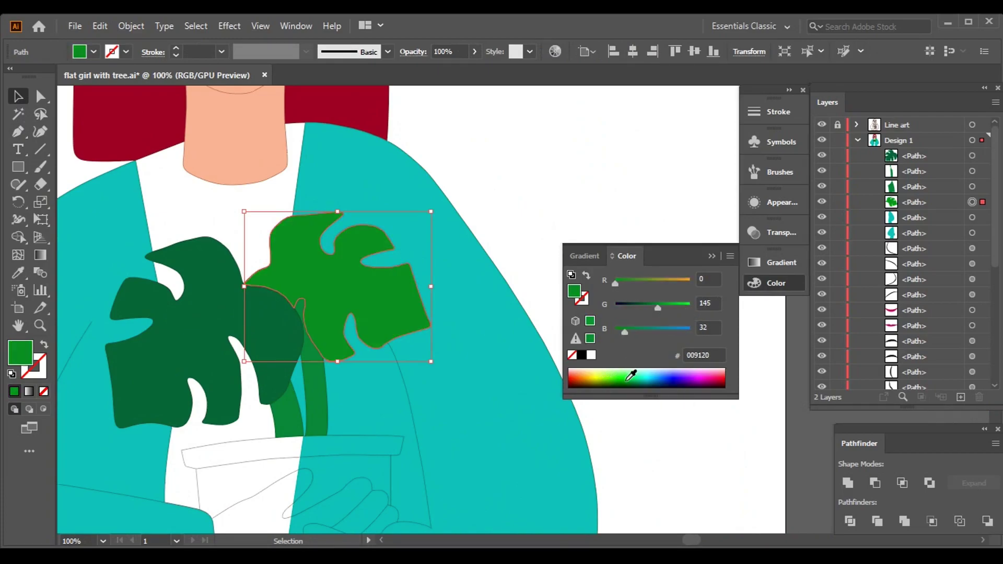
{"action": "left_click_drag", "start_coordinate": [653, 308], "coordinate": [653, 307]}
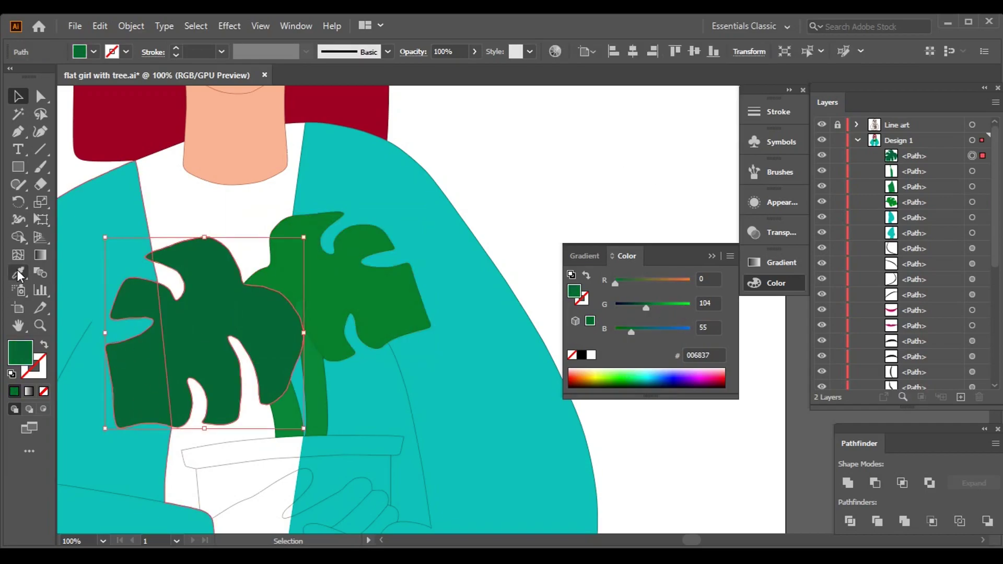
{"action": "key", "text": "ctrl+z"}
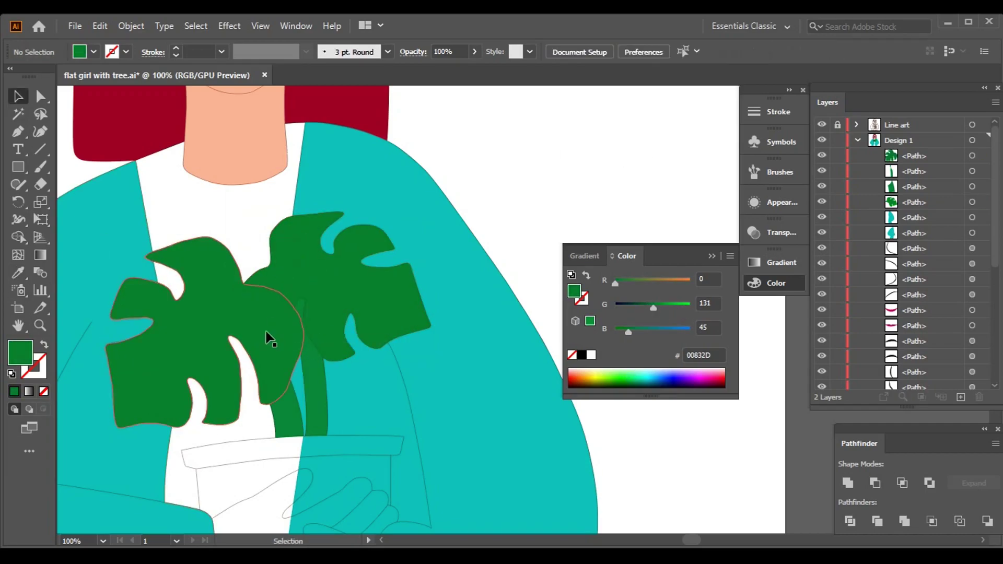
Start a cyan overlay shape on the left leaf where the two leaves meet and trace along its upper right edge.
{"action": "scroll", "coordinate": [284, 347], "scroll_direction": "up", "scroll_amount": 3}
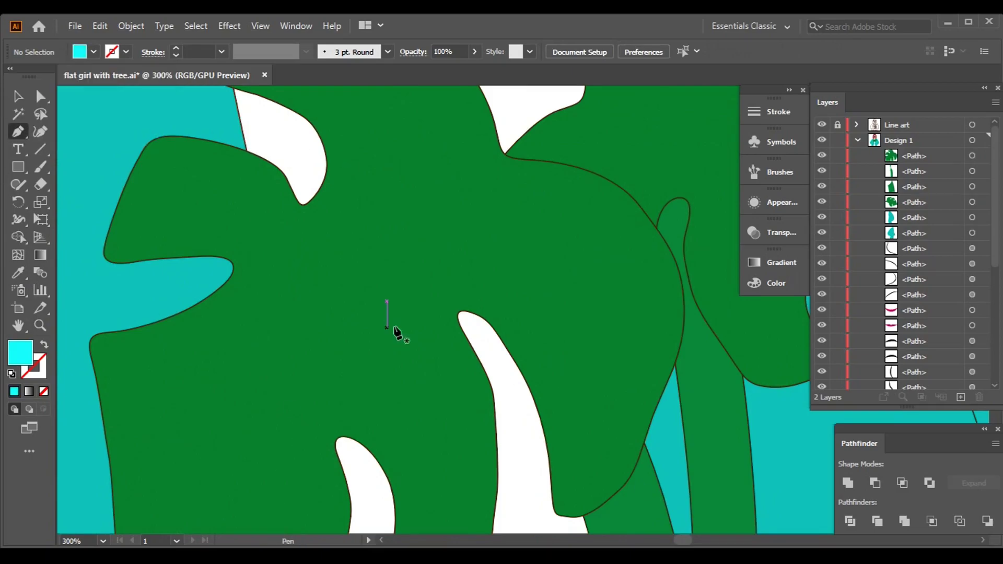
{"action": "scroll", "coordinate": [387, 333], "scroll_direction": "up", "scroll_amount": 8}
{"action": "left_click", "coordinate": [570, 427]}
{"action": "left_click_drag", "start_coordinate": [570, 427], "coordinate": [523, 294]}
{"action": "scroll", "coordinate": [600, 287], "scroll_direction": "down", "scroll_amount": 8}
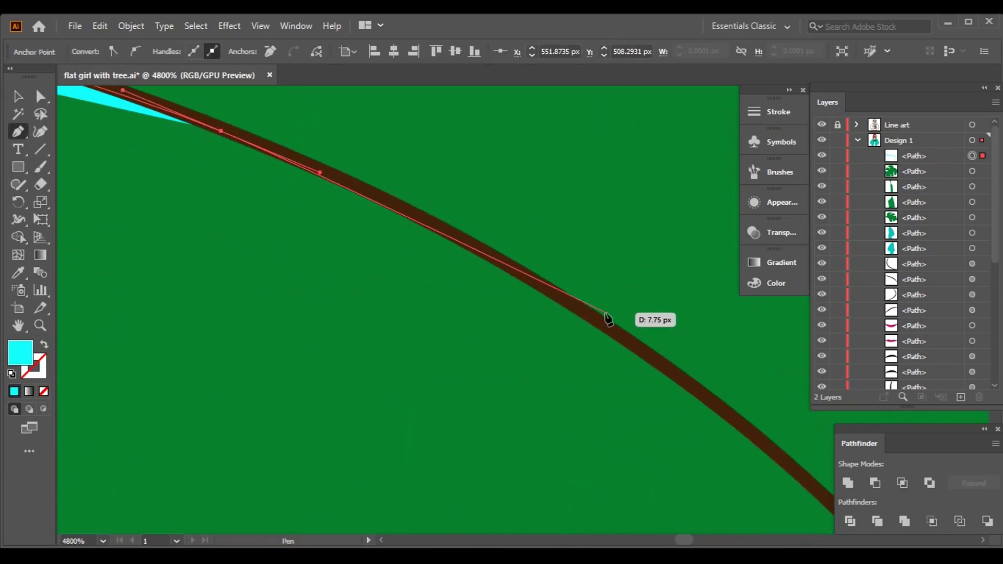
Trace the cyan overlay shape down the left leaf's outer right edge to the stem.
{"action": "scroll", "coordinate": [589, 295], "scroll_direction": "up", "scroll_amount": 4}
{"action": "scroll", "coordinate": [593, 347], "scroll_direction": "down", "scroll_amount": 1}
{"action": "left_click_drag", "start_coordinate": [609, 365], "coordinate": [525, 163]}
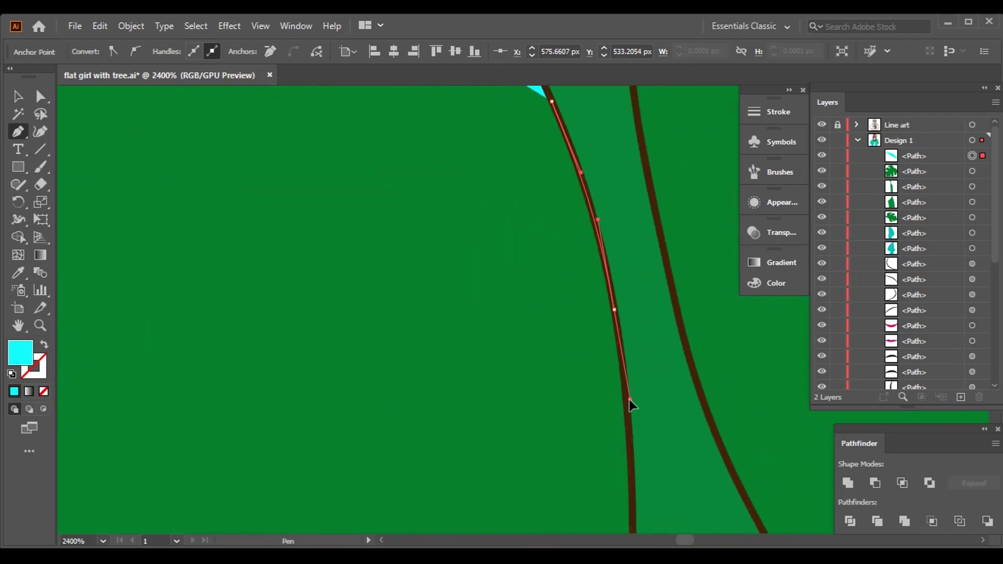
{"action": "scroll", "coordinate": [630, 405], "scroll_direction": "down", "scroll_amount": 4}
{"action": "scroll", "coordinate": [542, 347], "scroll_direction": "up", "scroll_amount": 3}
{"action": "key", "text": "super"}
{"action": "key", "text": "super"}
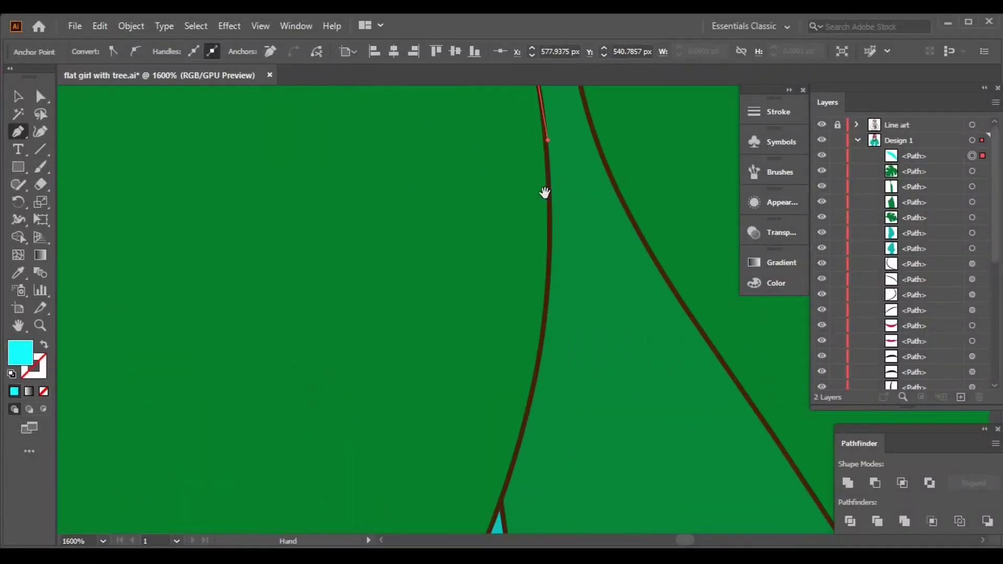
{"action": "scroll", "coordinate": [543, 340], "scroll_direction": "down", "scroll_amount": 8}
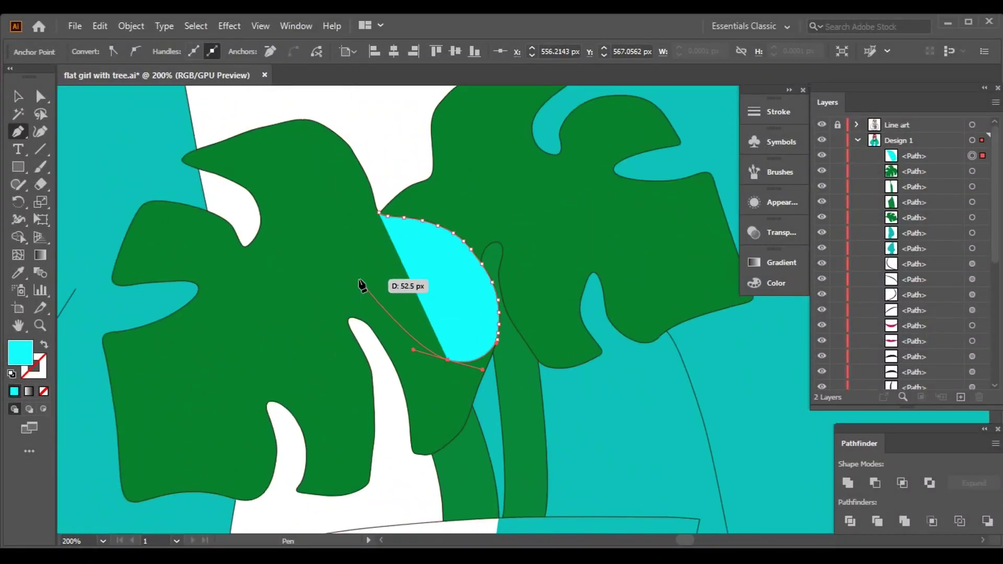
Draw the cyan overlay's wavy inner edge across the left leaf, above the two lower notches and out past the leaf's left edge.
{"action": "left_click_drag", "start_coordinate": [316, 260], "coordinate": [334, 258]}
{"action": "scroll", "coordinate": [366, 277], "scroll_direction": "down", "scroll_amount": 2}
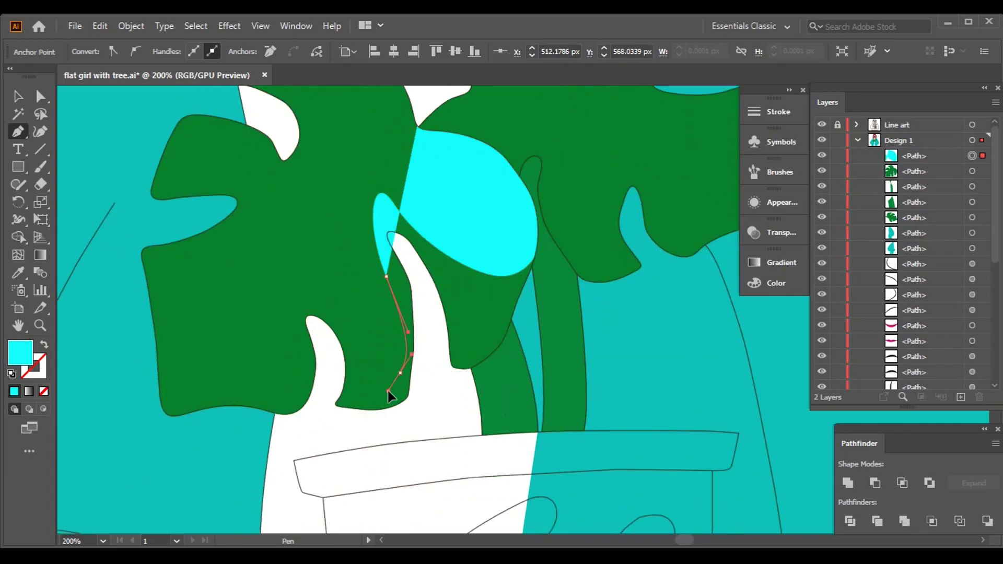
{"action": "left_click_drag", "start_coordinate": [293, 321], "coordinate": [294, 362]}
{"action": "scroll", "coordinate": [324, 306], "scroll_direction": "down", "scroll_amount": 2}
{"action": "scroll", "coordinate": [324, 306], "scroll_direction": "left", "scroll_amount": 2}
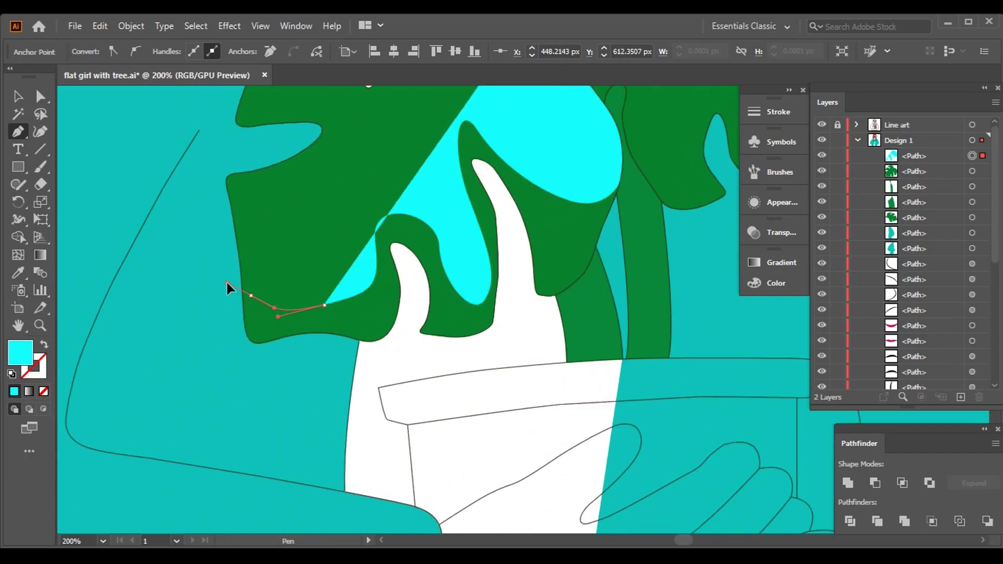
{"action": "scroll", "coordinate": [214, 278], "scroll_direction": "up", "scroll_amount": 9}
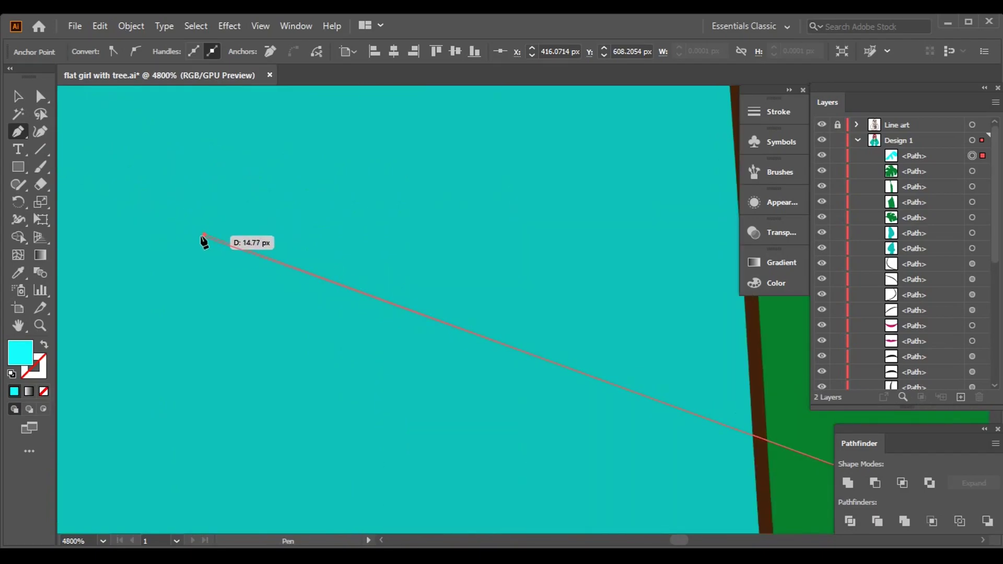
Trace the cyan overlay shape up the left leaf's outer left edge toward the lower lobe's side.
{"action": "mouse_move", "coordinate": [699, 412]}
{"action": "left_mouse_down"}
{"action": "mouse_move", "coordinate": [271, 157]}
{"action": "mouse_move", "coordinate": [266, 223]}
{"action": "mouse_move", "coordinate": [306, 470]}
{"action": "mouse_move", "coordinate": [300, 294]}
{"action": "left_mouse_up"}
{"action": "left_click", "coordinate": [300, 293]}
{"action": "scroll", "coordinate": [336, 402], "scroll_direction": "down", "scroll_amount": 3}
{"action": "scroll", "coordinate": [385, 389], "scroll_direction": "down", "scroll_amount": 6}
{"action": "scroll", "coordinate": [365, 456], "scroll_direction": "up", "scroll_amount": 6}
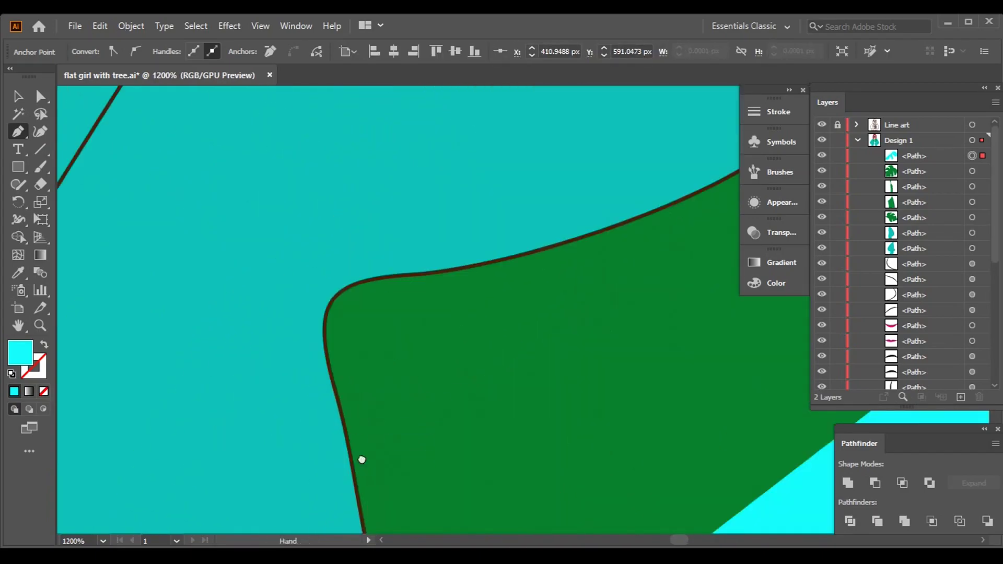
{"action": "left_click", "coordinate": [462, 391]}
{"action": "scroll", "coordinate": [430, 378], "scroll_direction": "down", "scroll_amount": 3}
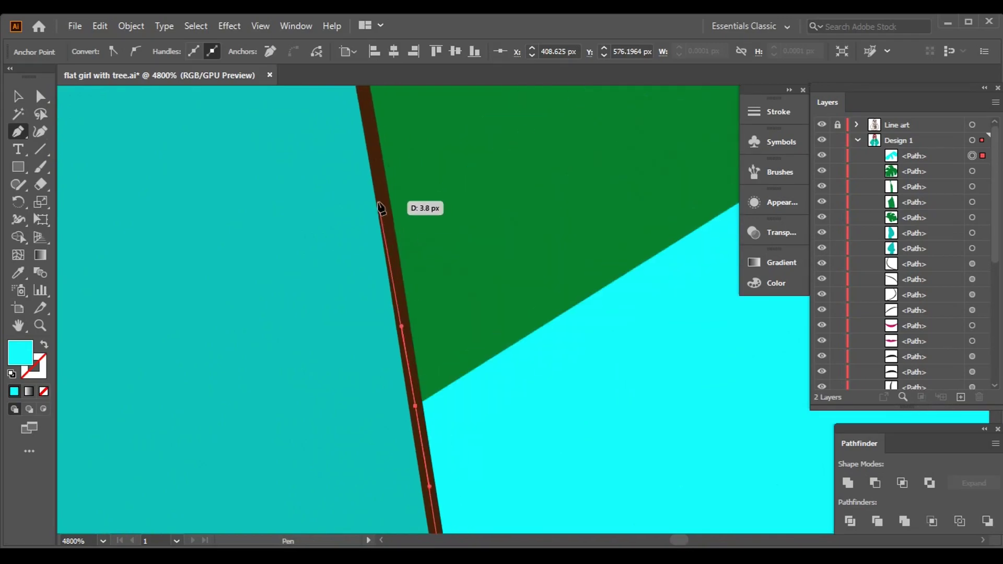
{"action": "scroll", "coordinate": [384, 281], "scroll_direction": "down", "scroll_amount": 8}
Draw the cyan overlay's curved upper edge across the left leaf and close the shape at the leaf's top right edge.
{"action": "left_click_drag", "start_coordinate": [503, 219], "coordinate": [571, 212]}
{"action": "scroll", "coordinate": [559, 202], "scroll_direction": "up", "scroll_amount": 2}
{"action": "scroll", "coordinate": [559, 201], "scroll_direction": "right", "scroll_amount": 1}
{"action": "scroll", "coordinate": [524, 142], "scroll_direction": "up", "scroll_amount": 5}
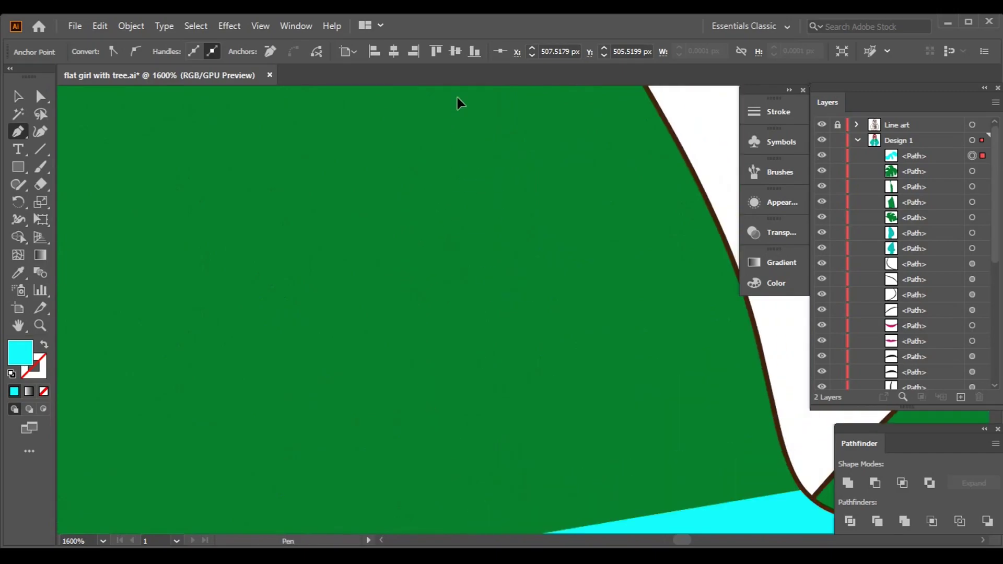
{"action": "scroll", "coordinate": [452, 106], "scroll_direction": "down", "scroll_amount": 6}
{"action": "scroll", "coordinate": [470, 156], "scroll_direction": "up", "scroll_amount": 4}
{"action": "scroll", "coordinate": [480, 209], "scroll_direction": "down", "scroll_amount": 1}
{"action": "scroll", "coordinate": [480, 128], "scroll_direction": "up", "scroll_amount": 4}
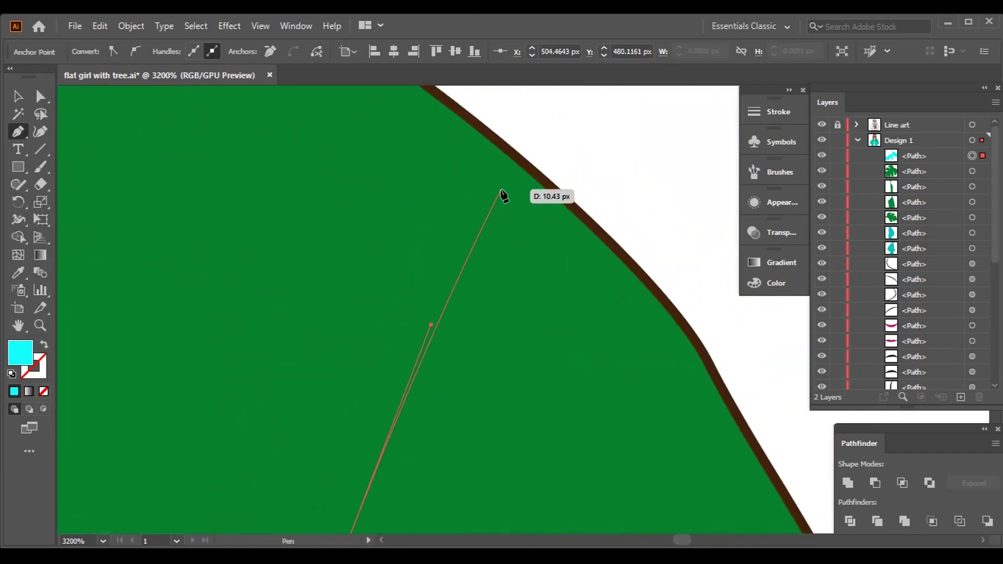
{"action": "scroll", "coordinate": [706, 356], "scroll_direction": "up", "scroll_amount": 4}
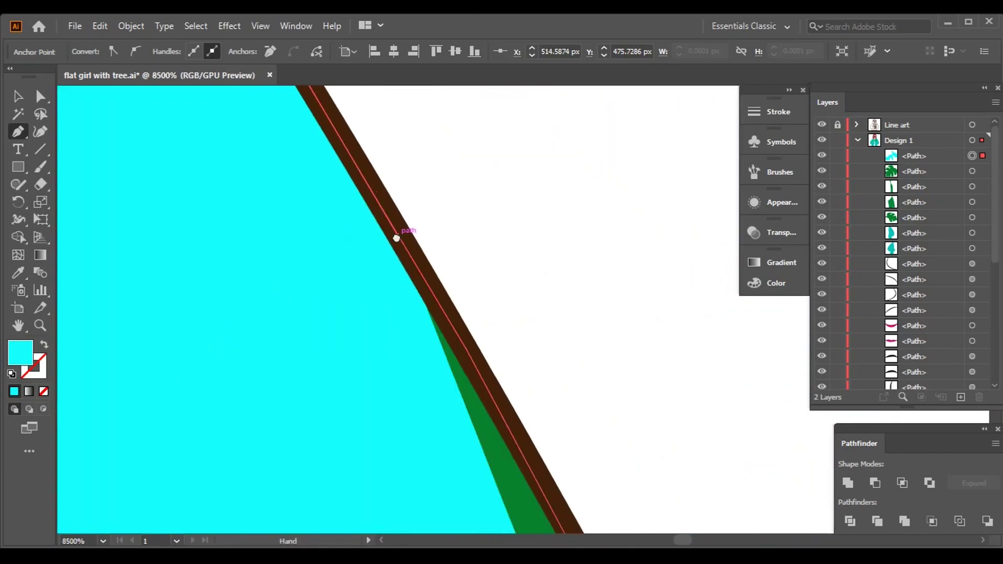
{"action": "scroll", "coordinate": [457, 368], "scroll_direction": "down", "scroll_amount": 15}
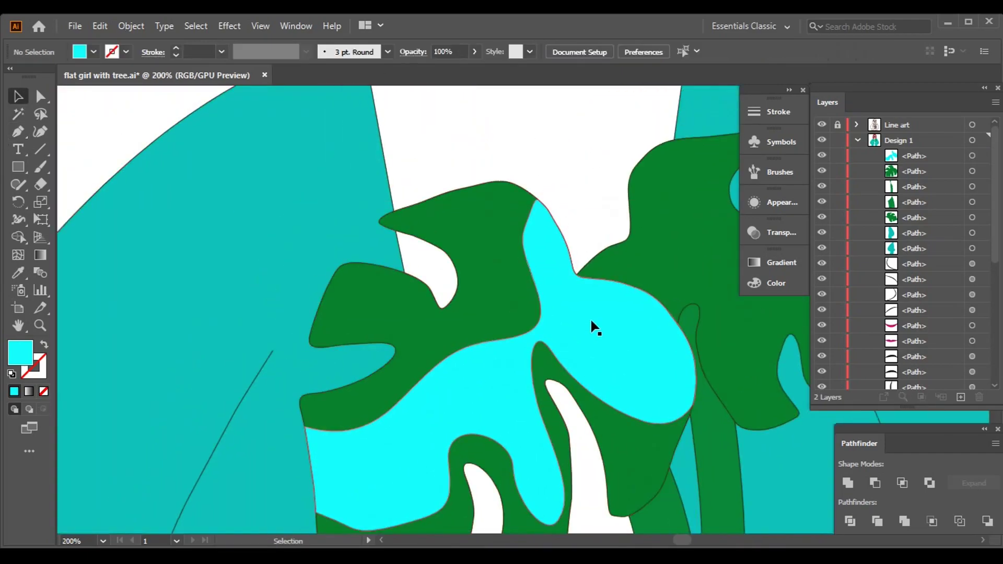
Recolour the cyan overlay on the left leaf to a light green and set its opacity to 67%.
{"action": "scroll", "coordinate": [594, 328], "scroll_direction": "down", "scroll_amount": 2}
{"action": "left_click", "coordinate": [252, 301]}
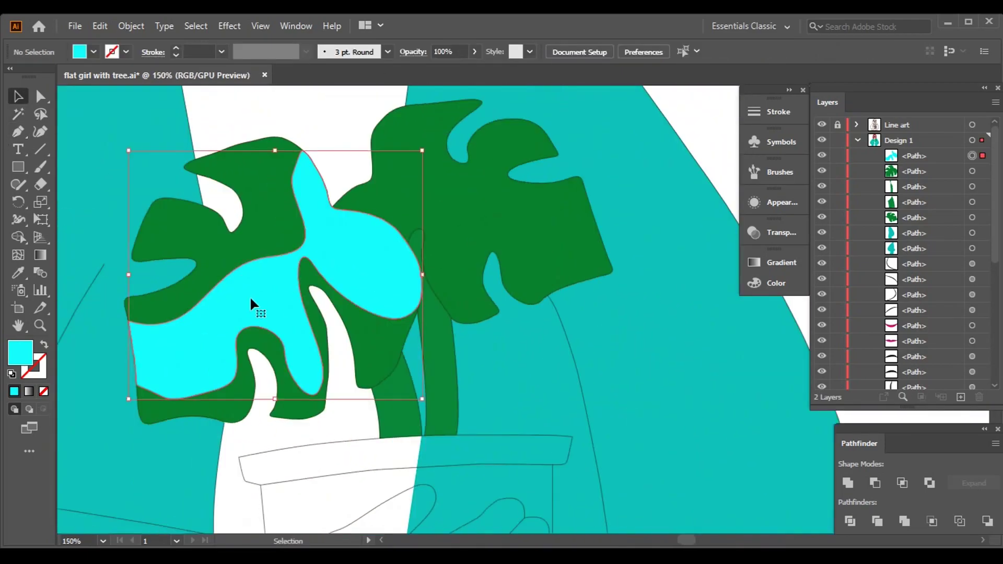
{"action": "left_click", "coordinate": [778, 283]}
{"action": "left_click_drag", "start_coordinate": [689, 330], "coordinate": [678, 307]}
{"action": "left_click_drag", "start_coordinate": [616, 283], "coordinate": [669, 307]}
{"action": "left_click", "coordinate": [610, 195]}
{"action": "left_click_drag", "start_coordinate": [609, 195], "coordinate": [493, 317]}
{"action": "left_click", "coordinate": [305, 278]}
{"action": "key", "text": "6"}
{"action": "key", "text": "7"}
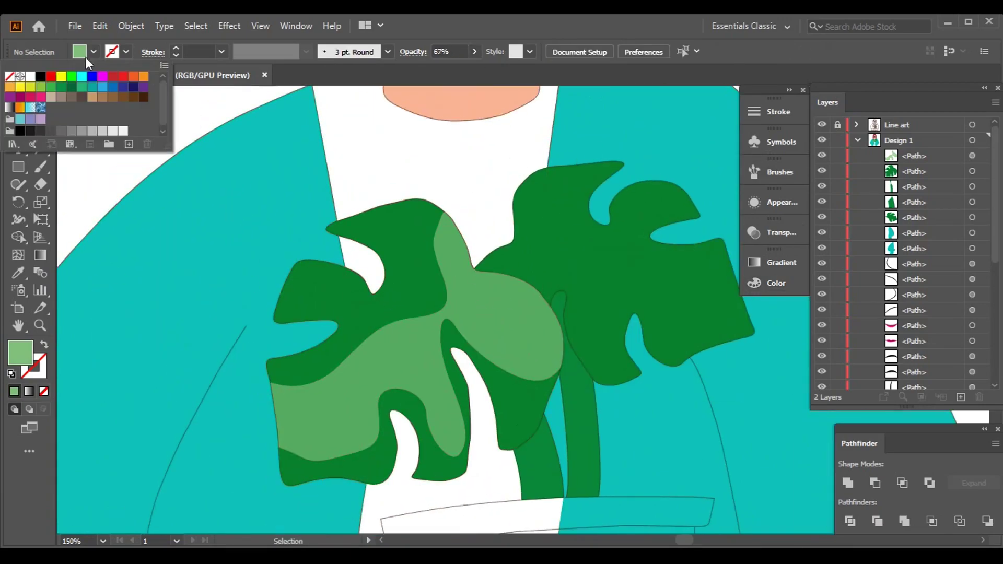
Start a bright green overlay at the left leaf's top right edge and trace along the upper lobe's top edge.
{"action": "scroll", "coordinate": [427, 233], "scroll_direction": "up", "scroll_amount": 15}
{"action": "key", "text": "p"}
{"action": "left_click", "coordinate": [659, 477]}
{"action": "left_click_drag", "start_coordinate": [663, 502], "coordinate": [123, 297]}
{"action": "left_click", "coordinate": [124, 298]}
{"action": "scroll", "coordinate": [393, 261], "scroll_direction": "down", "scroll_amount": 2}
{"action": "left_click_drag", "start_coordinate": [393, 260], "coordinate": [219, 255]}
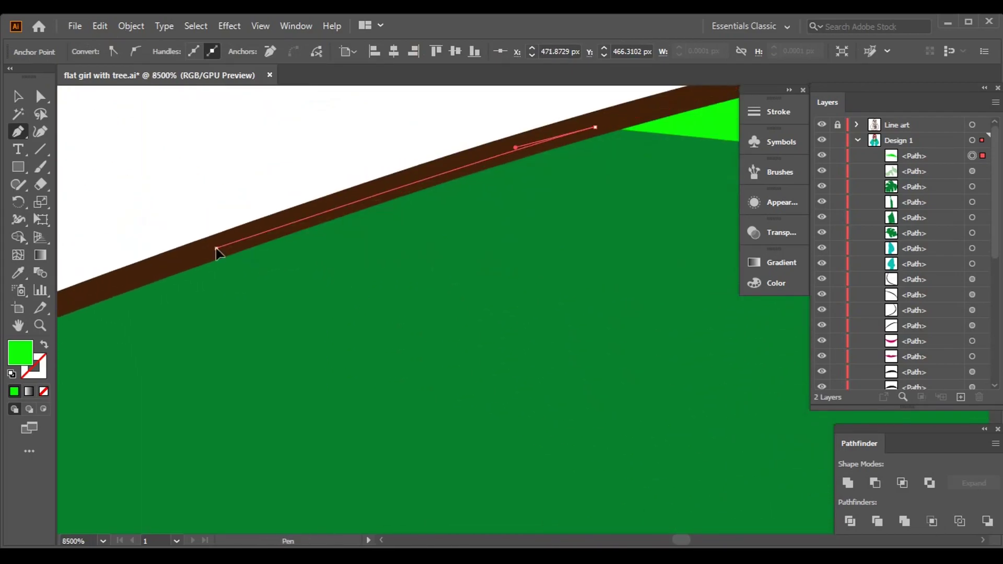
Trace the bright green overlay around the upper lobe's pointed tip and back along the first notch's upper edge.
{"action": "left_click_drag", "start_coordinate": [127, 304], "coordinate": [618, 168]}
{"action": "left_click_drag", "start_coordinate": [184, 328], "coordinate": [264, 399]}
{"action": "left_click_drag", "start_coordinate": [281, 347], "coordinate": [495, 317]}
{"action": "scroll", "coordinate": [496, 317], "scroll_direction": "down", "scroll_amount": 8}
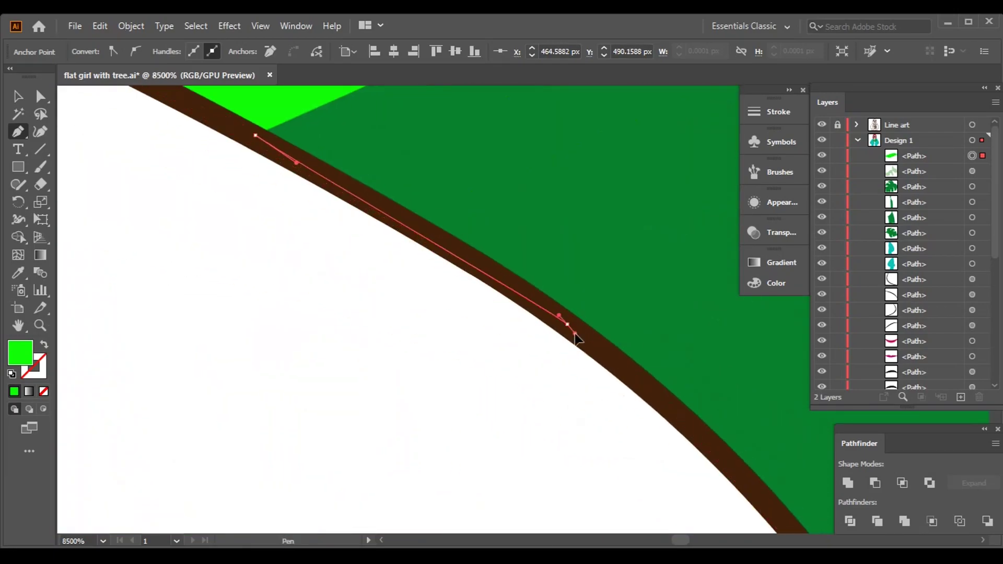
{"action": "scroll", "coordinate": [514, 155], "scroll_direction": "down", "scroll_amount": 2}
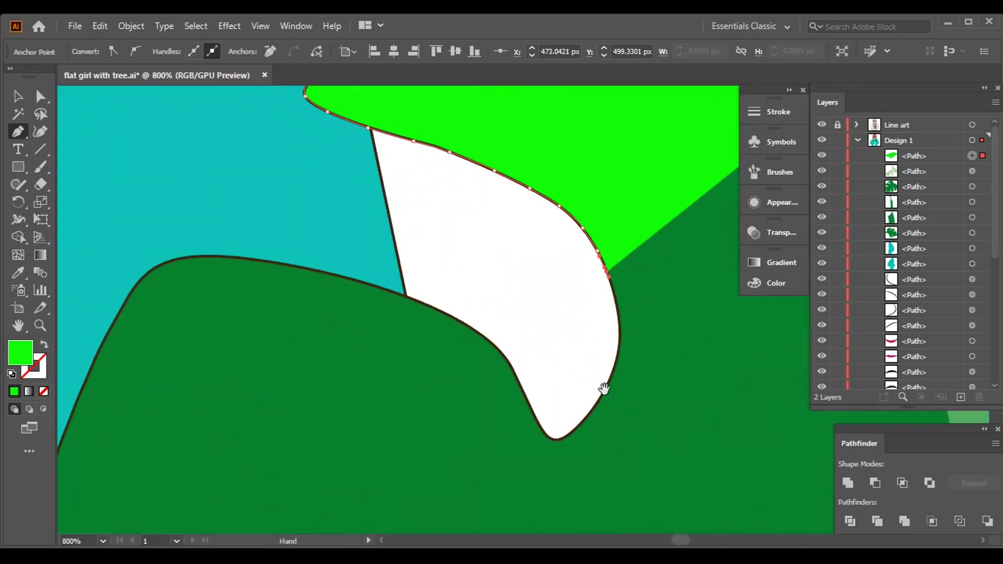
Trace the bright green overlay around the inner end of the first notch and onto the middle lobe's upper edge.
{"action": "scroll", "coordinate": [600, 394], "scroll_direction": "up", "scroll_amount": 10}
{"action": "scroll", "coordinate": [540, 369], "scroll_direction": "right", "scroll_amount": 3}
{"action": "scroll", "coordinate": [574, 357], "scroll_direction": "left", "scroll_amount": 3}
{"action": "scroll", "coordinate": [459, 352], "scroll_direction": "down", "scroll_amount": 5}
{"action": "scroll", "coordinate": [515, 298], "scroll_direction": "right", "scroll_amount": 3}
{"action": "scroll", "coordinate": [406, 318], "scroll_direction": "left", "scroll_amount": 4}
{"action": "scroll", "coordinate": [280, 178], "scroll_direction": "up", "scroll_amount": 3}
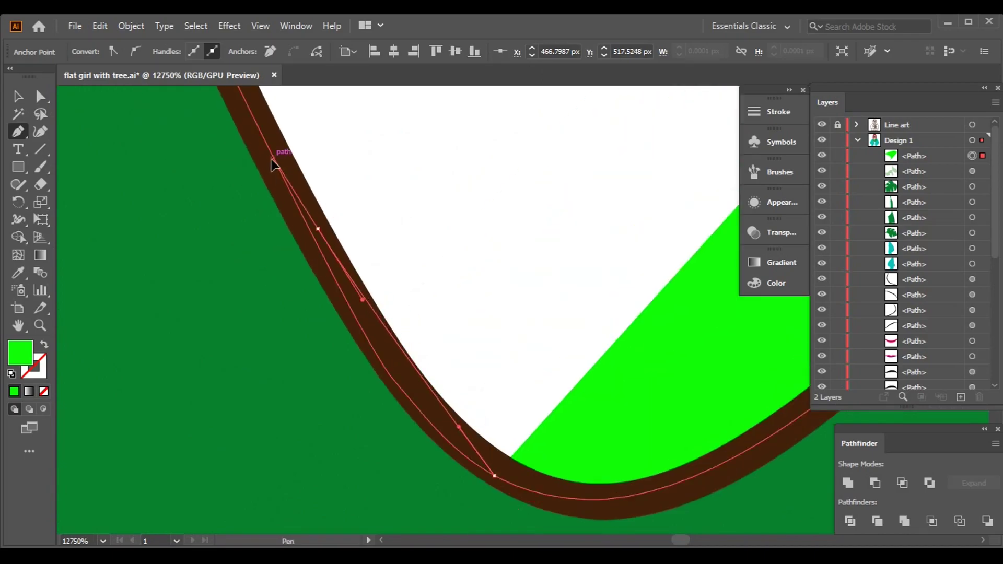
{"action": "scroll", "coordinate": [347, 197], "scroll_direction": "up", "scroll_amount": 10}
{"action": "scroll", "coordinate": [503, 261], "scroll_direction": "left", "scroll_amount": 5}
{"action": "left_click_drag", "start_coordinate": [327, 222], "coordinate": [305, 215]}
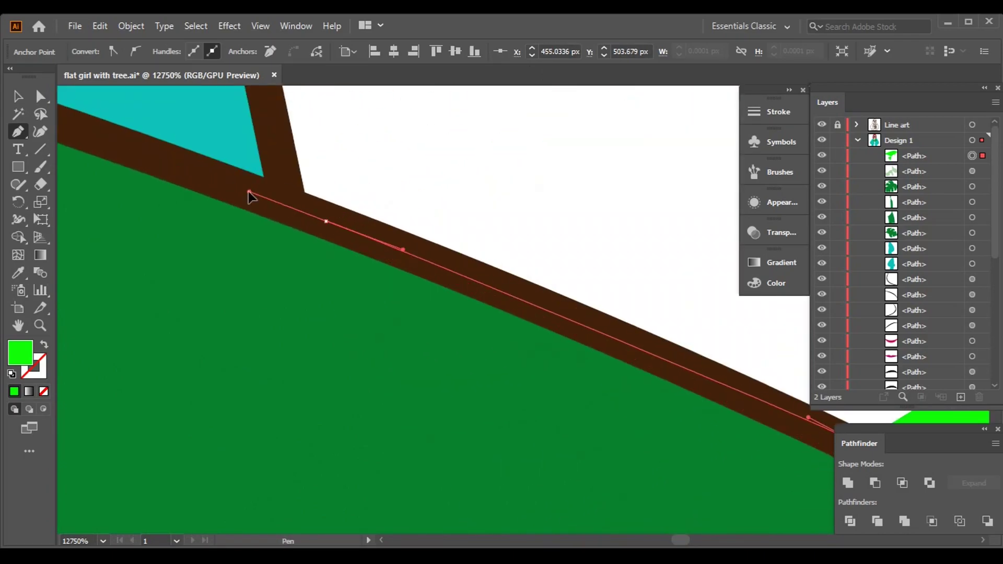
Trace the bright green overlay over the middle lobe's rounded top and down its outer left edge.
{"action": "scroll", "coordinate": [307, 220], "scroll_direction": "down", "scroll_amount": 5}
{"action": "scroll", "coordinate": [478, 293], "scroll_direction": "up", "scroll_amount": 3}
{"action": "scroll", "coordinate": [313, 277], "scroll_direction": "up", "scroll_amount": 2}
{"action": "left_click_drag", "start_coordinate": [490, 330], "coordinate": [398, 349]}
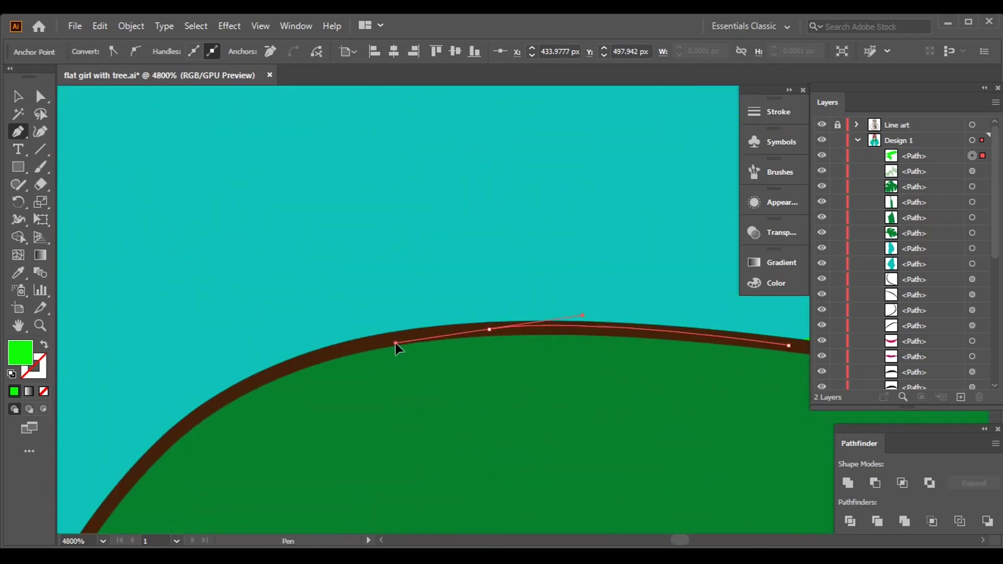
{"action": "scroll", "coordinate": [450, 273], "scroll_direction": "down", "scroll_amount": 3}
{"action": "scroll", "coordinate": [242, 287], "scroll_direction": "up", "scroll_amount": 3}
{"action": "scroll", "coordinate": [260, 421], "scroll_direction": "left", "scroll_amount": 3}
{"action": "left_click", "coordinate": [288, 454]}
Trace the bright green overlay around the middle lobe's lower corner and along the second notch's upper edge to its inner end.
{"action": "scroll", "coordinate": [363, 421], "scroll_direction": "left", "scroll_amount": 2}
{"action": "scroll", "coordinate": [249, 454], "scroll_direction": "right", "scroll_amount": 4}
{"action": "scroll", "coordinate": [202, 399], "scroll_direction": "down", "scroll_amount": 6}
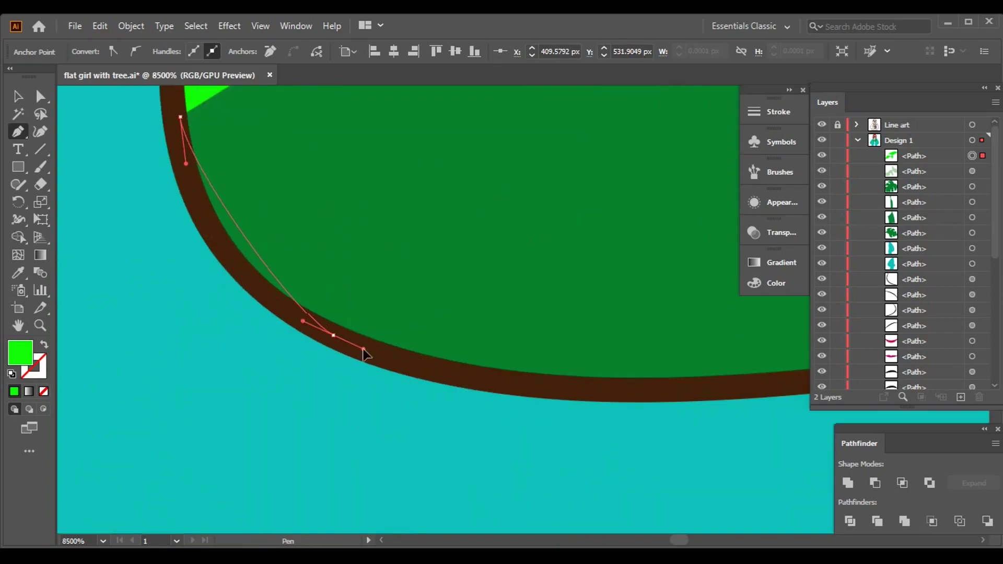
{"action": "scroll", "coordinate": [333, 339], "scroll_direction": "down", "scroll_amount": 3}
{"action": "scroll", "coordinate": [455, 284], "scroll_direction": "up", "scroll_amount": 3}
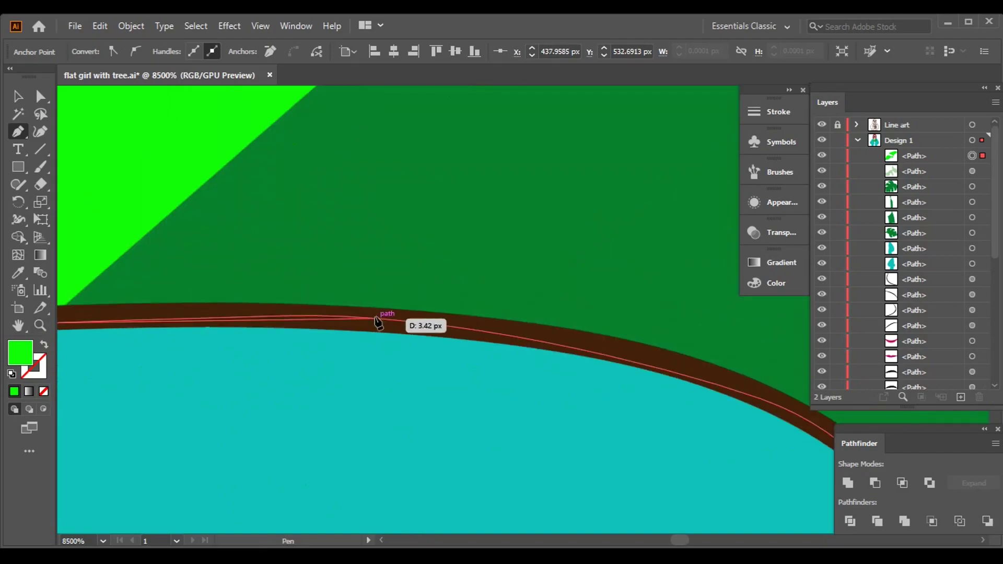
{"action": "scroll", "coordinate": [376, 318], "scroll_direction": "down", "scroll_amount": 3}
{"action": "scroll", "coordinate": [538, 324], "scroll_direction": "down", "scroll_amount": 4}
{"action": "scroll", "coordinate": [533, 209], "scroll_direction": "up", "scroll_amount": 2}
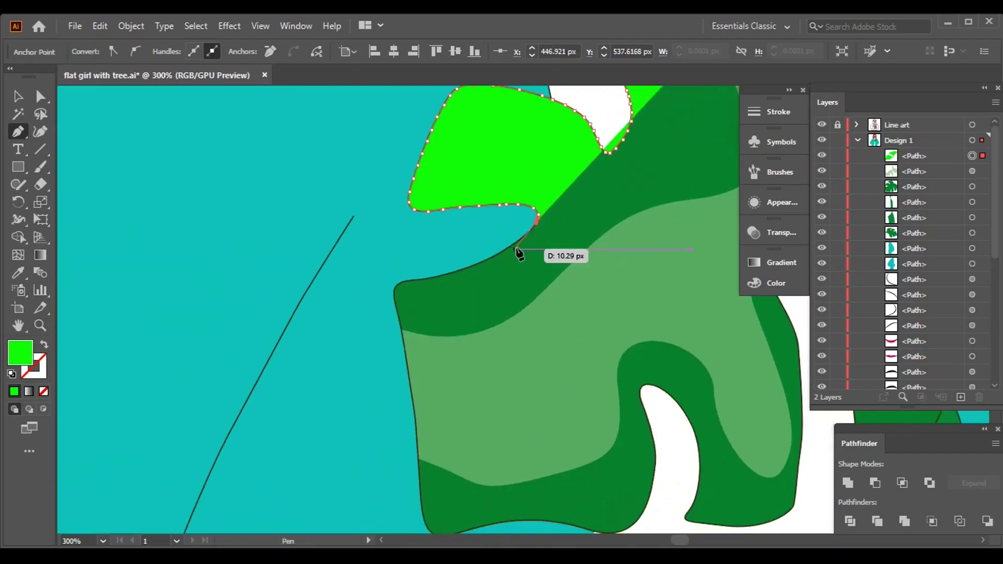
Trace the bright green overlay along the second notch's lower edge and around the lower lobe's outer corner.
{"action": "scroll", "coordinate": [516, 253], "scroll_direction": "up", "scroll_amount": 8}
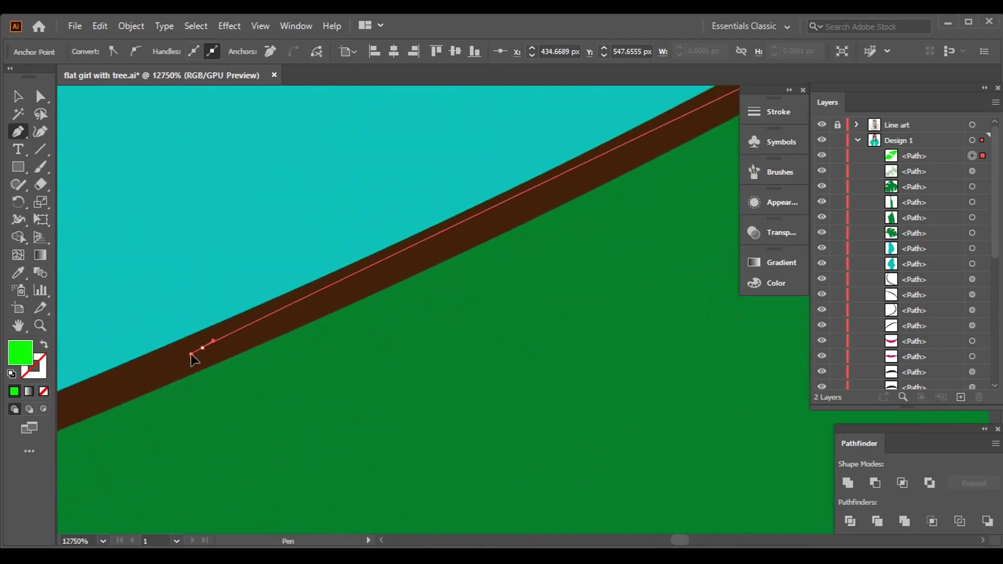
{"action": "scroll", "coordinate": [199, 335], "scroll_direction": "up", "scroll_amount": 4}
{"action": "left_click", "coordinate": [402, 236]}
{"action": "left_click", "coordinate": [230, 293]}
{"action": "left_click_drag", "start_coordinate": [249, 360], "coordinate": [253, 213]}
Run the bright green overlay's inner edge back across the light green overlay and close the shape at the leaf's top right edge.
{"action": "scroll", "coordinate": [253, 213], "scroll_direction": "down", "scroll_amount": 10}
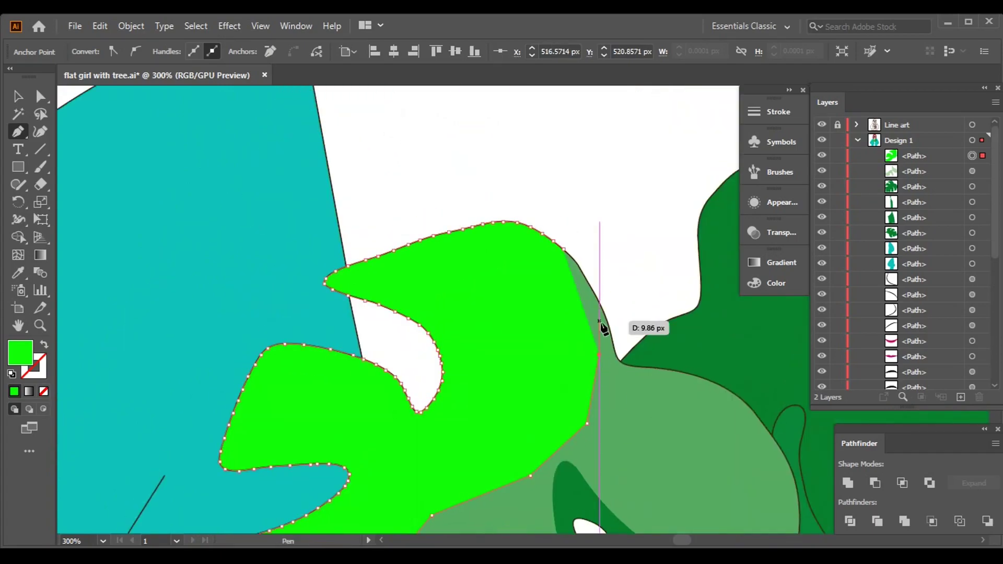
{"action": "scroll", "coordinate": [604, 349], "scroll_direction": "up", "scroll_amount": 8}
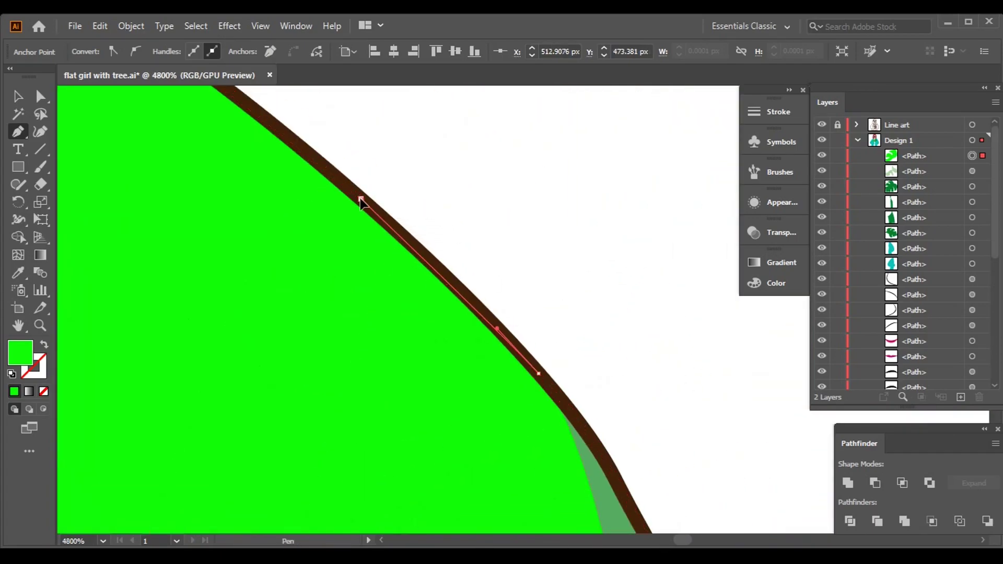
{"action": "left_click", "coordinate": [361, 200]}
{"action": "scroll", "coordinate": [477, 183], "scroll_direction": "down", "scroll_amount": 5}
Send the bright green overlay backward behind the light green overlay and set its opacity to 66%.
{"action": "key", "text": "v"}
{"action": "left_click", "coordinate": [197, 152]}
{"action": "scroll", "coordinate": [197, 152], "scroll_direction": "down", "scroll_amount": 2}
{"action": "scroll", "coordinate": [455, 336], "scroll_direction": "up", "scroll_amount": 3}
{"action": "scroll", "coordinate": [495, 211], "scroll_direction": "down", "scroll_amount": 2}
{"action": "left_click_drag", "start_coordinate": [495, 211], "coordinate": [432, 274]}
{"action": "right_click", "coordinate": [522, 225]}
{"action": "left_click", "coordinate": [690, 477]}
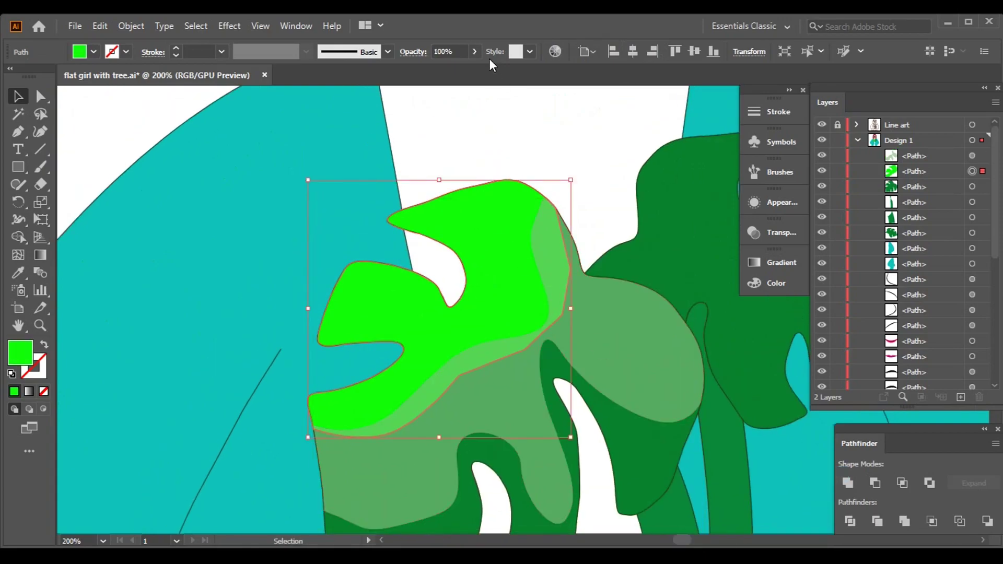
{"action": "left_click_drag", "start_coordinate": [456, 76], "coordinate": [452, 77]}
{"action": "key", "text": "ctrl+shift+a"}
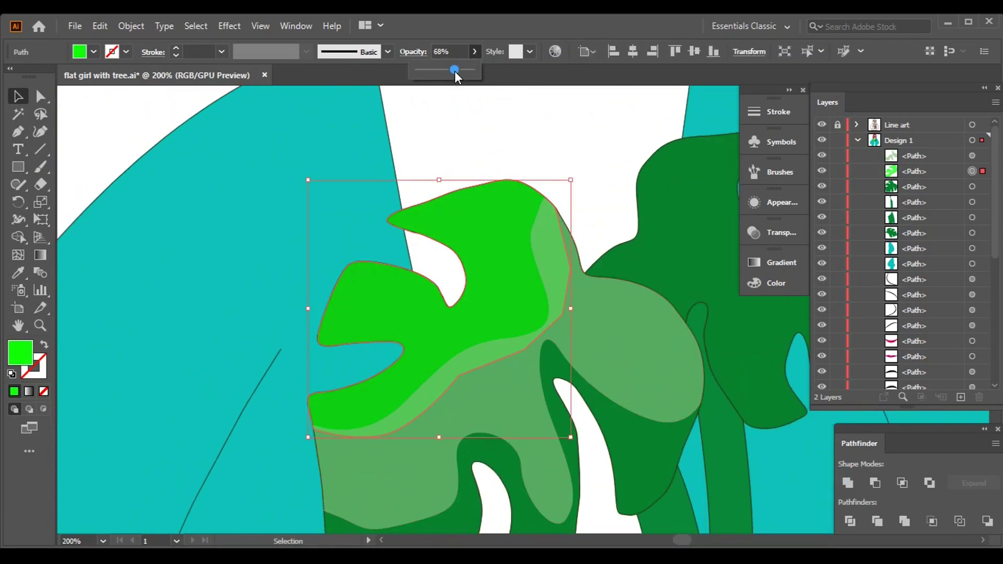
Recolour the upper overlay a soft light green, and give the middle overlay a cooler green at 100% opacity.
{"action": "scroll", "coordinate": [601, 377], "scroll_direction": "down", "scroll_amount": 4}
{"action": "scroll", "coordinate": [589, 326], "scroll_direction": "up", "scroll_amount": 2}
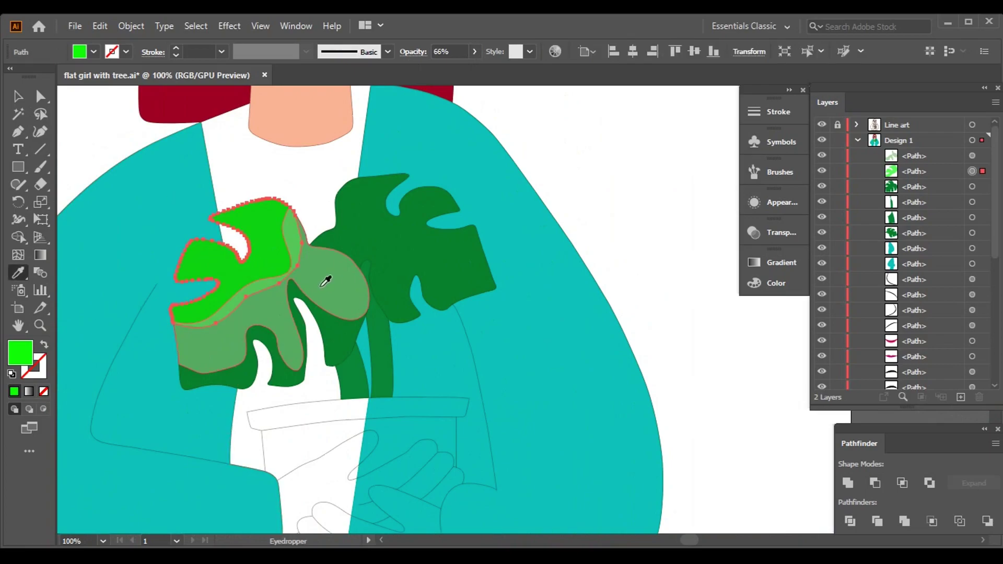
{"action": "left_click", "coordinate": [777, 283]}
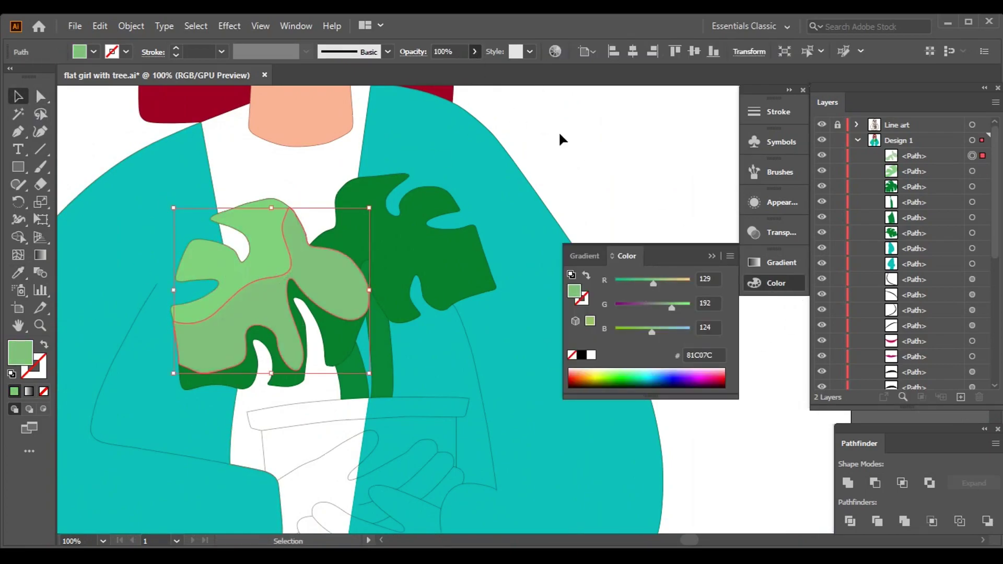
{"action": "left_click", "coordinate": [589, 213]}
{"action": "scroll", "coordinate": [600, 195], "scroll_direction": "down", "scroll_amount": 2}
{"action": "scroll", "coordinate": [357, 334], "scroll_direction": "up", "scroll_amount": 4}
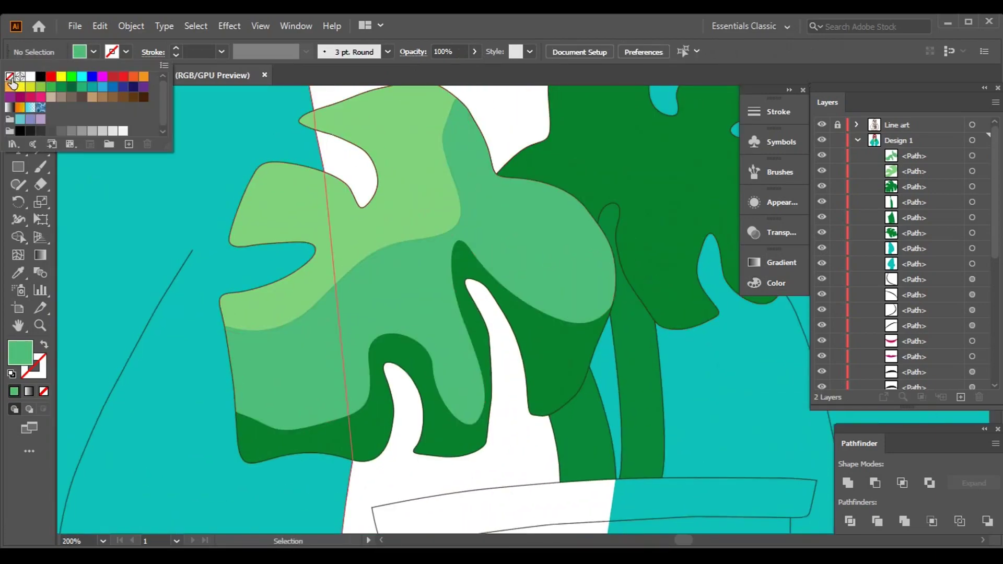
Draw the left leaf's curved midrib with no fill and a 1 pt black stroke, from the bottom left corner to the upper right notch.
{"action": "scroll", "coordinate": [257, 469], "scroll_direction": "up", "scroll_amount": 5}
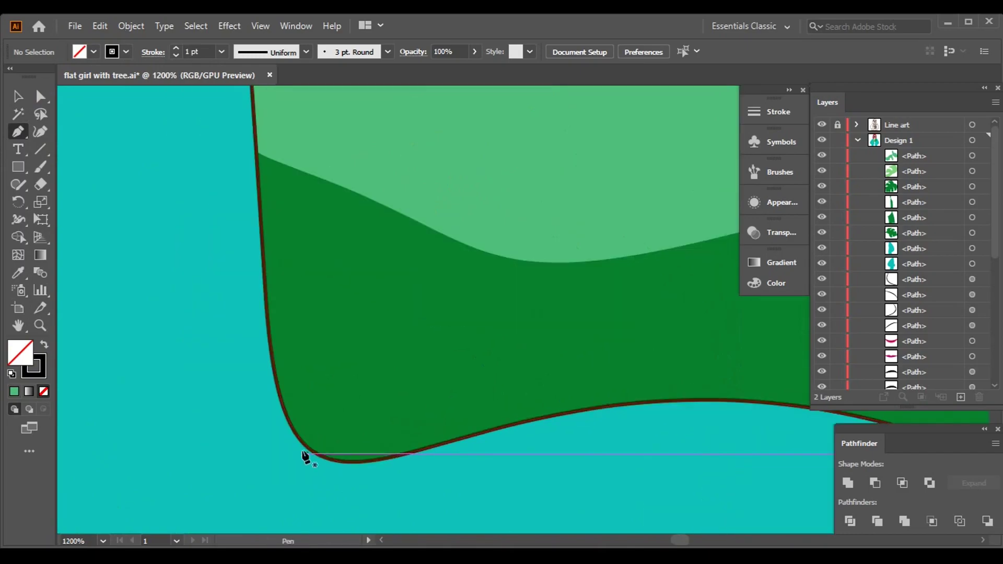
{"action": "left_click", "coordinate": [244, 460]}
{"action": "scroll", "coordinate": [319, 454], "scroll_direction": "down", "scroll_amount": 5}
{"action": "scroll", "coordinate": [432, 294], "scroll_direction": "up", "scroll_amount": 1}
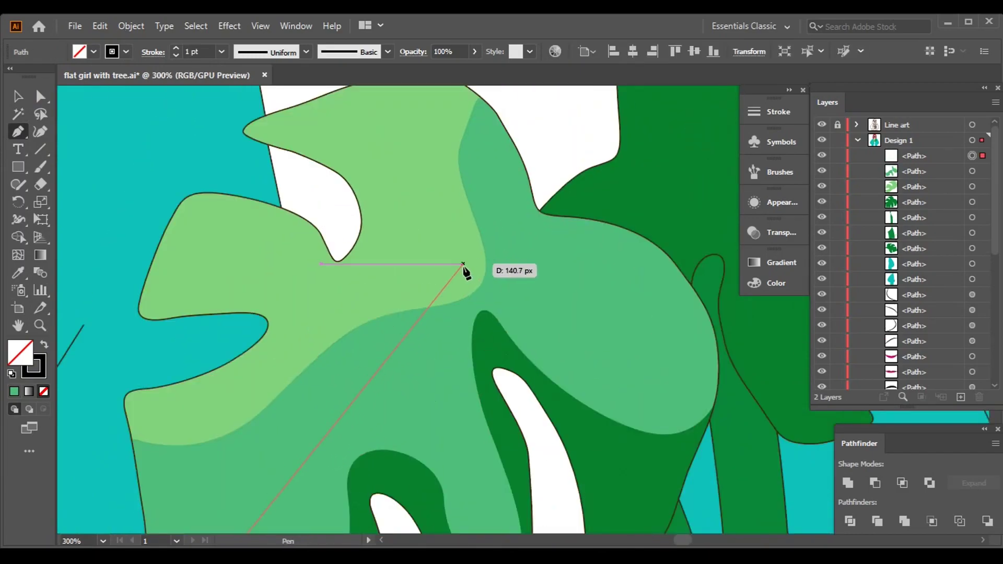
{"action": "scroll", "coordinate": [507, 121], "scroll_direction": "down", "scroll_amount": 1}
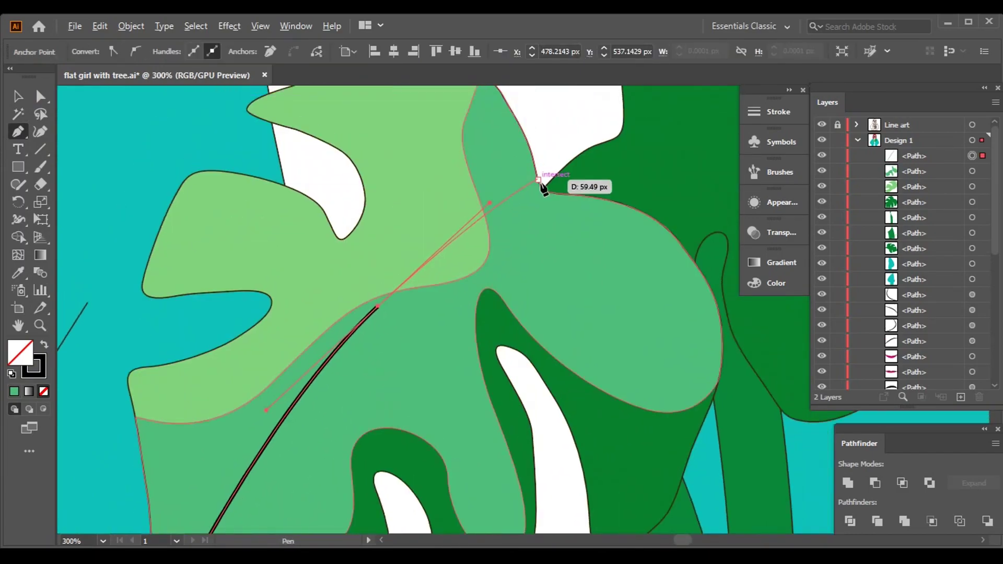
{"action": "scroll", "coordinate": [573, 88], "scroll_direction": "up", "scroll_amount": 4}
{"action": "left_click", "coordinate": [573, 89]}
{"action": "scroll", "coordinate": [573, 89], "scroll_direction": "down", "scroll_amount": 6}
{"action": "left_click", "coordinate": [619, 329]}
{"action": "scroll", "coordinate": [204, 209], "scroll_direction": "up", "scroll_amount": 3}
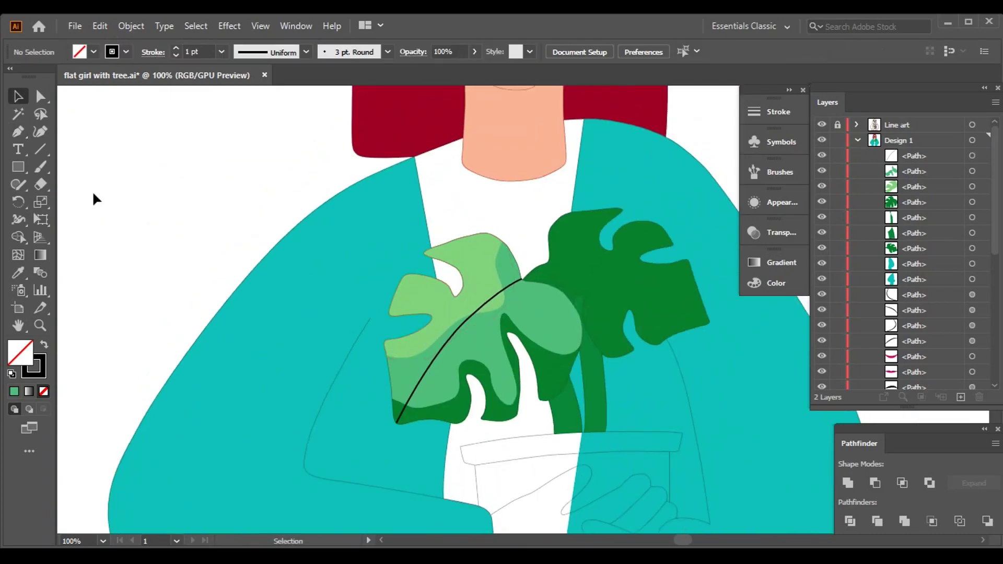
Draw a curved side vein from the upper lobe's top edge near its tip down to the midrib.
{"action": "scroll", "coordinate": [375, 195], "scroll_direction": "up", "scroll_amount": 4}
{"action": "scroll", "coordinate": [204, 202], "scroll_direction": "up", "scroll_amount": 3}
{"action": "left_click", "coordinate": [204, 200]}
{"action": "scroll", "coordinate": [204, 201], "scroll_direction": "down", "scroll_amount": 4}
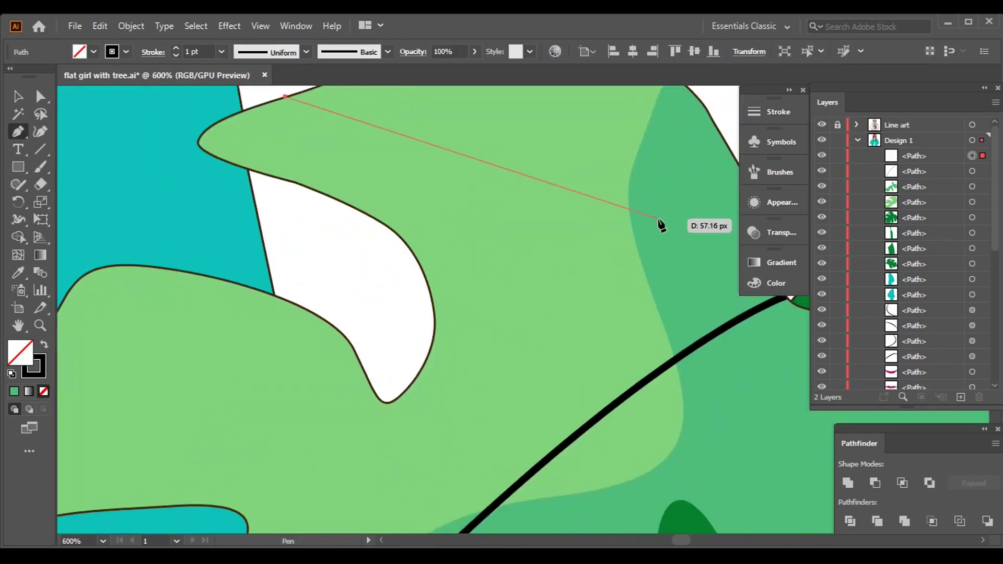
{"action": "scroll", "coordinate": [592, 314], "scroll_direction": "down", "scroll_amount": 1}
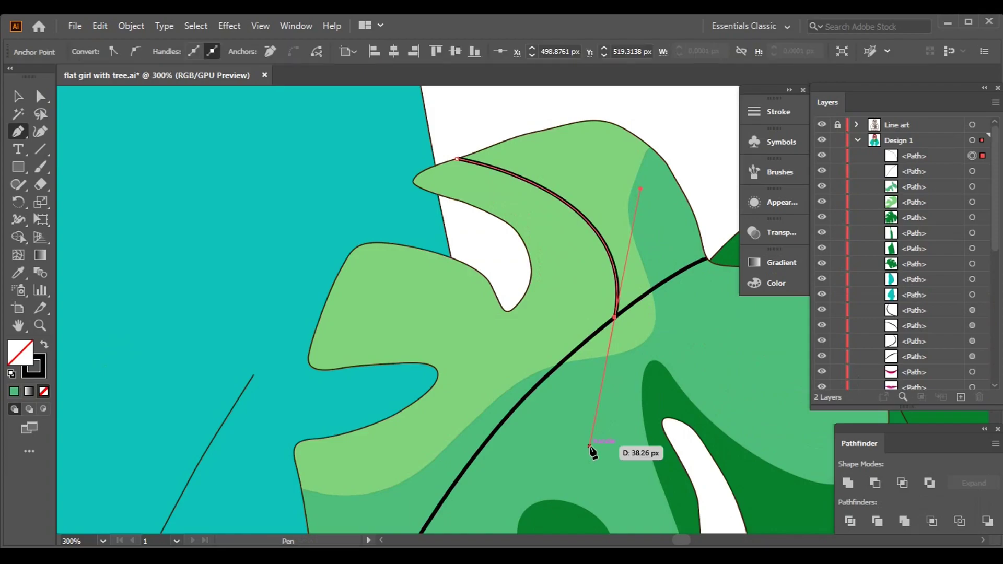
{"action": "left_click_drag", "start_coordinate": [592, 450], "coordinate": [592, 449]}
Draw a curved side vein from the lower lobe's outer left edge to the midrib.
{"action": "scroll", "coordinate": [469, 190], "scroll_direction": "down", "scroll_amount": 3}
{"action": "scroll", "coordinate": [336, 280], "scroll_direction": "up", "scroll_amount": 2}
{"action": "scroll", "coordinate": [365, 257], "scroll_direction": "down", "scroll_amount": 2}
{"action": "left_click", "coordinate": [372, 364]}
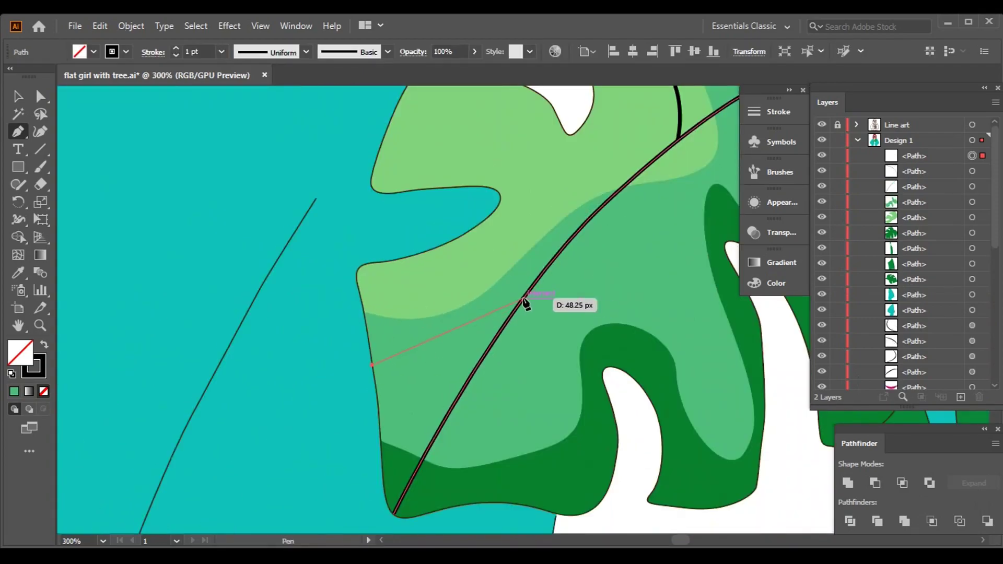
{"action": "scroll", "coordinate": [526, 193], "scroll_direction": "right", "scroll_amount": 2}
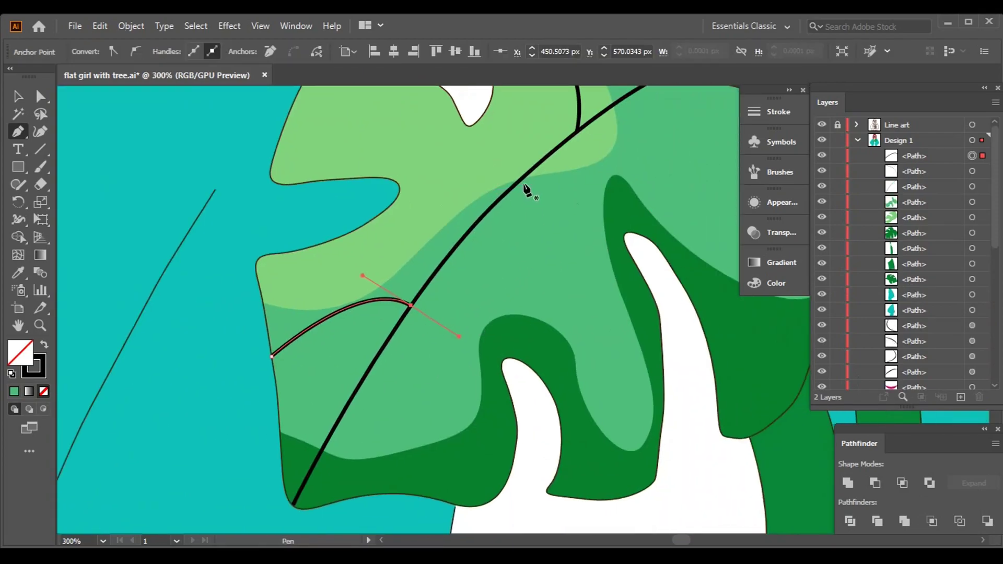
Draw a side vein from the midrib down the lobe between the two lower notches, and start another toward the right lobe.
{"action": "scroll", "coordinate": [590, 465], "scroll_direction": "down", "scroll_amount": 3}
{"action": "scroll", "coordinate": [567, 459], "scroll_direction": "down", "scroll_amount": 3}
{"action": "left_click_drag", "start_coordinate": [567, 448], "coordinate": [552, 492]}
{"action": "scroll", "coordinate": [600, 339], "scroll_direction": "up", "scroll_amount": 6}
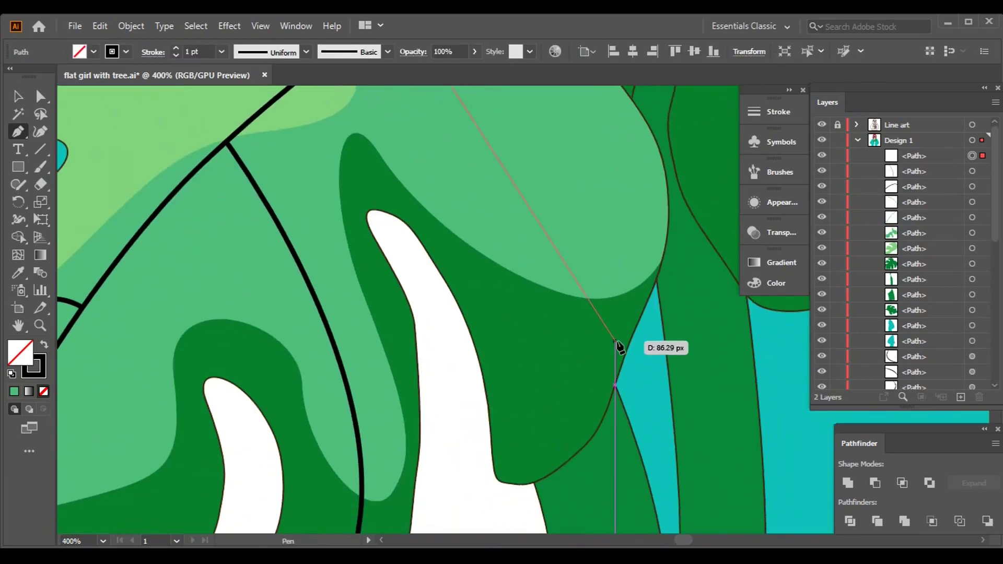
Finish the curved black vein on the left leaf's inner lobe and check where the veins meet the leaf outline.
{"action": "scroll", "coordinate": [534, 416], "scroll_direction": "up", "scroll_amount": 4}
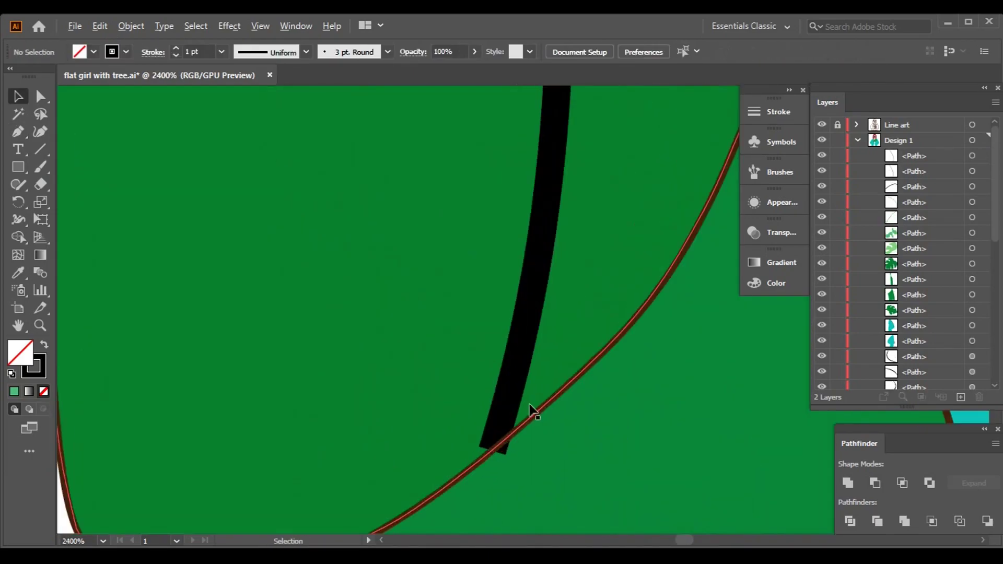
{"action": "key", "text": "ctrl+shift+a"}
{"action": "scroll", "coordinate": [525, 481], "scroll_direction": "down", "scroll_amount": 8}
{"action": "scroll", "coordinate": [525, 360], "scroll_direction": "up", "scroll_amount": 8}
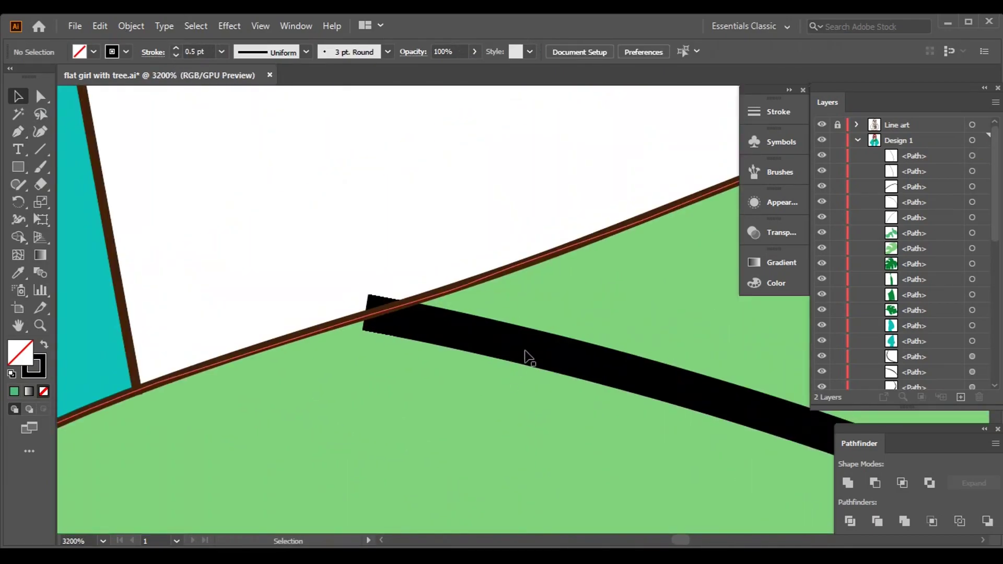
{"action": "scroll", "coordinate": [417, 227], "scroll_direction": "down", "scroll_amount": 5}
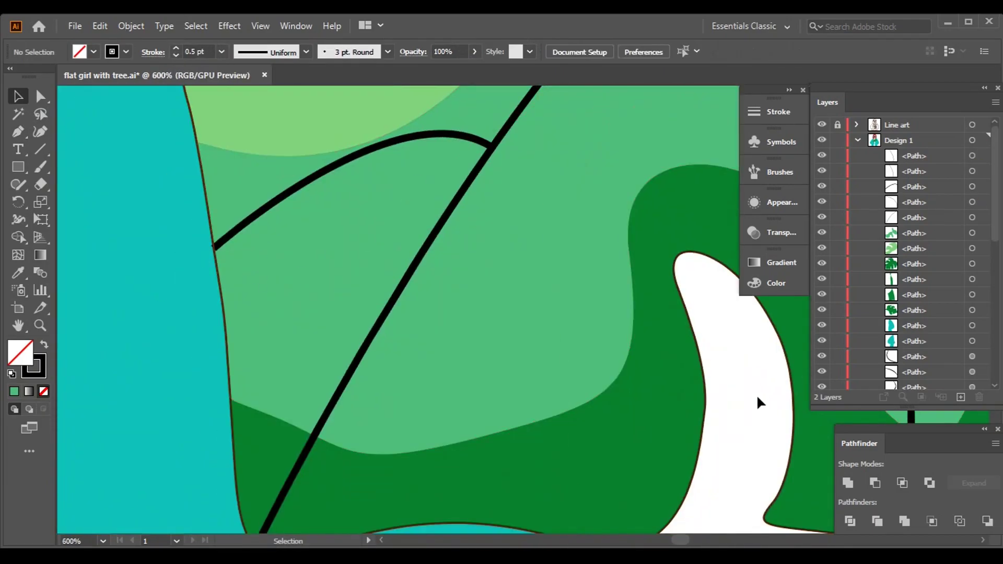
{"action": "scroll", "coordinate": [758, 402], "scroll_direction": "down", "scroll_amount": 4}
{"action": "scroll", "coordinate": [633, 341], "scroll_direction": "up", "scroll_amount": 2}
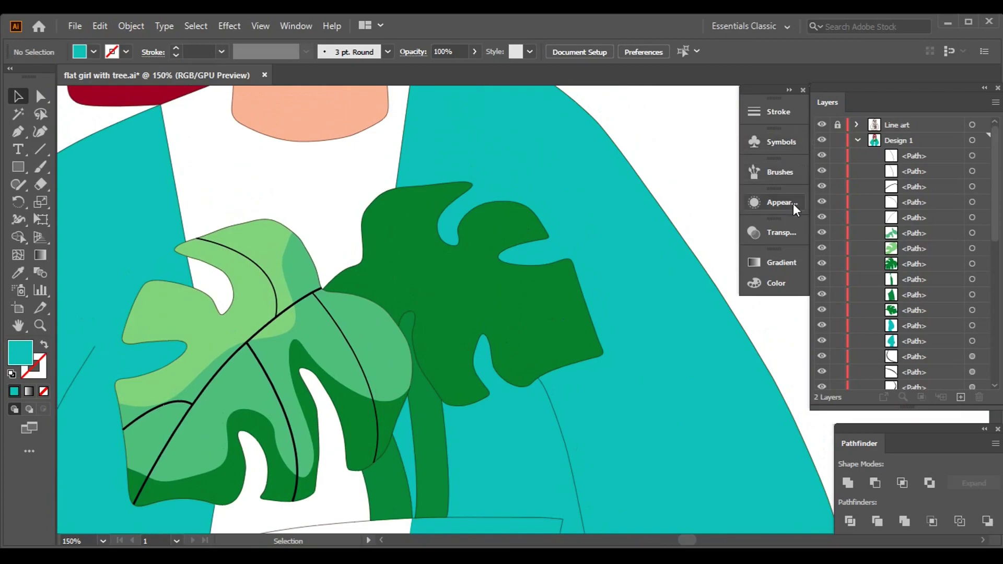
Recolour the two plant stems below the leaves to a brighter green, and deselect them.
{"action": "scroll", "coordinate": [624, 123], "scroll_direction": "down", "scroll_amount": 3}
{"action": "scroll", "coordinate": [625, 123], "scroll_direction": "right", "scroll_amount": 3}
{"action": "left_click", "coordinate": [359, 357], "text": "shift"}
{"action": "left_click", "coordinate": [768, 283]}
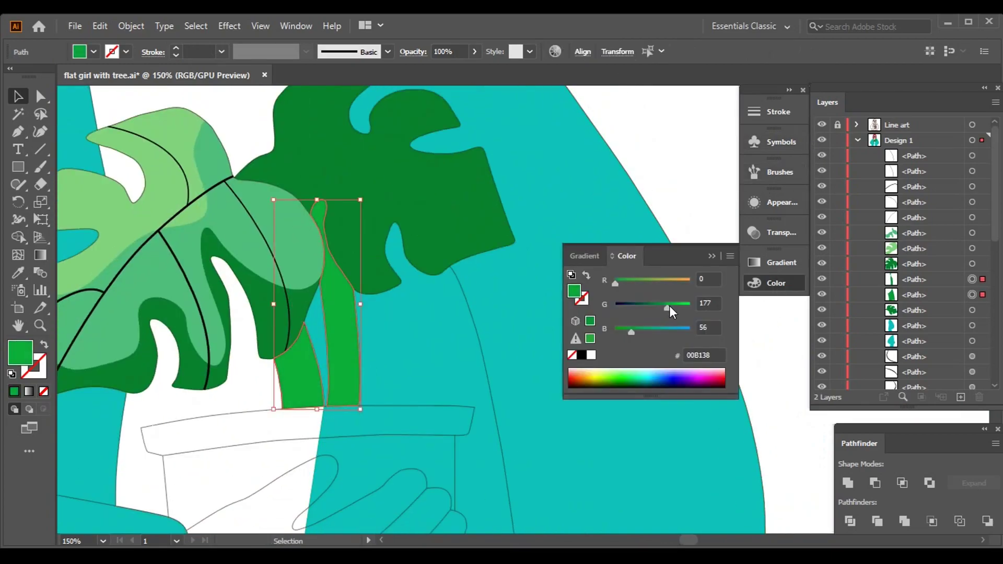
{"action": "left_click", "coordinate": [711, 256]}
{"action": "left_click_drag", "start_coordinate": [624, 149], "coordinate": [679, 267]}
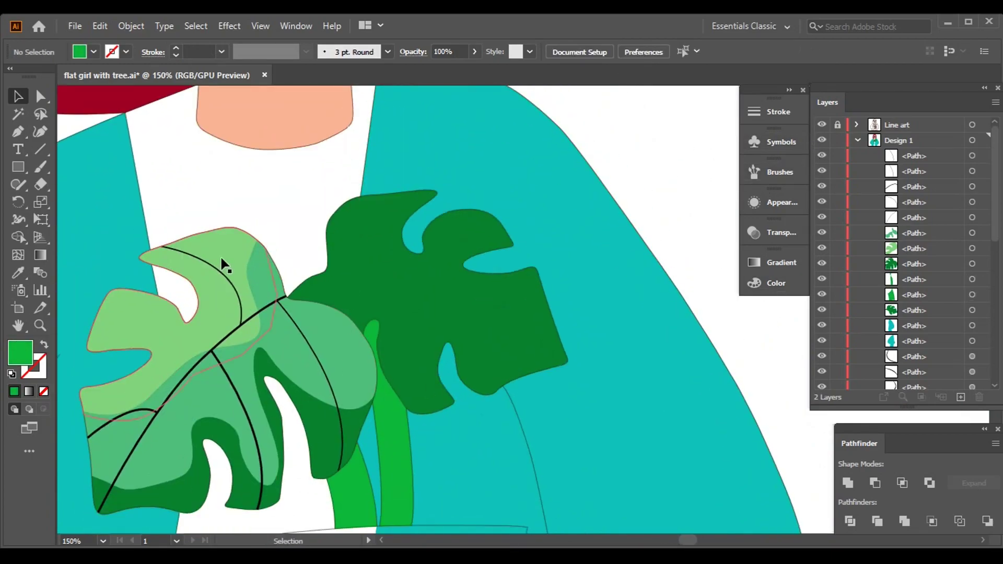
Start a light-green shape on the right leaf, tracing the edge shared with the left leaf and up its outer outline.
{"action": "scroll", "coordinate": [333, 311], "scroll_direction": "up", "scroll_amount": 10}
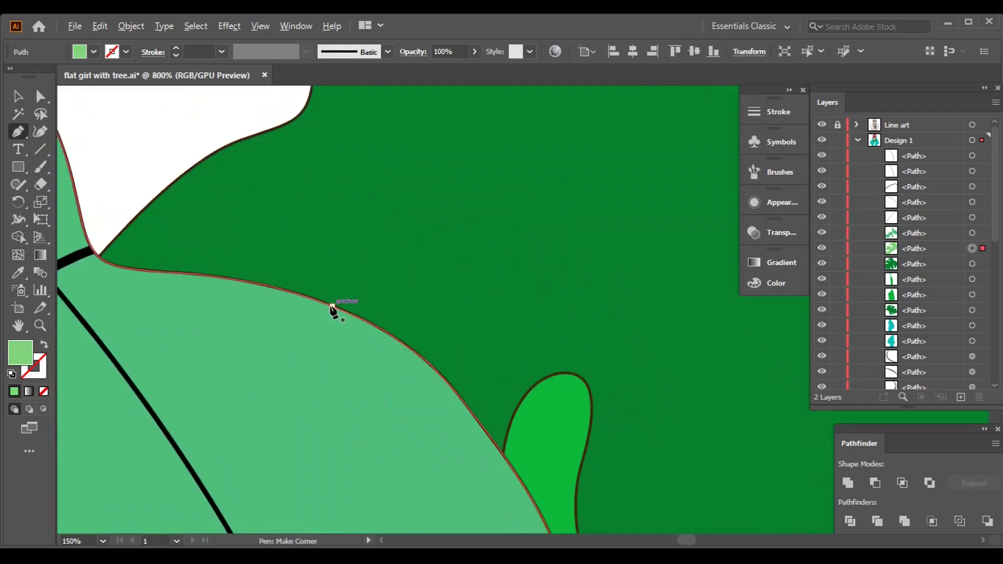
{"action": "left_click_drag", "start_coordinate": [609, 470], "coordinate": [477, 258]}
{"action": "left_click_drag", "start_coordinate": [158, 174], "coordinate": [417, 302]}
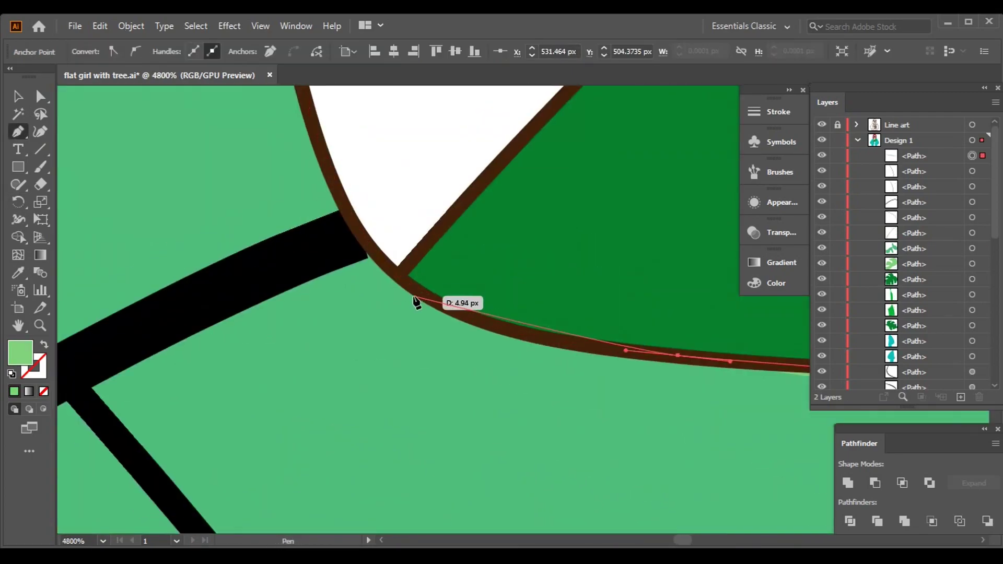
{"action": "scroll", "coordinate": [398, 273], "scroll_direction": "down", "scroll_amount": 2}
{"action": "scroll", "coordinate": [410, 284], "scroll_direction": "up", "scroll_amount": 4}
{"action": "mouse_move", "coordinate": [528, 239]}
{"action": "left_mouse_down"}
{"action": "mouse_move", "coordinate": [449, 393]}
{"action": "mouse_move", "coordinate": [331, 390]}
{"action": "mouse_move", "coordinate": [425, 235]}
{"action": "mouse_move", "coordinate": [540, 253]}
{"action": "mouse_move", "coordinate": [538, 222]}
{"action": "left_mouse_up"}
{"action": "scroll", "coordinate": [538, 222], "scroll_direction": "down", "scroll_amount": 3}
{"action": "scroll", "coordinate": [493, 387], "scroll_direction": "up", "scroll_amount": 5}
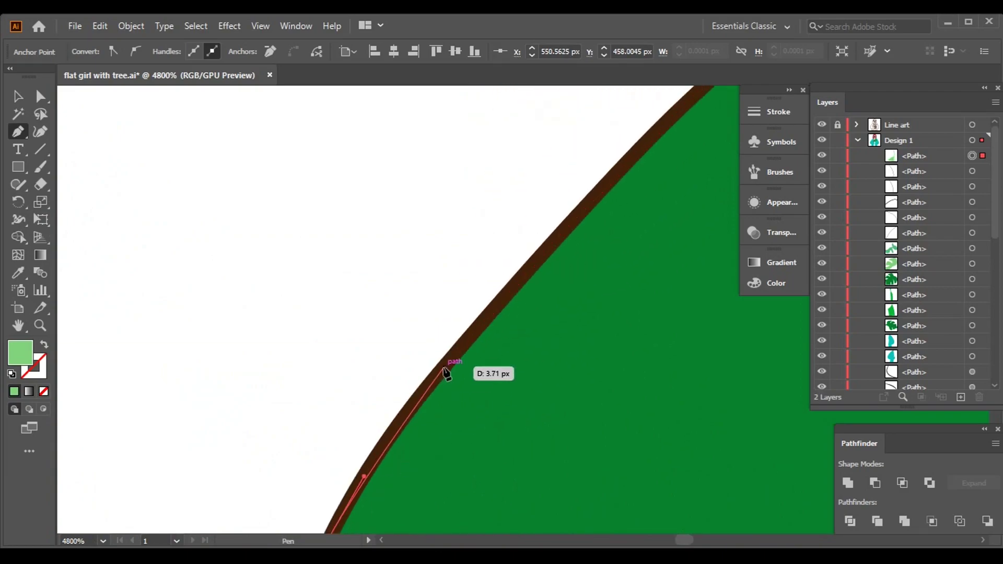
Continue the light-green shape around the right leaf's rounded upper shoulder and onto its top edge.
{"action": "scroll", "coordinate": [607, 190], "scroll_direction": "up", "scroll_amount": 3}
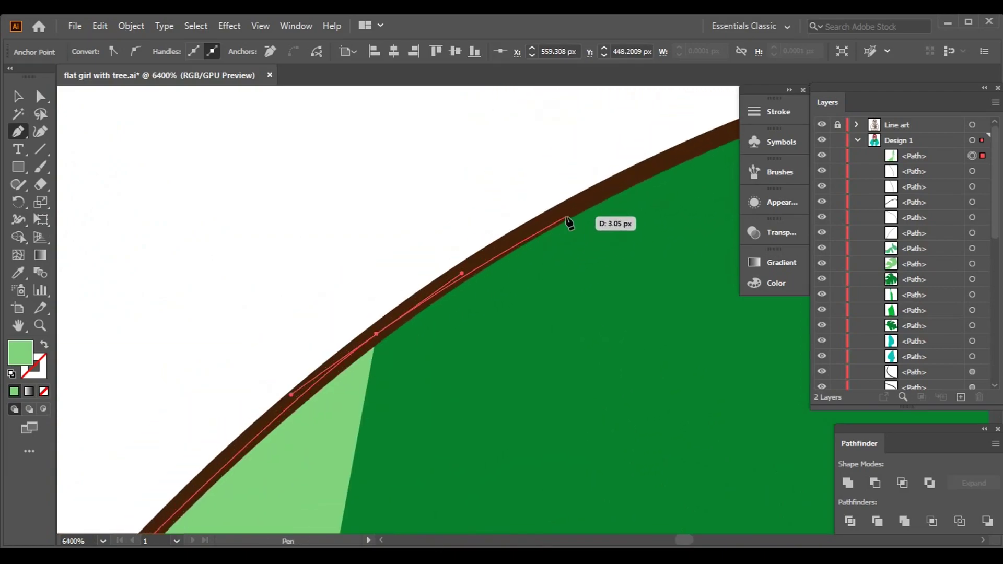
{"action": "scroll", "coordinate": [566, 220], "scroll_direction": "up", "scroll_amount": 1}
{"action": "left_click", "coordinate": [458, 145]}
{"action": "scroll", "coordinate": [458, 145], "scroll_direction": "up", "scroll_amount": 3}
{"action": "left_click", "coordinate": [549, 226]}
{"action": "scroll", "coordinate": [385, 168], "scroll_direction": "down", "scroll_amount": 5}
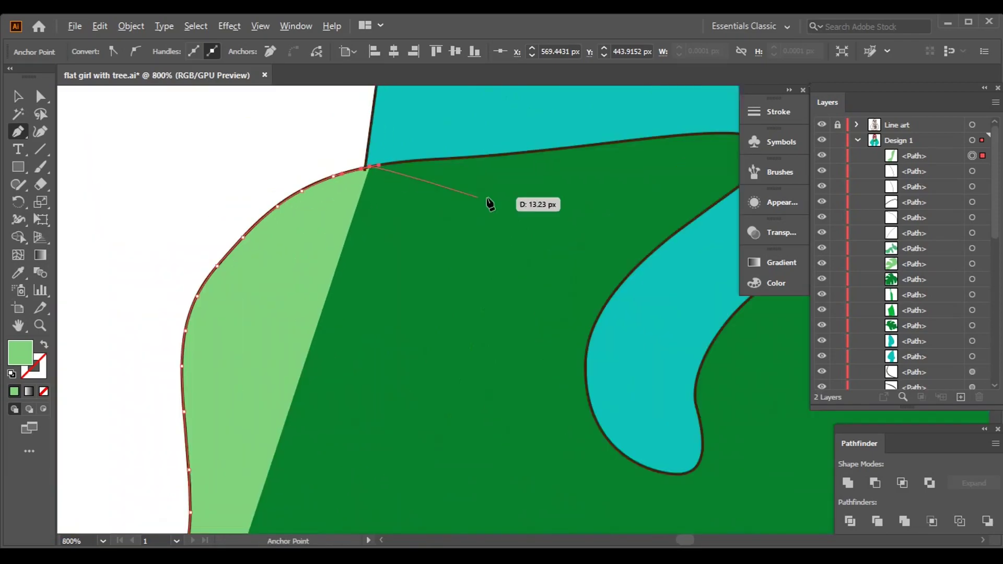
{"action": "scroll", "coordinate": [399, 187], "scroll_direction": "up", "scroll_amount": 6}
{"action": "scroll", "coordinate": [665, 338], "scroll_direction": "down", "scroll_amount": 6}
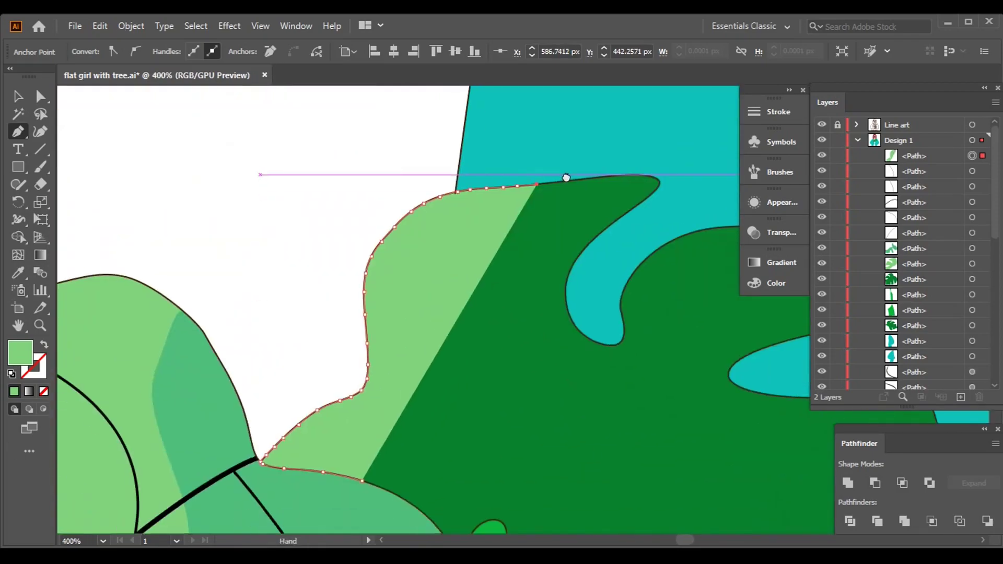
Trace the light-green shape along the right leaf's top edge and around the pointed tip of its upper lobe.
{"action": "scroll", "coordinate": [564, 175], "scroll_direction": "up", "scroll_amount": 4}
{"action": "scroll", "coordinate": [369, 361], "scroll_direction": "down", "scroll_amount": 5}
{"action": "scroll", "coordinate": [520, 320], "scroll_direction": "up", "scroll_amount": 5}
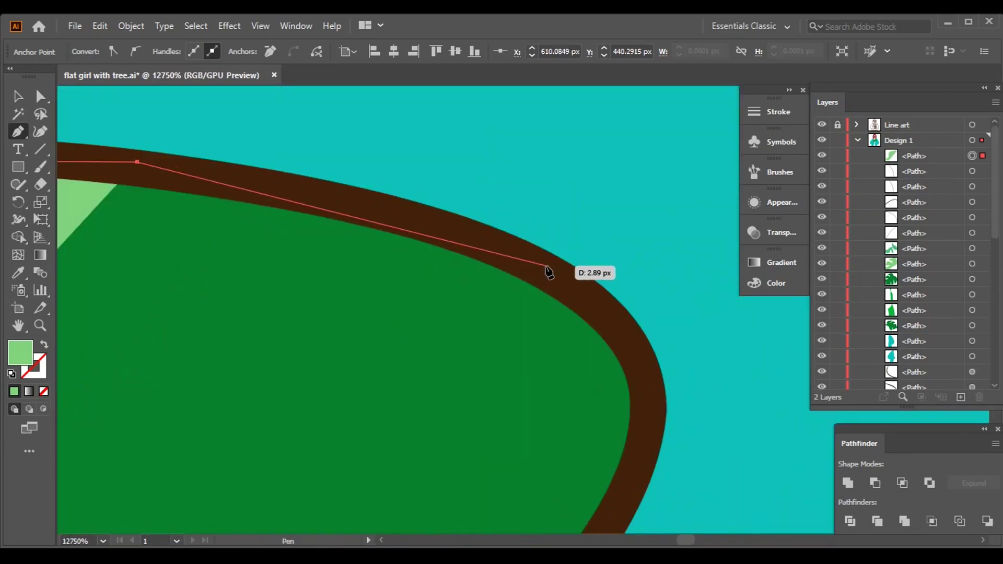
{"action": "scroll", "coordinate": [548, 269], "scroll_direction": "up", "scroll_amount": 1}
{"action": "scroll", "coordinate": [629, 374], "scroll_direction": "down", "scroll_amount": 8}
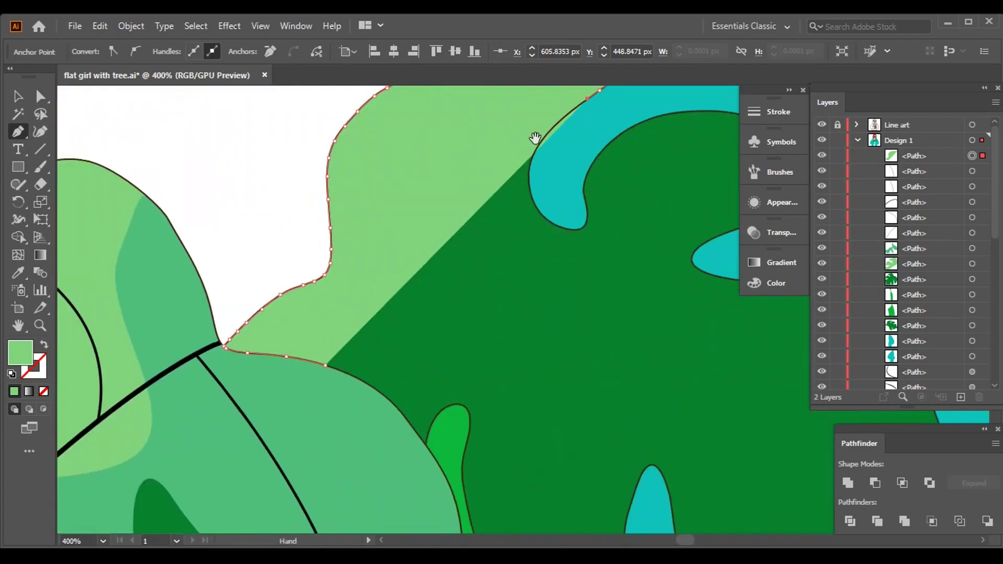
Extend the light-green shape down the near edge of the right leaf's upper notch.
{"action": "scroll", "coordinate": [473, 318], "scroll_direction": "up", "scroll_amount": 5}
{"action": "scroll", "coordinate": [219, 460], "scroll_direction": "down", "scroll_amount": 2}
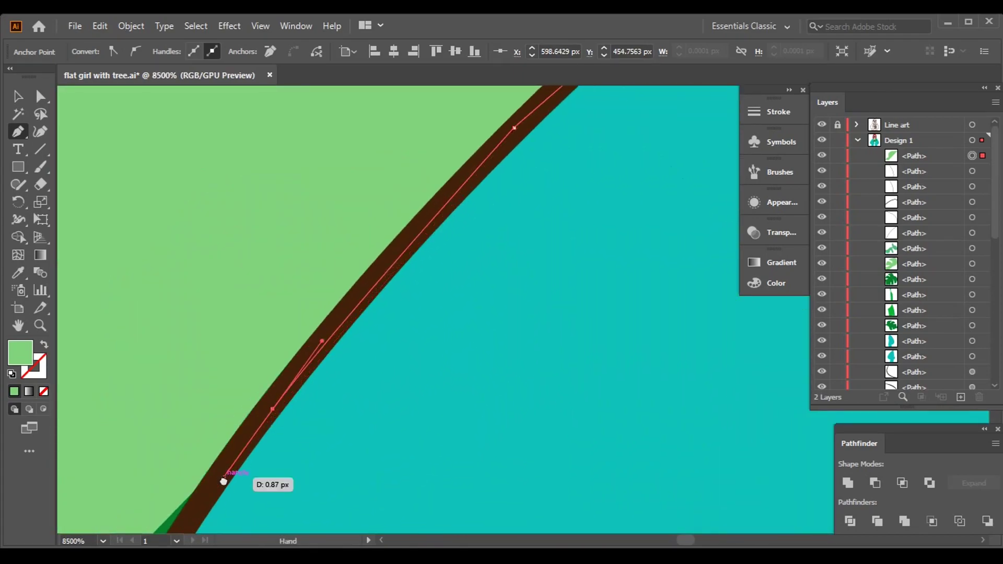
{"action": "scroll", "coordinate": [582, 285], "scroll_direction": "down", "scroll_amount": 4}
{"action": "scroll", "coordinate": [414, 365], "scroll_direction": "up", "scroll_amount": 7}
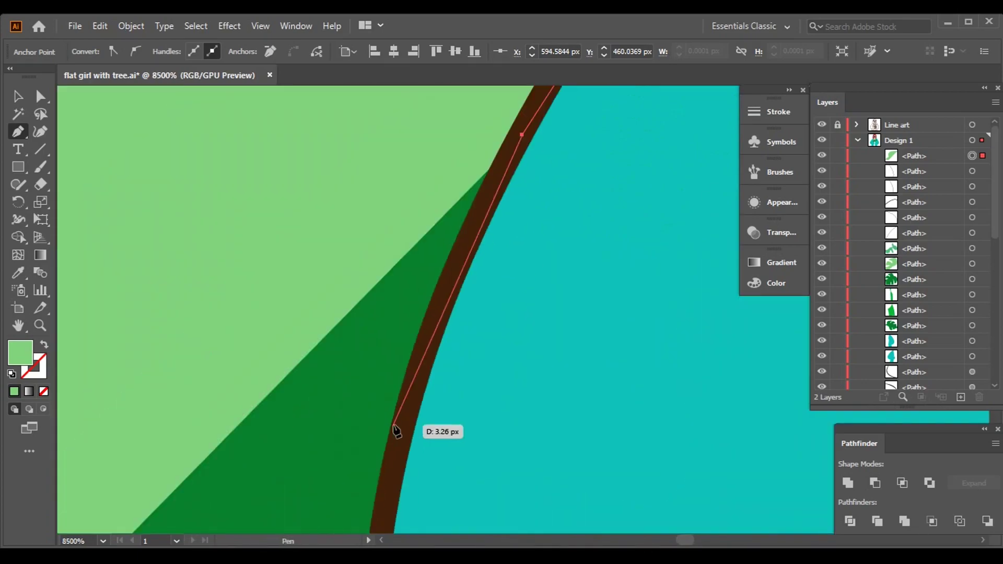
{"action": "scroll", "coordinate": [402, 450], "scroll_direction": "down", "scroll_amount": 3}
Trace the light-green shape around the base of the right leaf's upper notch and up its far edge.
{"action": "left_click_drag", "start_coordinate": [318, 265], "coordinate": [538, 336]}
{"action": "scroll", "coordinate": [667, 370], "scroll_direction": "right", "scroll_amount": 3}
{"action": "left_click_drag", "start_coordinate": [467, 376], "coordinate": [527, 246]}
{"action": "scroll", "coordinate": [517, 288], "scroll_direction": "right", "scroll_amount": 3}
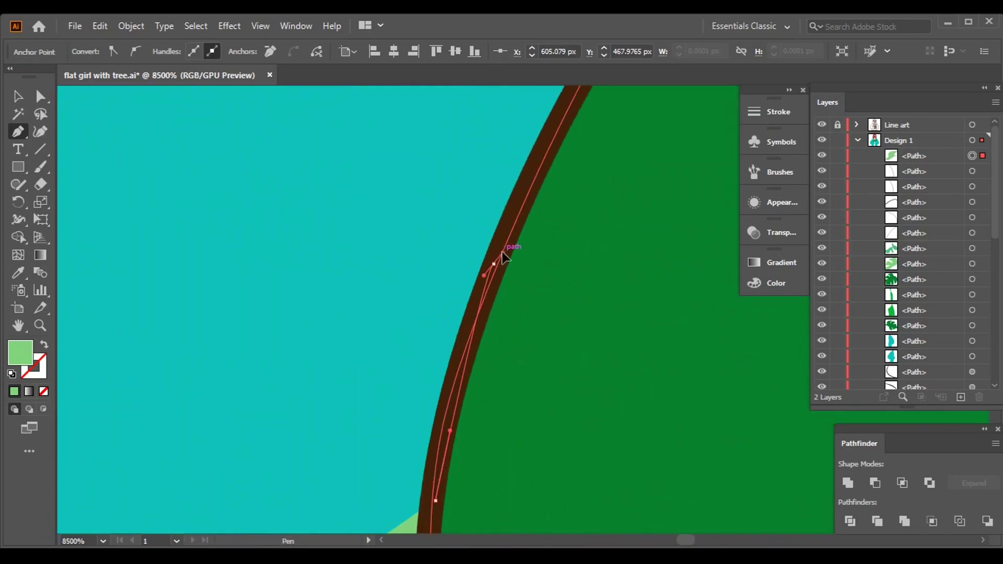
{"action": "scroll", "coordinate": [575, 254], "scroll_direction": "down", "scroll_amount": 4}
{"action": "scroll", "coordinate": [650, 220], "scroll_direction": "up", "scroll_amount": 5}
{"action": "left_click_drag", "start_coordinate": [471, 381], "coordinate": [618, 201]}
{"action": "scroll", "coordinate": [566, 298], "scroll_direction": "down", "scroll_amount": 5}
{"action": "scroll", "coordinate": [605, 298], "scroll_direction": "up", "scroll_amount": 3}
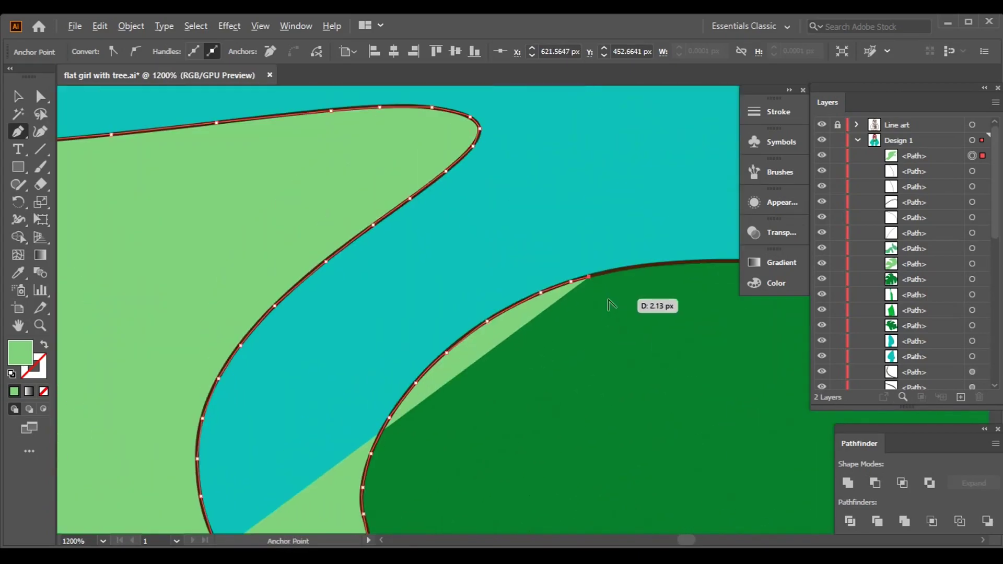
Close the light-green highlight with a wavy boundary across the right leaf back to its starting edge, and deselect it.
{"action": "scroll", "coordinate": [661, 287], "scroll_direction": "down", "scroll_amount": 3}
{"action": "left_click_drag", "start_coordinate": [564, 419], "coordinate": [433, 285]}
{"action": "scroll", "coordinate": [350, 302], "scroll_direction": "up", "scroll_amount": 5}
{"action": "left_click_drag", "start_coordinate": [350, 302], "coordinate": [360, 183]}
{"action": "scroll", "coordinate": [600, 277], "scroll_direction": "down", "scroll_amount": 3}
{"action": "scroll", "coordinate": [542, 273], "scroll_direction": "up", "scroll_amount": 3}
{"action": "key", "text": "ctrl+1"}
{"action": "key", "text": "v"}
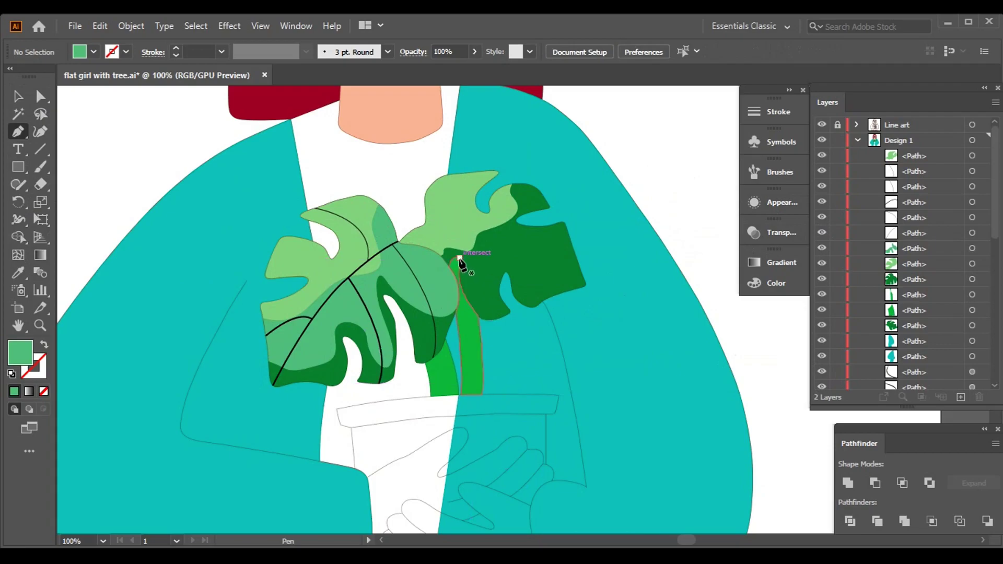
Start a mid-green shape on the right leaf, tracing the left leaf's edge and around the rounded stem tip.
{"action": "scroll", "coordinate": [459, 260], "scroll_direction": "up", "scroll_amount": 10}
{"action": "left_click_drag", "start_coordinate": [554, 340], "coordinate": [614, 377]}
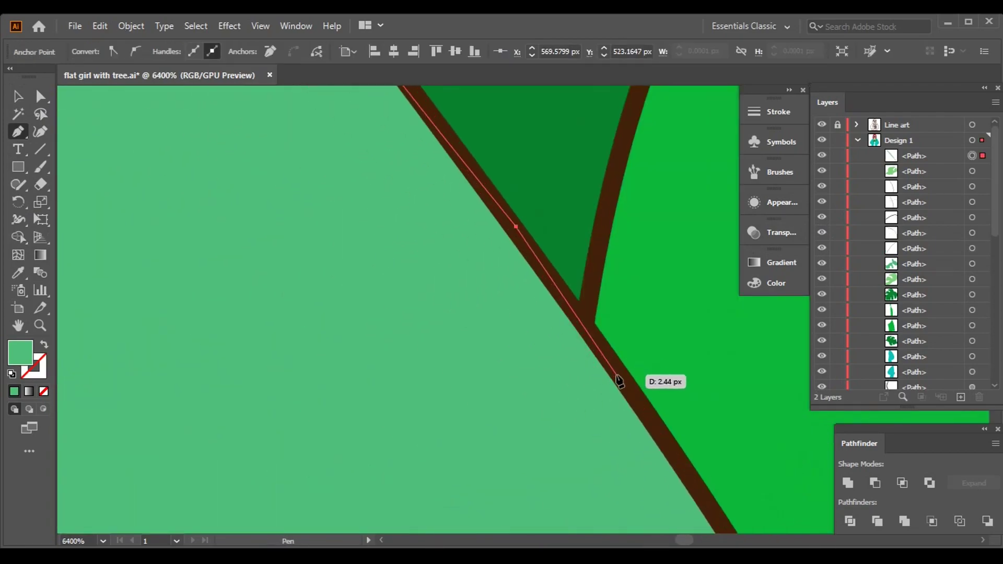
{"action": "scroll", "coordinate": [614, 378], "scroll_direction": "down", "scroll_amount": 6}
{"action": "scroll", "coordinate": [555, 324], "scroll_direction": "up", "scroll_amount": 4}
{"action": "left_click_drag", "start_coordinate": [545, 225], "coordinate": [402, 206]}
{"action": "scroll", "coordinate": [358, 145], "scroll_direction": "up", "scroll_amount": 5}
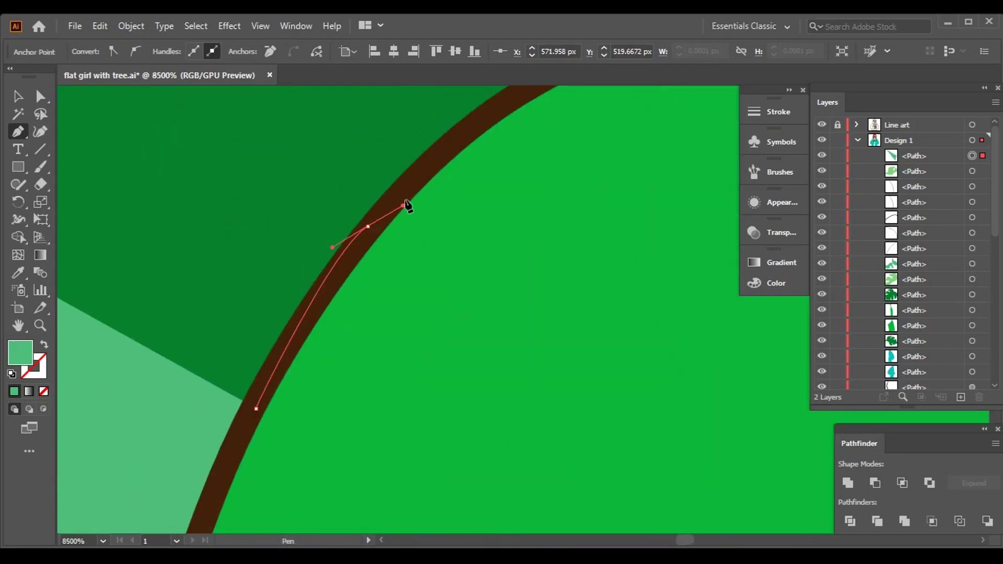
{"action": "scroll", "coordinate": [403, 206], "scroll_direction": "down", "scroll_amount": 10}
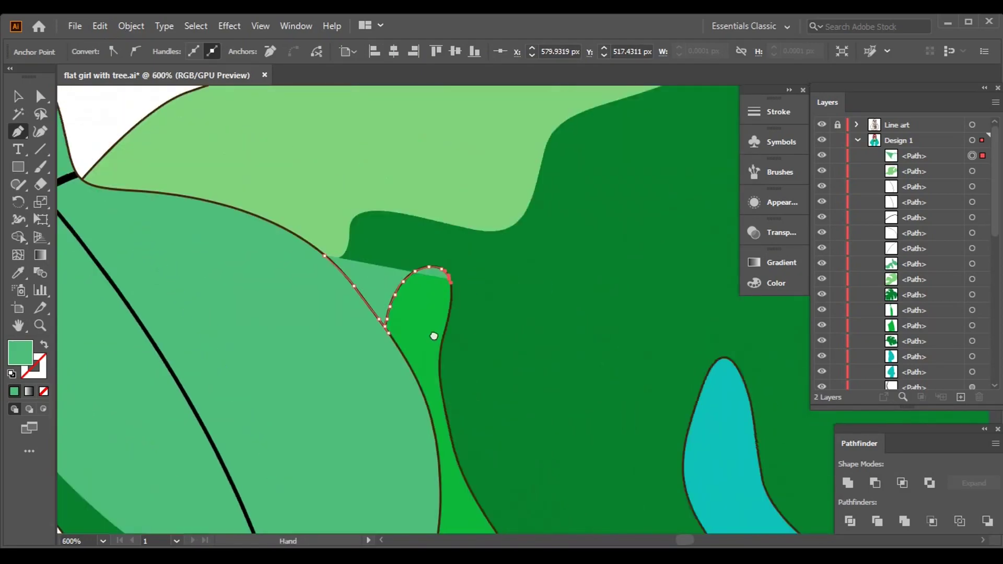
{"action": "scroll", "coordinate": [434, 336], "scroll_direction": "up", "scroll_amount": 4}
Continue the mid-green shape down the far edge of the stem and around the right leaf's lower lobe.
{"action": "scroll", "coordinate": [366, 240], "scroll_direction": "up", "scroll_amount": 2}
{"action": "left_click", "coordinate": [373, 280]}
{"action": "scroll", "coordinate": [373, 281], "scroll_direction": "down", "scroll_amount": 6}
{"action": "left_click_drag", "start_coordinate": [373, 281], "coordinate": [488, 408]}
{"action": "scroll", "coordinate": [449, 335], "scroll_direction": "down", "scroll_amount": 10}
{"action": "mouse_move", "coordinate": [512, 376]}
{"action": "left_mouse_down"}
{"action": "mouse_move", "coordinate": [679, 351]}
{"action": "mouse_move", "coordinate": [521, 378]}
{"action": "left_mouse_up"}
{"action": "scroll", "coordinate": [679, 351], "scroll_direction": "down", "scroll_amount": 6}
{"action": "scroll", "coordinate": [525, 330], "scroll_direction": "up", "scroll_amount": 4}
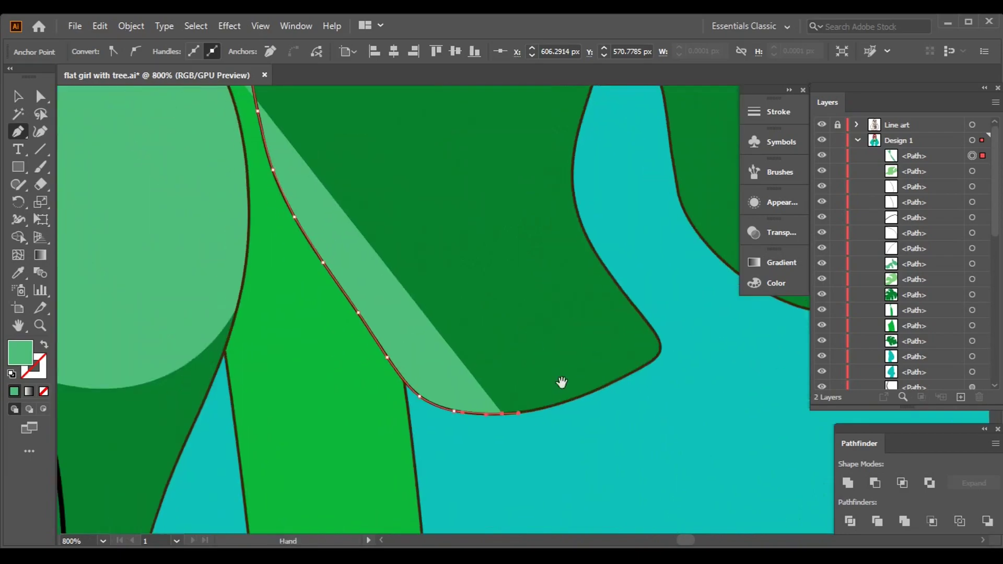
Curve the mid-green shape's lower boundary above the bottom notch and across to the right leaf's outer edge.
{"action": "scroll", "coordinate": [581, 339], "scroll_direction": "down", "scroll_amount": 3}
{"action": "left_click_drag", "start_coordinate": [492, 295], "coordinate": [455, 330]}
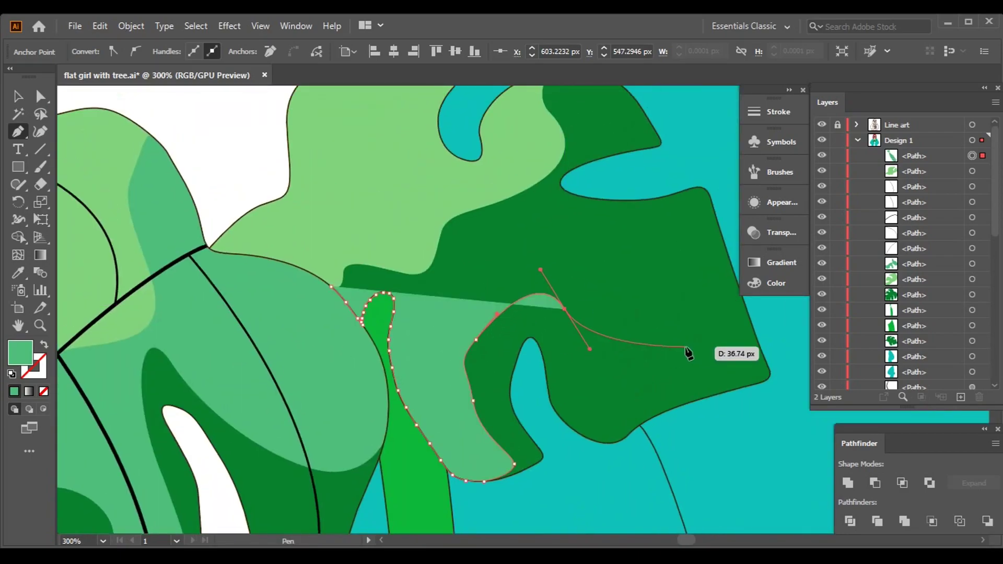
{"action": "left_click_drag", "start_coordinate": [682, 353], "coordinate": [679, 349]}
{"action": "scroll", "coordinate": [632, 296], "scroll_direction": "right", "scroll_amount": 3}
{"action": "scroll", "coordinate": [624, 303], "scroll_direction": "up", "scroll_amount": 6}
{"action": "left_click_drag", "start_coordinate": [624, 303], "coordinate": [652, 282]}
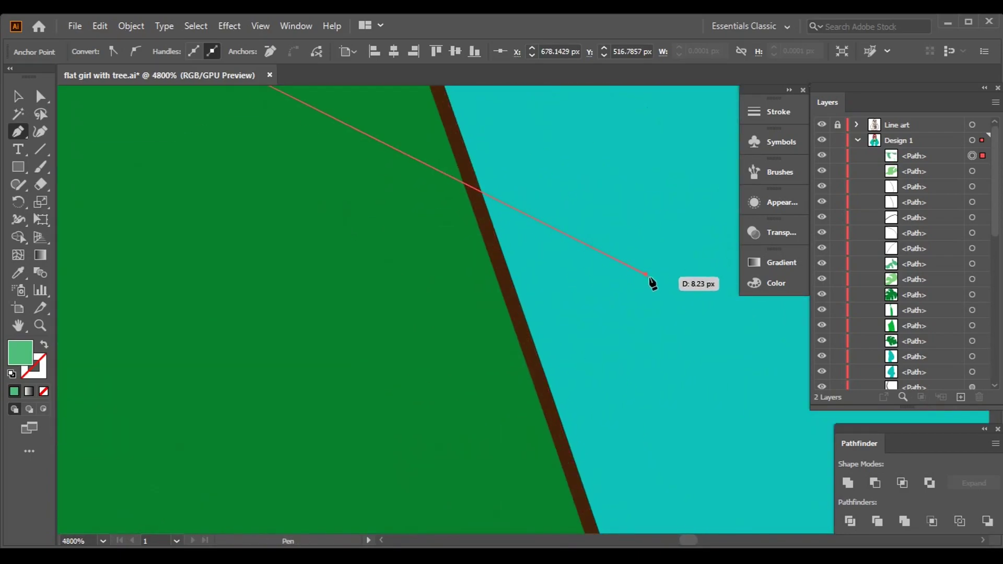
{"action": "left_click_drag", "start_coordinate": [677, 393], "coordinate": [274, 220]}
Trace the mid-green shape up the right leaf's outer edge and around the inner end of the side notch.
{"action": "scroll", "coordinate": [471, 207], "scroll_direction": "up", "scroll_amount": 5}
{"action": "scroll", "coordinate": [513, 173], "scroll_direction": "up", "scroll_amount": 6}
{"action": "scroll", "coordinate": [592, 291], "scroll_direction": "down", "scroll_amount": 2}
{"action": "scroll", "coordinate": [403, 334], "scroll_direction": "up", "scroll_amount": 3}
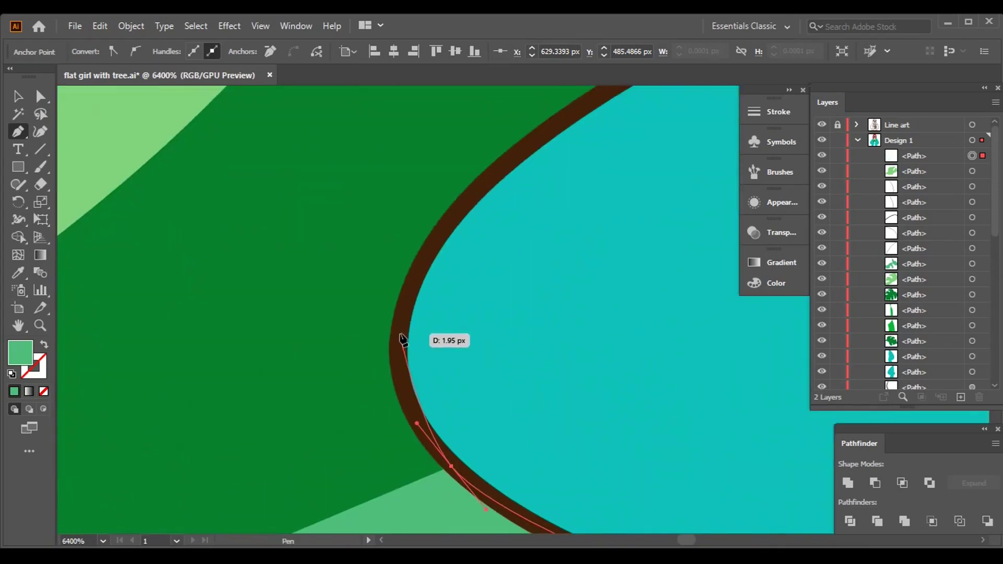
{"action": "left_click_drag", "start_coordinate": [400, 333], "coordinate": [414, 284]}
{"action": "left_click_drag", "start_coordinate": [466, 199], "coordinate": [498, 178]}
{"action": "scroll", "coordinate": [566, 280], "scroll_direction": "up", "scroll_amount": 3}
{"action": "scroll", "coordinate": [622, 262], "scroll_direction": "right", "scroll_amount": 3}
{"action": "left_click_drag", "start_coordinate": [622, 262], "coordinate": [674, 250]}
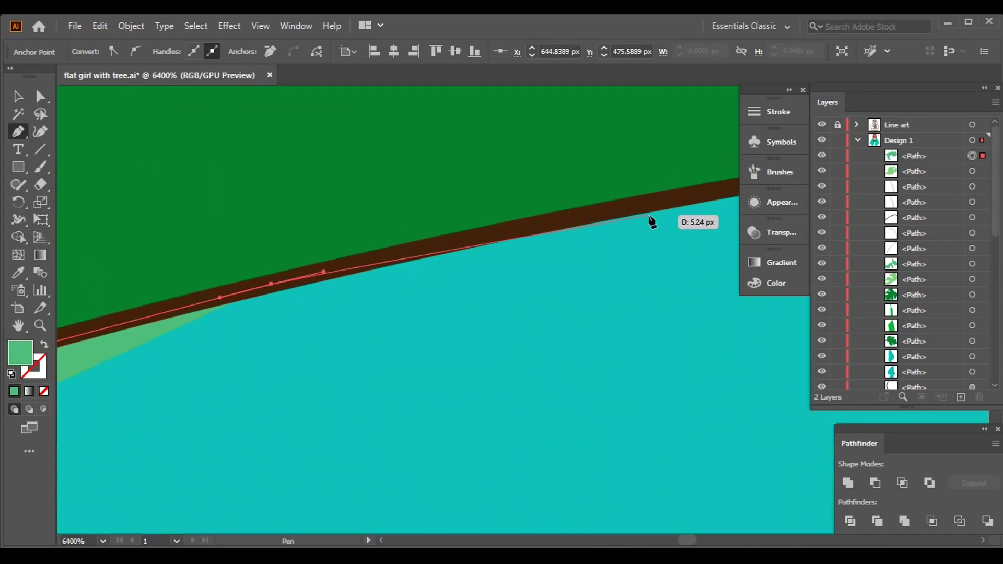
Extend the mid-green shape along the notch's upper edge and around the pointed tip of the lobe above it.
{"action": "scroll", "coordinate": [634, 207], "scroll_direction": "right", "scroll_amount": 3}
{"action": "scroll", "coordinate": [697, 172], "scroll_direction": "up", "scroll_amount": 10}
{"action": "scroll", "coordinate": [697, 172], "scroll_direction": "right", "scroll_amount": 6}
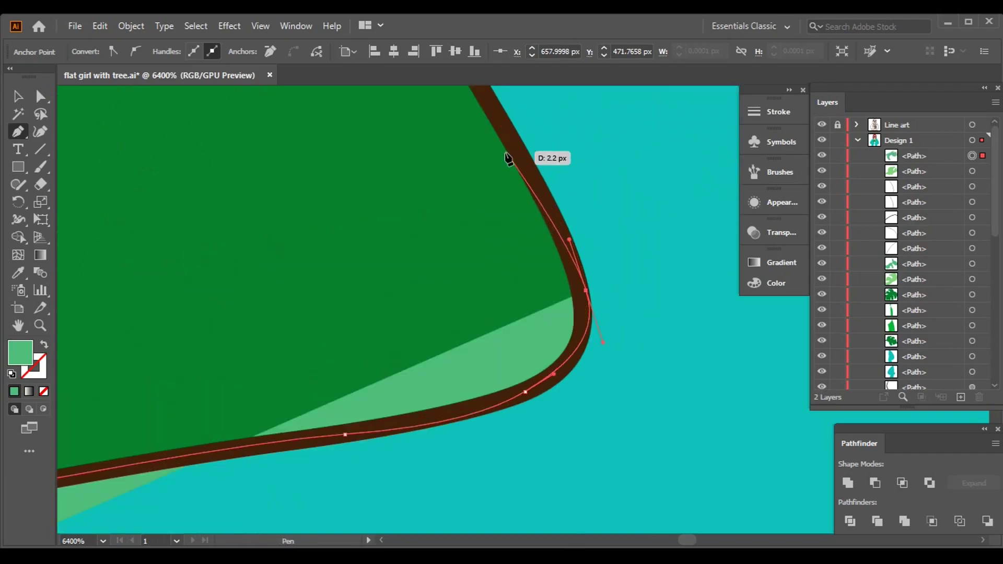
{"action": "scroll", "coordinate": [512, 271], "scroll_direction": "left", "scroll_amount": 10}
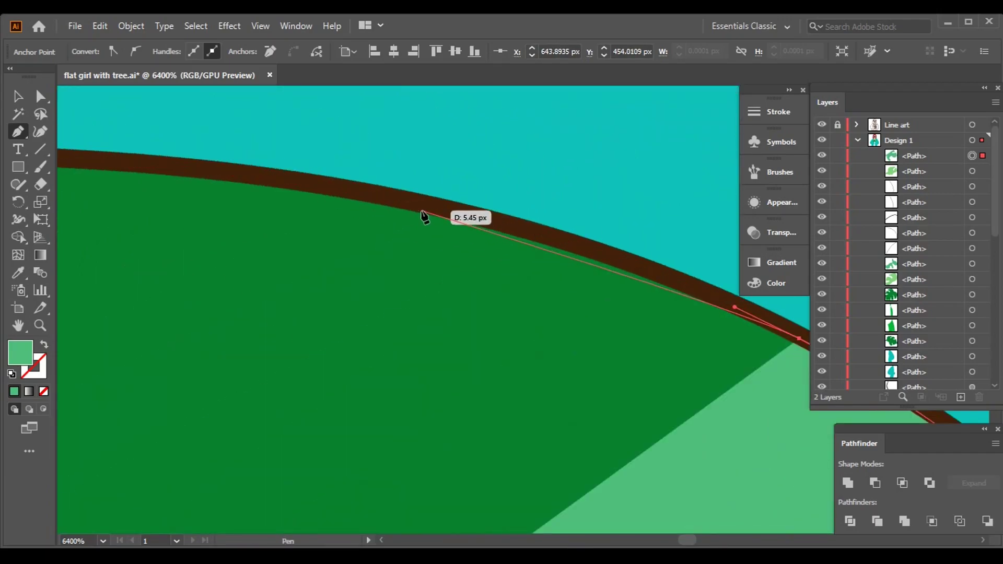
Complete the mid-green shape along the upper lobe's top edge and close it across the light-green area, overlapping it.
{"action": "scroll", "coordinate": [285, 156], "scroll_direction": "down", "scroll_amount": 7}
{"action": "scroll", "coordinate": [482, 241], "scroll_direction": "up", "scroll_amount": 5}
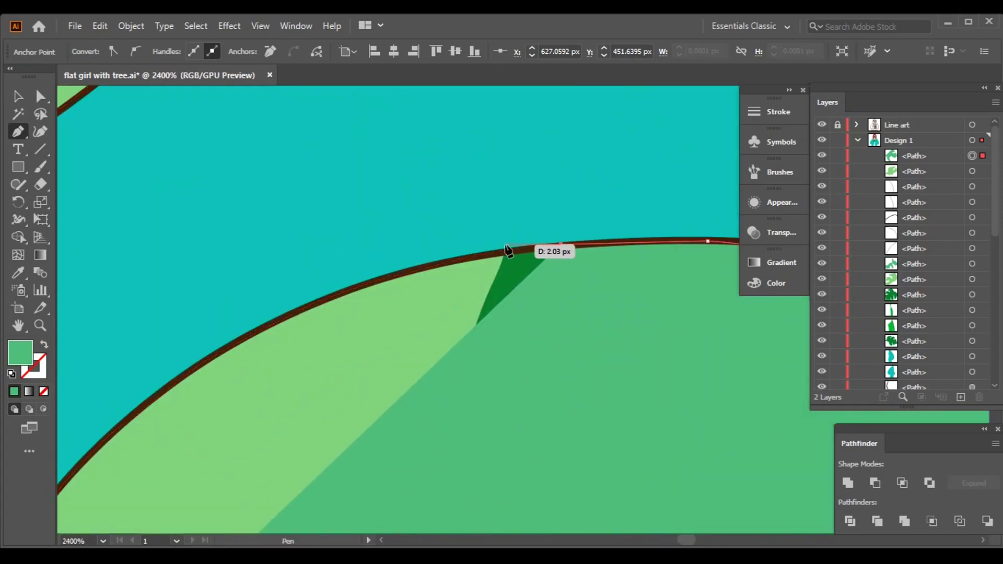
{"action": "scroll", "coordinate": [472, 432], "scroll_direction": "down", "scroll_amount": 4}
{"action": "left_click", "coordinate": [348, 319]}
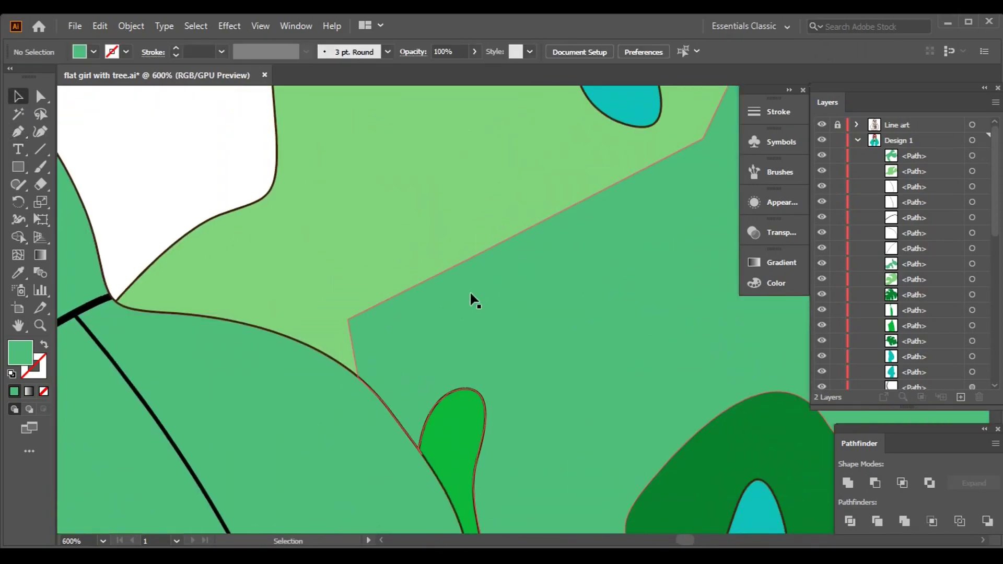
Bring the right leaf's light-green highlight to the front of the mid-green shape, and deselect it.
{"action": "scroll", "coordinate": [350, 318], "scroll_direction": "down", "scroll_amount": 3}
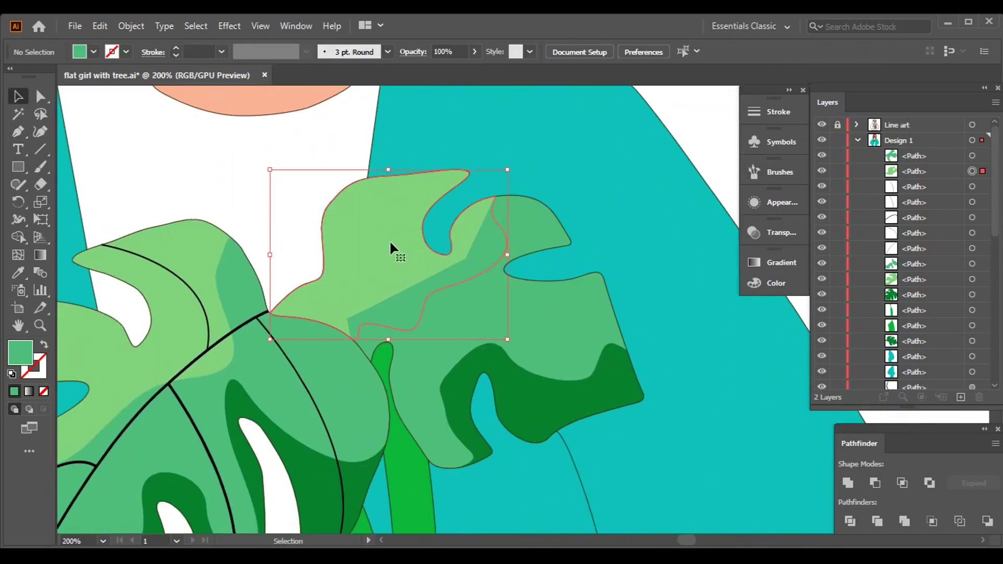
{"action": "right_click", "coordinate": [388, 243]}
{"action": "left_click", "coordinate": [634, 472]}
{"action": "left_click", "coordinate": [717, 146]}
{"action": "scroll", "coordinate": [678, 305], "scroll_direction": "down", "scroll_amount": 3}
{"action": "scroll", "coordinate": [678, 305], "scroll_direction": "up", "scroll_amount": 2}
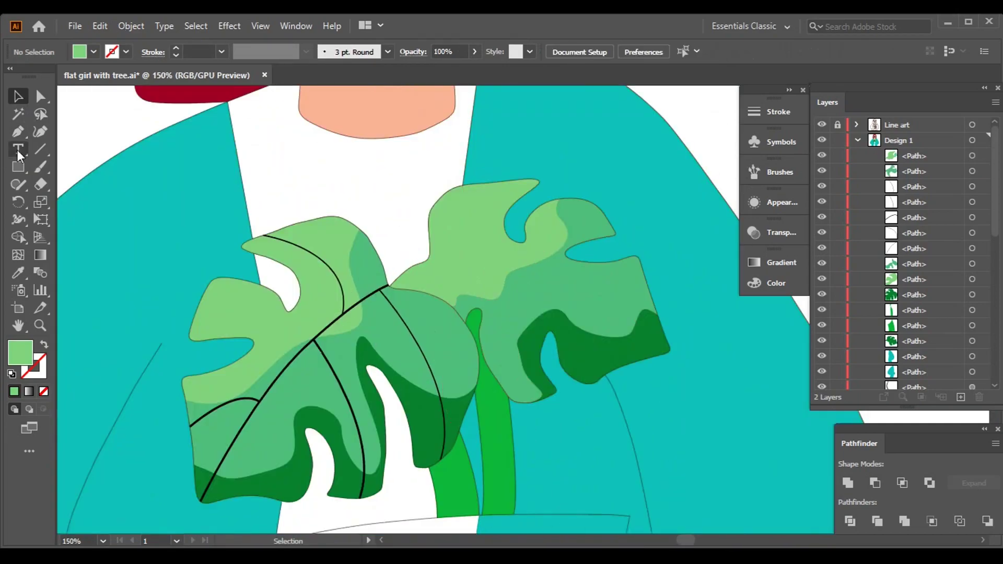
Draw a curved central vein across the right leaf to its far corner with no fill and a 1 pt black stroke.
{"action": "left_click_drag", "start_coordinate": [225, 288], "coordinate": [164, 258]}
{"action": "scroll", "coordinate": [463, 266], "scroll_direction": "up", "scroll_amount": 3}
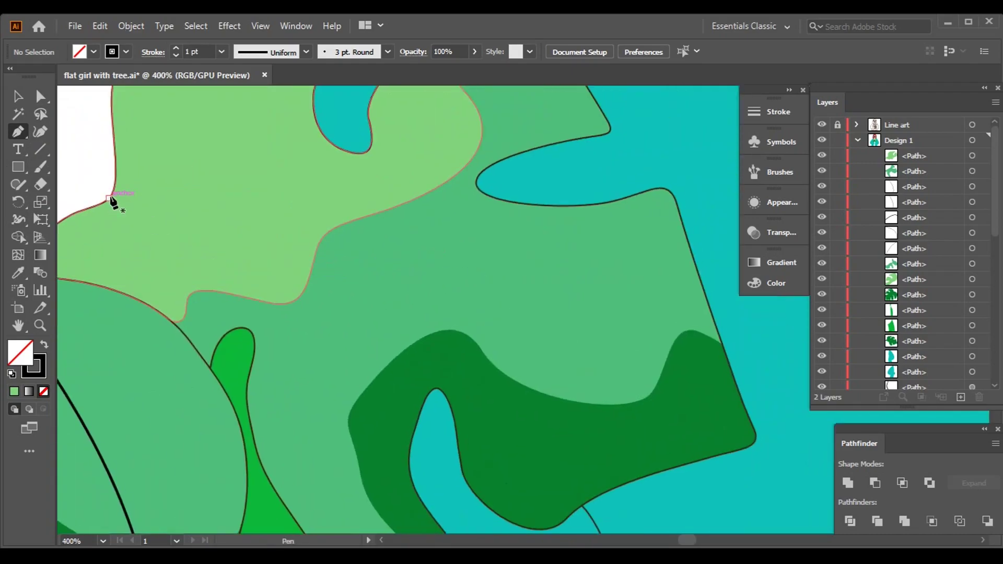
{"action": "scroll", "coordinate": [736, 413], "scroll_direction": "down", "scroll_amount": 3}
{"action": "left_click_drag", "start_coordinate": [732, 352], "coordinate": [772, 427]}
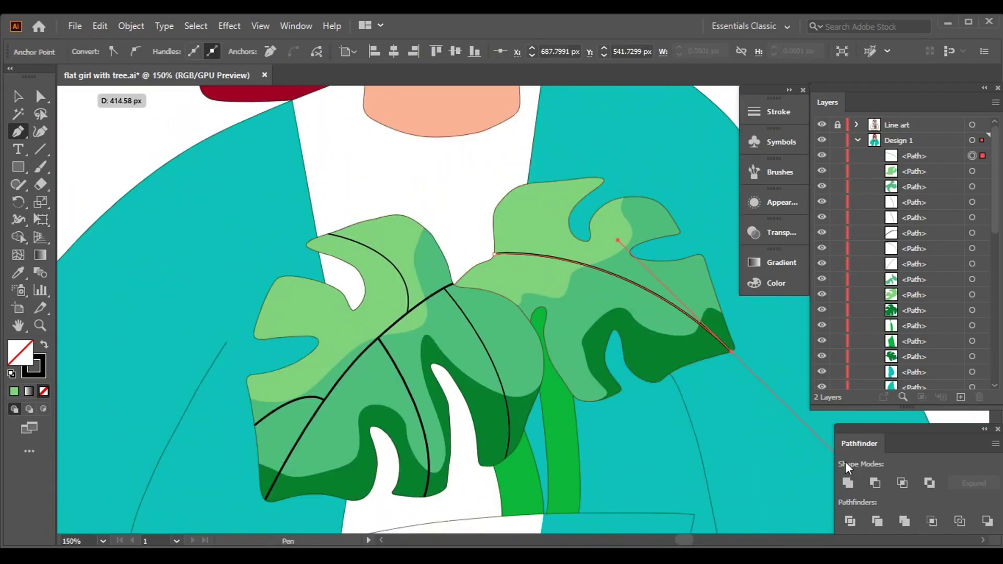
Draw a curved side vein through the right leaf's upper-left lobe with no fill and a 0.75 pt black stroke.
{"action": "key", "text": "p"}
{"action": "scroll", "coordinate": [615, 258], "scroll_direction": "up", "scroll_amount": 4}
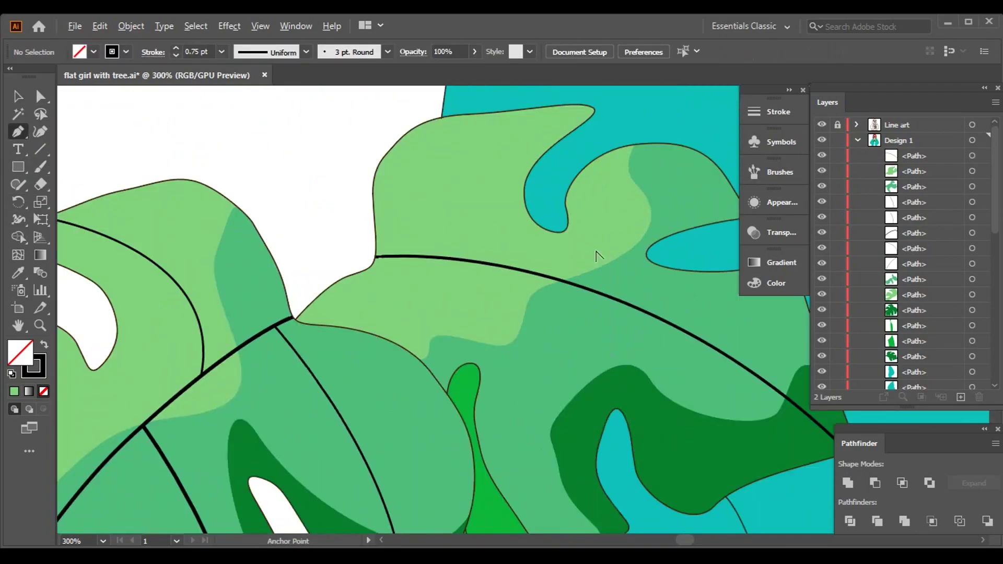
{"action": "scroll", "coordinate": [481, 269], "scroll_direction": "down", "scroll_amount": 2}
{"action": "scroll", "coordinate": [548, 358], "scroll_direction": "up", "scroll_amount": 1}
{"action": "left_click_drag", "start_coordinate": [548, 359], "coordinate": [663, 479]}
{"action": "scroll", "coordinate": [662, 480], "scroll_direction": "down", "scroll_amount": 4}
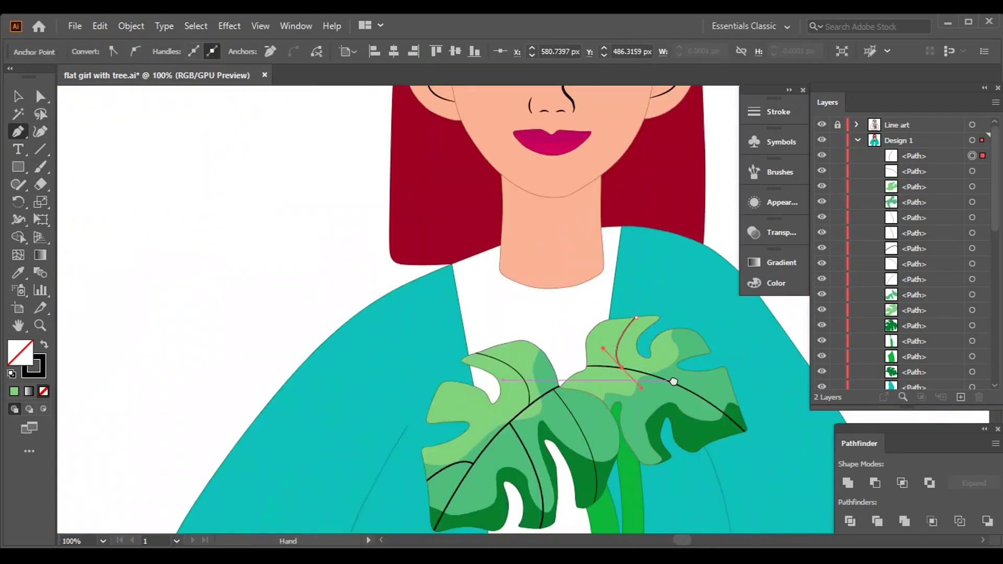
Draw two more curved side veins on the right leaf, one into its outer upper lobe and one down its lower lobe.
{"action": "scroll", "coordinate": [566, 329], "scroll_direction": "up", "scroll_amount": 5}
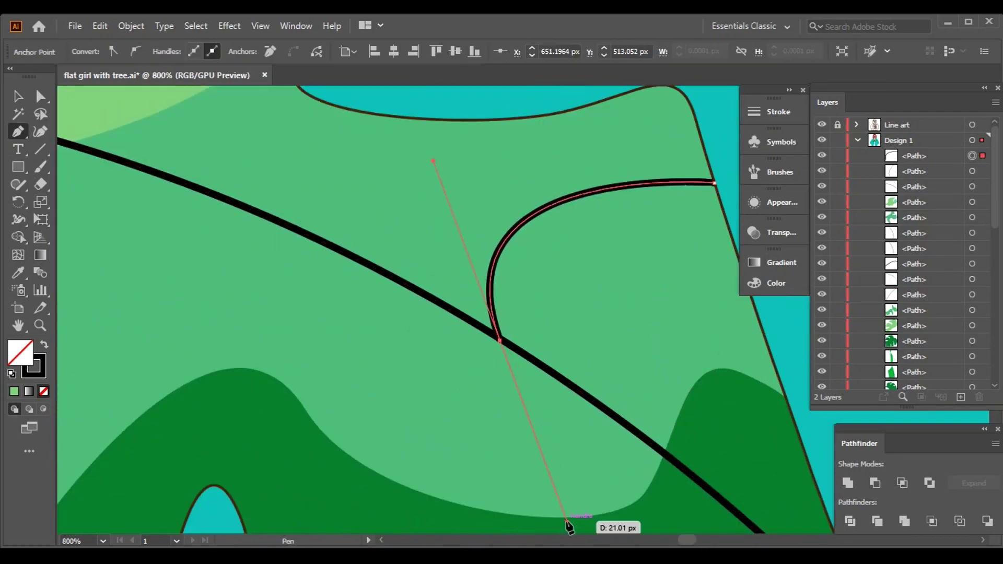
{"action": "left_click_drag", "start_coordinate": [570, 528], "coordinate": [570, 528]}
{"action": "scroll", "coordinate": [543, 319], "scroll_direction": "down", "scroll_amount": 4}
{"action": "scroll", "coordinate": [457, 409], "scroll_direction": "up", "scroll_amount": 2}
{"action": "scroll", "coordinate": [678, 487], "scroll_direction": "up", "scroll_amount": 2}
{"action": "scroll", "coordinate": [673, 401], "scroll_direction": "down", "scroll_amount": 2}
{"action": "scroll", "coordinate": [625, 388], "scroll_direction": "up", "scroll_amount": 3}
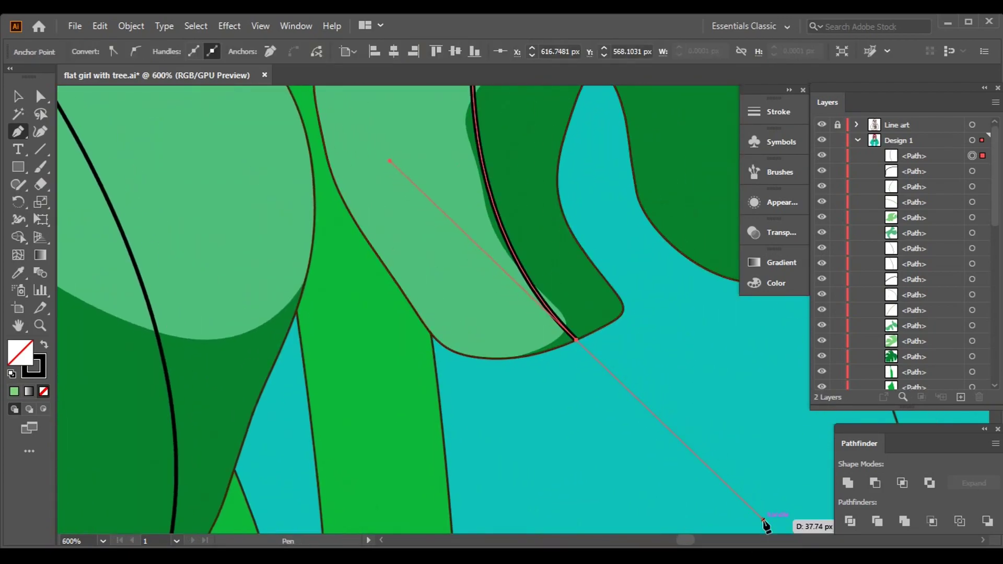
{"action": "left_click_drag", "start_coordinate": [764, 524], "coordinate": [764, 524]}
Add a short, thin side vein near the right leaf's base with a 0.5 pt black stroke.
{"action": "scroll", "coordinate": [444, 188], "scroll_direction": "down", "scroll_amount": 4}
{"action": "key", "text": "v"}
{"action": "scroll", "coordinate": [331, 268], "scroll_direction": "up", "scroll_amount": 3}
{"action": "left_click_drag", "start_coordinate": [354, 279], "coordinate": [345, 266]}
{"action": "scroll", "coordinate": [345, 265], "scroll_direction": "down", "scroll_amount": 1}
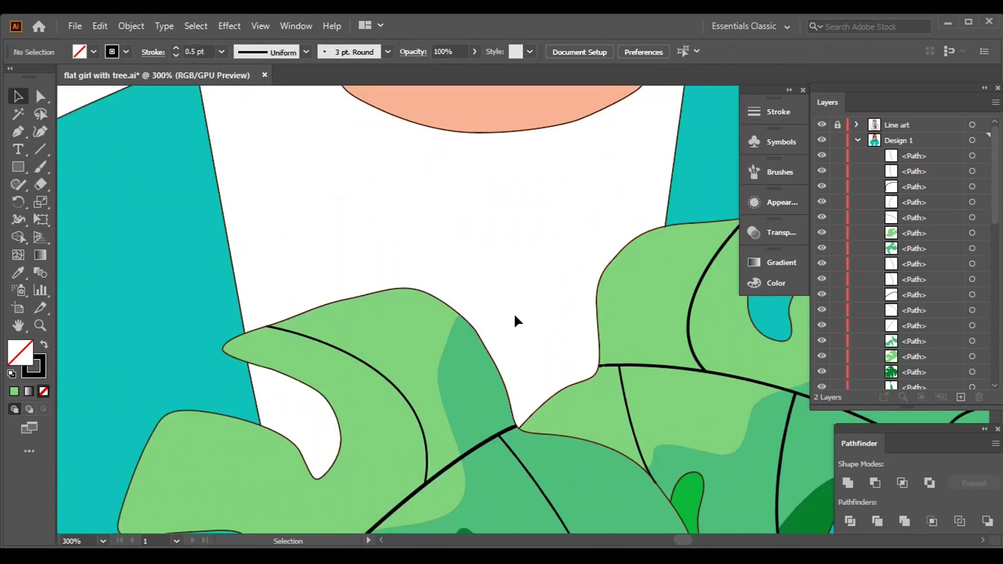
Start a tan shirt shape without stroke, tracing from beside the neck along the hair edge and down the left jacket opening.
{"action": "scroll", "coordinate": [492, 309], "scroll_direction": "down", "scroll_amount": 5}
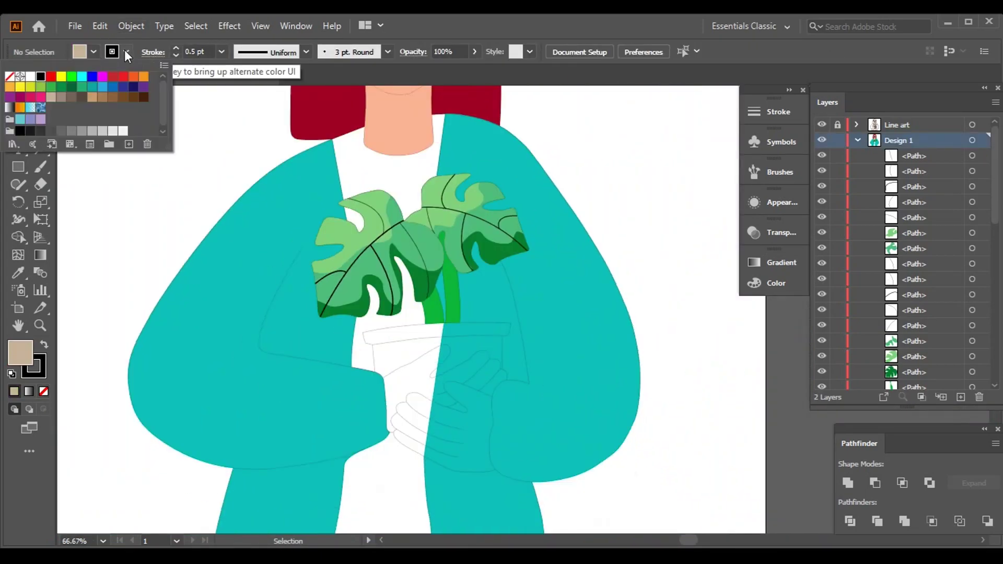
{"action": "scroll", "coordinate": [365, 133], "scroll_direction": "up", "scroll_amount": 10}
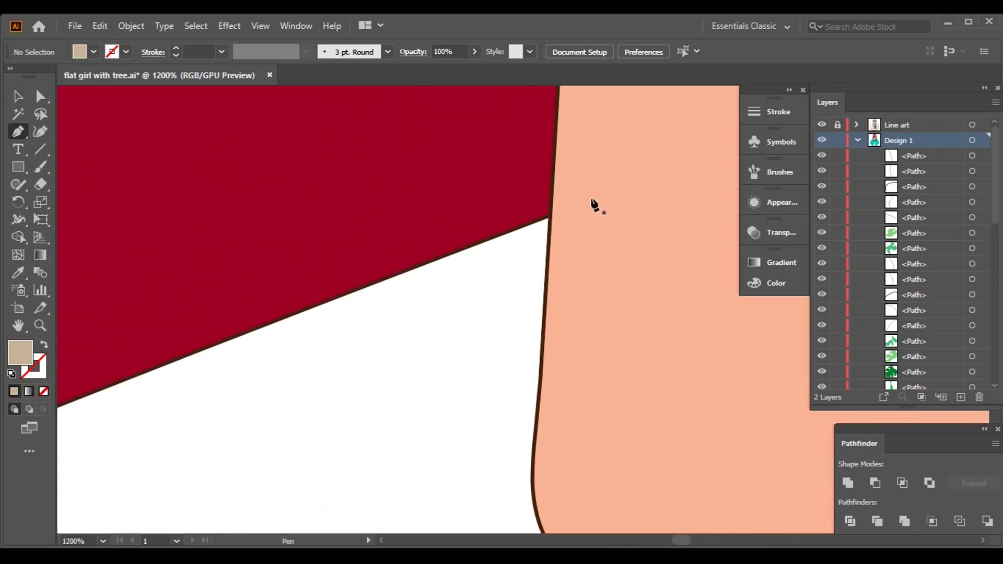
{"action": "scroll", "coordinate": [183, 300], "scroll_direction": "left", "scroll_amount": 10}
{"action": "left_click", "coordinate": [179, 320]}
{"action": "scroll", "coordinate": [179, 408], "scroll_direction": "down", "scroll_amount": 3}
{"action": "left_click", "coordinate": [179, 493]}
{"action": "scroll", "coordinate": [216, 509], "scroll_direction": "down", "scroll_amount": 3}
{"action": "scroll", "coordinate": [216, 510], "scroll_direction": "down", "scroll_amount": 10}
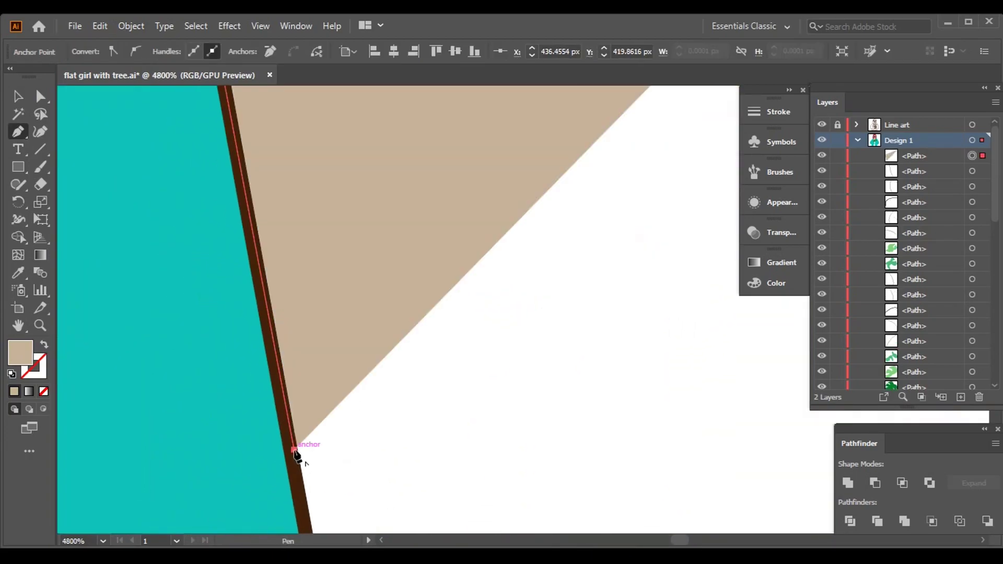
Extend the shirt shape down beneath the left jacket panel and along the bottom hem line to the right panel.
{"action": "scroll", "coordinate": [418, 444], "scroll_direction": "down", "scroll_amount": 5}
{"action": "scroll", "coordinate": [389, 336], "scroll_direction": "down", "scroll_amount": 5}
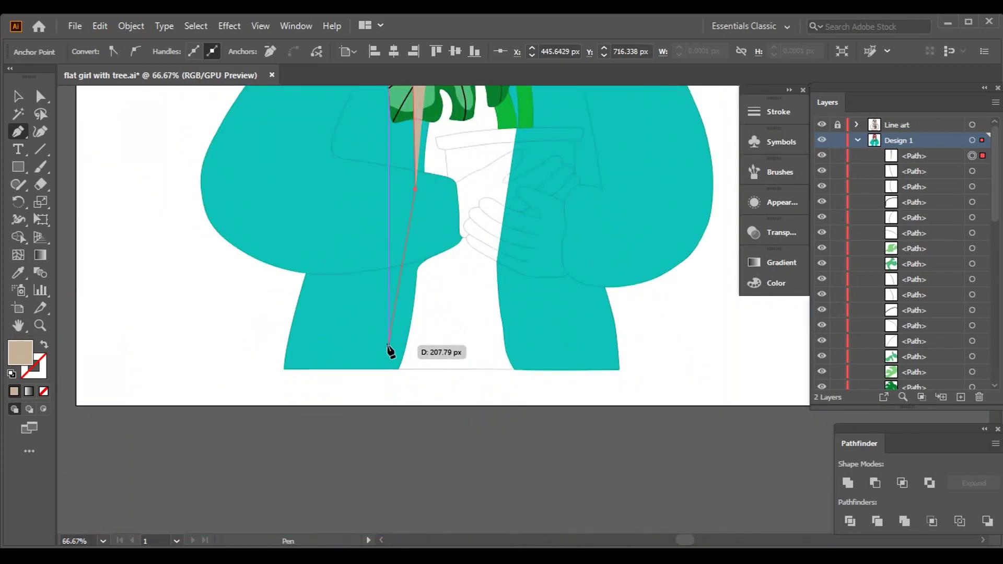
{"action": "scroll", "coordinate": [406, 365], "scroll_direction": "up", "scroll_amount": 10}
{"action": "left_click", "coordinate": [371, 205]}
{"action": "scroll", "coordinate": [522, 261], "scroll_direction": "right", "scroll_amount": 5}
{"action": "scroll", "coordinate": [663, 307], "scroll_direction": "up", "scroll_amount": 3}
{"action": "scroll", "coordinate": [632, 359], "scroll_direction": "left", "scroll_amount": 4}
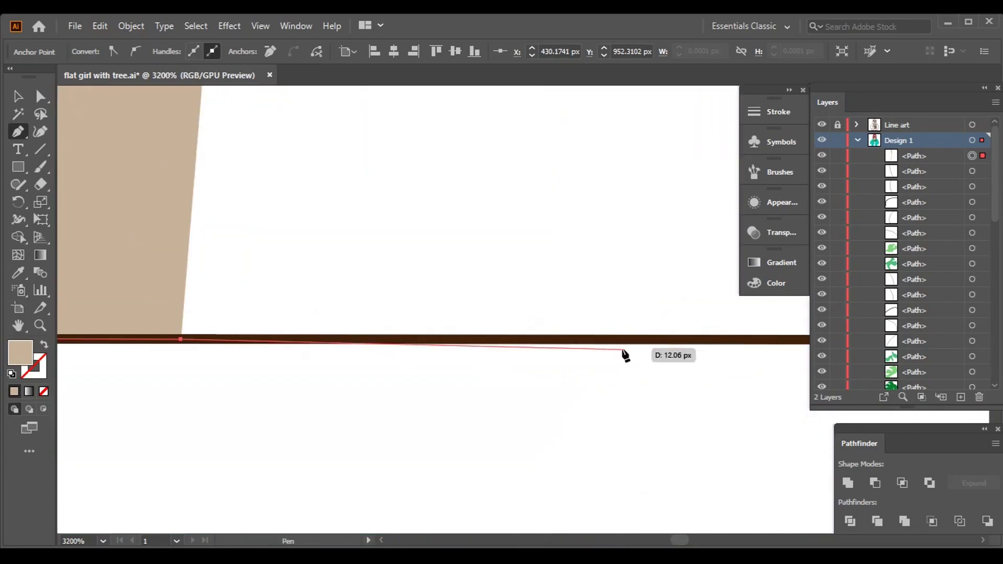
{"action": "scroll", "coordinate": [721, 350], "scroll_direction": "left", "scroll_amount": 3}
{"action": "scroll", "coordinate": [459, 329], "scroll_direction": "down", "scroll_amount": 3}
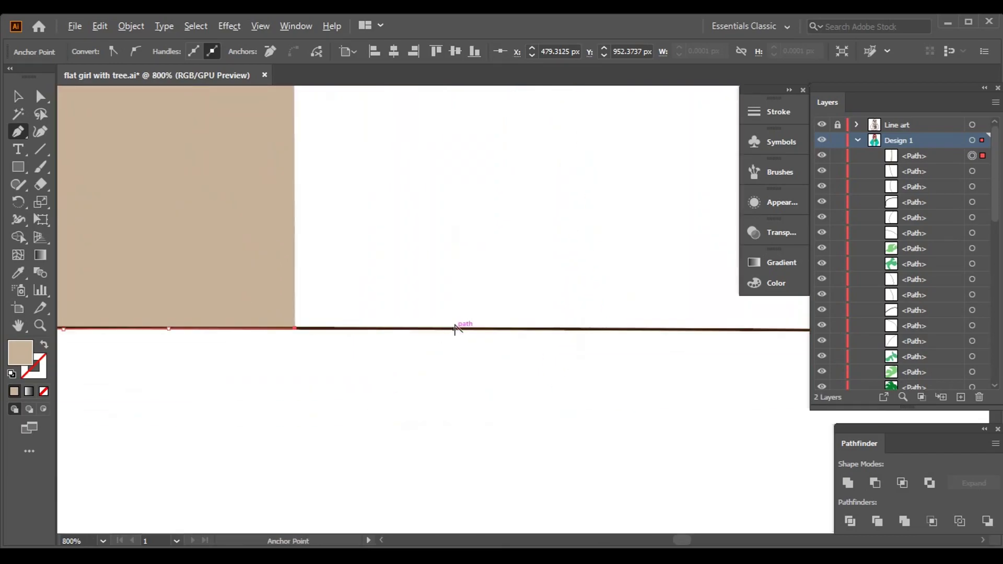
{"action": "scroll", "coordinate": [546, 347], "scroll_direction": "up", "scroll_amount": 4}
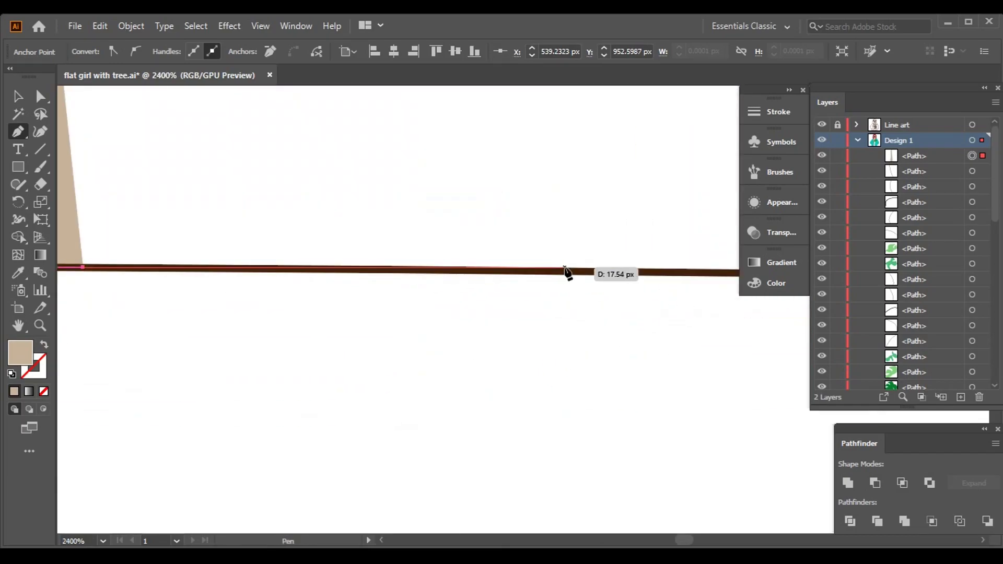
{"action": "scroll", "coordinate": [568, 275], "scroll_direction": "down", "scroll_amount": 10}
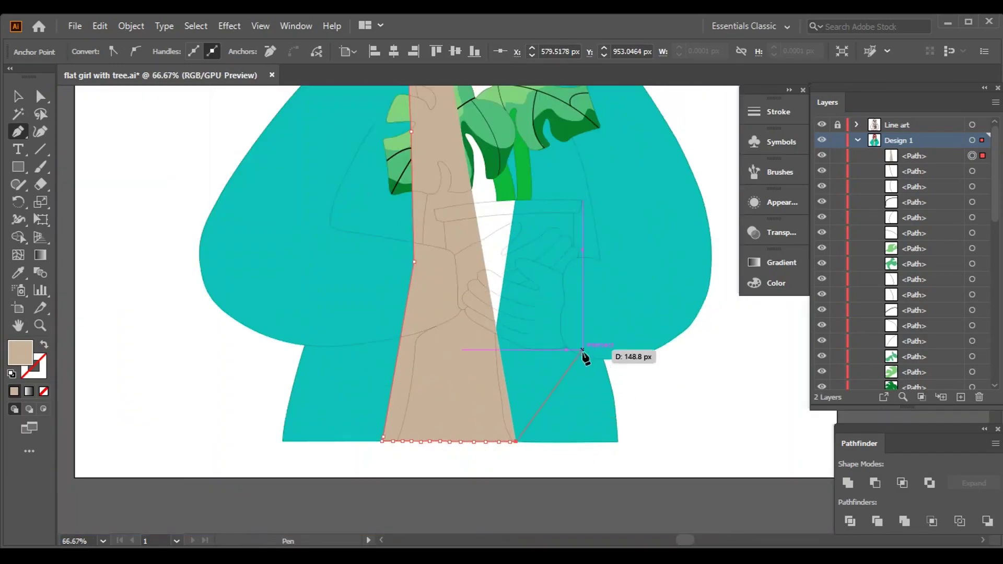
Take the shirt shape up beneath the right jacket panel, trace the hair's lower edge to the neck, and close the shape.
{"action": "scroll", "coordinate": [575, 261], "scroll_direction": "up", "scroll_amount": 6}
{"action": "scroll", "coordinate": [572, 224], "scroll_direction": "up", "scroll_amount": 8}
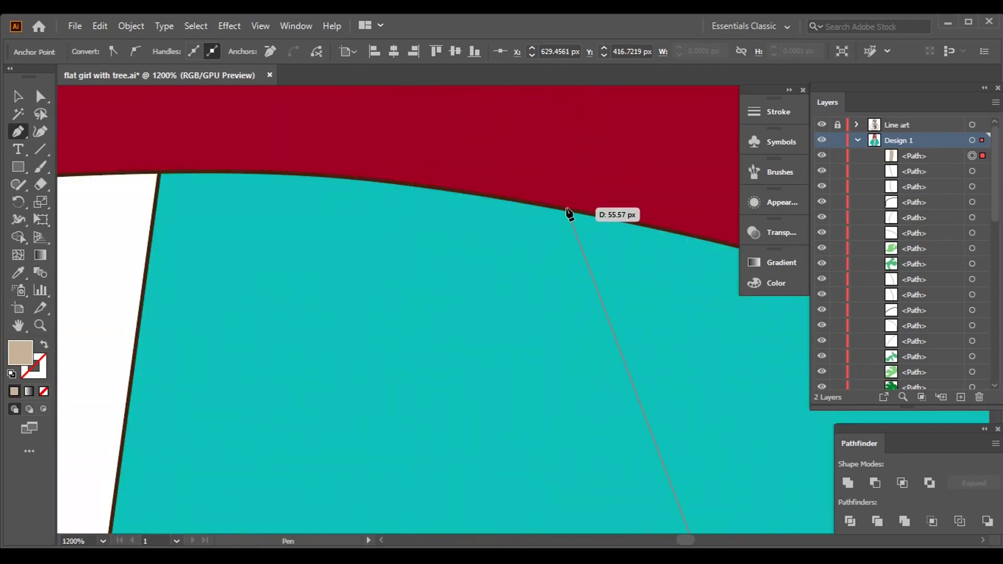
{"action": "scroll", "coordinate": [569, 214], "scroll_direction": "up", "scroll_amount": 3}
{"action": "scroll", "coordinate": [592, 360], "scroll_direction": "left", "scroll_amount": 3}
{"action": "scroll", "coordinate": [128, 330], "scroll_direction": "up", "scroll_amount": 2}
{"action": "scroll", "coordinate": [99, 356], "scroll_direction": "down", "scroll_amount": 2}
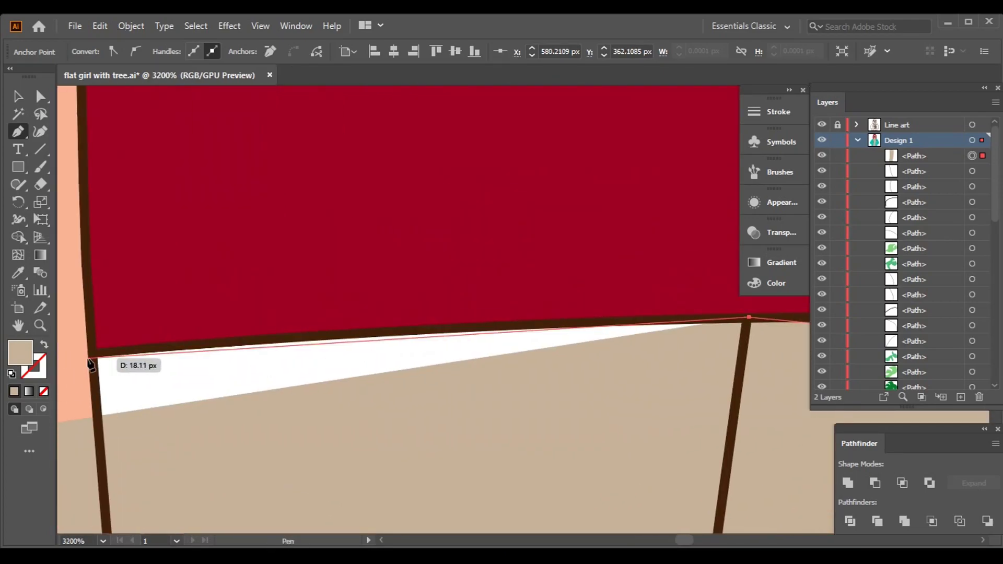
{"action": "left_click", "coordinate": [106, 342]}
{"action": "scroll", "coordinate": [253, 268], "scroll_direction": "down", "scroll_amount": 3}
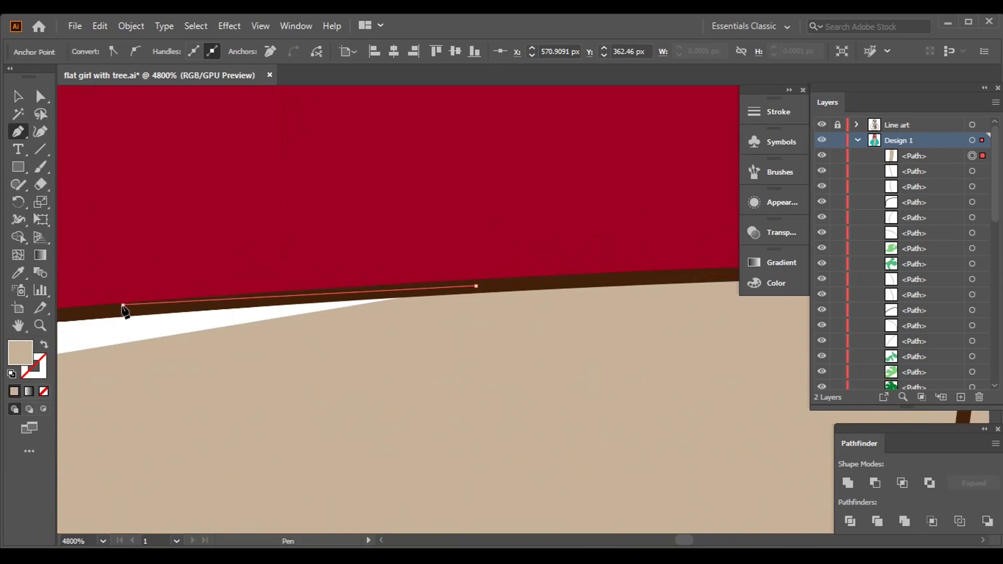
{"action": "scroll", "coordinate": [269, 286], "scroll_direction": "down", "scroll_amount": 3}
{"action": "left_click", "coordinate": [269, 286]}
{"action": "scroll", "coordinate": [550, 311], "scroll_direction": "down", "scroll_amount": 3}
{"action": "scroll", "coordinate": [549, 311], "scroll_direction": "down", "scroll_amount": 3}
Send the tan shirt shape to the back, behind the jacket, neck and plant.
{"action": "key", "text": "v"}
{"action": "right_click", "coordinate": [275, 229]}
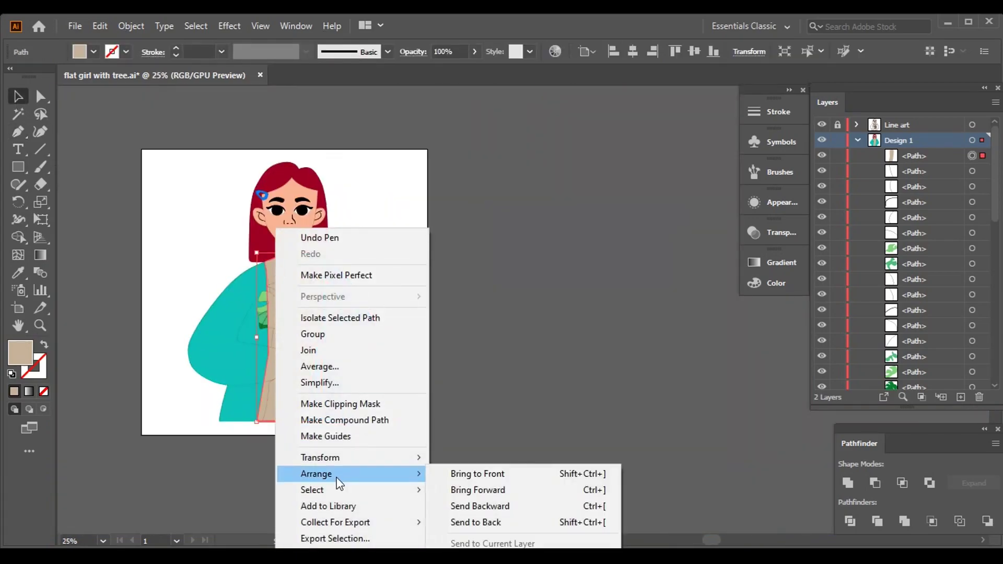
{"action": "left_click", "coordinate": [448, 522]}
{"action": "scroll", "coordinate": [510, 361], "scroll_direction": "up", "scroll_amount": 3}
{"action": "left_click", "coordinate": [510, 360]}
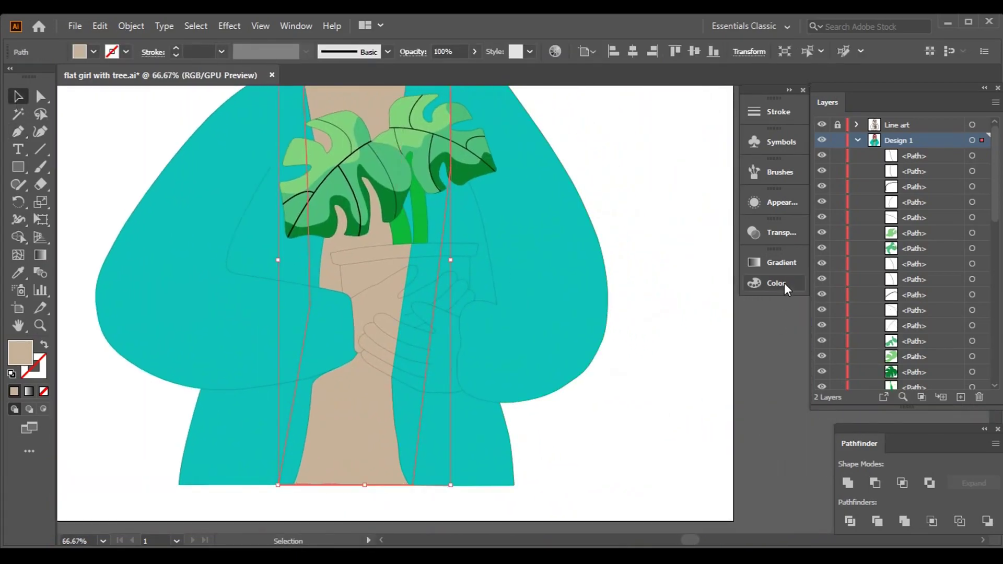
Recolour the shirt shape with a pale peach fill and deselect it.
{"action": "left_click", "coordinate": [776, 283]}
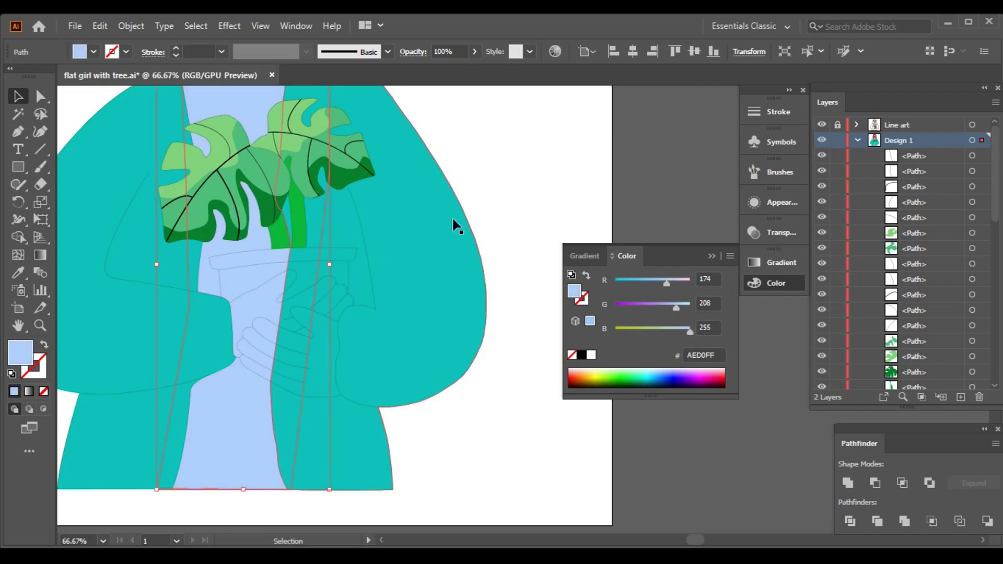
{"action": "scroll", "coordinate": [374, 254], "scroll_direction": "down", "scroll_amount": 2}
{"action": "scroll", "coordinate": [291, 358], "scroll_direction": "up", "scroll_amount": 3}
{"action": "left_click", "coordinate": [645, 369]}
{"action": "left_click", "coordinate": [607, 368]}
{"action": "left_click", "coordinate": [595, 368]}
{"action": "left_click_drag", "start_coordinate": [684, 308], "coordinate": [680, 308]}
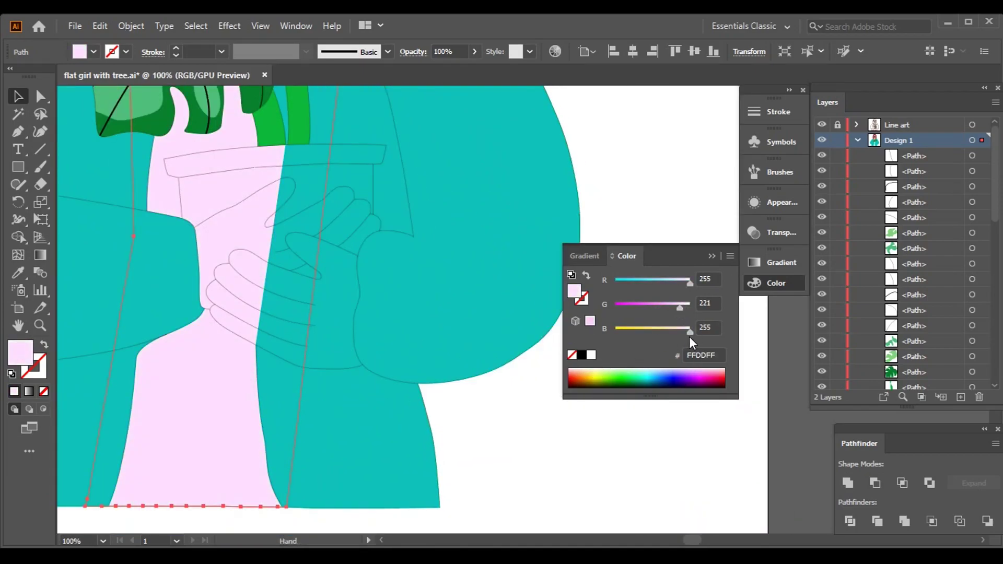
{"action": "scroll", "coordinate": [648, 163], "scroll_direction": "down", "scroll_amount": 2}
{"action": "left_click", "coordinate": [719, 430]}
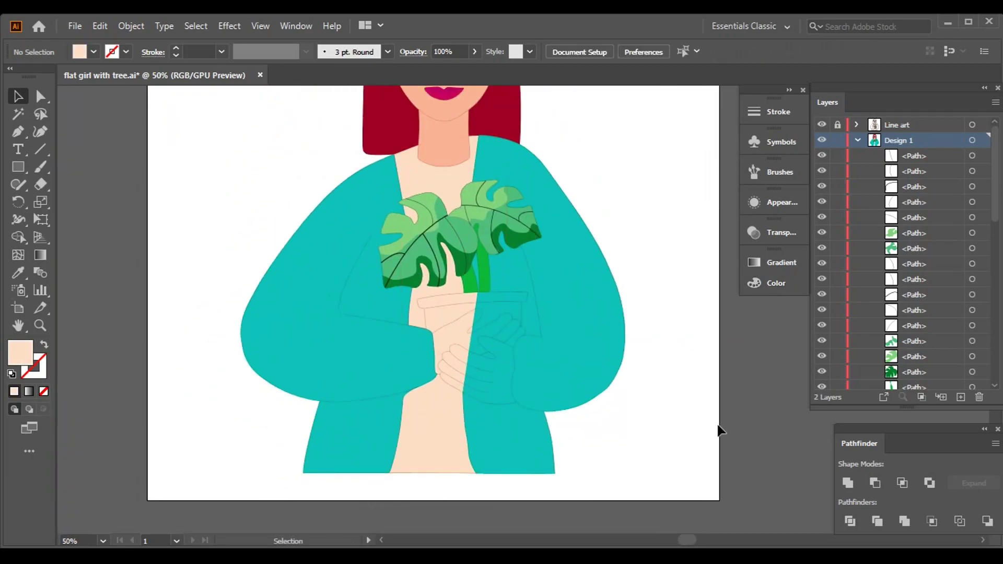
Start a light-purple plant pot shape without stroke, tracing the rim's left end and its top edge as far as the stems.
{"action": "scroll", "coordinate": [476, 340], "scroll_direction": "up", "scroll_amount": 5}
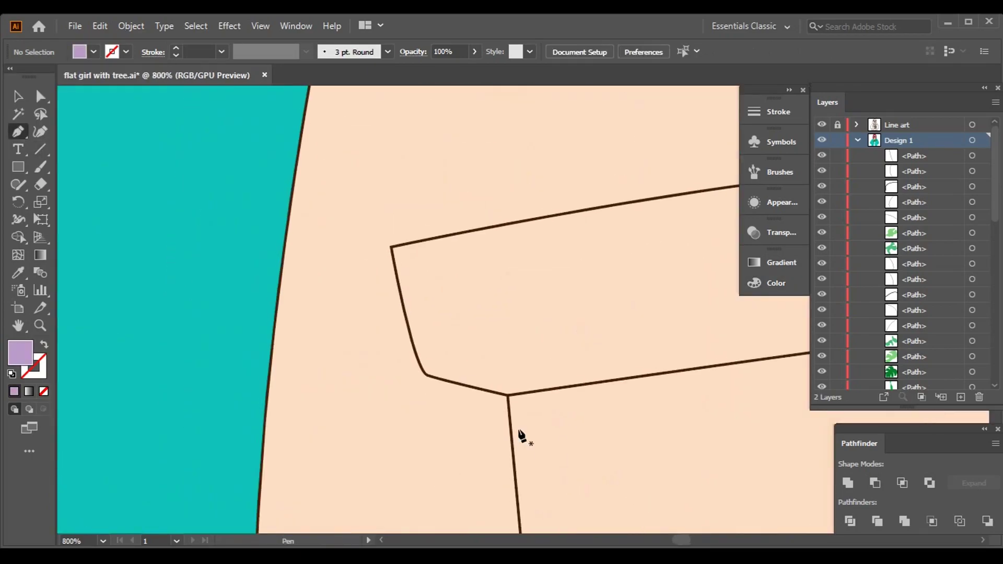
{"action": "left_click", "coordinate": [474, 336]}
{"action": "scroll", "coordinate": [112, 307], "scroll_direction": "up", "scroll_amount": 3}
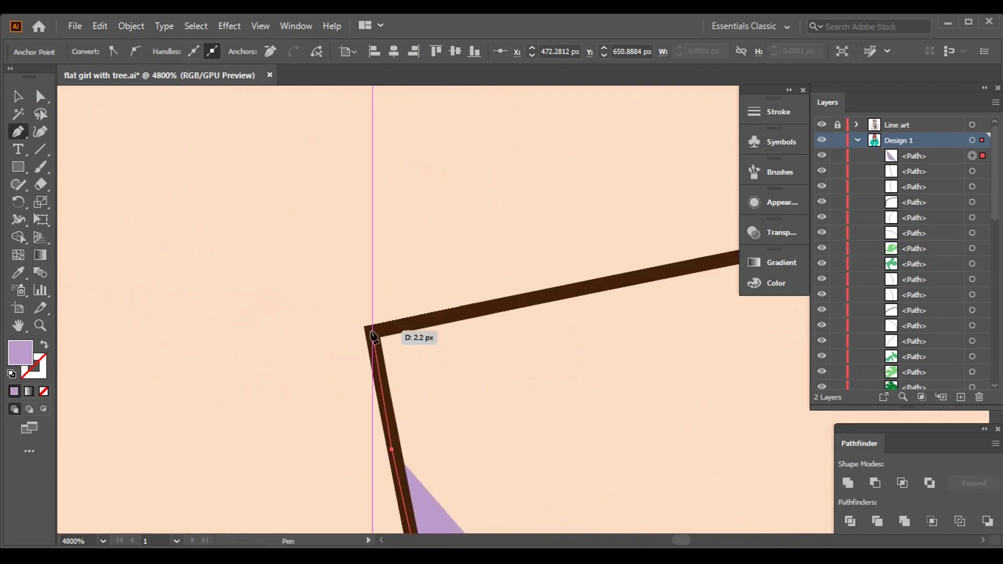
{"action": "scroll", "coordinate": [373, 339], "scroll_direction": "right", "scroll_amount": 10}
{"action": "left_click", "coordinate": [190, 421]}
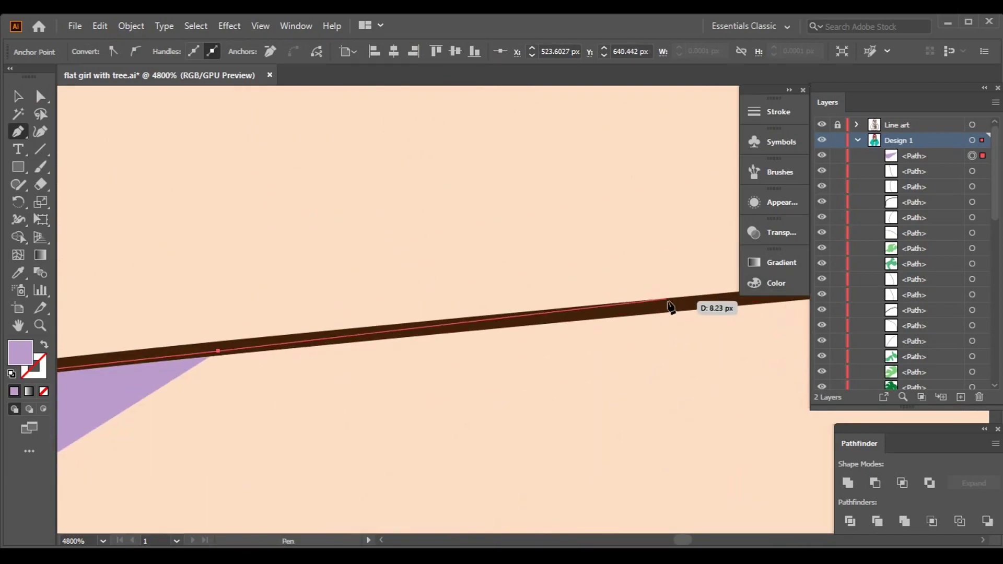
{"action": "scroll", "coordinate": [242, 351], "scroll_direction": "down", "scroll_amount": 6}
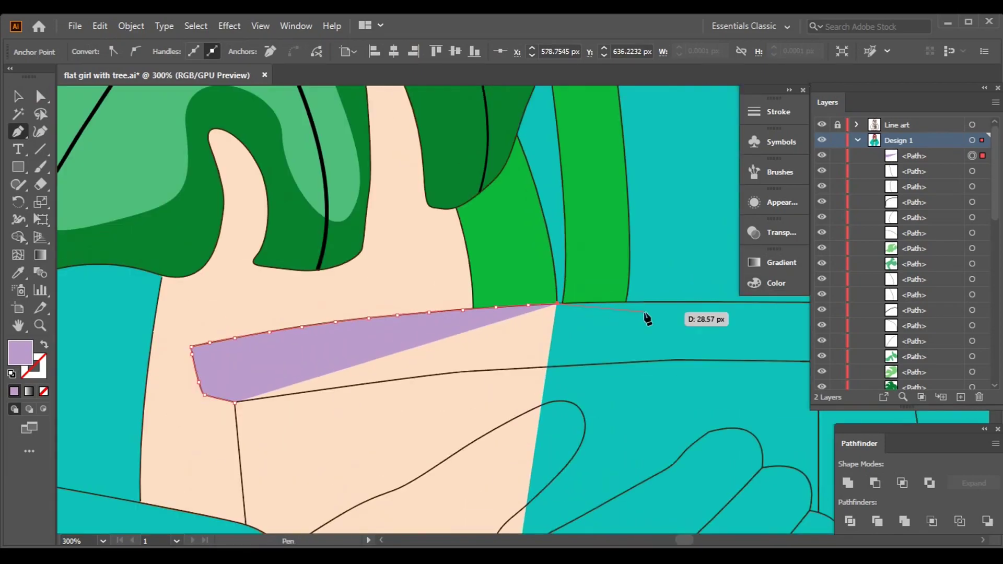
Continue the purple pot shape along the rim's top edge, around its right end and back to the pot body's corner.
{"action": "scroll", "coordinate": [581, 311], "scroll_direction": "up", "scroll_amount": 6}
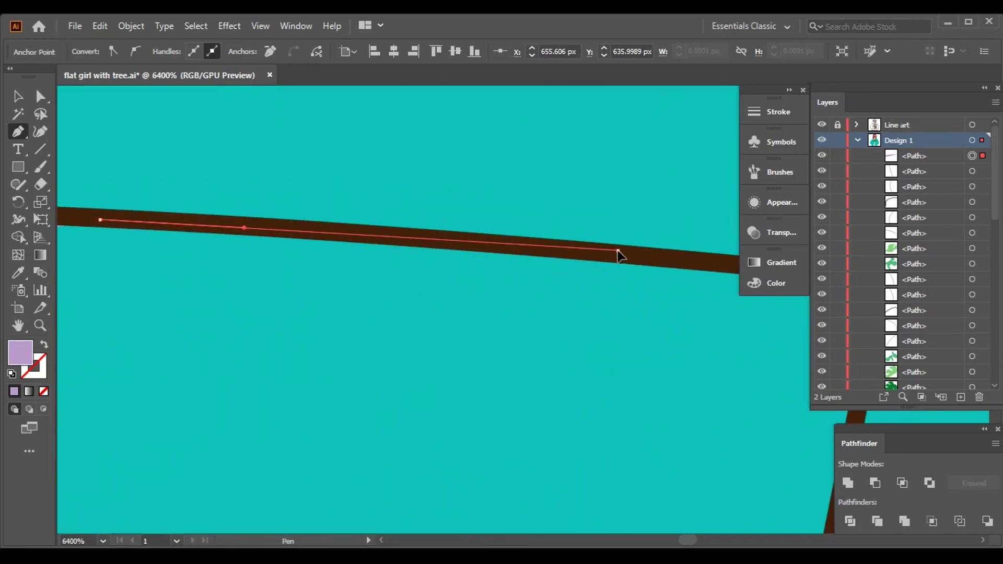
{"action": "scroll", "coordinate": [488, 444], "scroll_direction": "down", "scroll_amount": 10}
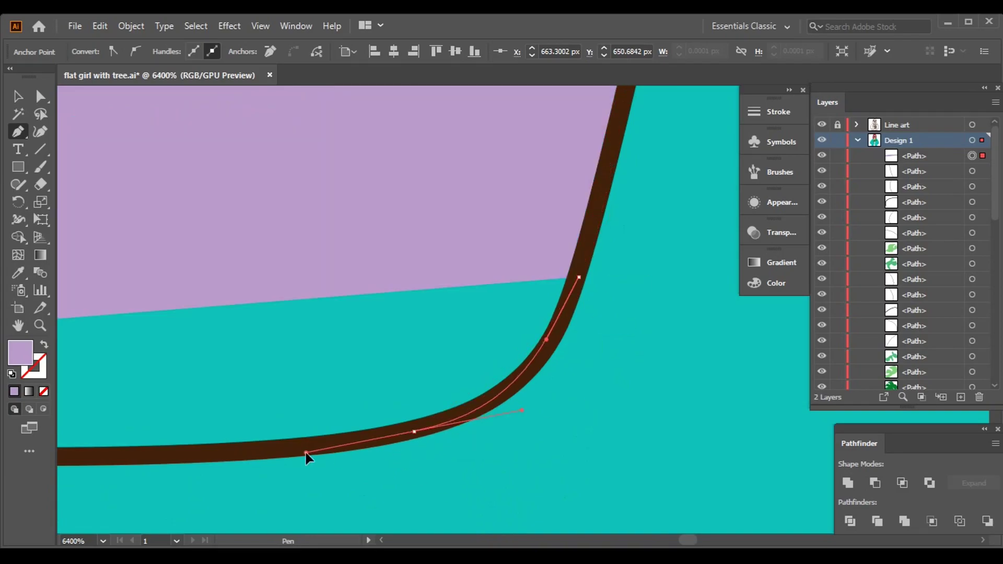
{"action": "scroll", "coordinate": [529, 475], "scroll_direction": "down", "scroll_amount": 5}
{"action": "scroll", "coordinate": [679, 418], "scroll_direction": "up", "scroll_amount": 4}
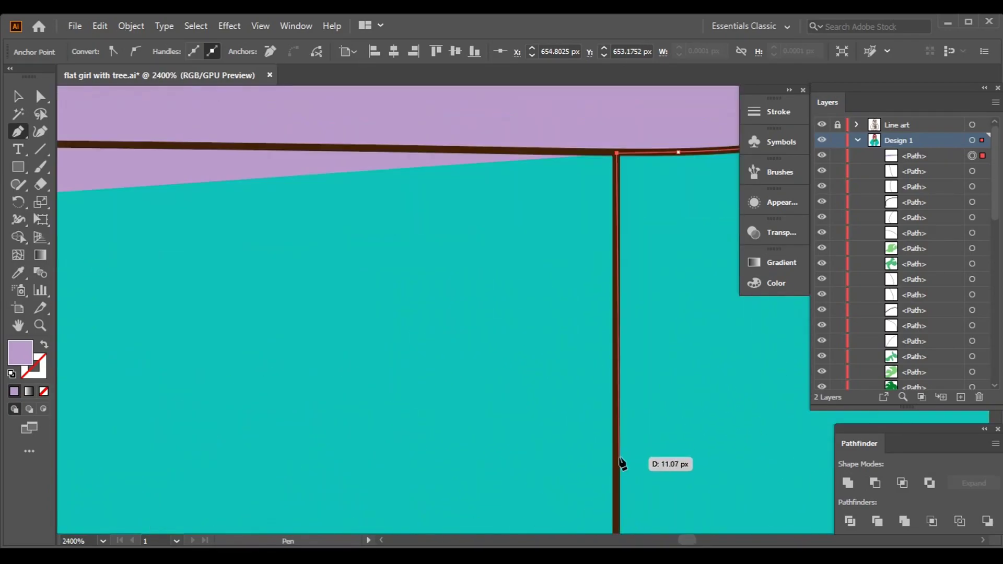
Trace the purple shape down the pot's right side to the hand and start around the nearest fingertip.
{"action": "left_click_drag", "start_coordinate": [647, 514], "coordinate": [668, 185]}
{"action": "left_click_drag", "start_coordinate": [669, 512], "coordinate": [642, 430]}
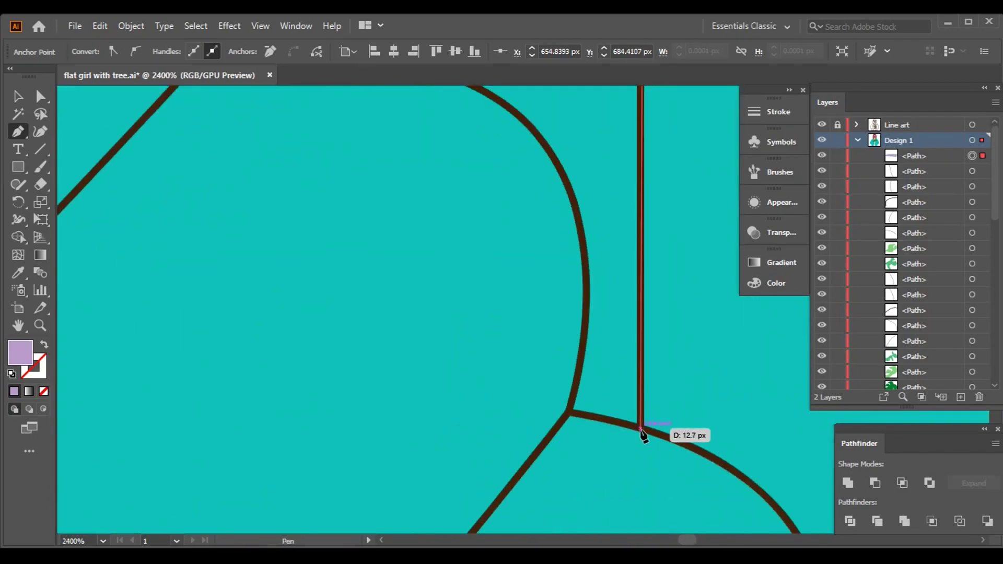
{"action": "scroll", "coordinate": [587, 421], "scroll_direction": "up", "scroll_amount": 3}
{"action": "scroll", "coordinate": [549, 401], "scroll_direction": "up", "scroll_amount": 2}
{"action": "scroll", "coordinate": [472, 304], "scroll_direction": "up", "scroll_amount": 6}
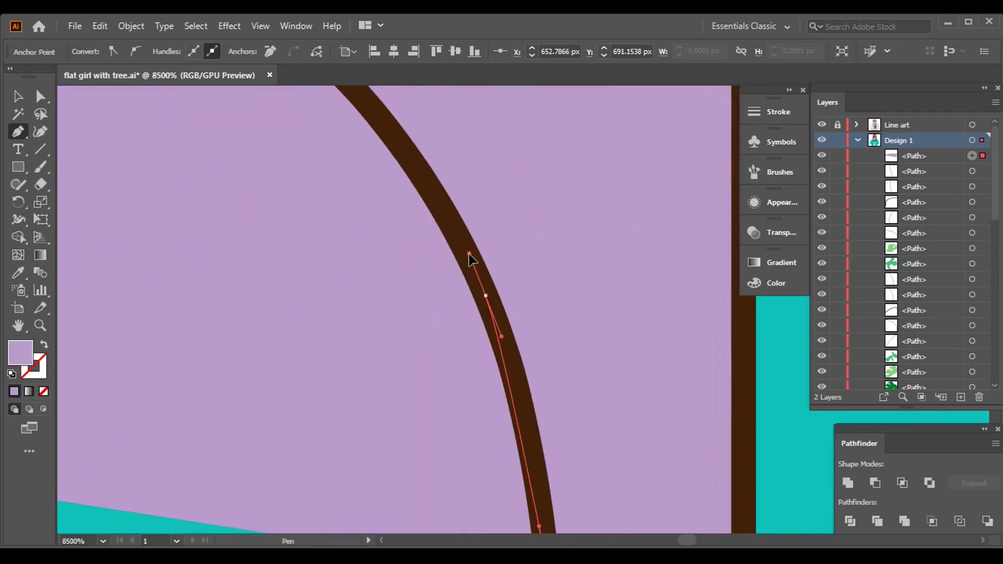
Continue the purple pot shape around the second fingertip and over the tip of the hand's uppermost finger.
{"action": "left_click", "coordinate": [629, 242]}
{"action": "scroll", "coordinate": [629, 242], "scroll_direction": "down", "scroll_amount": 2}
{"action": "left_click", "coordinate": [361, 236]}
{"action": "scroll", "coordinate": [515, 235], "scroll_direction": "up", "scroll_amount": 5}
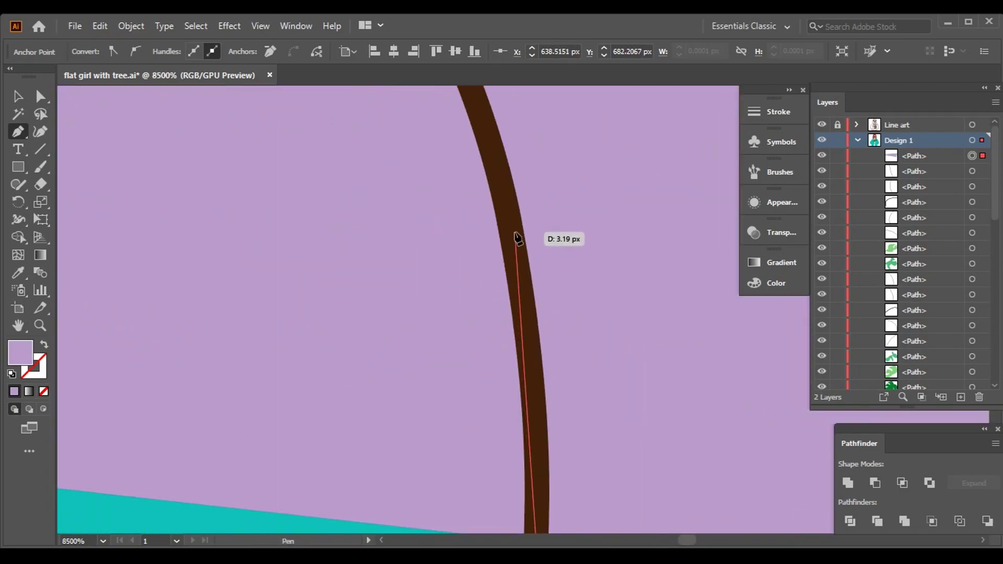
{"action": "left_click", "coordinate": [455, 220]}
{"action": "scroll", "coordinate": [454, 219], "scroll_direction": "down", "scroll_amount": 3}
{"action": "scroll", "coordinate": [418, 214], "scroll_direction": "down", "scroll_amount": 3}
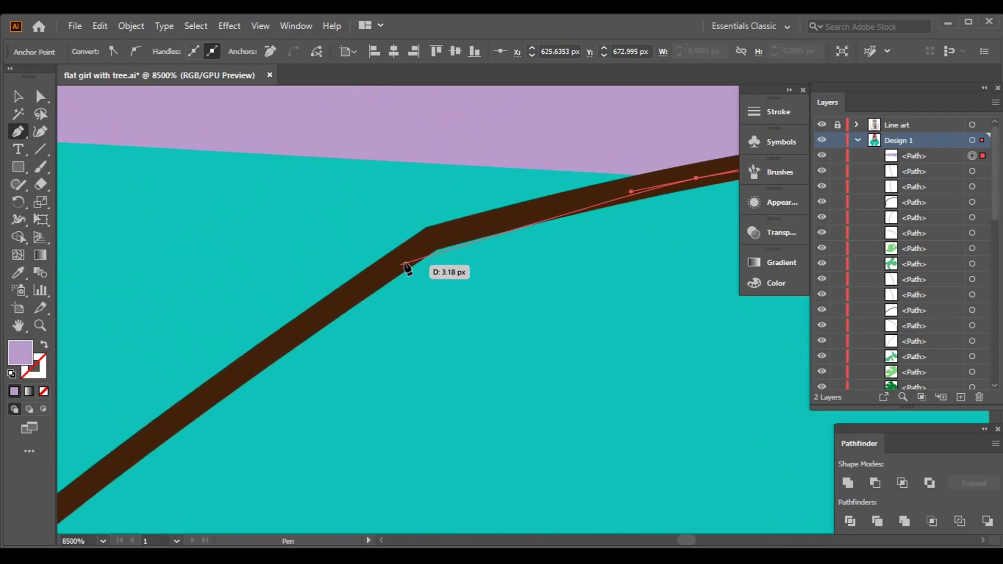
Continue the purple pot shape along the hand's uppermost finger to the narrow tip of the gap beside the thumb.
{"action": "left_click", "coordinate": [394, 276]}
{"action": "scroll", "coordinate": [392, 358], "scroll_direction": "up", "scroll_amount": 2}
{"action": "scroll", "coordinate": [256, 480], "scroll_direction": "down", "scroll_amount": 2}
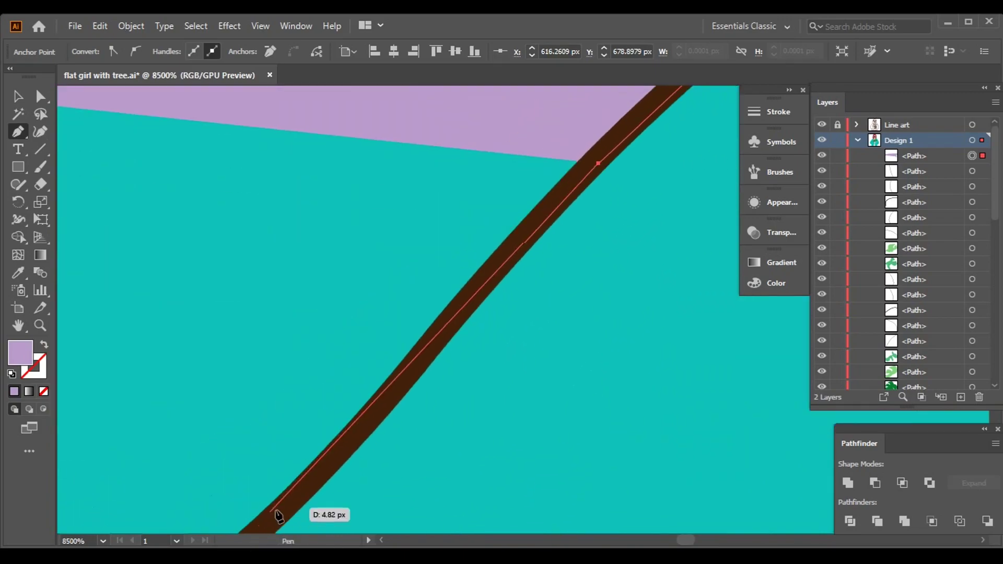
{"action": "left_click", "coordinate": [675, 150]}
{"action": "mouse_move", "coordinate": [222, 403]}
{"action": "left_mouse_down"}
{"action": "mouse_move", "coordinate": [200, 443]}
{"action": "mouse_move", "coordinate": [266, 399]}
{"action": "left_mouse_up"}
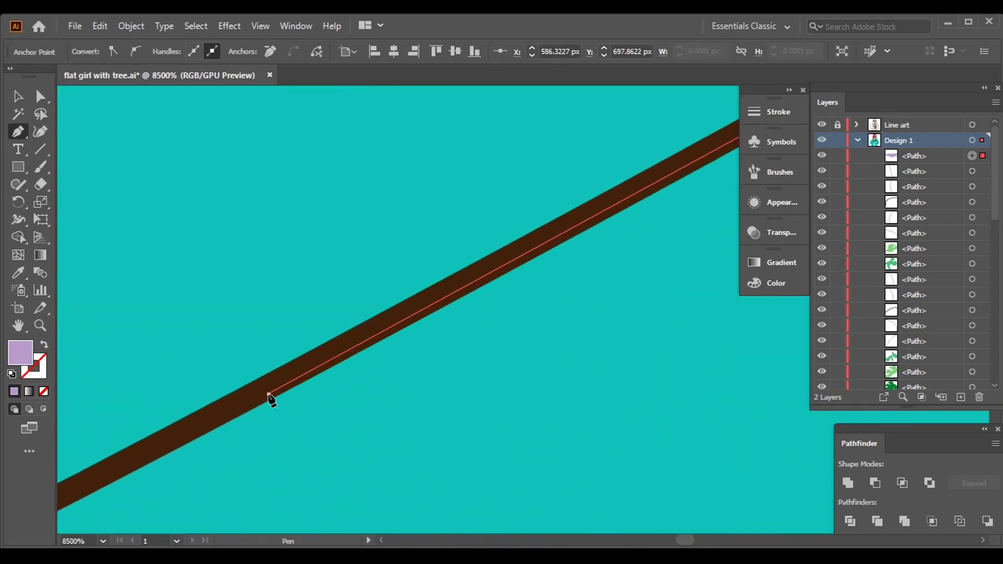
{"action": "left_click", "coordinate": [287, 301]}
{"action": "scroll", "coordinate": [267, 292], "scroll_direction": "down", "scroll_amount": 4}
{"action": "scroll", "coordinate": [409, 427], "scroll_direction": "up", "scroll_amount": 5}
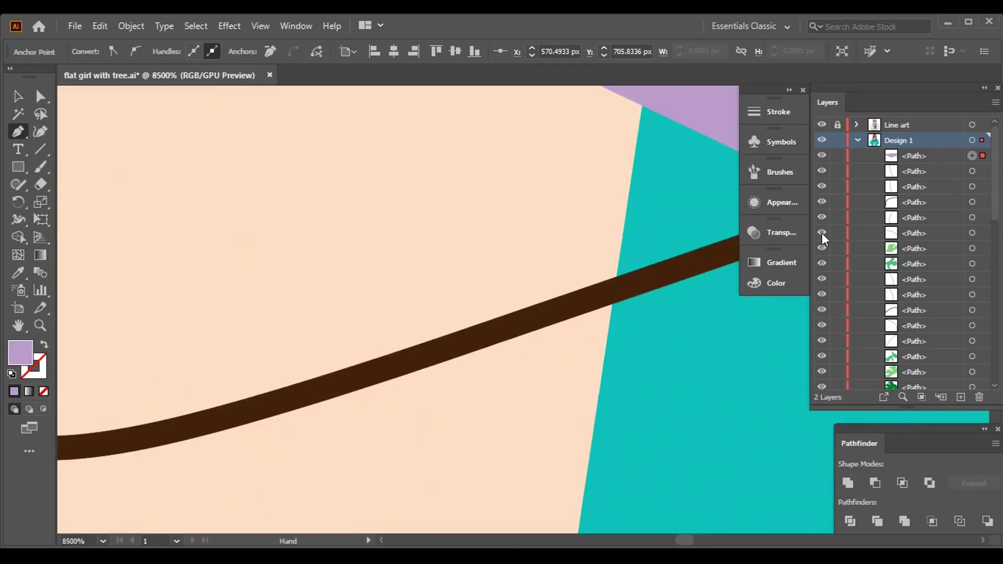
Trace the purple shape around the end of the gap, up the thumb's inner edge and over the thumb tip.
{"action": "left_click", "coordinate": [497, 403]}
{"action": "scroll", "coordinate": [279, 476], "scroll_direction": "down", "scroll_amount": 2}
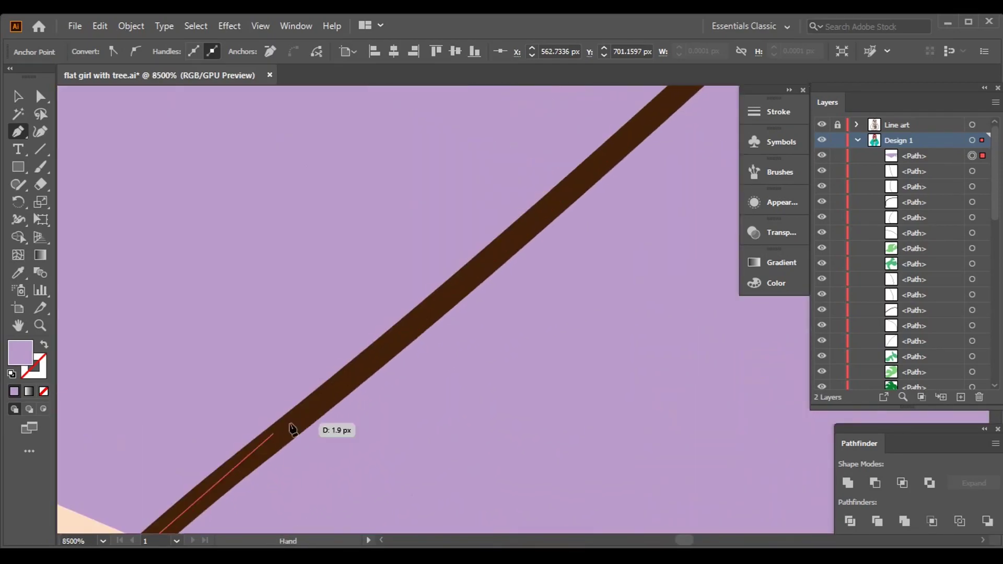
{"action": "scroll", "coordinate": [531, 280], "scroll_direction": "up", "scroll_amount": 2}
{"action": "left_click", "coordinate": [647, 197]}
{"action": "scroll", "coordinate": [646, 198], "scroll_direction": "up", "scroll_amount": 4}
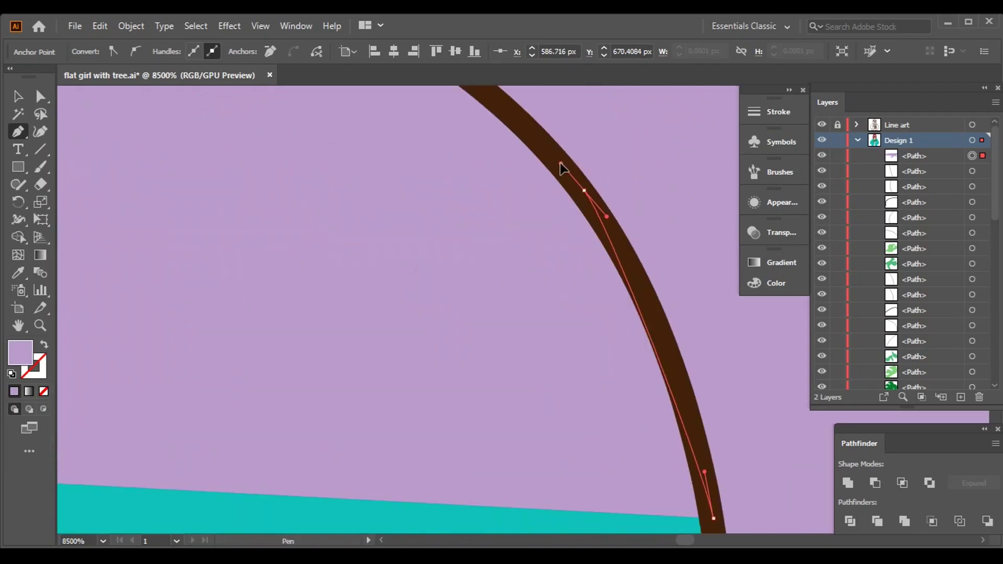
{"action": "left_click", "coordinate": [420, 263]}
{"action": "scroll", "coordinate": [343, 173], "scroll_direction": "down", "scroll_amount": 5}
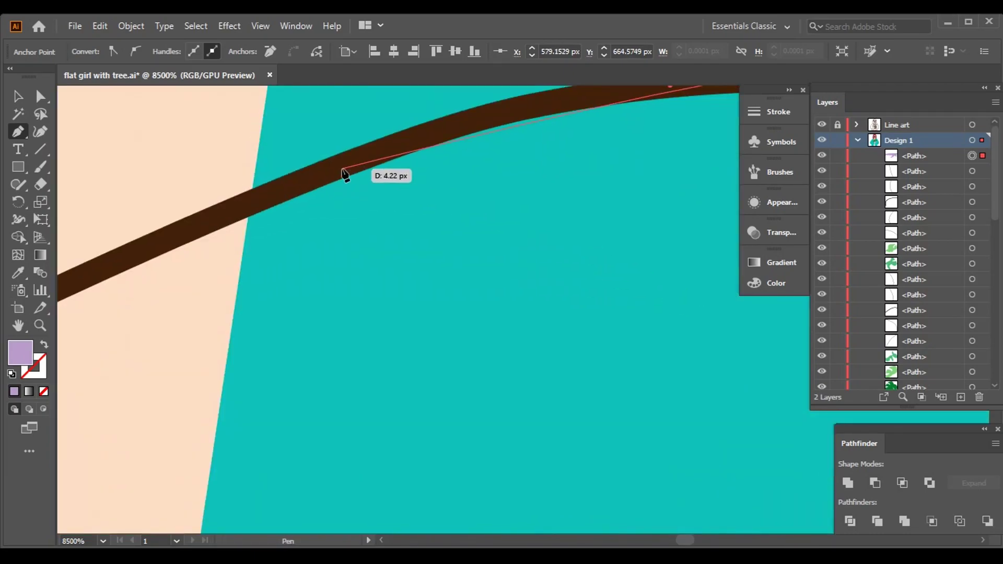
Trace the purple pot shape along the thumb's outer edge and onto the curve of the sleeve cuff.
{"action": "scroll", "coordinate": [672, 168], "scroll_direction": "down", "scroll_amount": 3}
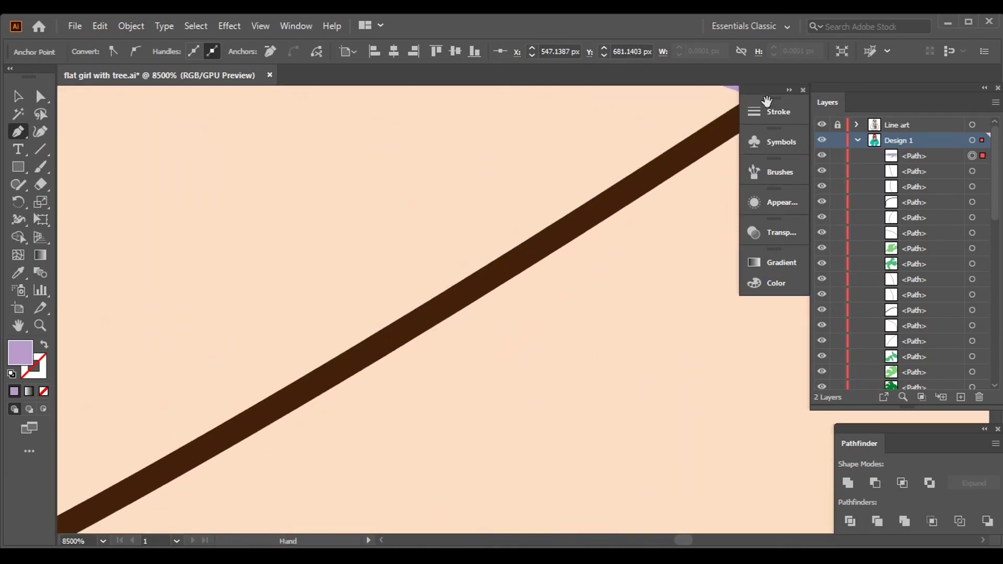
{"action": "scroll", "coordinate": [639, 231], "scroll_direction": "up", "scroll_amount": 4}
{"action": "left_click", "coordinate": [231, 308]}
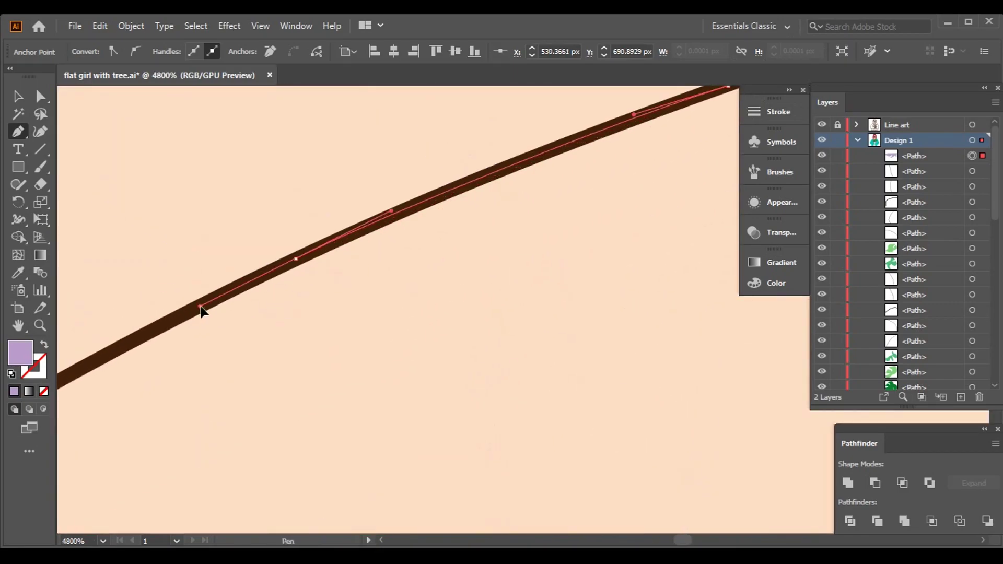
{"action": "mouse_move", "coordinate": [115, 386]}
{"action": "left_mouse_down"}
{"action": "mouse_move", "coordinate": [527, 195]}
{"action": "mouse_move", "coordinate": [448, 364]}
{"action": "left_mouse_up"}
{"action": "left_click", "coordinate": [585, 370]}
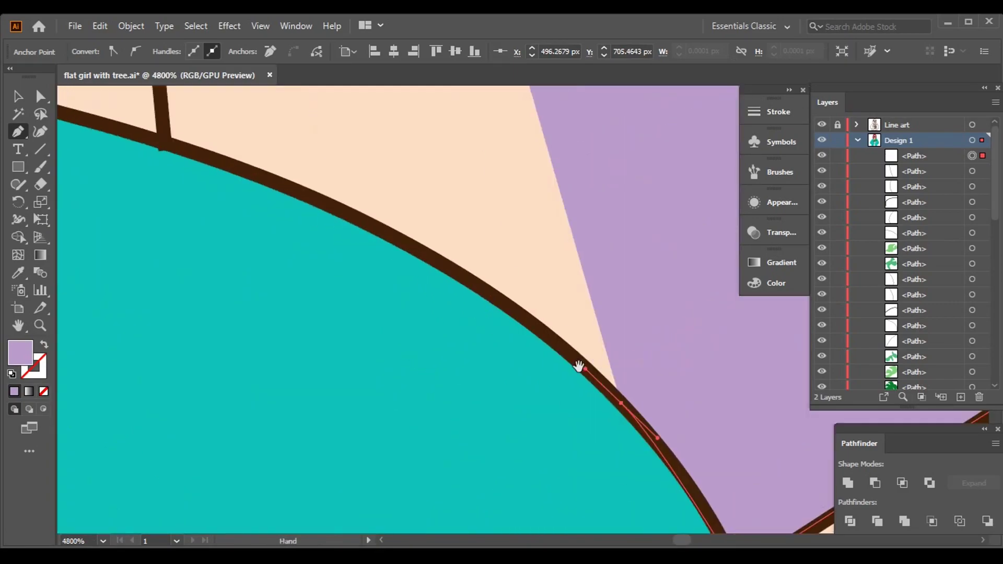
Close the pot shape up the pot's left side to the rim and recolour it medium blue.
{"action": "scroll", "coordinate": [357, 230], "scroll_direction": "down", "scroll_amount": 3}
{"action": "scroll", "coordinate": [347, 183], "scroll_direction": "up", "scroll_amount": 3}
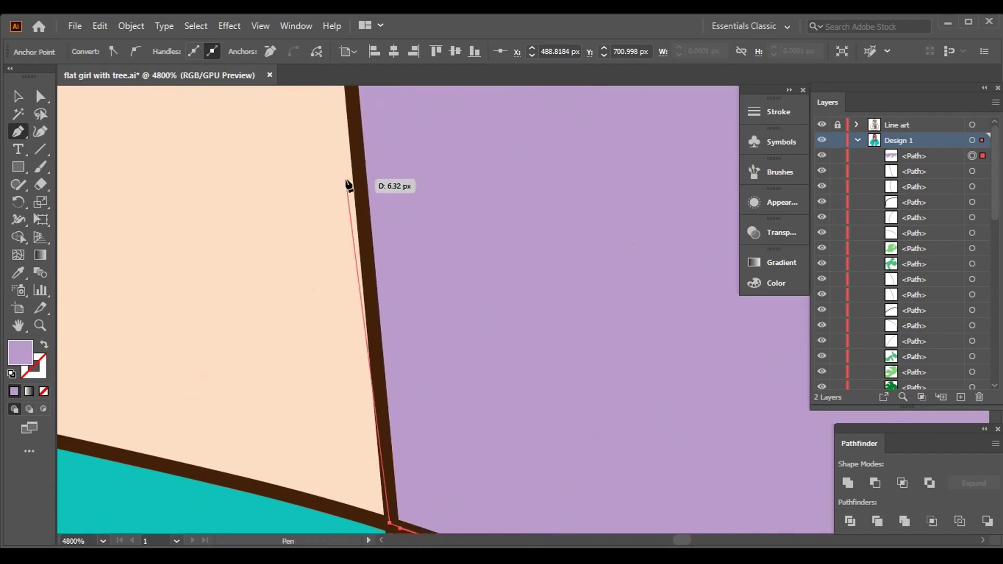
{"action": "left_click", "coordinate": [398, 164]}
{"action": "scroll", "coordinate": [426, 317], "scroll_direction": "up", "scroll_amount": 2}
{"action": "key", "text": "ctrl+0"}
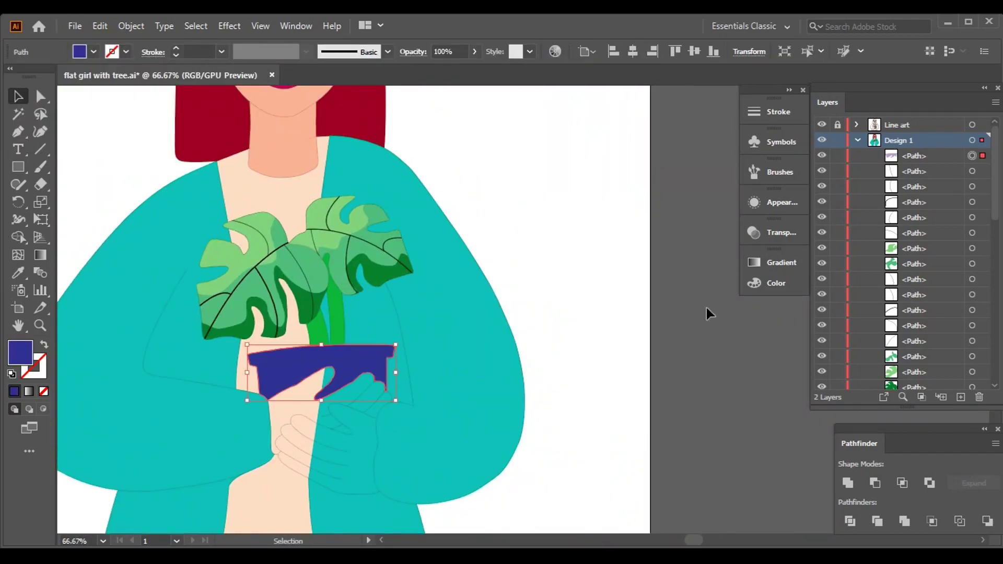
{"action": "left_click", "coordinate": [775, 283]}
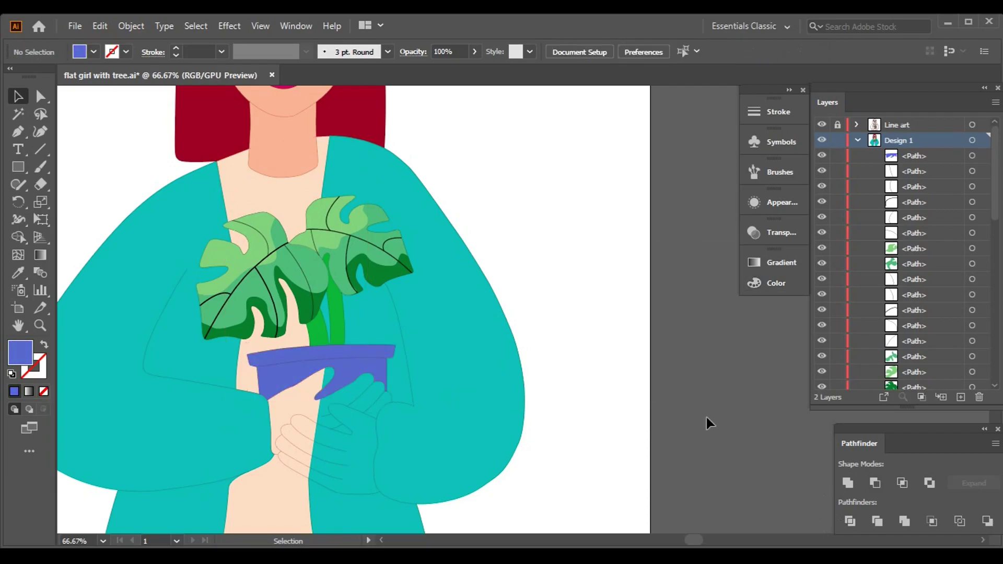
Start a red hand shape without stroke, tracing from the sleeve corner along the thumb's outer edge.
{"action": "scroll", "coordinate": [467, 401], "scroll_direction": "down", "scroll_amount": 3}
{"action": "scroll", "coordinate": [467, 401], "scroll_direction": "left", "scroll_amount": 3}
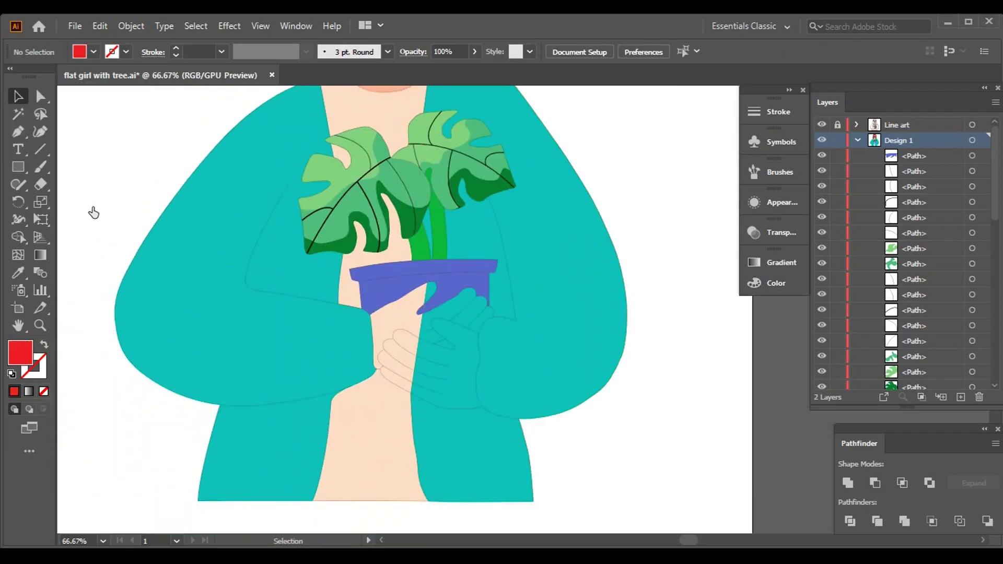
{"action": "scroll", "coordinate": [412, 313], "scroll_direction": "up", "scroll_amount": 10}
{"action": "left_click", "coordinate": [366, 385]}
{"action": "scroll", "coordinate": [629, 344], "scroll_direction": "up", "scroll_amount": 2}
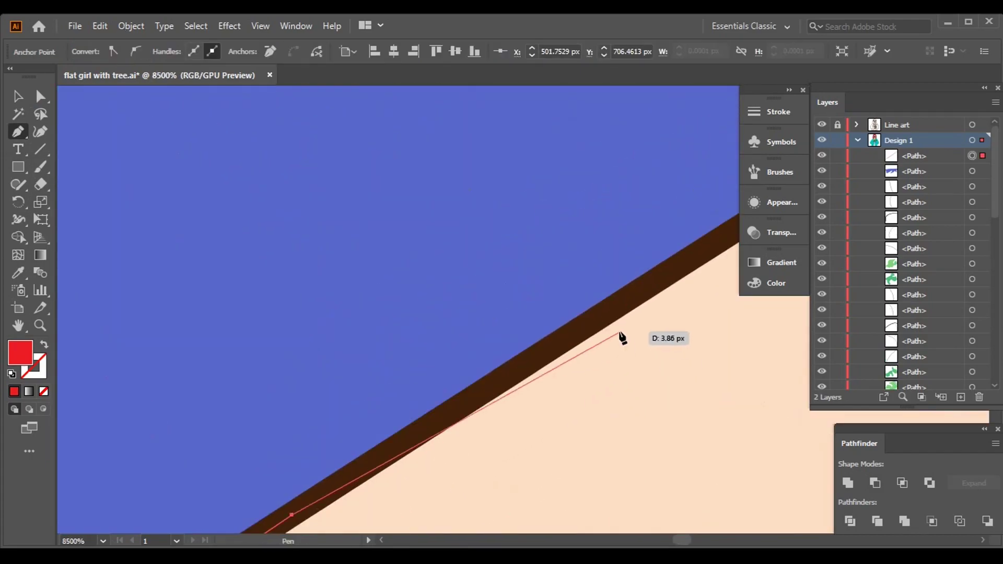
{"action": "left_click_drag", "start_coordinate": [672, 282], "coordinate": [637, 283]}
{"action": "scroll", "coordinate": [538, 280], "scroll_direction": "down", "scroll_amount": 8}
{"action": "scroll", "coordinate": [496, 366], "scroll_direction": "up", "scroll_amount": 7}
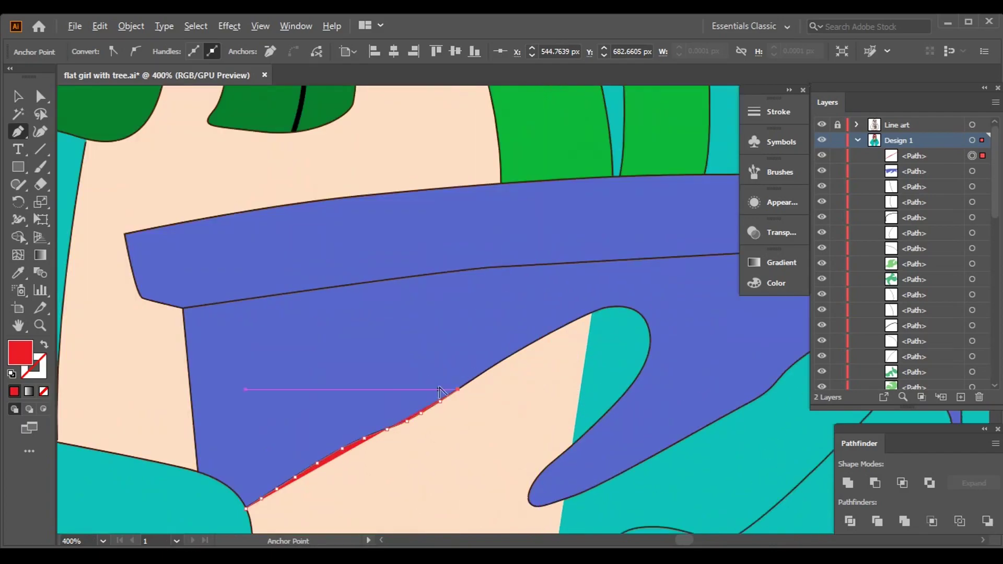
Continue the red hand shape over the thumb tip and down its inner edge into the gap before the fingers.
{"action": "scroll", "coordinate": [605, 373], "scroll_direction": "up", "scroll_amount": 3}
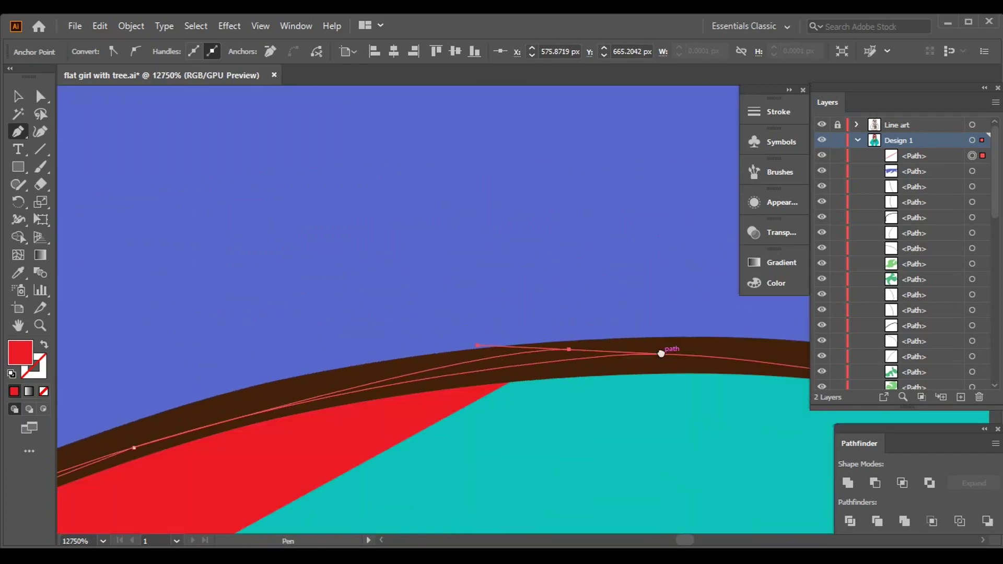
{"action": "mouse_move", "coordinate": [564, 443]}
{"action": "left_mouse_down"}
{"action": "mouse_move", "coordinate": [600, 510]}
{"action": "mouse_move", "coordinate": [519, 425]}
{"action": "mouse_move", "coordinate": [443, 433]}
{"action": "mouse_move", "coordinate": [343, 380]}
{"action": "left_mouse_up"}
{"action": "scroll", "coordinate": [343, 379], "scroll_direction": "down", "scroll_amount": 5}
{"action": "scroll", "coordinate": [407, 336], "scroll_direction": "up", "scroll_amount": 6}
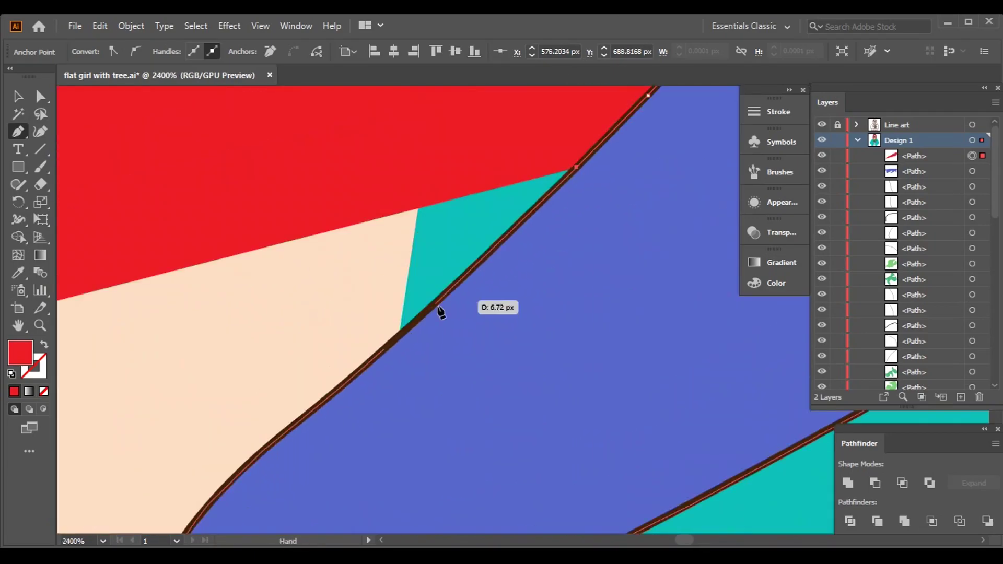
{"action": "scroll", "coordinate": [201, 455], "scroll_direction": "up", "scroll_amount": 5}
{"action": "scroll", "coordinate": [287, 414], "scroll_direction": "down", "scroll_amount": 5}
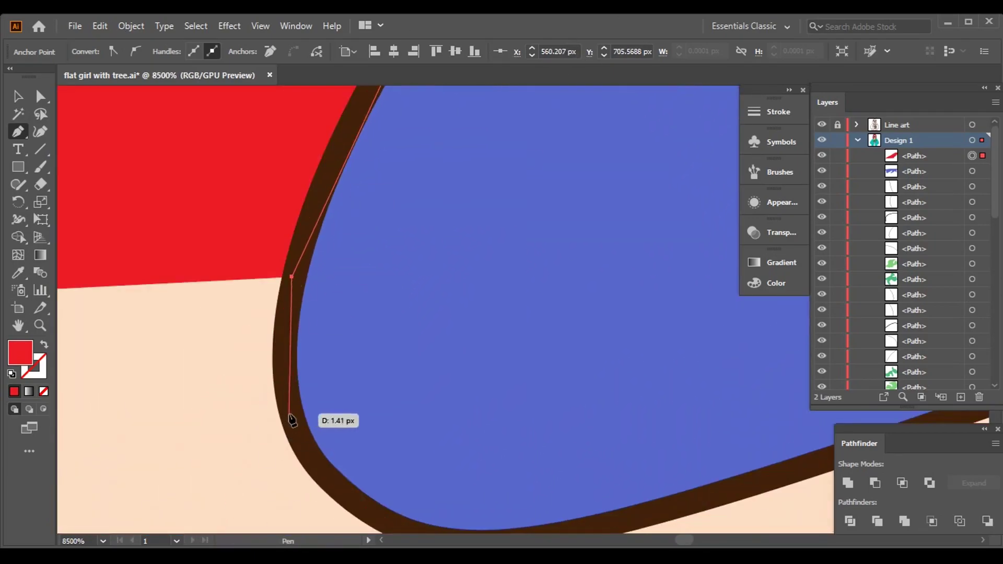
Trace the red shape around the bottom of the gap and up along the lower part of the uppermost finger.
{"action": "scroll", "coordinate": [578, 354], "scroll_direction": "right", "scroll_amount": 5}
{"action": "left_click", "coordinate": [501, 351]}
{"action": "scroll", "coordinate": [625, 298], "scroll_direction": "right", "scroll_amount": 5}
{"action": "left_click", "coordinate": [166, 511]}
{"action": "scroll", "coordinate": [314, 366], "scroll_direction": "down", "scroll_amount": 2}
{"action": "left_click", "coordinate": [520, 197]}
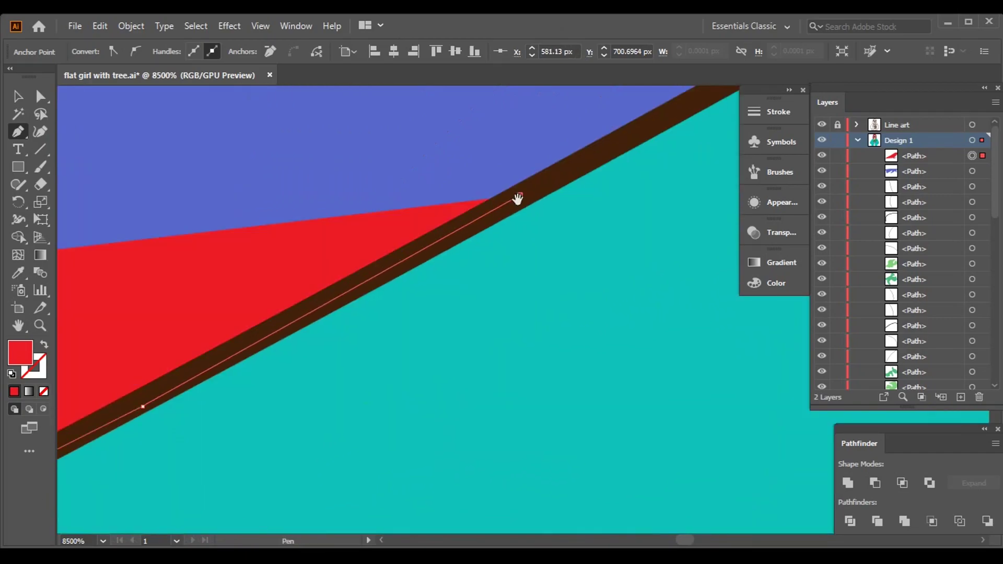
{"action": "left_click_drag", "start_coordinate": [623, 139], "coordinate": [375, 375]}
{"action": "scroll", "coordinate": [544, 268], "scroll_direction": "right", "scroll_amount": 3}
{"action": "scroll", "coordinate": [571, 206], "scroll_direction": "up", "scroll_amount": 3}
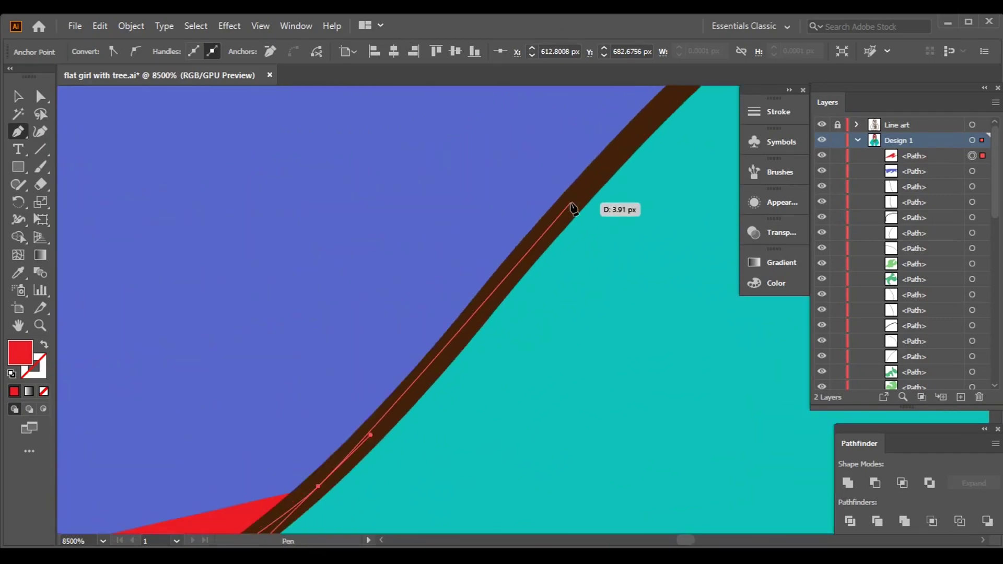
Continue the red shape along the uppermost finger's edge up to the start of its rounded tip.
{"action": "scroll", "coordinate": [262, 497], "scroll_direction": "right", "scroll_amount": 3}
{"action": "left_click", "coordinate": [557, 267]}
{"action": "left_click", "coordinate": [687, 171]}
{"action": "scroll", "coordinate": [674, 193], "scroll_direction": "down", "scroll_amount": 5}
{"action": "scroll", "coordinate": [734, 164], "scroll_direction": "up", "scroll_amount": 5}
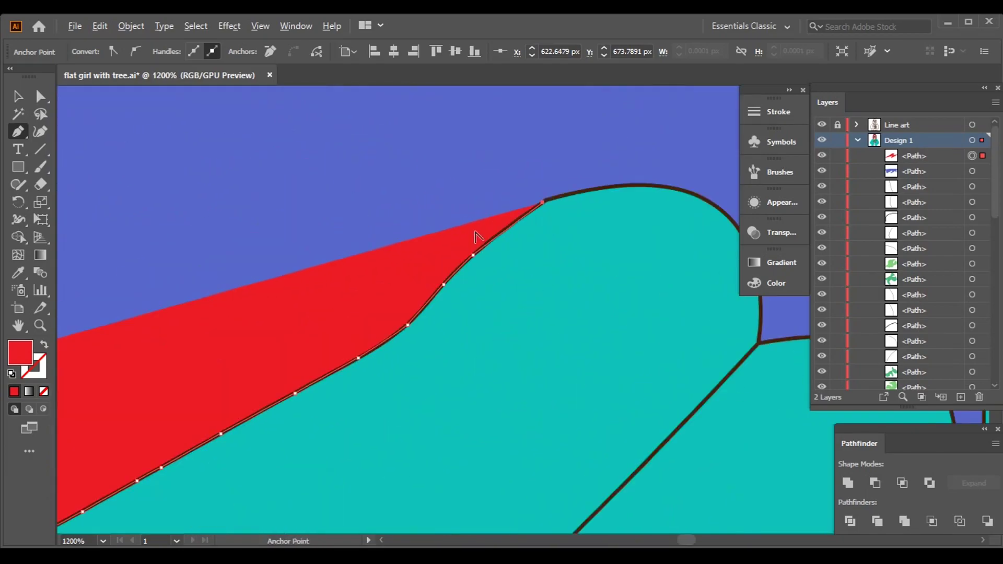
Trace the red shape around the uppermost fingertip down to its junction with the second finger.
{"action": "scroll", "coordinate": [474, 236], "scroll_direction": "up", "scroll_amount": 3}
{"action": "scroll", "coordinate": [340, 119], "scroll_direction": "right", "scroll_amount": 3}
{"action": "scroll", "coordinate": [455, 252], "scroll_direction": "down", "scroll_amount": 3}
{"action": "scroll", "coordinate": [463, 134], "scroll_direction": "down", "scroll_amount": 3}
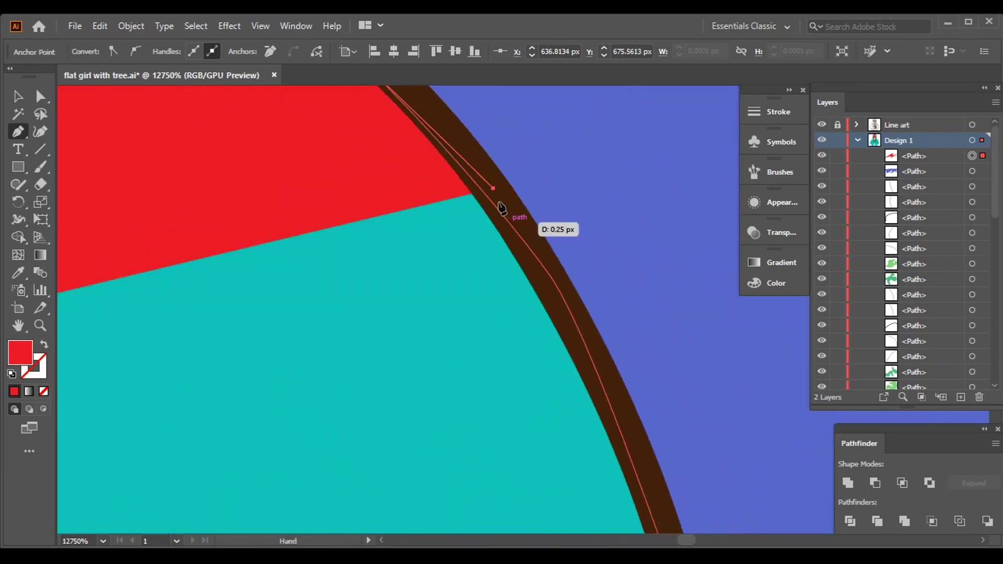
{"action": "left_click", "coordinate": [587, 222]}
{"action": "scroll", "coordinate": [660, 497], "scroll_direction": "down", "scroll_amount": 3}
{"action": "left_click", "coordinate": [628, 332]}
{"action": "scroll", "coordinate": [629, 352], "scroll_direction": "down", "scroll_amount": 3}
{"action": "scroll", "coordinate": [623, 425], "scroll_direction": "up", "scroll_amount": 3}
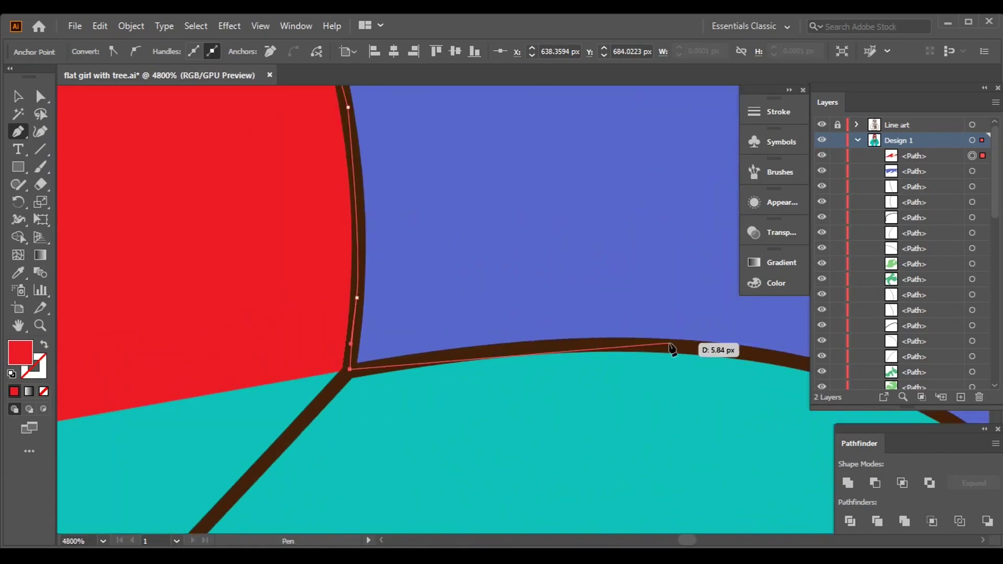
Continue the red hand shape over the second fingertip to its junction with the third finger.
{"action": "scroll", "coordinate": [667, 347], "scroll_direction": "right", "scroll_amount": 3}
{"action": "left_click", "coordinate": [548, 316]}
{"action": "scroll", "coordinate": [694, 354], "scroll_direction": "right", "scroll_amount": 3}
{"action": "left_click", "coordinate": [567, 249]}
{"action": "left_click", "coordinate": [614, 345]}
{"action": "scroll", "coordinate": [659, 438], "scroll_direction": "down", "scroll_amount": 3}
{"action": "scroll", "coordinate": [612, 463], "scroll_direction": "right", "scroll_amount": 3}
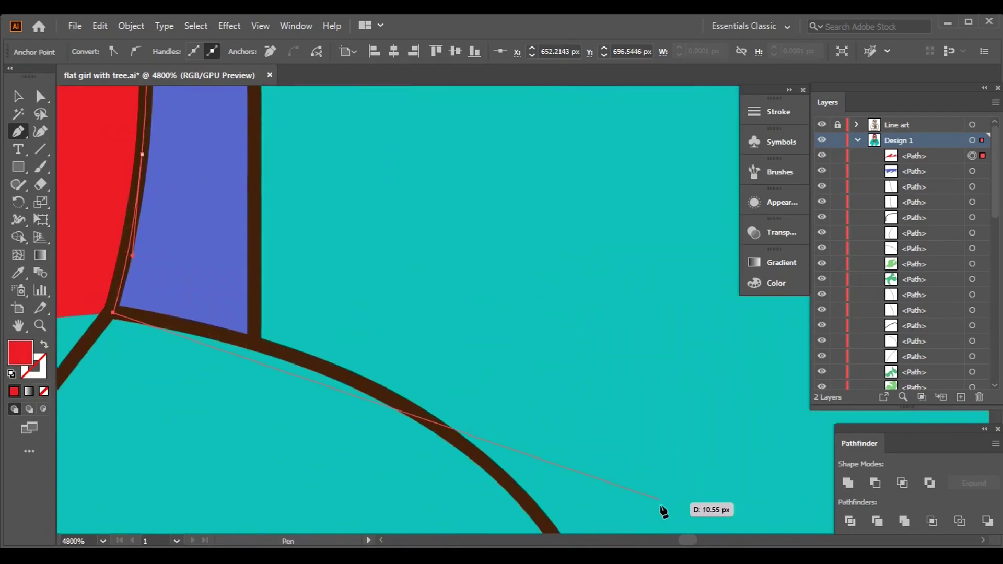
Trace the red shape around the third fingertip and onto the upper curve of the right sleeve's cuff.
{"action": "left_click", "coordinate": [434, 102]}
{"action": "scroll", "coordinate": [579, 356], "scroll_direction": "down", "scroll_amount": 3}
{"action": "left_click", "coordinate": [578, 318]}
{"action": "scroll", "coordinate": [576, 313], "scroll_direction": "down", "scroll_amount": 3}
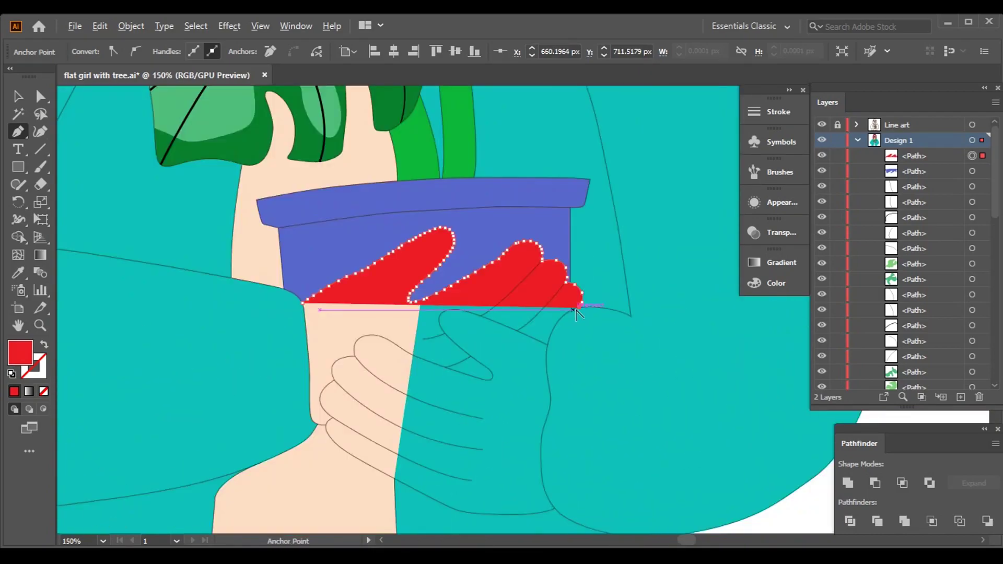
{"action": "scroll", "coordinate": [569, 311], "scroll_direction": "up", "scroll_amount": 5}
{"action": "left_click", "coordinate": [433, 262]}
{"action": "scroll", "coordinate": [347, 264], "scroll_direction": "down", "scroll_amount": 3}
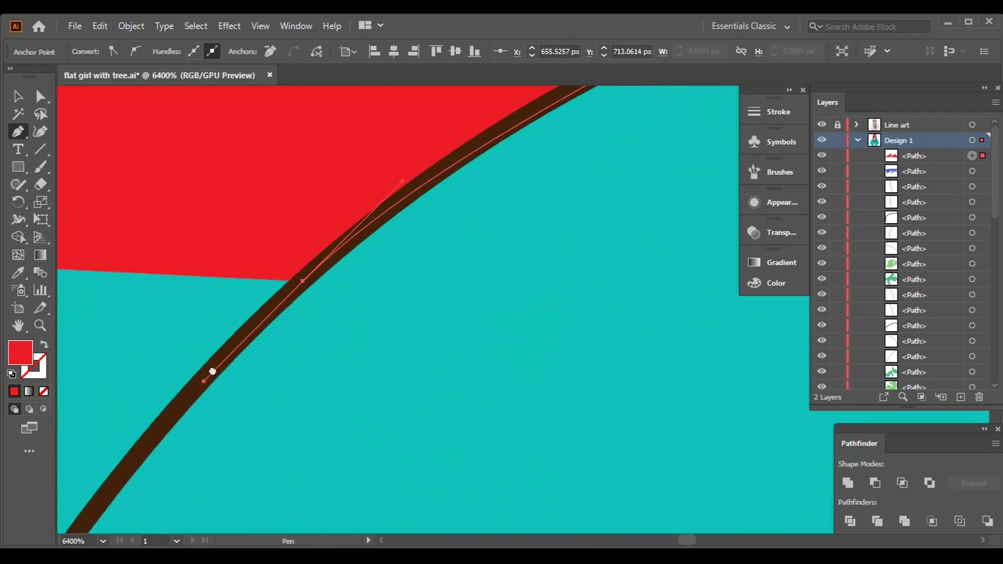
Continue the red hand shape down the upper part of the right cuff's edge beside the wrist.
{"action": "scroll", "coordinate": [407, 200], "scroll_direction": "down", "scroll_amount": 5}
{"action": "scroll", "coordinate": [495, 179], "scroll_direction": "up", "scroll_amount": 4}
{"action": "scroll", "coordinate": [466, 291], "scroll_direction": "down", "scroll_amount": 4}
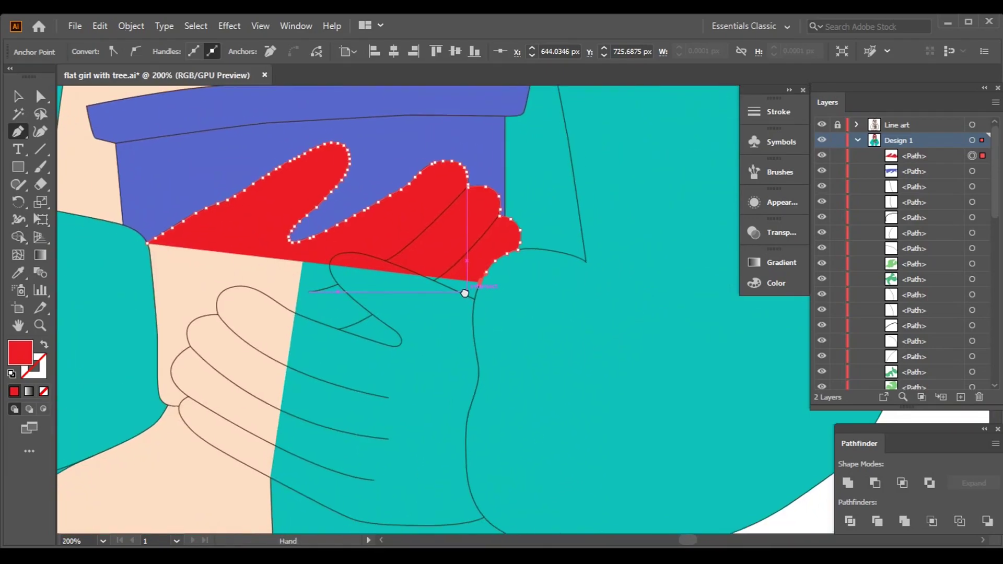
{"action": "scroll", "coordinate": [523, 295], "scroll_direction": "up", "scroll_amount": 4}
{"action": "left_click", "coordinate": [588, 217]}
{"action": "left_click_drag", "start_coordinate": [554, 298], "coordinate": [555, 297]}
{"action": "scroll", "coordinate": [549, 366], "scroll_direction": "down", "scroll_amount": 5}
Trace the red shape down the remaining wavy edge of the right cuff toward the wrist's lower corner.
{"action": "left_click", "coordinate": [515, 380]}
{"action": "left_click_drag", "start_coordinate": [527, 441], "coordinate": [517, 182]}
{"action": "left_click_drag", "start_coordinate": [481, 341], "coordinate": [480, 367]}
{"action": "left_click_drag", "start_coordinate": [658, 98], "coordinate": [404, 474]}
{"action": "scroll", "coordinate": [612, 370], "scroll_direction": "down", "scroll_amount": 5}
{"action": "scroll", "coordinate": [404, 475], "scroll_direction": "up", "scroll_amount": 5}
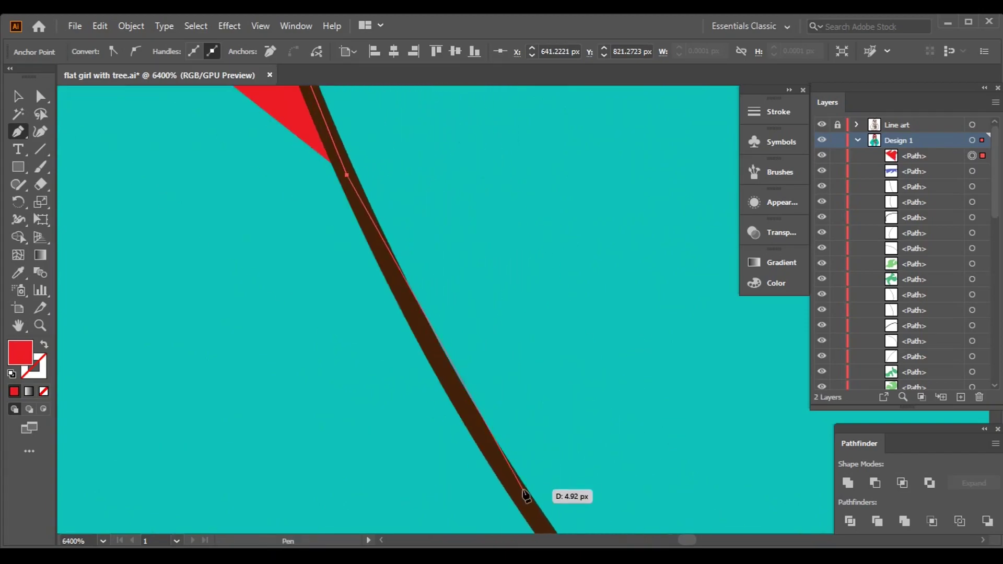
Continue the red shape around the wrist's lower corner and along the hand's bottom edge to the little finger.
{"action": "scroll", "coordinate": [418, 451], "scroll_direction": "down", "scroll_amount": 5}
{"action": "scroll", "coordinate": [470, 466], "scroll_direction": "up", "scroll_amount": 6}
{"action": "mouse_move", "coordinate": [293, 376]}
{"action": "left_mouse_down"}
{"action": "mouse_move", "coordinate": [96, 438]}
{"action": "mouse_move", "coordinate": [173, 394]}
{"action": "mouse_move", "coordinate": [233, 376]}
{"action": "mouse_move", "coordinate": [907, 307]}
{"action": "left_mouse_up"}
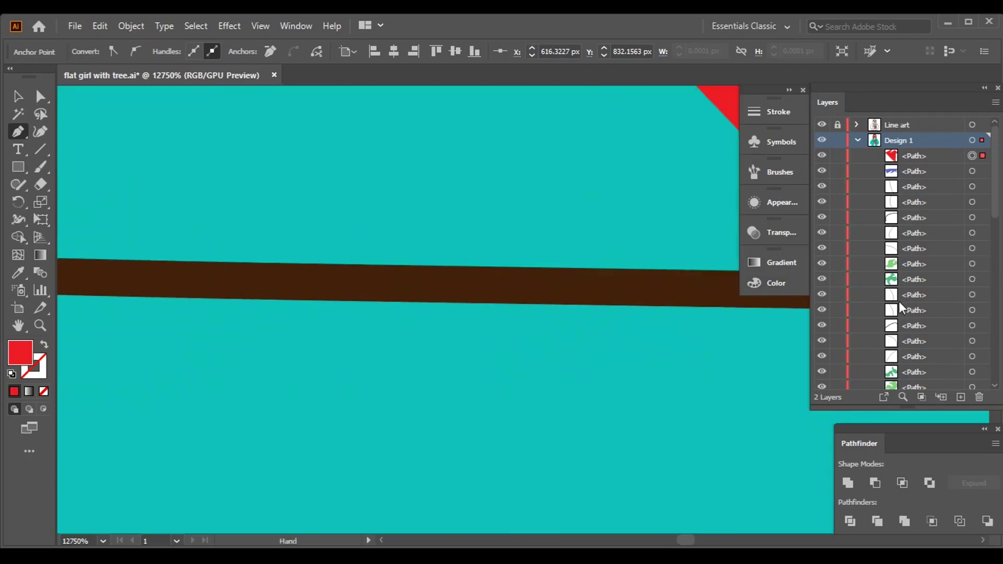
{"action": "scroll", "coordinate": [279, 265], "scroll_direction": "down", "scroll_amount": 4}
{"action": "left_click_drag", "start_coordinate": [280, 264], "coordinate": [441, 235]}
{"action": "scroll", "coordinate": [761, 411], "scroll_direction": "down", "scroll_amount": 4}
{"action": "scroll", "coordinate": [441, 287], "scroll_direction": "up", "scroll_amount": 3}
{"action": "scroll", "coordinate": [245, 187], "scroll_direction": "up", "scroll_amount": 3}
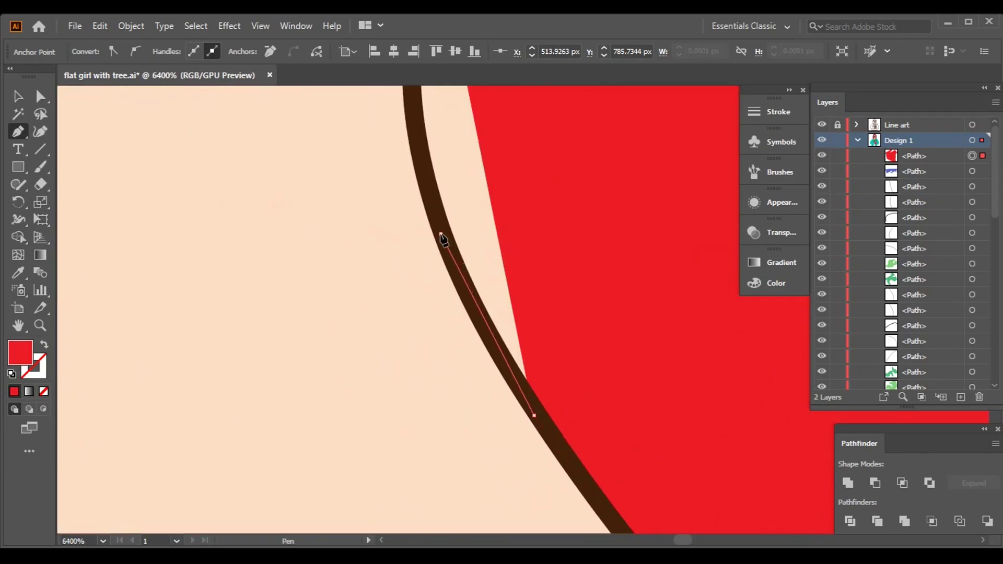
Trace the red shape around the little finger's tip and up the left cuff's edge to complete the hands' outline.
{"action": "left_click", "coordinate": [478, 231]}
{"action": "scroll", "coordinate": [479, 235], "scroll_direction": "down", "scroll_amount": 3}
{"action": "scroll", "coordinate": [533, 455], "scroll_direction": "up", "scroll_amount": 3}
{"action": "left_click_drag", "start_coordinate": [533, 454], "coordinate": [451, 201]}
{"action": "left_click", "coordinate": [415, 192]}
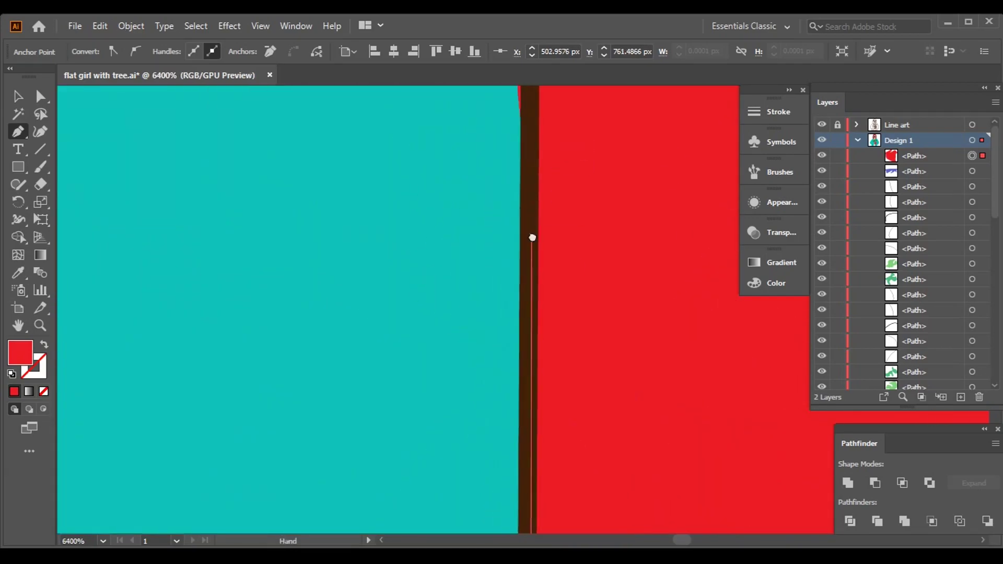
{"action": "left_click_drag", "start_coordinate": [526, 205], "coordinate": [587, 207]}
{"action": "left_click_drag", "start_coordinate": [597, 242], "coordinate": [566, 537]}
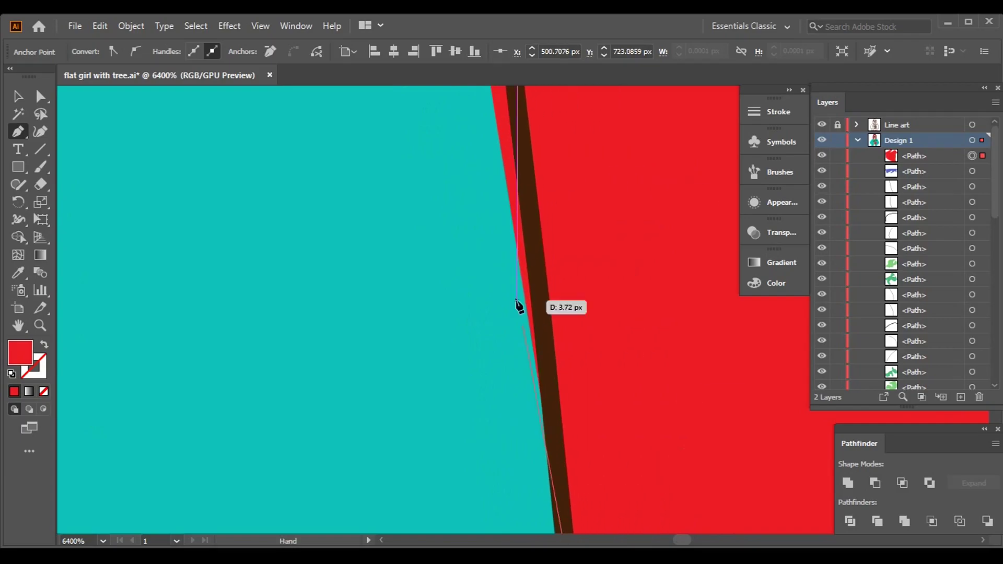
{"action": "scroll", "coordinate": [510, 241], "scroll_direction": "down", "scroll_amount": 10}
{"action": "key", "text": "v"}
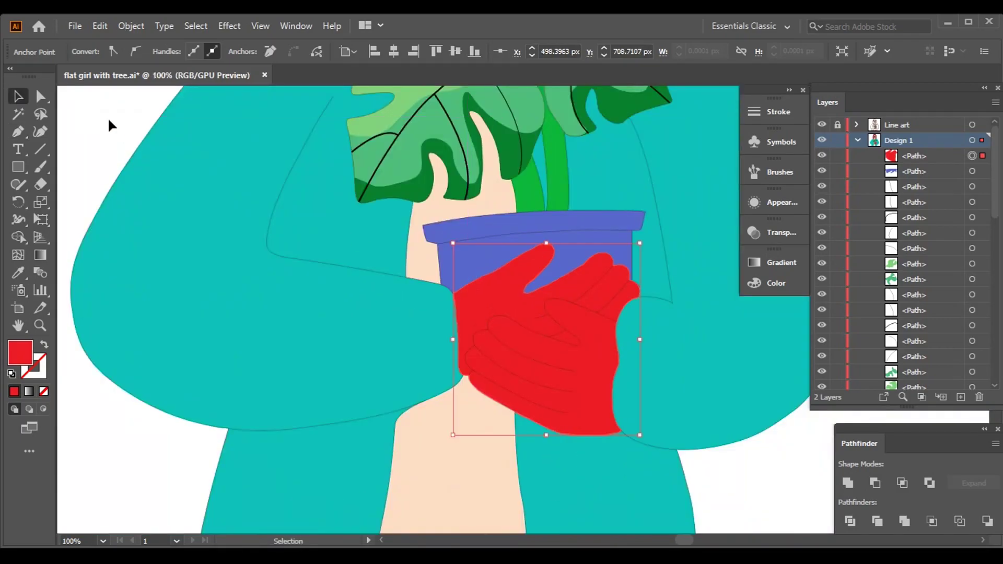
Recolour the red hands shape to an orange skin tone of about R 240, G 132, B 90.
{"action": "left_click", "coordinate": [584, 413]}
{"action": "scroll", "coordinate": [584, 413], "scroll_direction": "up", "scroll_amount": 1}
{"action": "left_click_drag", "start_coordinate": [584, 413], "coordinate": [629, 431]}
{"action": "key", "text": "ctrl+z"}
{"action": "left_click", "coordinate": [776, 282]}
{"action": "left_click_drag", "start_coordinate": [622, 308], "coordinate": [645, 308]}
{"action": "left_click_drag", "start_coordinate": [685, 282], "coordinate": [690, 282]}
{"action": "left_click_drag", "start_coordinate": [642, 330], "coordinate": [643, 330]}
{"action": "left_click_drag", "start_coordinate": [646, 307], "coordinate": [653, 308]}
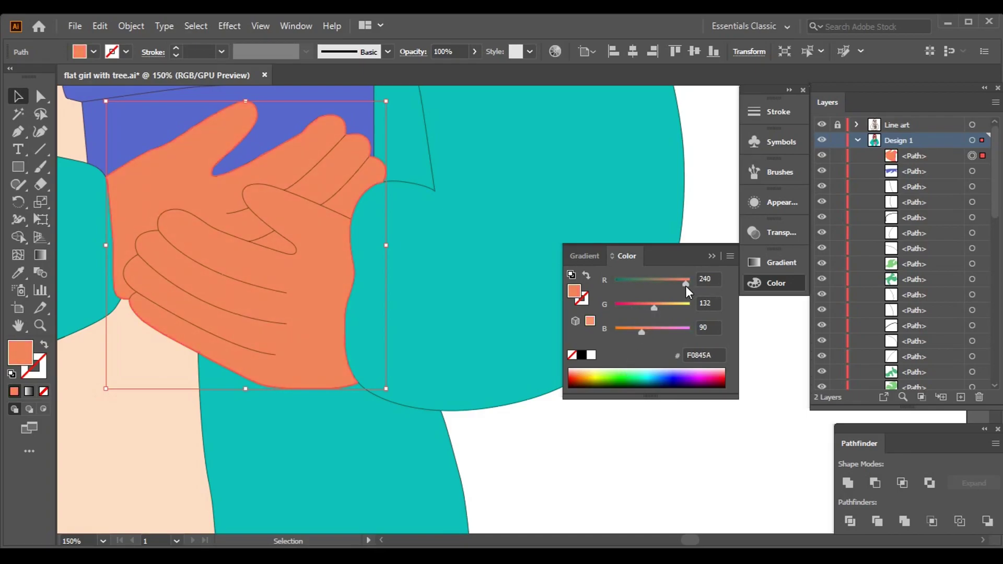
{"action": "scroll", "coordinate": [560, 309], "scroll_direction": "left", "scroll_amount": 5}
{"action": "scroll", "coordinate": [560, 309], "scroll_direction": "up", "scroll_amount": 1}
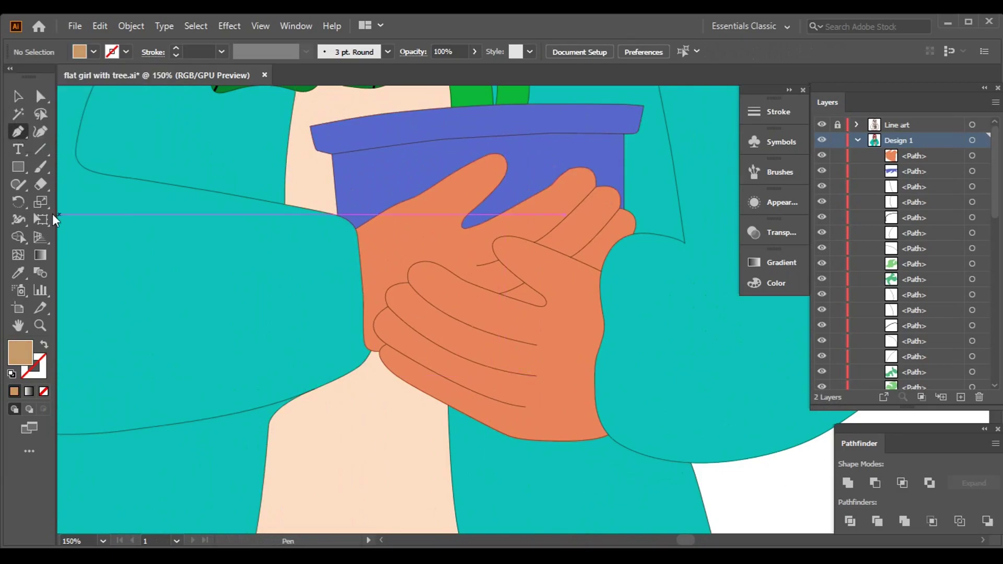
Start a tan highlight shape on the rear hand at the left cuff and draw its wavy lower edge across to the index finger.
{"action": "scroll", "coordinate": [366, 271], "scroll_direction": "up", "scroll_amount": 5}
{"action": "left_click_drag", "start_coordinate": [331, 297], "coordinate": [373, 286]}
{"action": "scroll", "coordinate": [578, 301], "scroll_direction": "down", "scroll_amount": 5}
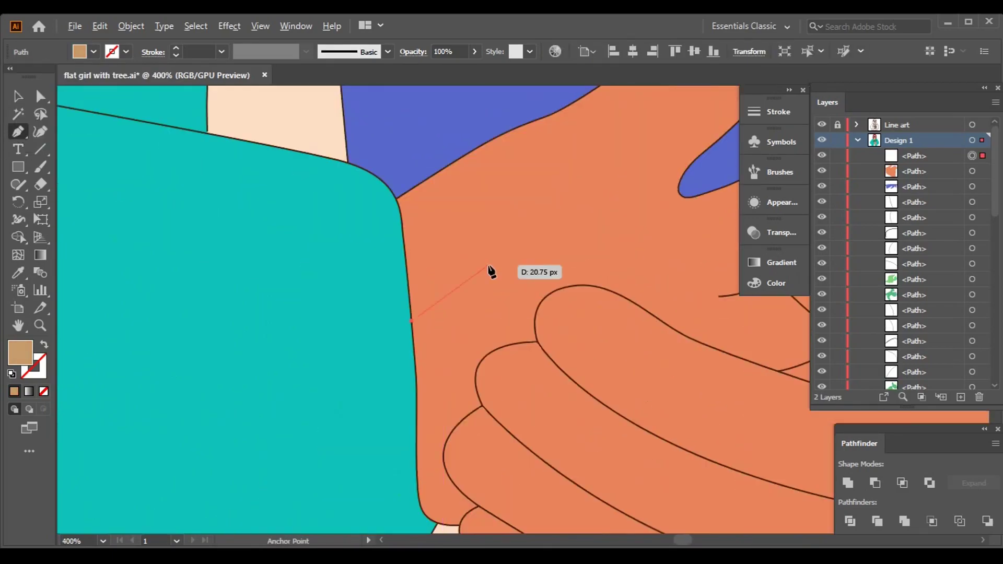
{"action": "left_click_drag", "start_coordinate": [460, 273], "coordinate": [491, 235]}
{"action": "left_click_drag", "start_coordinate": [385, 242], "coordinate": [482, 224]}
{"action": "scroll", "coordinate": [524, 341], "scroll_direction": "up", "scroll_amount": 2}
{"action": "left_click_drag", "start_coordinate": [537, 291], "coordinate": [426, 394]}
{"action": "left_click_drag", "start_coordinate": [510, 348], "coordinate": [570, 370]}
{"action": "scroll", "coordinate": [649, 313], "scroll_direction": "up", "scroll_amount": 4}
{"action": "left_click", "coordinate": [712, 266]}
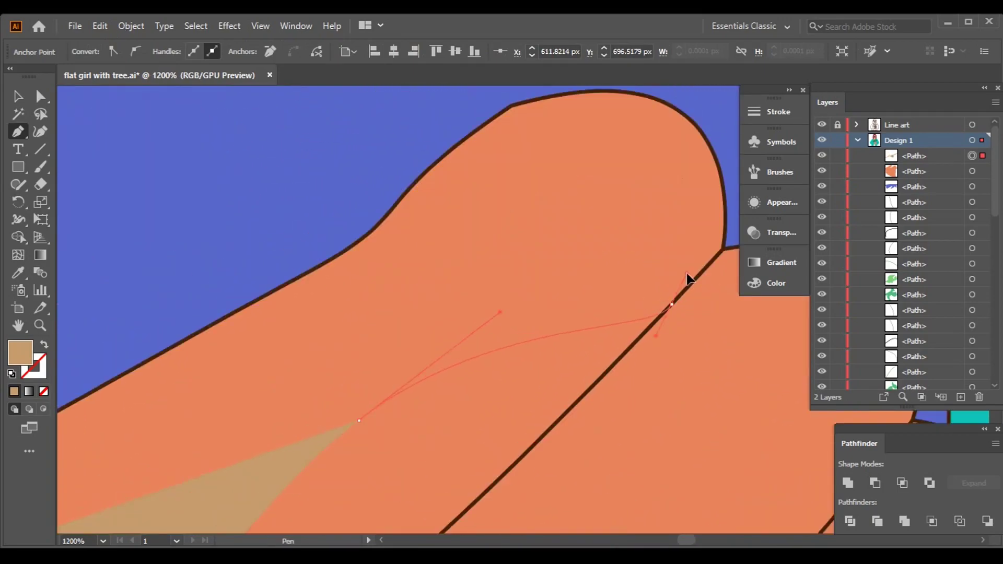
Trace the tan shape around the rear hand's index fingertip and along the finger's upper edge.
{"action": "scroll", "coordinate": [720, 256], "scroll_direction": "up", "scroll_amount": 4}
{"action": "scroll", "coordinate": [645, 137], "scroll_direction": "down", "scroll_amount": 5}
{"action": "left_click", "coordinate": [558, 197]}
{"action": "scroll", "coordinate": [401, 170], "scroll_direction": "left", "scroll_amount": 5}
{"action": "scroll", "coordinate": [305, 184], "scroll_direction": "down", "scroll_amount": 3}
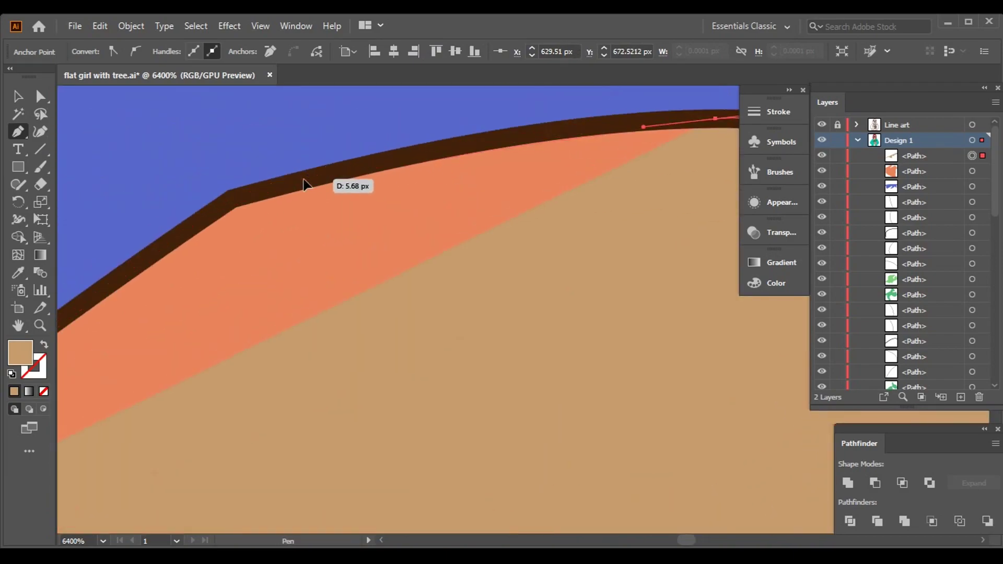
{"action": "left_click", "coordinate": [305, 184]}
{"action": "scroll", "coordinate": [168, 392], "scroll_direction": "down", "scroll_amount": 3}
{"action": "scroll", "coordinate": [253, 418], "scroll_direction": "left", "scroll_amount": 3}
{"action": "scroll", "coordinate": [327, 352], "scroll_direction": "down", "scroll_amount": 3}
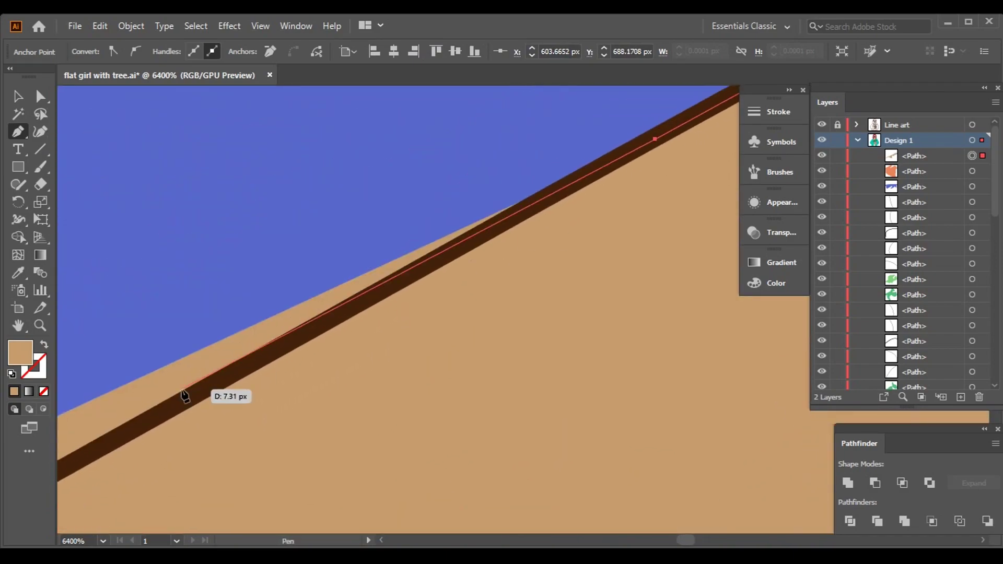
Continue the tan shape down the index finger's edge and around the gap beside the rear hand's thumb.
{"action": "left_click", "coordinate": [184, 396]}
{"action": "scroll", "coordinate": [207, 314], "scroll_direction": "down", "scroll_amount": 3}
{"action": "scroll", "coordinate": [646, 169], "scroll_direction": "up", "scroll_amount": 3}
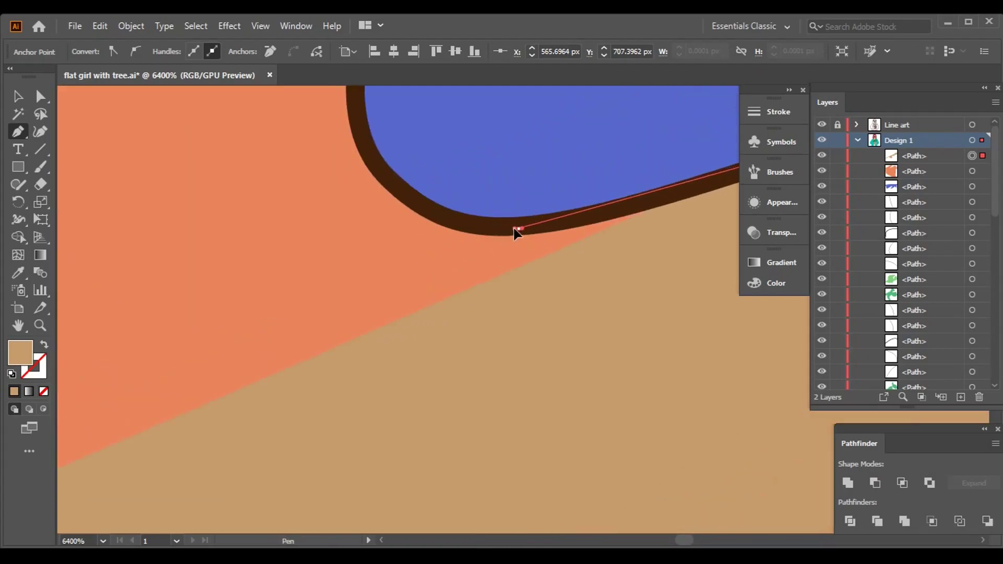
{"action": "left_click", "coordinate": [519, 231]}
{"action": "scroll", "coordinate": [519, 231], "scroll_direction": "down", "scroll_amount": 5}
{"action": "scroll", "coordinate": [490, 206], "scroll_direction": "up", "scroll_amount": 5}
{"action": "left_click", "coordinate": [490, 205]}
Trace the tan shape up the inner edge of the rear hand's thumb and around the thumb's tip.
{"action": "scroll", "coordinate": [491, 206], "scroll_direction": "up", "scroll_amount": 3}
{"action": "left_click", "coordinate": [521, 214]}
{"action": "scroll", "coordinate": [260, 444], "scroll_direction": "up", "scroll_amount": 3}
{"action": "scroll", "coordinate": [260, 444], "scroll_direction": "right", "scroll_amount": 3}
{"action": "scroll", "coordinate": [385, 390], "scroll_direction": "up", "scroll_amount": 2}
{"action": "left_click", "coordinate": [388, 457]}
{"action": "scroll", "coordinate": [586, 192], "scroll_direction": "up", "scroll_amount": 2}
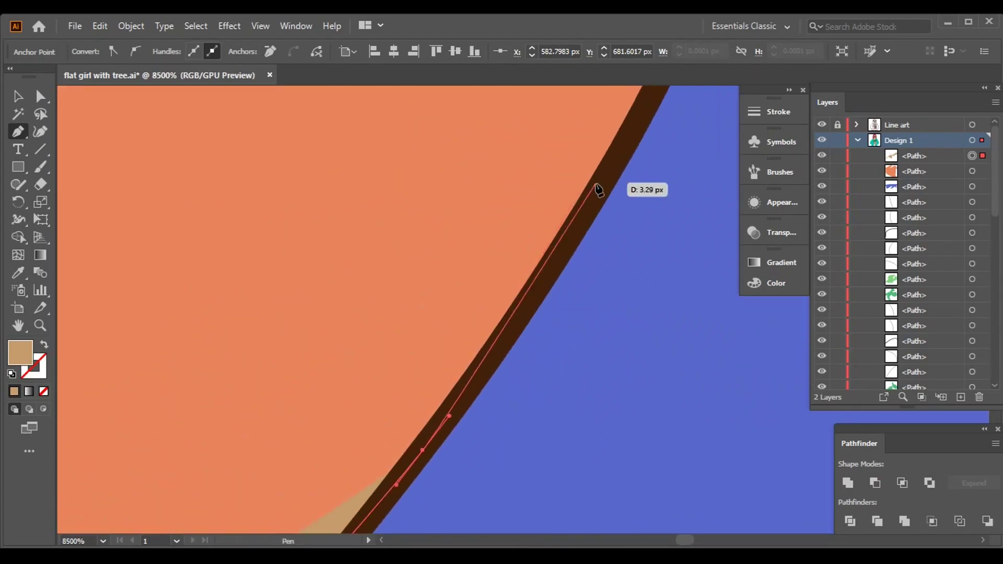
{"action": "left_click_drag", "start_coordinate": [646, 106], "coordinate": [620, 351]}
{"action": "left_click_drag", "start_coordinate": [605, 190], "coordinate": [717, 313]}
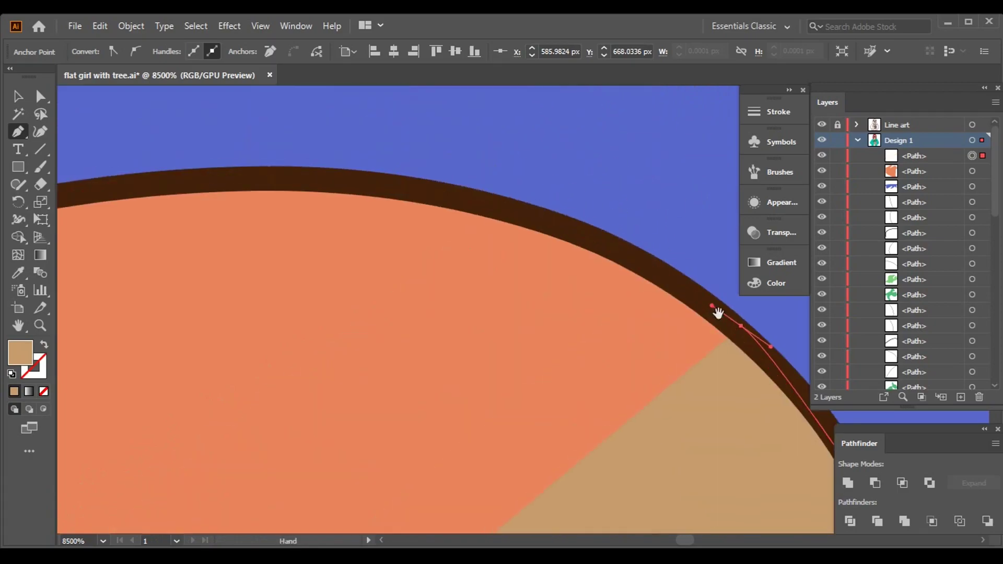
Continue the tan shape down the outer edge of the rear hand's thumb toward the left cuff.
{"action": "scroll", "coordinate": [156, 199], "scroll_direction": "down", "scroll_amount": 2}
{"action": "scroll", "coordinate": [180, 236], "scroll_direction": "left", "scroll_amount": 2}
{"action": "scroll", "coordinate": [205, 224], "scroll_direction": "left", "scroll_amount": 8}
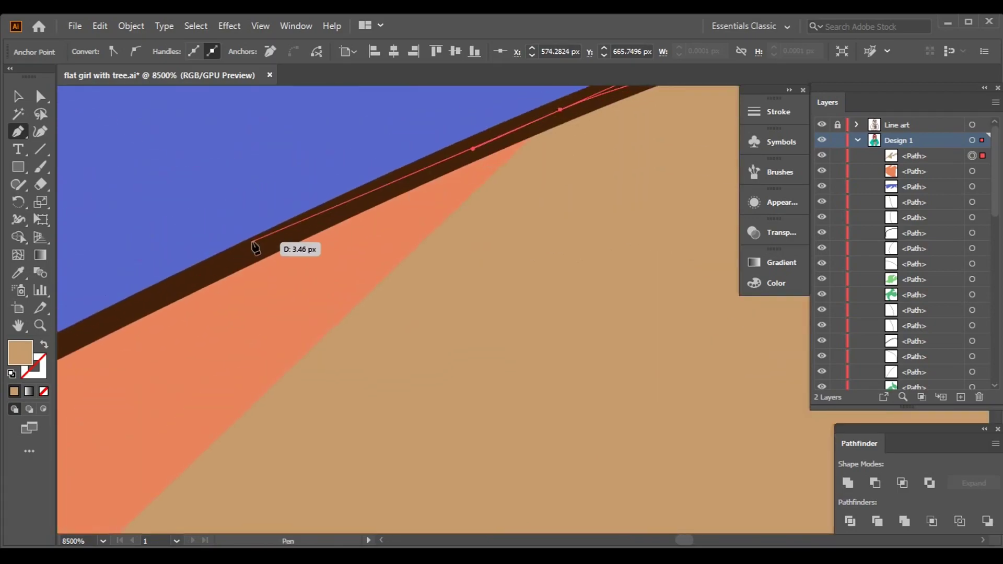
{"action": "scroll", "coordinate": [269, 416], "scroll_direction": "left", "scroll_amount": 4}
{"action": "left_click", "coordinate": [268, 417]}
{"action": "scroll", "coordinate": [359, 381], "scroll_direction": "down", "scroll_amount": 3}
{"action": "left_click", "coordinate": [276, 281]}
{"action": "scroll", "coordinate": [179, 441], "scroll_direction": "up", "scroll_amount": 1}
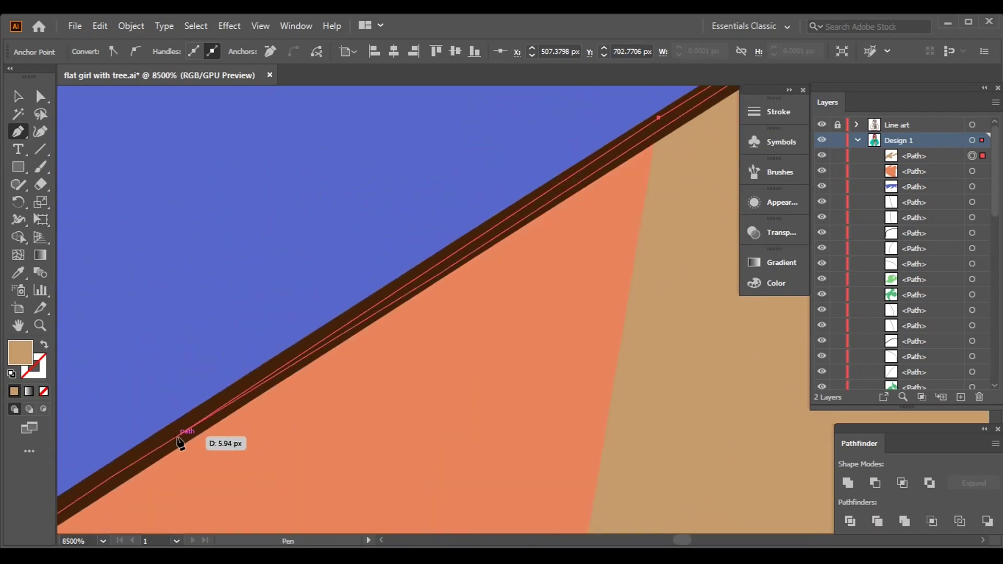
Trace the tan shape around the left cuff's corner and down the cuff's edge to complete the rear hand's highlight.
{"action": "scroll", "coordinate": [280, 396], "scroll_direction": "left", "scroll_amount": 4}
{"action": "left_click", "coordinate": [281, 397]}
{"action": "scroll", "coordinate": [358, 448], "scroll_direction": "down", "scroll_amount": 3}
{"action": "scroll", "coordinate": [402, 410], "scroll_direction": "left", "scroll_amount": 2}
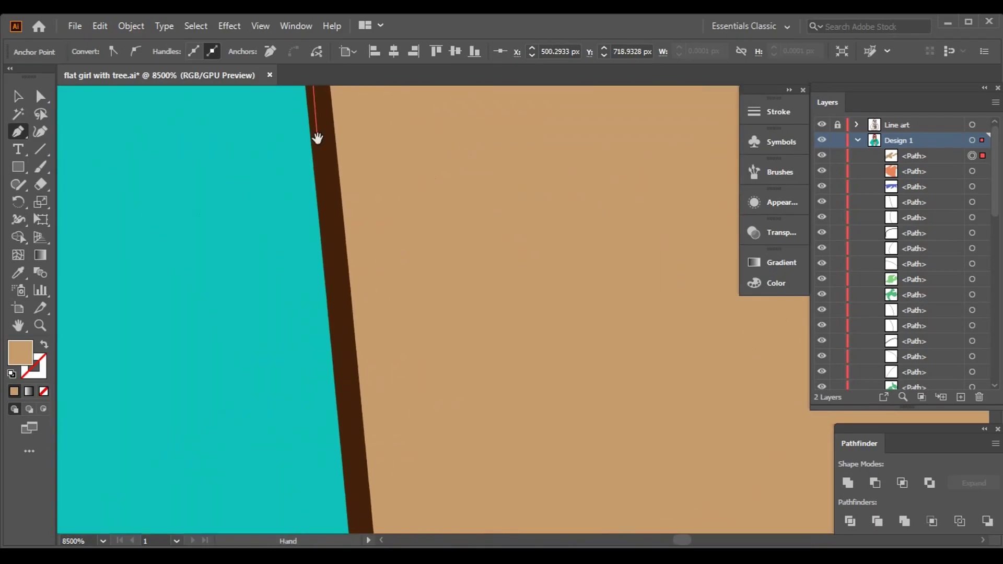
{"action": "scroll", "coordinate": [454, 329], "scroll_direction": "down", "scroll_amount": 3}
{"action": "key", "text": "ctrl+0"}
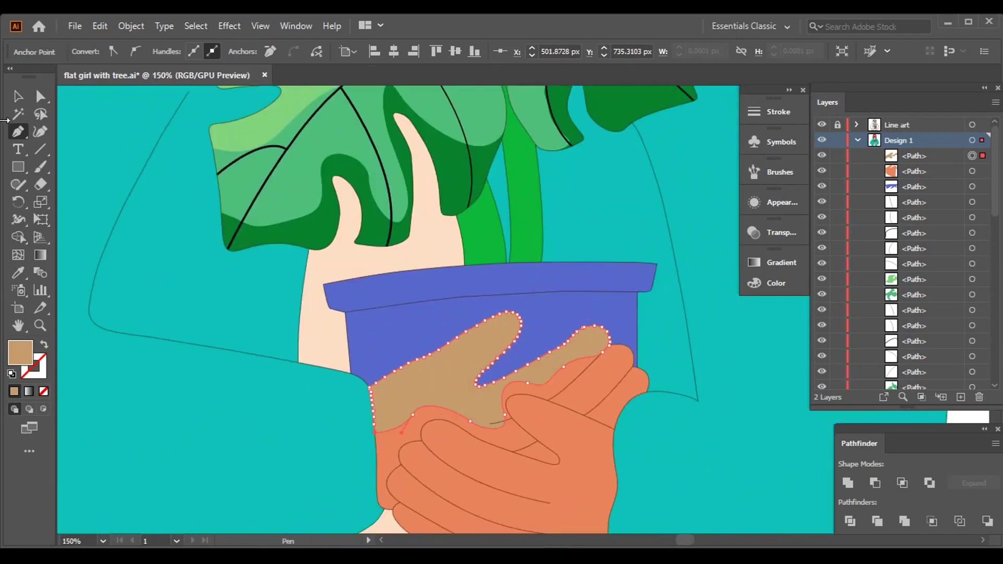
Recolour the rear hand's tan highlight to a light orange of R 242, G 156, B 90.
{"action": "left_click", "coordinate": [559, 410]}
{"action": "scroll", "coordinate": [683, 406], "scroll_direction": "up", "scroll_amount": 3}
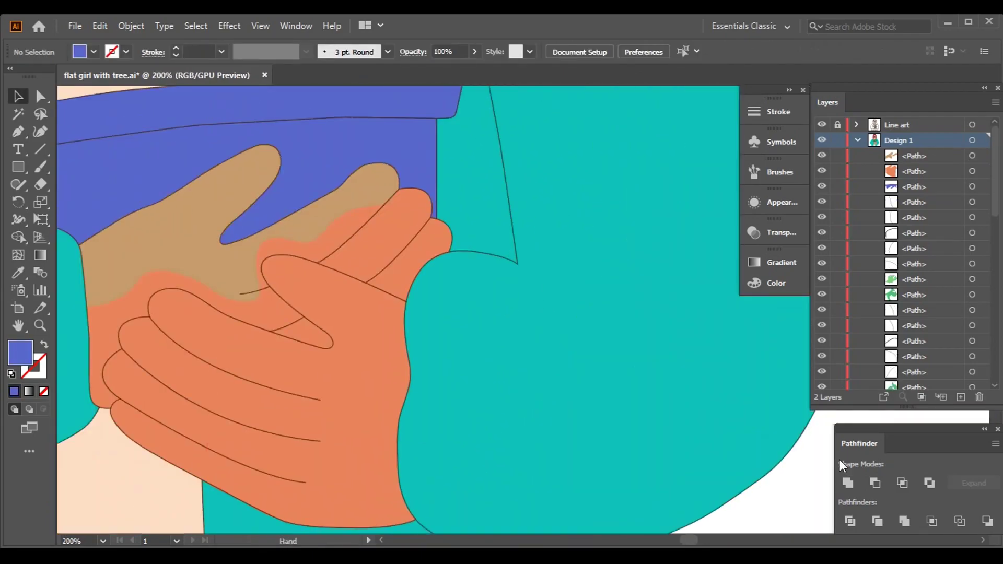
{"action": "left_click", "coordinate": [321, 294]}
{"action": "left_click", "coordinate": [776, 283]}
{"action": "left_click_drag", "start_coordinate": [691, 282], "coordinate": [686, 284]}
{"action": "left_click", "coordinate": [778, 454]}
{"action": "left_click_drag", "start_coordinate": [647, 332], "coordinate": [641, 333]}
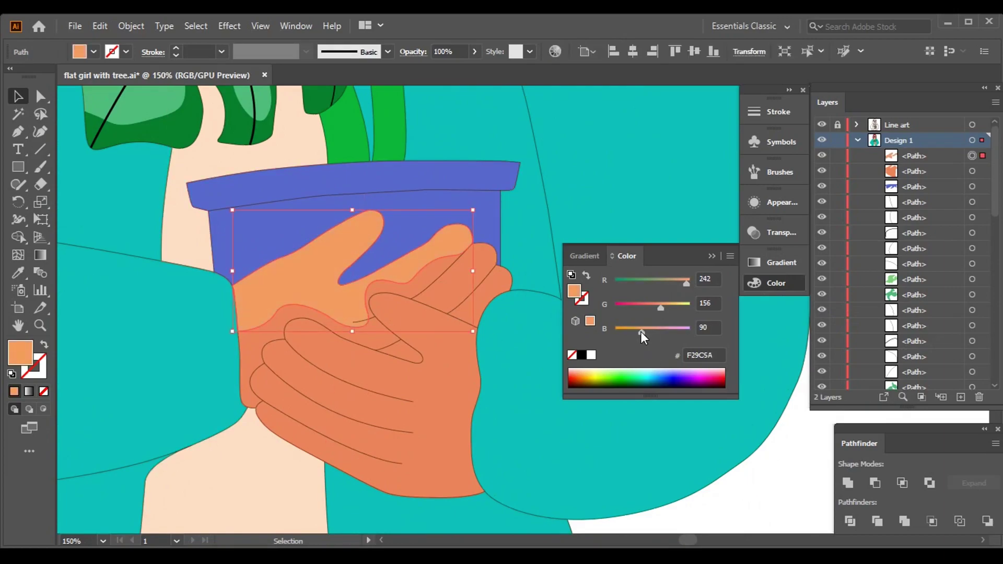
Start a light orange highlight shape on the front hand near the right cuff, along the thumb's upper edge.
{"action": "key", "text": "ctrl+0"}
{"action": "left_click_drag", "start_coordinate": [761, 432], "coordinate": [686, 396]}
{"action": "key", "text": "p"}
{"action": "scroll", "coordinate": [473, 289], "scroll_direction": "up", "scroll_amount": 10}
{"action": "scroll", "coordinate": [473, 289], "scroll_direction": "up", "scroll_amount": 6}
{"action": "left_click", "coordinate": [747, 504]}
{"action": "left_click_drag", "start_coordinate": [747, 505], "coordinate": [851, 506]}
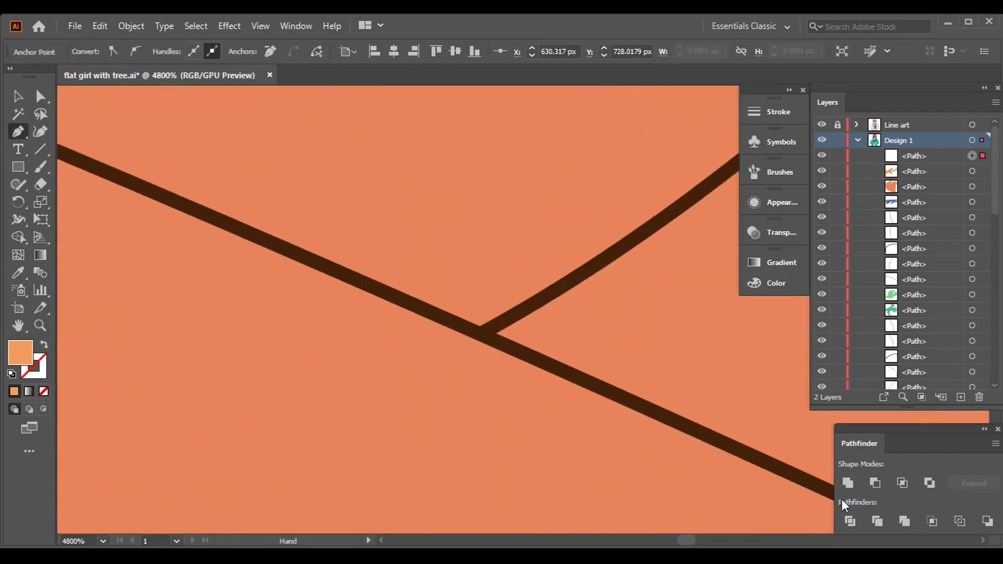
Trace the front hand's highlight around the thumb and along its underside into the gap above the index finger.
{"action": "left_click_drag", "start_coordinate": [248, 230], "coordinate": [434, 238]}
{"action": "mouse_move", "coordinate": [256, 225]}
{"action": "left_mouse_down"}
{"action": "mouse_move", "coordinate": [399, 204]}
{"action": "mouse_move", "coordinate": [265, 441]}
{"action": "mouse_move", "coordinate": [306, 477]}
{"action": "mouse_move", "coordinate": [346, 466]}
{"action": "mouse_move", "coordinate": [438, 523]}
{"action": "mouse_move", "coordinate": [528, 528]}
{"action": "left_mouse_up"}
{"action": "scroll", "coordinate": [385, 145], "scroll_direction": "down", "scroll_amount": 2}
{"action": "scroll", "coordinate": [407, 177], "scroll_direction": "up", "scroll_amount": 1}
{"action": "scroll", "coordinate": [408, 178], "scroll_direction": "up", "scroll_amount": 1}
{"action": "mouse_move", "coordinate": [620, 399]}
{"action": "left_mouse_down"}
{"action": "mouse_move", "coordinate": [497, 329]}
{"action": "mouse_move", "coordinate": [685, 416]}
{"action": "mouse_move", "coordinate": [631, 391]}
{"action": "mouse_move", "coordinate": [609, 450]}
{"action": "mouse_move", "coordinate": [564, 424]}
{"action": "left_mouse_up"}
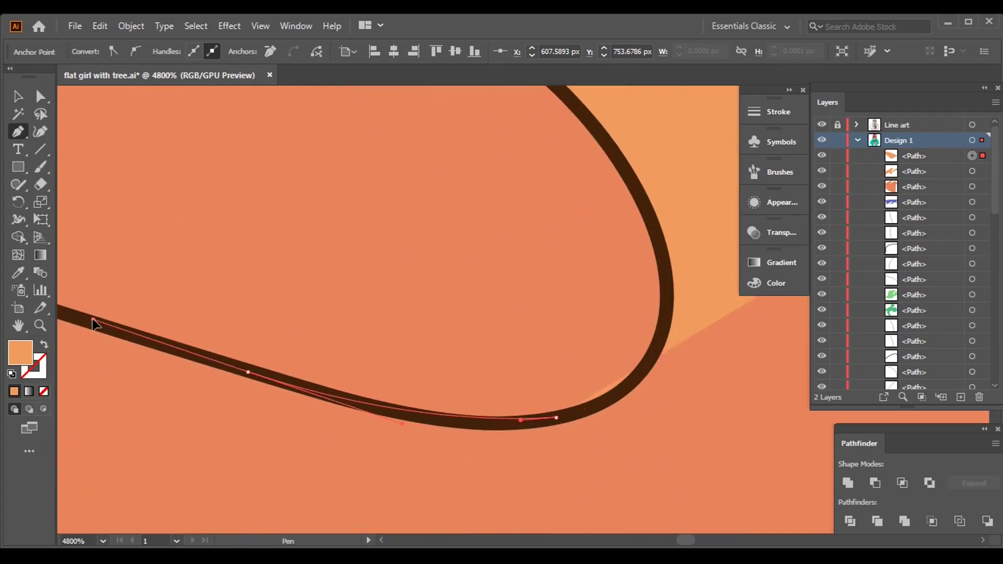
Continue the front hand's highlight along the index finger's upper edge and around its fingertip.
{"action": "scroll", "coordinate": [94, 325], "scroll_direction": "down", "scroll_amount": 1}
{"action": "mouse_move", "coordinate": [161, 376]}
{"action": "left_mouse_down"}
{"action": "mouse_move", "coordinate": [329, 306]}
{"action": "mouse_move", "coordinate": [489, 268]}
{"action": "mouse_move", "coordinate": [403, 242]}
{"action": "mouse_move", "coordinate": [340, 213]}
{"action": "mouse_move", "coordinate": [329, 196]}
{"action": "mouse_move", "coordinate": [233, 173]}
{"action": "mouse_move", "coordinate": [287, 170]}
{"action": "mouse_move", "coordinate": [161, 342]}
{"action": "mouse_move", "coordinate": [253, 141]}
{"action": "left_mouse_up"}
{"action": "scroll", "coordinate": [531, 321], "scroll_direction": "down", "scroll_amount": 1}
{"action": "scroll", "coordinate": [531, 320], "scroll_direction": "up", "scroll_amount": 1}
{"action": "left_click", "coordinate": [307, 284]}
{"action": "scroll", "coordinate": [308, 288], "scroll_direction": "up", "scroll_amount": 2}
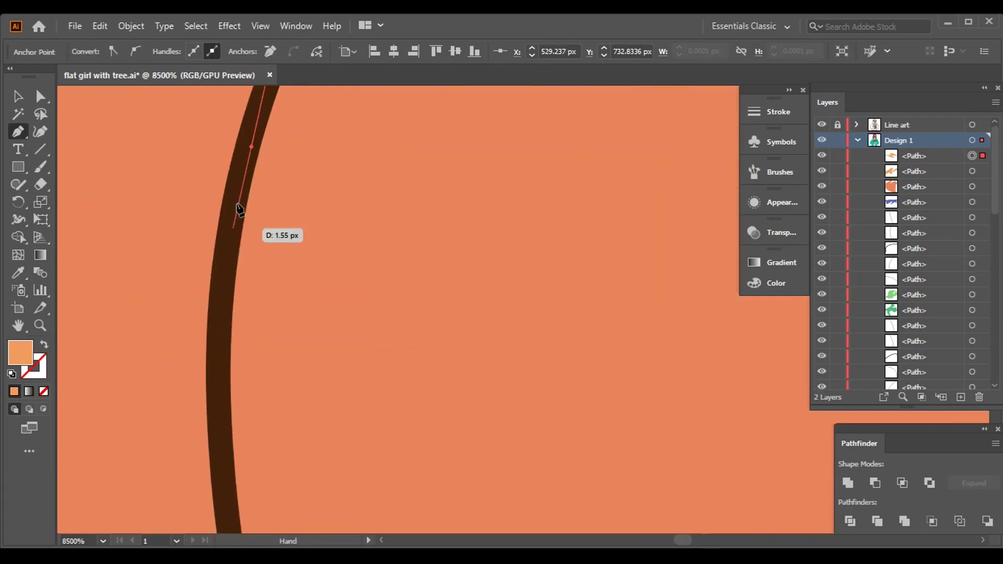
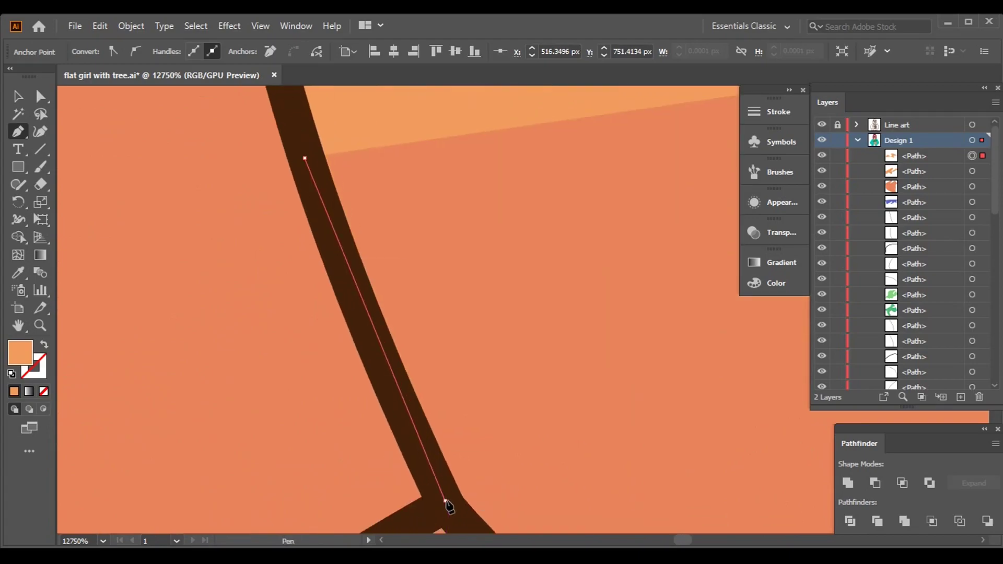
Trace the front hand's highlight around the middle and ring fingertips down to the start of the little finger.
{"action": "scroll", "coordinate": [445, 504], "scroll_direction": "down", "scroll_amount": 5}
{"action": "left_click", "coordinate": [302, 426]}
{"action": "scroll", "coordinate": [303, 426], "scroll_direction": "down", "scroll_amount": 1}
{"action": "scroll", "coordinate": [347, 403], "scroll_direction": "down", "scroll_amount": 3}
{"action": "left_click", "coordinate": [390, 439]}
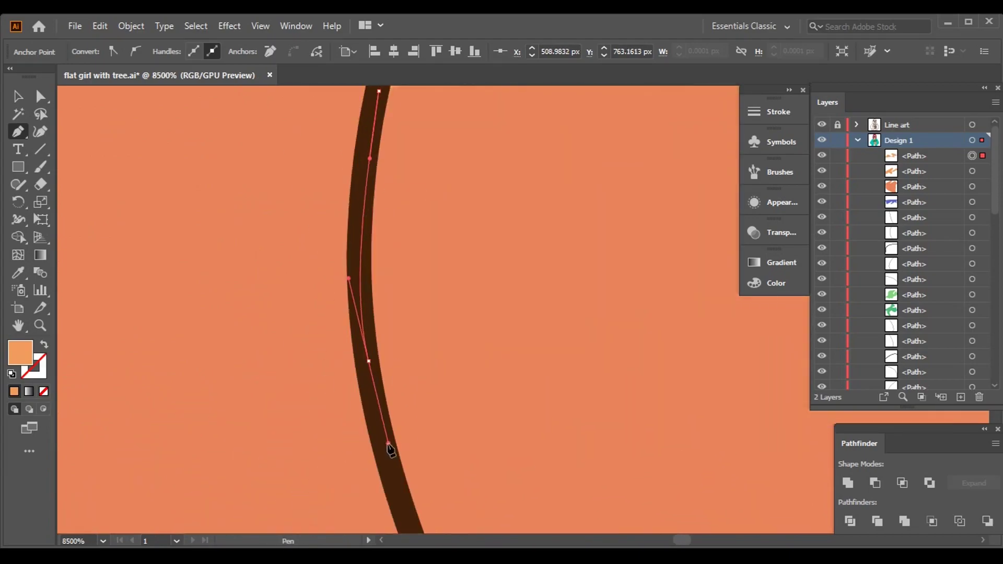
{"action": "scroll", "coordinate": [418, 403], "scroll_direction": "down", "scroll_amount": 6}
{"action": "scroll", "coordinate": [566, 358], "scroll_direction": "down", "scroll_amount": 3}
{"action": "key", "text": "space"}
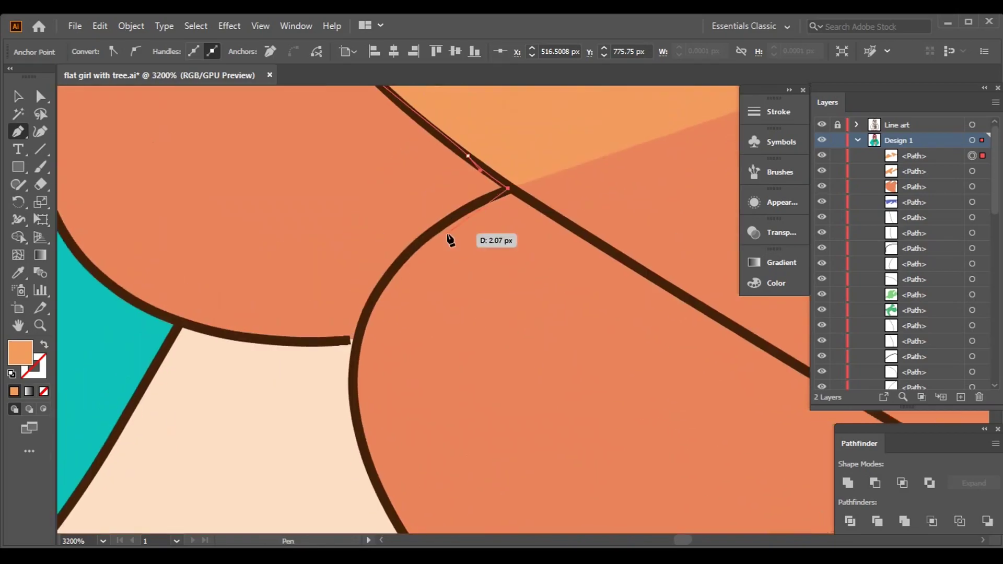
{"action": "scroll", "coordinate": [448, 213], "scroll_direction": "up", "scroll_amount": 2}
{"action": "scroll", "coordinate": [340, 314], "scroll_direction": "down", "scroll_amount": 4}
{"action": "left_click", "coordinate": [357, 312]}
{"action": "scroll", "coordinate": [404, 332], "scroll_direction": "down", "scroll_amount": 4}
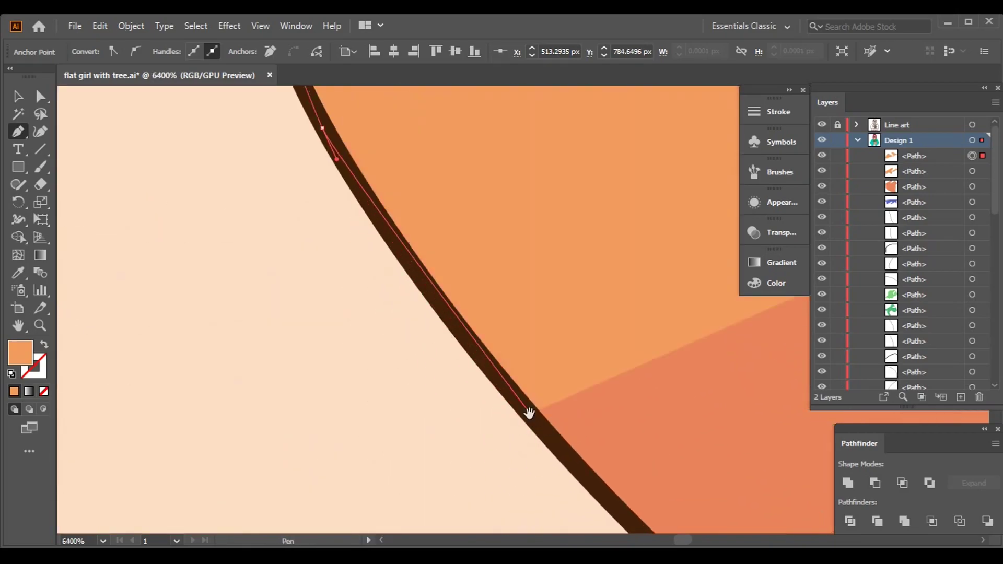
{"action": "scroll", "coordinate": [622, 363], "scroll_direction": "down", "scroll_amount": 6}
{"action": "scroll", "coordinate": [462, 206], "scroll_direction": "down", "scroll_amount": 10}
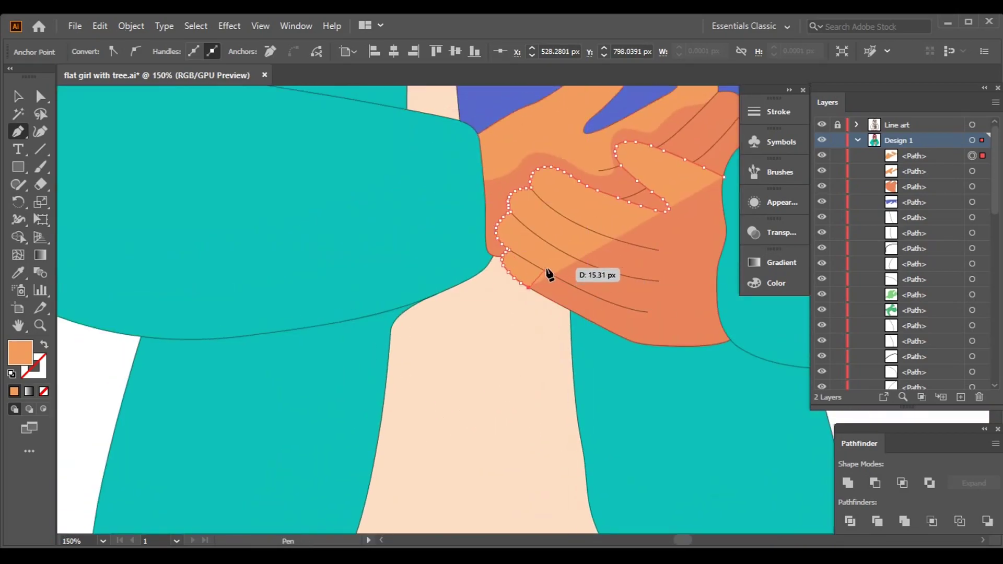
Draw the highlight's wavy lower edge from the little finger's tip across the front hand to the right cuff.
{"action": "scroll", "coordinate": [543, 293], "scroll_direction": "up", "scroll_amount": 9}
{"action": "key", "text": "space"}
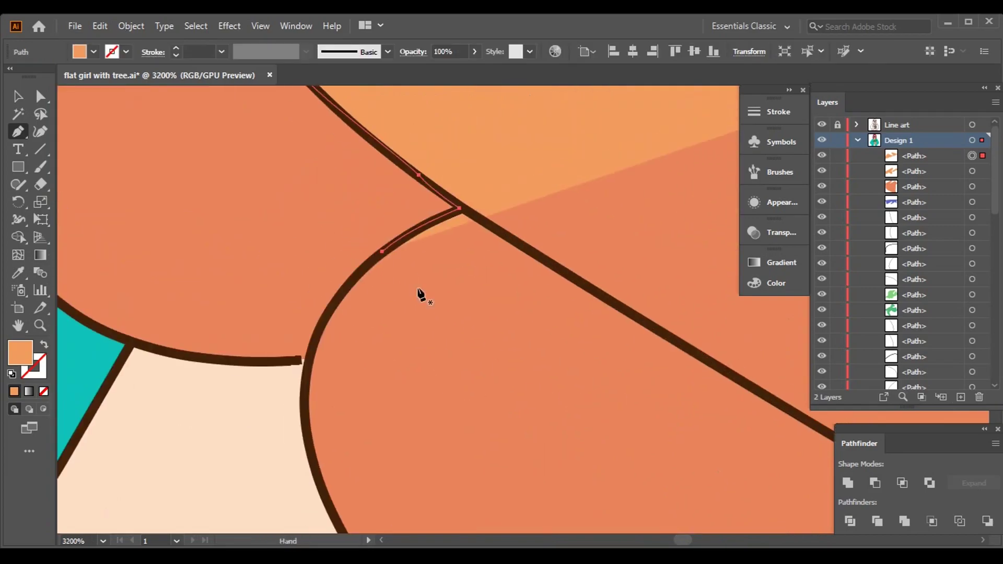
{"action": "scroll", "coordinate": [421, 286], "scroll_direction": "down", "scroll_amount": 8}
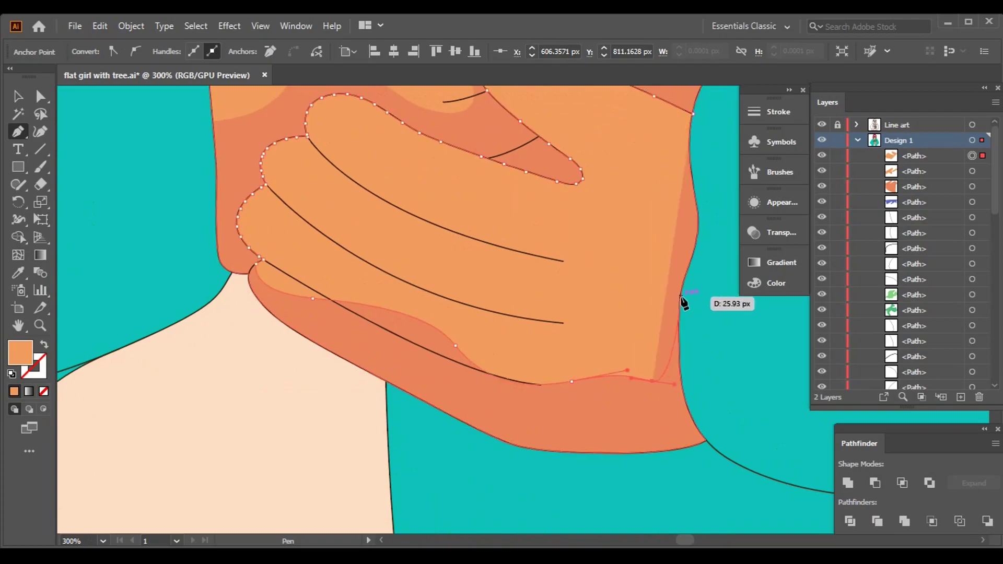
{"action": "scroll", "coordinate": [686, 310], "scroll_direction": "up", "scroll_amount": 4}
{"action": "scroll", "coordinate": [605, 130], "scroll_direction": "up", "scroll_amount": 4}
{"action": "key", "text": "space"}
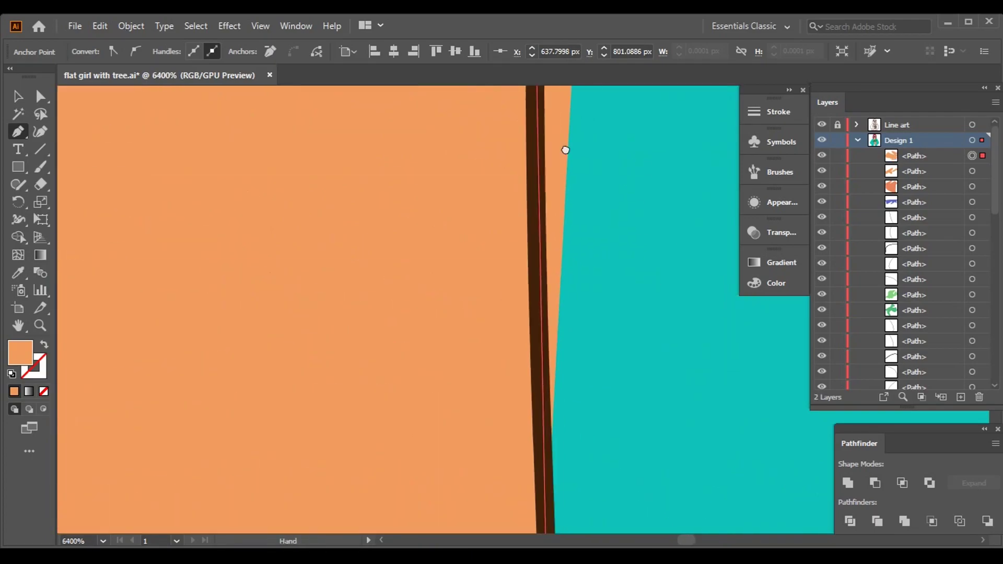
Trace the highlight up the right cuff's edge to its starting corner to complete the front hand's shape.
{"action": "scroll", "coordinate": [538, 167], "scroll_direction": "up", "scroll_amount": 10}
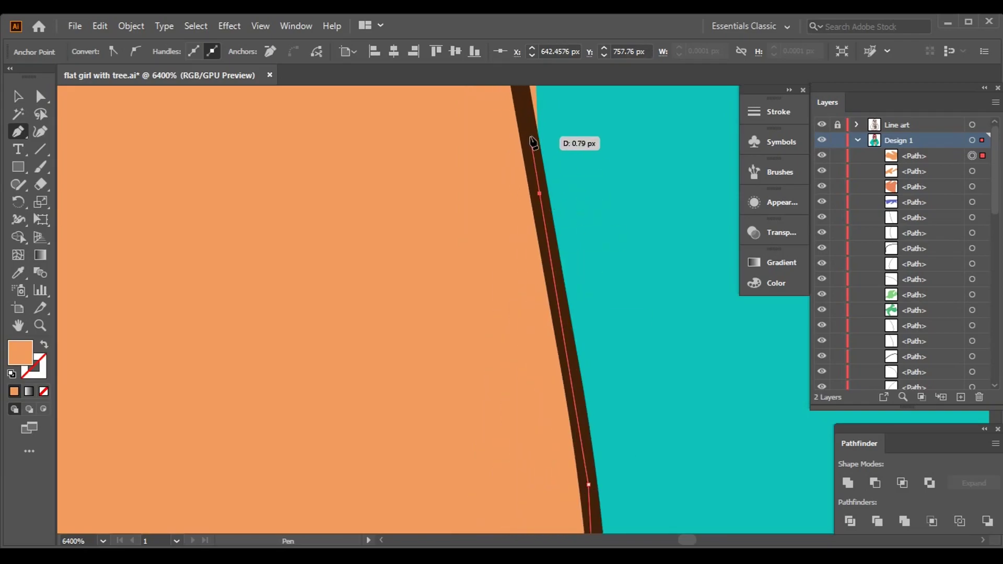
{"action": "scroll", "coordinate": [532, 142], "scroll_direction": "left", "scroll_amount": 2}
{"action": "scroll", "coordinate": [574, 281], "scroll_direction": "up", "scroll_amount": 3}
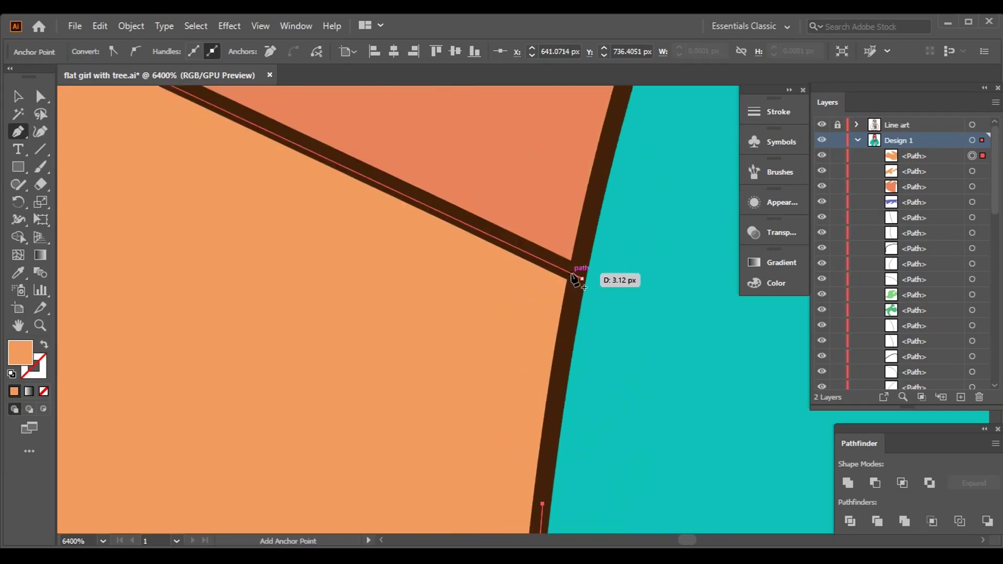
{"action": "scroll", "coordinate": [347, 421], "scroll_direction": "up", "scroll_amount": 3}
{"action": "scroll", "coordinate": [537, 224], "scroll_direction": "left", "scroll_amount": 3}
{"action": "key", "text": "ctrl+1"}
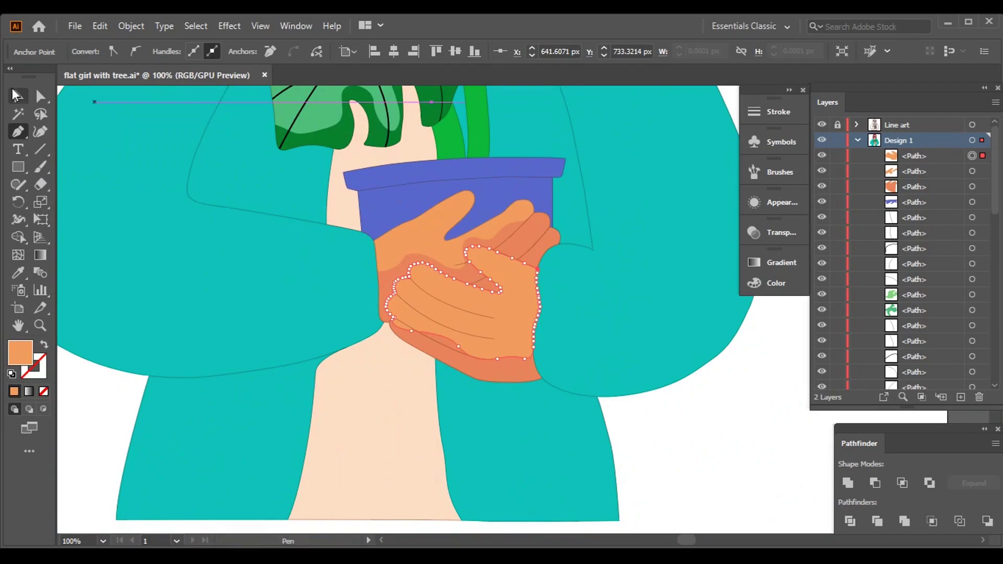
Match the front hand highlight's fill to the rear hand's highlight, R 242, G 164, B 83.
{"action": "key", "text": "v"}
{"action": "key", "text": "ctrl+minus"}
{"action": "scroll", "coordinate": [696, 544], "scroll_direction": "right", "scroll_amount": 3}
{"action": "left_click", "coordinate": [366, 261]}
{"action": "left_click", "coordinate": [776, 283]}
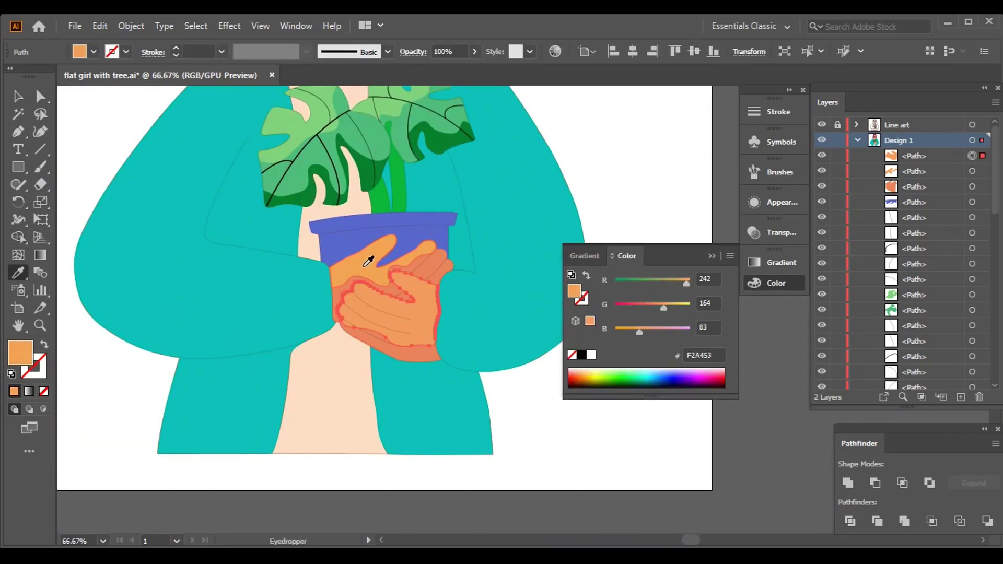
Recolour the hands' base shape to a browner orange of about R 221, G 133, B 71.
{"action": "scroll", "coordinate": [566, 243], "scroll_direction": "up", "scroll_amount": 1}
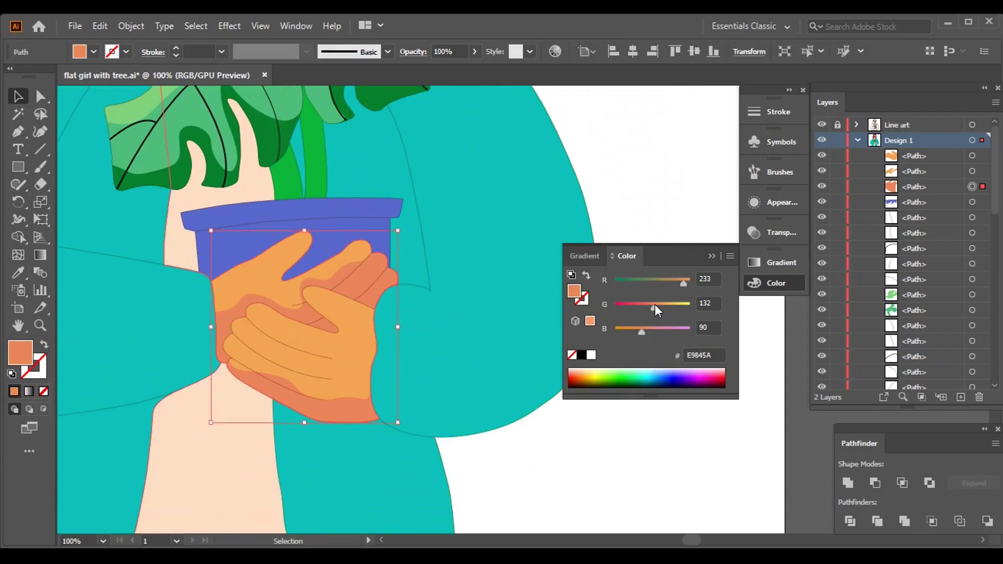
{"action": "left_click", "coordinate": [663, 450]}
{"action": "scroll", "coordinate": [656, 269], "scroll_direction": "down", "scroll_amount": 3}
{"action": "scroll", "coordinate": [601, 324], "scroll_direction": "up", "scroll_amount": 1}
{"action": "scroll", "coordinate": [549, 387], "scroll_direction": "up", "scroll_amount": 3}
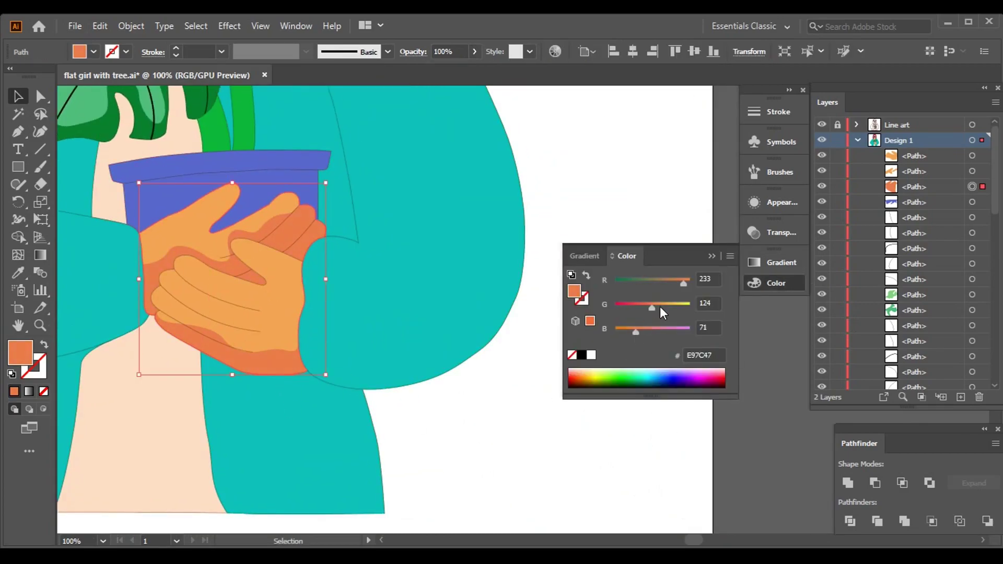
{"action": "mouse_move", "coordinate": [650, 307]}
{"action": "left_mouse_down"}
{"action": "mouse_move", "coordinate": [682, 283]}
{"action": "mouse_move", "coordinate": [659, 306]}
{"action": "left_mouse_up"}
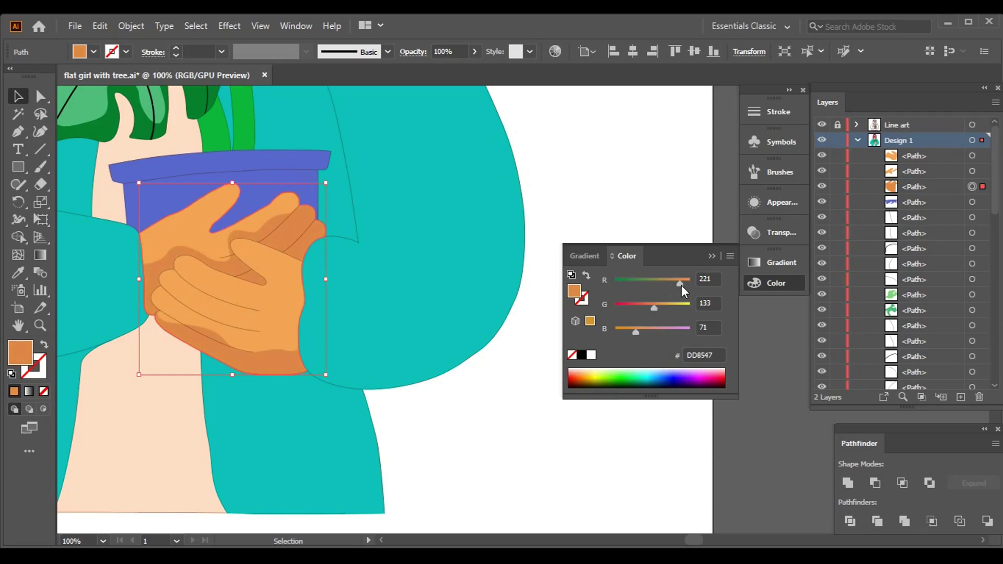
{"action": "key", "text": "ctrl+minus"}
{"action": "key", "text": "ctrl+minus"}
{"action": "key", "text": "ctrl+minus"}
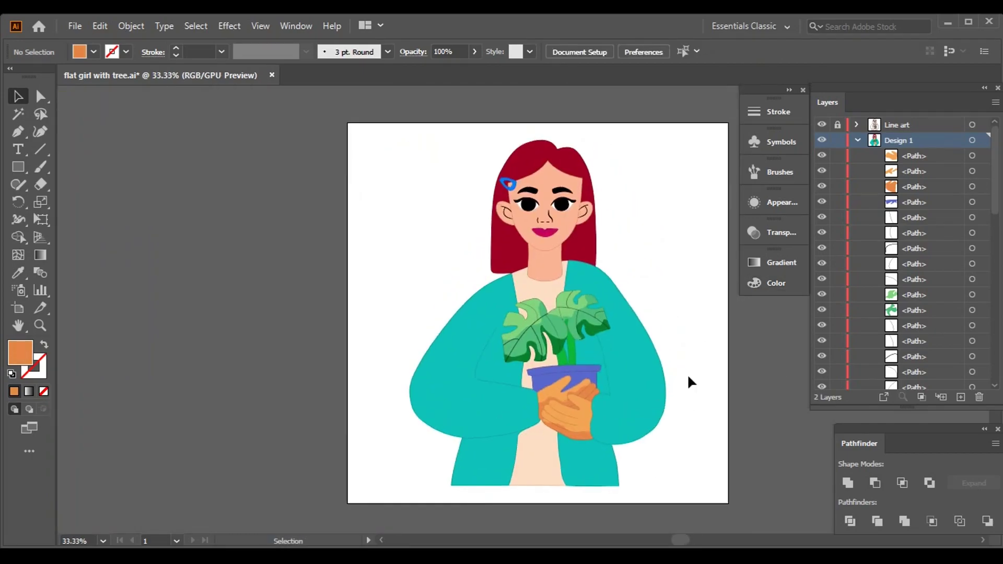
Start a blue shadow shape on the pot, curving its upper edge from the left cuff over the rear hand's thumb toward the fingers.
{"action": "key", "text": "ctrl+1"}
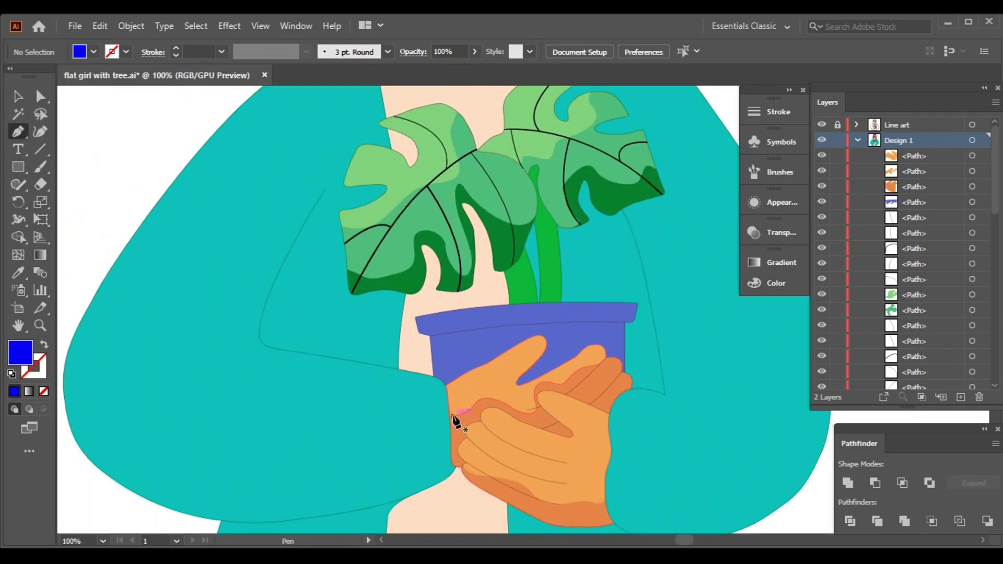
{"action": "scroll", "coordinate": [451, 387], "scroll_direction": "up", "scroll_amount": 9}
{"action": "scroll", "coordinate": [525, 175], "scroll_direction": "down", "scroll_amount": 7}
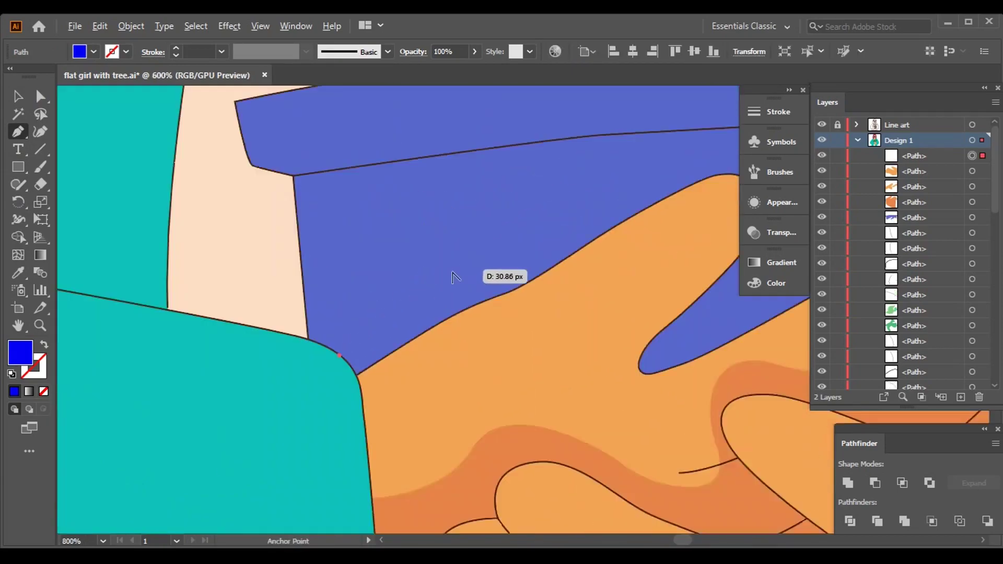
{"action": "left_click_drag", "start_coordinate": [521, 243], "coordinate": [559, 236]}
{"action": "left_click_drag", "start_coordinate": [653, 236], "coordinate": [583, 204]}
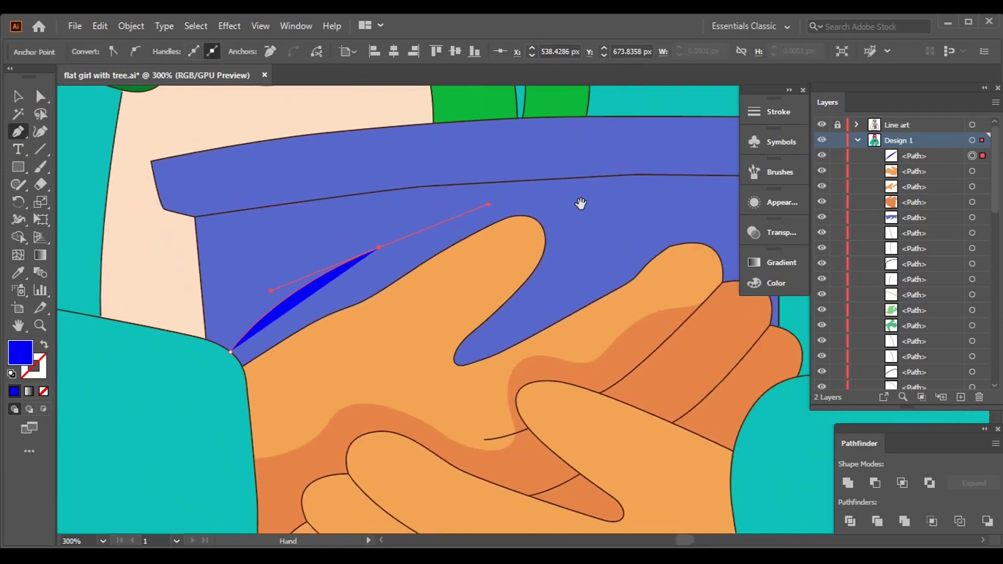
{"action": "left_click_drag", "start_coordinate": [611, 263], "coordinate": [632, 237]}
{"action": "left_click_drag", "start_coordinate": [715, 228], "coordinate": [611, 216]}
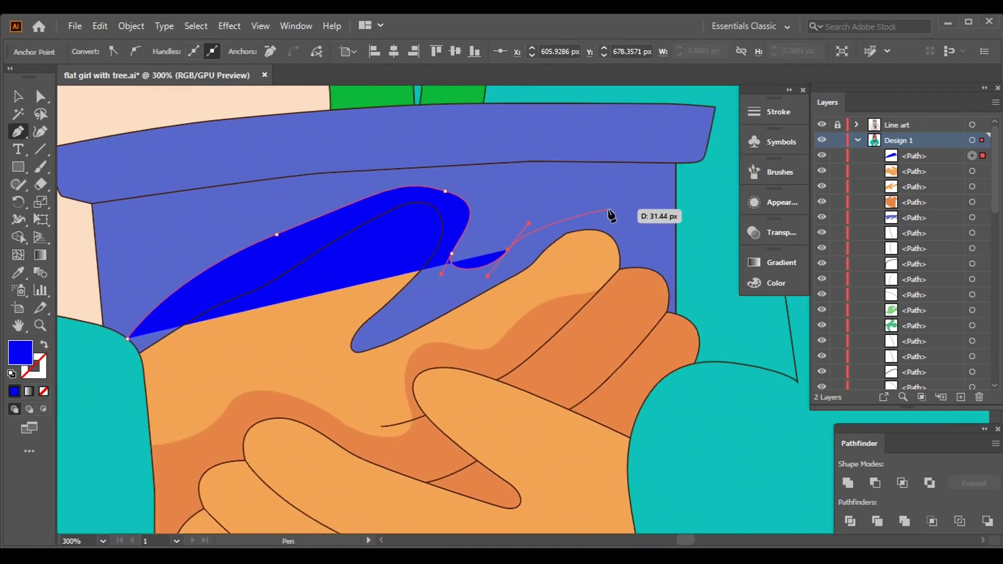
Extend the shadow's wavy edge to the pot's right side, down that side and back around the second finger's tip.
{"action": "scroll", "coordinate": [650, 251], "scroll_direction": "up", "scroll_amount": 7}
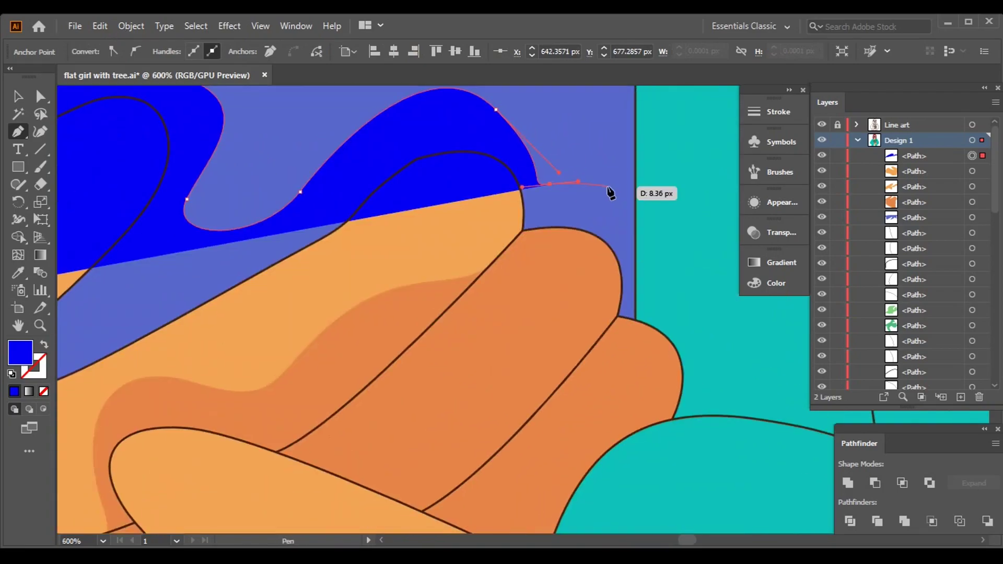
{"action": "scroll", "coordinate": [601, 286], "scroll_direction": "up", "scroll_amount": 4}
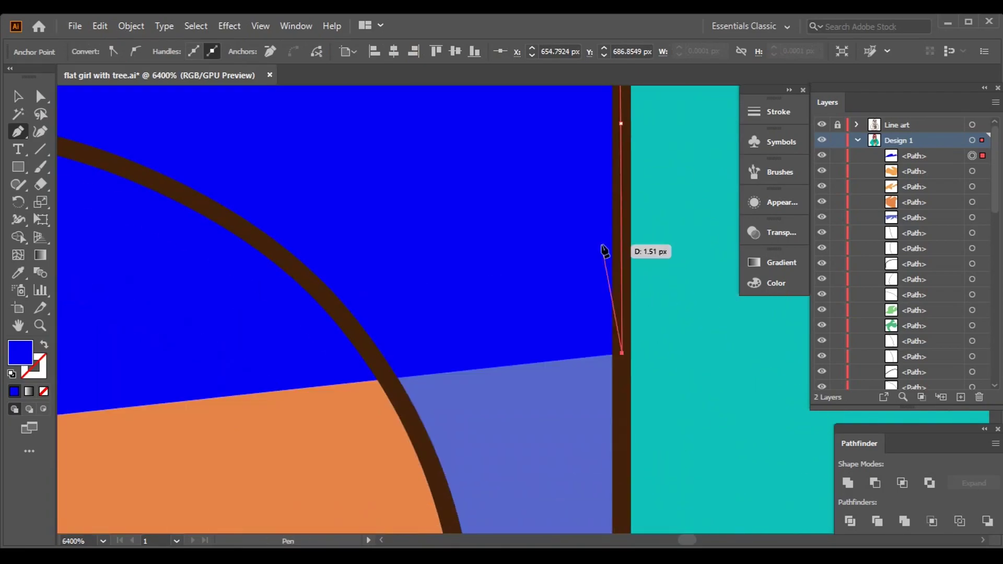
{"action": "left_click_drag", "start_coordinate": [394, 316], "coordinate": [564, 202]}
{"action": "scroll", "coordinate": [563, 201], "scroll_direction": "down", "scroll_amount": 3}
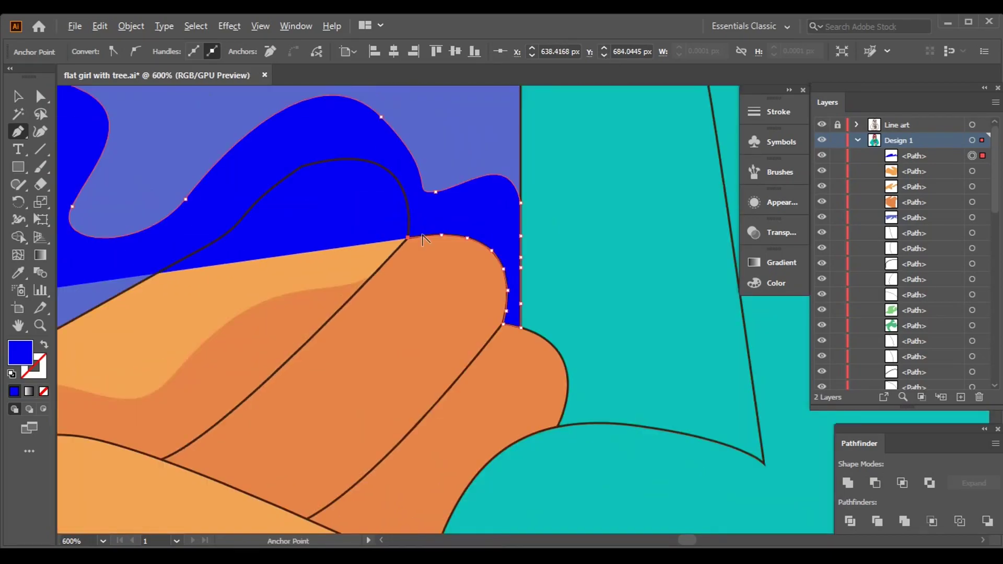
Trace the shadow's lower edge along the index finger's outline and around the gap between the finger and thumb.
{"action": "scroll", "coordinate": [627, 214], "scroll_direction": "up", "scroll_amount": 4}
{"action": "left_click_drag", "start_coordinate": [627, 214], "coordinate": [524, 152]}
{"action": "scroll", "coordinate": [524, 152], "scroll_direction": "down", "scroll_amount": 5}
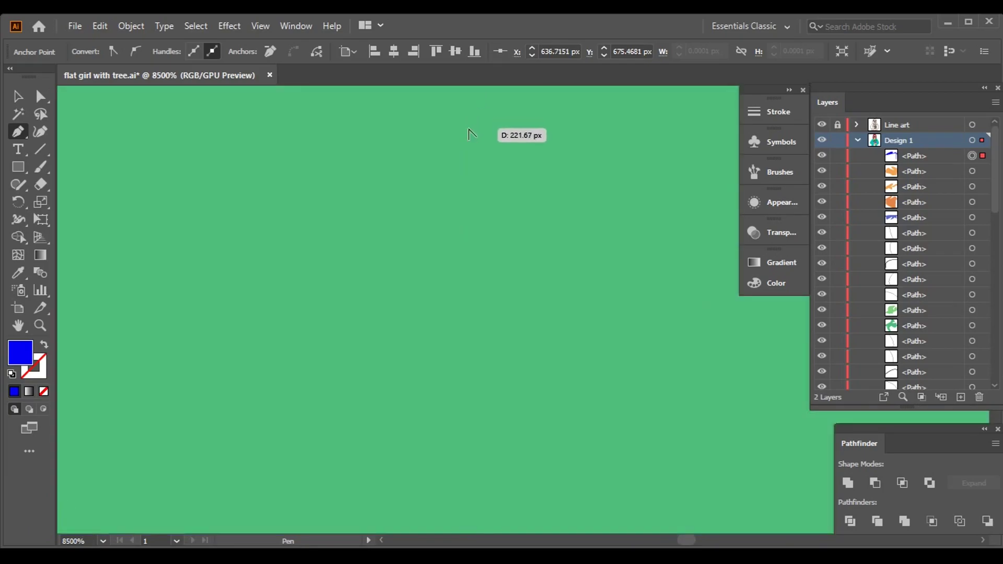
{"action": "scroll", "coordinate": [470, 167], "scroll_direction": "up", "scroll_amount": 5}
{"action": "left_click_drag", "start_coordinate": [549, 312], "coordinate": [631, 182]}
{"action": "scroll", "coordinate": [399, 291], "scroll_direction": "down", "scroll_amount": 3}
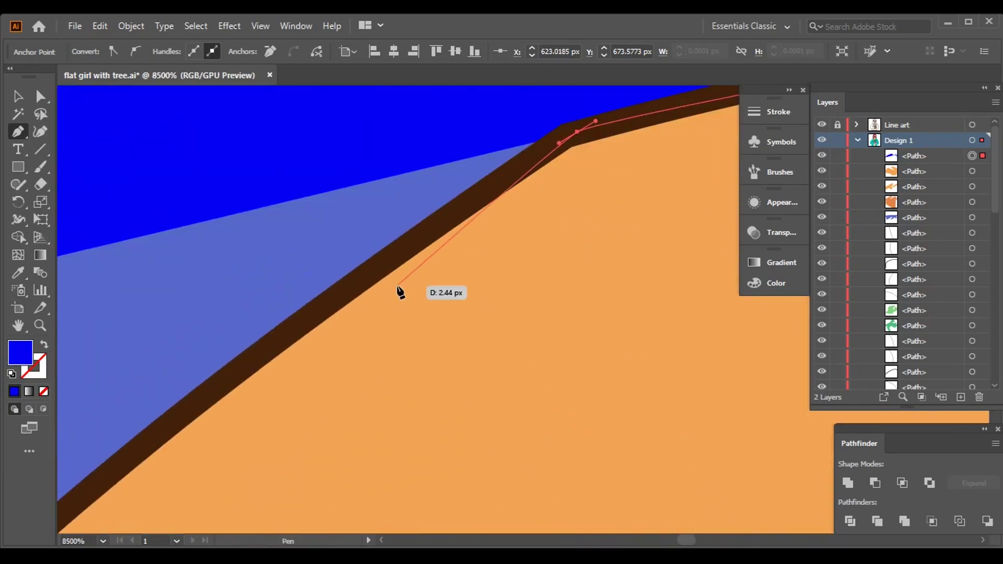
{"action": "scroll", "coordinate": [269, 380], "scroll_direction": "up", "scroll_amount": 2}
{"action": "left_click_drag", "start_coordinate": [233, 453], "coordinate": [329, 295]}
{"action": "scroll", "coordinate": [330, 208], "scroll_direction": "down", "scroll_amount": 5}
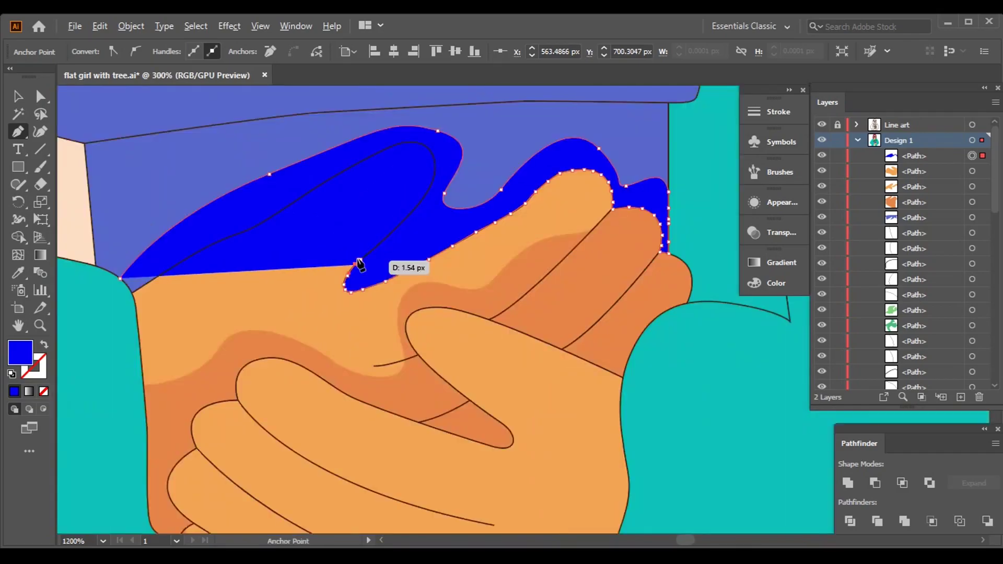
Trace the shadow up the thumb's inner side and around its tip onto the upper edge.
{"action": "scroll", "coordinate": [392, 269], "scroll_direction": "up", "scroll_amount": 6}
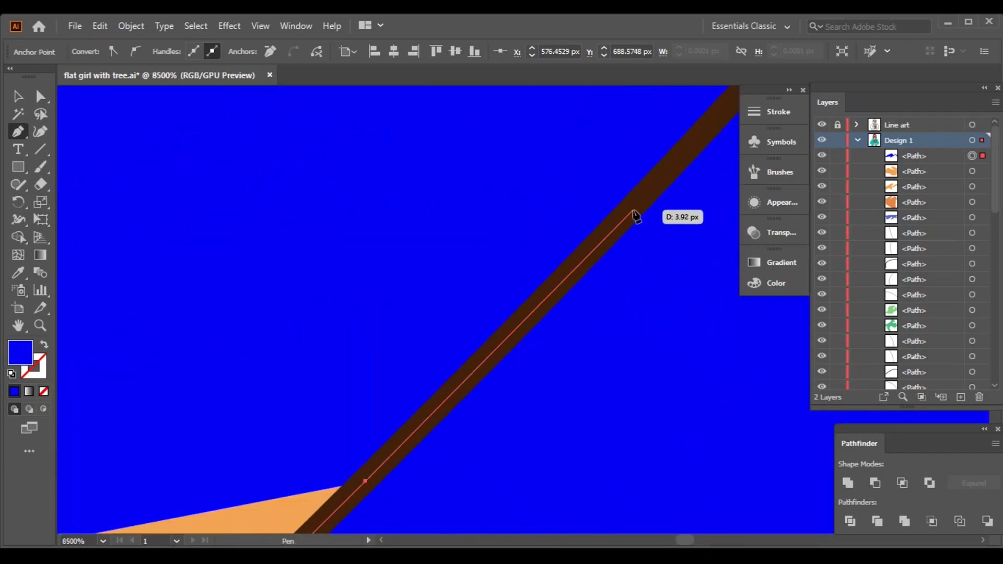
{"action": "left_click_drag", "start_coordinate": [506, 289], "coordinate": [593, 204]}
{"action": "left_click_drag", "start_coordinate": [593, 203], "coordinate": [602, 190]}
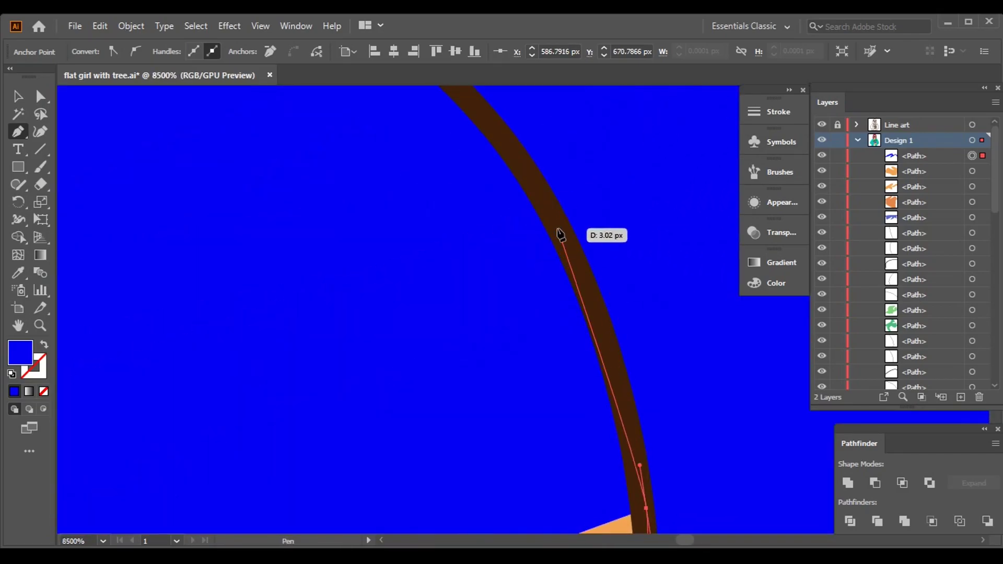
{"action": "left_click", "coordinate": [560, 235]}
{"action": "scroll", "coordinate": [495, 139], "scroll_direction": "up", "scroll_amount": 5}
{"action": "left_click", "coordinate": [237, 314]}
{"action": "scroll", "coordinate": [354, 246], "scroll_direction": "left", "scroll_amount": 5}
{"action": "left_click", "coordinate": [220, 370]}
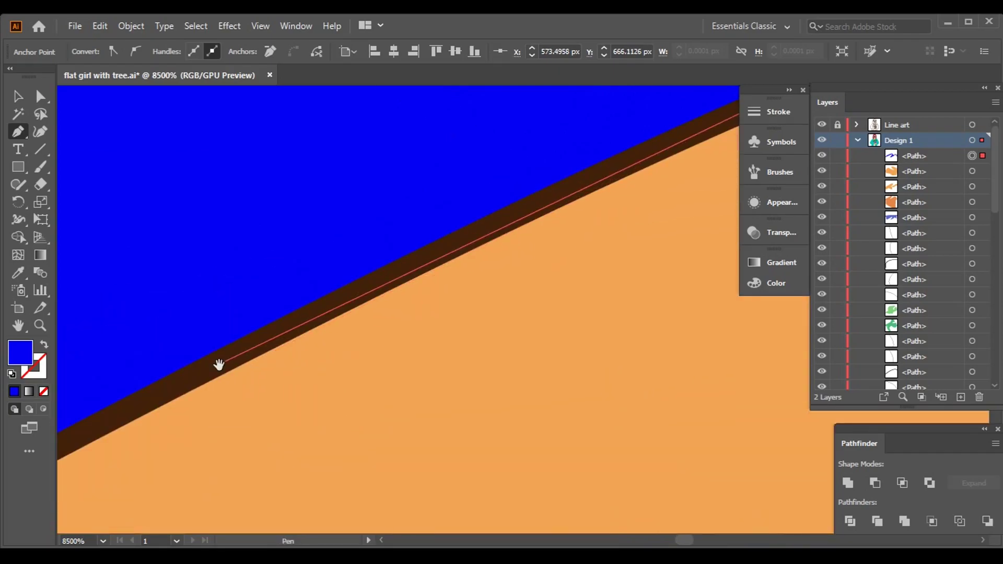
Trace the shadow down the thumb's upper edge to the left cuff and complete the shape.
{"action": "scroll", "coordinate": [358, 347], "scroll_direction": "up", "scroll_amount": 3}
{"action": "left_click", "coordinate": [690, 163]}
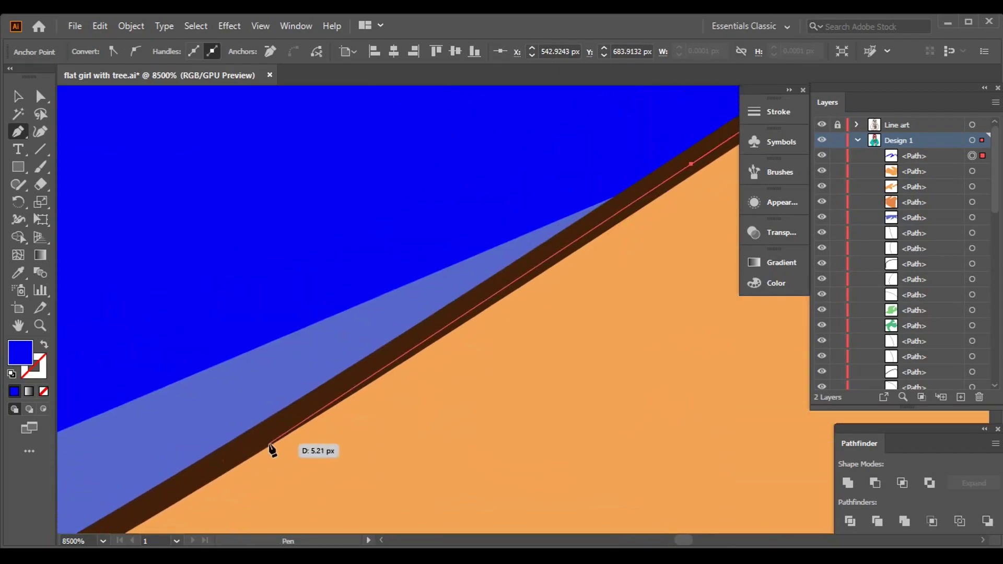
{"action": "scroll", "coordinate": [285, 441], "scroll_direction": "up", "scroll_amount": 3}
{"action": "left_click", "coordinate": [257, 347]}
{"action": "scroll", "coordinate": [147, 399], "scroll_direction": "up", "scroll_amount": 3}
{"action": "scroll", "coordinate": [297, 348], "scroll_direction": "up", "scroll_amount": 3}
{"action": "left_click", "coordinate": [477, 249]}
{"action": "scroll", "coordinate": [497, 217], "scroll_direction": "up", "scroll_amount": 3}
{"action": "scroll", "coordinate": [530, 421], "scroll_direction": "up", "scroll_amount": 1}
{"action": "scroll", "coordinate": [406, 323], "scroll_direction": "up", "scroll_amount": 3}
{"action": "scroll", "coordinate": [407, 323], "scroll_direction": "down", "scroll_amount": 10}
{"action": "key", "text": "ctrl+0"}
Try a lighter blue fill of R 23, G 53, B 255 on the pot shadow.
{"action": "key", "text": "v"}
{"action": "key", "text": "ctrl+1"}
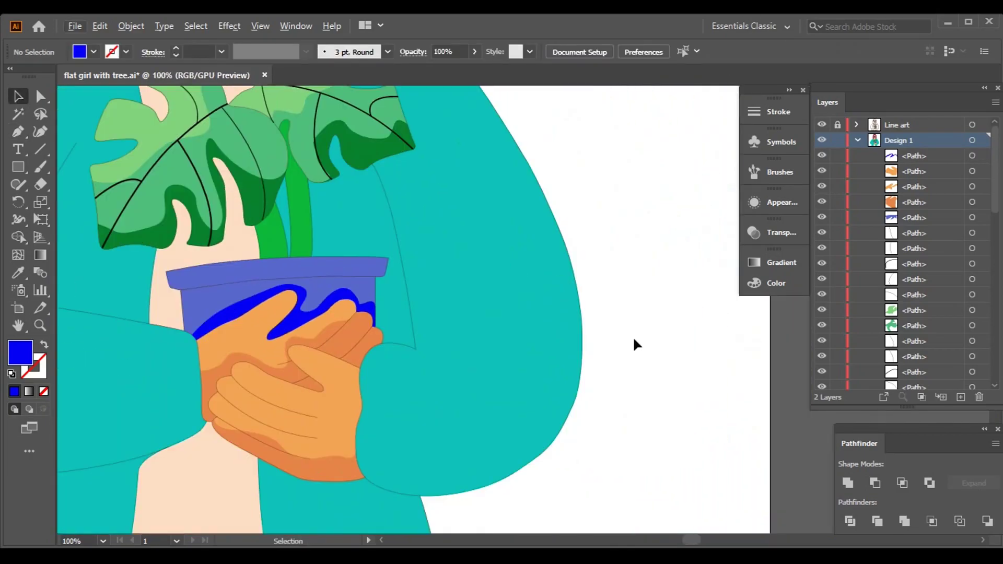
{"action": "scroll", "coordinate": [469, 342], "scroll_direction": "up", "scroll_amount": 1}
{"action": "left_click", "coordinate": [262, 275]}
{"action": "left_click", "coordinate": [768, 283]}
{"action": "left_click_drag", "start_coordinate": [634, 309], "coordinate": [640, 308]}
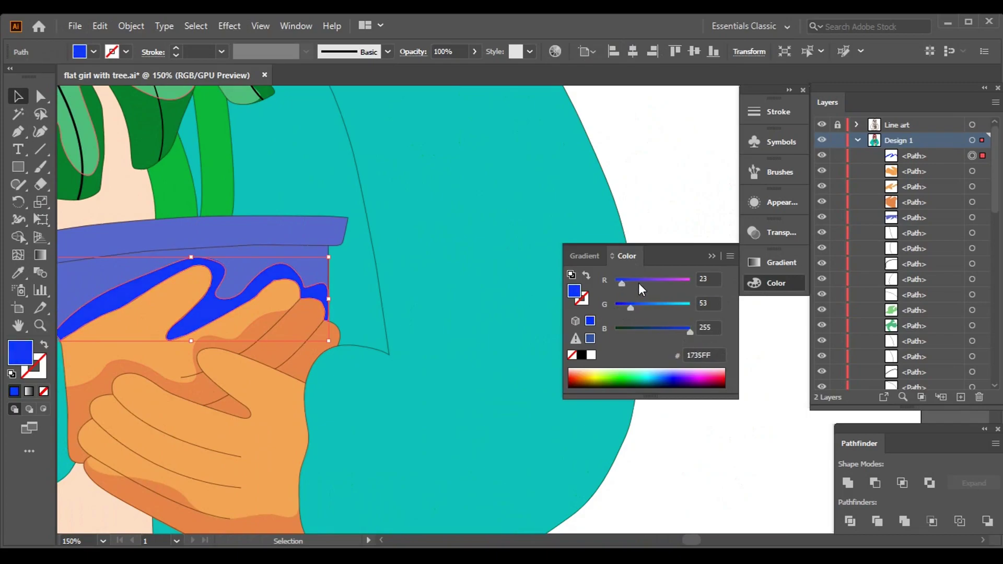
Recolour the pot deep purple and the shadow above the hands a muted greyish purple.
{"action": "key", "text": "ctrl+shift+a"}
{"action": "left_click_drag", "start_coordinate": [281, 357], "coordinate": [421, 348]}
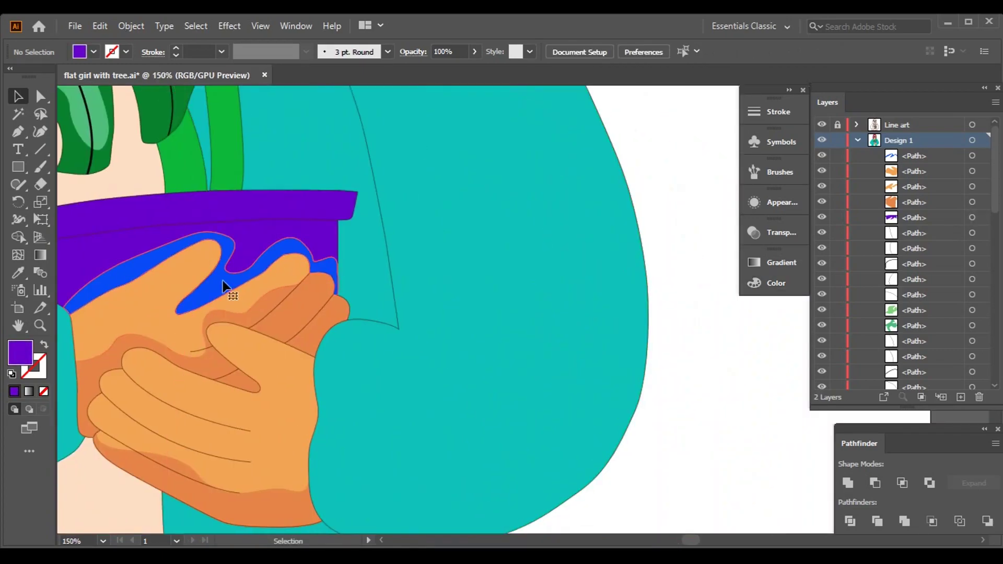
{"action": "left_click_drag", "start_coordinate": [659, 284], "coordinate": [656, 283]}
{"action": "left_click_drag", "start_coordinate": [690, 331], "coordinate": [670, 331]}
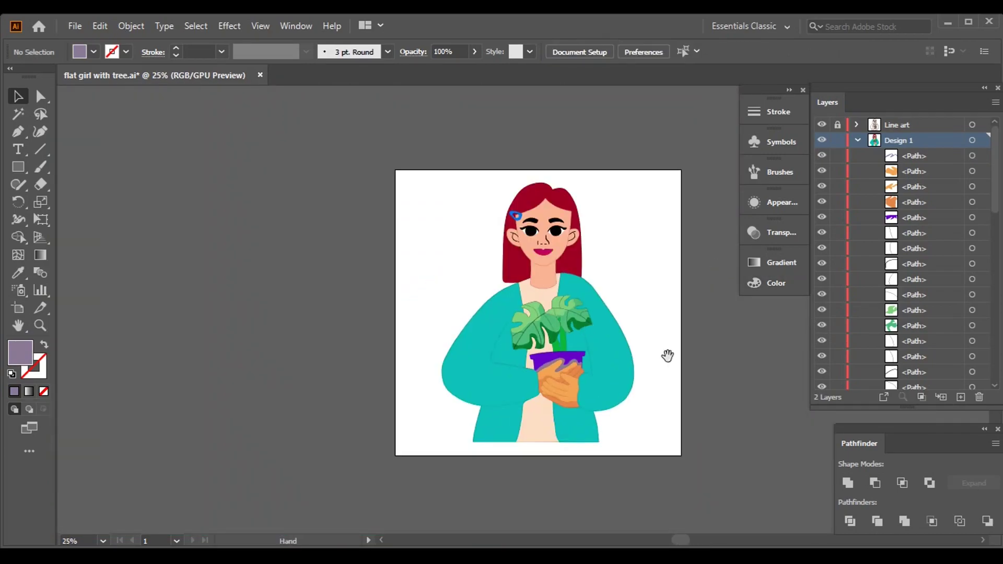
Draw the wavy lower edge of a cyan highlight on the left sleeve, from the cuff toward the sleeve's outer edge.
{"action": "key", "text": "p"}
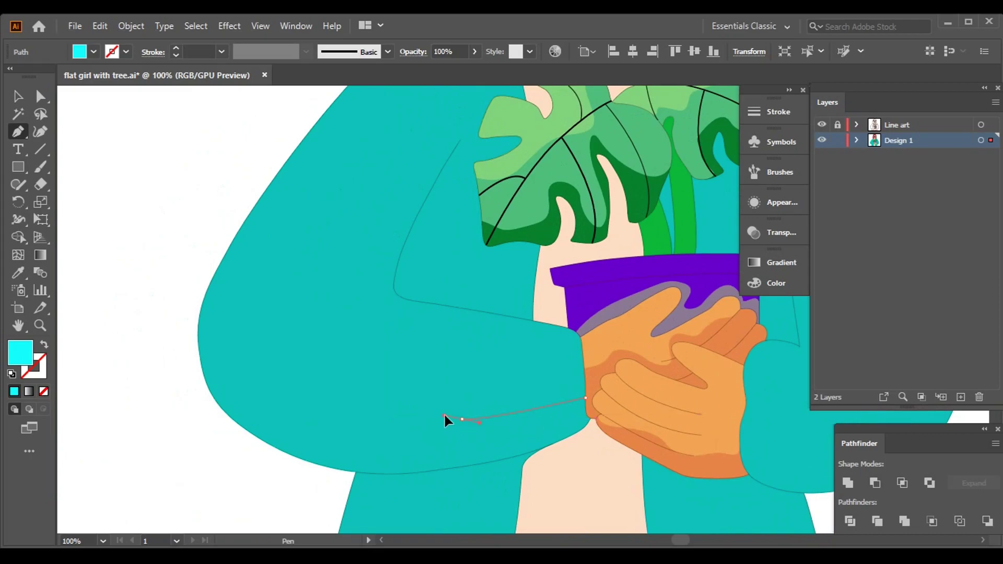
{"action": "left_click_drag", "start_coordinate": [355, 405], "coordinate": [422, 440]}
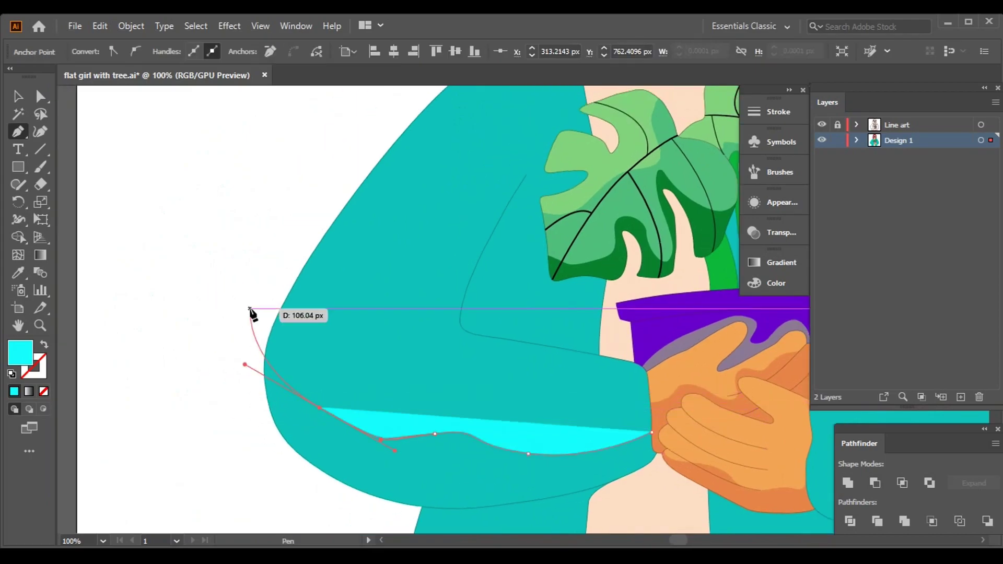
{"action": "scroll", "coordinate": [248, 311], "scroll_direction": "up", "scroll_amount": 5}
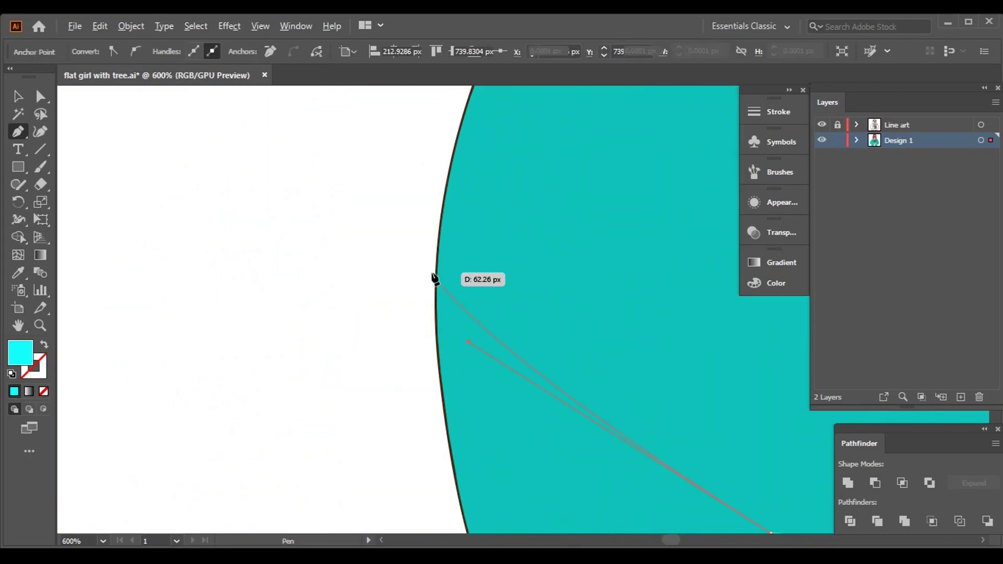
Trace the sleeve highlight up the lower and middle part of the left sleeve's outer outline.
{"action": "scroll", "coordinate": [421, 206], "scroll_direction": "up", "scroll_amount": 4}
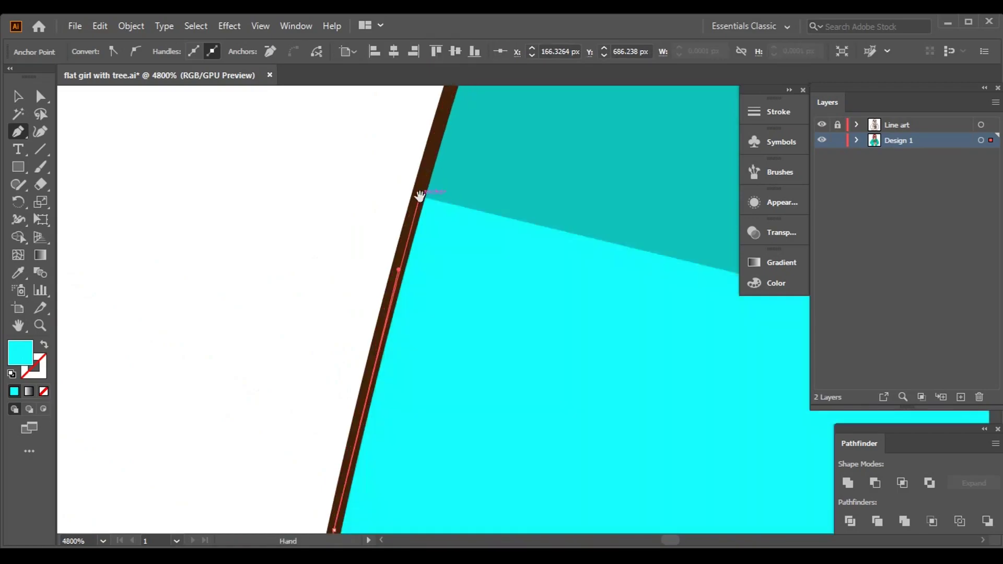
{"action": "left_click_drag", "start_coordinate": [423, 214], "coordinate": [385, 222]}
{"action": "left_click", "coordinate": [381, 191]}
{"action": "mouse_move", "coordinate": [380, 183]}
{"action": "left_mouse_down"}
{"action": "mouse_move", "coordinate": [417, 130]}
{"action": "mouse_move", "coordinate": [377, 127]}
{"action": "mouse_move", "coordinate": [219, 476]}
{"action": "left_mouse_up"}
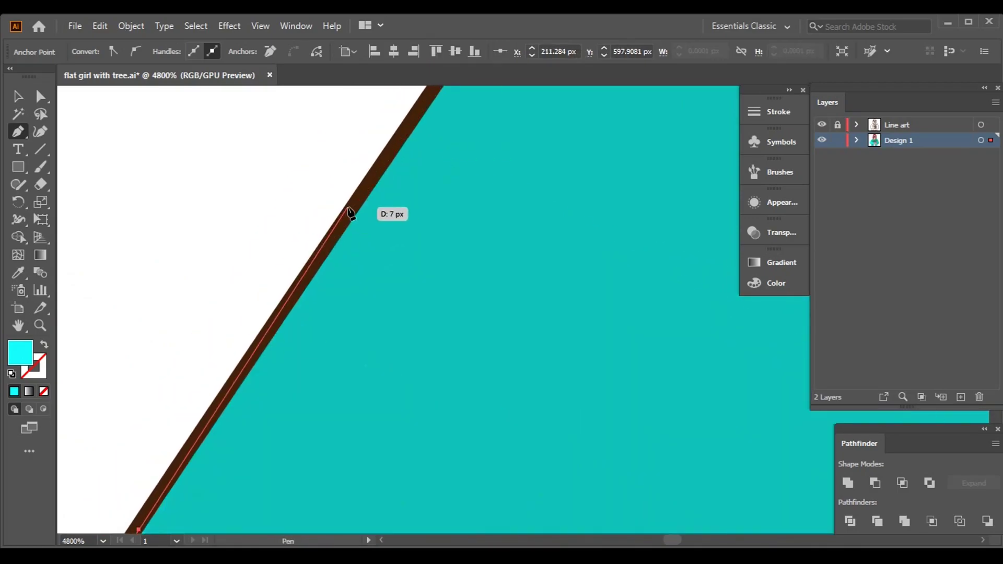
{"action": "left_click", "coordinate": [450, 133]}
{"action": "left_click", "coordinate": [519, 111]}
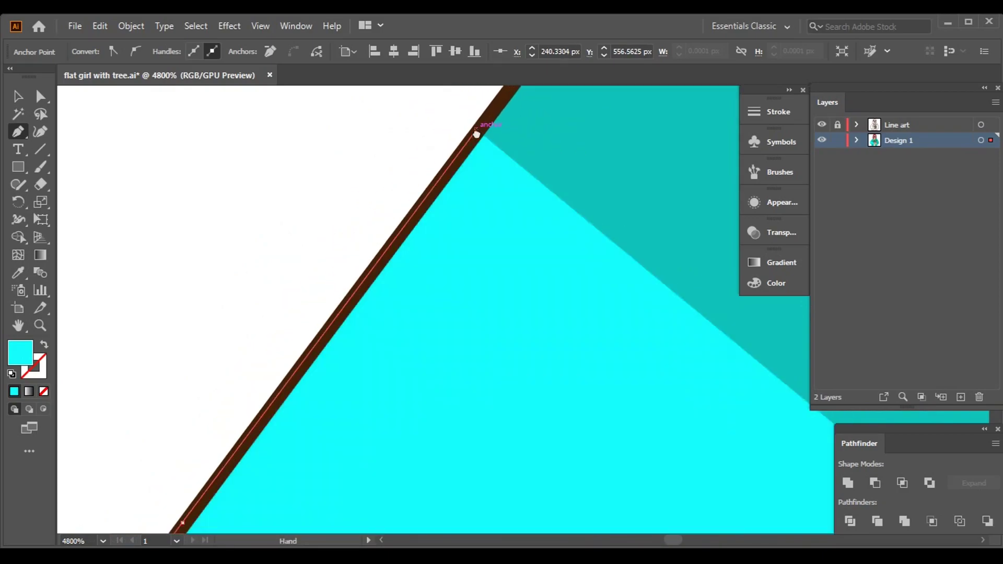
{"action": "left_click_drag", "start_coordinate": [498, 144], "coordinate": [492, 229]}
{"action": "left_click", "coordinate": [531, 164]}
{"action": "mouse_move", "coordinate": [531, 164]}
{"action": "left_mouse_down"}
{"action": "mouse_move", "coordinate": [434, 291]}
{"action": "mouse_move", "coordinate": [191, 475]}
{"action": "left_mouse_up"}
Trace the highlight along the left shoulder's outline up to the cardigan's top corner beneath the hair.
{"action": "left_click", "coordinate": [539, 112]}
{"action": "mouse_move", "coordinate": [540, 112]}
{"action": "left_mouse_down"}
{"action": "mouse_move", "coordinate": [541, 175]}
{"action": "mouse_move", "coordinate": [235, 460]}
{"action": "left_mouse_up"}
{"action": "left_click", "coordinate": [574, 152]}
{"action": "left_click_drag", "start_coordinate": [573, 152], "coordinate": [342, 382]}
{"action": "left_click", "coordinate": [648, 134]}
{"action": "mouse_move", "coordinate": [647, 134]}
{"action": "left_mouse_down"}
{"action": "mouse_move", "coordinate": [421, 275]}
{"action": "mouse_move", "coordinate": [213, 336]}
{"action": "left_mouse_up"}
{"action": "left_click", "coordinate": [448, 163]}
{"action": "mouse_move", "coordinate": [448, 164]}
{"action": "left_mouse_down"}
{"action": "mouse_move", "coordinate": [112, 448]}
{"action": "mouse_move", "coordinate": [224, 508]}
{"action": "left_mouse_up"}
{"action": "scroll", "coordinate": [577, 192], "scroll_direction": "down", "scroll_amount": 16}
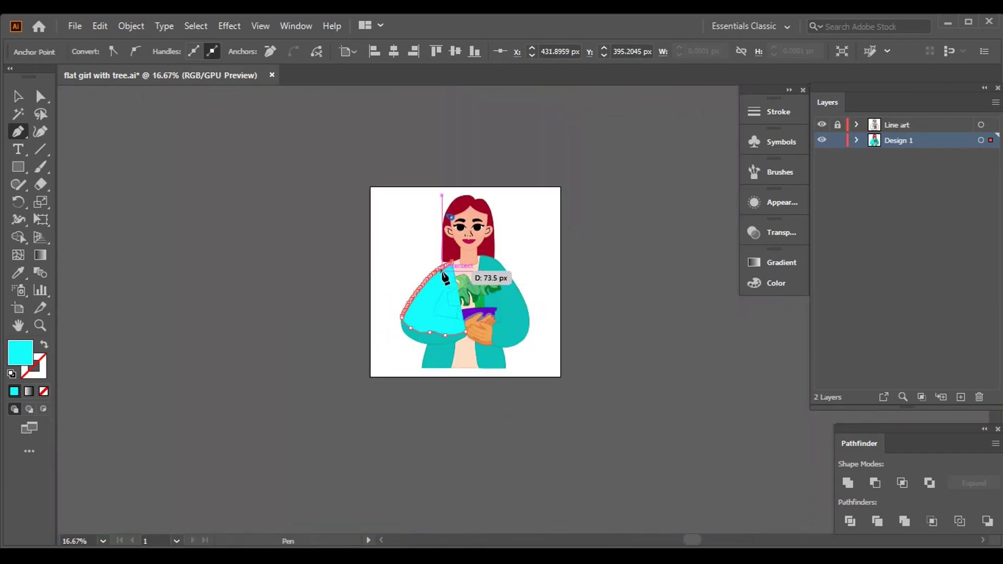
Trace the highlight down the cardigan's left front opening to where it meets the leaf's upper tip.
{"action": "scroll", "coordinate": [429, 304], "scroll_direction": "up", "scroll_amount": 4}
{"action": "scroll", "coordinate": [542, 311], "scroll_direction": "up", "scroll_amount": 3}
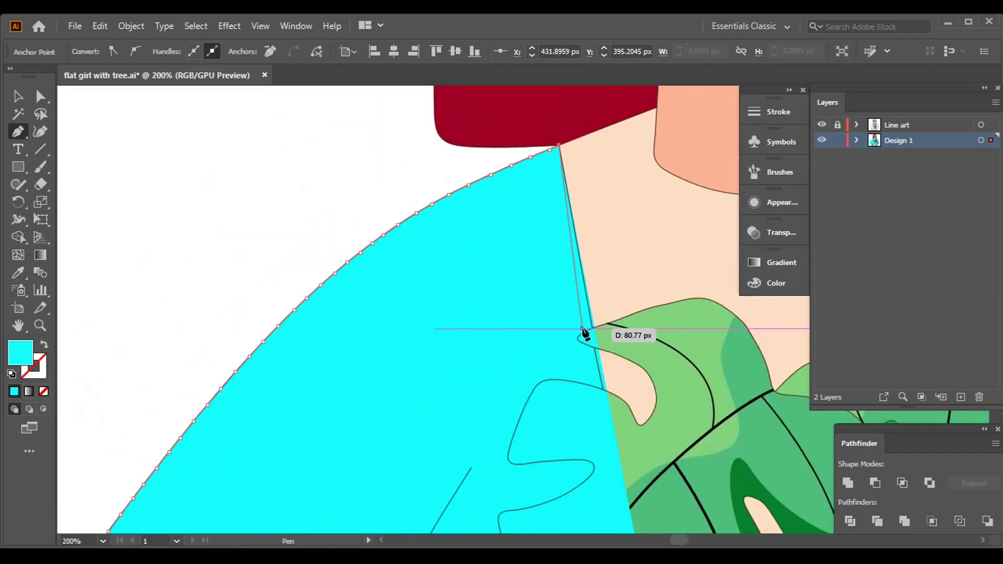
{"action": "scroll", "coordinate": [579, 253], "scroll_direction": "up", "scroll_amount": 7}
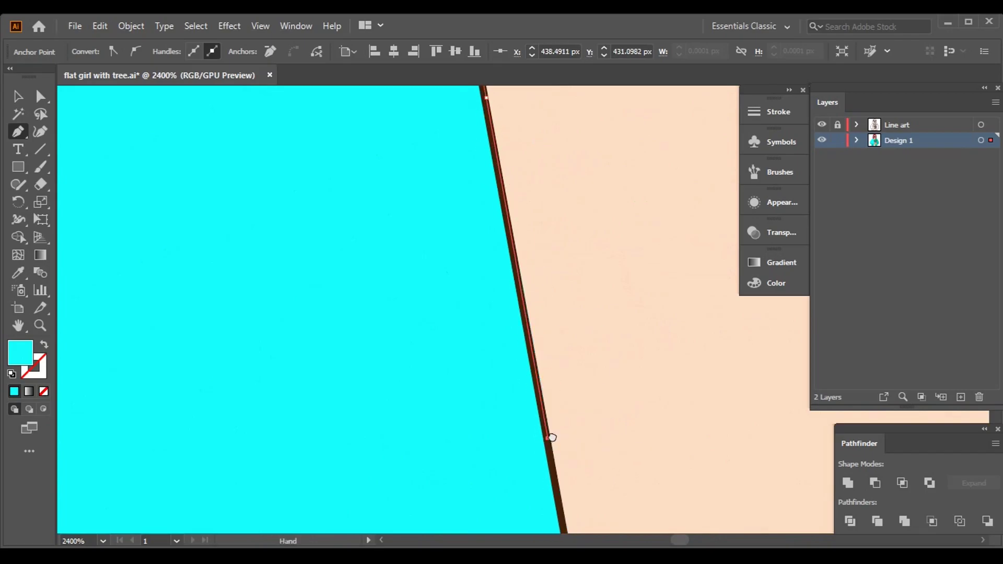
{"action": "left_click_drag", "start_coordinate": [551, 436], "coordinate": [522, 376]}
{"action": "left_click_drag", "start_coordinate": [504, 282], "coordinate": [611, 115]}
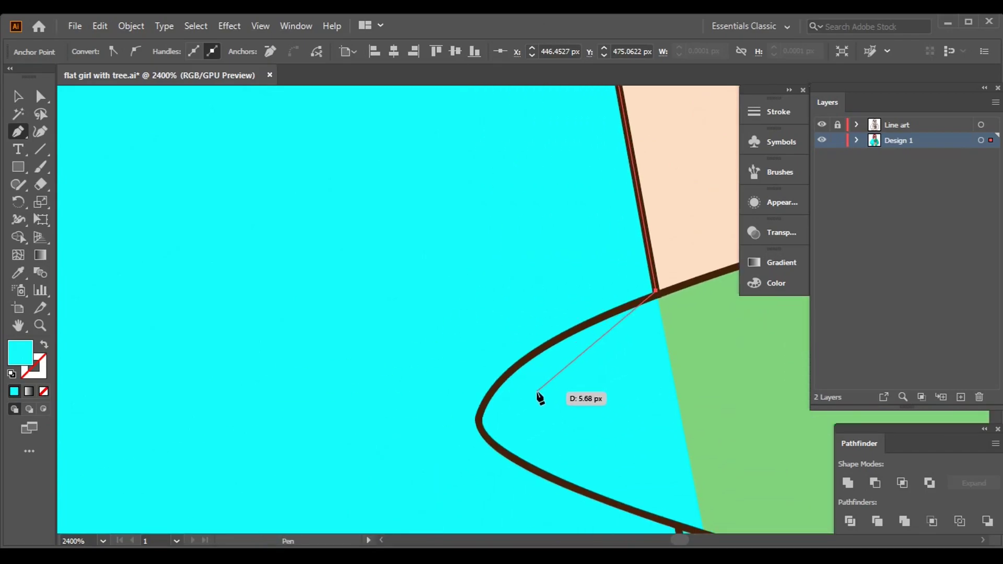
Trace the highlight around the left leaf's upper tip and down into the rounded notch beneath it.
{"action": "scroll", "coordinate": [374, 240], "scroll_direction": "up", "scroll_amount": 3}
{"action": "left_click_drag", "start_coordinate": [311, 332], "coordinate": [280, 303]}
{"action": "scroll", "coordinate": [280, 303], "scroll_direction": "down", "scroll_amount": 3}
{"action": "scroll", "coordinate": [613, 455], "scroll_direction": "up", "scroll_amount": 4}
{"action": "left_click_drag", "start_coordinate": [797, 413], "coordinate": [234, 215]}
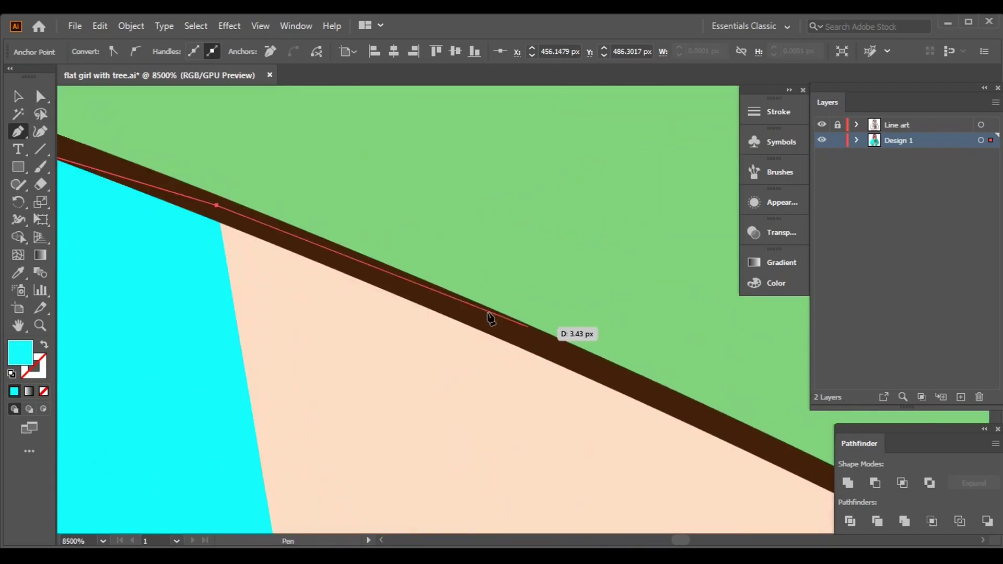
{"action": "scroll", "coordinate": [716, 416], "scroll_direction": "down", "scroll_amount": 3}
{"action": "scroll", "coordinate": [708, 470], "scroll_direction": "right", "scroll_amount": 5}
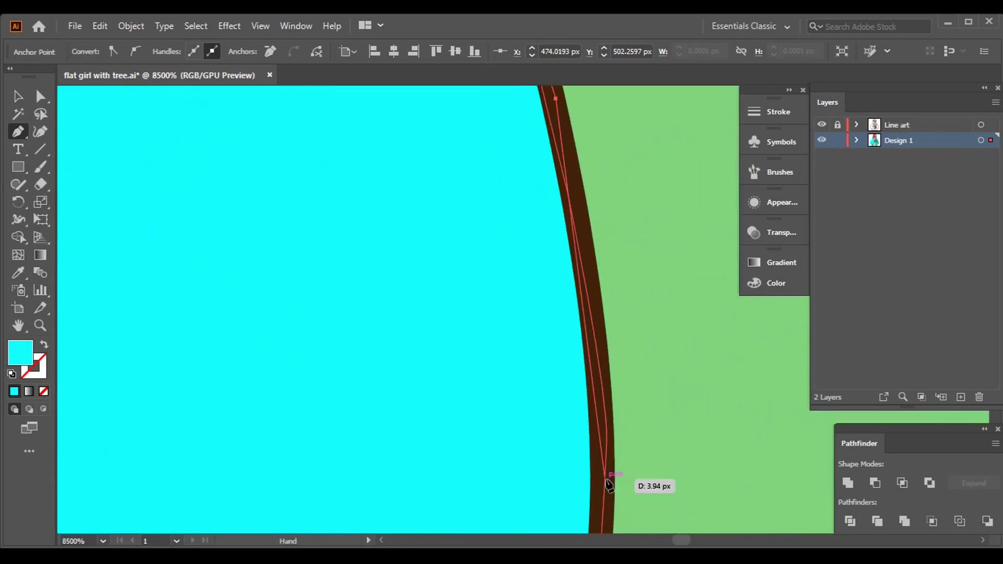
{"action": "left_click_drag", "start_coordinate": [598, 172], "coordinate": [582, 273]}
{"action": "left_click", "coordinate": [364, 399]}
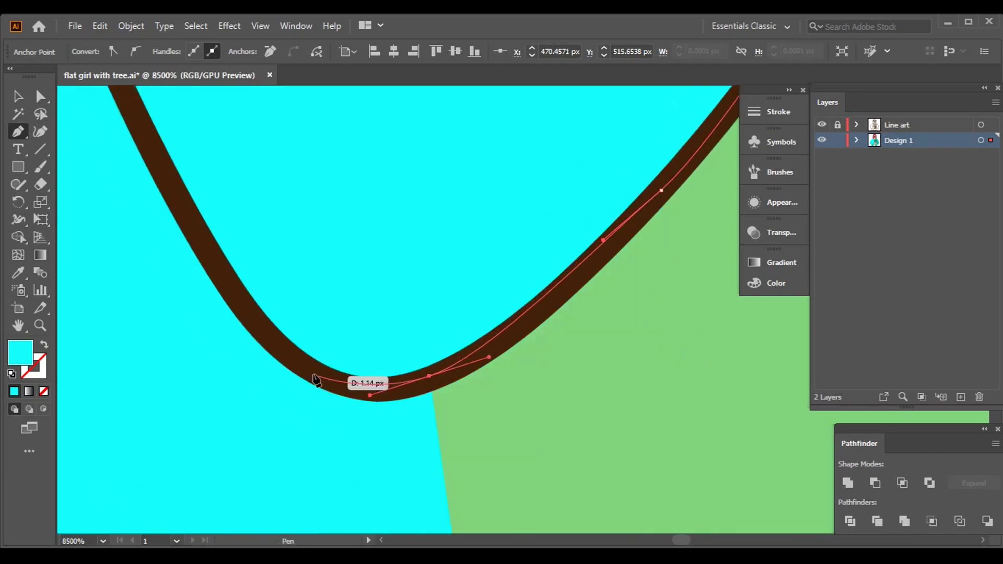
Trace the highlight out of the notch, over the leaf's second lobe and down the lobe's outer side.
{"action": "scroll", "coordinate": [163, 146], "scroll_direction": "down", "scroll_amount": 5}
{"action": "scroll", "coordinate": [514, 415], "scroll_direction": "up", "scroll_amount": 2}
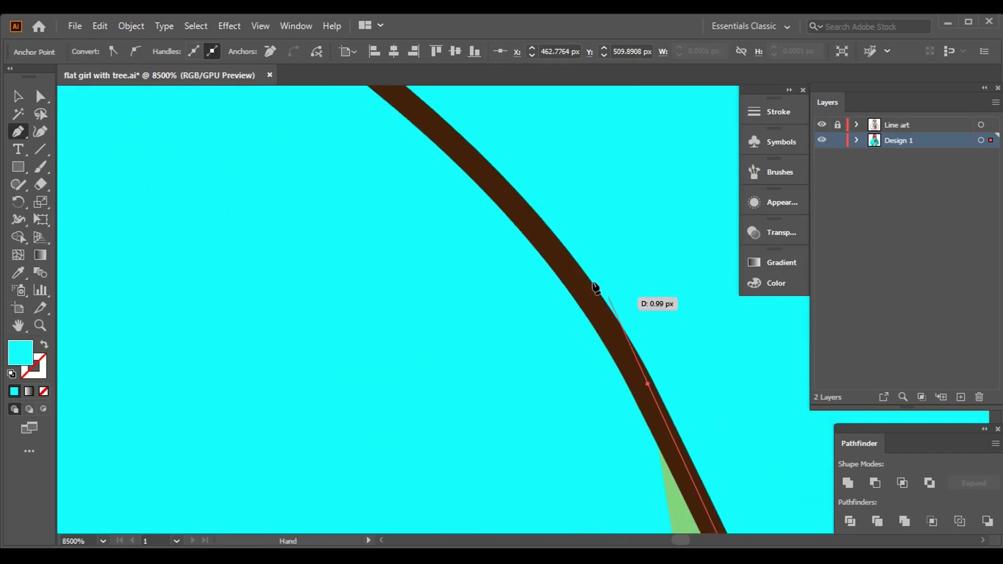
{"action": "scroll", "coordinate": [389, 152], "scroll_direction": "down", "scroll_amount": 5}
{"action": "scroll", "coordinate": [394, 251], "scroll_direction": "up", "scroll_amount": 4}
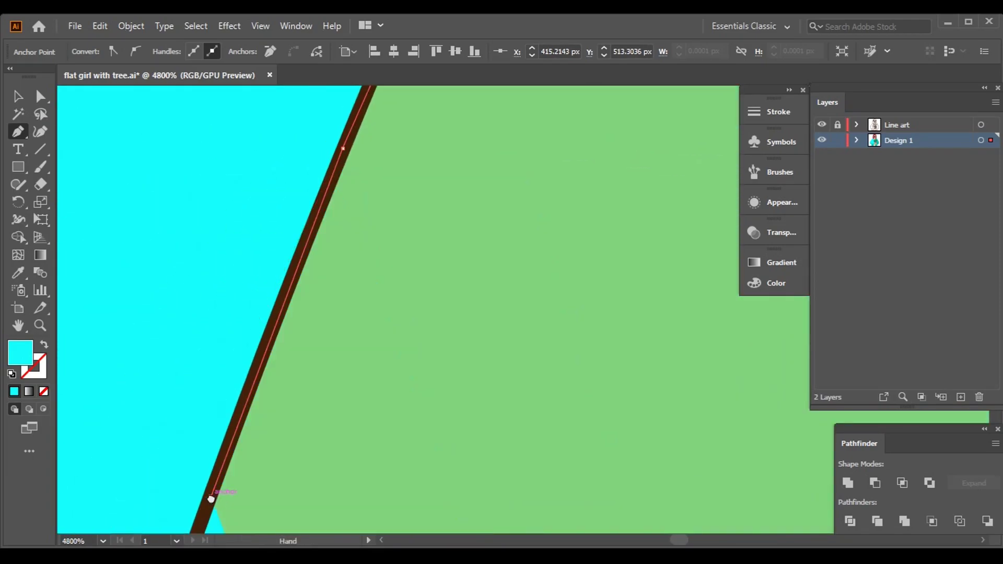
Trace the highlight around the bottom of the left leaf's second lobe and through the notch beneath it.
{"action": "scroll", "coordinate": [323, 426], "scroll_direction": "down", "scroll_amount": 3}
{"action": "left_click_drag", "start_coordinate": [367, 388], "coordinate": [419, 418]}
{"action": "scroll", "coordinate": [626, 443], "scroll_direction": "right", "scroll_amount": 5}
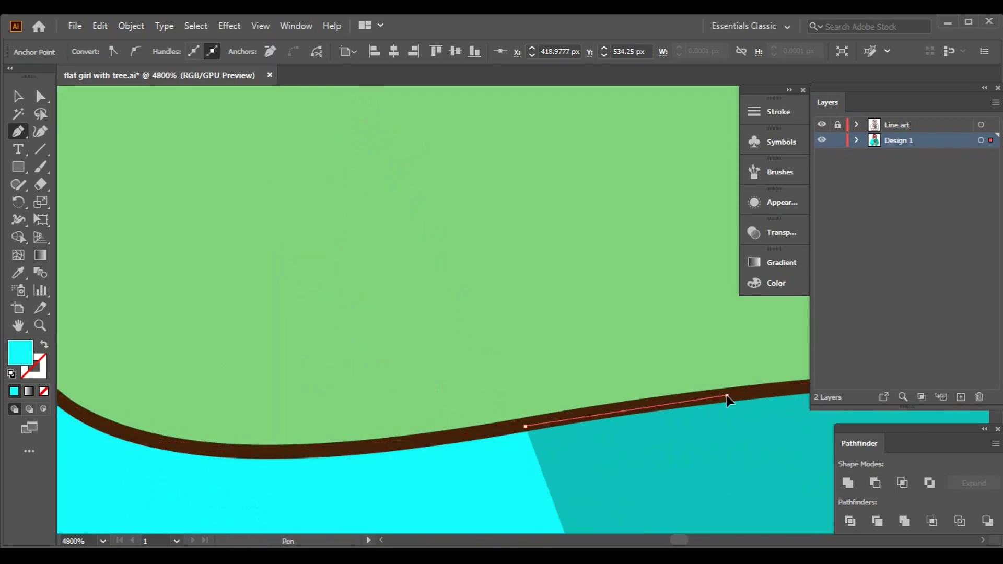
{"action": "left_click", "coordinate": [712, 358]}
{"action": "scroll", "coordinate": [712, 359], "scroll_direction": "down", "scroll_amount": 3}
{"action": "left_click_drag", "start_coordinate": [539, 367], "coordinate": [593, 406]}
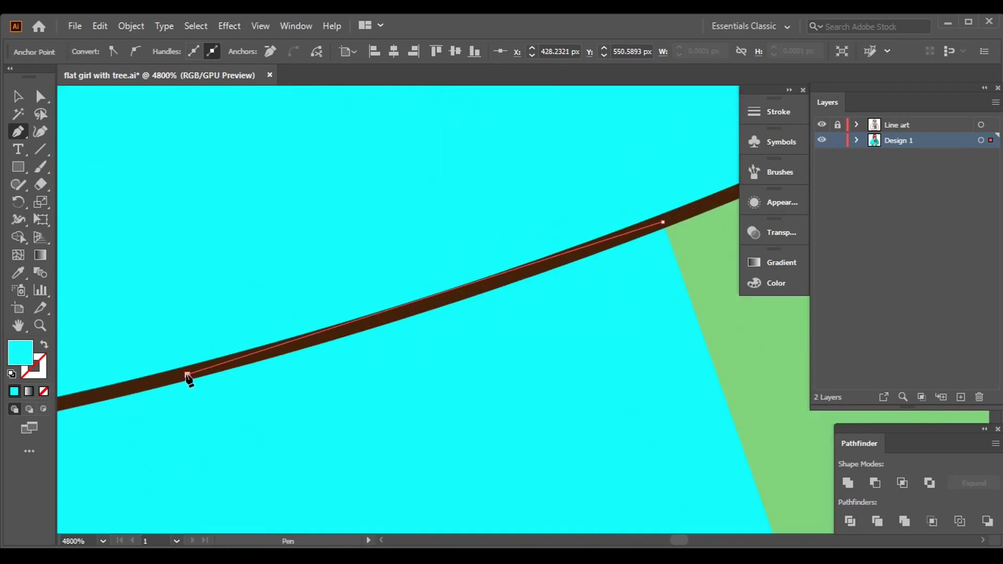
Trace the highlight down the outer edge of the left leaf's lowest lobe to its lower tip.
{"action": "scroll", "coordinate": [448, 398], "scroll_direction": "down", "scroll_amount": 3}
{"action": "scroll", "coordinate": [544, 313], "scroll_direction": "down", "scroll_amount": 2}
{"action": "scroll", "coordinate": [566, 230], "scroll_direction": "down", "scroll_amount": 3}
{"action": "scroll", "coordinate": [562, 356], "scroll_direction": "up", "scroll_amount": 2}
{"action": "scroll", "coordinate": [563, 356], "scroll_direction": "down", "scroll_amount": 3}
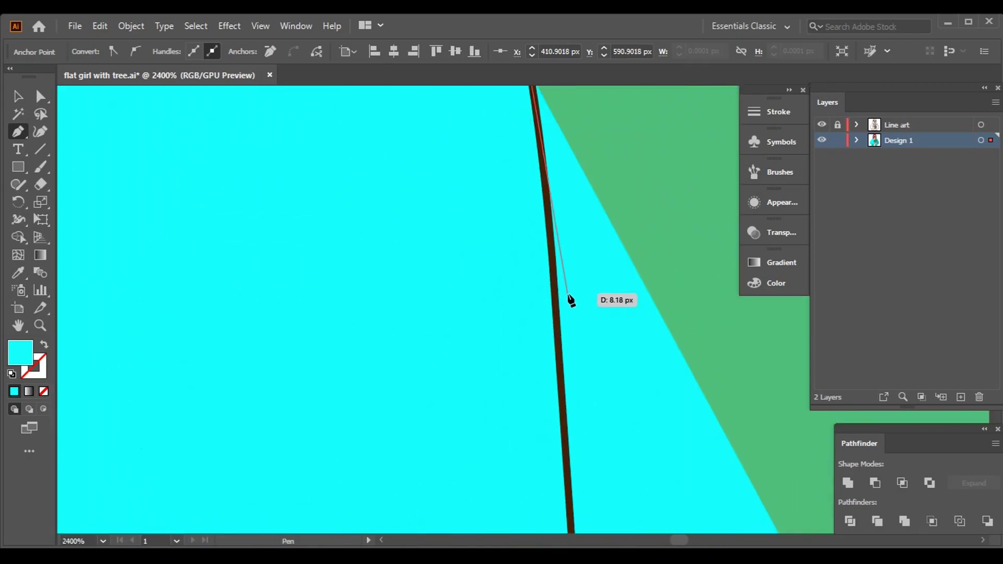
{"action": "scroll", "coordinate": [569, 298], "scroll_direction": "down", "scroll_amount": 2}
{"action": "scroll", "coordinate": [578, 381], "scroll_direction": "up", "scroll_amount": 1}
{"action": "scroll", "coordinate": [519, 385], "scroll_direction": "down", "scroll_amount": 3}
{"action": "scroll", "coordinate": [537, 305], "scroll_direction": "down", "scroll_amount": 3}
Trace the highlight around the left leaf's lower tip and along its bottom edge to the cardigan's front opening.
{"action": "scroll", "coordinate": [284, 289], "scroll_direction": "right", "scroll_amount": 5}
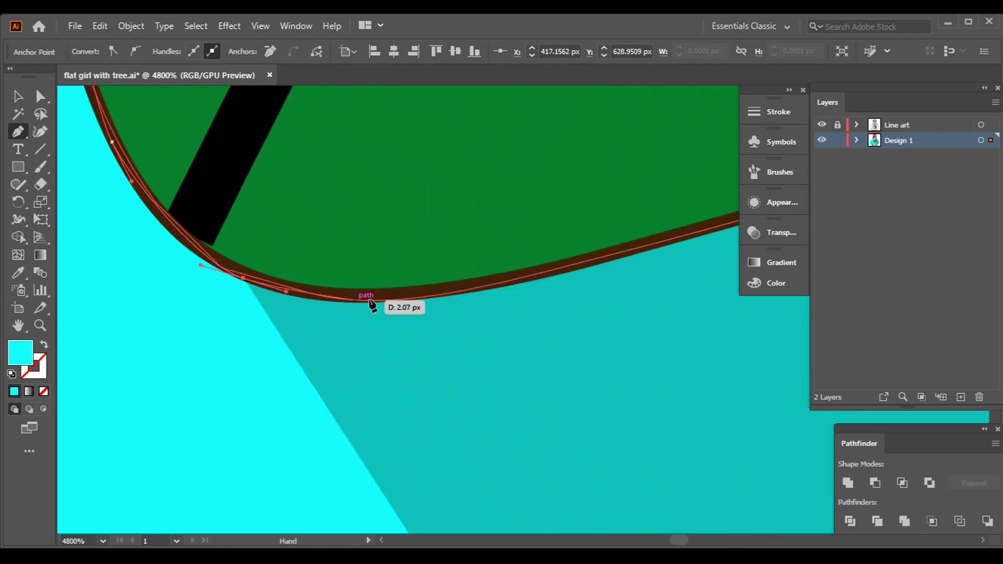
{"action": "scroll", "coordinate": [448, 285], "scroll_direction": "right", "scroll_amount": 3}
{"action": "left_click", "coordinate": [130, 361]}
{"action": "scroll", "coordinate": [415, 215], "scroll_direction": "down", "scroll_amount": 3}
{"action": "scroll", "coordinate": [616, 230], "scroll_direction": "down", "scroll_amount": 3}
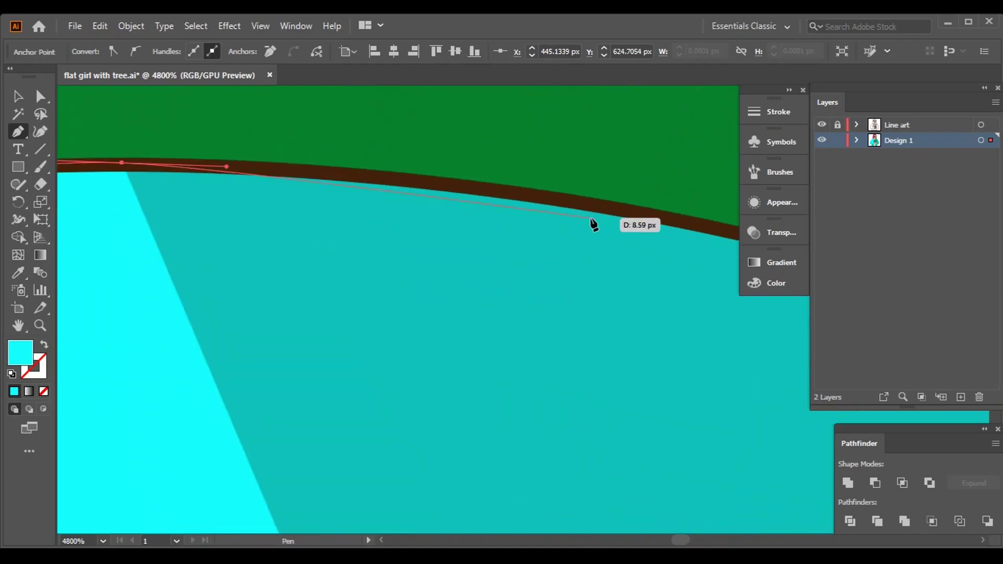
{"action": "scroll", "coordinate": [180, 129], "scroll_direction": "down", "scroll_amount": 3}
{"action": "scroll", "coordinate": [381, 226], "scroll_direction": "up", "scroll_amount": 2}
{"action": "scroll", "coordinate": [429, 291], "scroll_direction": "down", "scroll_amount": 8}
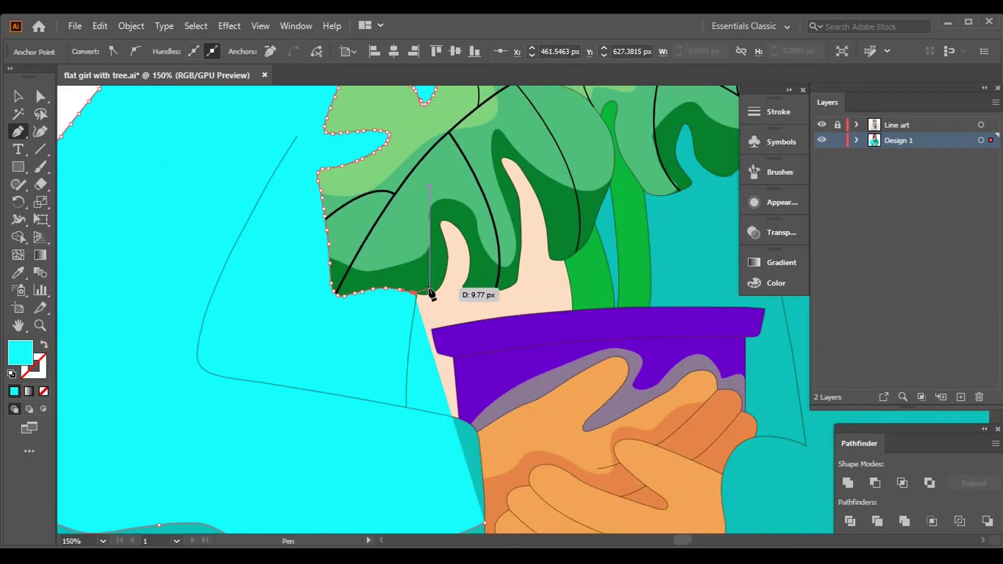
Trace the highlight down the cardigan's front opening to where it meets the upper line of the left forearm.
{"action": "scroll", "coordinate": [413, 330], "scroll_direction": "up", "scroll_amount": 6}
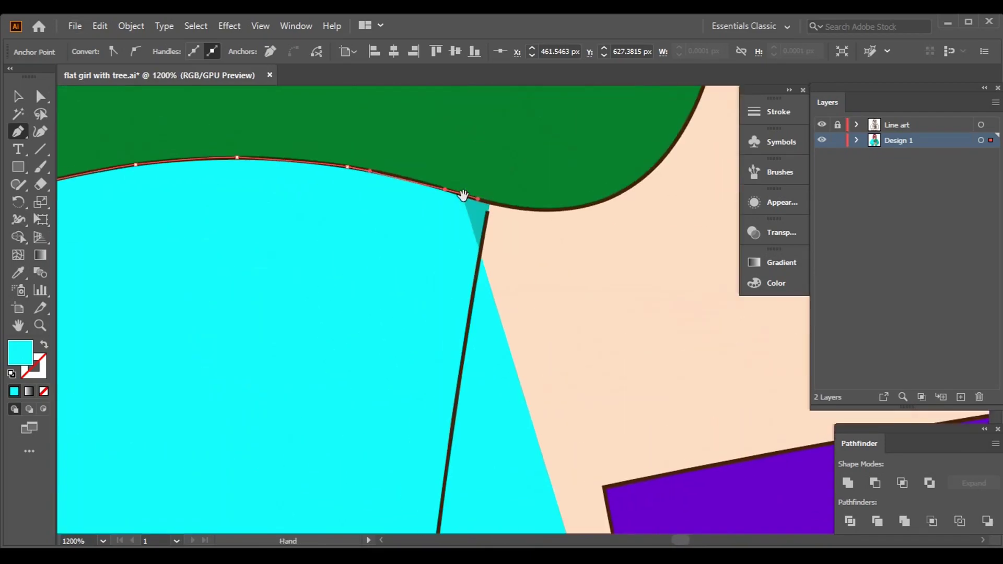
{"action": "scroll", "coordinate": [459, 197], "scroll_direction": "down", "scroll_amount": 5}
{"action": "scroll", "coordinate": [609, 399], "scroll_direction": "down", "scroll_amount": 3}
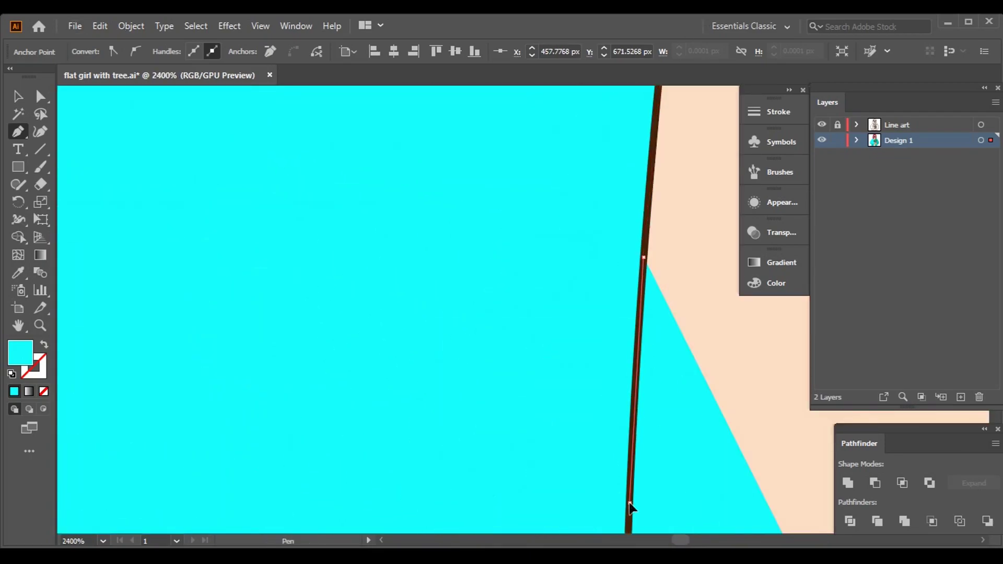
{"action": "scroll", "coordinate": [606, 439], "scroll_direction": "up", "scroll_amount": 4}
{"action": "scroll", "coordinate": [604, 477], "scroll_direction": "down", "scroll_amount": 8}
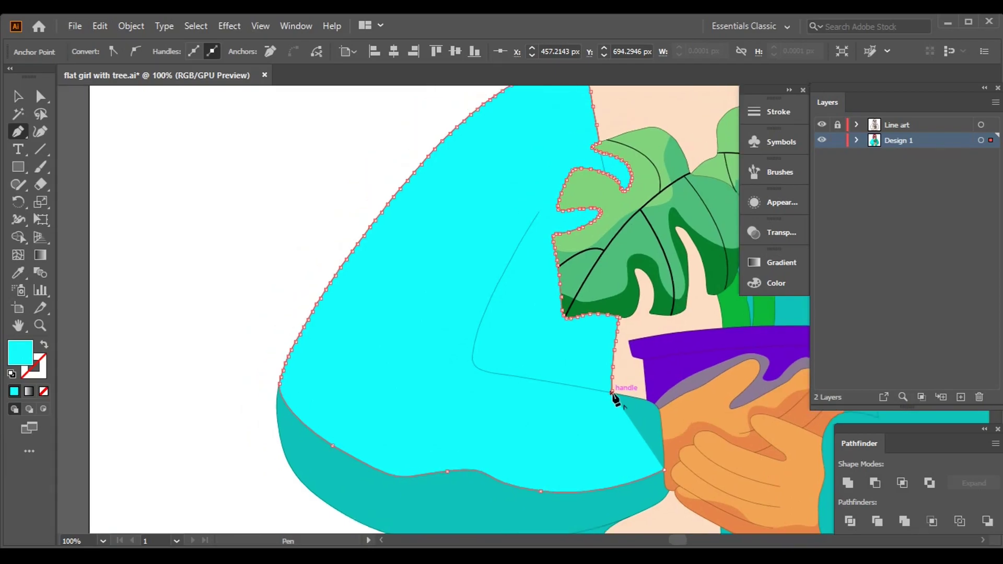
Draw a curved, pointed gap in the highlight around the left elbow's fold line, returning to the forearm's upper line.
{"action": "scroll", "coordinate": [615, 399], "scroll_direction": "up", "scroll_amount": 8}
{"action": "scroll", "coordinate": [610, 361], "scroll_direction": "down", "scroll_amount": 7}
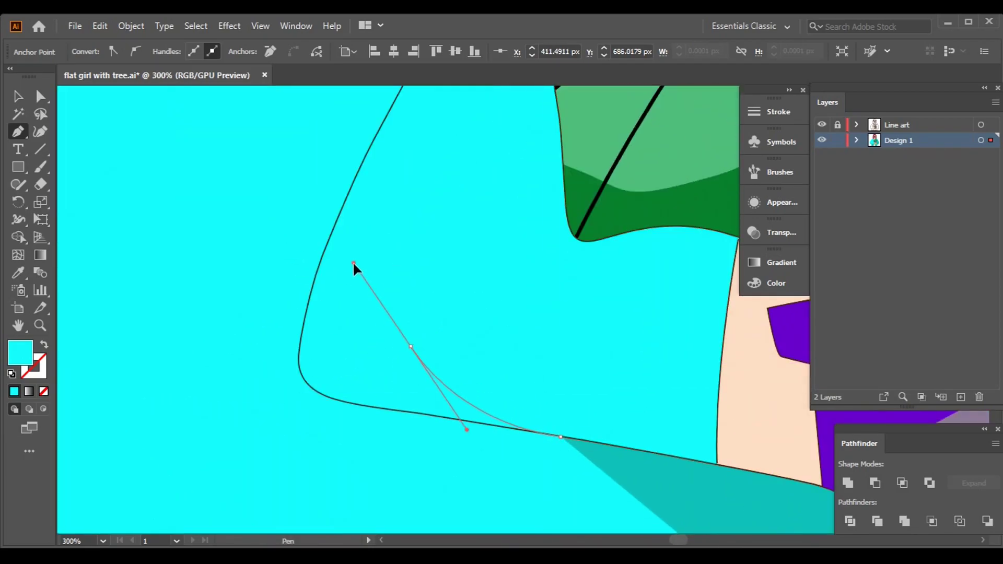
{"action": "scroll", "coordinate": [415, 343], "scroll_direction": "up", "scroll_amount": 5}
{"action": "scroll", "coordinate": [445, 234], "scroll_direction": "down", "scroll_amount": 2}
{"action": "left_click_drag", "start_coordinate": [445, 234], "coordinate": [441, 226]}
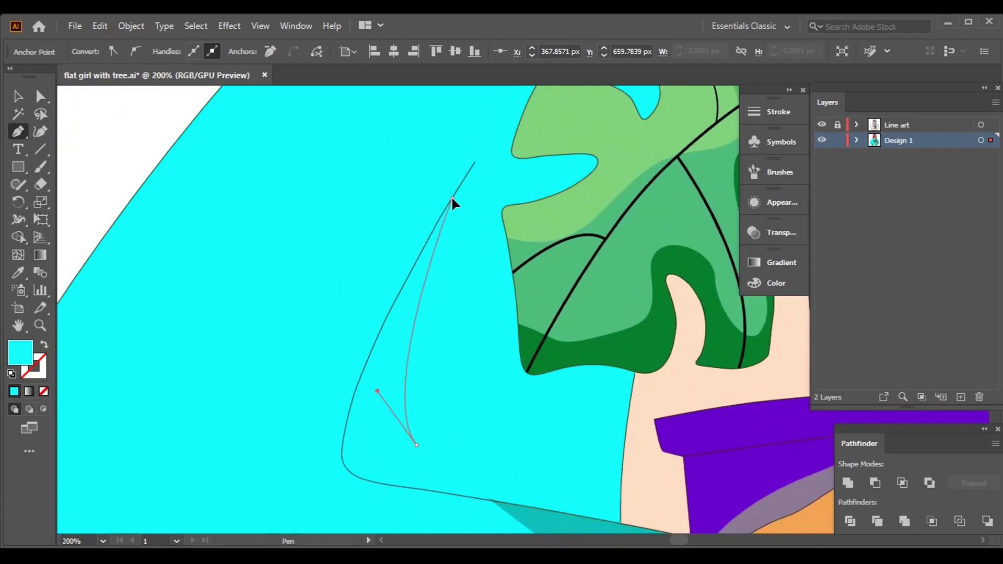
{"action": "left_click_drag", "start_coordinate": [329, 370], "coordinate": [354, 325]}
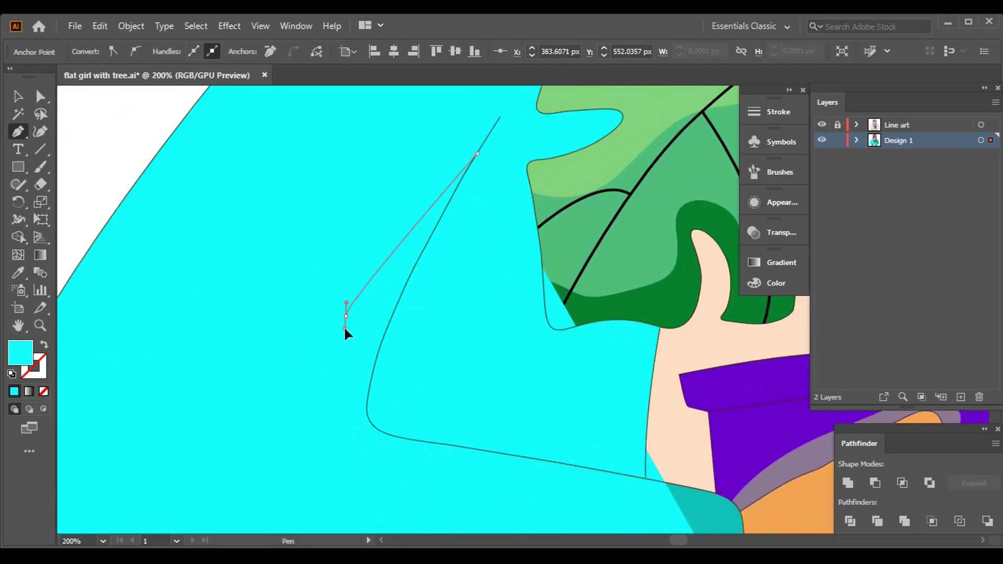
{"action": "scroll", "coordinate": [387, 418], "scroll_direction": "up", "scroll_amount": 5}
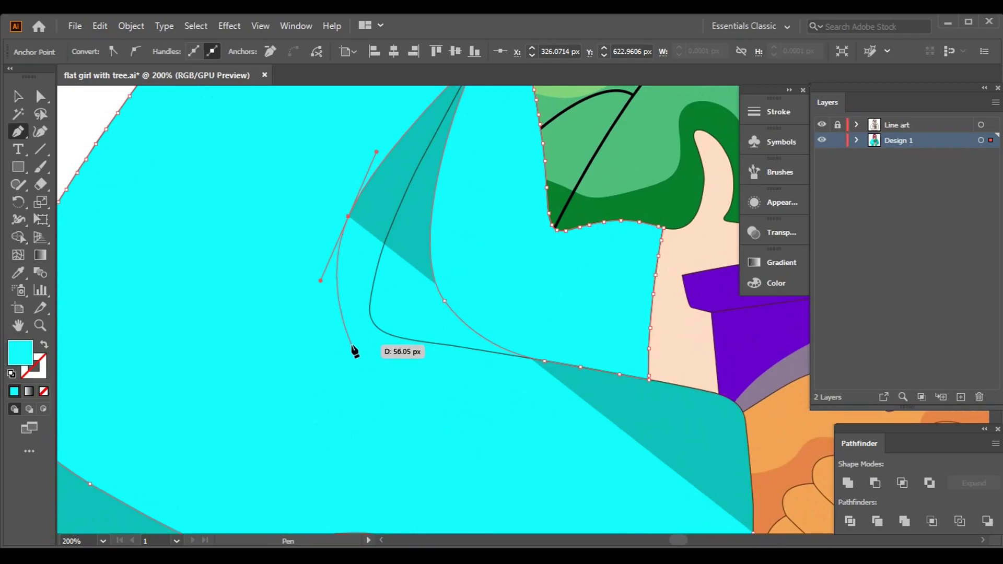
{"action": "scroll", "coordinate": [475, 331], "scroll_direction": "up", "scroll_amount": 4}
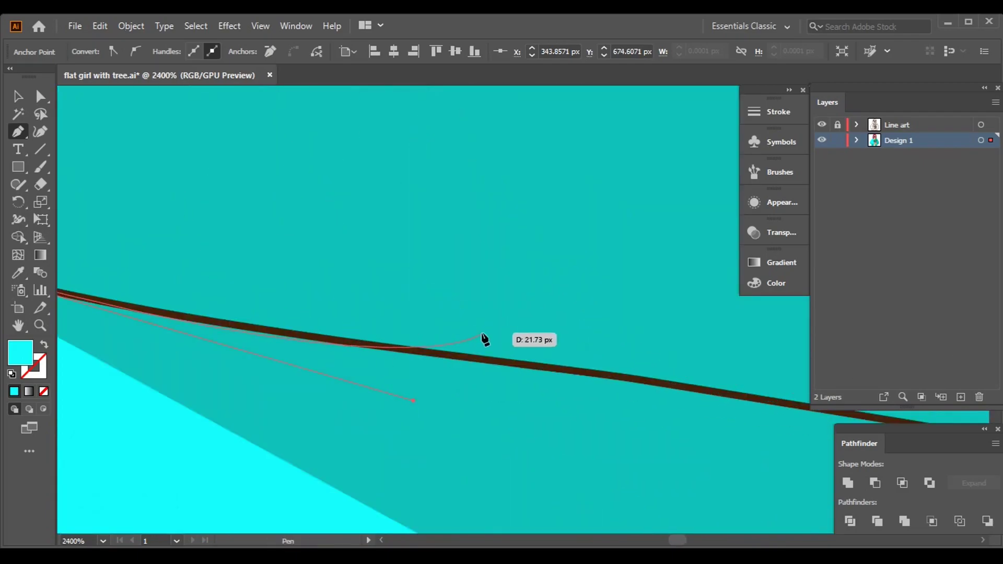
{"action": "left_click", "coordinate": [488, 315]}
Trace the highlight along the left forearm's upper outline towards the wrist.
{"action": "scroll", "coordinate": [523, 340], "scroll_direction": "down", "scroll_amount": 5}
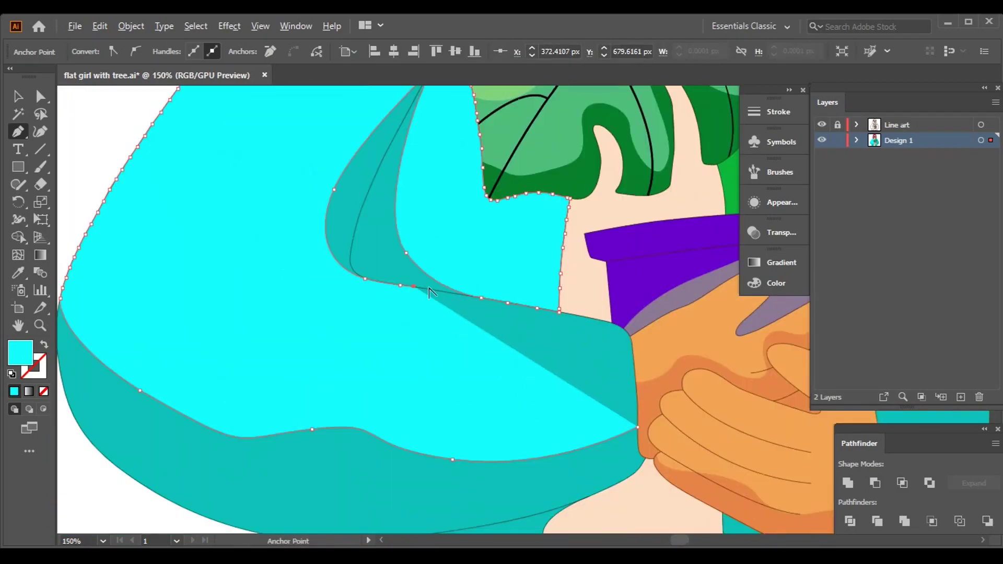
{"action": "scroll", "coordinate": [659, 341], "scroll_direction": "up", "scroll_amount": 4}
{"action": "left_click", "coordinate": [659, 341]}
{"action": "scroll", "coordinate": [643, 355], "scroll_direction": "up", "scroll_amount": 4}
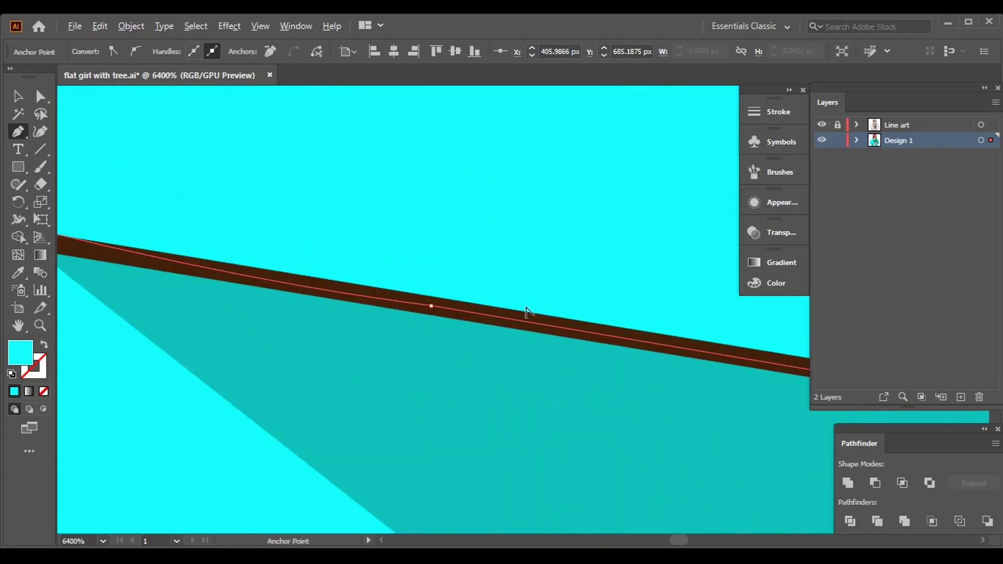
{"action": "scroll", "coordinate": [635, 324], "scroll_direction": "down", "scroll_amount": 2}
{"action": "left_click", "coordinate": [689, 286]}
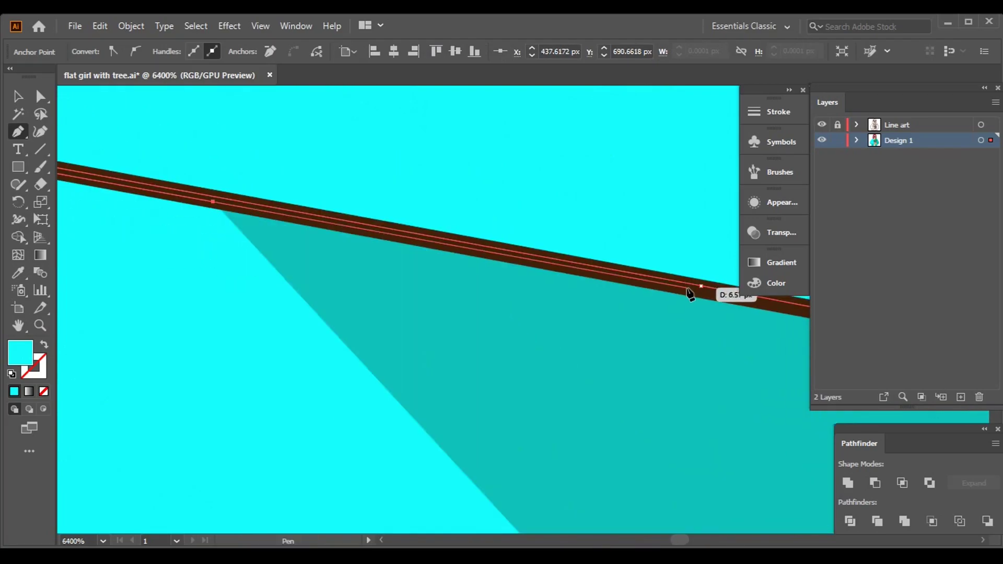
{"action": "scroll", "coordinate": [418, 231], "scroll_direction": "down", "scroll_amount": 4}
{"action": "scroll", "coordinate": [424, 234], "scroll_direction": "up", "scroll_amount": 2}
Trace the highlight around the left cuff and down beside the hand, closing the shape at its starting point.
{"action": "scroll", "coordinate": [522, 363], "scroll_direction": "up", "scroll_amount": 4}
{"action": "left_click_drag", "start_coordinate": [701, 369], "coordinate": [616, 314]}
{"action": "left_click", "coordinate": [212, 209]}
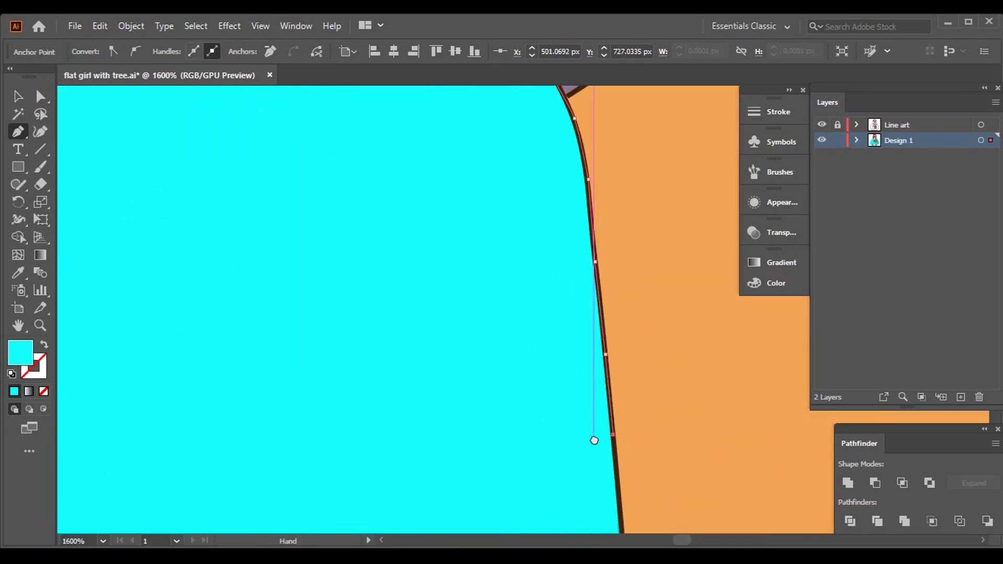
{"action": "scroll", "coordinate": [594, 438], "scroll_direction": "up", "scroll_amount": 3}
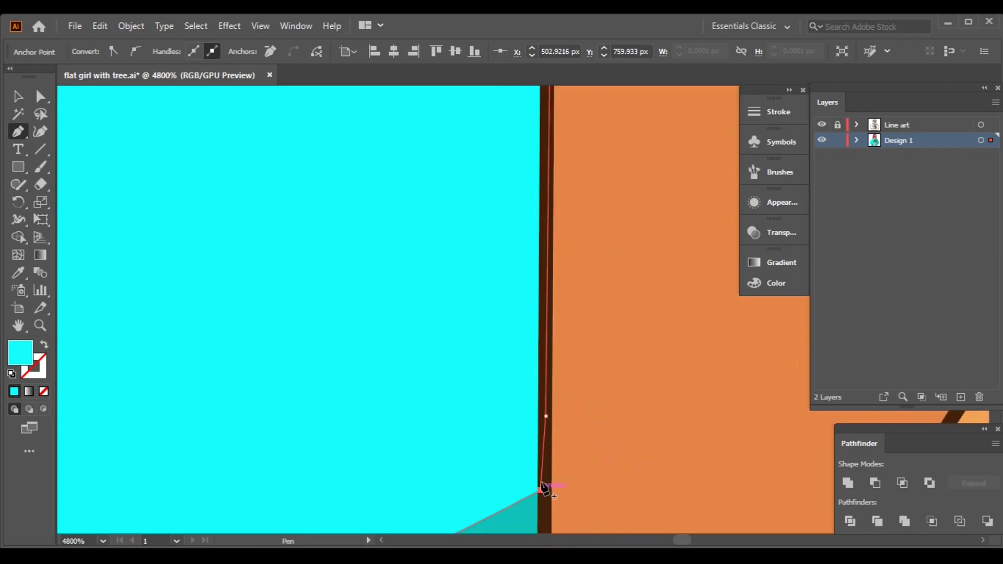
{"action": "left_click", "coordinate": [542, 492]}
Recolour the left sleeve's highlight pale aqua by adjusting its RGB fill values.
{"action": "scroll", "coordinate": [542, 492], "scroll_direction": "down", "scroll_amount": 10}
{"action": "key", "text": "v"}
{"action": "left_click", "coordinate": [562, 229]}
{"action": "scroll", "coordinate": [592, 213], "scroll_direction": "up", "scroll_amount": 2}
{"action": "left_click", "coordinate": [209, 261]}
{"action": "left_click", "coordinate": [776, 282]}
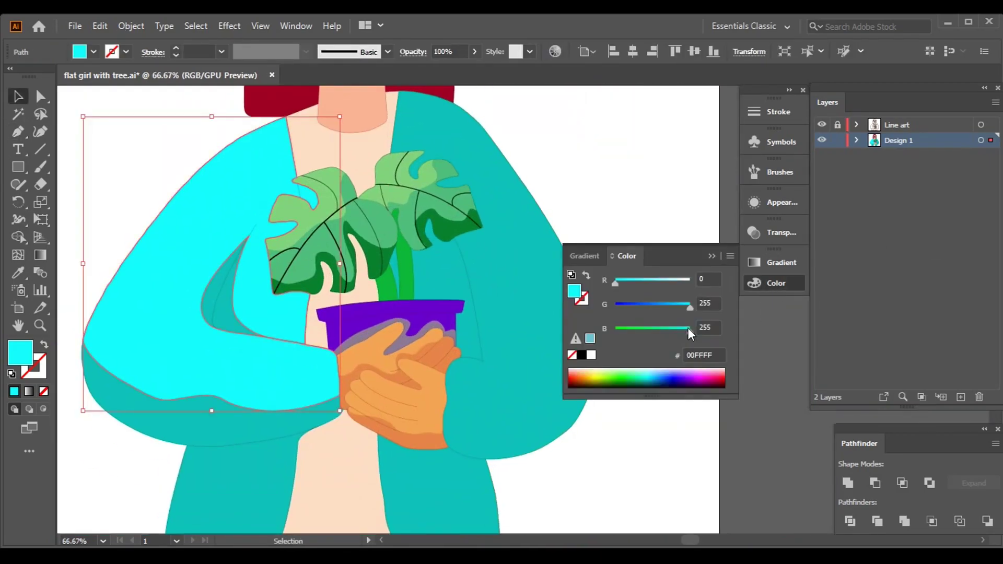
{"action": "left_click_drag", "start_coordinate": [682, 307], "coordinate": [683, 307]}
{"action": "left_click_drag", "start_coordinate": [615, 281], "coordinate": [668, 280]}
{"action": "left_click_drag", "start_coordinate": [684, 330], "coordinate": [667, 331]}
{"action": "mouse_move", "coordinate": [670, 281]}
{"action": "left_mouse_down"}
{"action": "mouse_move", "coordinate": [643, 282]}
{"action": "mouse_move", "coordinate": [680, 305]}
{"action": "mouse_move", "coordinate": [663, 283]}
{"action": "left_mouse_up"}
{"action": "left_click", "coordinate": [674, 198]}
Begin a pale aqua highlight on the cardigan between the plant stem and the fold line, following the stem's right edge.
{"action": "scroll", "coordinate": [656, 248], "scroll_direction": "down", "scroll_amount": 2}
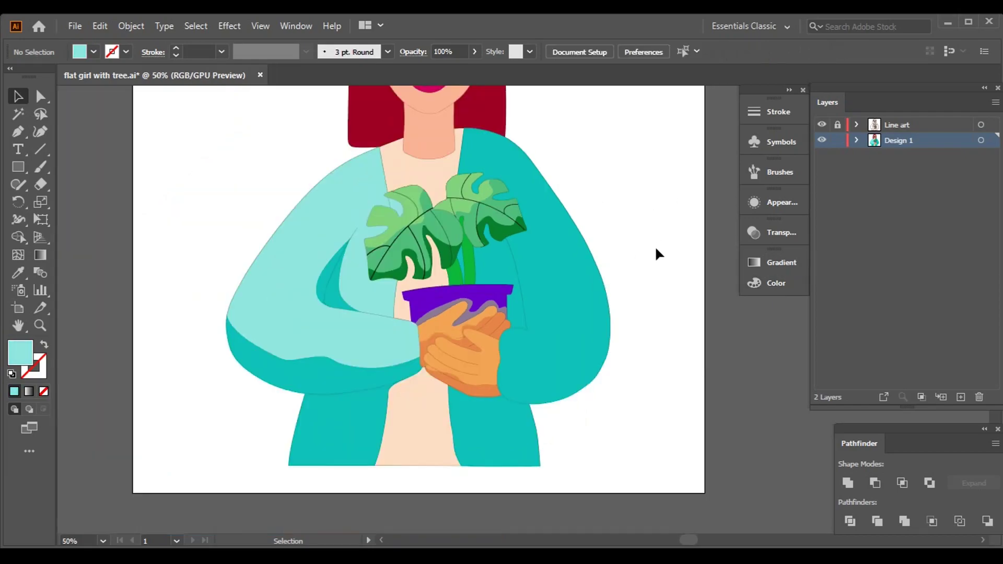
{"action": "key", "text": "p"}
{"action": "scroll", "coordinate": [496, 319], "scroll_direction": "up", "scroll_amount": 4}
{"action": "scroll", "coordinate": [424, 390], "scroll_direction": "up", "scroll_amount": 3}
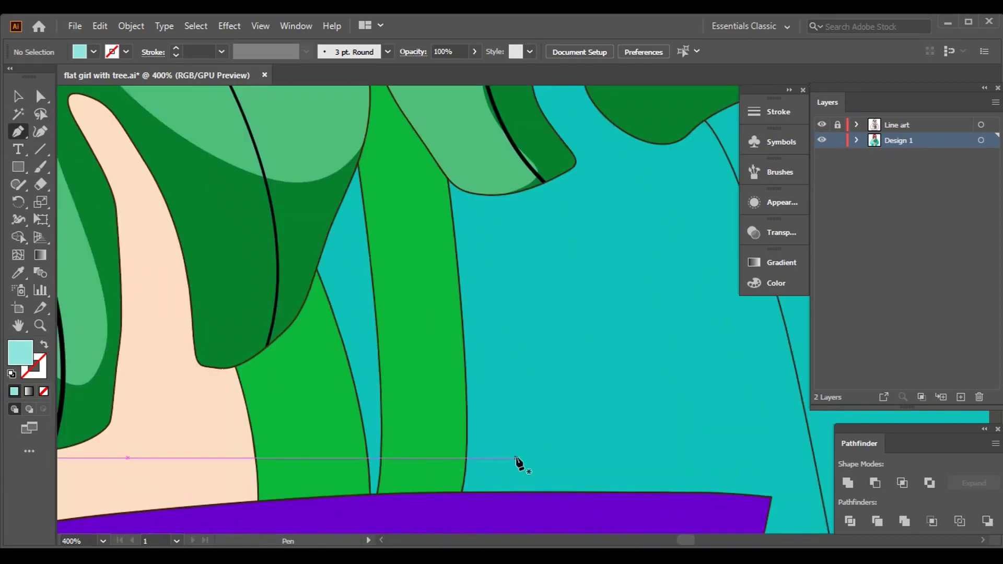
{"action": "scroll", "coordinate": [515, 460], "scroll_direction": "up", "scroll_amount": 8}
{"action": "left_click", "coordinate": [448, 202], "text": "ctrl"}
{"action": "left_click_drag", "start_coordinate": [521, 141], "coordinate": [529, 289]}
{"action": "scroll", "coordinate": [526, 214], "scroll_direction": "down", "scroll_amount": 1}
{"action": "scroll", "coordinate": [521, 139], "scroll_direction": "down", "scroll_amount": 4}
Shape the small highlight's upper edge with a rounded dip and a narrow peak below the right leaf.
{"action": "left_click_drag", "start_coordinate": [521, 139], "coordinate": [619, 381]}
{"action": "scroll", "coordinate": [531, 208], "scroll_direction": "down", "scroll_amount": 1}
{"action": "scroll", "coordinate": [526, 310], "scroll_direction": "down", "scroll_amount": 1}
{"action": "scroll", "coordinate": [619, 381], "scroll_direction": "up", "scroll_amount": 2}
{"action": "left_click_drag", "start_coordinate": [625, 337], "coordinate": [634, 306]}
{"action": "left_click_drag", "start_coordinate": [572, 209], "coordinate": [575, 345]}
{"action": "scroll", "coordinate": [582, 253], "scroll_direction": "right", "scroll_amount": 3}
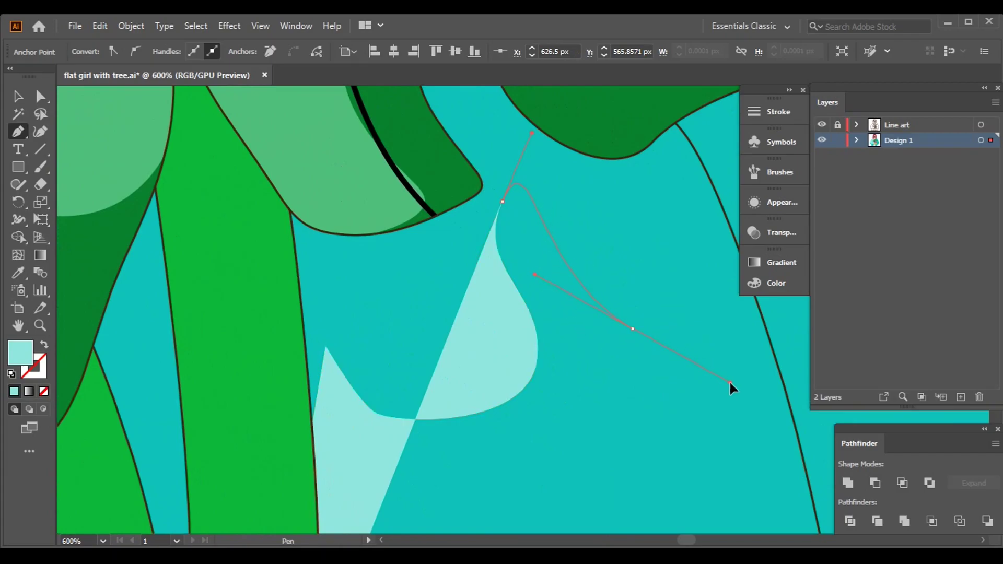
Curve the small highlight down to the pot and close it along the pot's rim at the stem.
{"action": "left_click_drag", "start_coordinate": [730, 386], "coordinate": [672, 381]}
{"action": "scroll", "coordinate": [672, 381], "scroll_direction": "down", "scroll_amount": 3}
{"action": "scroll", "coordinate": [661, 268], "scroll_direction": "up", "scroll_amount": 2}
{"action": "left_click_drag", "start_coordinate": [620, 321], "coordinate": [623, 328]}
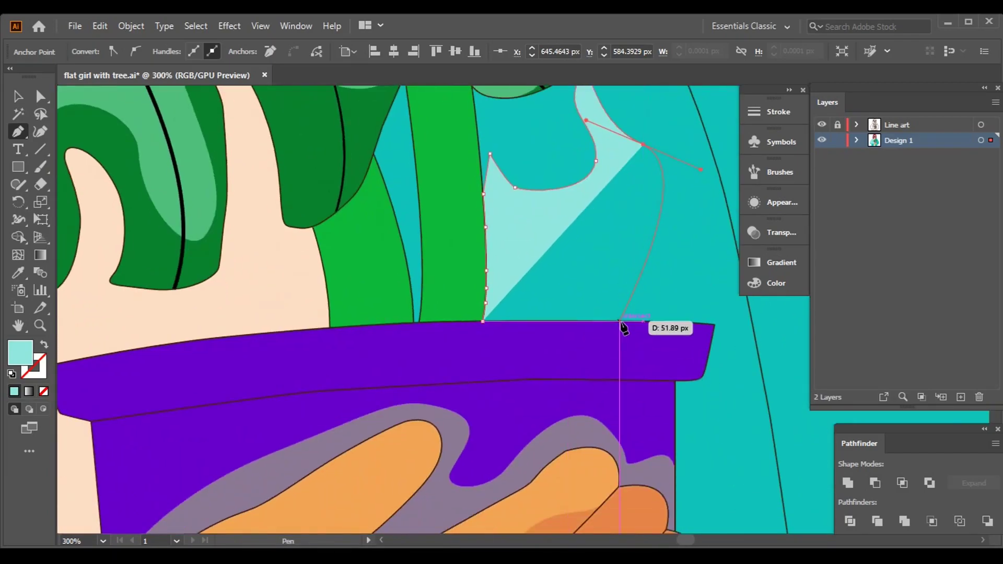
{"action": "scroll", "coordinate": [538, 340], "scroll_direction": "up", "scroll_amount": 4}
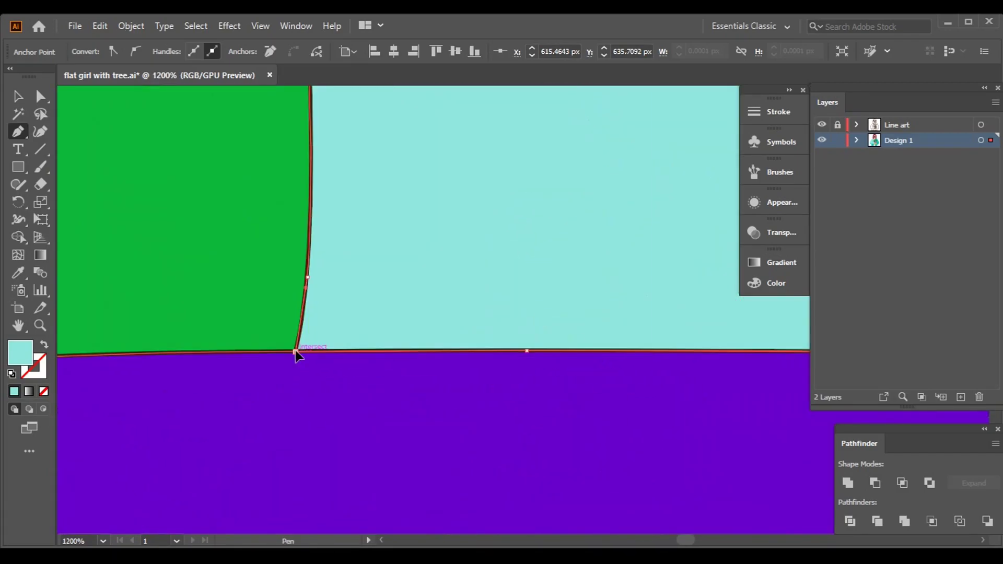
{"action": "left_click", "coordinate": [296, 353]}
{"action": "scroll", "coordinate": [622, 300], "scroll_direction": "down", "scroll_amount": 8}
{"action": "key", "text": "v"}
{"action": "left_click", "coordinate": [637, 194]}
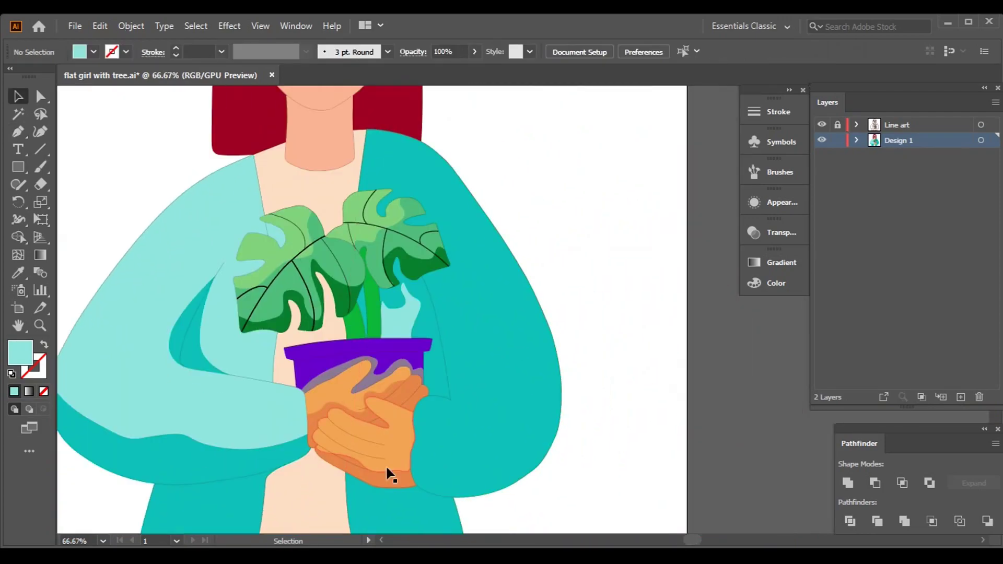
Start a pale aqua highlight on the right sleeve, rounding the tip where the fold line meets the forearm.
{"action": "scroll", "coordinate": [425, 414], "scroll_direction": "up", "scroll_amount": 12}
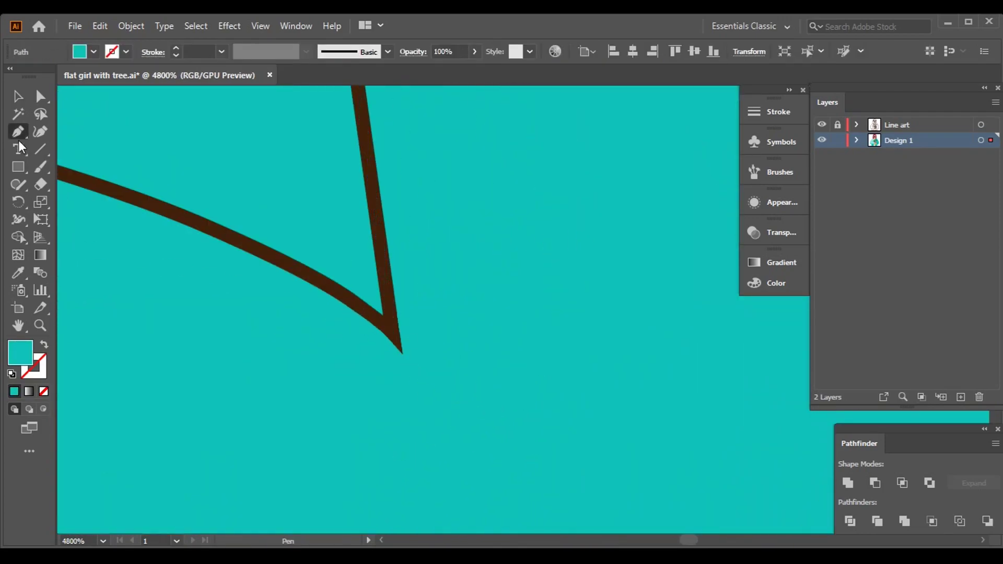
{"action": "left_click", "coordinate": [18, 132]}
{"action": "scroll", "coordinate": [366, 251], "scroll_direction": "down", "scroll_amount": 13}
{"action": "scroll", "coordinate": [439, 300], "scroll_direction": "up", "scroll_amount": 15}
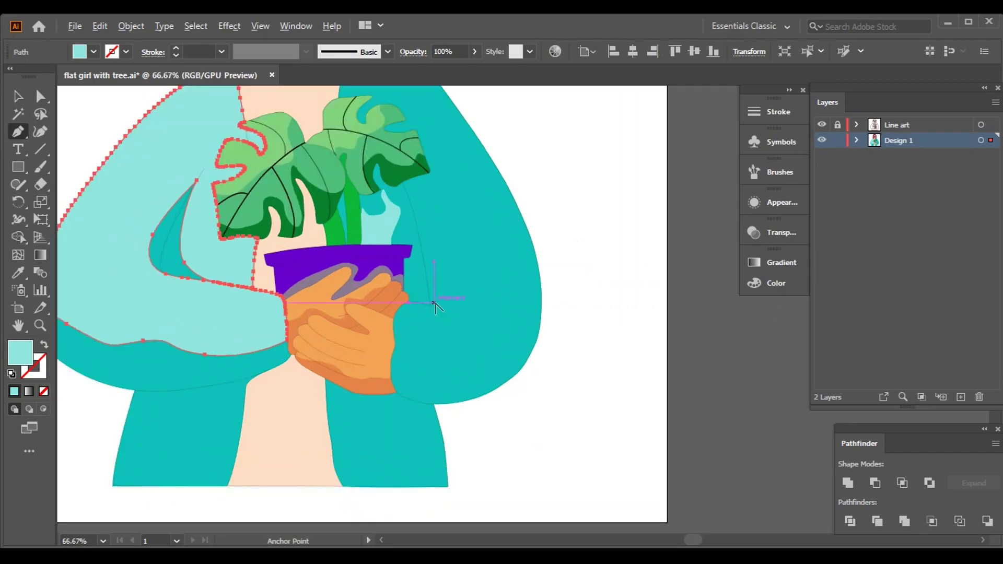
{"action": "left_click", "coordinate": [521, 484]}
{"action": "scroll", "coordinate": [602, 363], "scroll_direction": "down", "scroll_amount": 3}
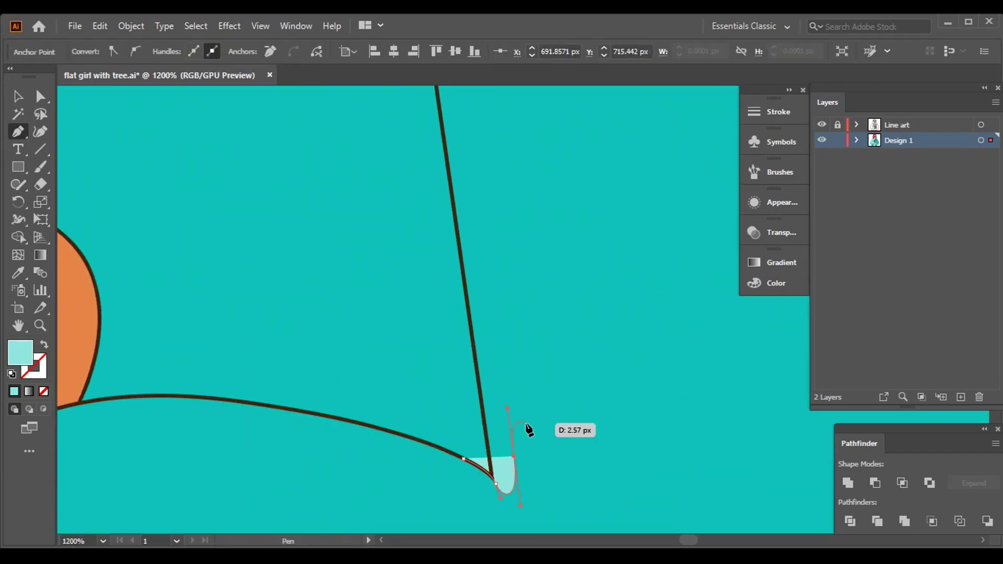
Draw the right sleeve highlight's inner edge up beside the fold line and across to the right leaf's outer edge.
{"action": "scroll", "coordinate": [575, 373], "scroll_direction": "down", "scroll_amount": 3}
{"action": "left_click_drag", "start_coordinate": [565, 293], "coordinate": [522, 115]}
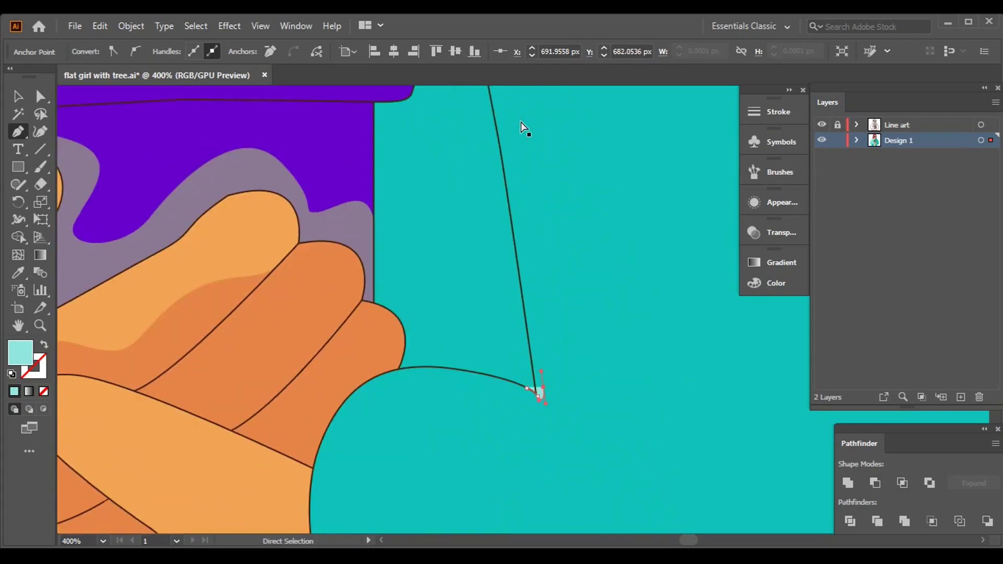
{"action": "scroll", "coordinate": [559, 271], "scroll_direction": "down", "scroll_amount": 4}
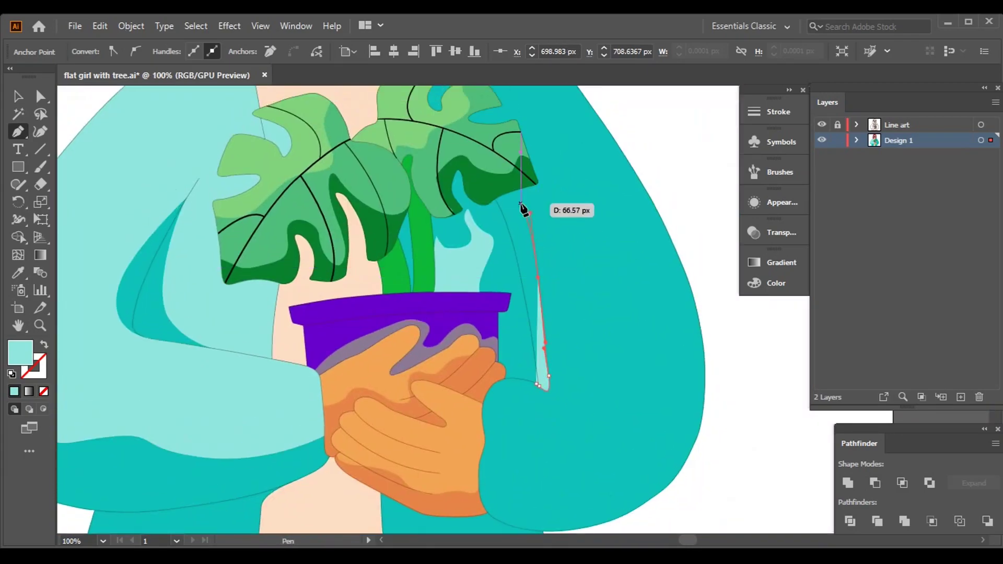
{"action": "scroll", "coordinate": [553, 208], "scroll_direction": "up", "scroll_amount": 2}
{"action": "scroll", "coordinate": [587, 262], "scroll_direction": "down", "scroll_amount": 2}
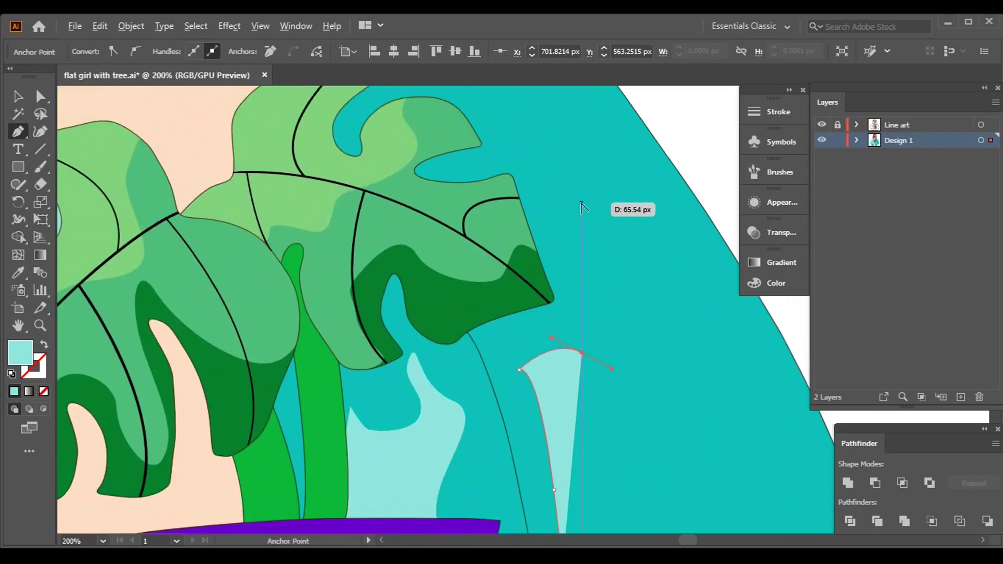
{"action": "scroll", "coordinate": [555, 266], "scroll_direction": "up", "scroll_amount": 7}
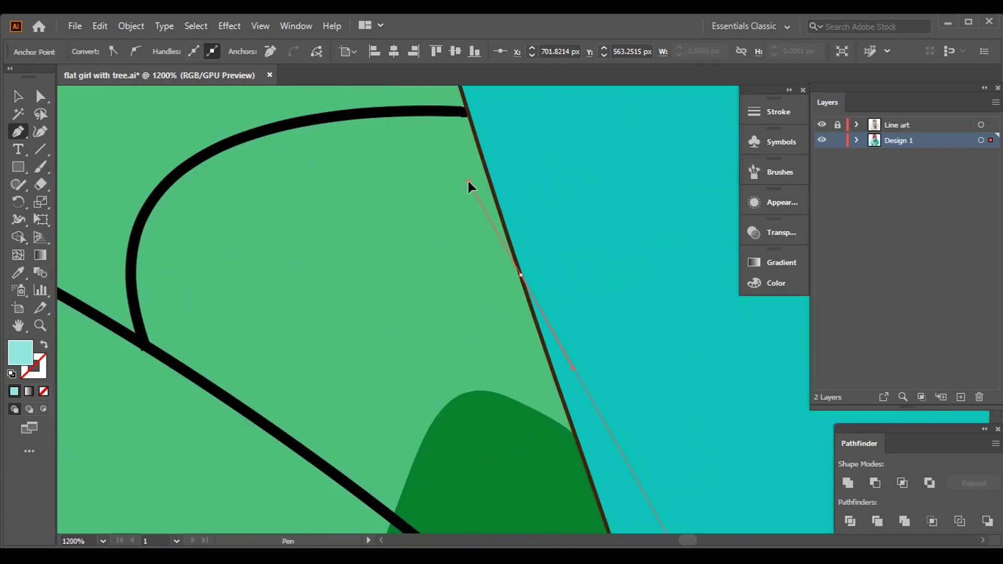
Continue the right sleeve highlight along the right leaf's outer tip and the edge of its first cutout.
{"action": "scroll", "coordinate": [474, 108], "scroll_direction": "up", "scroll_amount": 3}
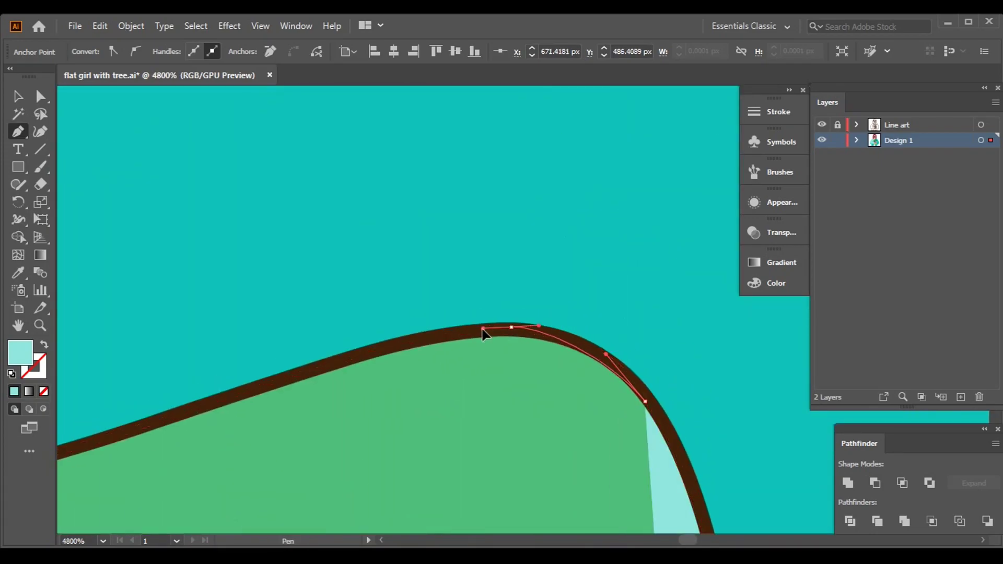
{"action": "scroll", "coordinate": [488, 330], "scroll_direction": "up", "scroll_amount": 3}
{"action": "left_click_drag", "start_coordinate": [287, 464], "coordinate": [201, 374]}
{"action": "scroll", "coordinate": [328, 196], "scroll_direction": "up", "scroll_amount": 3}
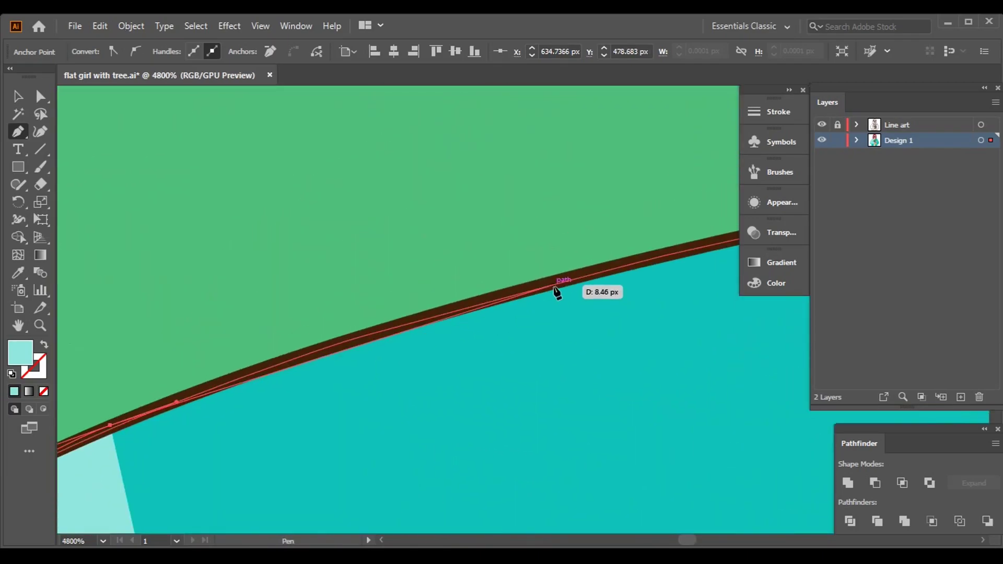
{"action": "scroll", "coordinate": [307, 391], "scroll_direction": "up", "scroll_amount": 5}
{"action": "scroll", "coordinate": [303, 197], "scroll_direction": "up", "scroll_amount": 5}
{"action": "mouse_move", "coordinate": [428, 316]}
{"action": "left_mouse_down"}
{"action": "mouse_move", "coordinate": [391, 291]}
{"action": "mouse_move", "coordinate": [310, 341]}
{"action": "left_mouse_up"}
Trace the sleeve highlight around the rounded end of the right leaf's cutouts, keeping to the leaf outline.
{"action": "scroll", "coordinate": [303, 282], "scroll_direction": "up", "scroll_amount": 10}
{"action": "scroll", "coordinate": [311, 345], "scroll_direction": "down", "scroll_amount": 5}
{"action": "scroll", "coordinate": [496, 340], "scroll_direction": "up", "scroll_amount": 8}
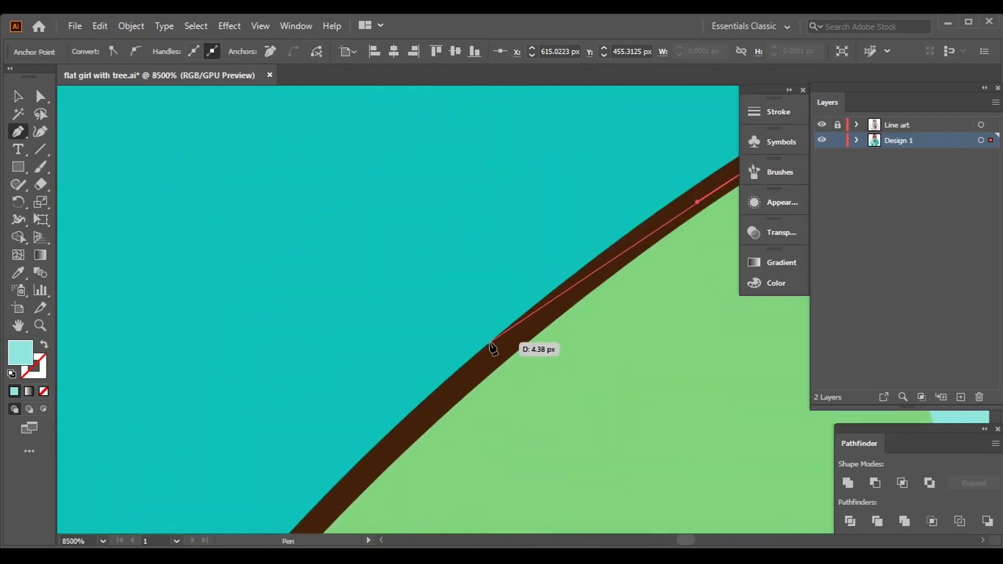
{"action": "scroll", "coordinate": [398, 397], "scroll_direction": "down", "scroll_amount": 5}
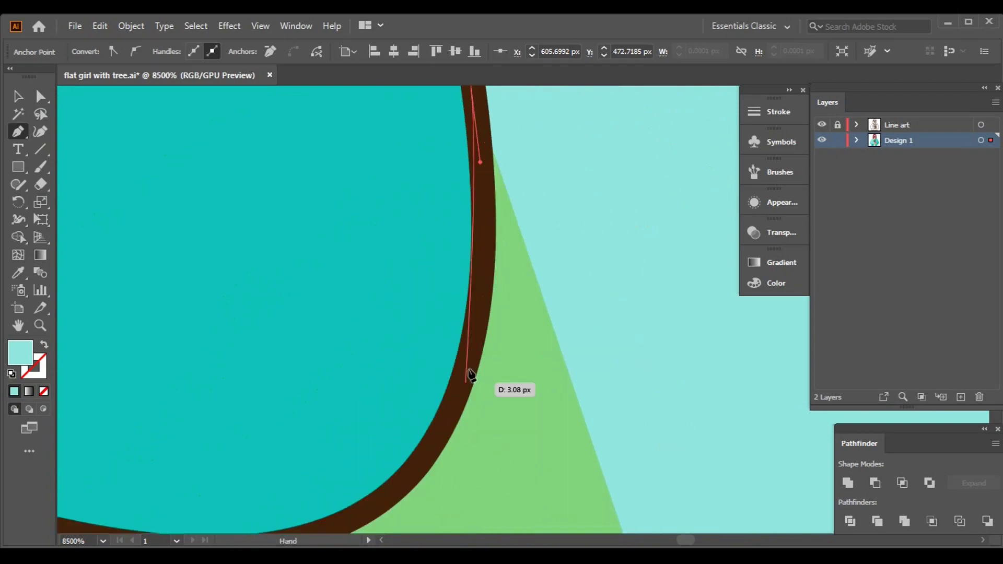
{"action": "left_click_drag", "start_coordinate": [427, 301], "coordinate": [355, 319]}
{"action": "scroll", "coordinate": [354, 320], "scroll_direction": "down", "scroll_amount": 2}
{"action": "scroll", "coordinate": [341, 338], "scroll_direction": "up", "scroll_amount": 8}
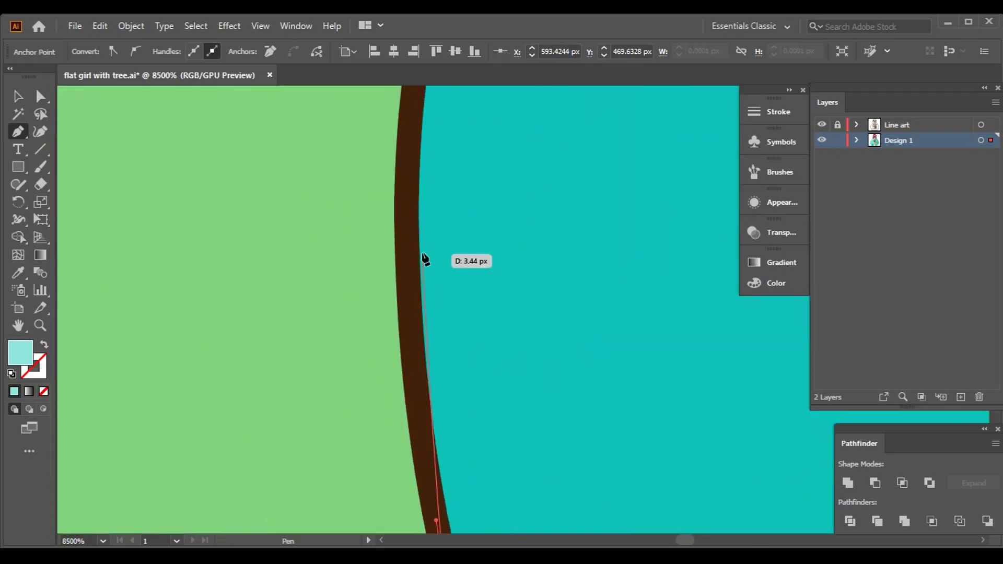
Follow the right leaf's upper lobe with the sleeve highlight, up and over the leaf's top edge.
{"action": "scroll", "coordinate": [450, 232], "scroll_direction": "right", "scroll_amount": 10}
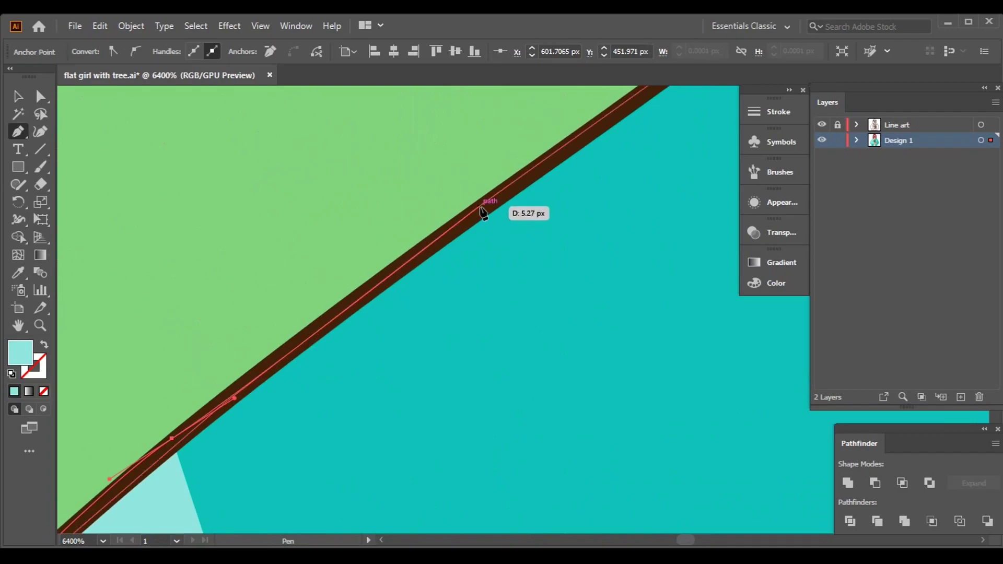
{"action": "scroll", "coordinate": [522, 271], "scroll_direction": "up", "scroll_amount": 3}
{"action": "scroll", "coordinate": [141, 179], "scroll_direction": "right", "scroll_amount": 8}
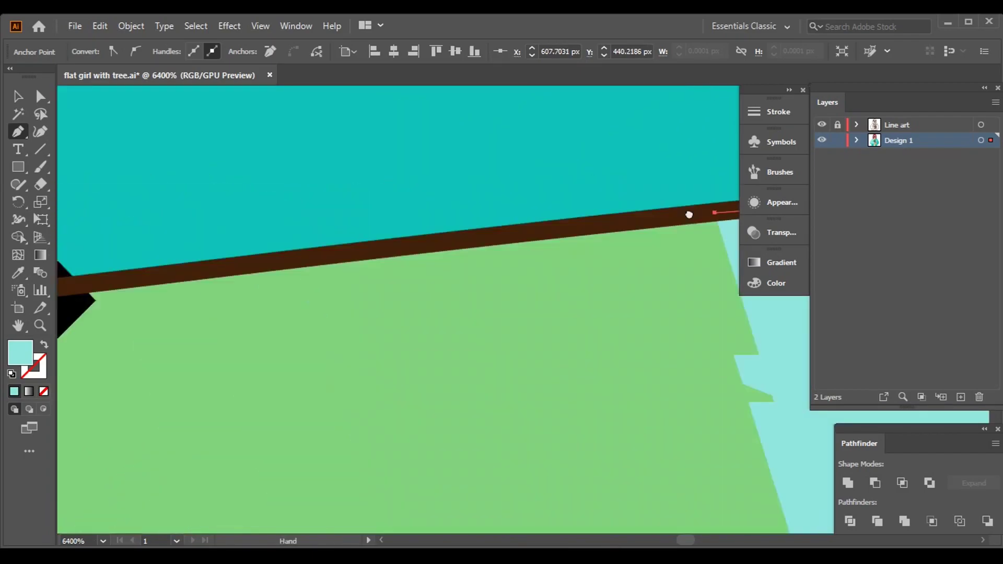
{"action": "scroll", "coordinate": [392, 329], "scroll_direction": "down", "scroll_amount": 3}
{"action": "scroll", "coordinate": [370, 372], "scroll_direction": "up", "scroll_amount": 3}
{"action": "scroll", "coordinate": [426, 247], "scroll_direction": "down", "scroll_amount": 3}
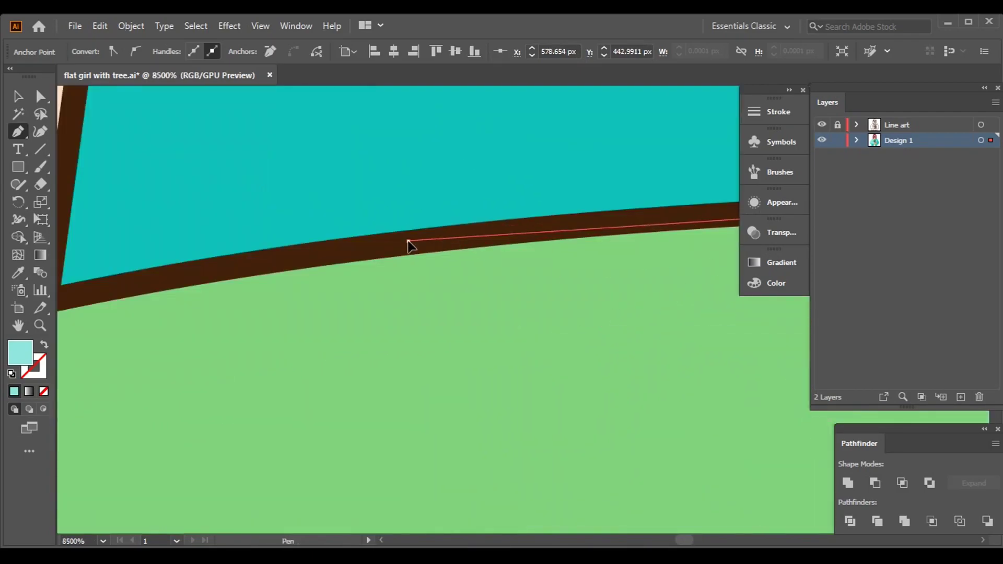
Run the sleeve highlight from the leaf's top up the cardigan's front opening to the shoulder beneath the hair.
{"action": "scroll", "coordinate": [512, 186], "scroll_direction": "left", "scroll_amount": 5}
{"action": "scroll", "coordinate": [544, 152], "scroll_direction": "up", "scroll_amount": 5}
{"action": "scroll", "coordinate": [544, 153], "scroll_direction": "down", "scroll_amount": 1}
{"action": "scroll", "coordinate": [589, 167], "scroll_direction": "left", "scroll_amount": 3}
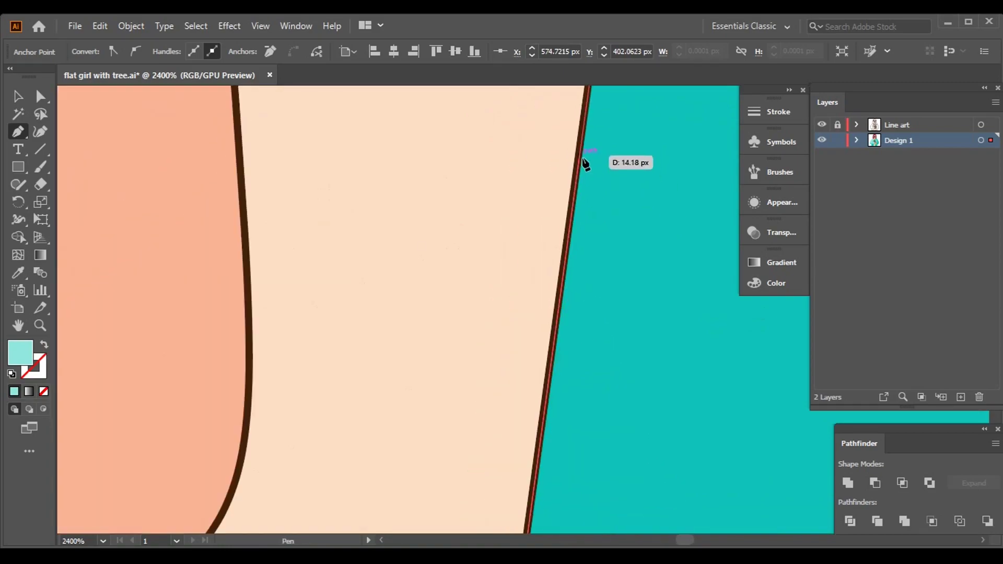
{"action": "scroll", "coordinate": [497, 354], "scroll_direction": "down", "scroll_amount": 3}
{"action": "scroll", "coordinate": [683, 275], "scroll_direction": "up", "scroll_amount": 3}
{"action": "scroll", "coordinate": [396, 159], "scroll_direction": "up", "scroll_amount": 2}
{"action": "scroll", "coordinate": [396, 160], "scroll_direction": "up", "scroll_amount": 3}
{"action": "scroll", "coordinate": [667, 280], "scroll_direction": "right", "scroll_amount": 3}
{"action": "scroll", "coordinate": [60, 218], "scroll_direction": "right", "scroll_amount": 2}
{"action": "scroll", "coordinate": [740, 377], "scroll_direction": "left", "scroll_amount": 2}
{"action": "scroll", "coordinate": [740, 377], "scroll_direction": "left", "scroll_amount": 5}
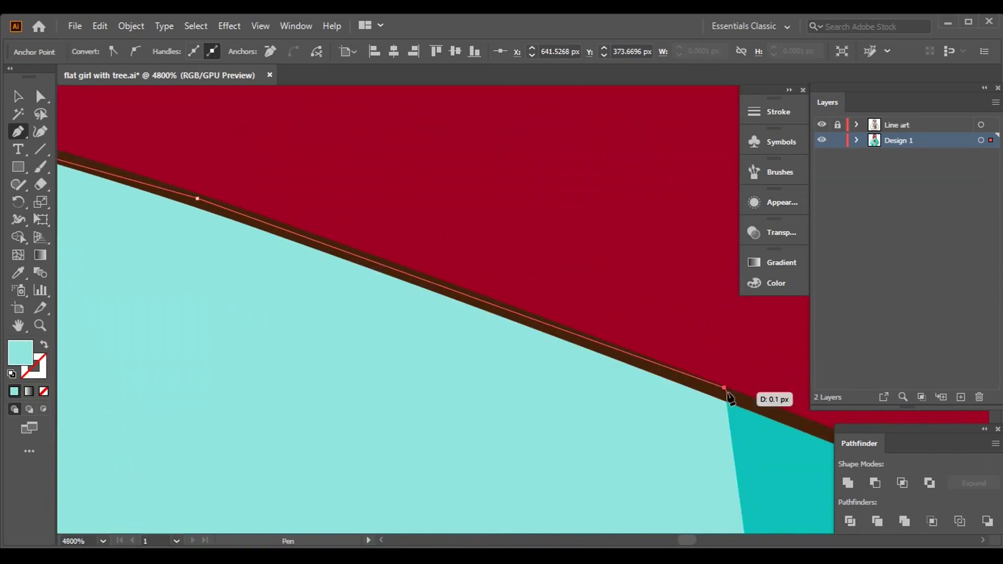
Trace the sleeve highlight along the shoulder line below the hair and onto the outer shoulder.
{"action": "scroll", "coordinate": [179, 195], "scroll_direction": "down", "scroll_amount": 5}
{"action": "left_click", "coordinate": [447, 370]}
{"action": "scroll", "coordinate": [665, 506], "scroll_direction": "down", "scroll_amount": 3}
{"action": "left_click", "coordinate": [613, 406]}
{"action": "scroll", "coordinate": [658, 449], "scroll_direction": "down", "scroll_amount": 5}
{"action": "scroll", "coordinate": [557, 441], "scroll_direction": "right", "scroll_amount": 5}
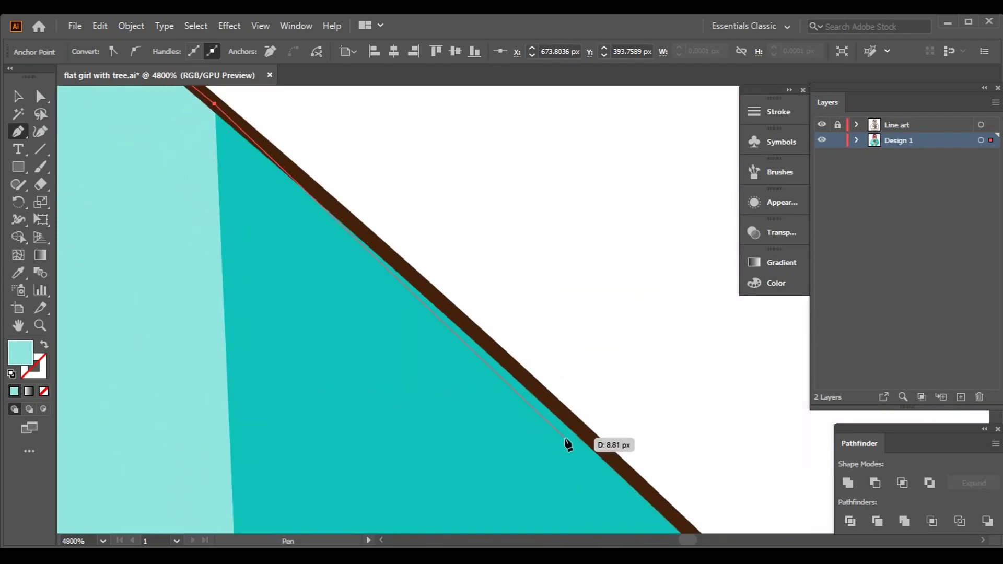
Follow the outer shoulder outline with the sleeve highlight down to the start of the upper arm.
{"action": "scroll", "coordinate": [347, 208], "scroll_direction": "left", "scroll_amount": 2}
{"action": "scroll", "coordinate": [479, 421], "scroll_direction": "up", "scroll_amount": 5}
{"action": "scroll", "coordinate": [479, 421], "scroll_direction": "left", "scroll_amount": 3}
{"action": "left_click", "coordinate": [479, 421]}
{"action": "scroll", "coordinate": [524, 466], "scroll_direction": "down", "scroll_amount": 5}
{"action": "scroll", "coordinate": [524, 465], "scroll_direction": "right", "scroll_amount": 3}
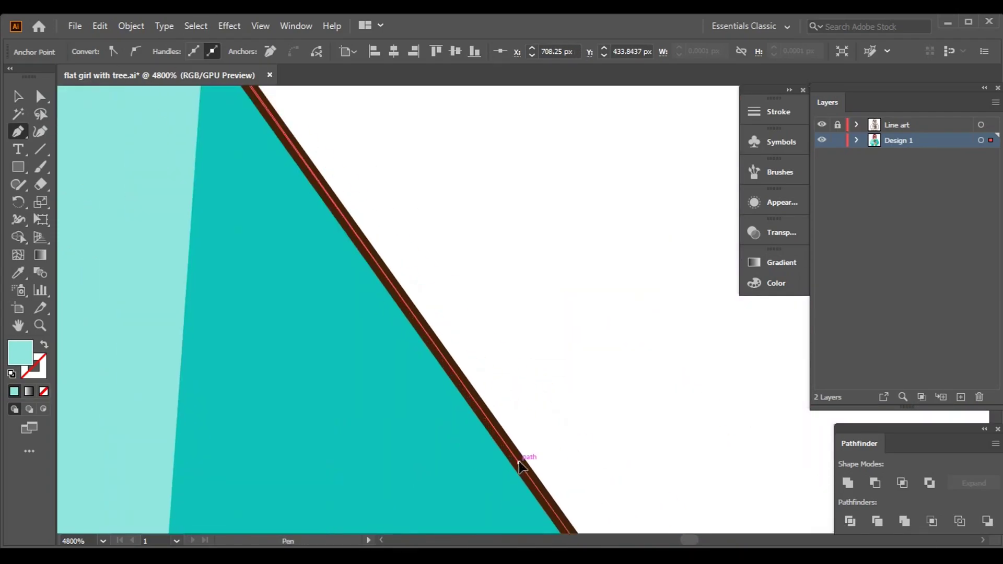
{"action": "scroll", "coordinate": [449, 494], "scroll_direction": "up", "scroll_amount": 2}
{"action": "left_click", "coordinate": [448, 494]}
Trace the sleeve highlight down the outline of the outer upper arm.
{"action": "key", "text": "ctrl+1"}
{"action": "scroll", "coordinate": [510, 150], "scroll_direction": "down", "scroll_amount": 3}
{"action": "scroll", "coordinate": [509, 150], "scroll_direction": "left", "scroll_amount": 3}
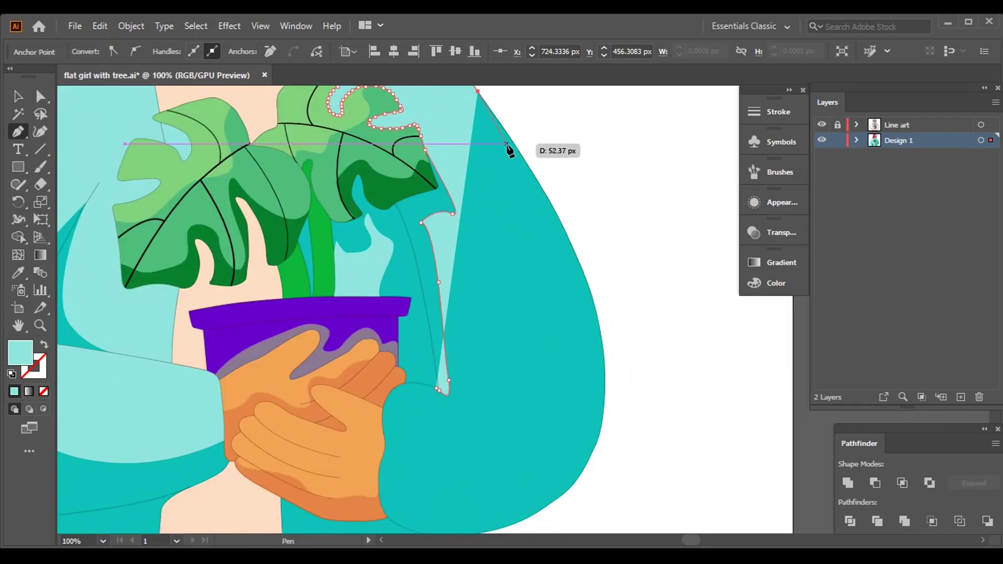
{"action": "scroll", "coordinate": [510, 150], "scroll_direction": "up", "scroll_amount": 5}
{"action": "scroll", "coordinate": [591, 410], "scroll_direction": "up", "scroll_amount": 3}
{"action": "left_click", "coordinate": [648, 477]}
{"action": "scroll", "coordinate": [648, 477], "scroll_direction": "right", "scroll_amount": 2}
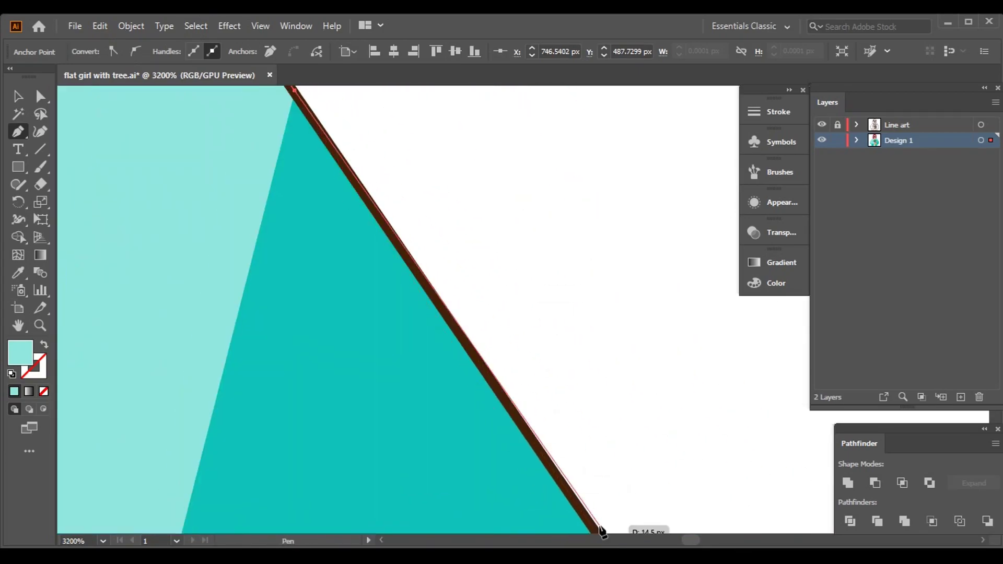
{"action": "scroll", "coordinate": [215, 218], "scroll_direction": "down", "scroll_amount": 5}
{"action": "scroll", "coordinate": [419, 470], "scroll_direction": "right", "scroll_amount": 3}
{"action": "left_click", "coordinate": [471, 459]}
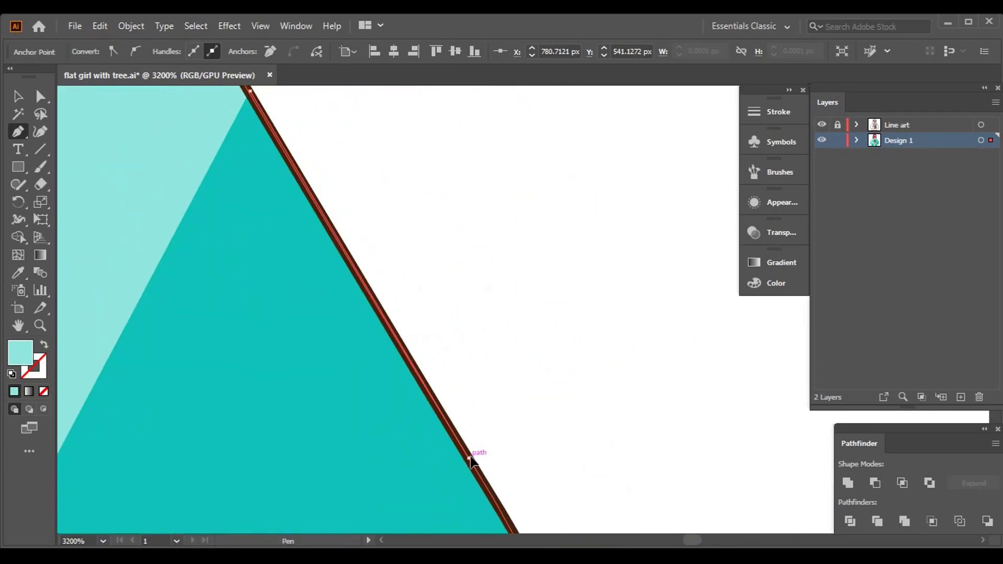
Continue the sleeve highlight along the outer arm outline toward the elbow.
{"action": "scroll", "coordinate": [461, 267], "scroll_direction": "up", "scroll_amount": 10}
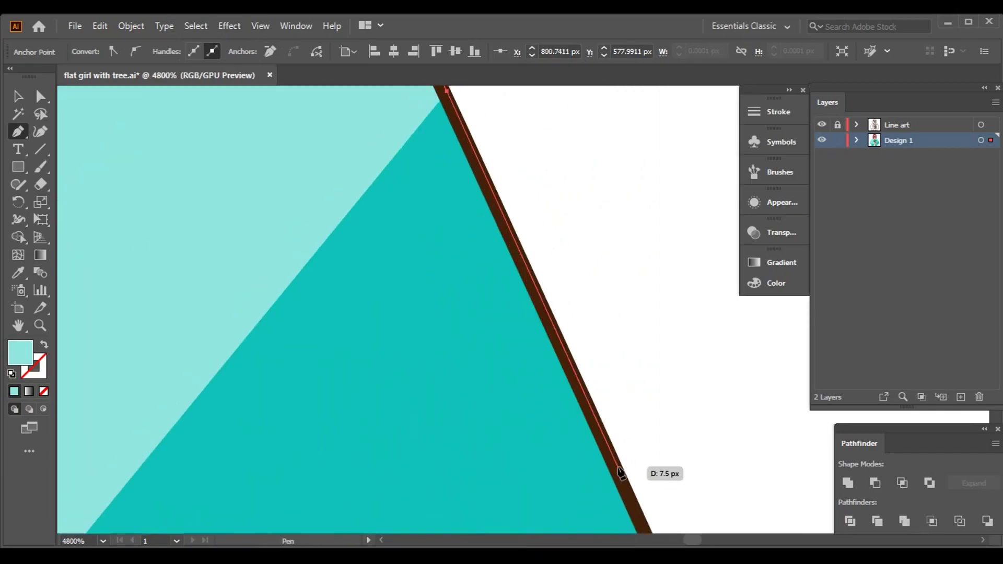
{"action": "scroll", "coordinate": [634, 504], "scroll_direction": "down", "scroll_amount": 3}
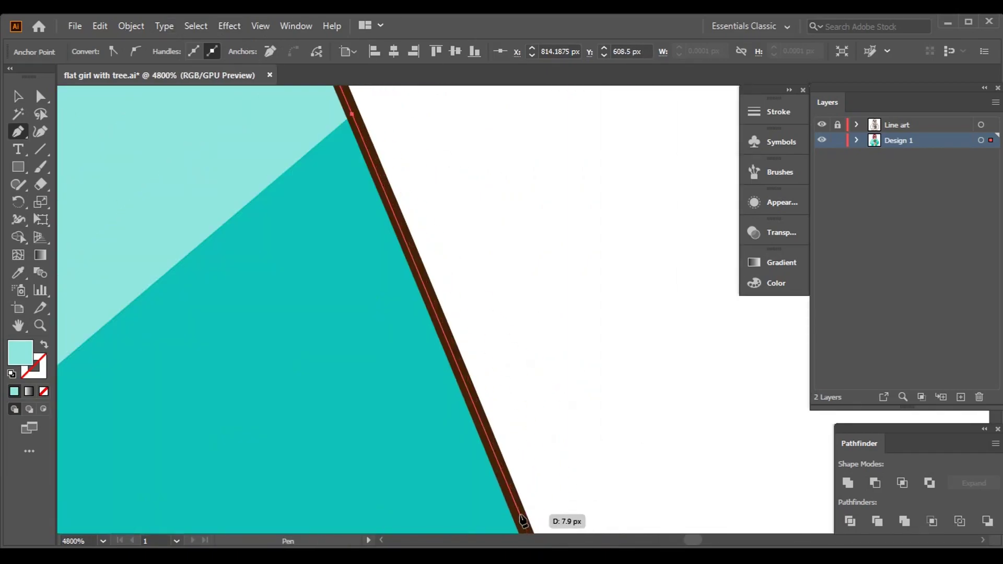
{"action": "scroll", "coordinate": [523, 523], "scroll_direction": "down", "scroll_amount": 10}
{"action": "left_click", "coordinate": [465, 362]}
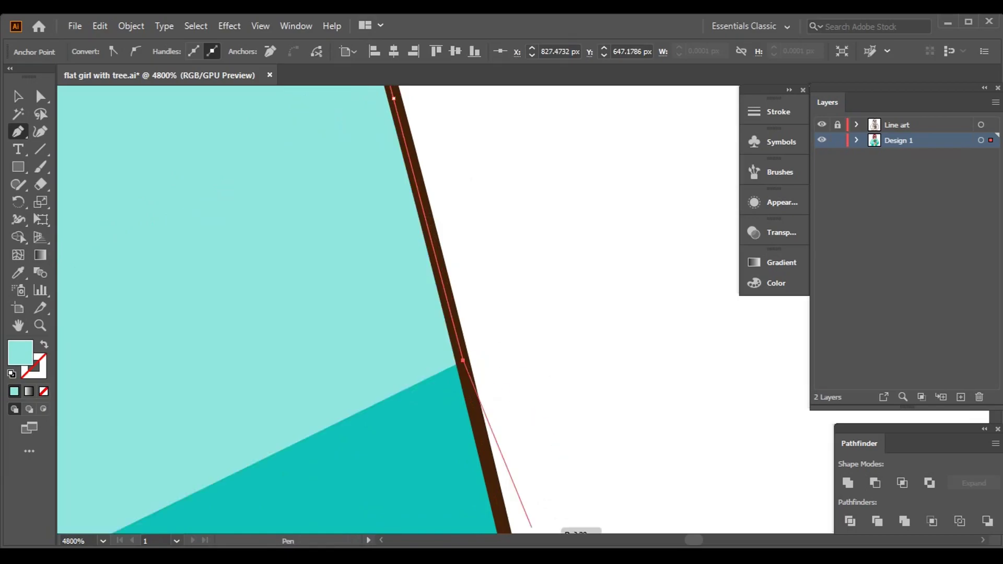
{"action": "scroll", "coordinate": [567, 308], "scroll_direction": "down", "scroll_amount": 5}
{"action": "left_click", "coordinate": [618, 388]}
{"action": "scroll", "coordinate": [618, 387], "scroll_direction": "down", "scroll_amount": 10}
{"action": "scroll", "coordinate": [640, 271], "scroll_direction": "down", "scroll_amount": 3}
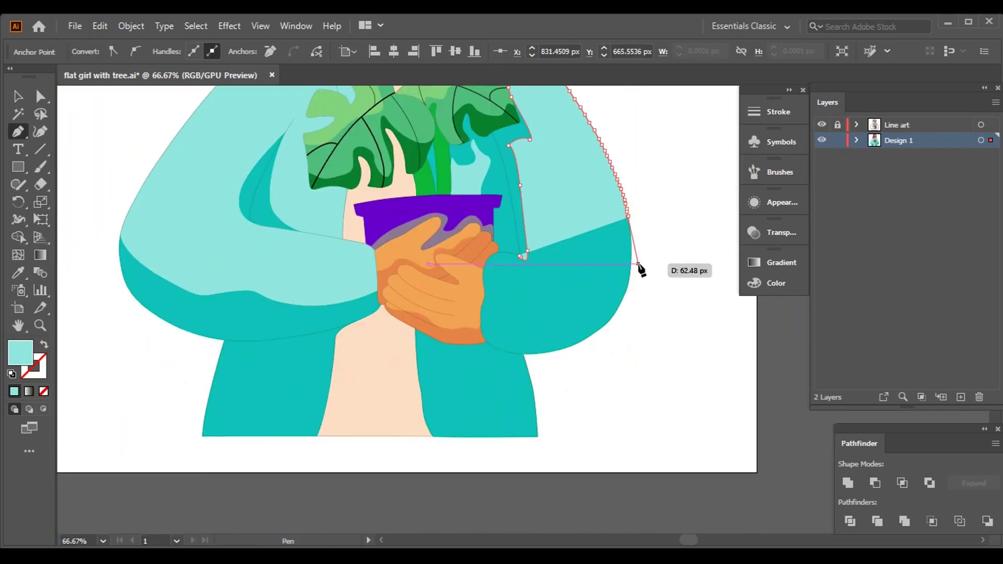
Trace the sleeve highlight around the outermost bulge of the right elbow.
{"action": "scroll", "coordinate": [640, 272], "scroll_direction": "up", "scroll_amount": 10}
{"action": "scroll", "coordinate": [690, 257], "scroll_direction": "down", "scroll_amount": 5}
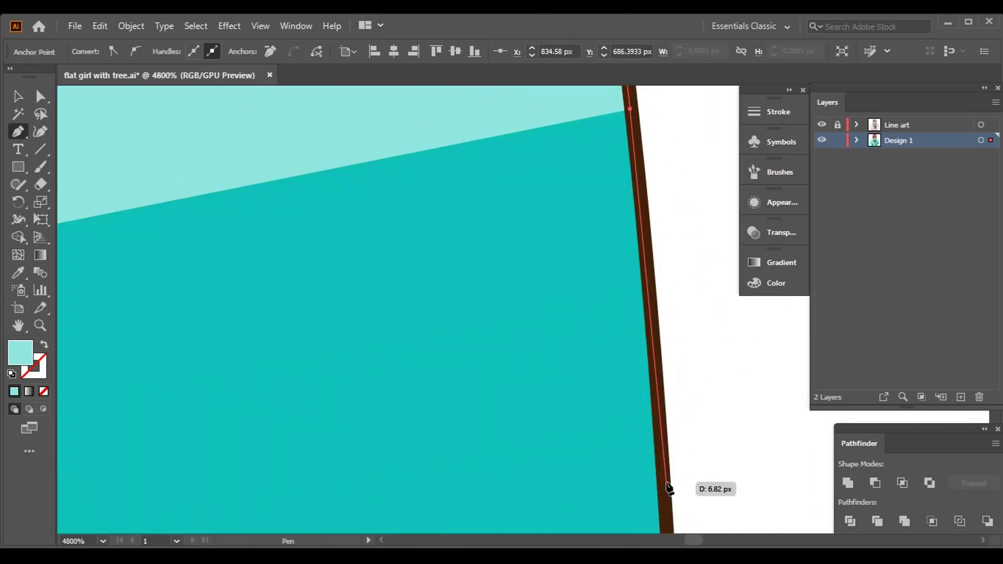
{"action": "scroll", "coordinate": [669, 489], "scroll_direction": "down", "scroll_amount": 3}
{"action": "left_click", "coordinate": [668, 489]}
{"action": "scroll", "coordinate": [669, 489], "scroll_direction": "down", "scroll_amount": 10}
{"action": "scroll", "coordinate": [645, 235], "scroll_direction": "up", "scroll_amount": 5}
{"action": "scroll", "coordinate": [458, 312], "scroll_direction": "up", "scroll_amount": 5}
{"action": "scroll", "coordinate": [575, 418], "scroll_direction": "up", "scroll_amount": 3}
{"action": "scroll", "coordinate": [564, 497], "scroll_direction": "down", "scroll_amount": 3}
{"action": "scroll", "coordinate": [590, 402], "scroll_direction": "up", "scroll_amount": 3}
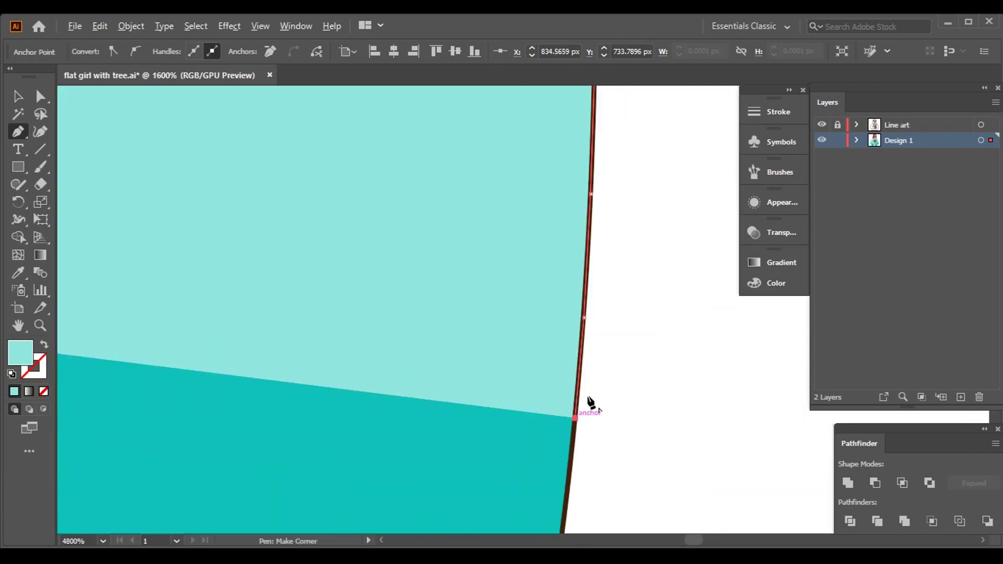
Draw the sleeve highlight's wavy lower edge from the elbow across the forearm toward the cuff.
{"action": "scroll", "coordinate": [589, 399], "scroll_direction": "down", "scroll_amount": 10}
{"action": "scroll", "coordinate": [554, 448], "scroll_direction": "up", "scroll_amount": 10}
{"action": "left_click_drag", "start_coordinate": [621, 408], "coordinate": [538, 505]}
{"action": "scroll", "coordinate": [538, 504], "scroll_direction": "down", "scroll_amount": 10}
{"action": "left_click_drag", "start_coordinate": [443, 385], "coordinate": [399, 414]}
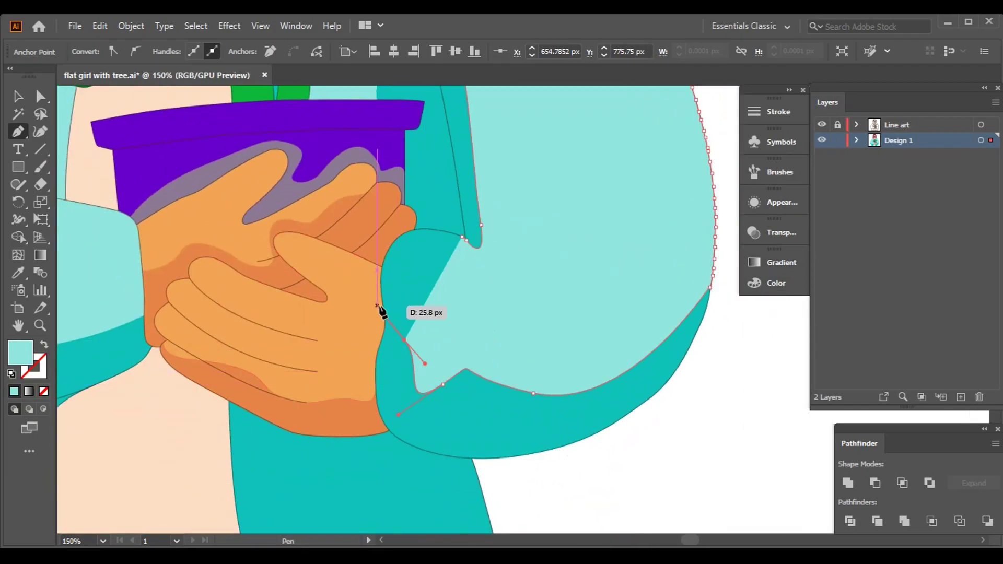
Undo the last two highlight points and trace the edge up the right cuff beside the hand.
{"action": "key", "text": "ctrl+z"}
{"action": "key", "text": "ctrl+z"}
{"action": "scroll", "coordinate": [405, 423], "scroll_direction": "up", "scroll_amount": 15}
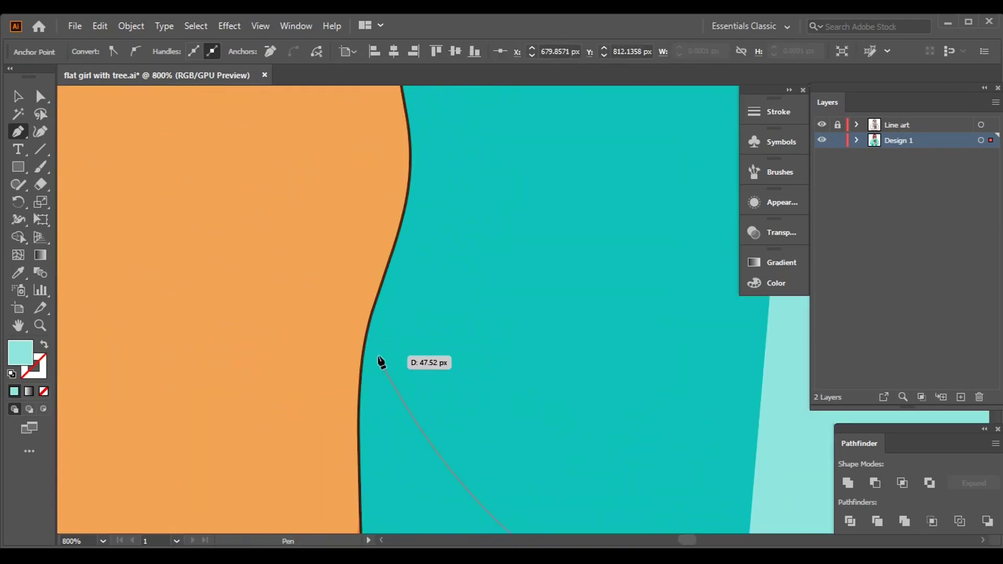
{"action": "scroll", "coordinate": [538, 273], "scroll_direction": "up", "scroll_amount": 8}
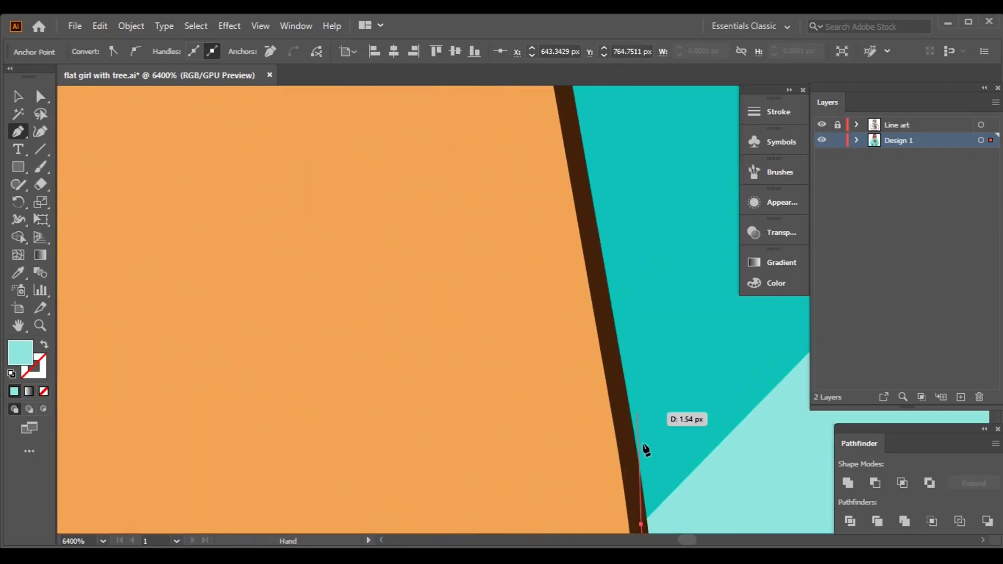
{"action": "left_click", "coordinate": [544, 179]}
{"action": "scroll", "coordinate": [486, 213], "scroll_direction": "up", "scroll_amount": 4}
{"action": "scroll", "coordinate": [526, 187], "scroll_direction": "up", "scroll_amount": 10}
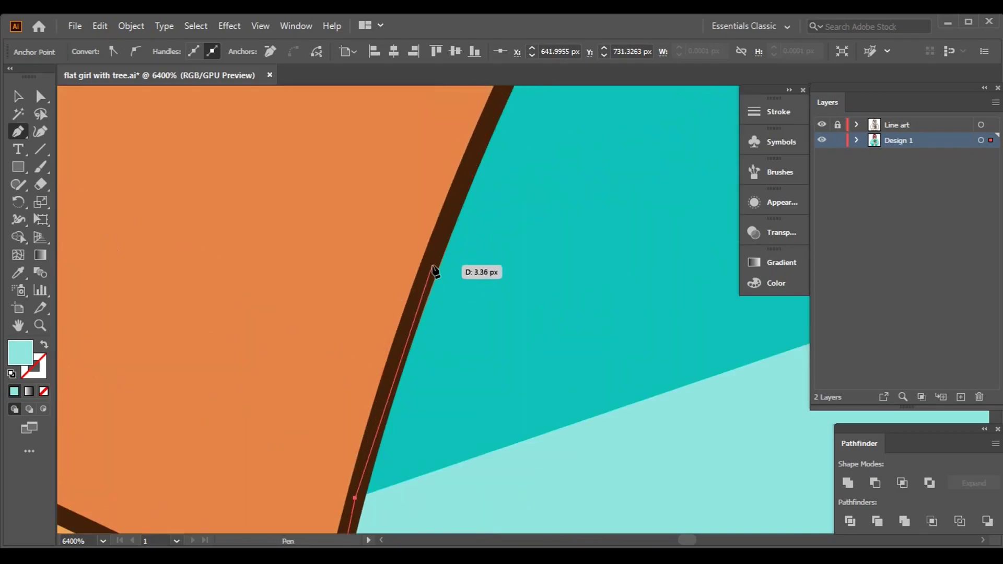
{"action": "left_click", "coordinate": [376, 332]}
Follow the forearm's top outline over the cuff and close the sleeve highlight at the fold line.
{"action": "scroll", "coordinate": [397, 329], "scroll_direction": "up", "scroll_amount": 3}
{"action": "left_click", "coordinate": [415, 321]}
{"action": "left_click", "coordinate": [622, 280]}
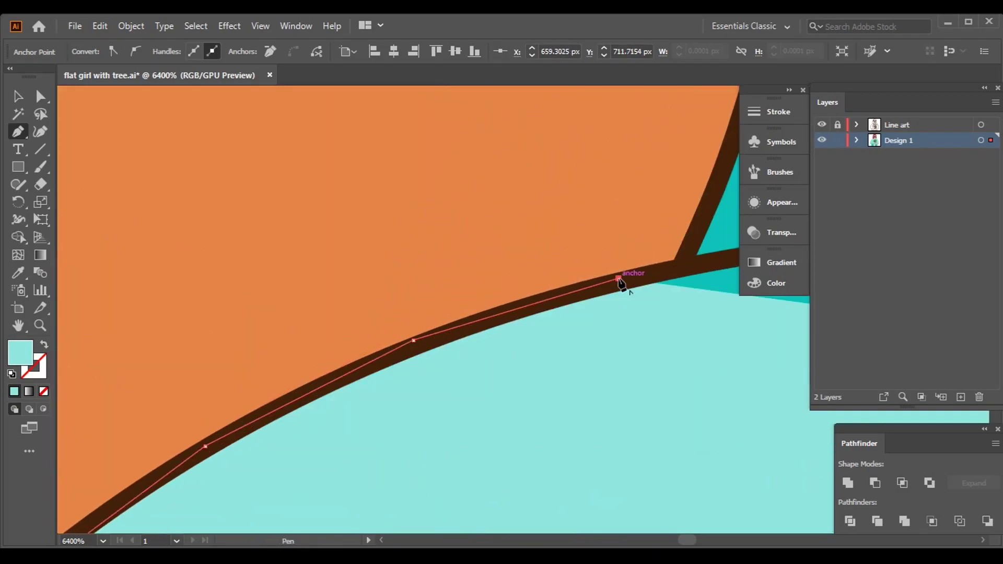
{"action": "scroll", "coordinate": [376, 274], "scroll_direction": "right", "scroll_amount": 8}
{"action": "left_click", "coordinate": [376, 275]}
{"action": "scroll", "coordinate": [284, 287], "scroll_direction": "right", "scroll_amount": 4}
{"action": "left_click", "coordinate": [284, 287]}
{"action": "scroll", "coordinate": [418, 293], "scroll_direction": "right", "scroll_amount": 2}
{"action": "scroll", "coordinate": [568, 305], "scroll_direction": "down", "scroll_amount": 15}
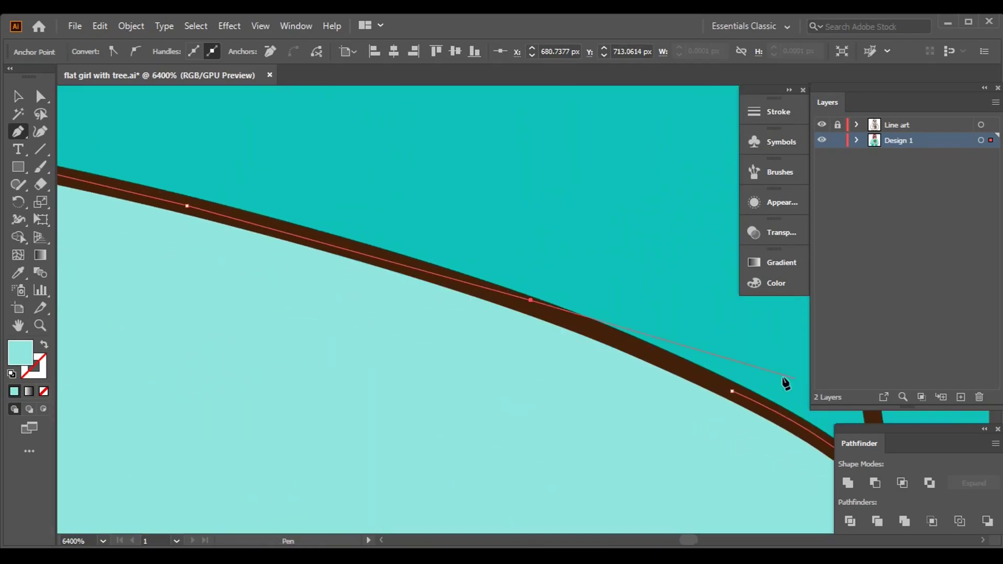
Select the right sleeve highlight and pick its anchor on the inner edge beside the fold line.
{"action": "key", "text": "v"}
{"action": "scroll", "coordinate": [544, 393], "scroll_direction": "up", "scroll_amount": 8}
{"action": "left_click", "coordinate": [409, 254]}
{"action": "scroll", "coordinate": [470, 240], "scroll_direction": "down", "scroll_amount": 10}
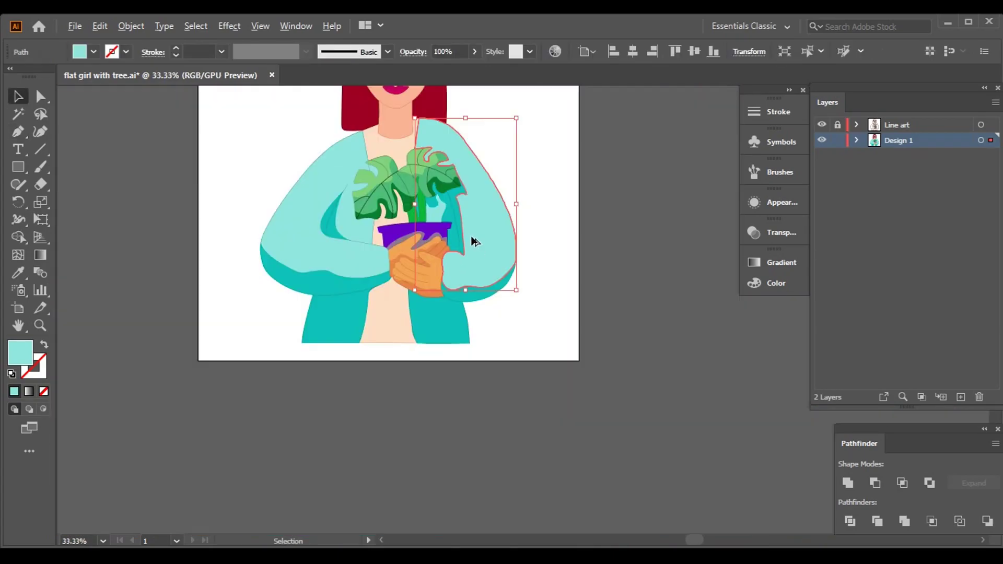
{"action": "key", "text": "a"}
{"action": "scroll", "coordinate": [454, 340], "scroll_direction": "up", "scroll_amount": 12}
{"action": "left_click", "coordinate": [487, 288]}
{"action": "scroll", "coordinate": [577, 291], "scroll_direction": "down", "scroll_amount": 3}
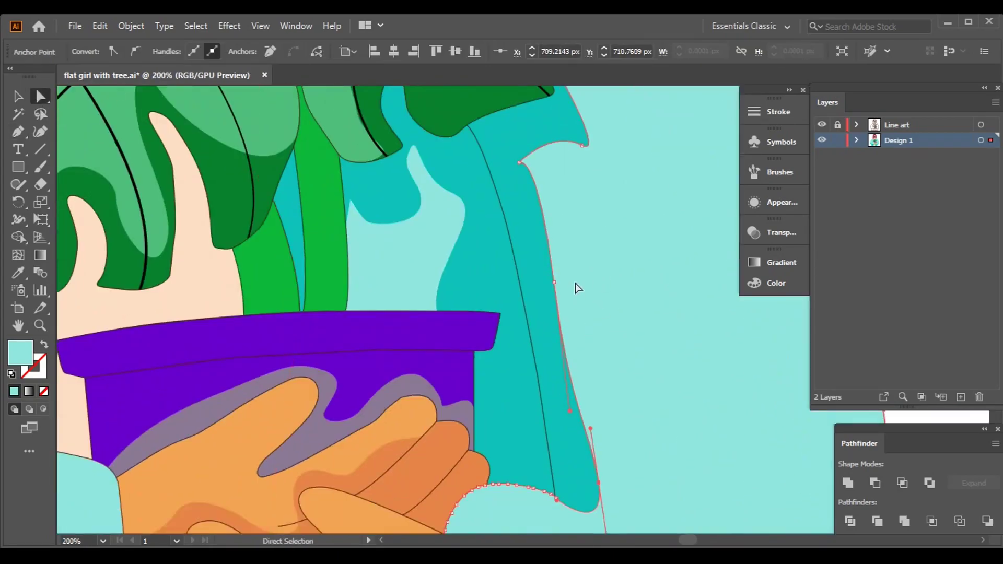
{"action": "scroll", "coordinate": [606, 263], "scroll_direction": "up", "scroll_amount": 3}
{"action": "scroll", "coordinate": [542, 347], "scroll_direction": "down", "scroll_amount": 6}
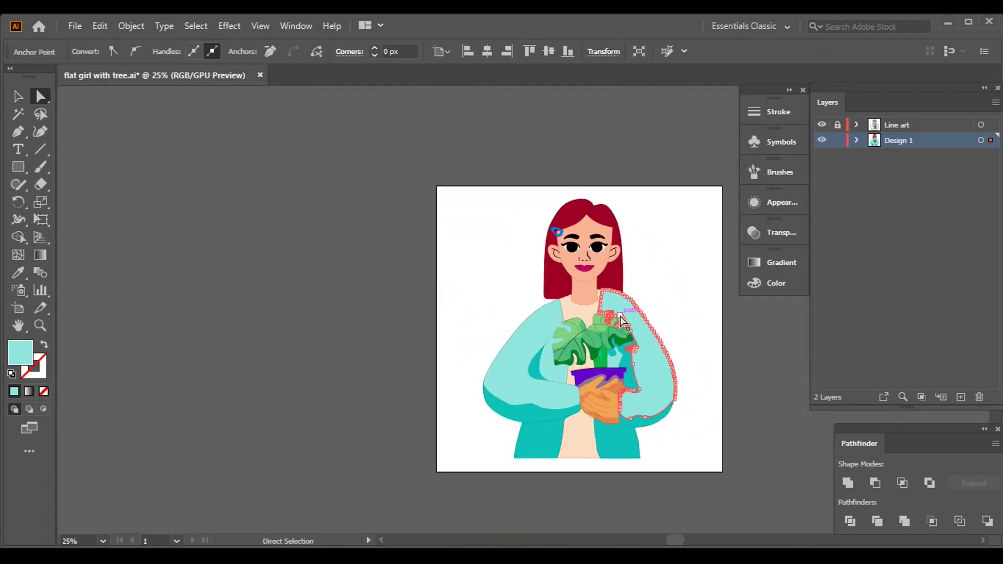
Nudge an edge point of the right sleeve highlight slightly upward and deselect the shape.
{"action": "key", "text": "v"}
{"action": "scroll", "coordinate": [601, 348], "scroll_direction": "up", "scroll_amount": 4}
{"action": "key", "text": "a"}
{"action": "scroll", "coordinate": [471, 293], "scroll_direction": "up", "scroll_amount": 3}
{"action": "mouse_move", "coordinate": [445, 291]}
{"action": "left_mouse_down"}
{"action": "mouse_move", "coordinate": [450, 316]}
{"action": "mouse_move", "coordinate": [446, 286]}
{"action": "left_mouse_up"}
{"action": "scroll", "coordinate": [447, 287], "scroll_direction": "down", "scroll_amount": 5}
{"action": "key", "text": "v"}
{"action": "left_click", "coordinate": [165, 159]}
{"action": "scroll", "coordinate": [591, 329], "scroll_direction": "down", "scroll_amount": 2}
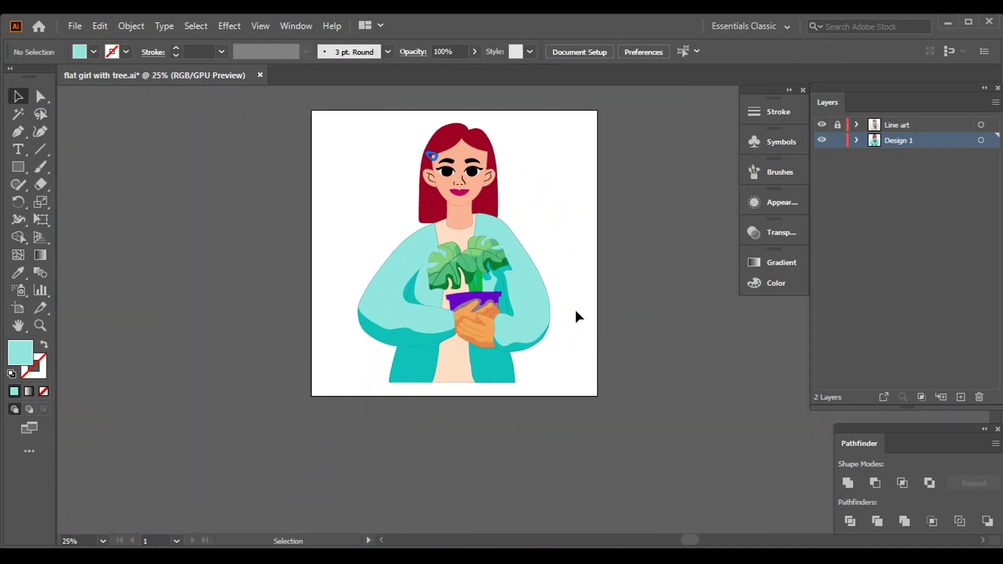
Select both teal base halves of the cardigan and shift their fill to a bluer teal.
{"action": "left_click", "coordinate": [392, 379]}
{"action": "left_click_drag", "start_coordinate": [501, 362], "coordinate": [321, 359]}
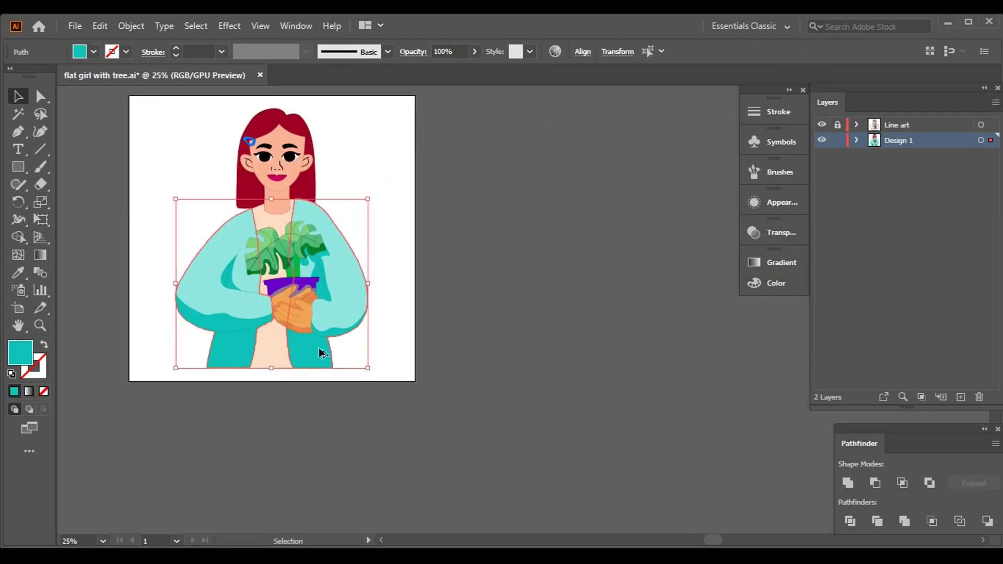
{"action": "scroll", "coordinate": [320, 359], "scroll_direction": "up", "scroll_amount": 2}
{"action": "key", "text": "F6"}
{"action": "left_click_drag", "start_coordinate": [669, 309], "coordinate": [676, 305]}
Recolour the large highlights on both cardigan sleeves from aqua to light blue.
{"action": "left_click", "coordinate": [631, 172]}
{"action": "left_click", "coordinate": [177, 234]}
{"action": "left_click", "coordinate": [522, 360]}
Recolour the girl's shirt to a soft yellow and deselect it.
{"action": "left_click", "coordinate": [291, 374]}
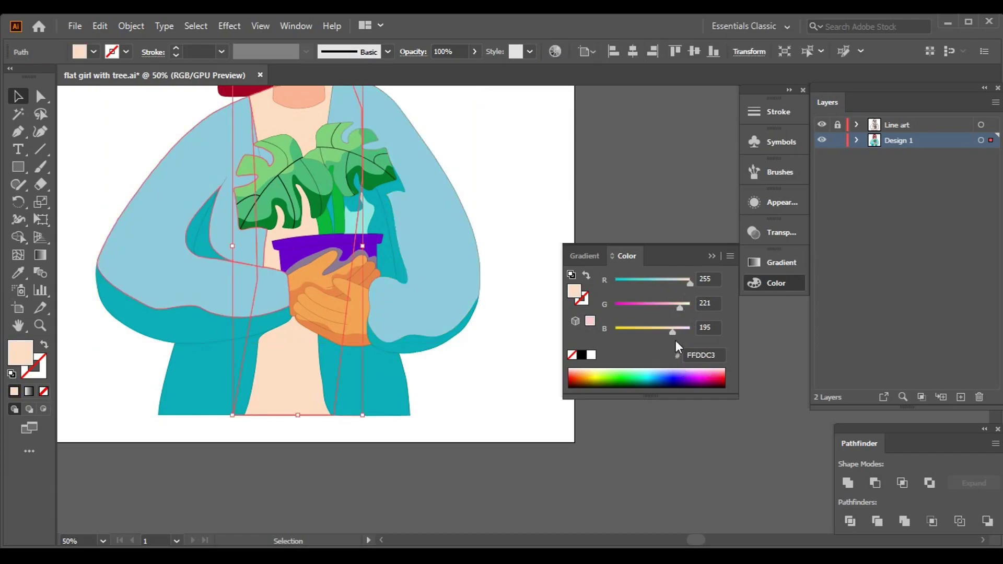
{"action": "left_click", "coordinate": [647, 152]}
{"action": "key", "text": "ctrl+minus"}
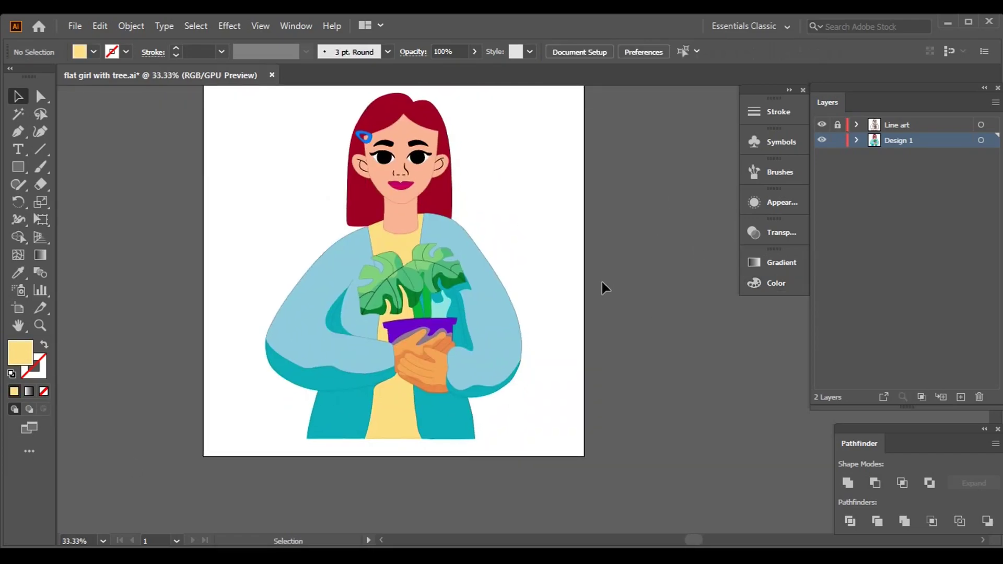
Darken the hair's fill to maroon 690022 by lowering its red value to 105.
{"action": "key", "text": "ctrl+1"}
{"action": "left_click", "coordinate": [483, 324]}
{"action": "left_click", "coordinate": [776, 283]}
{"action": "left_click_drag", "start_coordinate": [661, 283], "coordinate": [646, 282]}
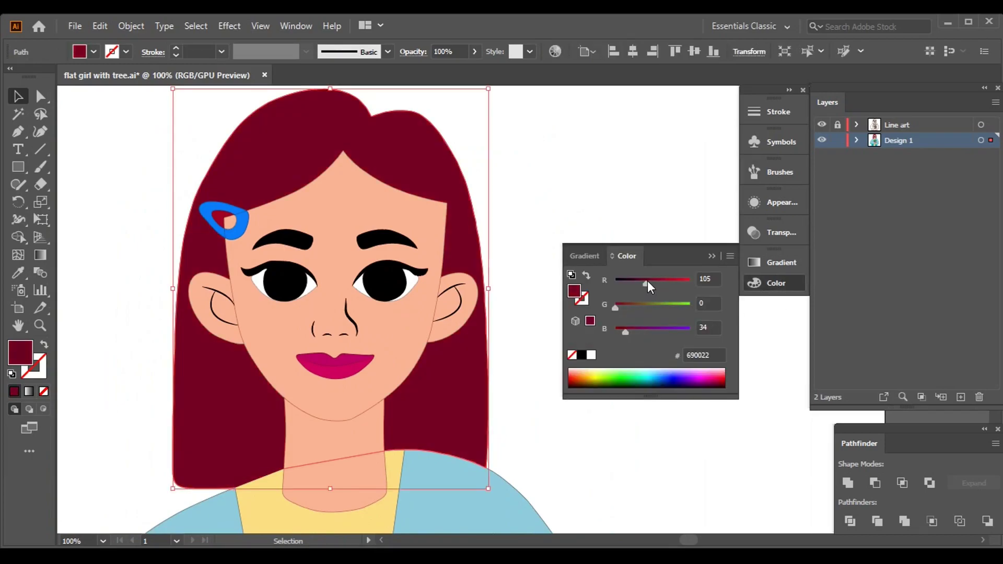
Deselect the hair, then add a new layer and place it below the Design 1 layer.
{"action": "left_click", "coordinate": [597, 223]}
{"action": "key", "text": "ctrl+minus"}
{"action": "key", "text": "ctrl+minus"}
{"action": "key", "text": "ctrl+minus"}
{"action": "scroll", "coordinate": [522, 256], "scroll_direction": "down", "scroll_amount": 2}
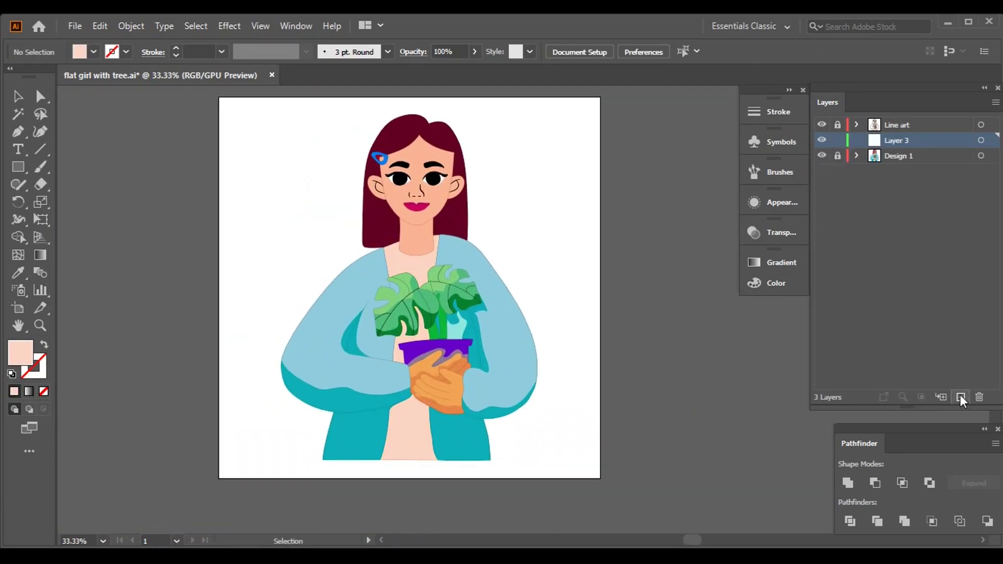
{"action": "left_click_drag", "start_coordinate": [896, 140], "coordinate": [897, 163]}
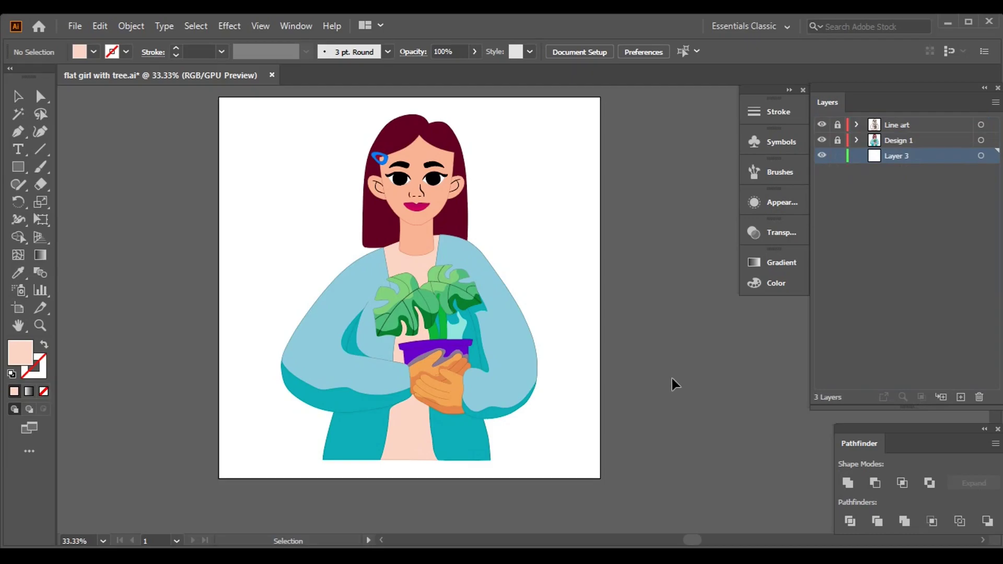
With no fill and a black stroke, start a tall leaf outline from the cardigan's shoulder up beside the hair clip side.
{"action": "key", "text": "ctrl+plus"}
{"action": "key", "text": "ctrl+plus"}
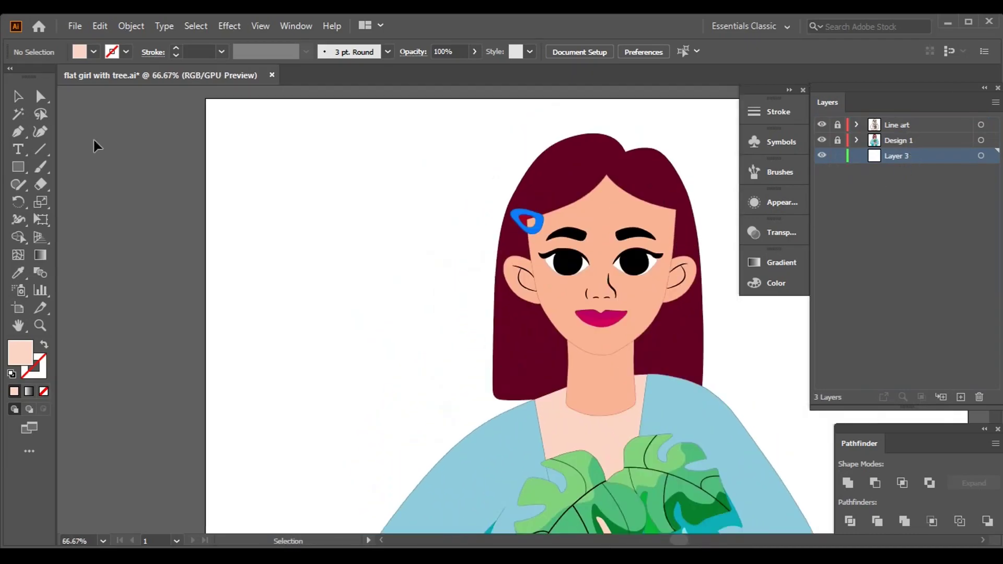
{"action": "left_click", "coordinate": [93, 52]}
{"action": "left_click", "coordinate": [9, 77]}
{"action": "key", "text": "p"}
{"action": "left_click", "coordinate": [538, 249]}
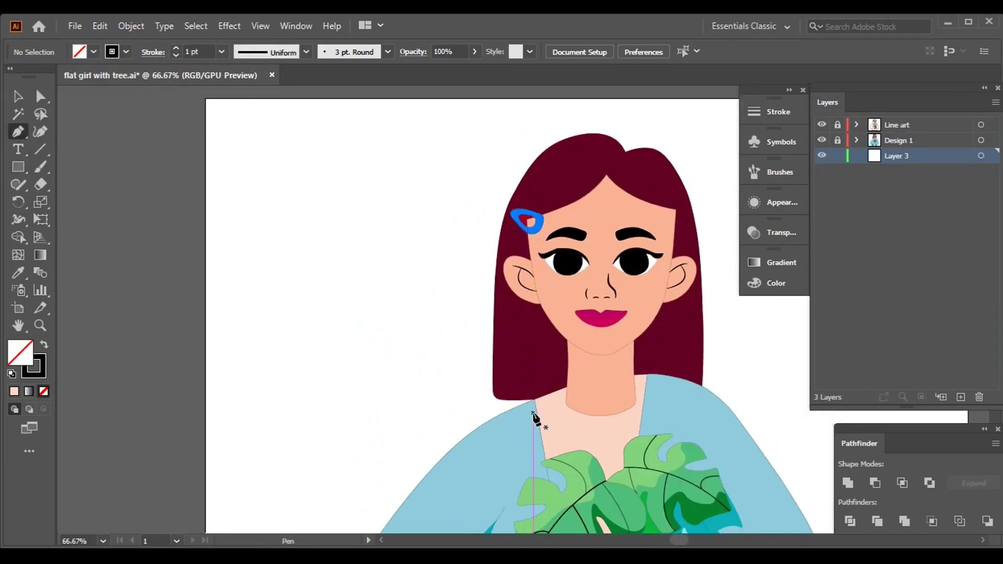
{"action": "left_click_drag", "start_coordinate": [459, 251], "coordinate": [519, 287]}
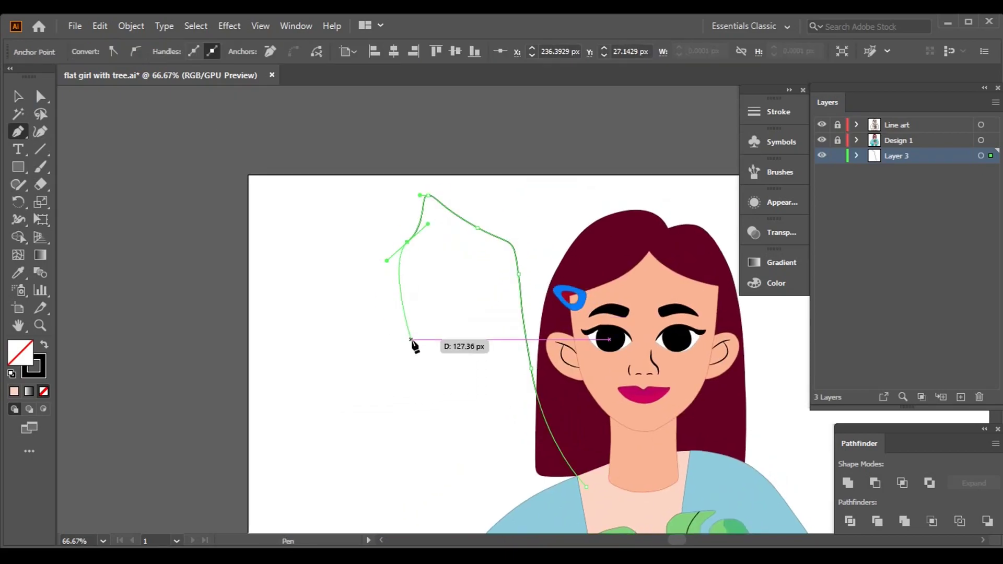
Undo the last two anchor points and draw the leaf's wavy outer edge from its tip down to the cardigan's shoulder.
{"action": "scroll", "coordinate": [400, 340], "scroll_direction": "down", "scroll_amount": 3}
{"action": "key", "text": "ctrl+z"}
{"action": "key", "text": "ctrl+z"}
{"action": "scroll", "coordinate": [515, 273], "scroll_direction": "up", "scroll_amount": 3}
{"action": "key", "text": "ctrl+plus"}
{"action": "key", "text": "ctrl+plus"}
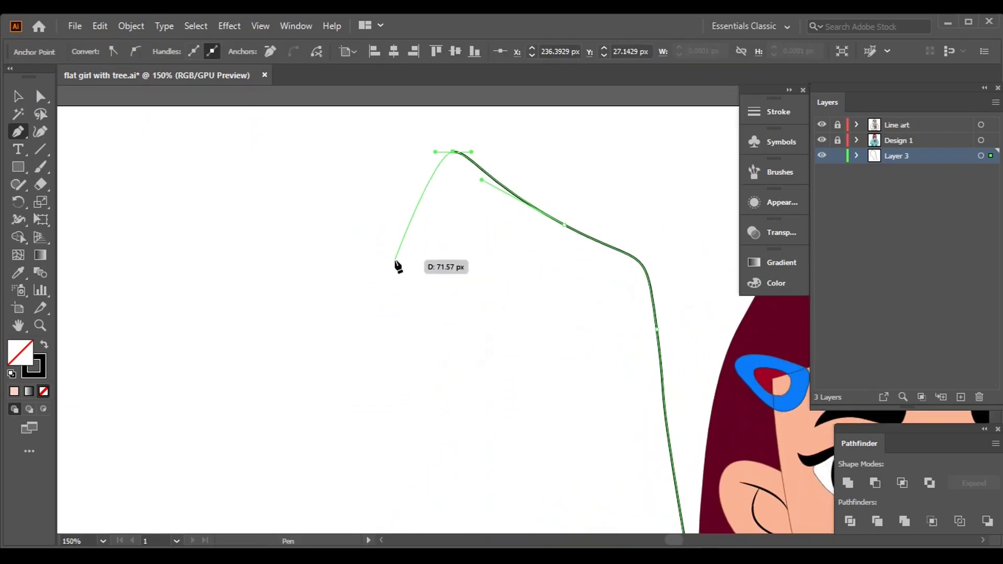
{"action": "scroll", "coordinate": [448, 300], "scroll_direction": "down", "scroll_amount": 3}
{"action": "key", "text": "ctrl+minus"}
{"action": "key", "text": "ctrl+minus"}
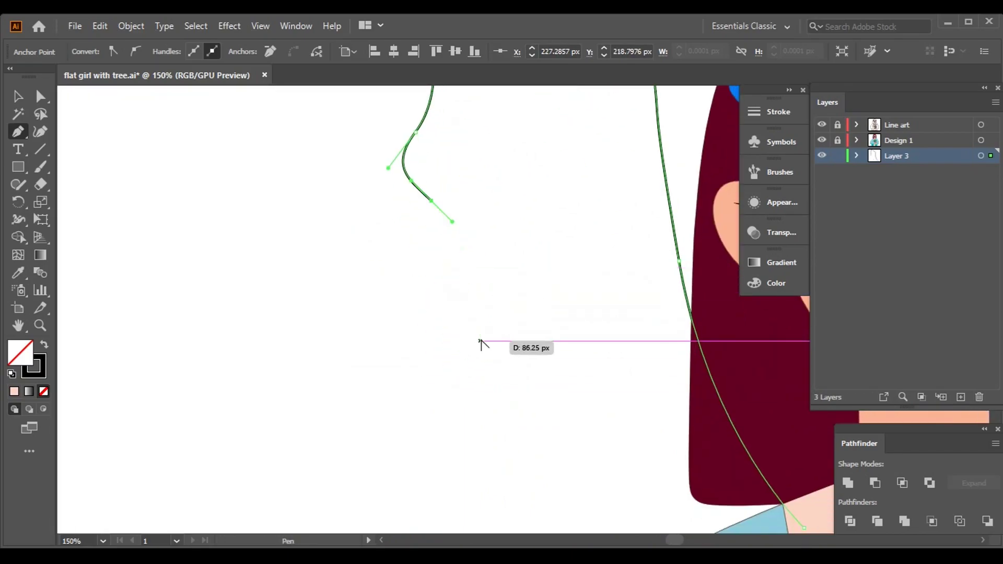
{"action": "scroll", "coordinate": [460, 314], "scroll_direction": "left", "scroll_amount": 2}
{"action": "left_click", "coordinate": [622, 378]}
{"action": "scroll", "coordinate": [470, 313], "scroll_direction": "up", "scroll_amount": 4}
{"action": "key", "text": "v"}
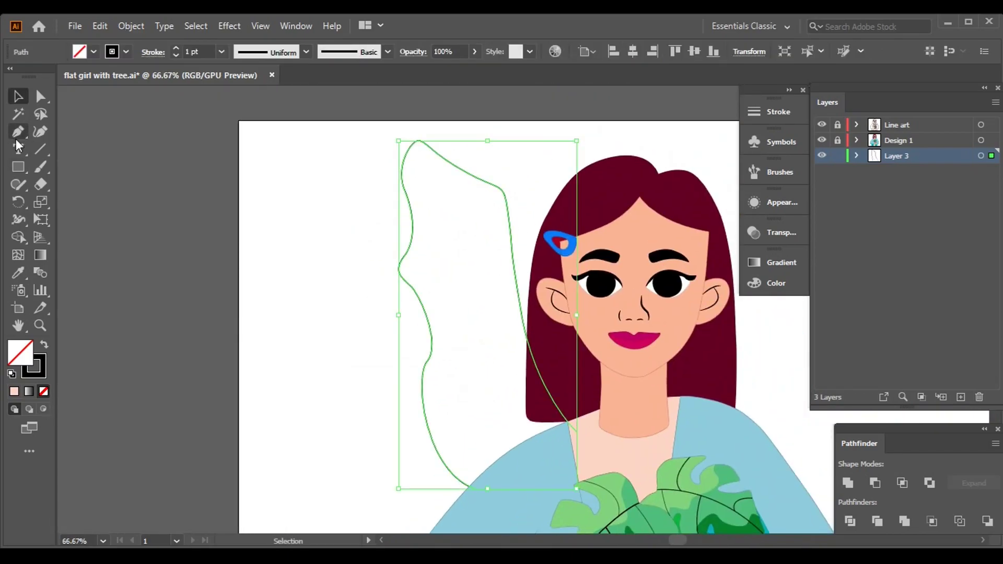
Reshape the leaf's inner edge into soft waves with the Curvature tool and deselect it.
{"action": "left_click_drag", "start_coordinate": [500, 190], "coordinate": [500, 183]}
{"action": "left_click", "coordinate": [467, 173]}
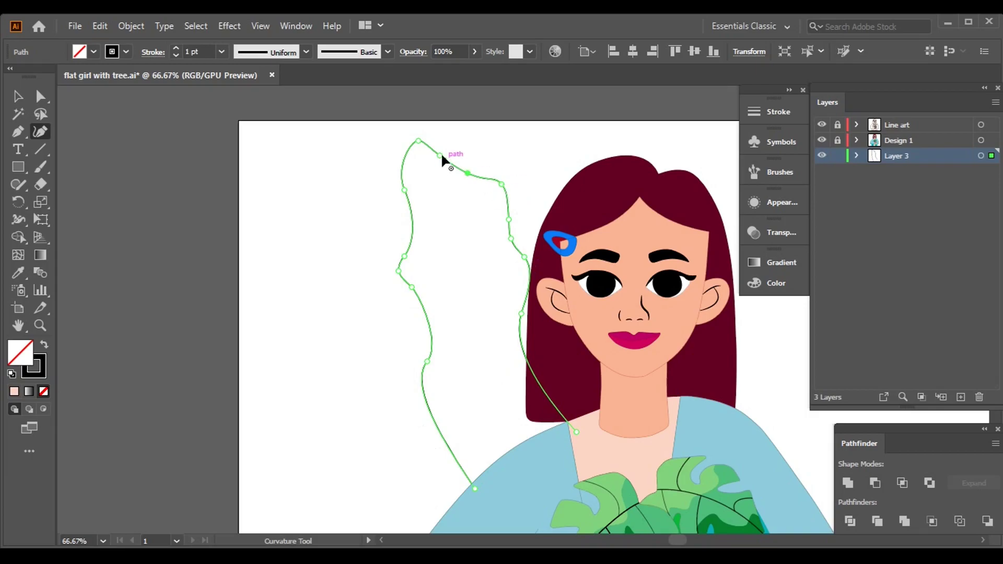
{"action": "key", "text": "ctrl+plus"}
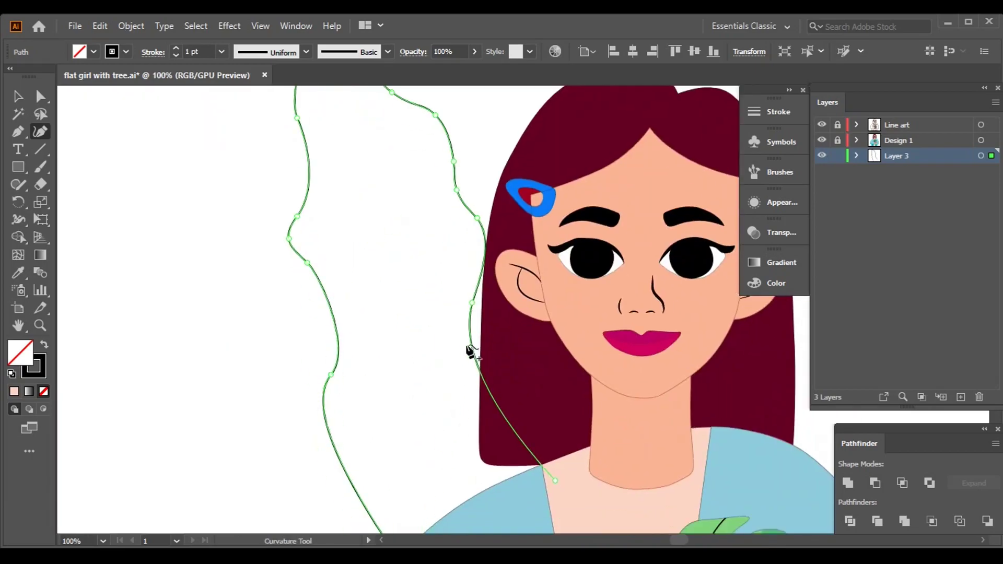
{"action": "key", "text": "v"}
{"action": "key", "text": "ctrl+shift+a"}
{"action": "key", "text": "ctrl+minus"}
{"action": "key", "text": "ctrl+minus"}
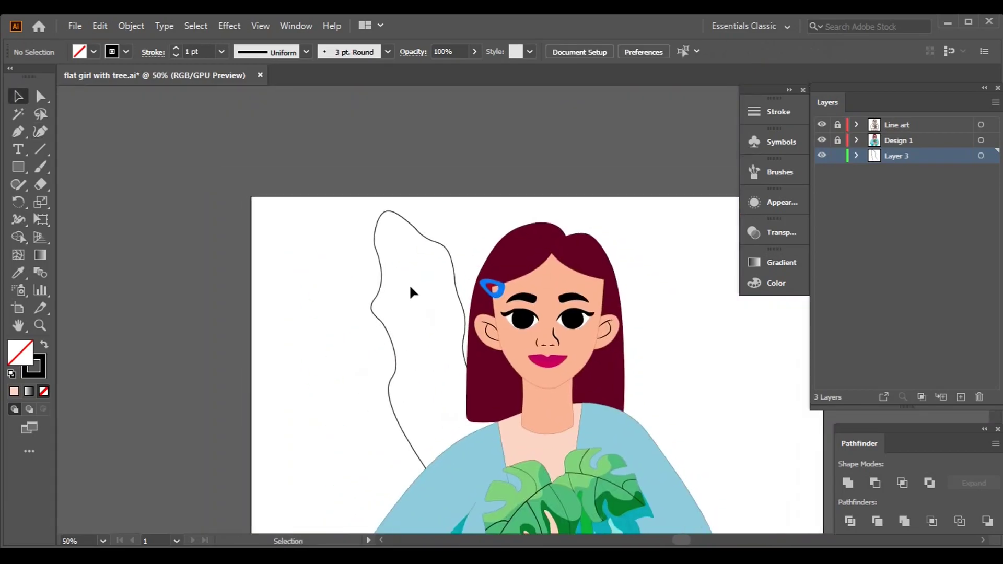
Convert the leaf's top anchor point to a corner and round the pointed tip slightly.
{"action": "left_click", "coordinate": [42, 97]}
{"action": "key", "text": "ctrl+plus"}
{"action": "key", "text": "ctrl+plus"}
{"action": "key", "text": "ctrl+plus"}
{"action": "key", "text": "ctrl+plus"}
{"action": "left_click", "coordinate": [328, 313]}
{"action": "left_click", "coordinate": [114, 52]}
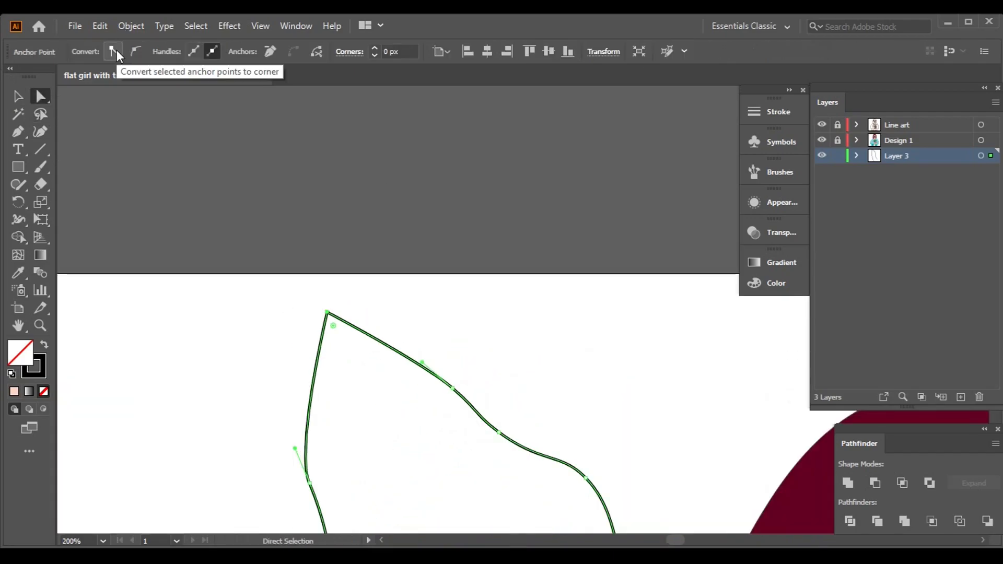
{"action": "left_click_drag", "start_coordinate": [335, 337], "coordinate": [337, 340]}
{"action": "key", "text": "v"}
{"action": "key", "text": "ctrl+shift+a"}
{"action": "key", "text": "ctrl+minus"}
{"action": "key", "text": "ctrl+minus"}
{"action": "key", "text": "ctrl+minus"}
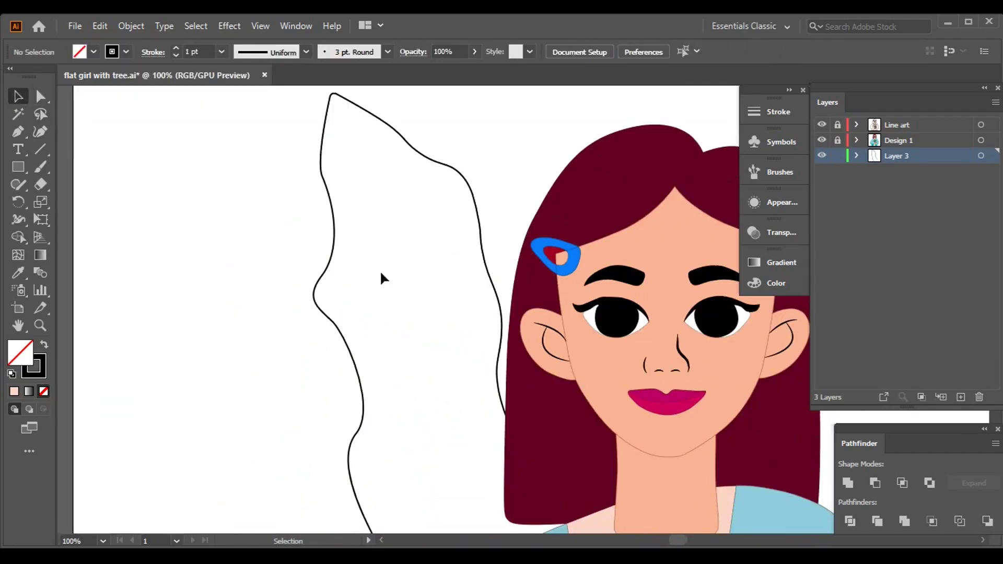
Fill the tall leaf with green and adjust its red, green and blue values to a fresh light green.
{"action": "left_click", "coordinate": [94, 51]}
{"action": "left_click", "coordinate": [39, 87]}
{"action": "left_click_drag", "start_coordinate": [675, 340], "coordinate": [562, 292]}
{"action": "key", "text": "F6"}
{"action": "mouse_move", "coordinate": [685, 304]}
{"action": "left_mouse_down"}
{"action": "mouse_move", "coordinate": [654, 308]}
{"action": "mouse_move", "coordinate": [666, 309]}
{"action": "left_mouse_up"}
{"action": "left_click_drag", "start_coordinate": [615, 331], "coordinate": [642, 330]}
{"action": "left_click_drag", "start_coordinate": [615, 282], "coordinate": [645, 281]}
{"action": "left_click_drag", "start_coordinate": [666, 308], "coordinate": [672, 308]}
{"action": "key", "text": "ctrl+shift+a"}
{"action": "key", "text": "F6"}
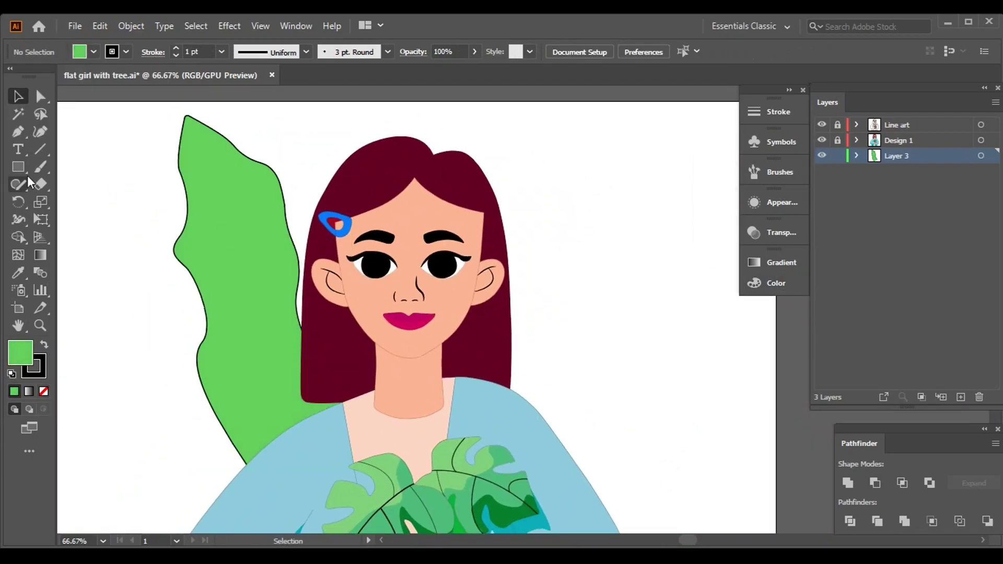
Draw an unfilled black midrib curving through the tall leaf from its tip to the cardigan's shoulder.
{"action": "key", "text": "slash"}
{"action": "key", "text": "ctrl+equal"}
{"action": "left_click", "coordinate": [441, 471]}
{"action": "key", "text": "ctrl+minus"}
{"action": "left_click", "coordinate": [352, 313]}
{"action": "scroll", "coordinate": [356, 313], "scroll_direction": "down", "scroll_amount": 2}
{"action": "key", "text": "ctrl+equal"}
{"action": "key", "text": "ctrl+equal"}
{"action": "key", "text": "ctrl+equal"}
{"action": "key", "text": "ctrl+equal"}
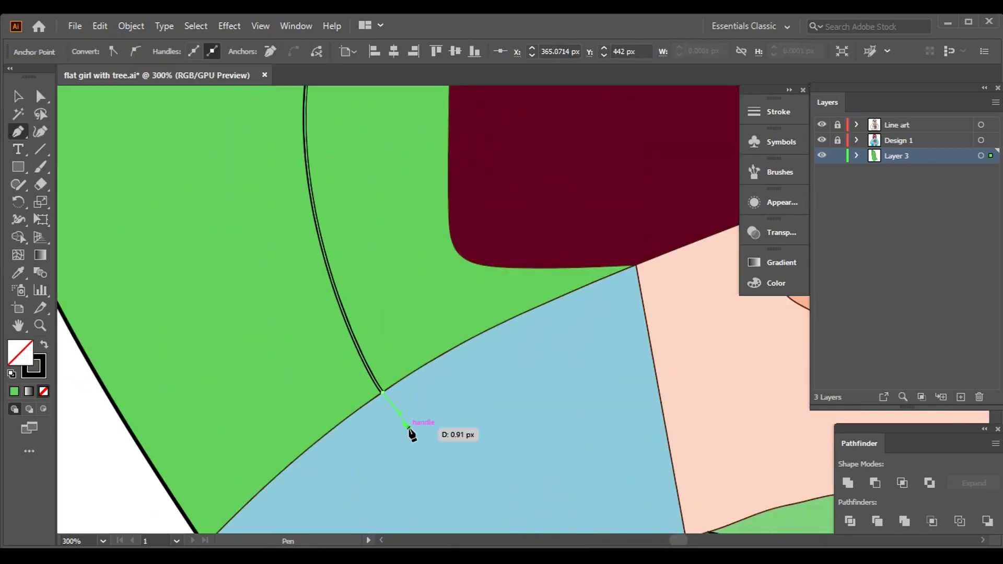
{"action": "left_click_drag", "start_coordinate": [411, 432], "coordinate": [410, 433]}
{"action": "key", "text": "ctrl+minus"}
{"action": "key", "text": "ctrl+minus"}
{"action": "key", "text": "ctrl+minus"}
{"action": "key", "text": "ctrl+minus"}
{"action": "key", "text": "ctrl+minus"}
{"action": "key", "text": "ctrl+minus"}
{"action": "key", "text": "ctrl+shift+a"}
Draw curved side veins from the midrib to both edges in the upper part of the tall leaf.
{"action": "key", "text": "ctrl+equal"}
{"action": "key", "text": "ctrl+equal"}
{"action": "key", "text": "ctrl+equal"}
{"action": "key", "text": "ctrl+equal"}
{"action": "key", "text": "ctrl+equal"}
{"action": "mouse_move", "coordinate": [347, 210]}
{"action": "left_mouse_down"}
{"action": "mouse_move", "coordinate": [460, 309]}
{"action": "mouse_move", "coordinate": [442, 214]}
{"action": "left_mouse_up"}
{"action": "scroll", "coordinate": [520, 478], "scroll_direction": "down", "scroll_amount": 3}
{"action": "scroll", "coordinate": [404, 448], "scroll_direction": "down", "scroll_amount": 2}
{"action": "left_click", "coordinate": [302, 261]}
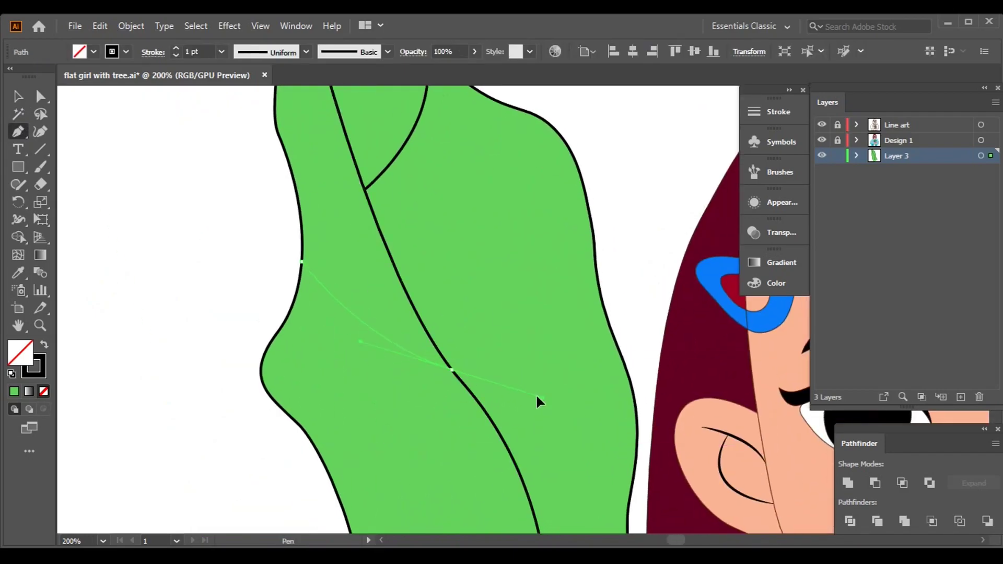
{"action": "scroll", "coordinate": [577, 421], "scroll_direction": "right", "scroll_amount": 2}
{"action": "left_click_drag", "start_coordinate": [555, 307], "coordinate": [533, 364]}
Draw curved side veins on both sides of the midrib in the lower part of the tall leaf.
{"action": "scroll", "coordinate": [533, 364], "scroll_direction": "down", "scroll_amount": 5}
{"action": "left_click", "coordinate": [309, 269]}
{"action": "left_click", "coordinate": [497, 361]}
{"action": "scroll", "coordinate": [376, 327], "scroll_direction": "down", "scroll_amount": 5}
{"action": "scroll", "coordinate": [376, 327], "scroll_direction": "right", "scroll_amount": 4}
{"action": "left_click", "coordinate": [376, 327]}
{"action": "scroll", "coordinate": [448, 242], "scroll_direction": "up", "scroll_amount": 4}
{"action": "scroll", "coordinate": [448, 242], "scroll_direction": "right", "scroll_amount": 1}
{"action": "left_click_drag", "start_coordinate": [446, 305], "coordinate": [467, 243]}
{"action": "key", "text": "ctrl+minus"}
{"action": "key", "text": "ctrl+minus"}
{"action": "key", "text": "ctrl+minus"}
{"action": "key", "text": "ctrl+minus"}
{"action": "key", "text": "ctrl+minus"}
{"action": "key", "text": "ctrl+shift+a"}
Select the tall leaf with its veins, tilt it away from the head and move it closer to the hair.
{"action": "key", "text": "v"}
{"action": "scroll", "coordinate": [657, 405], "scroll_direction": "down", "scroll_amount": 3}
{"action": "scroll", "coordinate": [657, 406], "scroll_direction": "right", "scroll_amount": 1}
{"action": "left_click", "coordinate": [416, 312]}
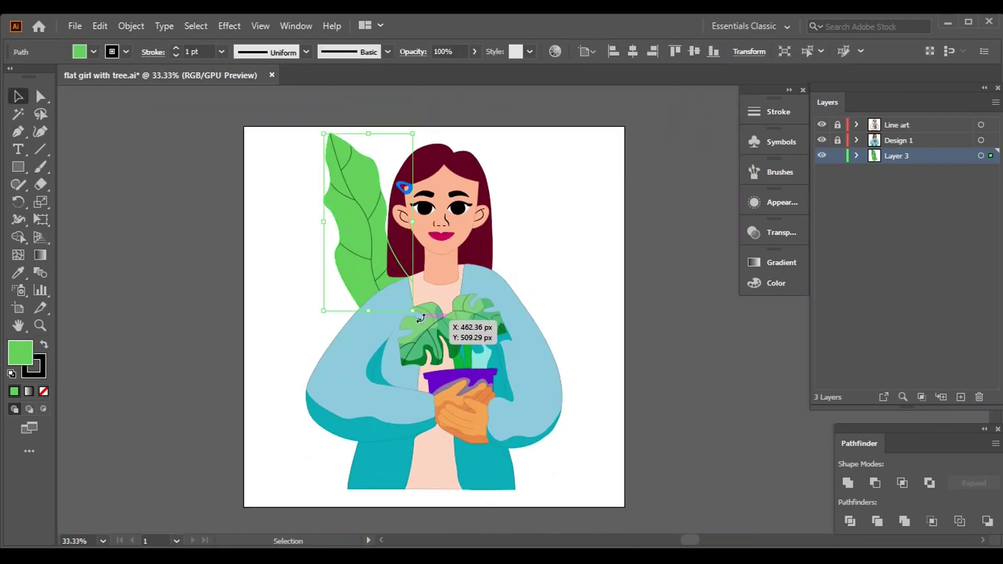
{"action": "scroll", "coordinate": [546, 247], "scroll_direction": "up", "scroll_amount": 2}
{"action": "left_click", "coordinate": [577, 278]}
{"action": "key", "text": "ctrl+plus"}
{"action": "scroll", "coordinate": [365, 278], "scroll_direction": "up", "scroll_amount": 1}
{"action": "left_click_drag", "start_coordinate": [365, 278], "coordinate": [515, 460]}
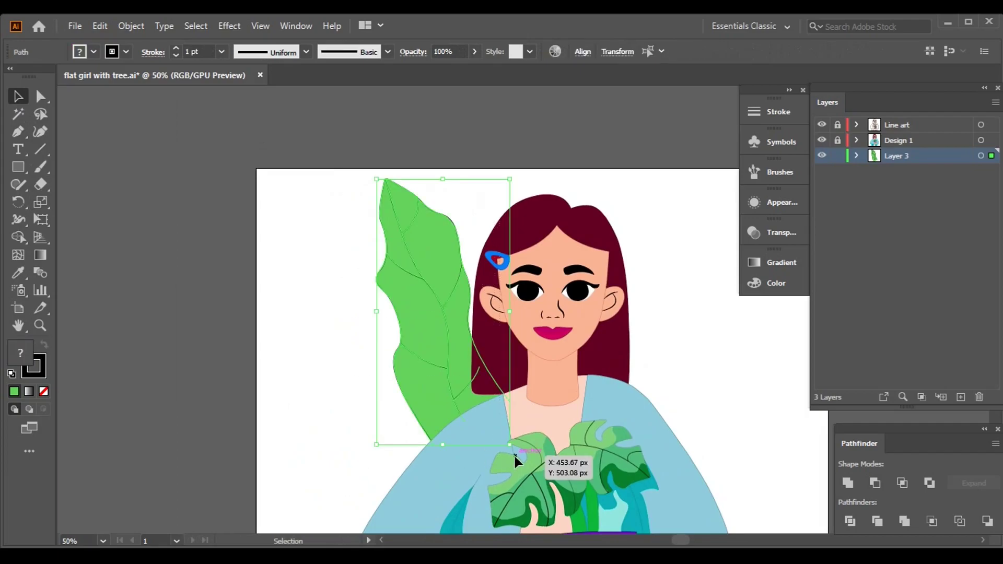
{"action": "left_click_drag", "start_coordinate": [441, 324], "coordinate": [463, 331]}
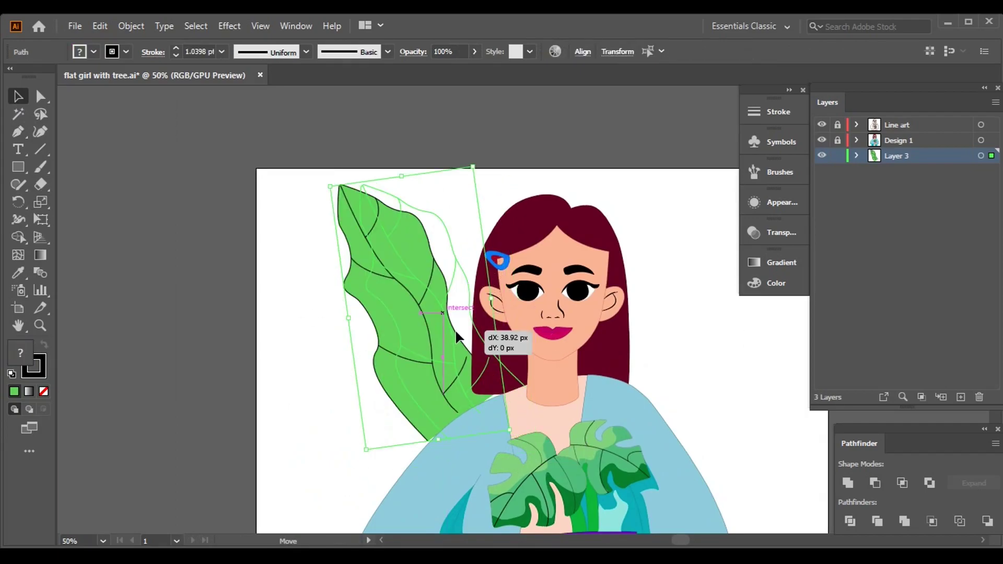
{"action": "key", "text": "ctrl+shift+a"}
Draw an unfilled curved black stem rising from the cardigan's shoulder on the side opposite the tall leaf.
{"action": "scroll", "coordinate": [594, 281], "scroll_direction": "down", "scroll_amount": 3}
{"action": "scroll", "coordinate": [594, 282], "scroll_direction": "right", "scroll_amount": 3}
{"action": "scroll", "coordinate": [594, 281], "scroll_direction": "down", "scroll_amount": 1}
{"action": "scroll", "coordinate": [640, 340], "scroll_direction": "right", "scroll_amount": 1}
{"action": "key", "text": "slash"}
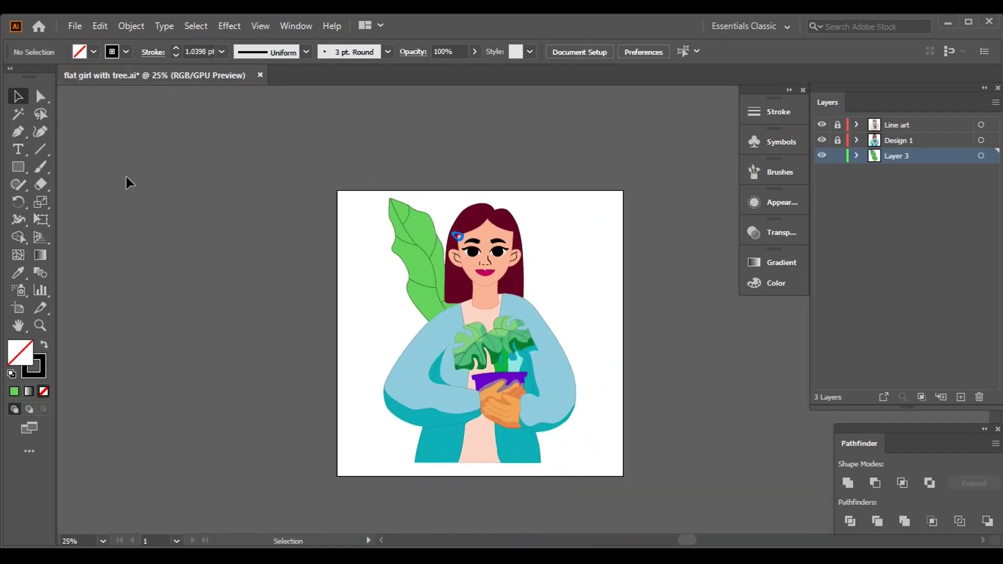
{"action": "scroll", "coordinate": [476, 312], "scroll_direction": "up", "scroll_amount": 1}
{"action": "scroll", "coordinate": [477, 312], "scroll_direction": "up", "scroll_amount": 3}
{"action": "scroll", "coordinate": [476, 312], "scroll_direction": "left", "scroll_amount": 1}
{"action": "key", "text": "p"}
{"action": "left_click", "coordinate": [449, 454]}
{"action": "left_click_drag", "start_coordinate": [505, 264], "coordinate": [568, 210]}
{"action": "left_click", "coordinate": [574, 235], "text": "ctrl"}
Draw a tall, narrow ellipse with a dark green fill above the tip of the curved stem.
{"action": "scroll", "coordinate": [67, 179], "scroll_direction": "up", "scroll_amount": 2}
{"action": "left_click_drag", "start_coordinate": [18, 167], "coordinate": [78, 203]}
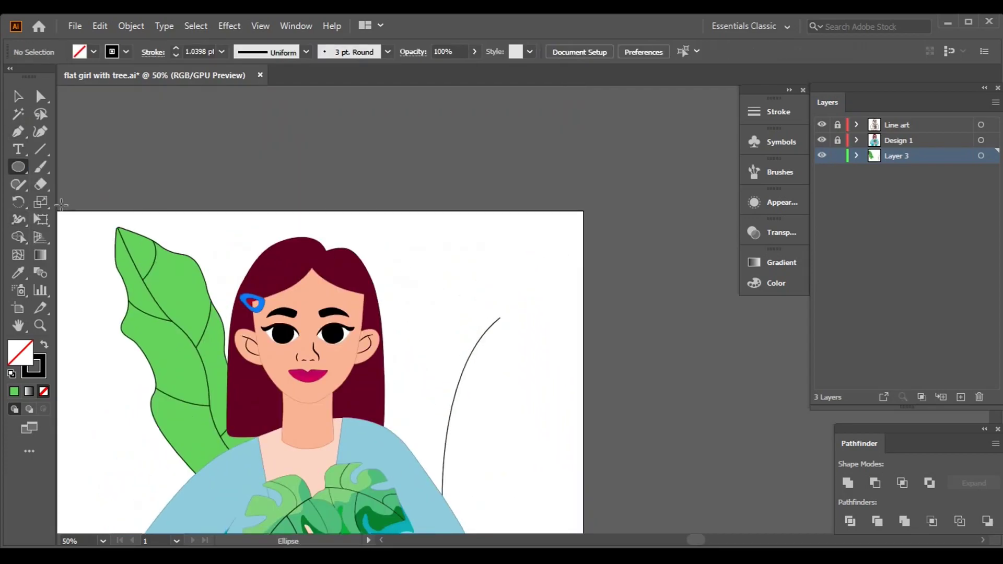
{"action": "left_click", "coordinate": [93, 51]}
{"action": "scroll", "coordinate": [446, 223], "scroll_direction": "up", "scroll_amount": 3}
{"action": "left_click_drag", "start_coordinate": [448, 183], "coordinate": [552, 444]}
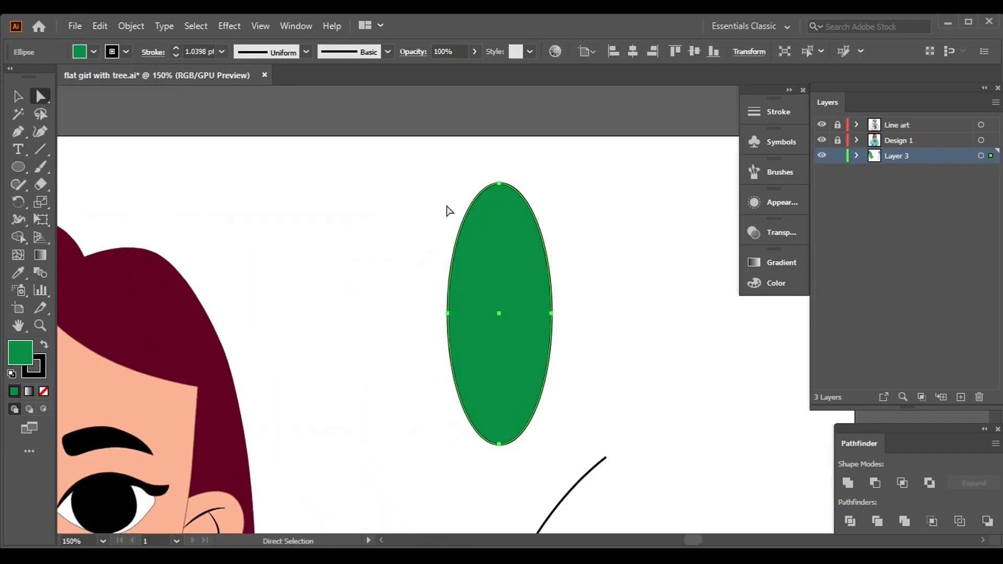
Convert the green ellipse's top anchor point to a sharp corner.
{"action": "left_click", "coordinate": [499, 183]}
{"action": "key", "text": "shift+c"}
{"action": "left_click", "coordinate": [499, 183]}
{"action": "key", "text": "a"}
Move the ellipse's side anchor points and adjust their handles to form an asymmetric leaf with a pointed tip.
{"action": "left_click_drag", "start_coordinate": [572, 313], "coordinate": [497, 305]}
{"action": "left_click", "coordinate": [477, 305]}
{"action": "scroll", "coordinate": [497, 304], "scroll_direction": "up", "scroll_amount": 1}
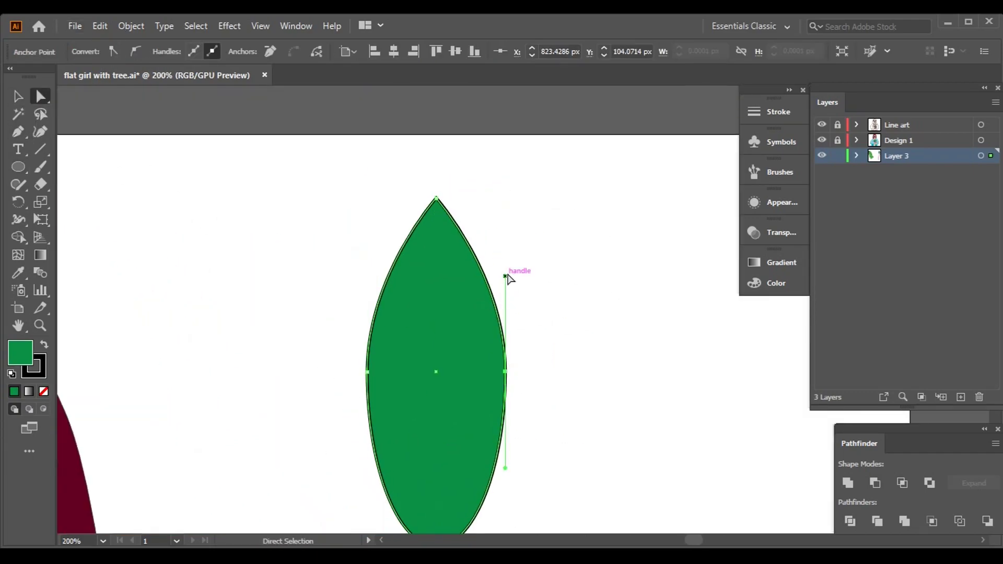
{"action": "left_click_drag", "start_coordinate": [476, 264], "coordinate": [478, 265]}
{"action": "scroll", "coordinate": [373, 313], "scroll_direction": "down", "scroll_amount": 2}
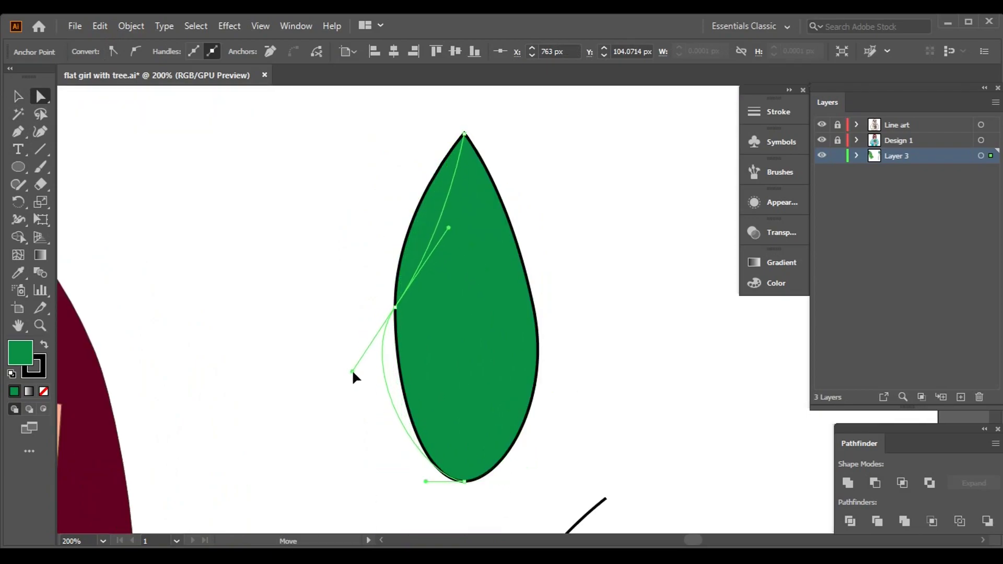
{"action": "left_click_drag", "start_coordinate": [349, 364], "coordinate": [358, 365]}
{"action": "left_click", "coordinate": [555, 246]}
{"action": "scroll", "coordinate": [331, 271], "scroll_direction": "right", "scroll_amount": 2}
Draw an unfilled S-curved black midrib from the tip to the base of the dark green leaf.
{"action": "left_click", "coordinate": [93, 51]}
{"action": "left_click", "coordinate": [15, 77]}
{"action": "key", "text": "p"}
{"action": "scroll", "coordinate": [398, 191], "scroll_direction": "up", "scroll_amount": 2}
{"action": "left_click", "coordinate": [477, 206]}
{"action": "scroll", "coordinate": [549, 477], "scroll_direction": "down", "scroll_amount": 2}
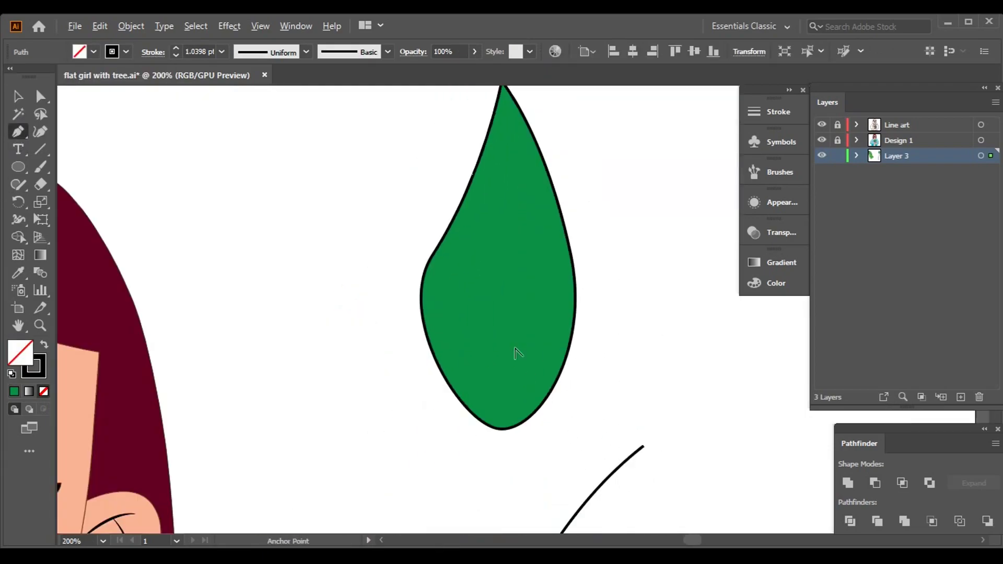
{"action": "left_click_drag", "start_coordinate": [506, 428], "coordinate": [536, 468]}
{"action": "key", "text": "Escape"}
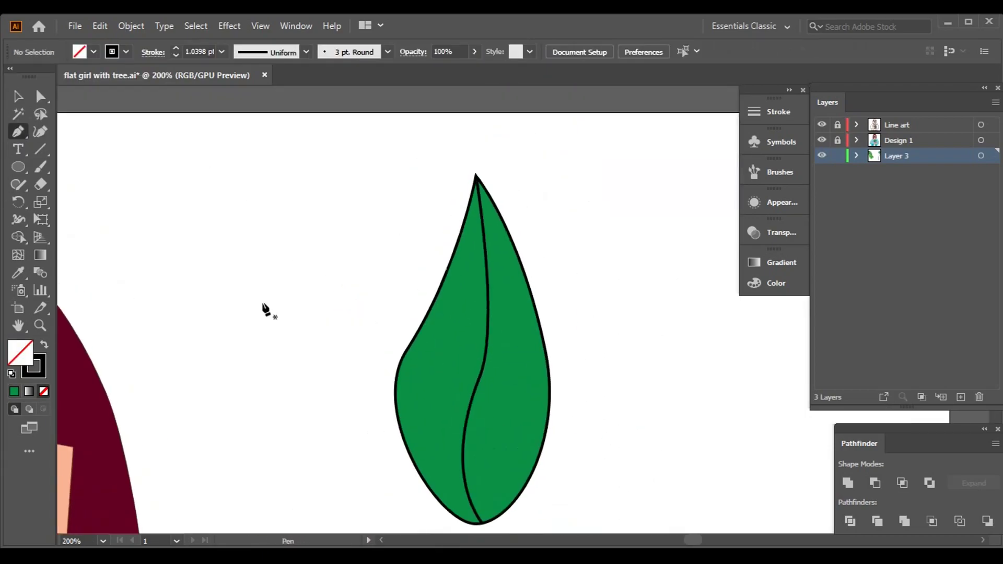
Draw curved unfilled black side veins from the midrib to both edges of the dark green leaf.
{"action": "scroll", "coordinate": [428, 387], "scroll_direction": "up", "scroll_amount": 2}
{"action": "left_click", "coordinate": [423, 333]}
{"action": "mouse_move", "coordinate": [446, 259]}
{"action": "left_mouse_down"}
{"action": "mouse_move", "coordinate": [439, 226]}
{"action": "mouse_move", "coordinate": [494, 168]}
{"action": "left_mouse_up"}
{"action": "left_click", "coordinate": [431, 418]}
{"action": "left_click", "coordinate": [359, 354]}
{"action": "scroll", "coordinate": [391, 314], "scroll_direction": "down", "scroll_amount": 5}
{"action": "left_click", "coordinate": [370, 272]}
{"action": "left_click", "coordinate": [351, 352]}
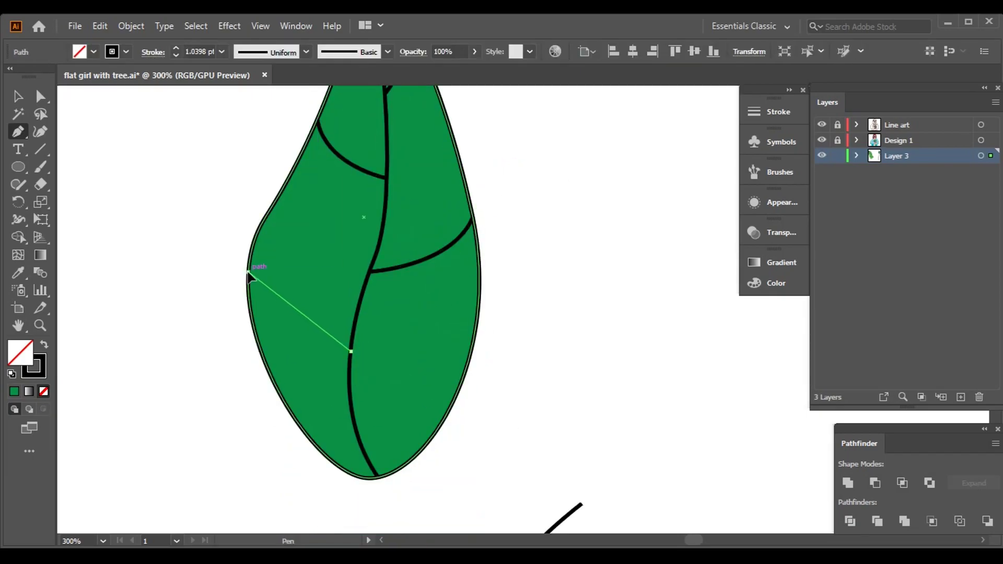
{"action": "left_click", "coordinate": [351, 419]}
{"action": "left_click_drag", "start_coordinate": [472, 353], "coordinate": [511, 291]}
{"action": "key", "text": "Escape"}
{"action": "key", "text": "v"}
{"action": "key", "text": "ctrl+minus"}
{"action": "key", "text": "ctrl+minus"}
{"action": "key", "text": "ctrl+minus"}
{"action": "key", "text": "ctrl+minus"}
{"action": "key", "text": "ctrl+minus"}
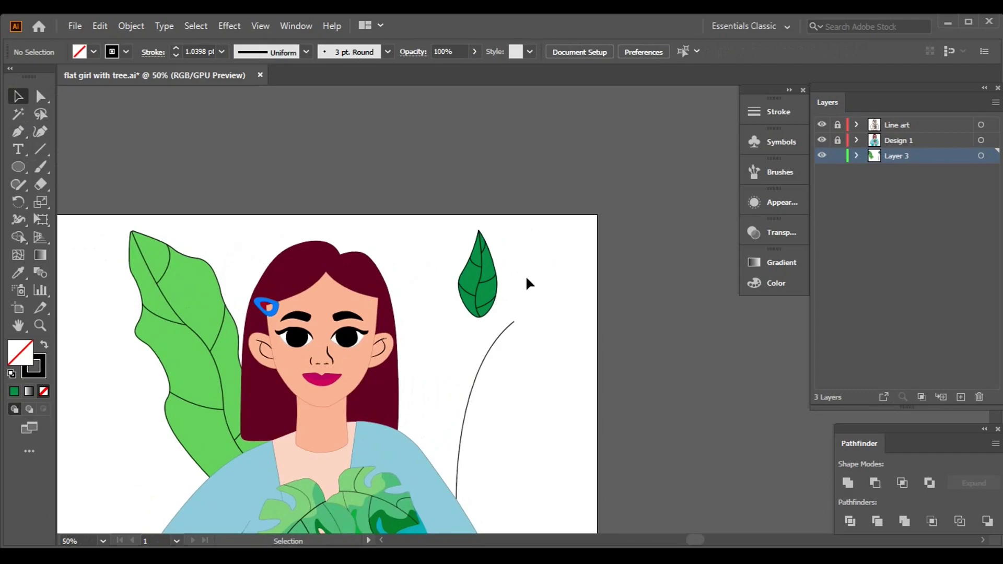
Recolor the small veined leaf above the curved stem with a yellow-green fill.
{"action": "left_click", "coordinate": [486, 277]}
{"action": "key", "text": "F6"}
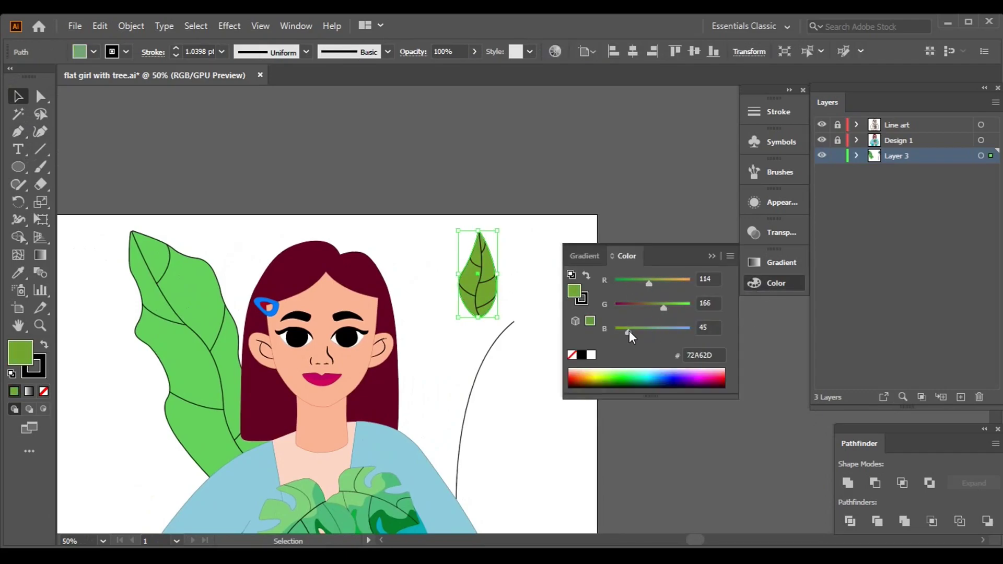
{"action": "key", "text": "F6"}
Group the yellow-green leaf with its veins, then rotate and position it at the tip of the curved stem.
{"action": "key", "text": "ctrl+plus"}
{"action": "key", "text": "ctrl+plus"}
{"action": "key", "text": "ctrl+plus"}
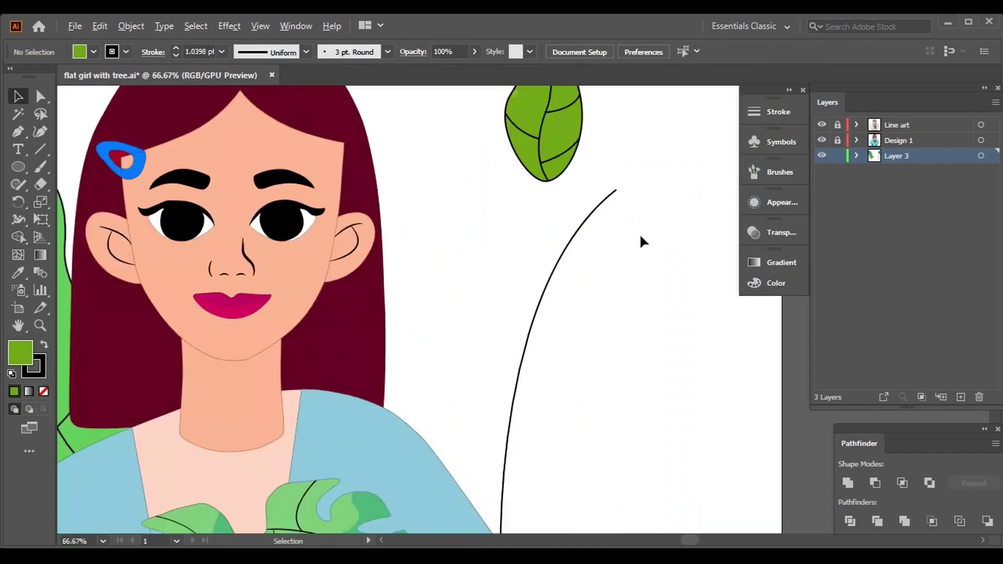
{"action": "right_click", "coordinate": [512, 246]}
{"action": "left_click", "coordinate": [544, 331]}
{"action": "left_click_drag", "start_coordinate": [544, 332], "coordinate": [434, 280]}
{"action": "left_click_drag", "start_coordinate": [472, 354], "coordinate": [352, 351]}
{"action": "left_click_drag", "start_coordinate": [360, 295], "coordinate": [535, 326]}
Duplicate the leaf and place a smaller, left-leaning copy on the stem just below the tip leaf.
{"action": "key", "text": "ctrl+0"}
{"action": "key", "text": "ctrl+1"}
{"action": "key", "text": "ctrl+c"}
{"action": "key", "text": "ctrl+v"}
{"action": "left_click_drag", "start_coordinate": [389, 427], "coordinate": [388, 386]}
{"action": "left_click_drag", "start_coordinate": [475, 403], "coordinate": [478, 410]}
{"action": "left_click", "coordinate": [544, 472]}
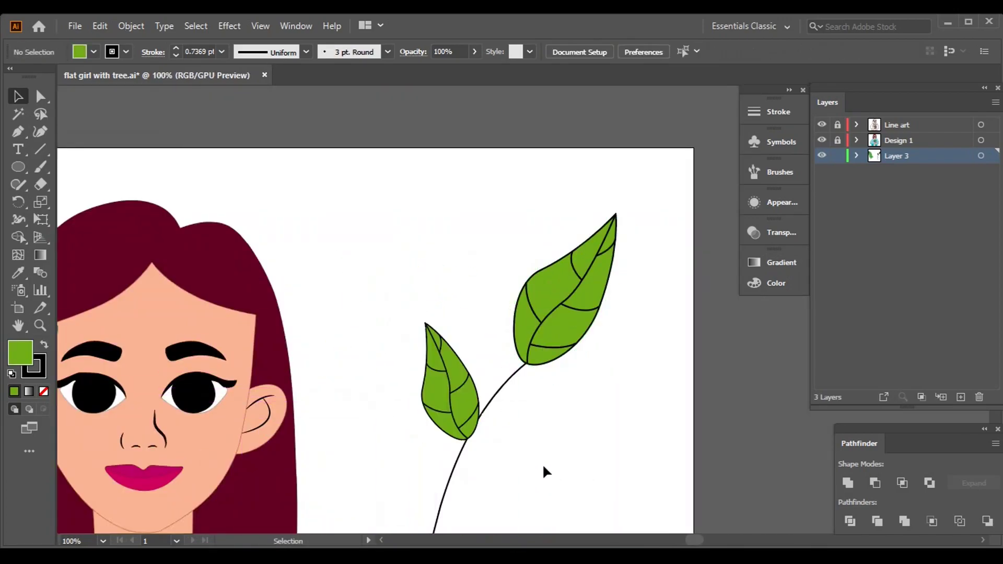
Add two more rotated leaf copies lower on the stem, one on each side, with their bases touching it.
{"action": "key", "text": "ctrl+plus"}
{"action": "left_click_drag", "start_coordinate": [440, 194], "coordinate": [512, 330]}
{"action": "left_click_drag", "start_coordinate": [558, 456], "coordinate": [660, 381]}
{"action": "scroll", "coordinate": [660, 381], "scroll_direction": "down", "scroll_amount": 3}
{"action": "left_click_drag", "start_coordinate": [486, 165], "coordinate": [376, 444]}
{"action": "key", "text": "ctrl+shift+a"}
{"action": "left_click", "coordinate": [376, 444]}
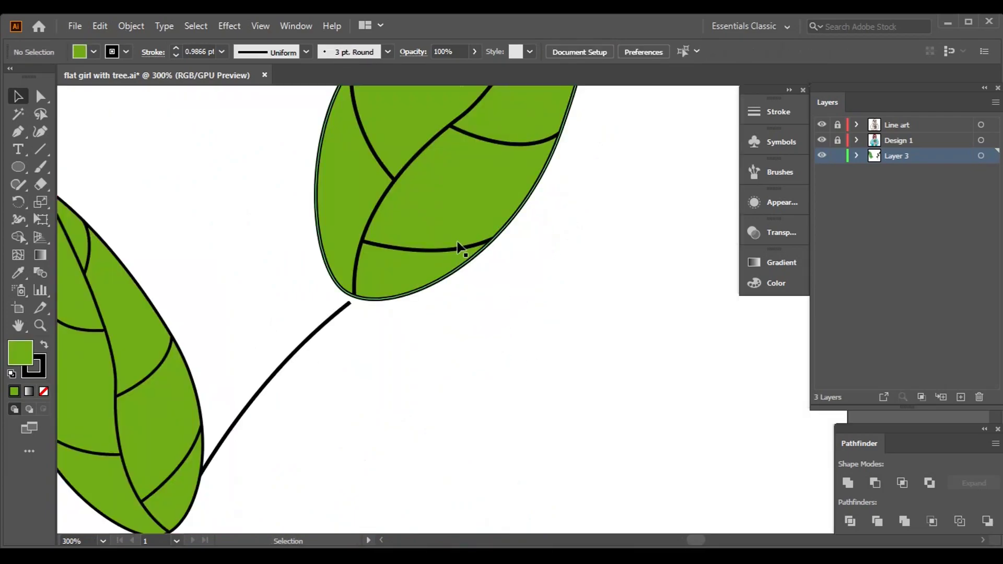
{"action": "key", "text": "ctrl+0"}
{"action": "scroll", "coordinate": [572, 283], "scroll_direction": "up", "scroll_amount": 2}
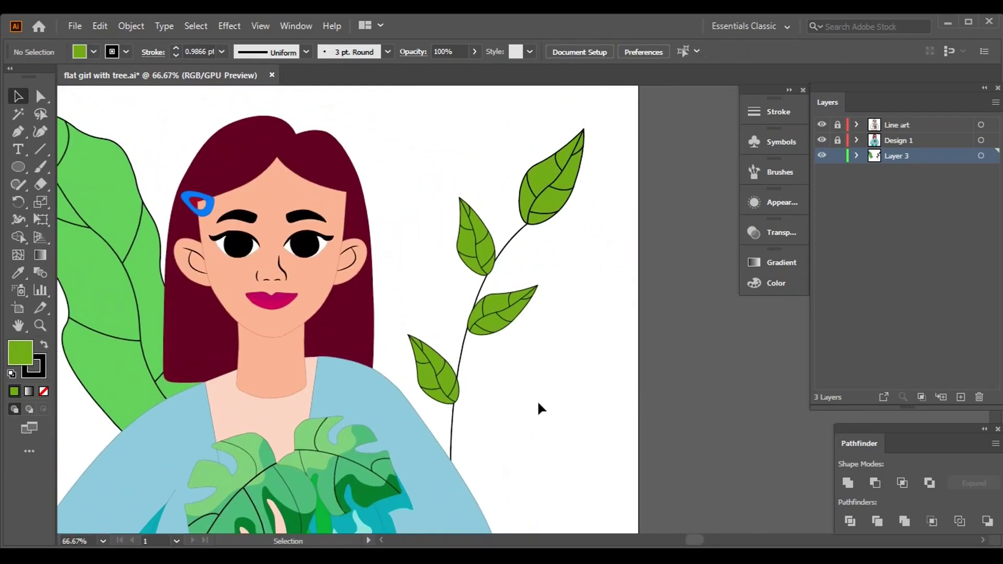
Tilt the whole green-leaved branch slightly clockwise, away from the girl's head.
{"action": "left_click_drag", "start_coordinate": [453, 138], "coordinate": [454, 139]}
{"action": "right_click", "coordinate": [460, 216]}
{"action": "left_click_drag", "start_coordinate": [571, 425], "coordinate": [437, 147]}
{"action": "left_click_drag", "start_coordinate": [502, 314], "coordinate": [554, 289]}
{"action": "left_click", "coordinate": [528, 439]}
{"action": "key", "text": "ctrl+0"}
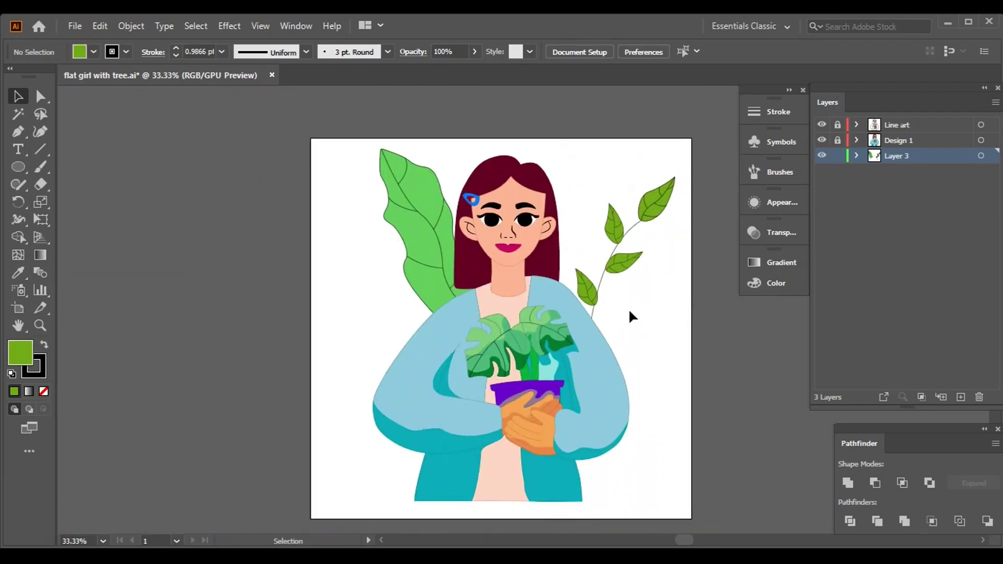
Draw an unfilled curved black stem rising from the girl's sleeve, outside the large light green leaf.
{"action": "left_click", "coordinate": [93, 51]}
{"action": "left_click", "coordinate": [11, 78]}
{"action": "key", "text": "p"}
{"action": "scroll", "coordinate": [398, 251], "scroll_direction": "up", "scroll_amount": 2}
{"action": "left_click", "coordinate": [313, 258]}
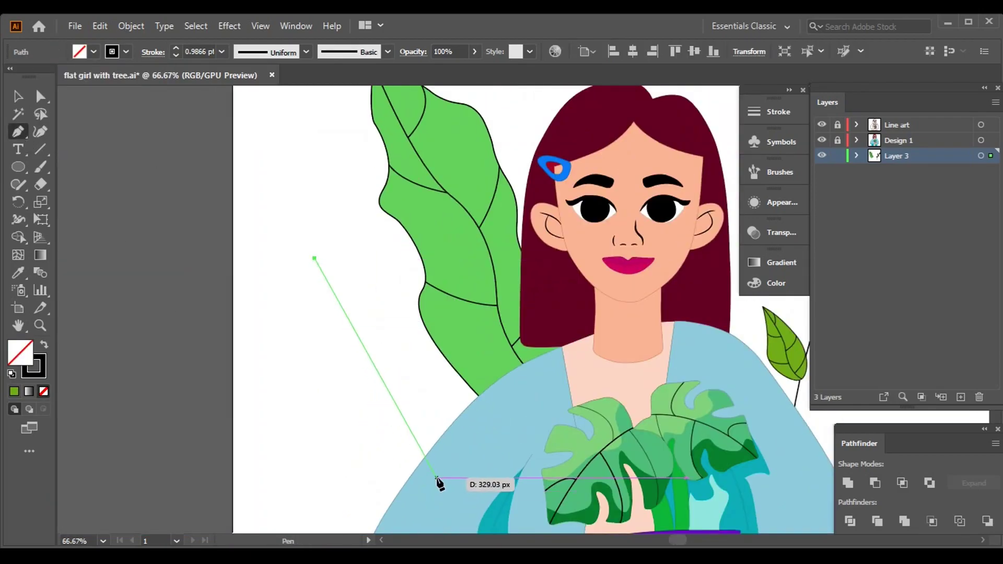
{"action": "left_click_drag", "start_coordinate": [439, 479], "coordinate": [513, 330]}
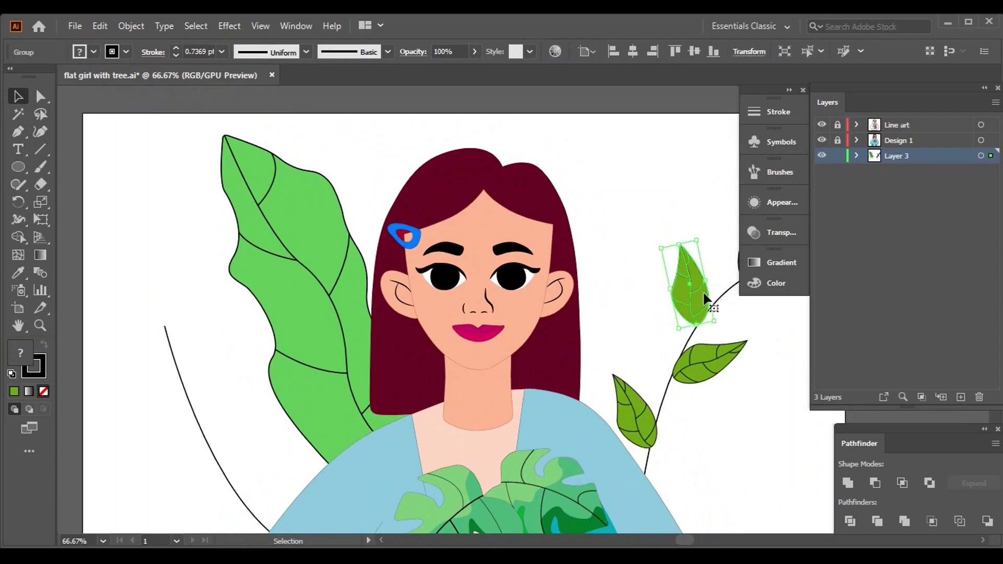
Copy a leaf from the green branch beside the new stem, ungroup it and fill it with bright blue (00C1EC).
{"action": "left_click_drag", "start_coordinate": [708, 298], "coordinate": [157, 270]}
{"action": "right_click", "coordinate": [149, 267]}
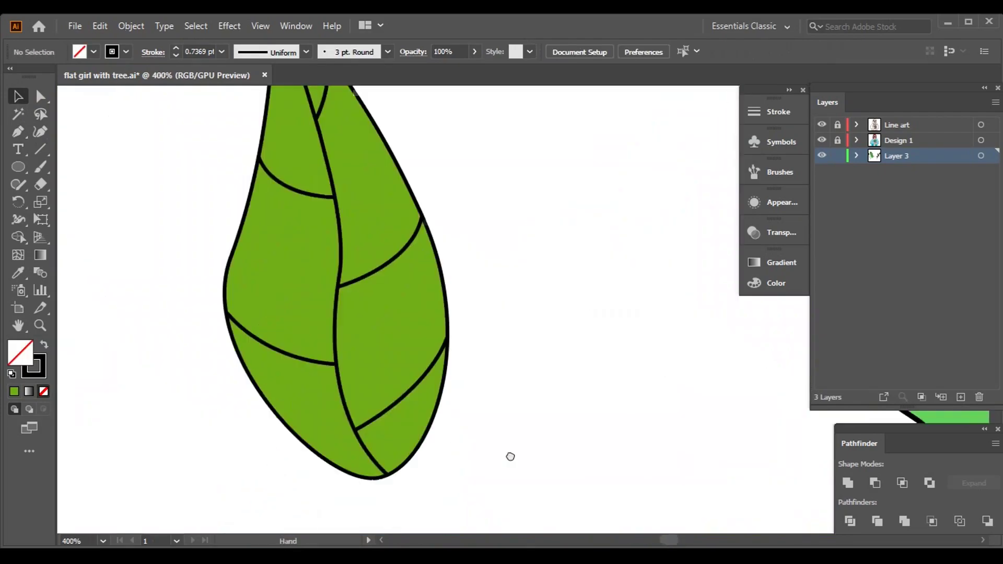
{"action": "left_click", "coordinate": [261, 313]}
{"action": "left_click", "coordinate": [775, 283]}
{"action": "left_click", "coordinate": [633, 376]}
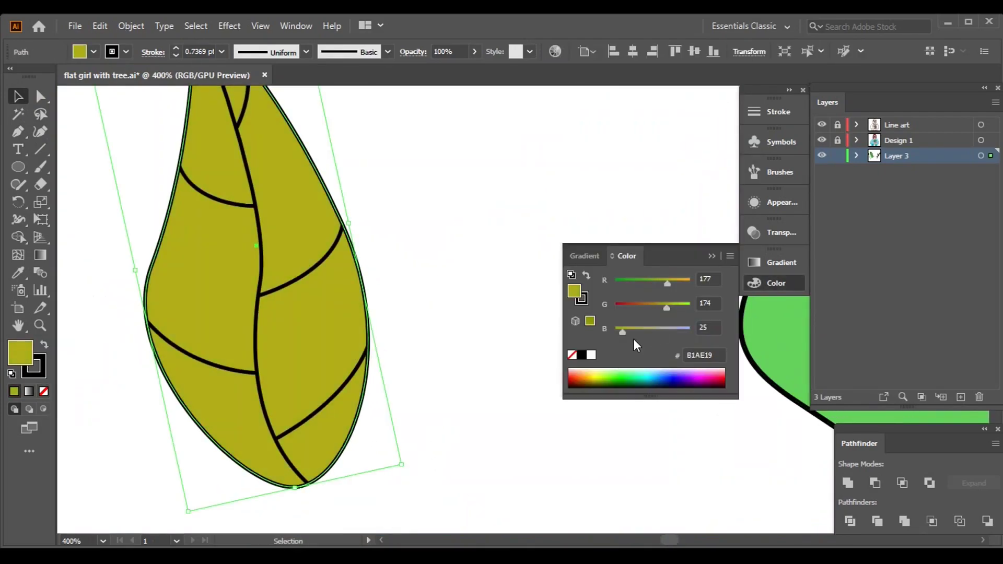
{"action": "left_click", "coordinate": [660, 371]}
{"action": "left_click_drag", "start_coordinate": [668, 308], "coordinate": [672, 308]}
{"action": "left_click", "coordinate": [472, 406]}
Scale the blue leaf down and place it at the upper end of the new stem.
{"action": "key", "text": "ctrl+minus"}
{"action": "key", "text": "ctrl+minus"}
{"action": "key", "text": "ctrl+minus"}
{"action": "left_click", "coordinate": [387, 339]}
{"action": "left_click_drag", "start_coordinate": [437, 424], "coordinate": [446, 417]}
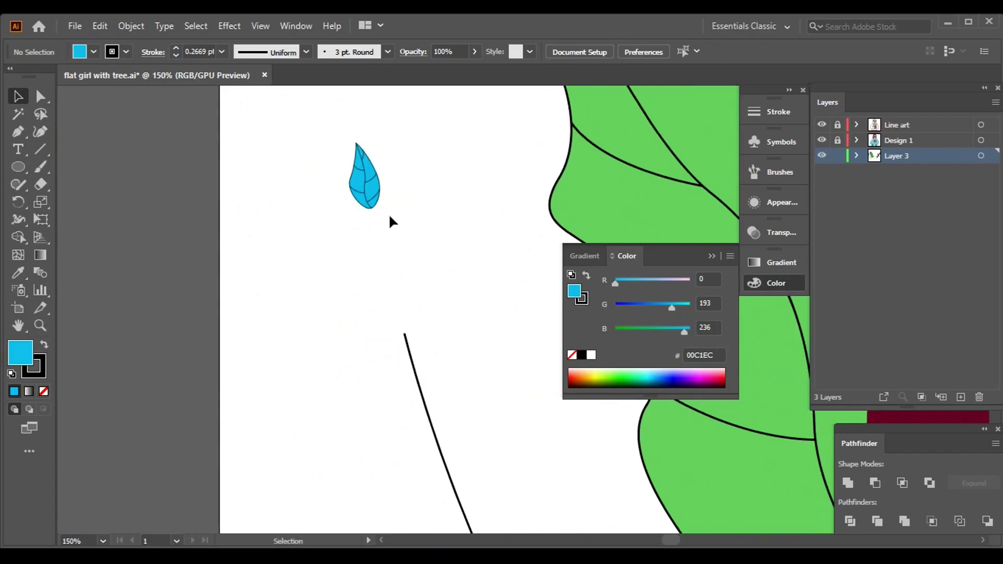
{"action": "left_click_drag", "start_coordinate": [379, 197], "coordinate": [413, 323]}
{"action": "left_click", "coordinate": [473, 397]}
Place a copy of the blue leaf, rotated clockwise, to the right of the stem below the tip leaf.
{"action": "key", "text": "ctrl+="}
{"action": "key", "text": "ctrl+="}
{"action": "left_click_drag", "start_coordinate": [365, 245], "coordinate": [414, 322]}
{"action": "scroll", "coordinate": [557, 392], "scroll_direction": "down", "scroll_amount": 3}
{"action": "key", "text": "ctrl+minus"}
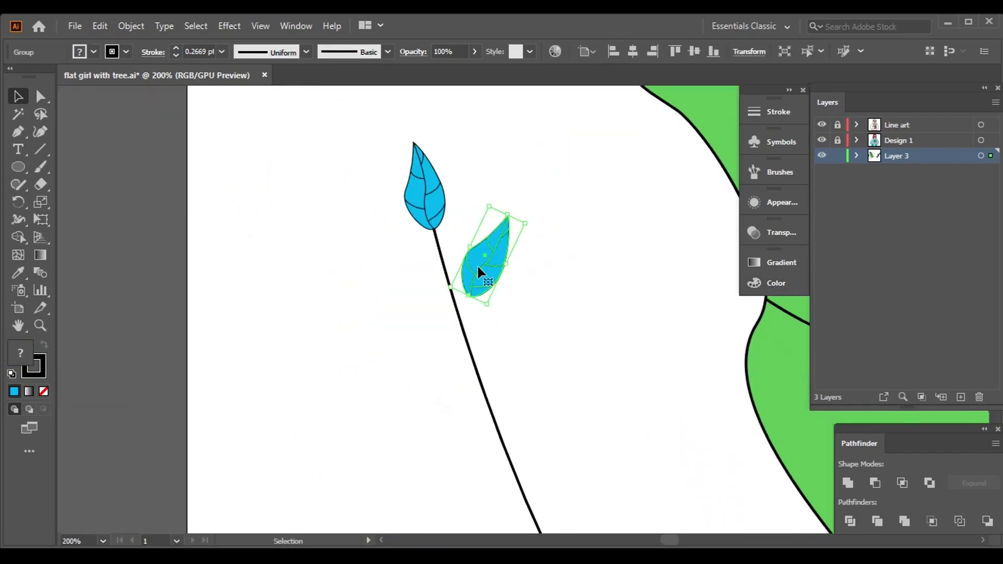
Copy the side leaf to the stem's left side, mirror it and rotate it to point outward.
{"action": "left_click_drag", "start_coordinate": [477, 264], "coordinate": [374, 321]}
{"action": "right_click", "coordinate": [374, 321]}
{"action": "left_click", "coordinate": [553, 284]}
{"action": "left_click", "coordinate": [637, 381]}
{"action": "left_click_drag", "start_coordinate": [357, 270], "coordinate": [445, 317]}
{"action": "left_click_drag", "start_coordinate": [563, 325], "coordinate": [505, 263]}
Duplicate the pair of blue side leaves repeatedly down both sides of the stem to the sleeve.
{"action": "left_click_drag", "start_coordinate": [460, 204], "coordinate": [460, 305]}
{"action": "left_click_drag", "start_coordinate": [460, 305], "coordinate": [538, 407]}
{"action": "scroll", "coordinate": [538, 408], "scroll_direction": "down", "scroll_amount": 5}
{"action": "left_click_drag", "start_coordinate": [460, 225], "coordinate": [609, 483]}
{"action": "scroll", "coordinate": [588, 347], "scroll_direction": "down", "scroll_amount": 5}
{"action": "scroll", "coordinate": [376, 253], "scroll_direction": "up", "scroll_amount": 5}
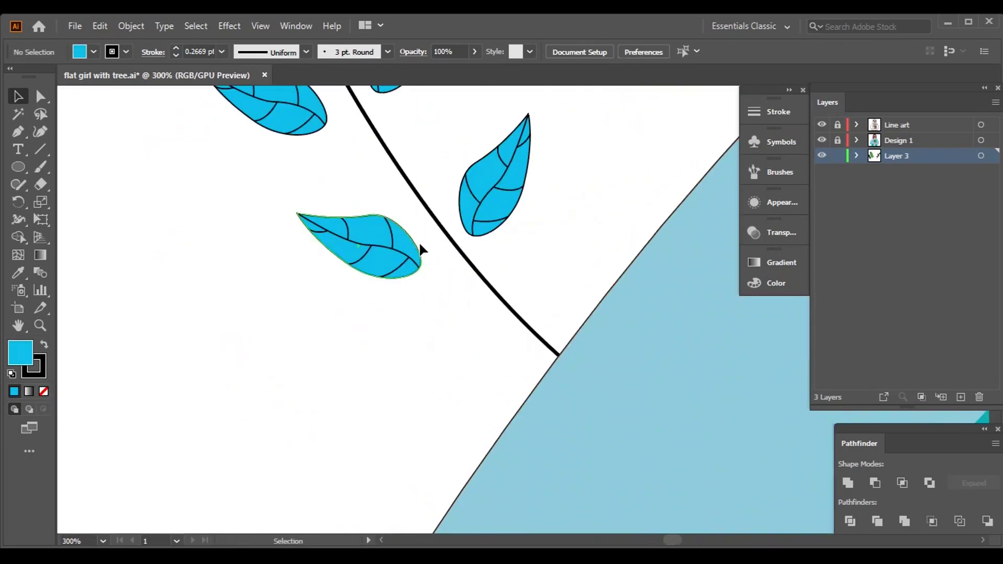
{"action": "left_click", "coordinate": [376, 253]}
{"action": "left_click_drag", "start_coordinate": [569, 224], "coordinate": [621, 341]}
{"action": "left_click", "coordinate": [323, 219]}
{"action": "left_click_drag", "start_coordinate": [377, 246], "coordinate": [358, 269]}
{"action": "scroll", "coordinate": [385, 306], "scroll_direction": "down", "scroll_amount": 3}
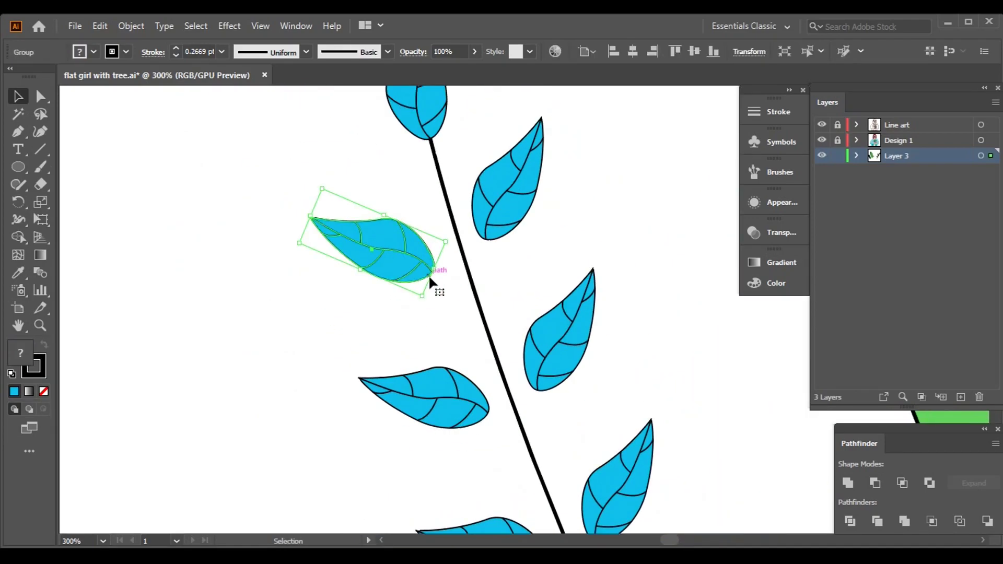
Draw thin unfilled curved stalks joining the upper blue leaves to the main stem.
{"action": "left_click", "coordinate": [67, 89]}
{"action": "left_click", "coordinate": [93, 51]}
{"action": "left_click", "coordinate": [10, 79]}
{"action": "key", "text": "p"}
{"action": "scroll", "coordinate": [458, 237], "scroll_direction": "up", "scroll_amount": 4}
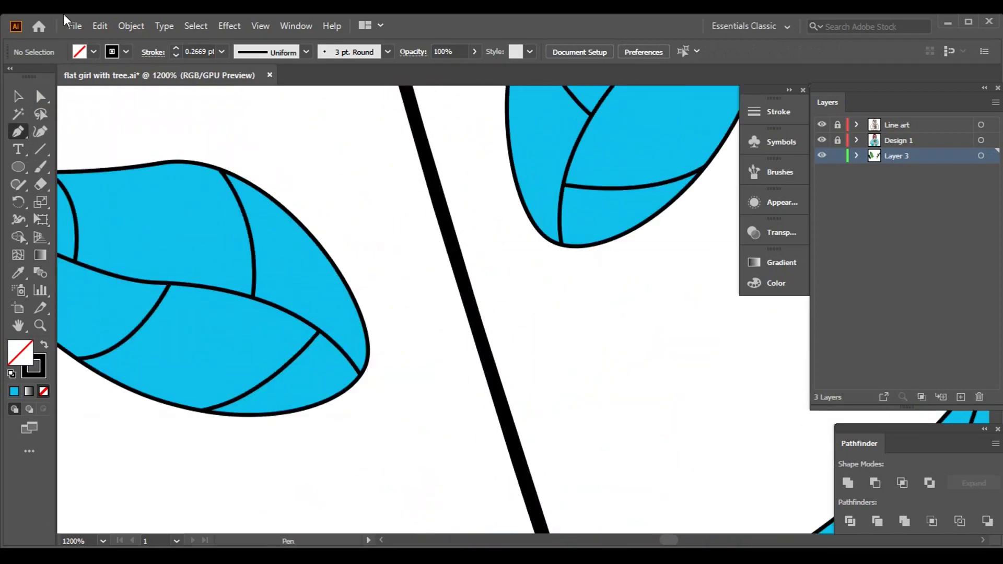
{"action": "left_click", "coordinate": [361, 374]}
{"action": "left_click_drag", "start_coordinate": [505, 430], "coordinate": [540, 401]}
{"action": "scroll", "coordinate": [501, 389], "scroll_direction": "down", "scroll_amount": 2}
{"action": "key", "text": "ctrl+z"}
{"action": "left_click", "coordinate": [347, 269]}
{"action": "left_click", "coordinate": [470, 342]}
{"action": "left_click_drag", "start_coordinate": [499, 236], "coordinate": [499, 236]}
{"action": "scroll", "coordinate": [499, 236], "scroll_direction": "left", "scroll_amount": 2}
{"action": "left_click", "coordinate": [538, 184]}
{"action": "left_click_drag", "start_coordinate": [458, 310], "coordinate": [427, 304]}
{"action": "scroll", "coordinate": [464, 296], "scroll_direction": "up", "scroll_amount": 3}
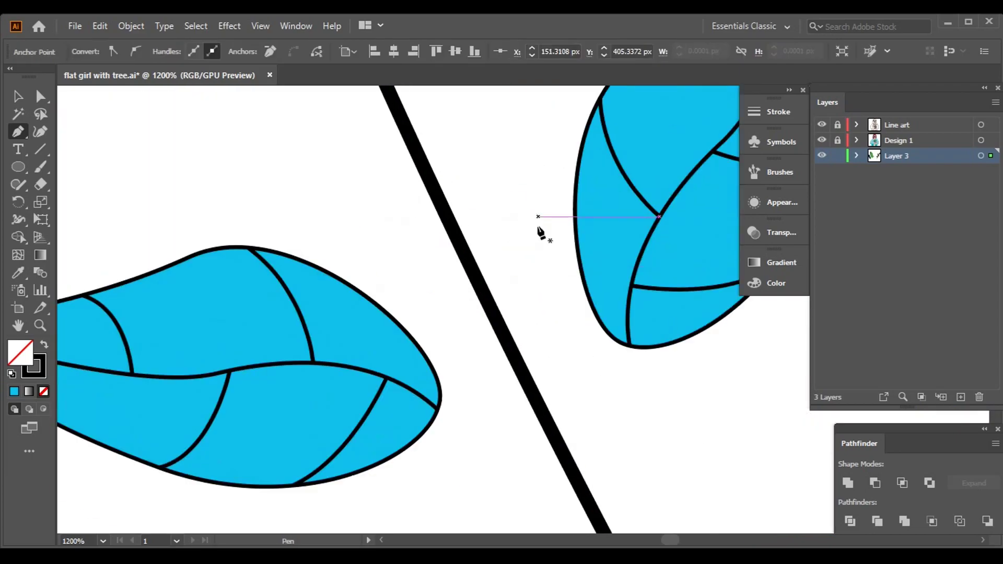
Draw matching curved stalks joining the lower blue leaves on both sides to the main stem.
{"action": "scroll", "coordinate": [537, 89], "scroll_direction": "down", "scroll_amount": 2}
{"action": "left_click_drag", "start_coordinate": [528, 343], "coordinate": [533, 386]}
{"action": "scroll", "coordinate": [533, 387], "scroll_direction": "right", "scroll_amount": 2}
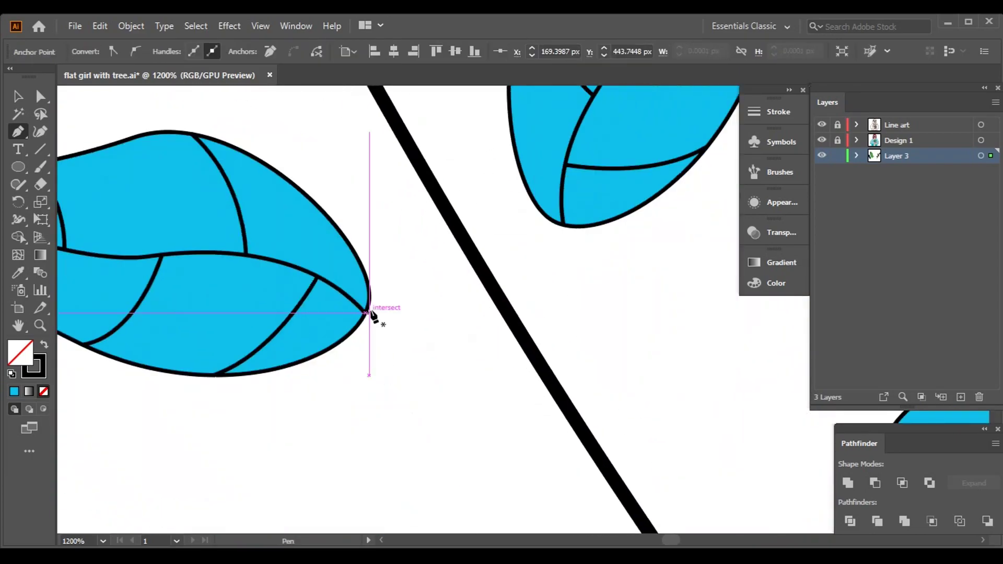
{"action": "scroll", "coordinate": [640, 421], "scroll_direction": "up", "scroll_amount": 2}
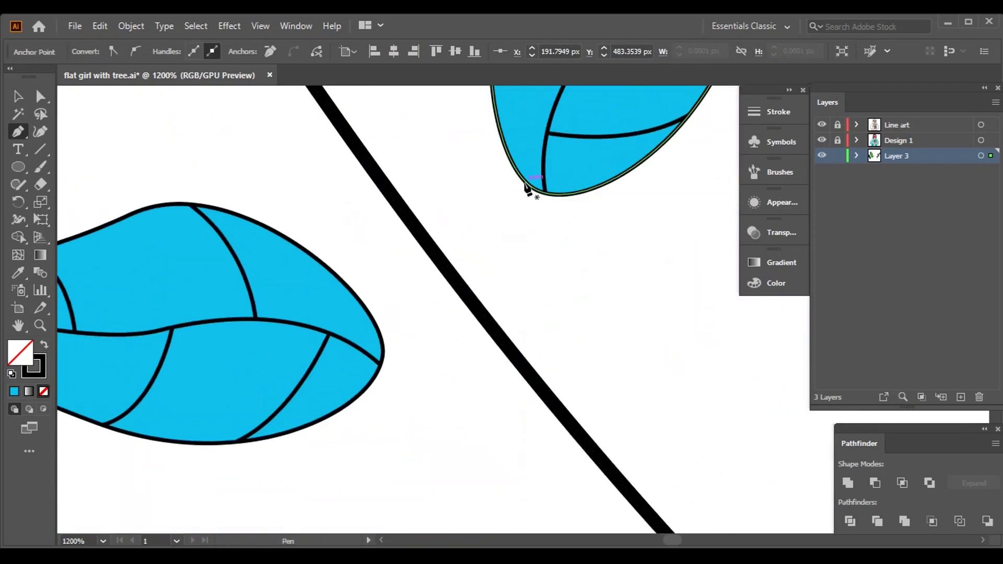
{"action": "left_click", "coordinate": [383, 353]}
{"action": "left_click_drag", "start_coordinate": [551, 401], "coordinate": [629, 467]}
{"action": "scroll", "coordinate": [634, 353], "scroll_direction": "down", "scroll_amount": 5}
Nudge the blue tip leaf slightly upward so that its base meets the end of the stem.
{"action": "key", "text": "v"}
{"action": "scroll", "coordinate": [640, 233], "scroll_direction": "up", "scroll_amount": 3}
{"action": "left_click", "coordinate": [535, 349]}
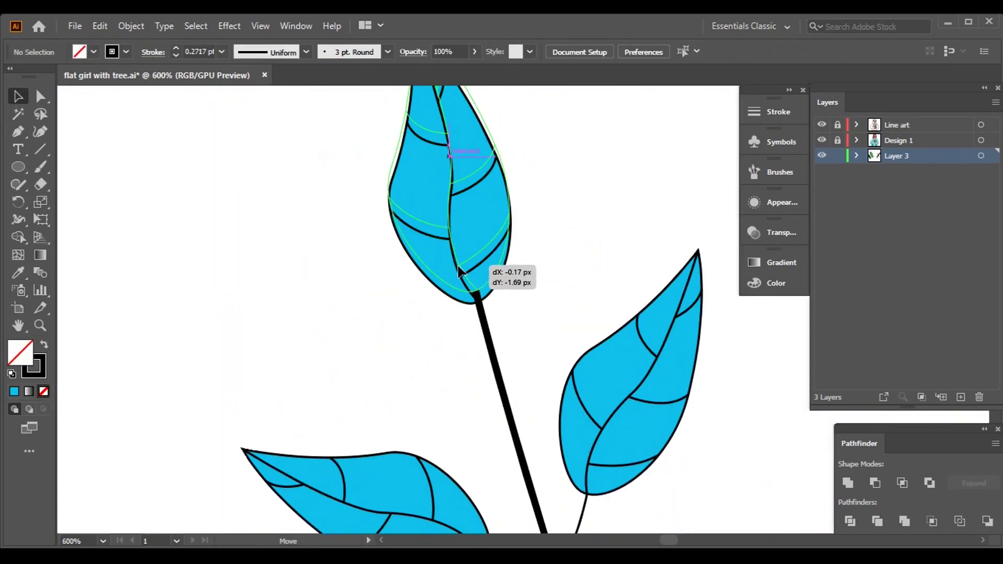
Lock the large light green leaf shape and group the blue-leaved branch with its stem and stalks.
{"action": "scroll", "coordinate": [543, 209], "scroll_direction": "down", "scroll_amount": 6}
{"action": "left_click", "coordinate": [537, 193]}
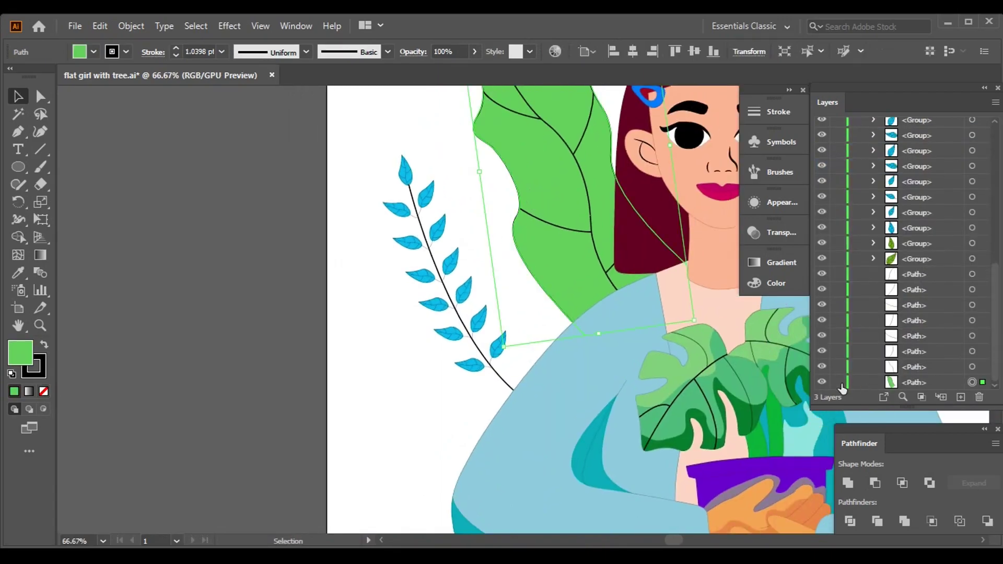
{"action": "scroll", "coordinate": [330, 117], "scroll_direction": "right", "scroll_amount": 1}
{"action": "left_click_drag", "start_coordinate": [330, 117], "coordinate": [413, 277]}
{"action": "right_click", "coordinate": [413, 277]}
{"action": "left_click", "coordinate": [444, 343]}
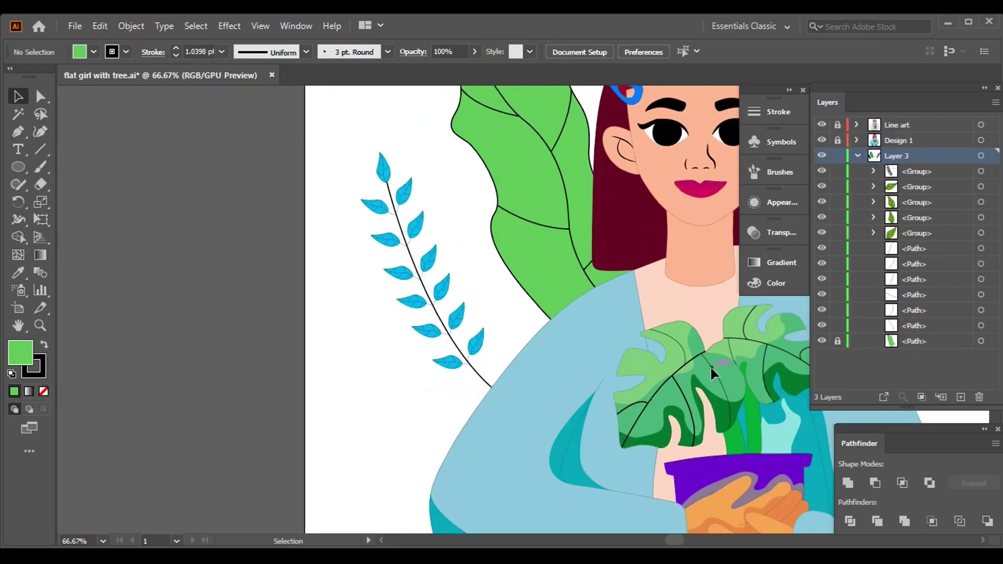
Group the four yellow-green leaves and their curved stem into one object.
{"action": "scroll", "coordinate": [456, 155], "scroll_direction": "right", "scroll_amount": 3}
{"action": "scroll", "coordinate": [456, 155], "scroll_direction": "up", "scroll_amount": 1}
{"action": "left_click_drag", "start_coordinate": [484, 106], "coordinate": [706, 445]}
{"action": "right_click", "coordinate": [580, 253]}
{"action": "left_click", "coordinate": [609, 369]}
{"action": "scroll", "coordinate": [524, 224], "scroll_direction": "down", "scroll_amount": 4}
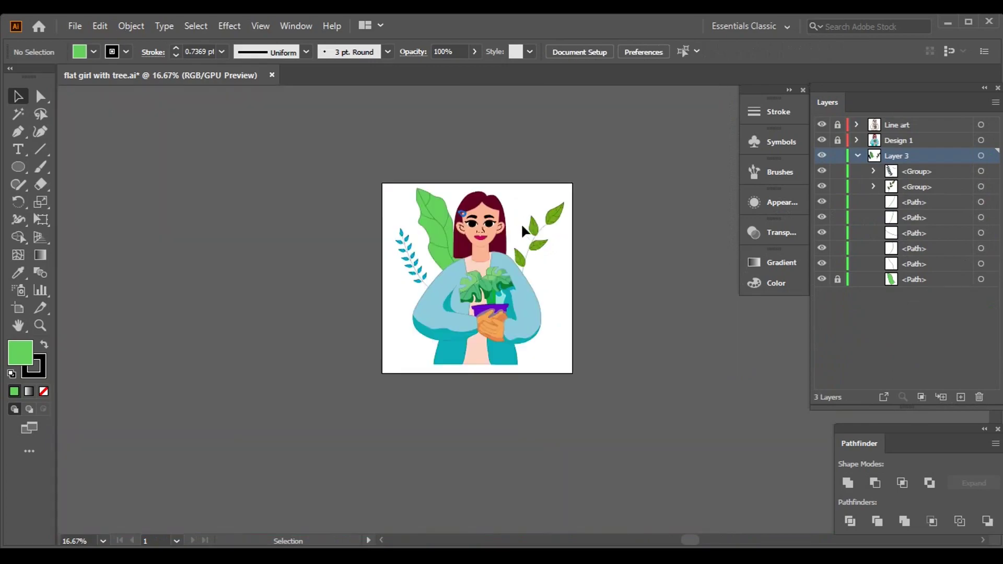
Adjust the grouped blue branch so that its upper end sits slightly closer to the large light green leaf.
{"action": "scroll", "coordinate": [524, 225], "scroll_direction": "up", "scroll_amount": 3}
{"action": "left_click_drag", "start_coordinate": [332, 168], "coordinate": [444, 359]}
{"action": "left_click", "coordinate": [406, 299]}
{"action": "scroll", "coordinate": [641, 375], "scroll_direction": "right", "scroll_amount": 2}
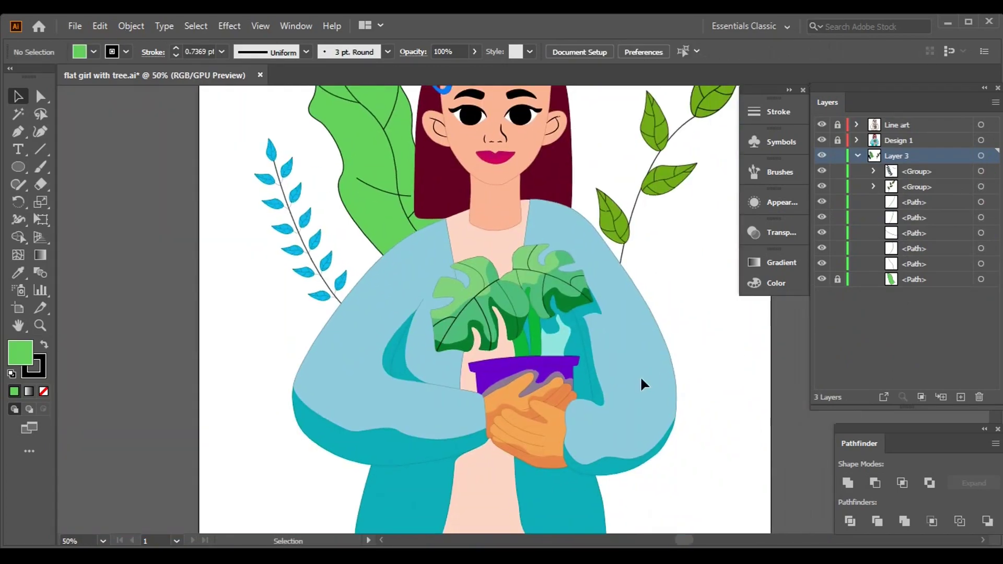
Draw the wavy upper edge of a light green leaf with the Pen tool, from the right-hand sleeve to a tip.
{"action": "left_click_drag", "start_coordinate": [495, 276], "coordinate": [450, 365]}
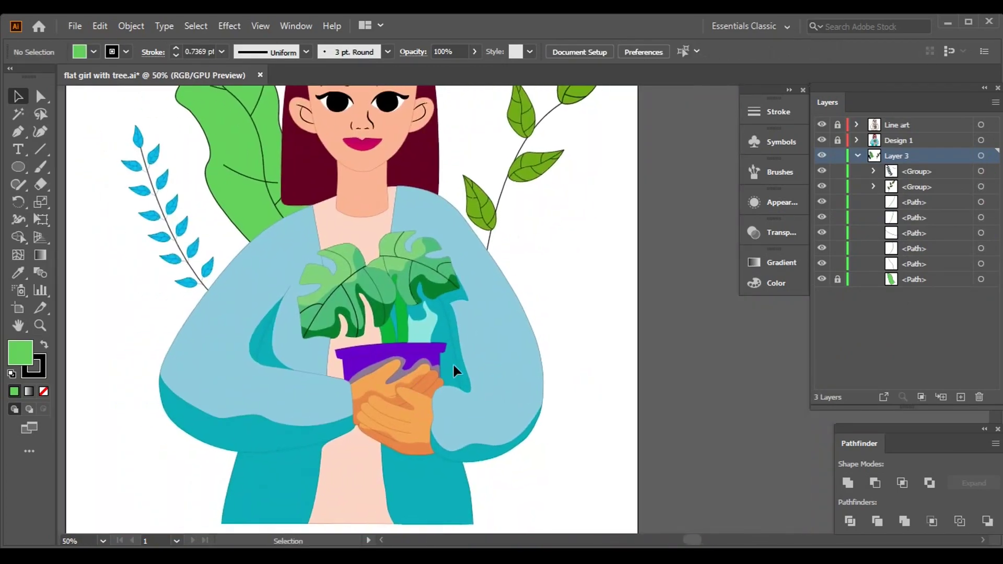
{"action": "scroll", "coordinate": [450, 364], "scroll_direction": "down", "scroll_amount": 2}
{"action": "left_click", "coordinate": [18, 134]}
{"action": "scroll", "coordinate": [493, 369], "scroll_direction": "up", "scroll_amount": 3}
{"action": "scroll", "coordinate": [317, 437], "scroll_direction": "up", "scroll_amount": 3}
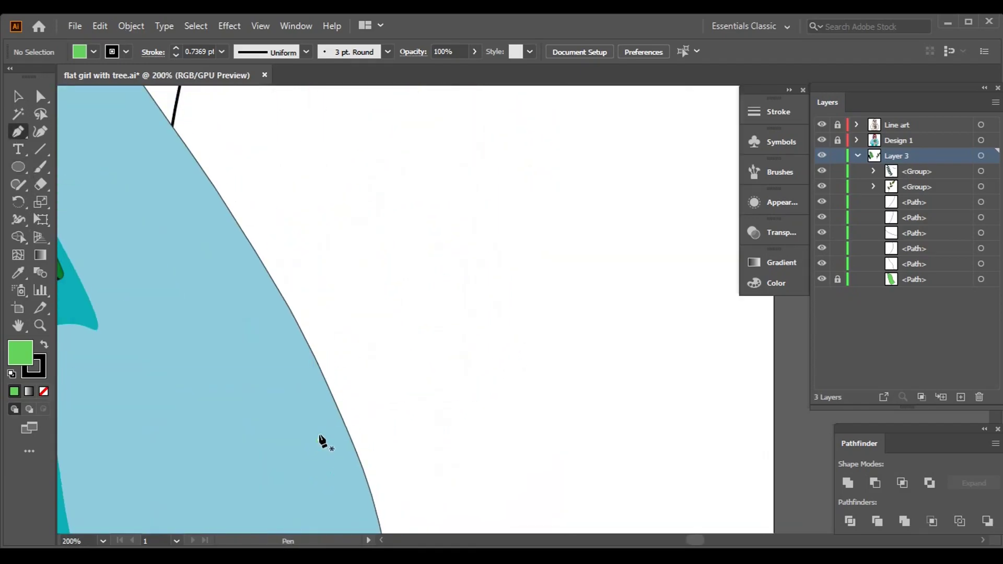
{"action": "left_click", "coordinate": [358, 325]}
{"action": "scroll", "coordinate": [381, 321], "scroll_direction": "up", "scroll_amount": 2}
{"action": "left_click_drag", "start_coordinate": [486, 345], "coordinate": [509, 302]}
{"action": "scroll", "coordinate": [509, 306], "scroll_direction": "right", "scroll_amount": 3}
{"action": "left_click_drag", "start_coordinate": [497, 212], "coordinate": [578, 173]}
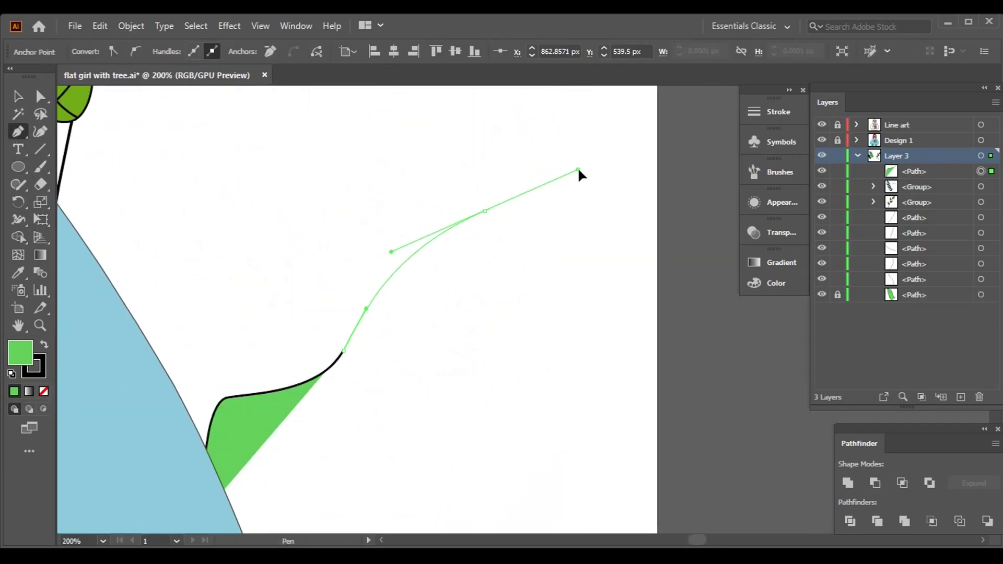
Draw the new leaf's lower edge from the tip back to the sleeve and close the shape.
{"action": "scroll", "coordinate": [578, 172], "scroll_direction": "down", "scroll_amount": 2}
{"action": "scroll", "coordinate": [372, 291], "scroll_direction": "up", "scroll_amount": 2}
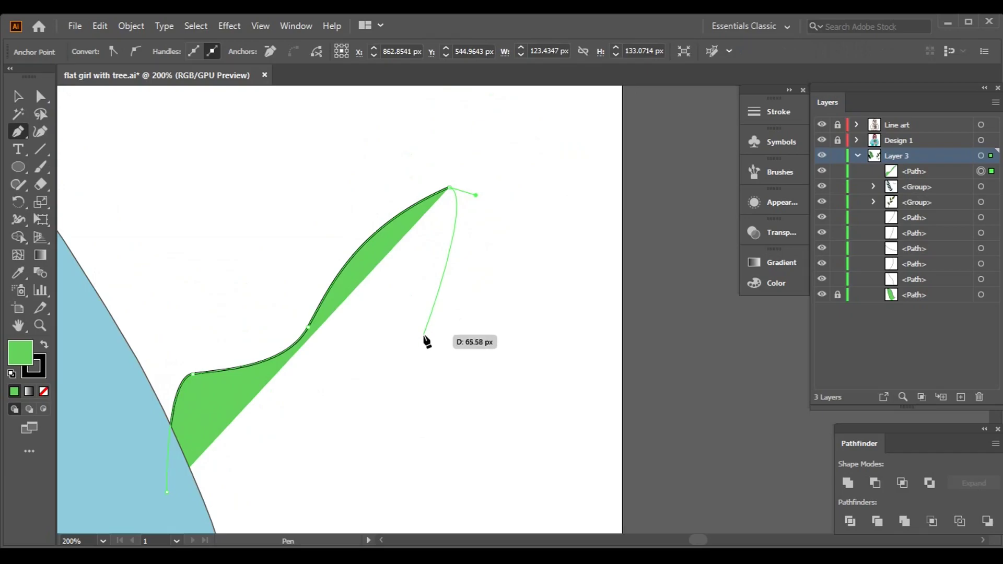
{"action": "scroll", "coordinate": [426, 338], "scroll_direction": "down", "scroll_amount": 3}
{"action": "scroll", "coordinate": [266, 293], "scroll_direction": "down", "scroll_amount": 2}
{"action": "left_click", "coordinate": [177, 444]}
{"action": "key", "text": "v"}
{"action": "left_click", "coordinate": [636, 321]}
Ungroup the blue branch and fit the large green leaf's lower-left vein between the leaf edge and the midrib.
{"action": "key", "text": "ctrl+minus"}
{"action": "key", "text": "ctrl+minus"}
{"action": "left_click", "coordinate": [608, 382]}
{"action": "scroll", "coordinate": [340, 347], "scroll_direction": "up", "scroll_amount": 4}
{"action": "scroll", "coordinate": [341, 347], "scroll_direction": "left", "scroll_amount": 2}
{"action": "left_click", "coordinate": [274, 297]}
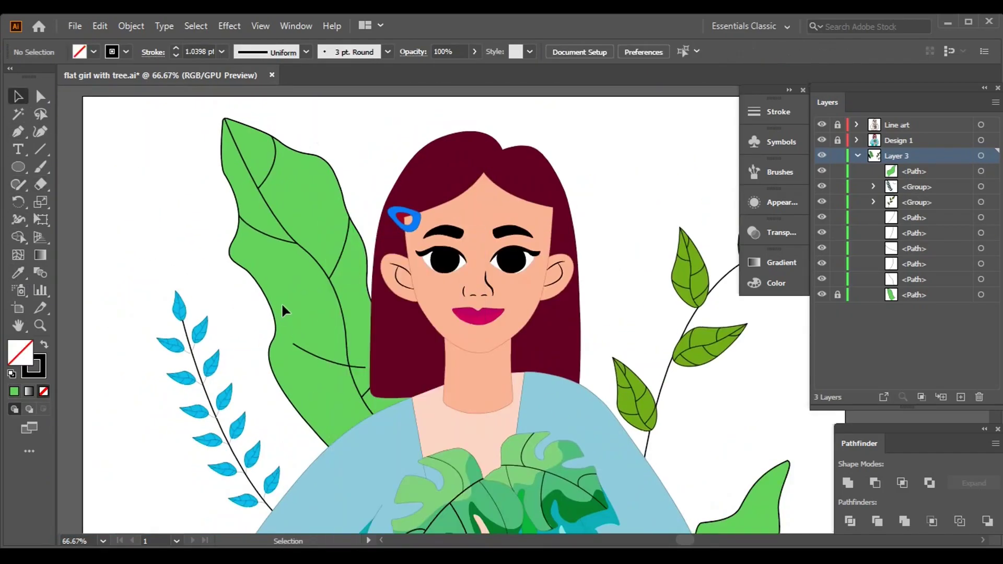
{"action": "scroll", "coordinate": [398, 340], "scroll_direction": "up", "scroll_amount": 3}
{"action": "left_click_drag", "start_coordinate": [589, 387], "coordinate": [579, 384]}
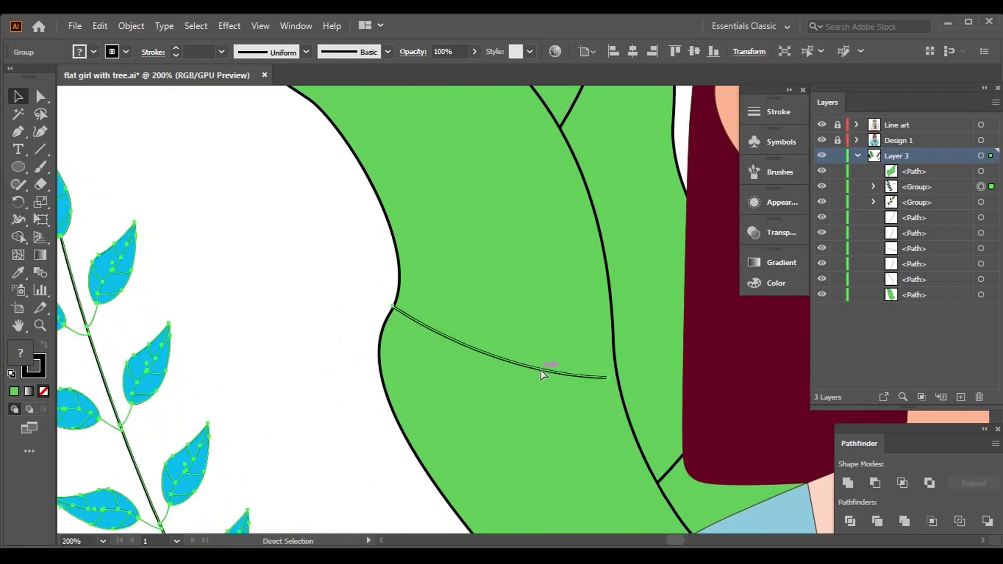
{"action": "left_click_drag", "start_coordinate": [544, 370], "coordinate": [472, 367]}
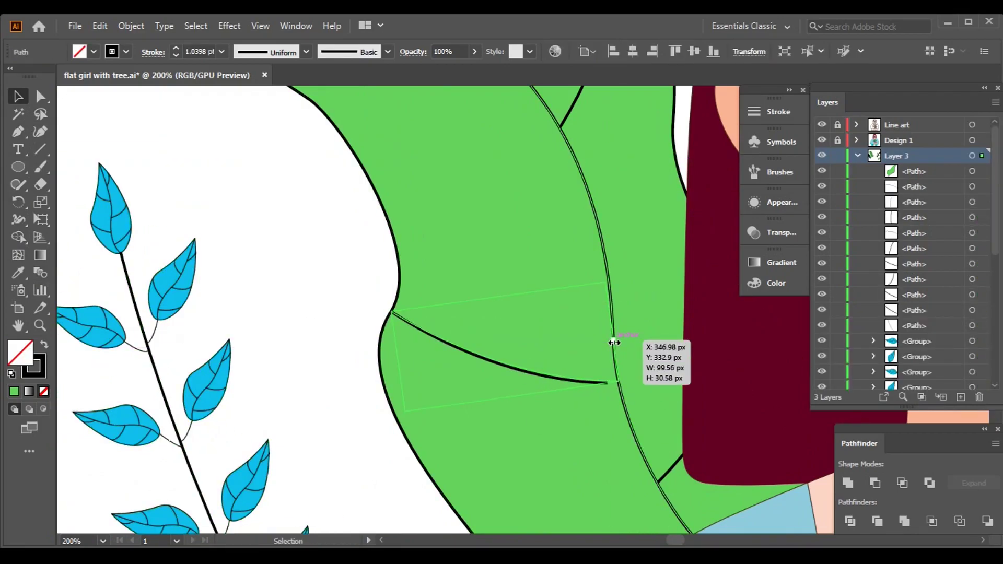
Try to group the large green leaf together with its veins.
{"action": "key", "text": "ctrl+minus"}
{"action": "key", "text": "ctrl+minus"}
{"action": "key", "text": "ctrl+minus"}
{"action": "left_click", "coordinate": [369, 352]}
{"action": "left_click", "coordinate": [390, 139], "text": "shift"}
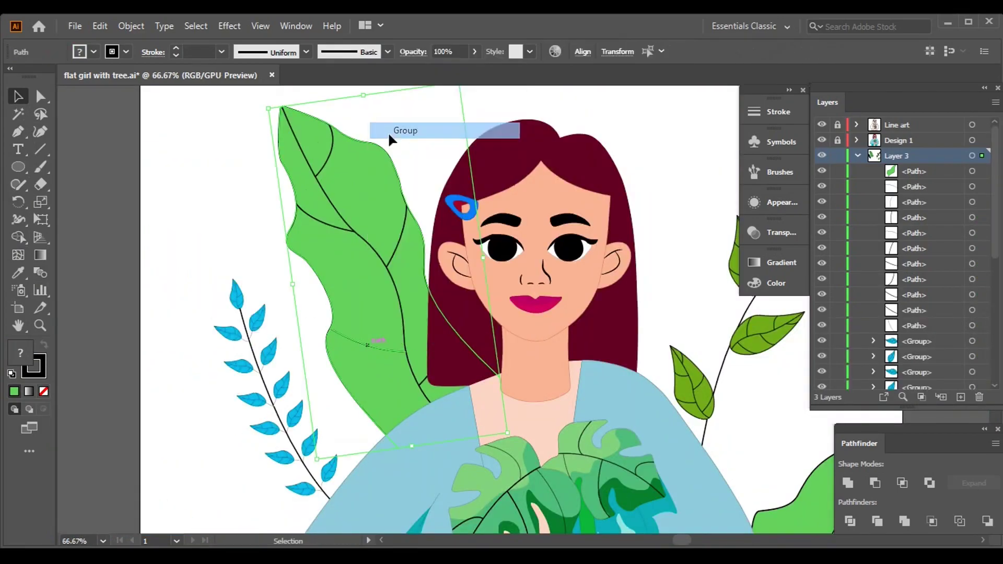
Group the blue leaves and their long stem into one object.
{"action": "left_click", "coordinate": [250, 238]}
{"action": "left_click_drag", "start_coordinate": [325, 161], "coordinate": [414, 359]}
{"action": "scroll", "coordinate": [466, 387], "scroll_direction": "up", "scroll_amount": 2}
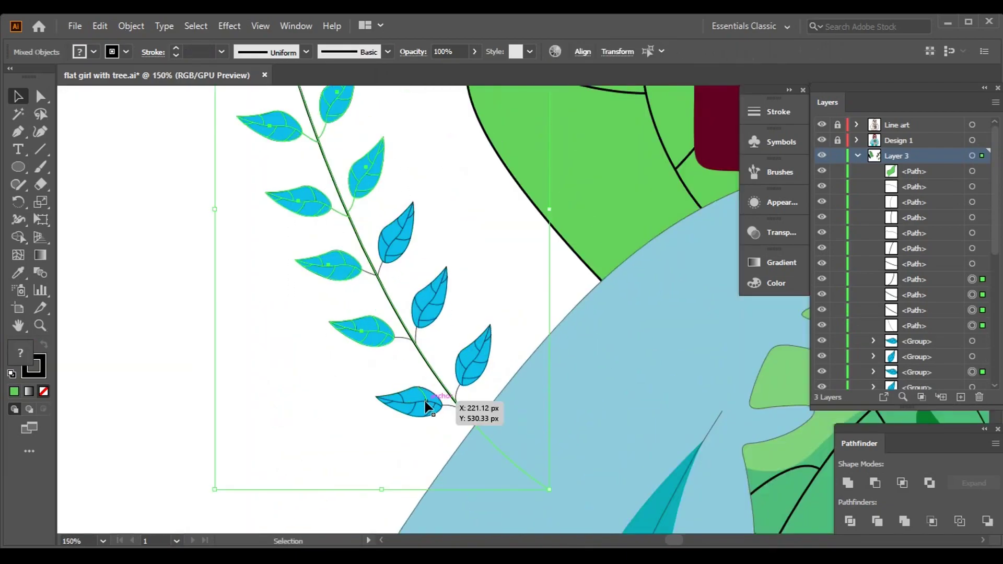
{"action": "scroll", "coordinate": [367, 261], "scroll_direction": "down", "scroll_amount": 2}
{"action": "left_click_drag", "start_coordinate": [403, 376], "coordinate": [366, 397]}
{"action": "left_click", "coordinate": [334, 235]}
{"action": "left_click_drag", "start_coordinate": [397, 365], "coordinate": [493, 445]}
{"action": "key", "text": "ctrl+z"}
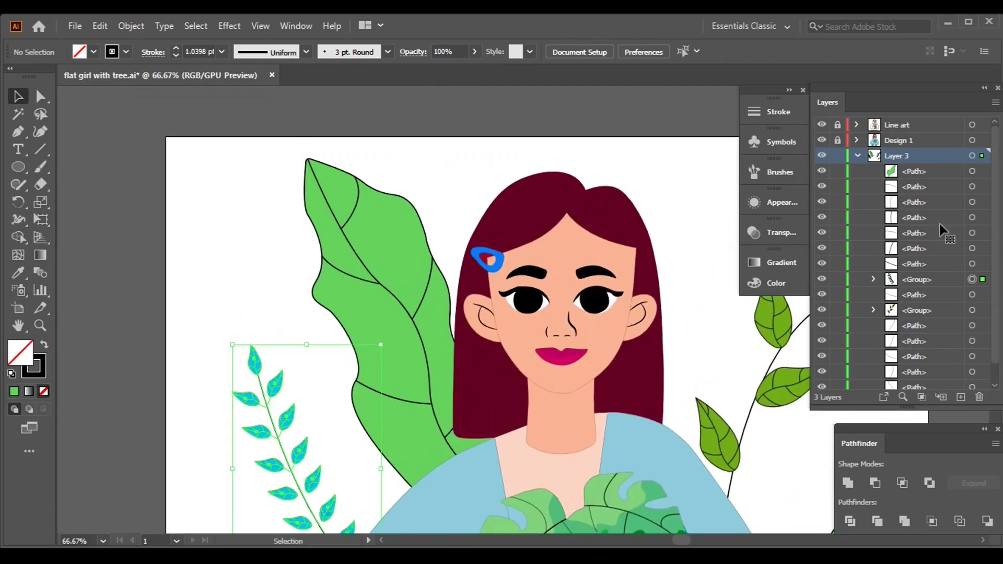
Try grouping the large green leaf with its veins and locking the leaf and branch groups.
{"action": "left_click_drag", "start_coordinate": [531, 490], "coordinate": [531, 489]}
{"action": "right_click", "coordinate": [403, 354]}
{"action": "left_click", "coordinate": [447, 149]}
{"action": "left_click", "coordinate": [525, 324]}
{"action": "left_click", "coordinate": [732, 428]}
{"action": "left_click", "coordinate": [691, 202]}
{"action": "scroll", "coordinate": [690, 202], "scroll_direction": "down", "scroll_amount": 2}
{"action": "scroll", "coordinate": [691, 202], "scroll_direction": "right", "scroll_amount": 4}
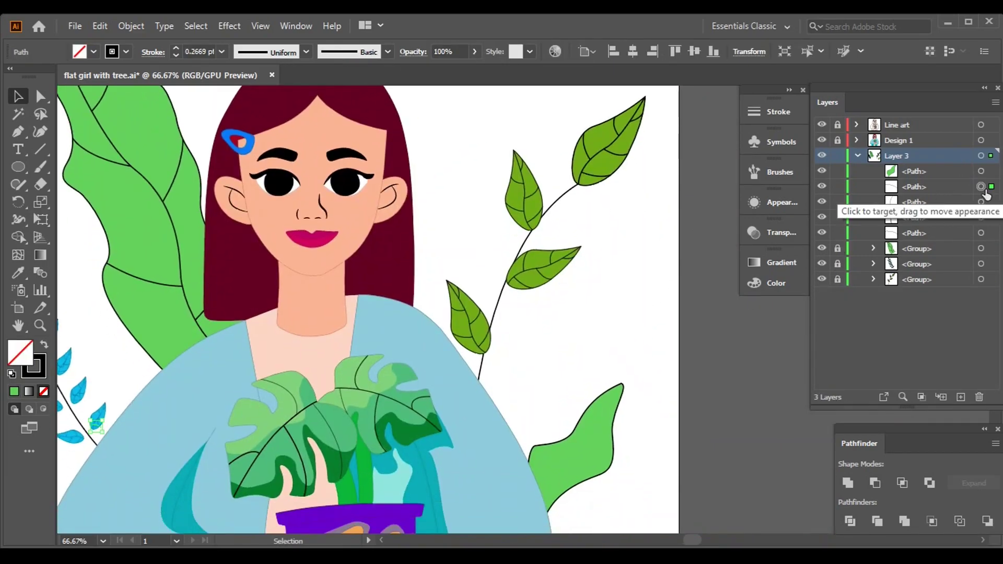
Check the loose stalks of the blue branch and undo the large leaf's grouping and the group locks.
{"action": "left_click", "coordinate": [981, 187]}
{"action": "scroll", "coordinate": [486, 366], "scroll_direction": "up", "scroll_amount": 6}
{"action": "scroll", "coordinate": [558, 381], "scroll_direction": "down", "scroll_amount": 4}
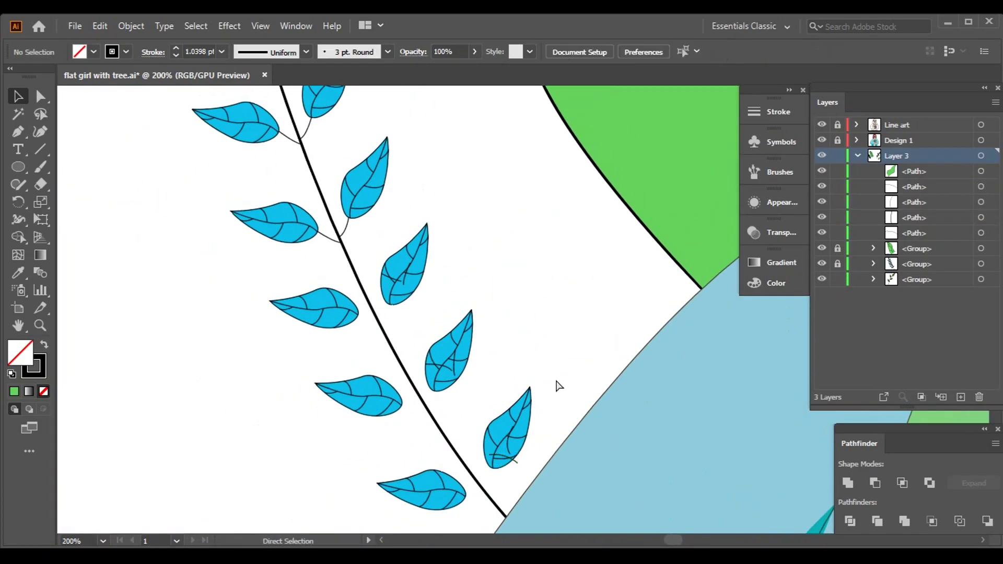
{"action": "key", "text": "ctrl+a"}
{"action": "scroll", "coordinate": [584, 357], "scroll_direction": "down", "scroll_amount": 2}
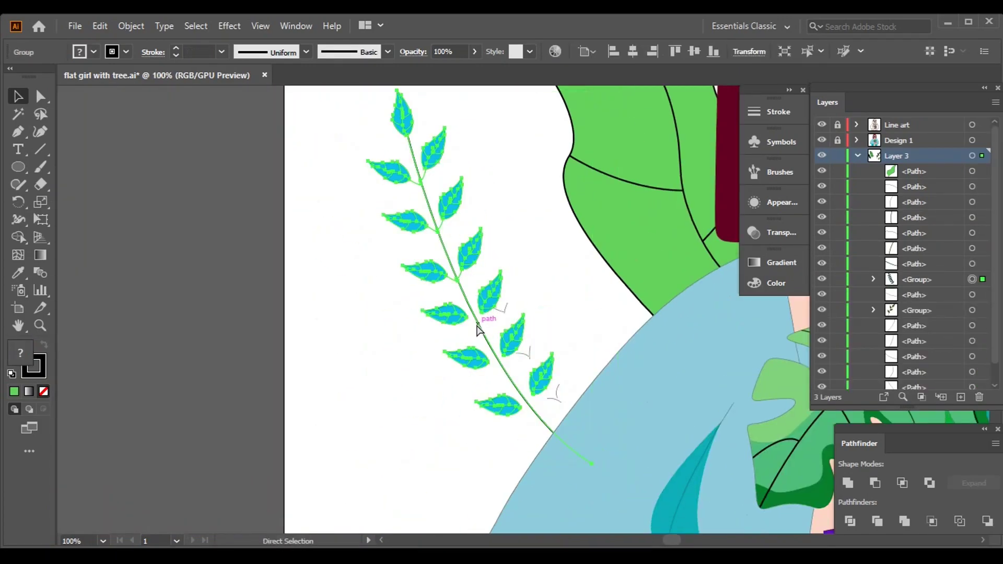
Line up the blue branch with its small loose stalks and group them all together.
{"action": "left_click_drag", "start_coordinate": [477, 326], "coordinate": [503, 316]}
{"action": "left_click", "coordinate": [633, 300], "text": "shift"}
{"action": "key", "text": "ctrl+minus"}
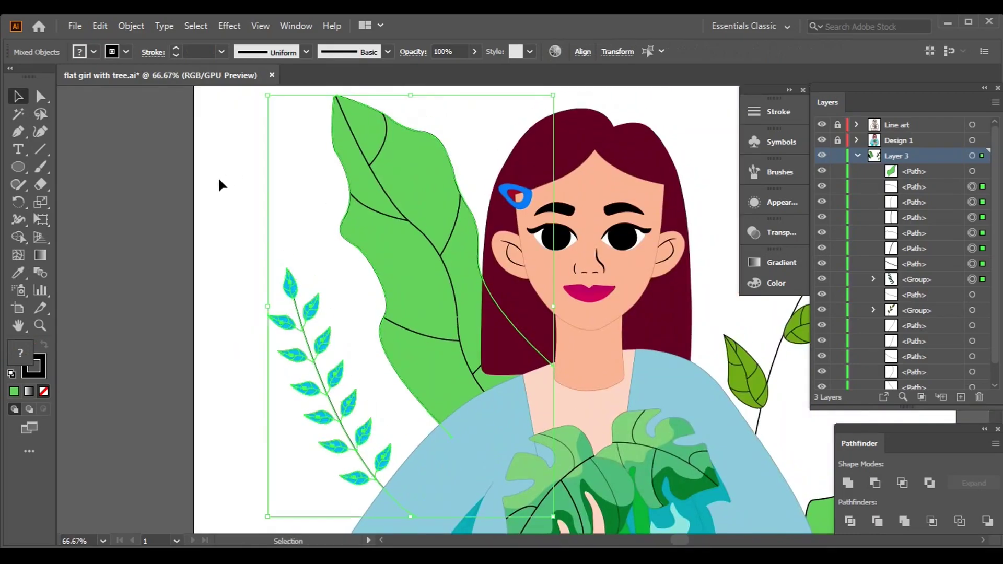
{"action": "left_click", "coordinate": [293, 214], "text": "shift"}
{"action": "left_click", "coordinate": [407, 202], "text": "shift"}
{"action": "left_click", "coordinate": [436, 448]}
{"action": "key", "text": "ctrl+g"}
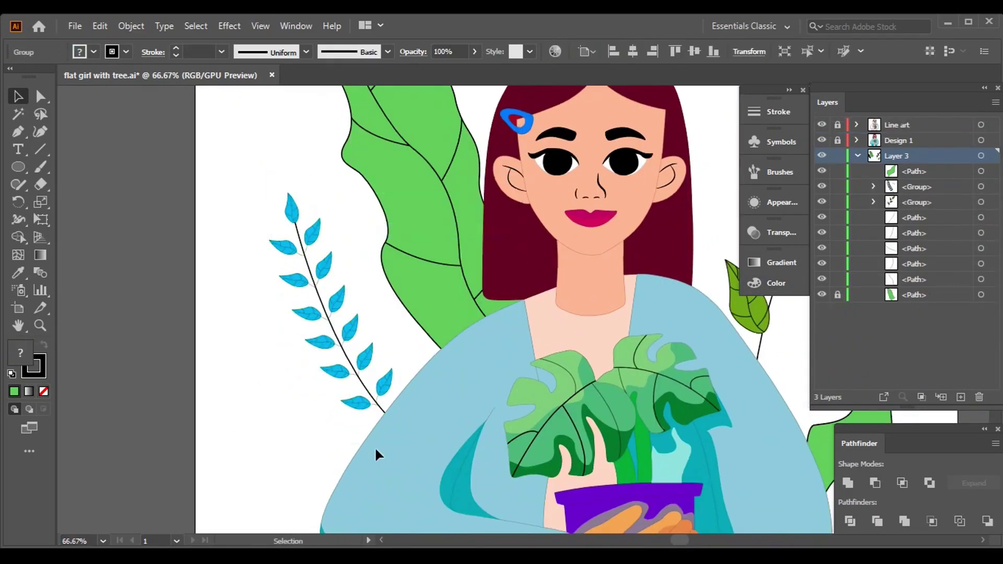
Group the large green leaf with its veins and lock it along with both branch groups.
{"action": "key", "text": "ctrl+plus"}
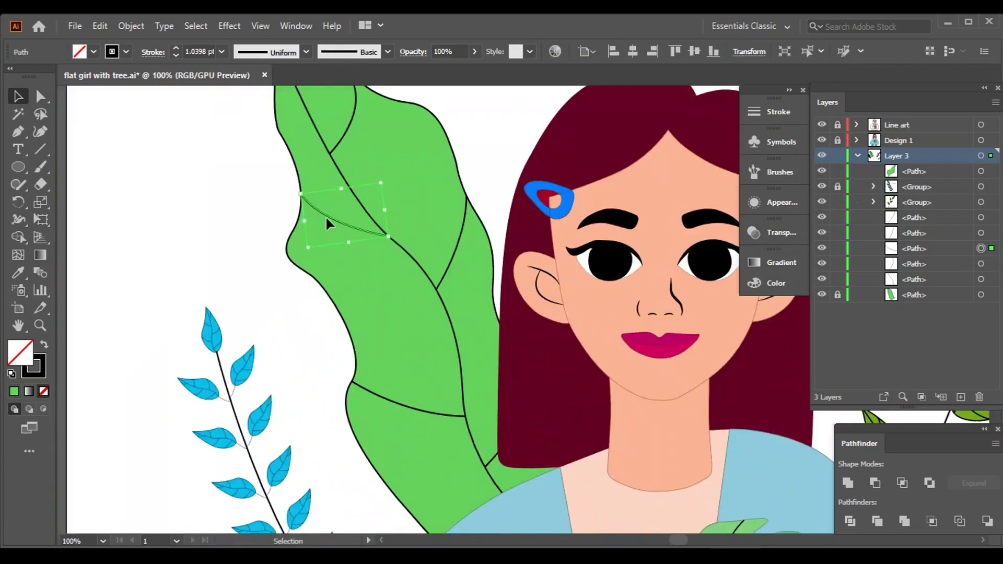
{"action": "key", "text": "ctrl+minus"}
{"action": "key", "text": "ctrl+minus"}
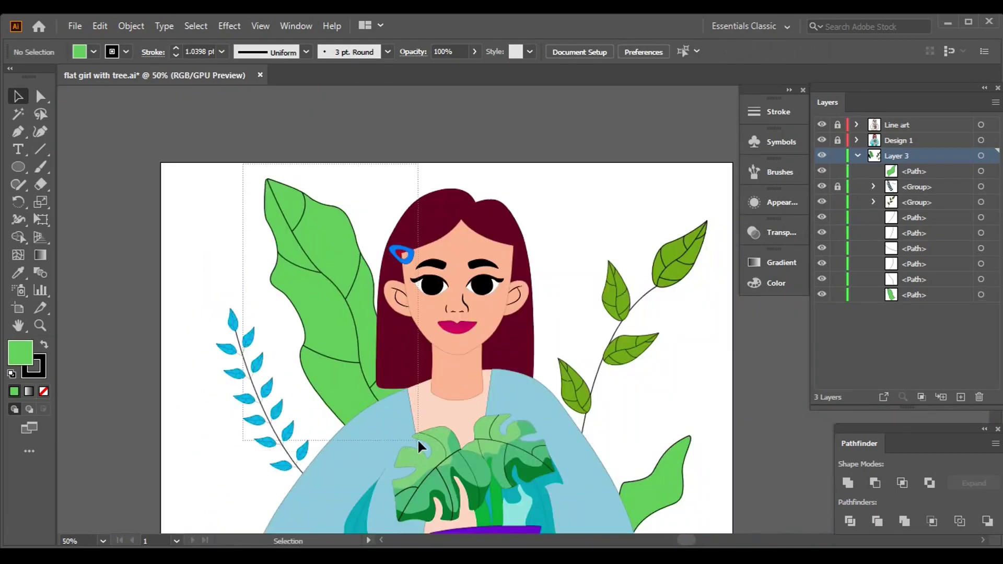
{"action": "left_click_drag", "start_coordinate": [422, 454], "coordinate": [421, 450]}
{"action": "right_click", "coordinate": [348, 335]}
{"action": "left_click", "coordinate": [387, 106]}
{"action": "left_click", "coordinate": [665, 283]}
{"action": "key", "text": "ctrl+2"}
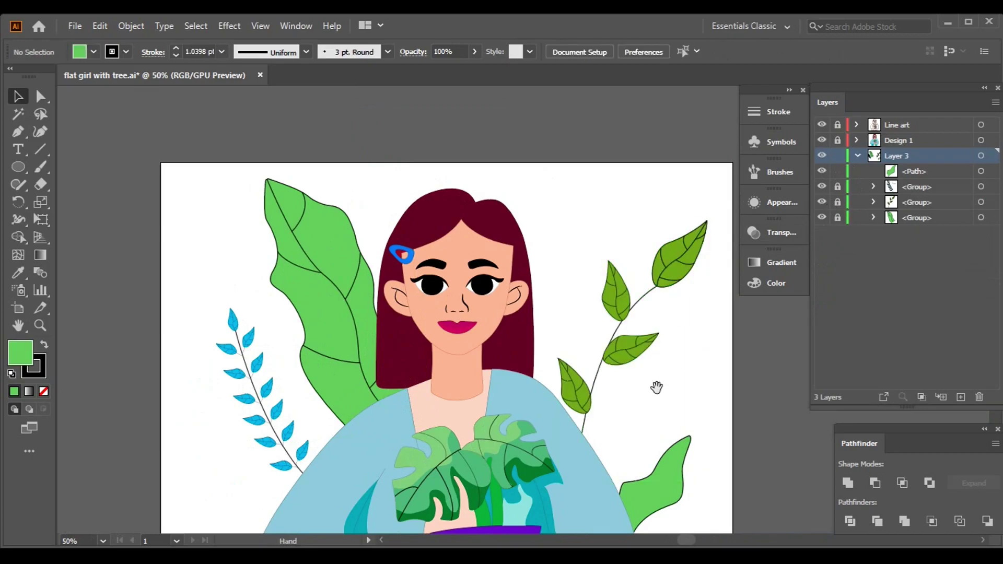
Enlarge the new light green leaf beside the right-hand sleeve and rotate it slightly so its base tucks behind the sleeve.
{"action": "key", "text": "ctrl+plus"}
{"action": "left_click_drag", "start_coordinate": [656, 384], "coordinate": [515, 376]}
{"action": "left_click_drag", "start_coordinate": [462, 310], "coordinate": [449, 288]}
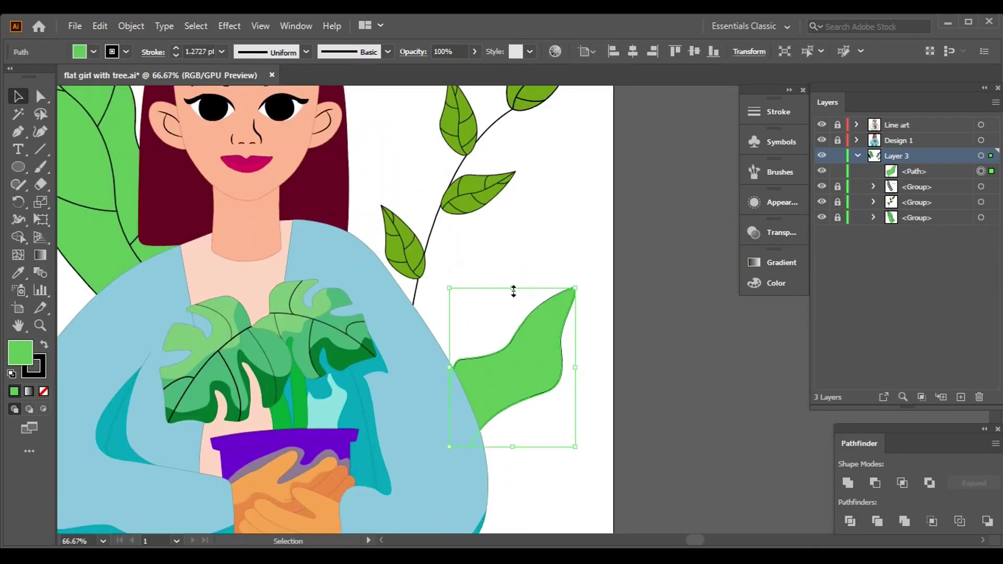
{"action": "left_click_drag", "start_coordinate": [514, 289], "coordinate": [514, 254]}
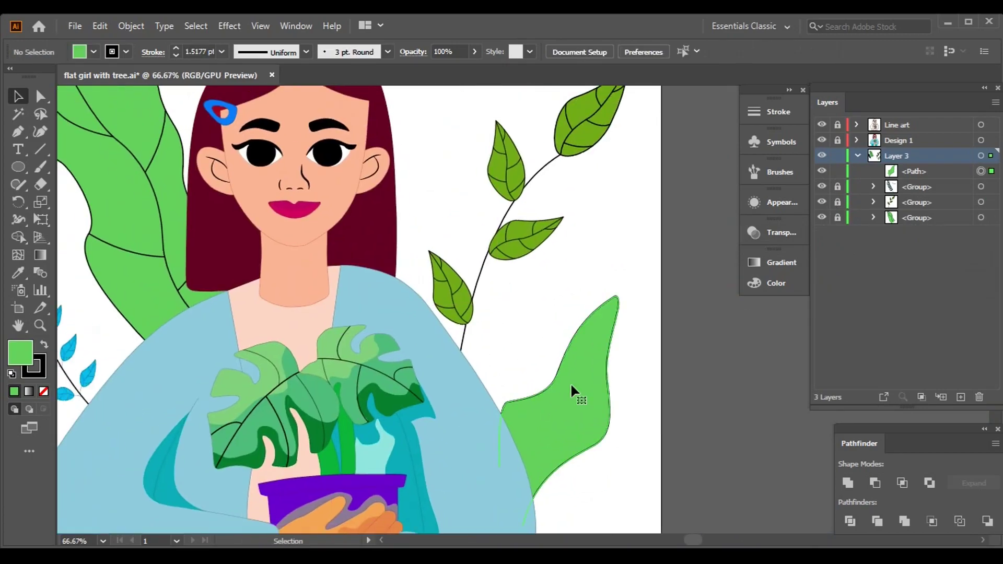
{"action": "left_click_drag", "start_coordinate": [571, 392], "coordinate": [650, 436]}
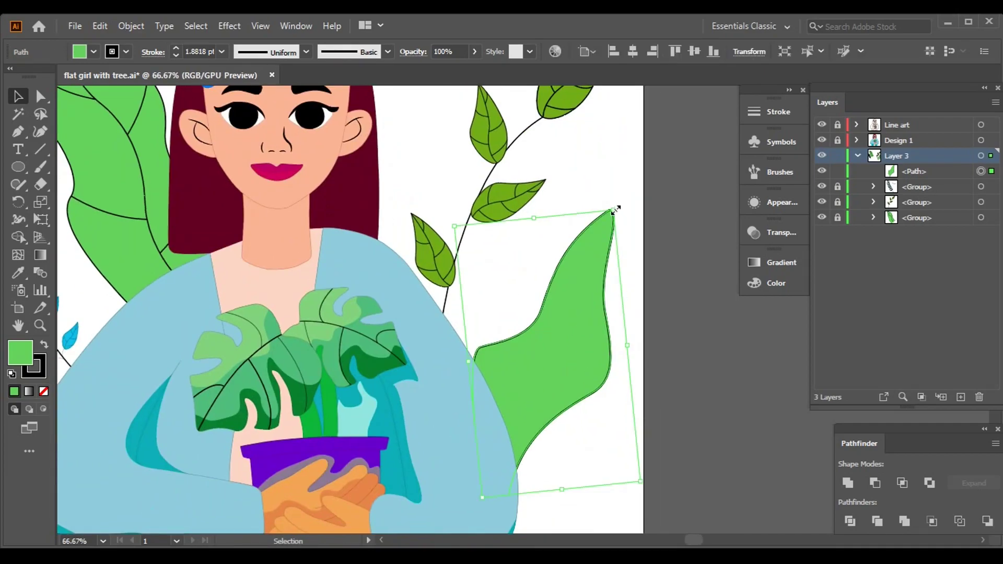
{"action": "mouse_move", "coordinate": [615, 209]}
{"action": "left_mouse_down"}
{"action": "mouse_move", "coordinate": [646, 286]}
{"action": "mouse_move", "coordinate": [618, 356]}
{"action": "left_mouse_up"}
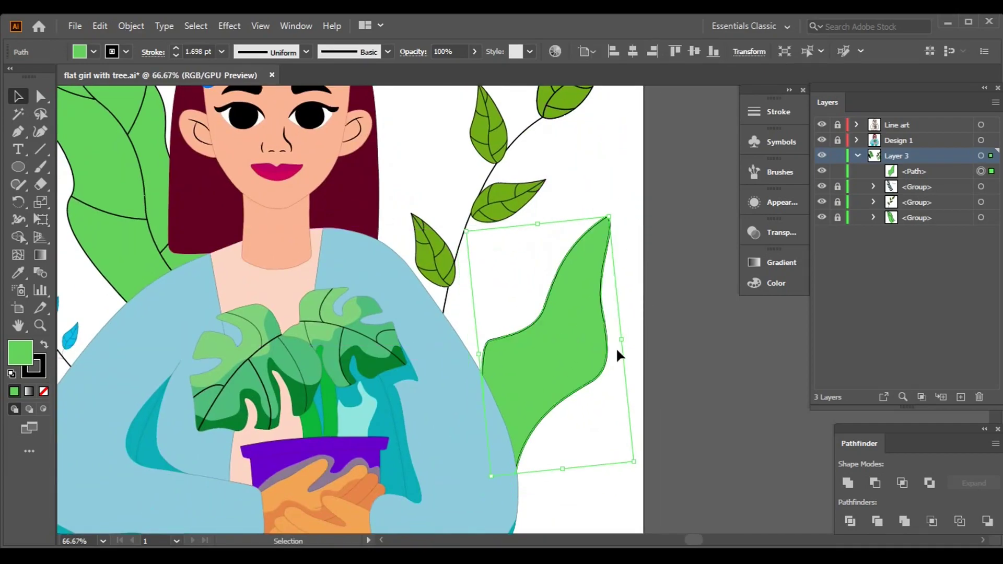
Set the fill to none and draw the new leaf's curved midrib from its tip to the sleeve with the Pen tool.
{"action": "left_click", "coordinate": [93, 51]}
{"action": "left_click", "coordinate": [12, 70]}
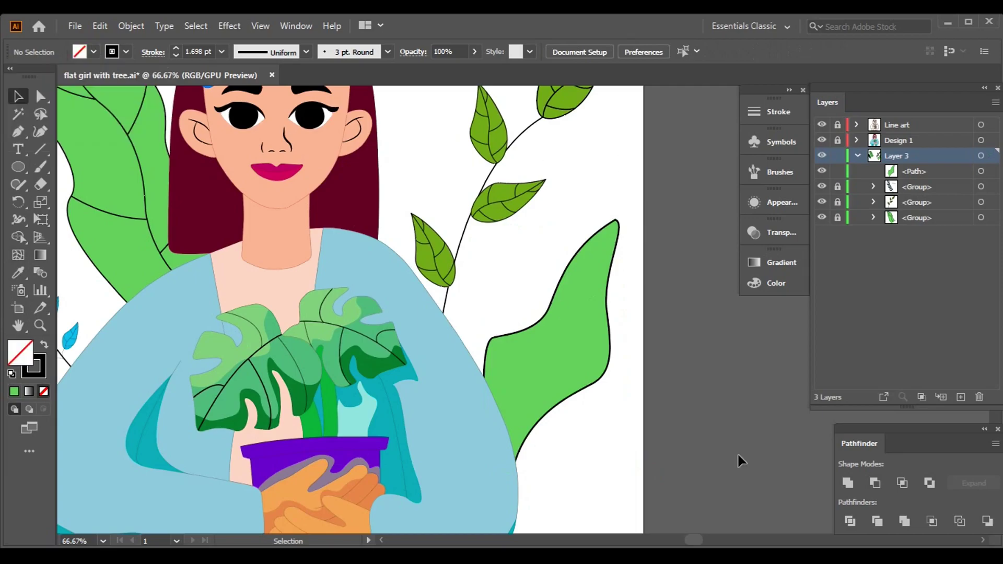
{"action": "left_click", "coordinate": [18, 132]}
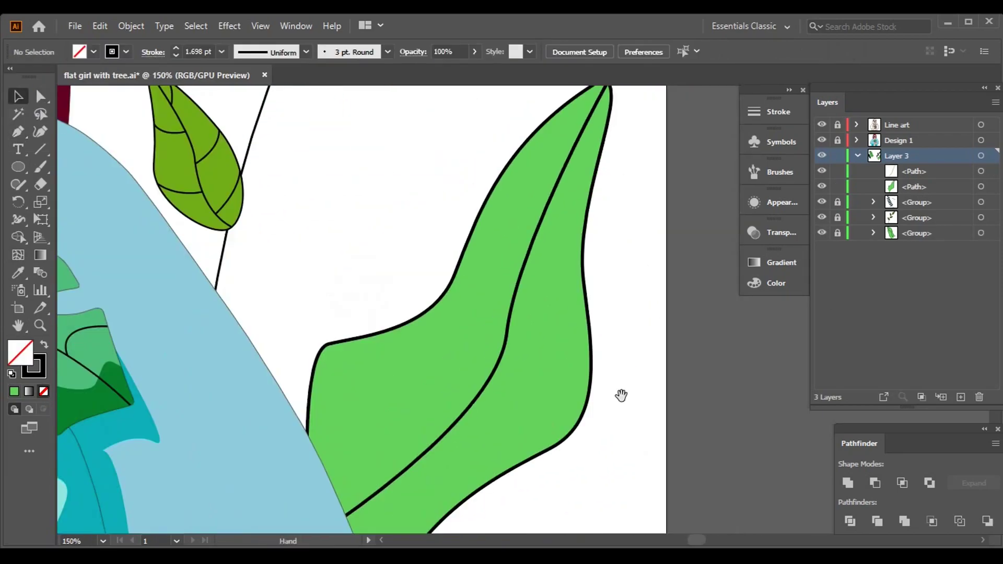
Draw two curved side veins in the upper part of the new leaf, one on each side of the midrib.
{"action": "scroll", "coordinate": [620, 396], "scroll_direction": "up", "scroll_amount": 3}
{"action": "scroll", "coordinate": [560, 351], "scroll_direction": "up", "scroll_amount": 2, "text": "alt"}
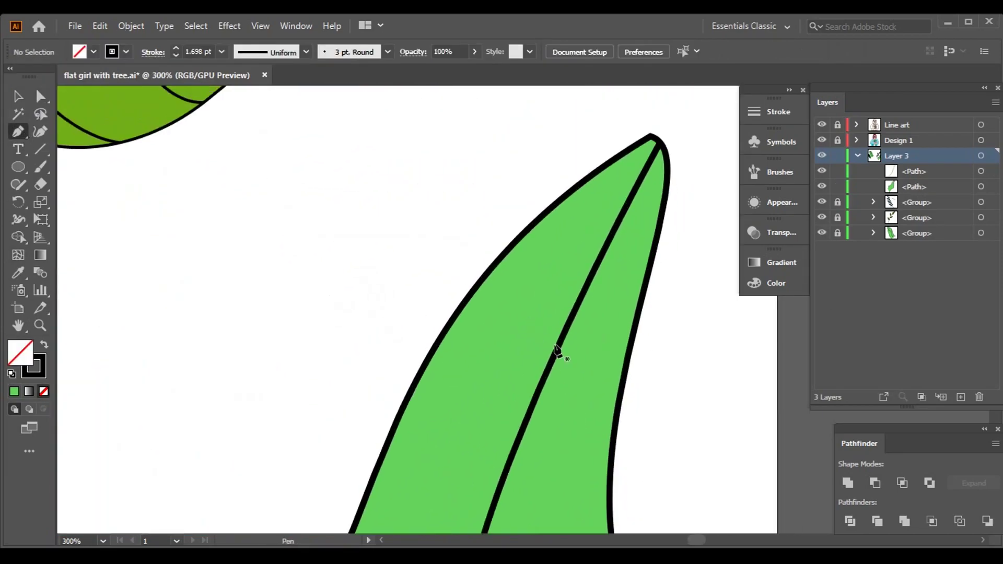
{"action": "left_click", "coordinate": [558, 347]}
{"action": "left_click_drag", "start_coordinate": [518, 239], "coordinate": [531, 201]}
{"action": "left_click", "coordinate": [533, 462]}
{"action": "left_click_drag", "start_coordinate": [638, 429], "coordinate": [638, 392]}
Draw four more curved side veins along the middle and base of the leaf, alternating sides of the midrib.
{"action": "scroll", "coordinate": [493, 374], "scroll_direction": "down", "scroll_amount": 5}
{"action": "left_click", "coordinate": [387, 269]}
{"action": "left_click_drag", "start_coordinate": [481, 413], "coordinate": [548, 459]}
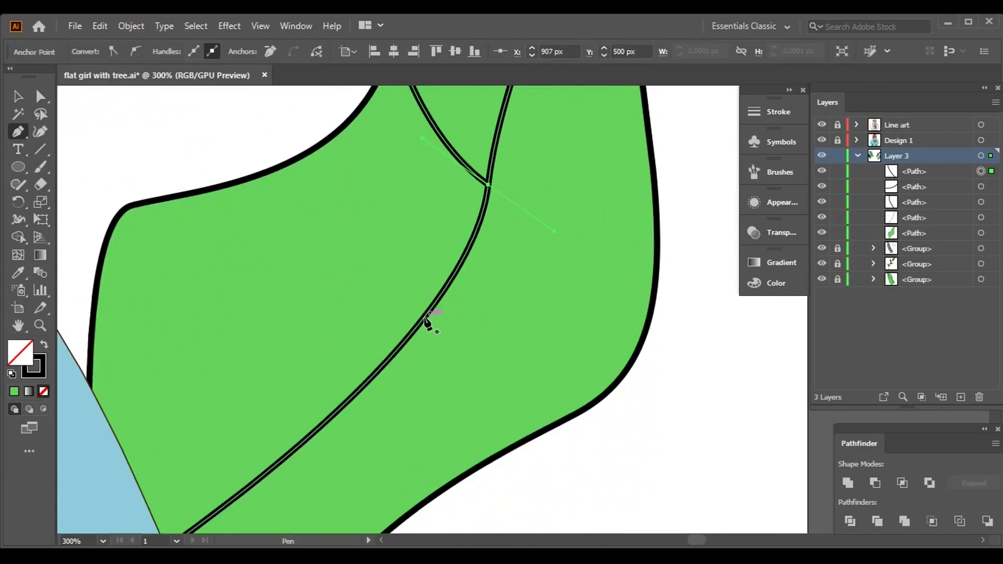
{"action": "left_click", "coordinate": [426, 319]}
{"action": "left_click_drag", "start_coordinate": [656, 230], "coordinate": [699, 191]}
{"action": "left_click", "coordinate": [311, 434]}
{"action": "left_click_drag", "start_coordinate": [248, 178], "coordinate": [266, 110]}
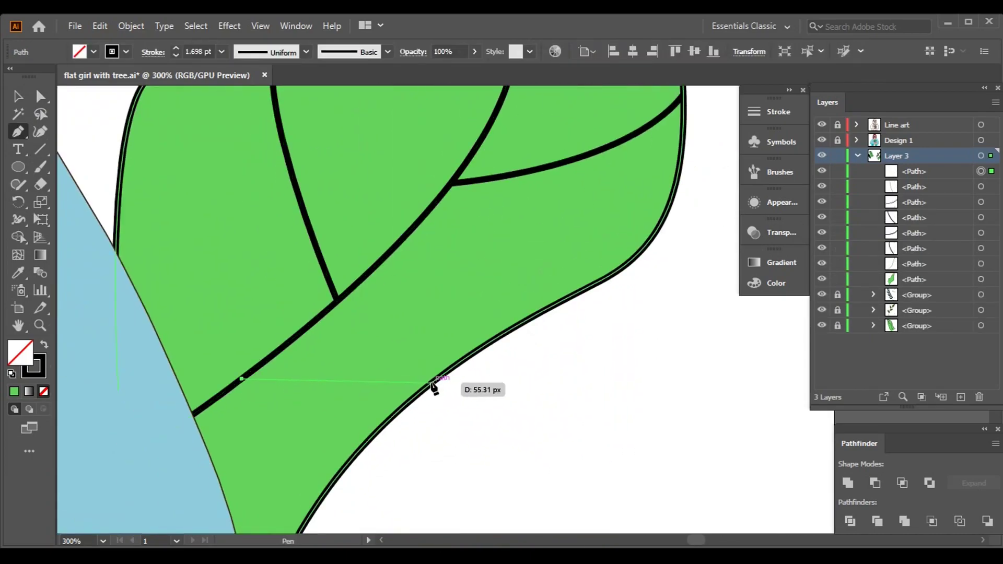
{"action": "key", "text": "v"}
{"action": "scroll", "coordinate": [649, 353], "scroll_direction": "down", "scroll_amount": 4, "text": "alt"}
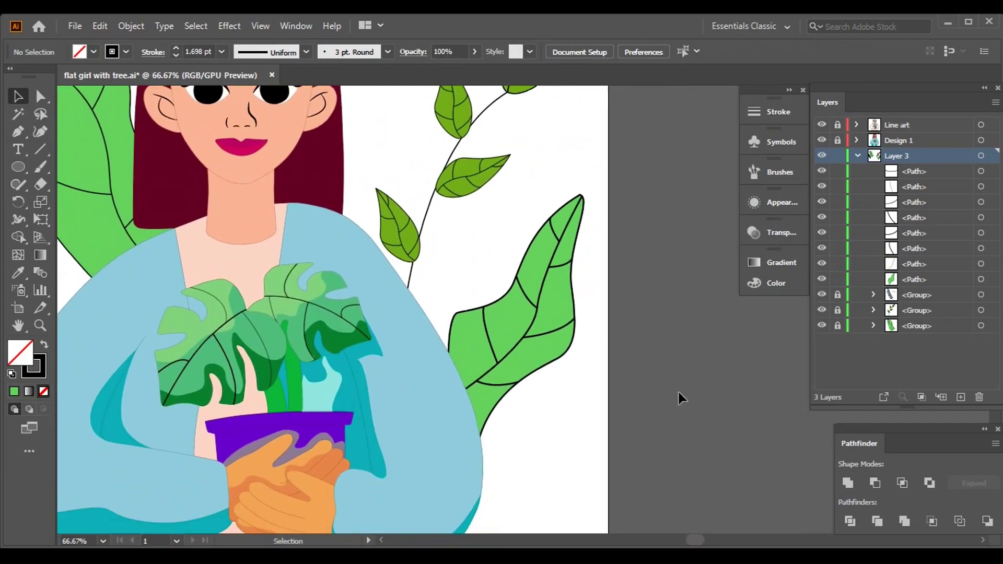
Group the right-hand light green leaf with its veins and lock the group.
{"action": "left_click_drag", "start_coordinate": [634, 467], "coordinate": [449, 194]}
{"action": "right_click", "coordinate": [520, 387]}
{"action": "left_click", "coordinate": [562, 331]}
{"action": "left_click_drag", "start_coordinate": [517, 441], "coordinate": [597, 400]}
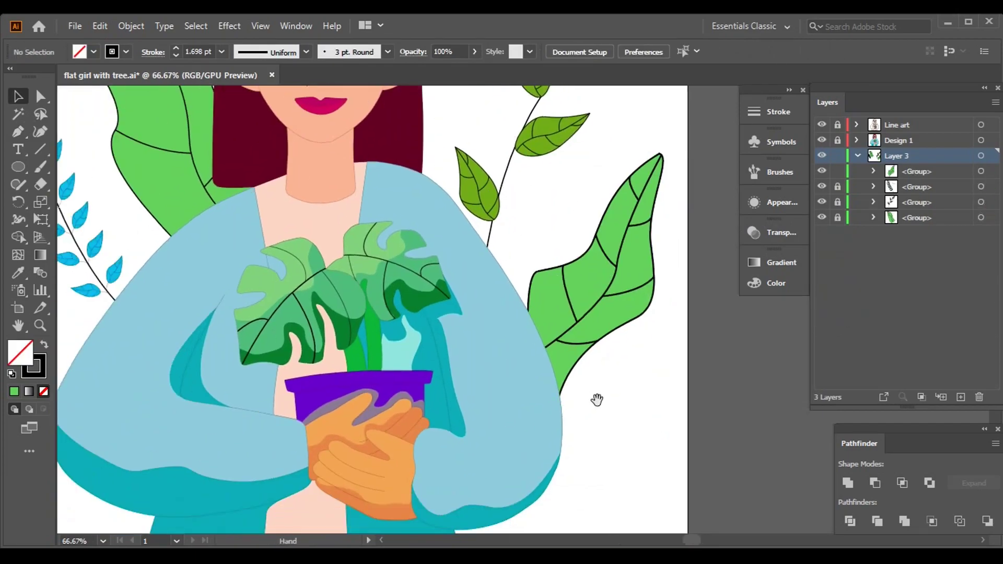
{"action": "left_click", "coordinate": [838, 171]}
Draw a wide teardrop leaf outline with the Pen tool in the empty area below the blue branch.
{"action": "scroll", "coordinate": [616, 363], "scroll_direction": "down", "scroll_amount": 2}
{"action": "scroll", "coordinate": [603, 385], "scroll_direction": "up", "scroll_amount": 2}
{"action": "scroll", "coordinate": [486, 317], "scroll_direction": "left", "scroll_amount": 3}
{"action": "key", "text": "p"}
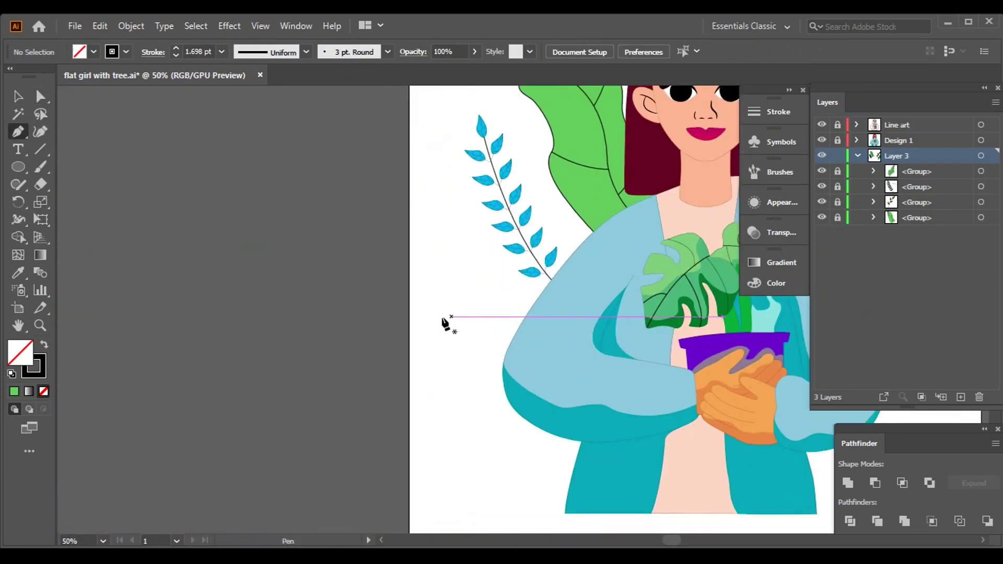
{"action": "scroll", "coordinate": [486, 317], "scroll_direction": "up", "scroll_amount": 3, "text": "alt"}
{"action": "left_click", "coordinate": [471, 311]}
{"action": "left_click_drag", "start_coordinate": [325, 298], "coordinate": [340, 197]}
{"action": "left_click", "coordinate": [474, 424]}
{"action": "left_click_drag", "start_coordinate": [533, 437], "coordinate": [519, 212]}
Draw a second, slimmer teardrop leaf outline below the first one.
{"action": "left_click", "coordinate": [454, 404]}
{"action": "left_click_drag", "start_coordinate": [362, 261], "coordinate": [375, 312]}
{"action": "left_click_drag", "start_coordinate": [467, 455], "coordinate": [472, 383]}
{"action": "left_click", "coordinate": [468, 382]}
Draw a third slim teardrop leaf outline between the first two and the left-hand sleeve.
{"action": "scroll", "coordinate": [386, 313], "scroll_direction": "up", "scroll_amount": 3}
{"action": "scroll", "coordinate": [386, 313], "scroll_direction": "right", "scroll_amount": 2}
{"action": "left_click", "coordinate": [460, 205]}
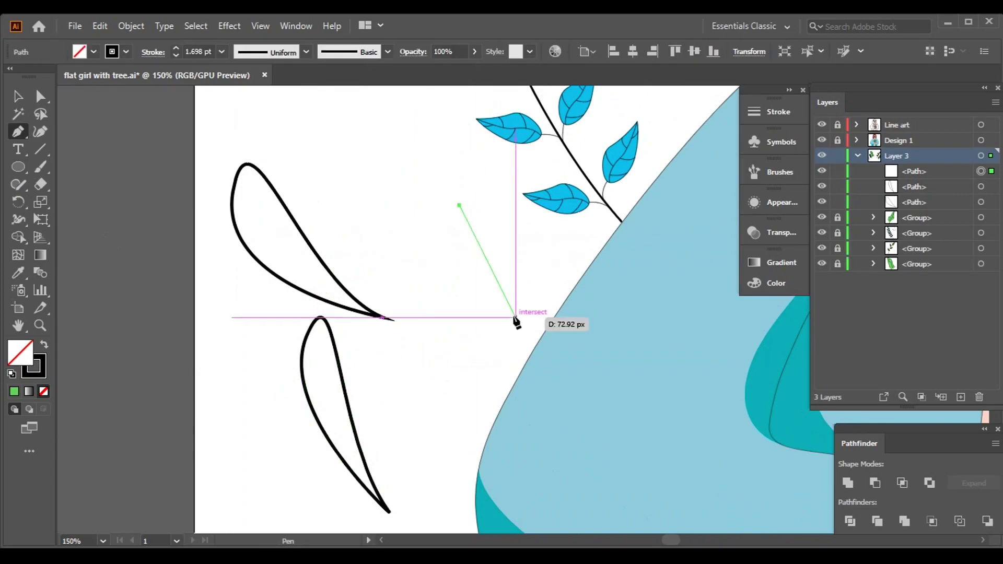
{"action": "left_click_drag", "start_coordinate": [454, 351], "coordinate": [480, 408]}
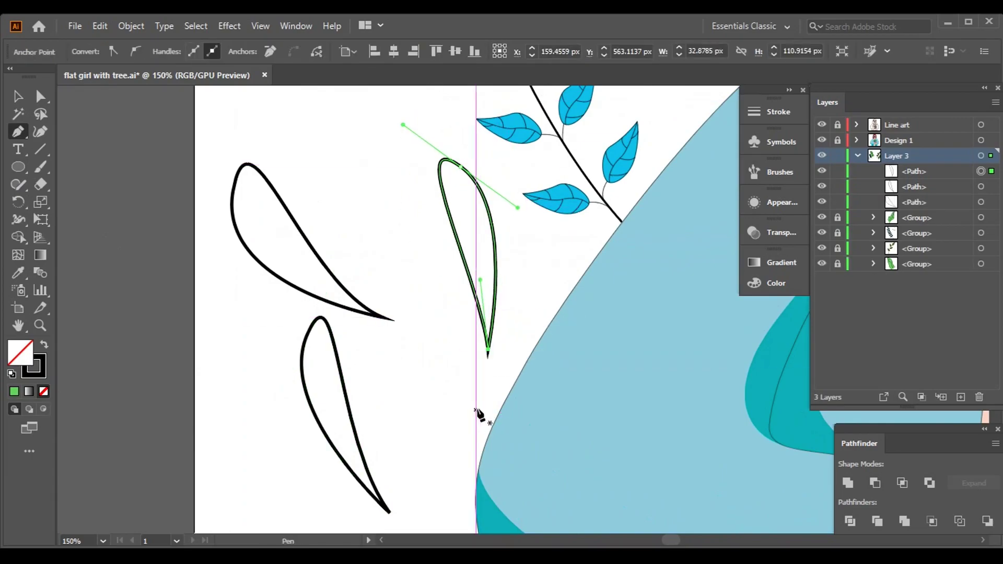
Draw a fourth, S-curved leaf outline above the wide teardrop leaf.
{"action": "left_click_drag", "start_coordinate": [386, 246], "coordinate": [461, 445]}
{"action": "left_click", "coordinate": [447, 376]}
{"action": "left_click_drag", "start_coordinate": [422, 268], "coordinate": [363, 222]}
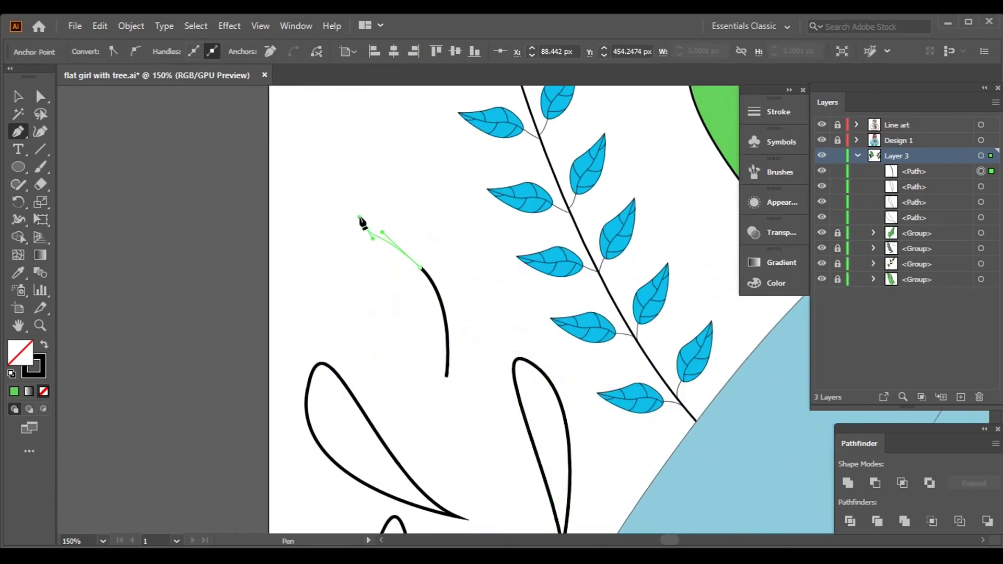
{"action": "left_click", "coordinate": [423, 368], "text": "ctrl"}
Fill the four new leaf outlines with pale orange, hex FFDCAC.
{"action": "key", "text": "v"}
{"action": "key", "text": "ctrl+minus"}
{"action": "scroll", "coordinate": [409, 291], "scroll_direction": "up", "scroll_amount": 2}
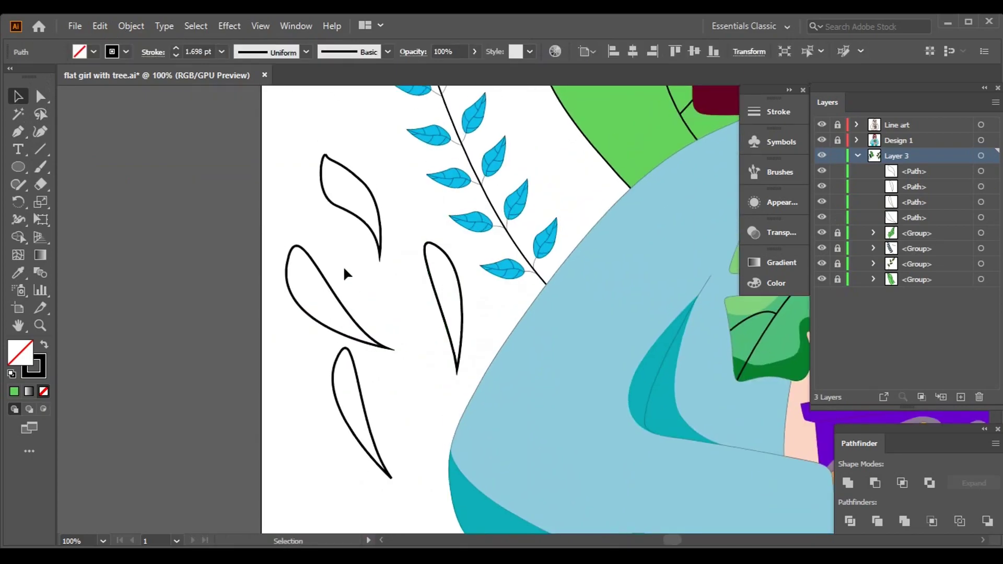
{"action": "left_click_drag", "start_coordinate": [398, 476], "coordinate": [398, 475]}
{"action": "left_click", "coordinate": [93, 51]}
{"action": "left_click", "coordinate": [81, 83]}
{"action": "scroll", "coordinate": [687, 324], "scroll_direction": "right", "scroll_amount": 5}
{"action": "left_click", "coordinate": [776, 283]}
{"action": "left_click", "coordinate": [594, 368]}
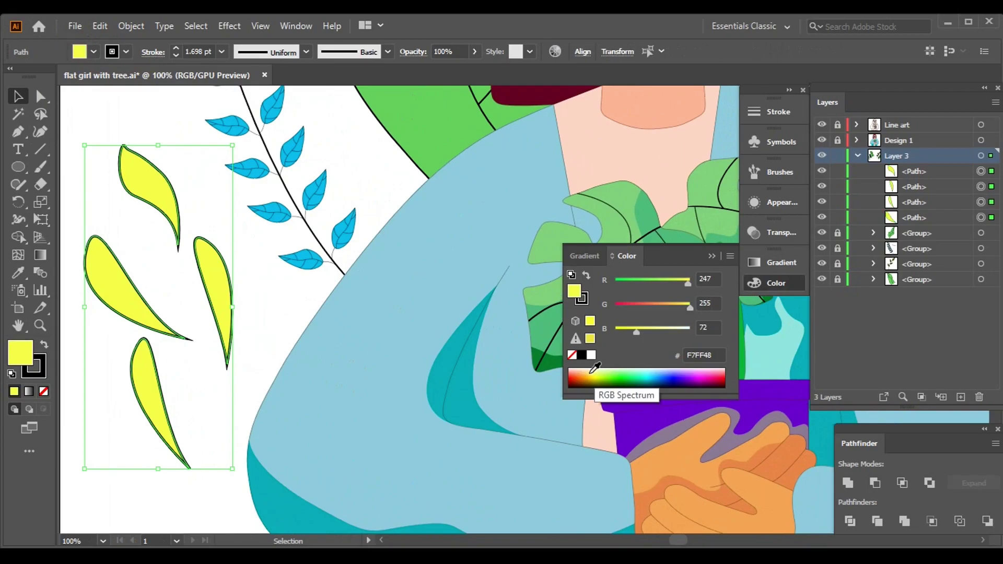
{"action": "left_click_drag", "start_coordinate": [689, 308], "coordinate": [679, 308]}
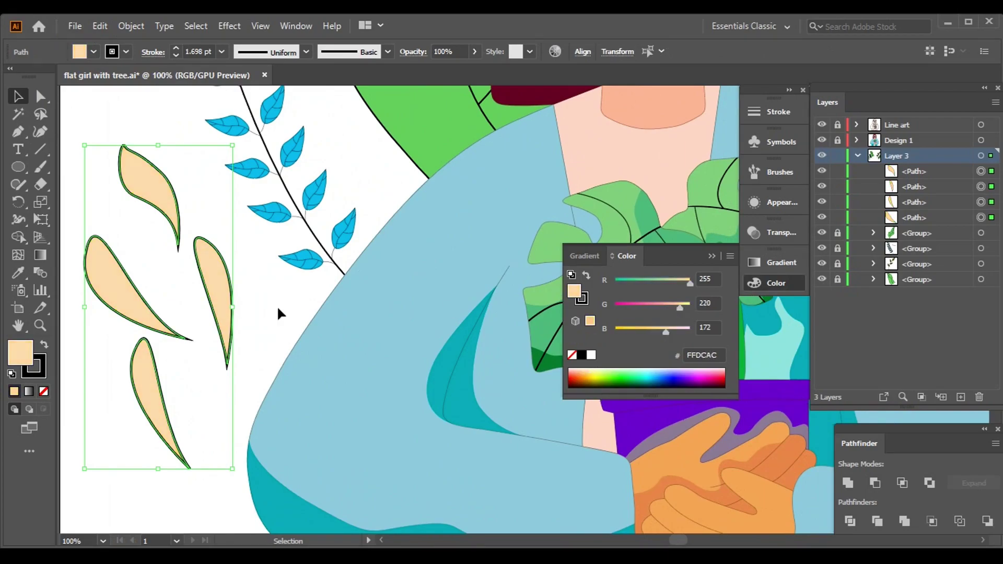
{"action": "left_click", "coordinate": [446, 312]}
Spread the four pale orange leaves apart to clear space between them and the left-hand sleeve.
{"action": "scroll", "coordinate": [313, 261], "scroll_direction": "up", "scroll_amount": 2}
{"action": "scroll", "coordinate": [313, 261], "scroll_direction": "left", "scroll_amount": 5}
{"action": "left_click_drag", "start_coordinate": [359, 257], "coordinate": [310, 179]}
{"action": "left_click_drag", "start_coordinate": [413, 355], "coordinate": [355, 209]}
{"action": "left_click_drag", "start_coordinate": [328, 379], "coordinate": [223, 326]}
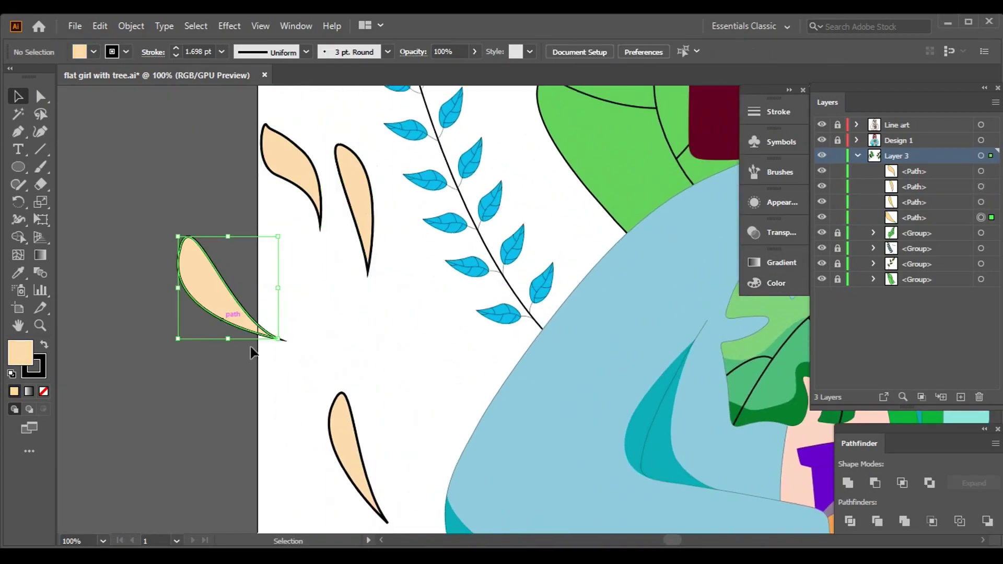
{"action": "left_click_drag", "start_coordinate": [356, 454], "coordinate": [254, 428]}
Reduce the outline weight of the four pale orange leaves to 0.5 pt.
{"action": "left_click_drag", "start_coordinate": [399, 410], "coordinate": [121, 159]}
{"action": "left_click", "coordinate": [176, 55]}
{"action": "left_click", "coordinate": [176, 55]}
{"action": "mouse_move", "coordinate": [386, 293]}
{"action": "left_mouse_down"}
{"action": "mouse_move", "coordinate": [329, 205]}
{"action": "mouse_move", "coordinate": [340, 226]}
{"action": "left_mouse_up"}
Draw a curved stem with the Pen tool from the S-curved leaf down to the left-hand sleeve.
{"action": "left_click", "coordinate": [18, 131]}
{"action": "left_click", "coordinate": [322, 252]}
{"action": "left_click_drag", "start_coordinate": [434, 396], "coordinate": [533, 477]}
{"action": "left_click", "coordinate": [17, 97]}
{"action": "key", "text": "slash"}
Move the slim leaf to the right side of the stem and align the S-curved leaf's tip with the stem's upper end.
{"action": "scroll", "coordinate": [320, 219], "scroll_direction": "up", "scroll_amount": 2}
{"action": "left_click_drag", "start_coordinate": [414, 247], "coordinate": [419, 365]}
{"action": "left_click_drag", "start_coordinate": [359, 235], "coordinate": [419, 370]}
{"action": "scroll", "coordinate": [420, 370], "scroll_direction": "up", "scroll_amount": 5}
{"action": "left_click_drag", "start_coordinate": [436, 307], "coordinate": [441, 302]}
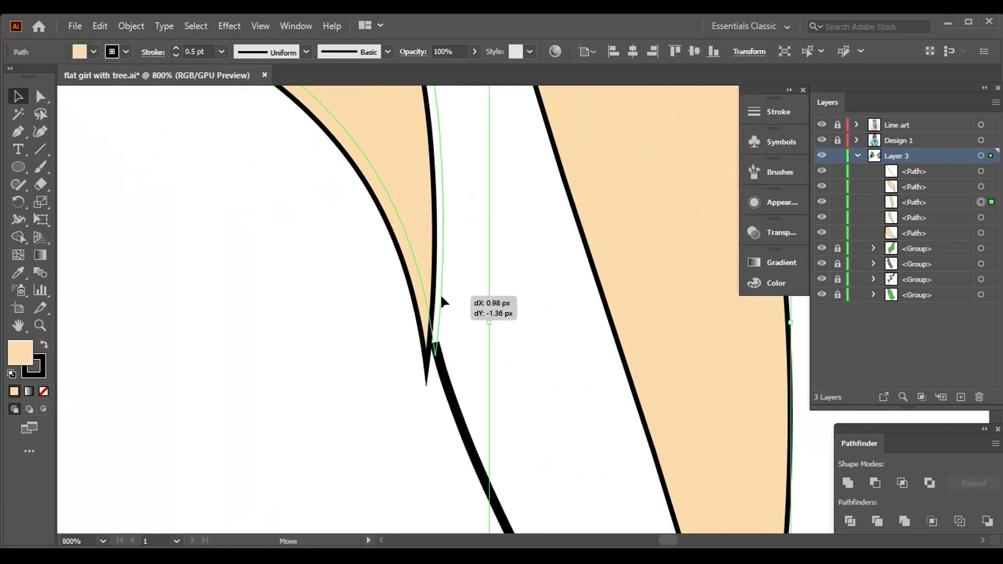
Move the broad pale orange leaf to the left side of the stem with its tip pointing at the stem.
{"action": "key", "text": "ctrl+minus"}
{"action": "key", "text": "ctrl+minus"}
{"action": "key", "text": "ctrl+minus"}
{"action": "key", "text": "ctrl+minus"}
{"action": "left_click_drag", "start_coordinate": [515, 287], "coordinate": [537, 403]}
{"action": "left_click_drag", "start_coordinate": [186, 233], "coordinate": [469, 401]}
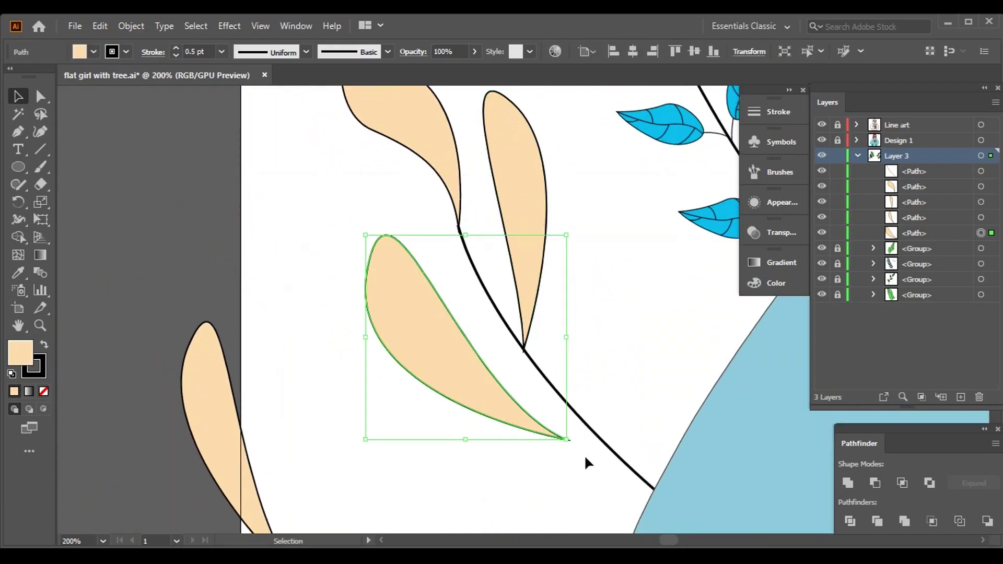
{"action": "left_click", "coordinate": [555, 305]}
{"action": "key", "text": "ctrl+plus"}
{"action": "key", "text": "ctrl+plus"}
{"action": "left_click_drag", "start_coordinate": [555, 306], "coordinate": [466, 325]}
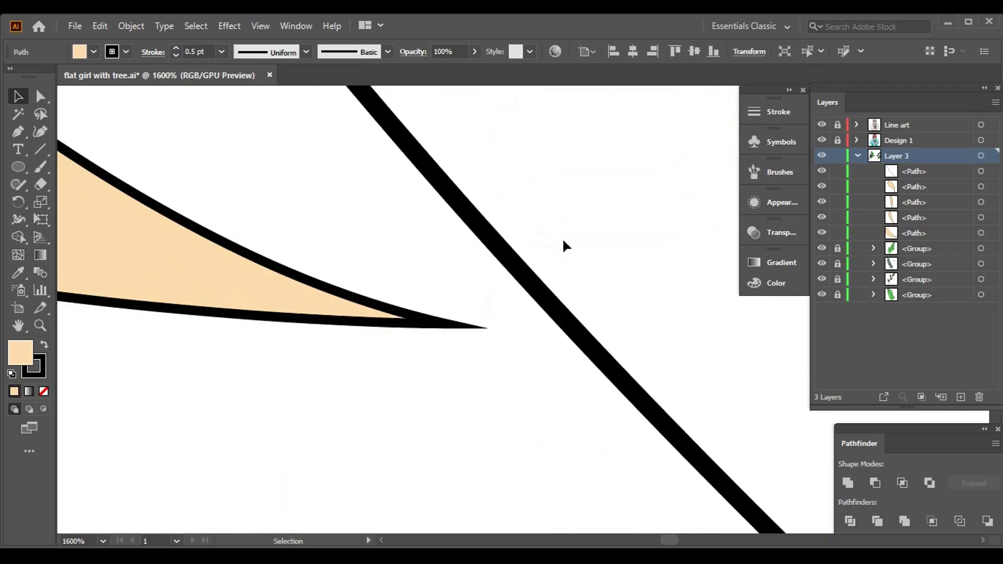
Move the remaining pale orange leaf to the left side of the stem, below the broad leaf.
{"action": "key", "text": "ctrl+minus"}
{"action": "key", "text": "ctrl+minus"}
{"action": "key", "text": "ctrl+minus"}
{"action": "key", "text": "ctrl+minus"}
{"action": "left_click_drag", "start_coordinate": [502, 391], "coordinate": [484, 378]}
{"action": "scroll", "coordinate": [365, 366], "scroll_direction": "down", "scroll_amount": 3}
{"action": "left_click_drag", "start_coordinate": [253, 380], "coordinate": [422, 361]}
{"action": "scroll", "coordinate": [303, 328], "scroll_direction": "up", "scroll_amount": 2}
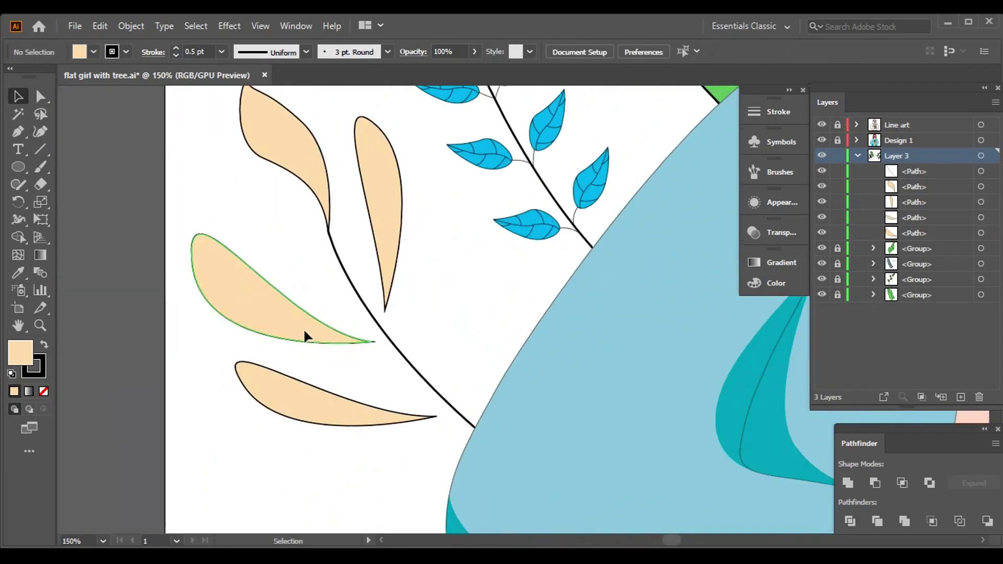
Duplicate the broad left leaf to the right side of the stem, reflect the copy, and resize it to fit beside the sleeve.
{"action": "scroll", "coordinate": [343, 295], "scroll_direction": "left", "scroll_amount": 1}
{"action": "left_click_drag", "start_coordinate": [438, 418], "coordinate": [415, 403]}
{"action": "left_click_drag", "start_coordinate": [344, 301], "coordinate": [477, 292]}
{"action": "right_click", "coordinate": [477, 292]}
{"action": "left_click", "coordinate": [712, 386]}
{"action": "key", "text": "Return"}
{"action": "left_click_drag", "start_coordinate": [569, 387], "coordinate": [624, 309]}
{"action": "left_click_drag", "start_coordinate": [528, 297], "coordinate": [483, 277]}
Space the pale orange leaves evenly around the stem with their tips ending just short of it.
{"action": "left_click_drag", "start_coordinate": [462, 195], "coordinate": [477, 308]}
{"action": "left_click_drag", "start_coordinate": [213, 228], "coordinate": [235, 224]}
{"action": "left_click", "coordinate": [293, 342]}
{"action": "left_click", "coordinate": [363, 392]}
{"action": "left_click_drag", "start_coordinate": [441, 418], "coordinate": [428, 455]}
{"action": "left_click", "coordinate": [495, 269]}
{"action": "key", "text": "ctrl+="}
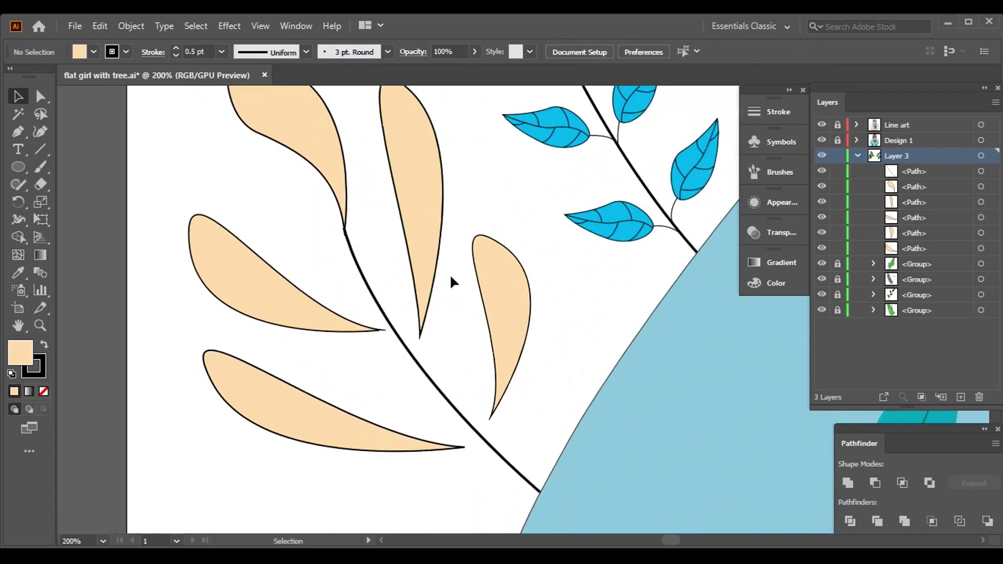
With no fill, draw short Pen tool stalks joining the broad left leaf and the slim right leaf to the main stem.
{"action": "key", "text": "ctrl+="}
{"action": "key", "text": "ctrl+="}
{"action": "key", "text": "ctrl+="}
{"action": "left_click", "coordinate": [93, 51]}
{"action": "left_click", "coordinate": [10, 80]}
{"action": "left_click", "coordinate": [20, 134]}
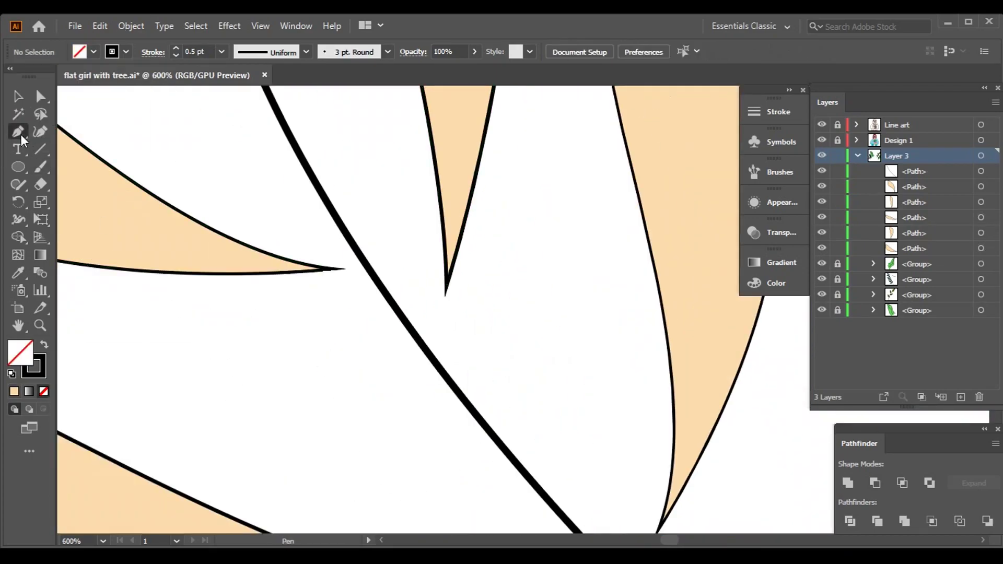
{"action": "scroll", "coordinate": [330, 276], "scroll_direction": "up", "scroll_amount": 2}
{"action": "left_click", "coordinate": [329, 271]}
{"action": "left_click", "coordinate": [403, 264]}
{"action": "key", "text": "Escape"}
{"action": "left_click", "coordinate": [561, 293]}
{"action": "left_click", "coordinate": [538, 460]}
Draw short stalks joining the small right leaf and the lowest left leaf to the main stem.
{"action": "scroll", "coordinate": [600, 330], "scroll_direction": "up", "scroll_amount": 2}
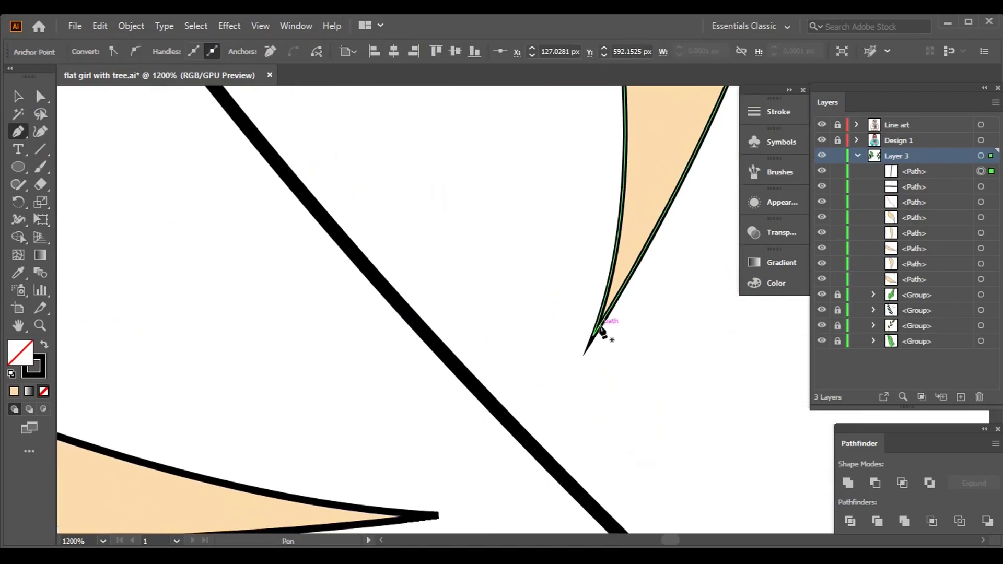
{"action": "left_click", "coordinate": [601, 331]}
{"action": "left_click", "coordinate": [541, 448]}
{"action": "key", "text": "Escape"}
{"action": "scroll", "coordinate": [537, 448], "scroll_direction": "down", "scroll_amount": 5}
{"action": "left_click", "coordinate": [314, 280]}
{"action": "left_click", "coordinate": [504, 291]}
{"action": "scroll", "coordinate": [504, 291], "scroll_direction": "down", "scroll_amount": 7}
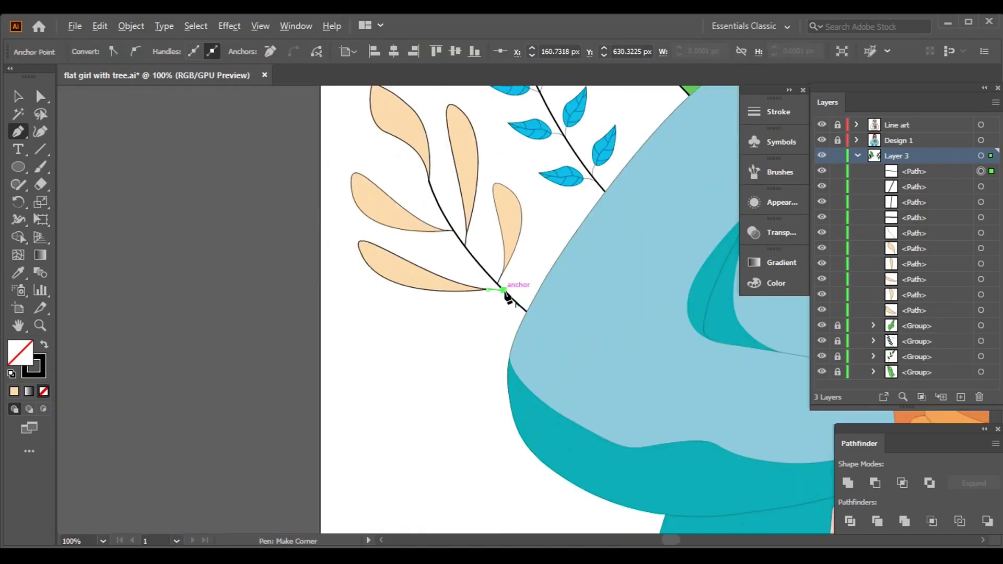
Change the fill of the slim leaf on the stem's right side to gold, D7B042.
{"action": "key", "text": "v"}
{"action": "left_click_drag", "start_coordinate": [336, 127], "coordinate": [466, 471]}
{"action": "left_click", "coordinate": [466, 471]}
{"action": "scroll", "coordinate": [493, 370], "scroll_direction": "right", "scroll_amount": 3}
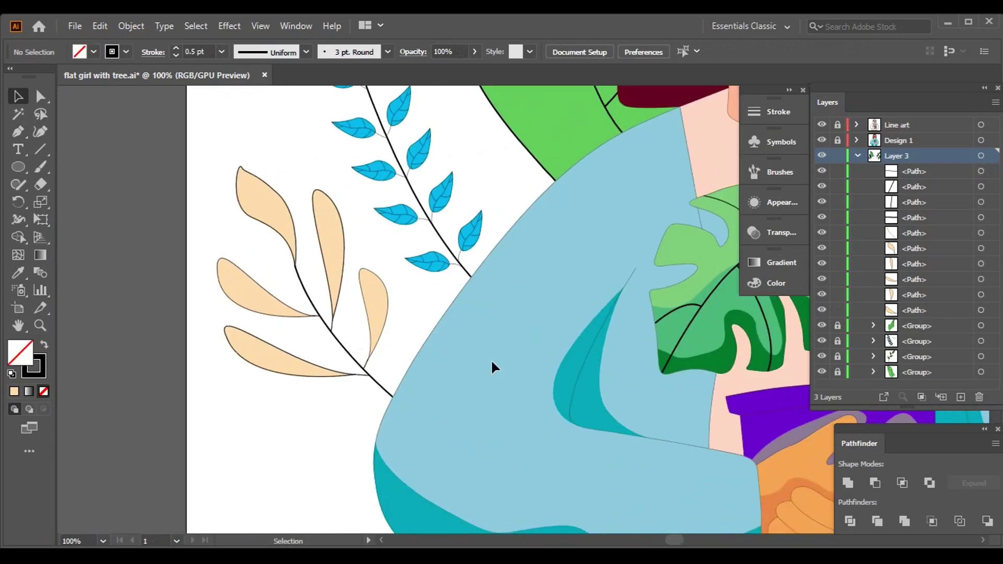
{"action": "left_click", "coordinate": [312, 313]}
{"action": "left_click", "coordinate": [776, 283]}
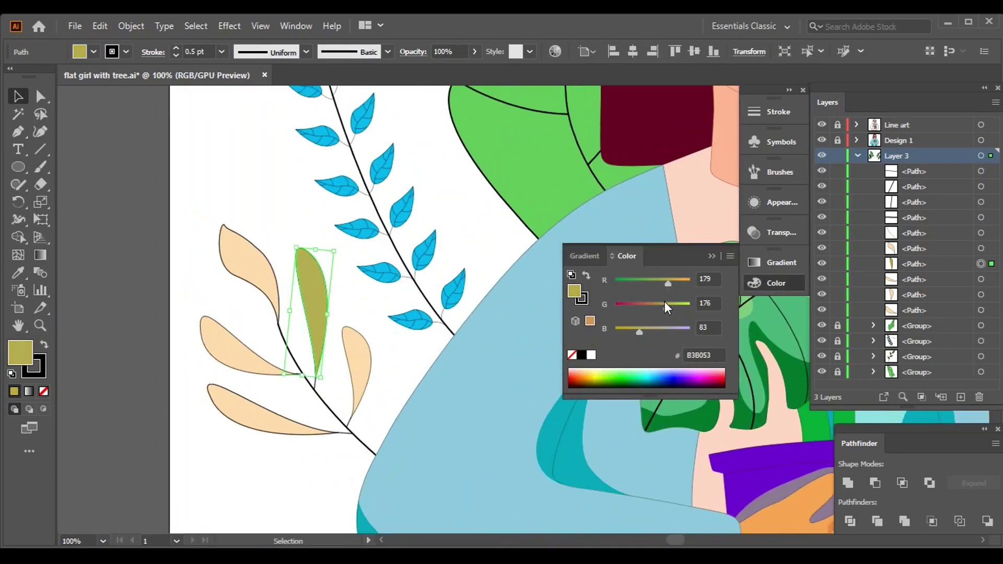
Apply the same gold fill to the other four leaves and group the whole branch.
{"action": "left_click", "coordinate": [254, 274]}
{"action": "left_click", "coordinate": [243, 349], "text": "shift"}
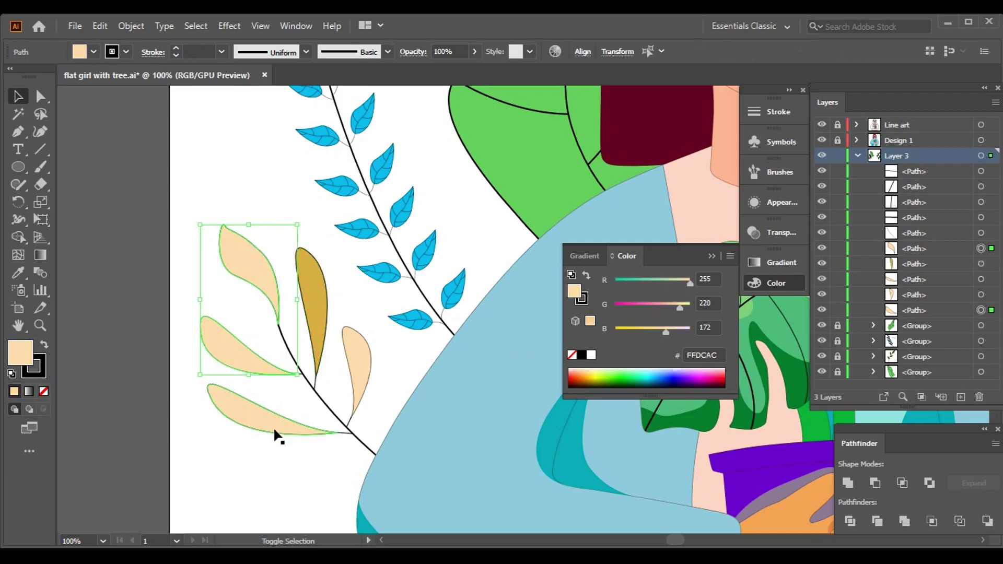
{"action": "left_click", "coordinate": [312, 304]}
{"action": "key", "text": "v"}
{"action": "key", "text": "ctrl+g"}
{"action": "left_click", "coordinate": [292, 383]}
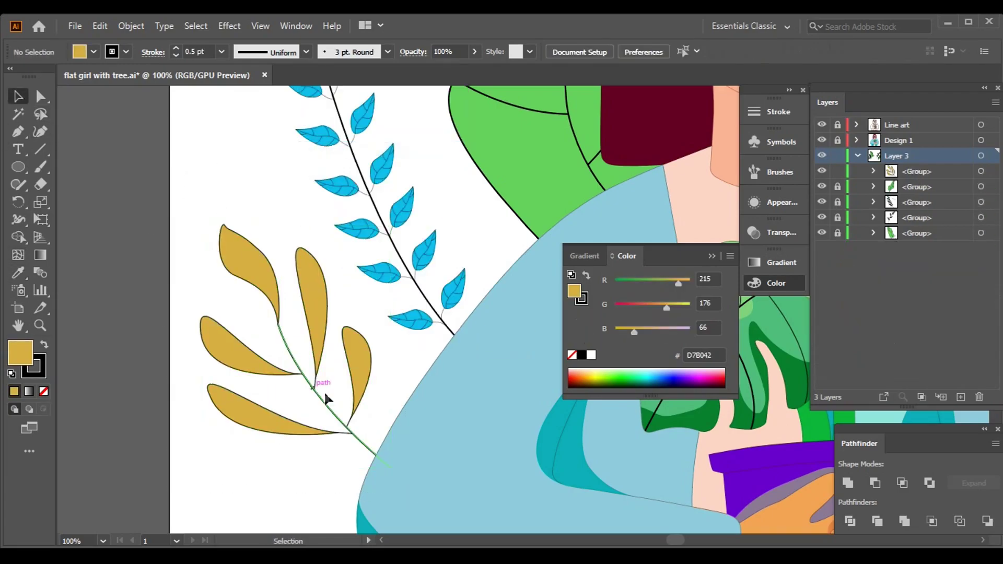
Ungroup the blue branch from the large green leaf's vein lines and lock the blue branch's own group.
{"action": "left_click", "coordinate": [711, 260]}
{"action": "scroll", "coordinate": [284, 376], "scroll_direction": "down", "scroll_amount": 2}
{"action": "scroll", "coordinate": [284, 376], "scroll_direction": "up", "scroll_amount": 1}
{"action": "left_click_drag", "start_coordinate": [360, 281], "coordinate": [360, 250]}
{"action": "scroll", "coordinate": [437, 269], "scroll_direction": "up", "scroll_amount": 3}
{"action": "scroll", "coordinate": [437, 268], "scroll_direction": "right", "scroll_amount": 1}
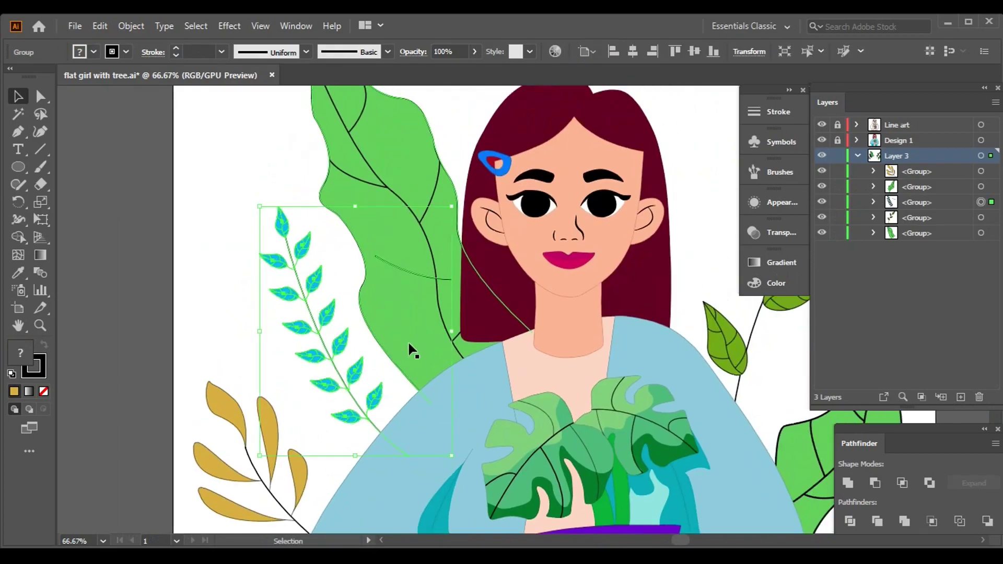
{"action": "right_click", "coordinate": [309, 324]}
{"action": "left_click", "coordinate": [359, 194]}
{"action": "left_click_drag", "start_coordinate": [391, 281], "coordinate": [377, 290]}
{"action": "left_click", "coordinate": [315, 324]}
{"action": "key", "text": "ctrl+3"}
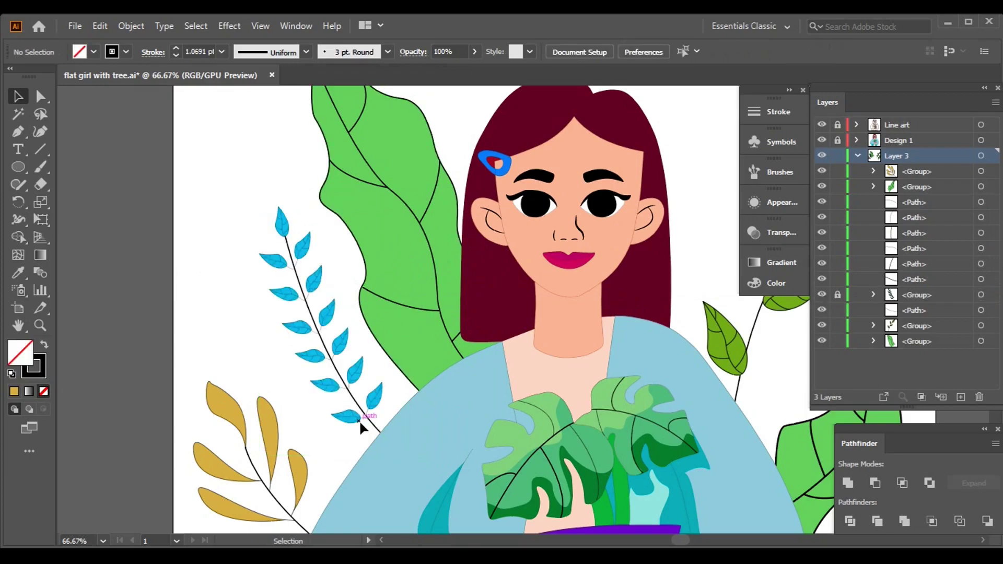
Hide the gold branch and group the large left leaf with its released vein lines.
{"action": "scroll", "coordinate": [359, 421], "scroll_direction": "up", "scroll_amount": 1}
{"action": "scroll", "coordinate": [560, 410], "scroll_direction": "down", "scroll_amount": 4}
{"action": "left_click", "coordinate": [386, 309]}
{"action": "key", "text": "ctrl+3"}
{"action": "scroll", "coordinate": [302, 149], "scroll_direction": "up", "scroll_amount": 5}
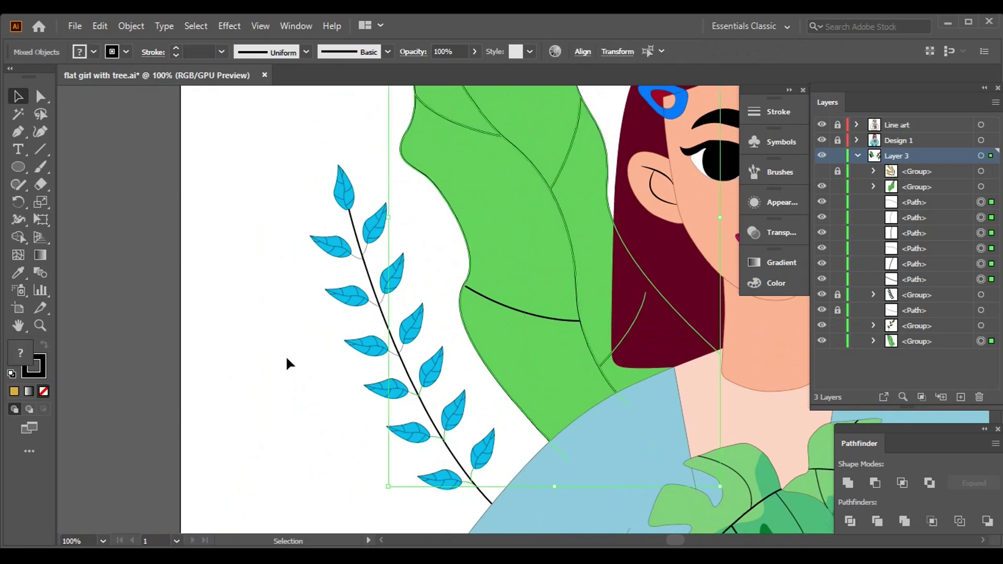
{"action": "scroll", "coordinate": [355, 360], "scroll_direction": "down", "scroll_amount": 1}
{"action": "left_click", "coordinate": [484, 156]}
{"action": "key", "text": "ctrl+2"}
{"action": "right_click", "coordinate": [428, 331]}
{"action": "left_click", "coordinate": [455, 202]}
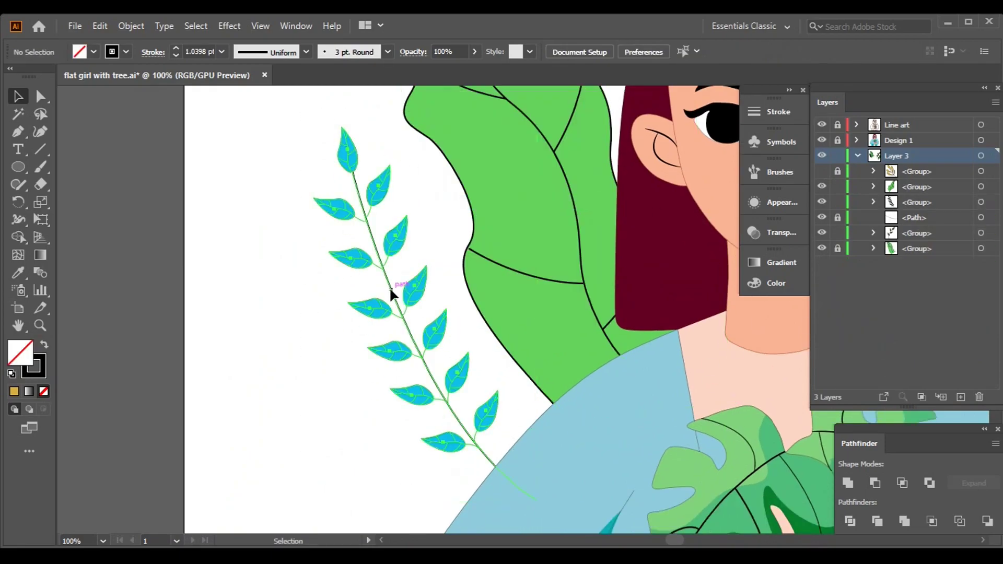
Add the last loose vein line to the large left leaf's group and bring back the hidden artwork.
{"action": "key", "text": "ctrl+3"}
{"action": "scroll", "coordinate": [452, 329], "scroll_direction": "right", "scroll_amount": 3}
{"action": "scroll", "coordinate": [452, 330], "scroll_direction": "up", "scroll_amount": 2}
{"action": "left_click", "coordinate": [838, 248]}
{"action": "key", "text": "ctrl+minus"}
{"action": "key", "text": "ctrl+minus"}
{"action": "key", "text": "ctrl+minus"}
{"action": "right_click", "coordinate": [369, 287]}
{"action": "left_click", "coordinate": [389, 399]}
{"action": "key", "text": "ctrl+shift+a"}
{"action": "key", "text": "ctrl+plus"}
{"action": "key", "text": "ctrl+plus"}
{"action": "key", "text": "ctrl+minus"}
{"action": "key", "text": "ctrl+minus"}
{"action": "key", "text": "ctrl+minus"}
{"action": "key", "text": "ctrl+plus"}
{"action": "key", "text": "ctrl+plus"}
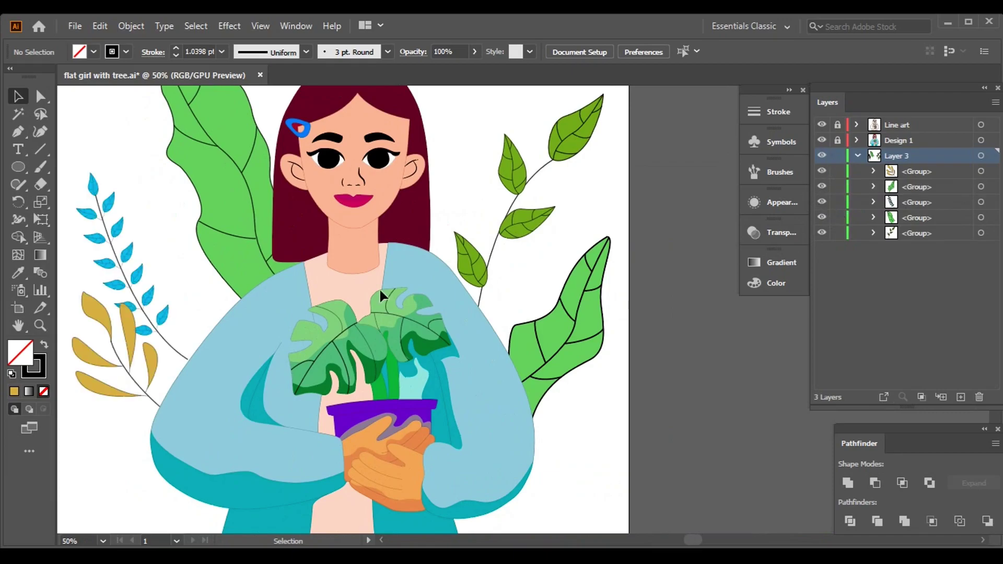
Shift the gold branch slightly to the right so its stem tucks further behind the left-hand sleeve.
{"action": "scroll", "coordinate": [186, 318], "scroll_direction": "up", "scroll_amount": 3}
{"action": "left_click_drag", "start_coordinate": [307, 320], "coordinate": [310, 358]}
{"action": "key", "text": "ctrl+1"}
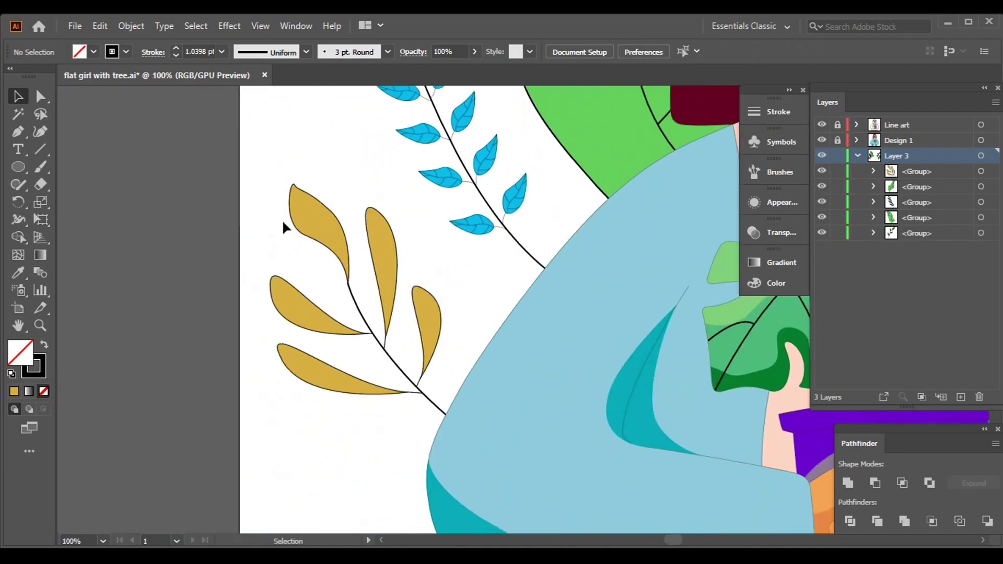
{"action": "left_click", "coordinate": [395, 355]}
{"action": "left_click_drag", "start_coordinate": [395, 355], "coordinate": [425, 370]}
{"action": "key", "text": "ctrl+shift+a"}
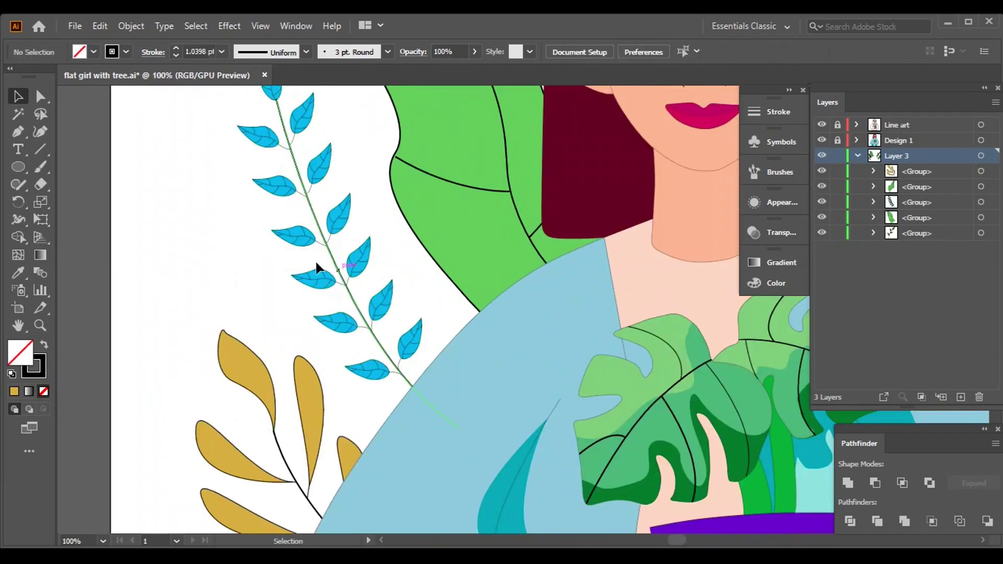
Reflect the copied gold branch and place it behind the right-hand sleeve, between the green branch and the green leaf.
{"action": "right_click", "coordinate": [370, 213]}
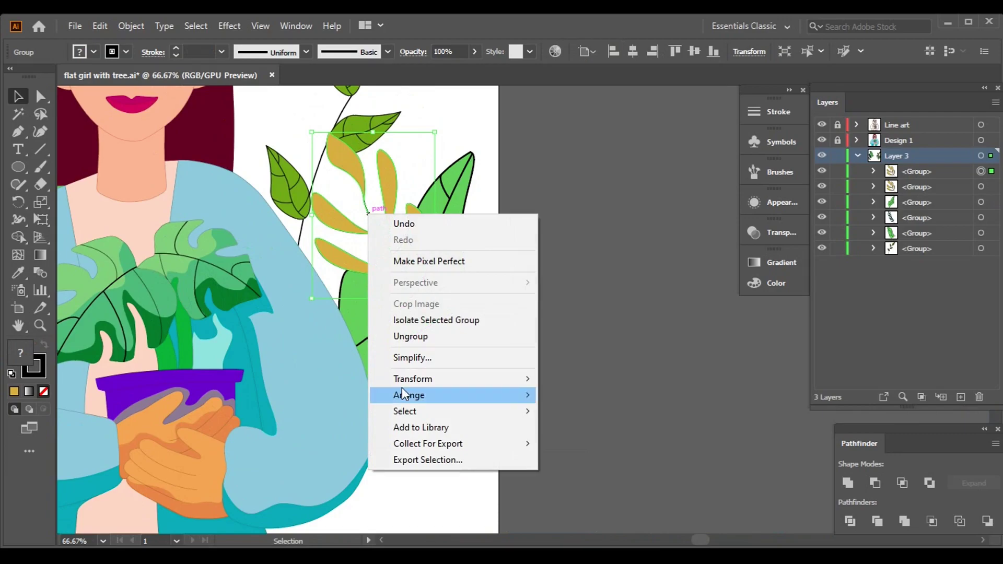
{"action": "mouse_move", "coordinate": [412, 379]}
{"action": "left_click", "coordinate": [601, 431]}
{"action": "left_click", "coordinate": [607, 379]}
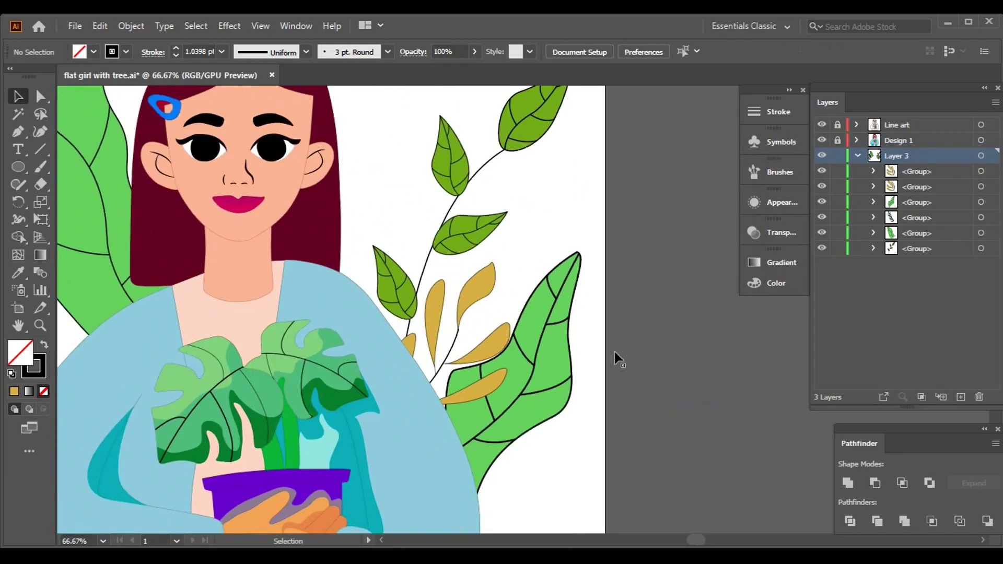
Shift the right-hand green branch slightly up and left, and lower the large green leaf to make room for the gold branch.
{"action": "left_click_drag", "start_coordinate": [473, 192], "coordinate": [459, 190]}
{"action": "double_click", "coordinate": [460, 190]}
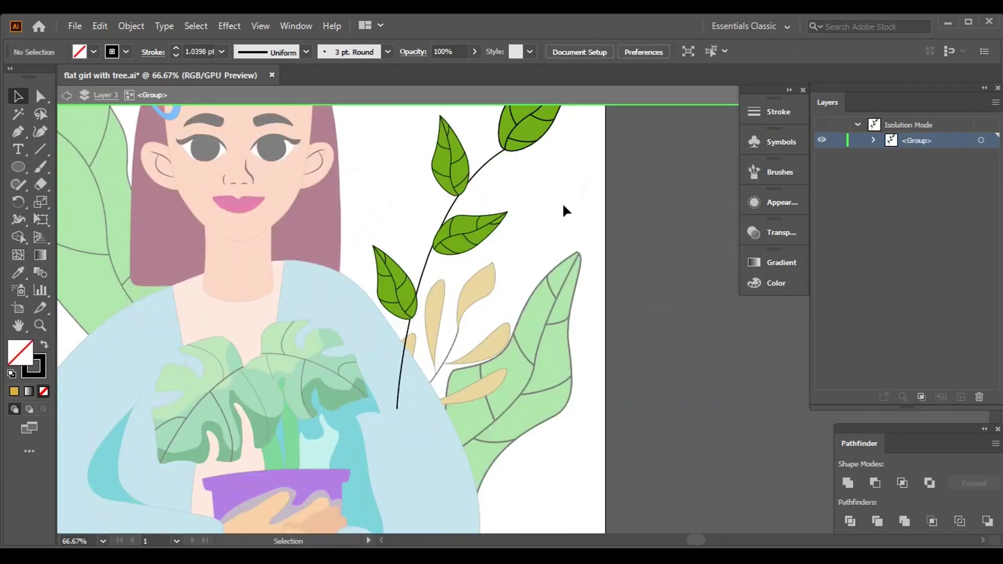
{"action": "double_click", "coordinate": [564, 209]}
{"action": "left_click", "coordinate": [652, 376]}
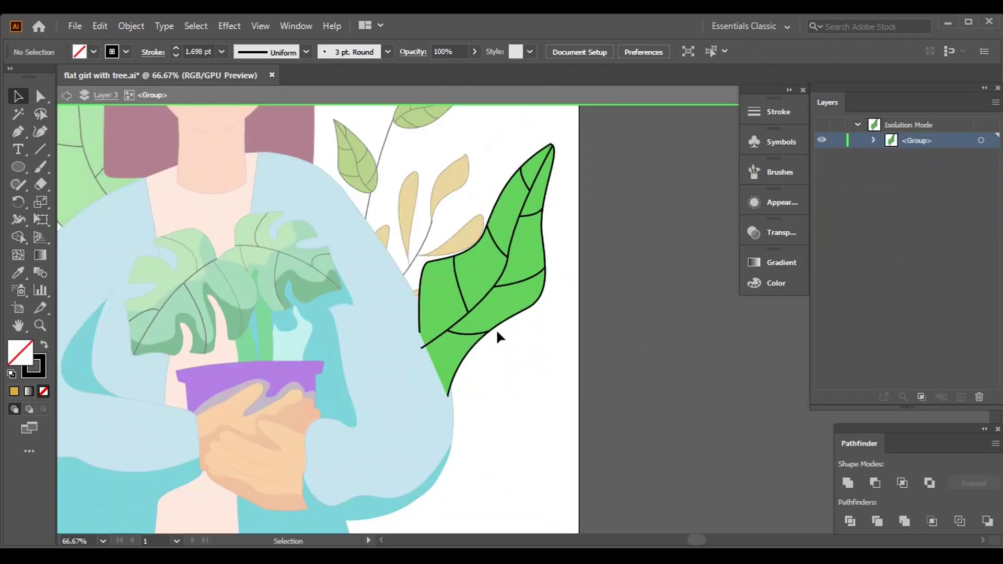
{"action": "key", "text": "Escape"}
{"action": "left_click", "coordinate": [488, 290]}
{"action": "left_click_drag", "start_coordinate": [489, 295], "coordinate": [492, 336]}
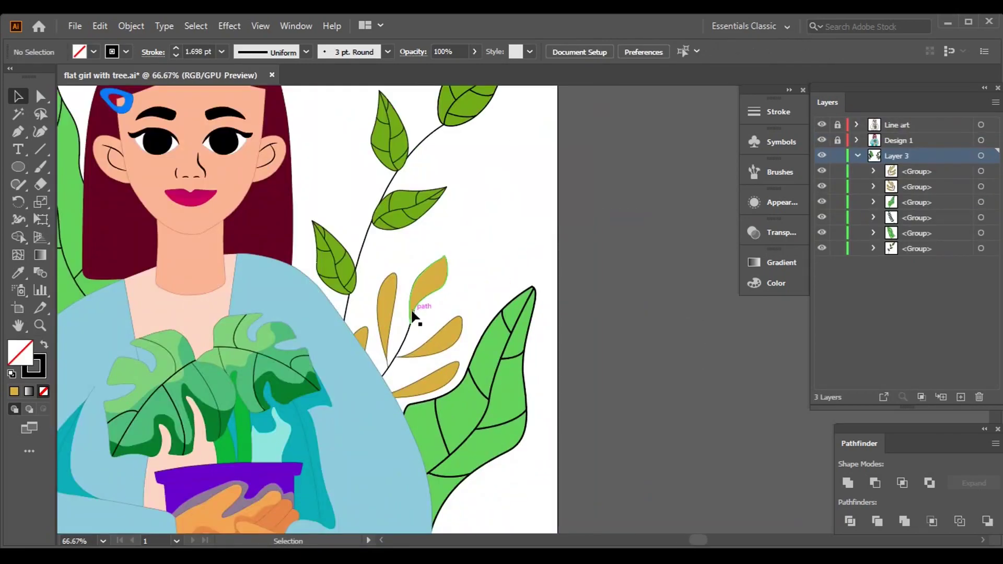
{"action": "left_click", "coordinate": [426, 315]}
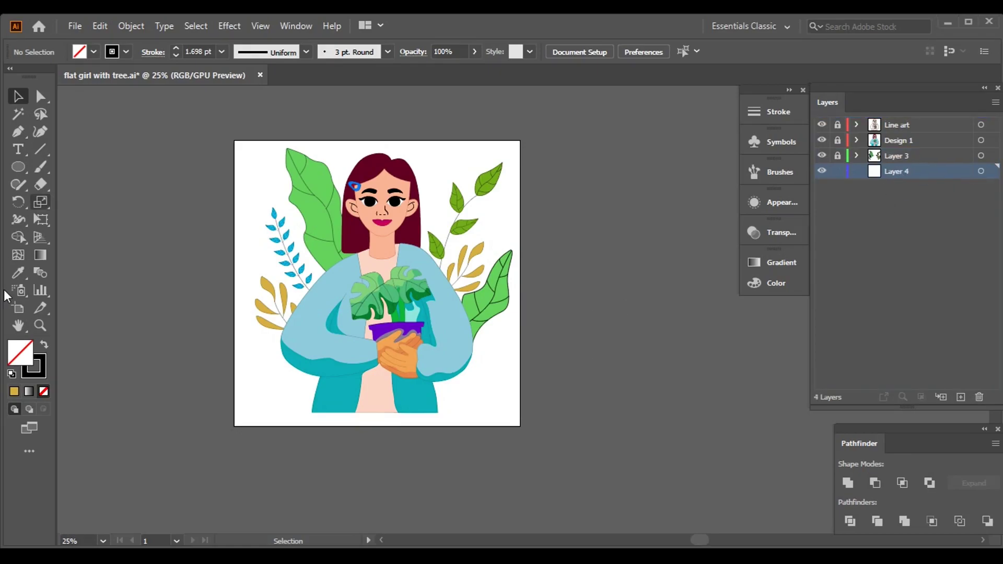
Draw a 1000 by 1000 px rectangle on Layer 4 beneath the artwork.
{"action": "left_click_drag", "start_coordinate": [18, 166], "coordinate": [78, 168]}
{"action": "left_click", "coordinate": [527, 355]}
{"action": "type", "text": "1000"}
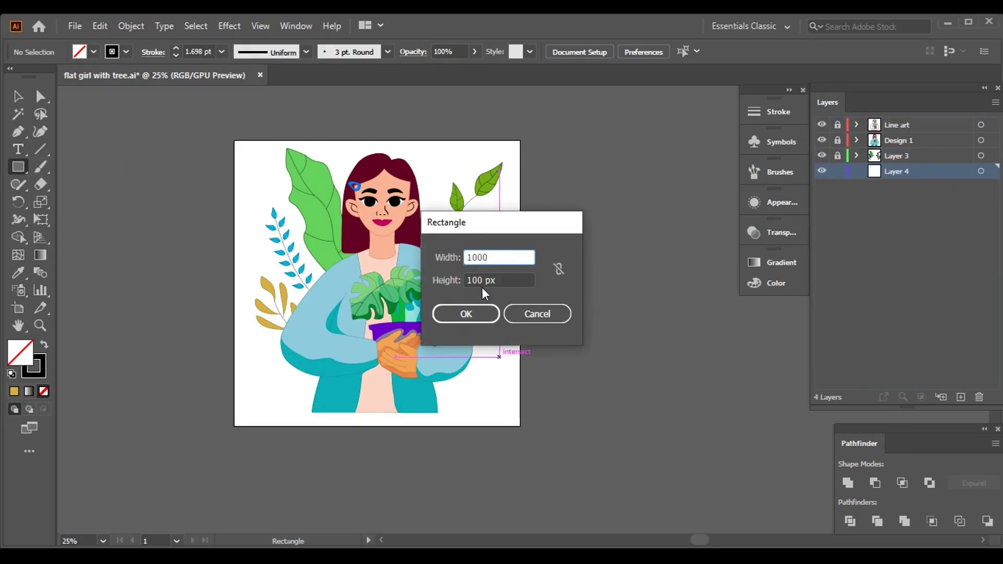
{"action": "key", "text": "Tab"}
{"action": "type", "text": "1000"}
{"action": "key", "text": "Return"}
Fill the rectangle with yellow, remove its stroke, and align it to cover the artboard.
{"action": "left_click", "coordinate": [94, 51]}
{"action": "left_click", "coordinate": [51, 77]}
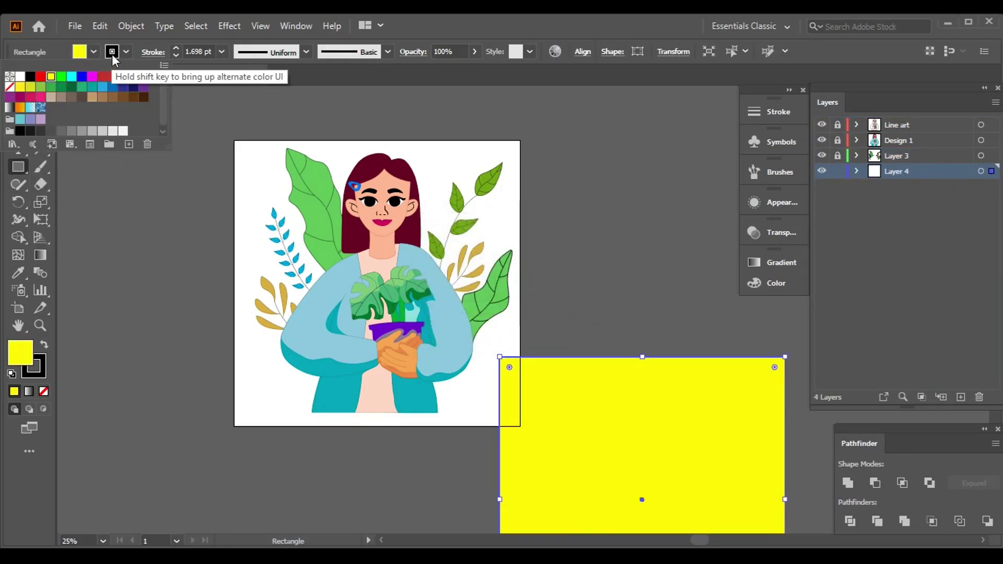
{"action": "key", "text": "Escape"}
{"action": "key", "text": "ctrl+shift+bracketleft"}
{"action": "left_click", "coordinate": [596, 224]}
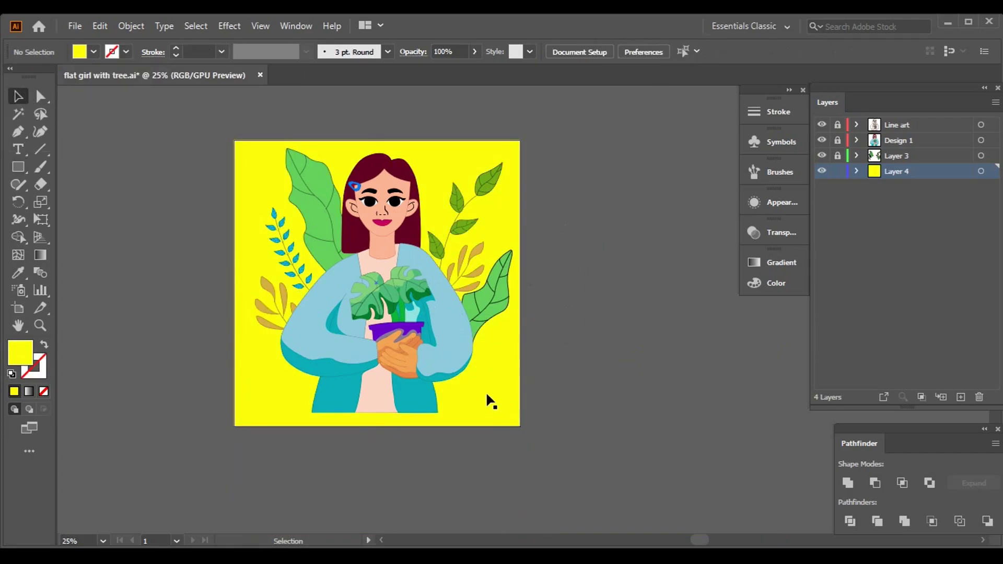
Change the background rectangle's fill to light lime green, DDFF97.
{"action": "key", "text": "ctrl+equal"}
{"action": "key", "text": "ctrl+a"}
{"action": "left_click", "coordinate": [776, 282]}
{"action": "left_click_drag", "start_coordinate": [617, 330], "coordinate": [678, 282]}
{"action": "left_click", "coordinate": [675, 305]}
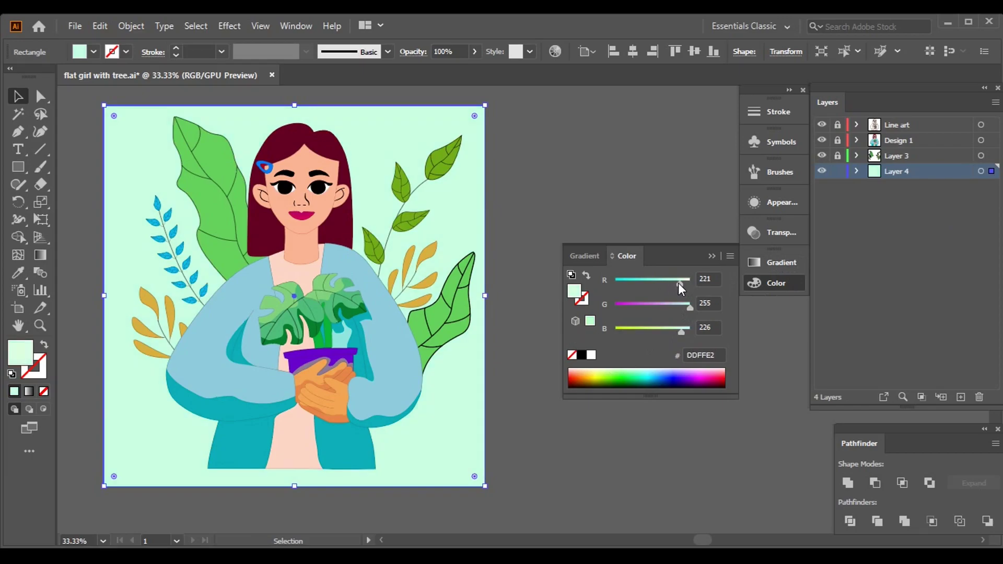
{"action": "mouse_move", "coordinate": [681, 331]}
{"action": "left_mouse_down"}
{"action": "mouse_move", "coordinate": [650, 326]}
{"action": "mouse_move", "coordinate": [663, 329]}
{"action": "left_mouse_up"}
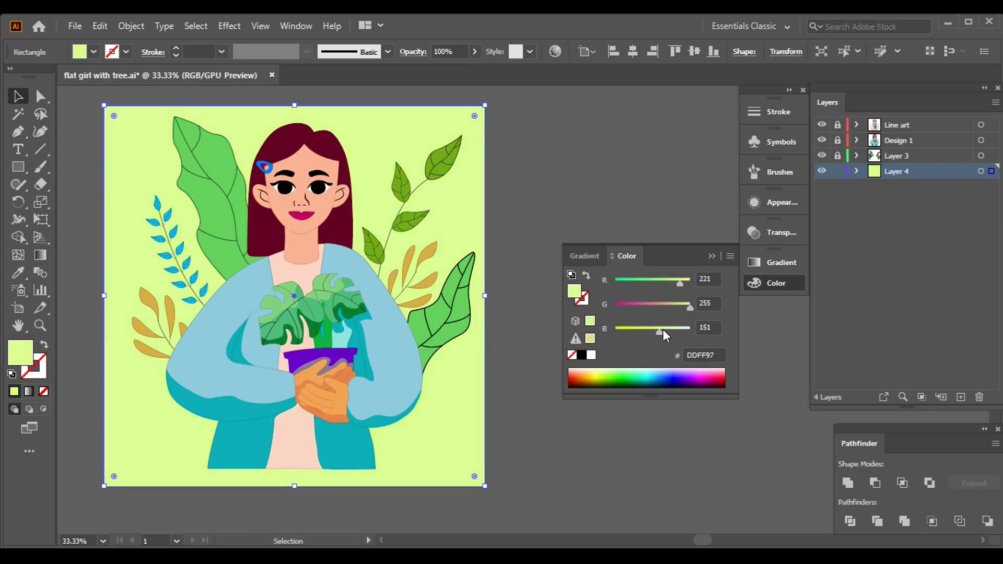
{"action": "left_click", "coordinate": [575, 261]}
Lock the background layer, unlock the artwork layers, and group the girl with all the plants.
{"action": "scroll", "coordinate": [633, 257], "scroll_direction": "left", "scroll_amount": 4}
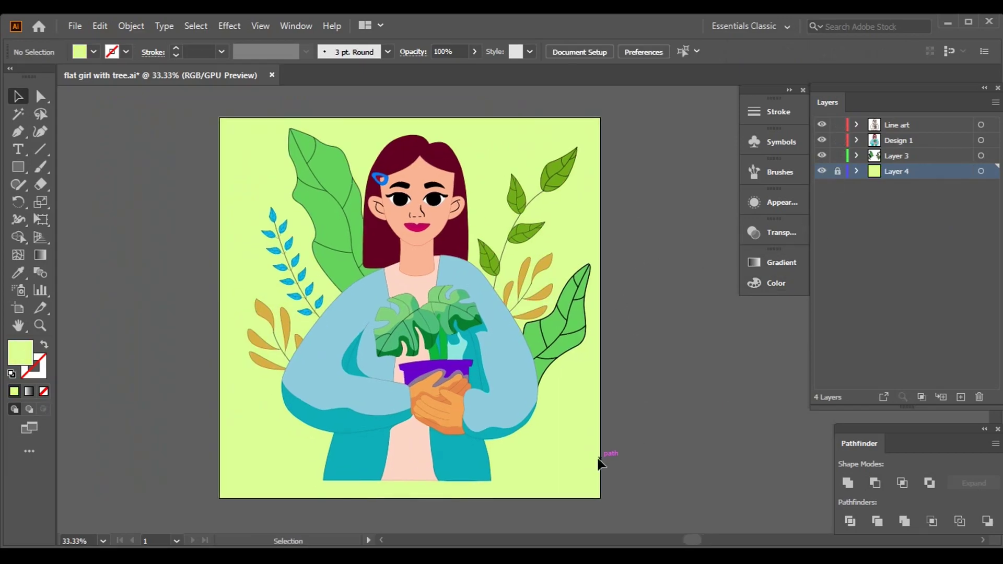
{"action": "key", "text": "ctrl+minus"}
{"action": "key", "text": "ctrl+a"}
{"action": "right_click", "coordinate": [440, 209]}
{"action": "left_click", "coordinate": [504, 338]}
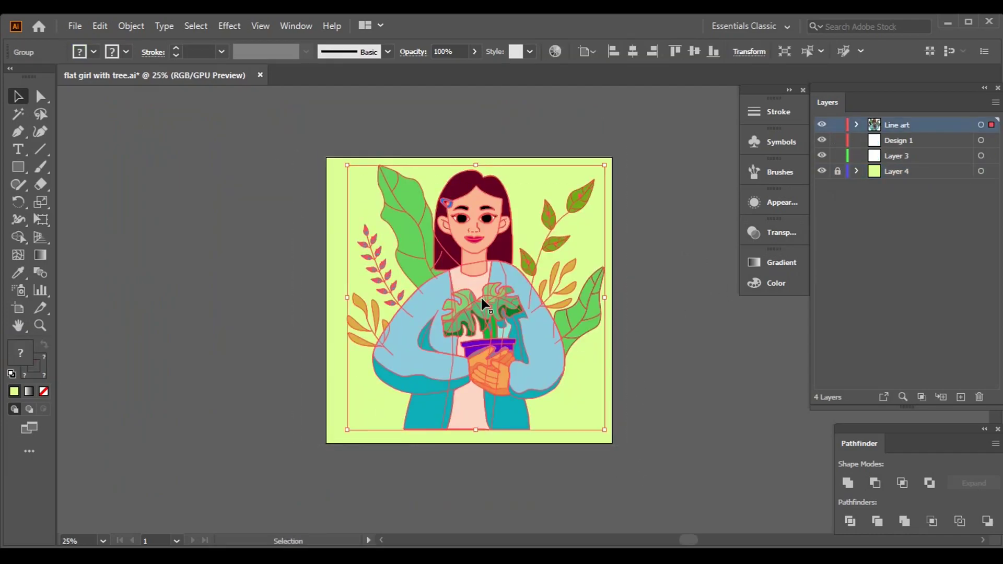
Move the grouped artwork down until the jacket's lower edge meets the bottom edge of the artboard.
{"action": "key", "text": "ctrl+shift+a"}
{"action": "key", "text": "ctrl+plus"}
{"action": "key", "text": "ctrl+a"}
{"action": "left_click_drag", "start_coordinate": [588, 473], "coordinate": [601, 486]}
{"action": "key", "text": "ctrl+shift+a"}
{"action": "key", "text": "ctrl+a"}
{"action": "left_click_drag", "start_coordinate": [416, 396], "coordinate": [416, 401]}
{"action": "scroll", "coordinate": [437, 470], "scroll_direction": "up", "scroll_amount": 4}
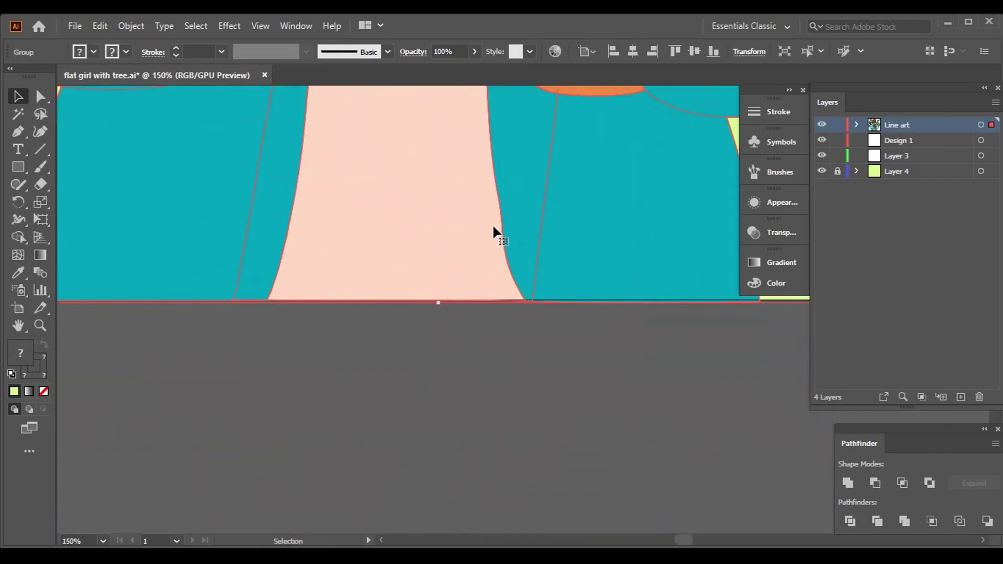
{"action": "key", "text": "ctrl+shift+a"}
{"action": "scroll", "coordinate": [607, 373], "scroll_direction": "down", "scroll_amount": 9}
{"action": "scroll", "coordinate": [669, 381], "scroll_direction": "up", "scroll_amount": 5}
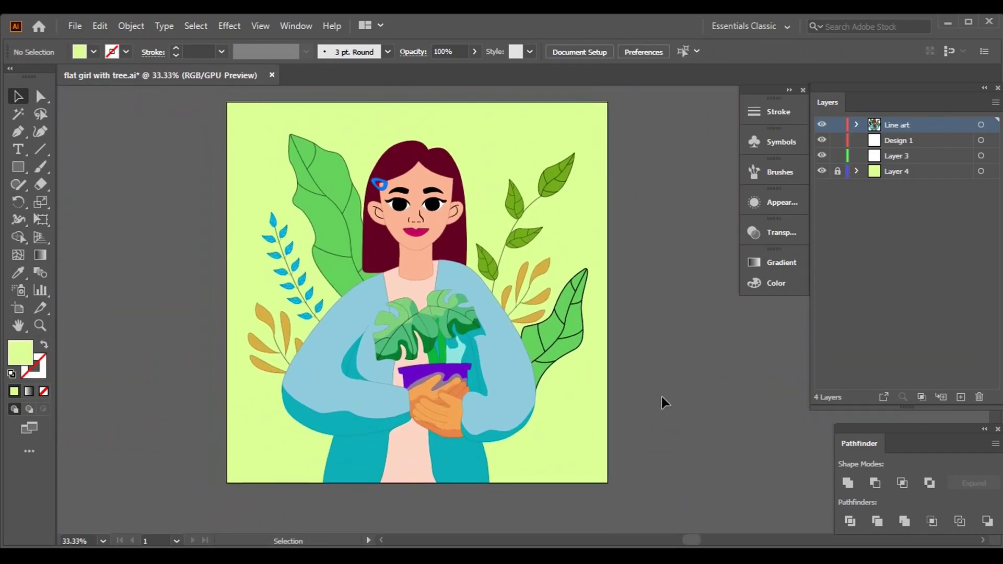
Select the background rectangle on Layer 4, change its fill colour from lime green to white, and deselect it.
{"action": "left_click", "coordinate": [981, 171]}
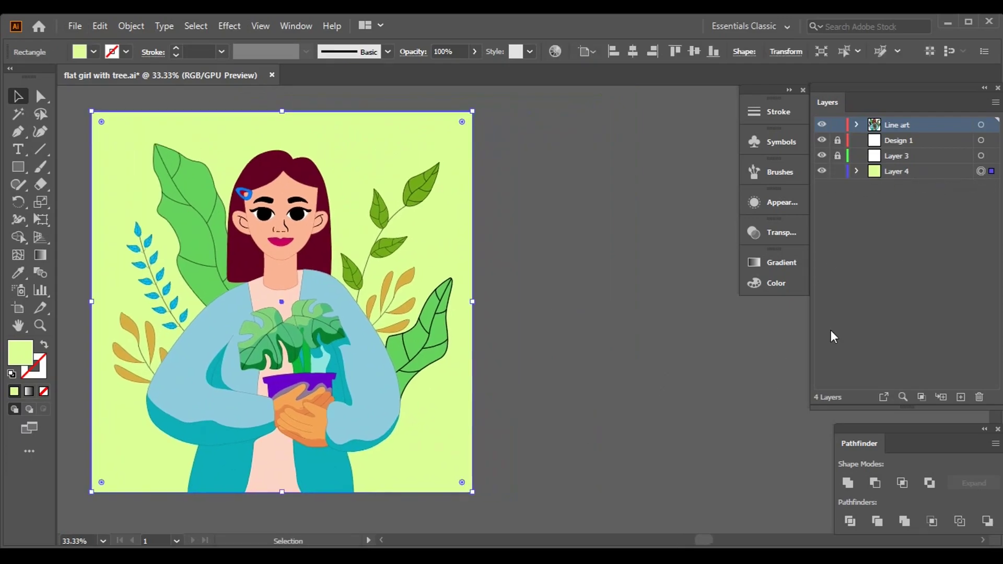
{"action": "left_click", "coordinate": [777, 283]}
{"action": "left_click_drag", "start_coordinate": [690, 304], "coordinate": [669, 280]}
{"action": "mouse_move", "coordinate": [675, 331]}
{"action": "left_mouse_down"}
{"action": "mouse_move", "coordinate": [624, 332]}
{"action": "mouse_move", "coordinate": [686, 324]}
{"action": "mouse_move", "coordinate": [680, 318]}
{"action": "mouse_move", "coordinate": [677, 328]}
{"action": "left_mouse_up"}
{"action": "left_click_drag", "start_coordinate": [683, 280], "coordinate": [689, 281]}
{"action": "left_click_drag", "start_coordinate": [679, 330], "coordinate": [707, 327]}
{"action": "left_click", "coordinate": [557, 325]}
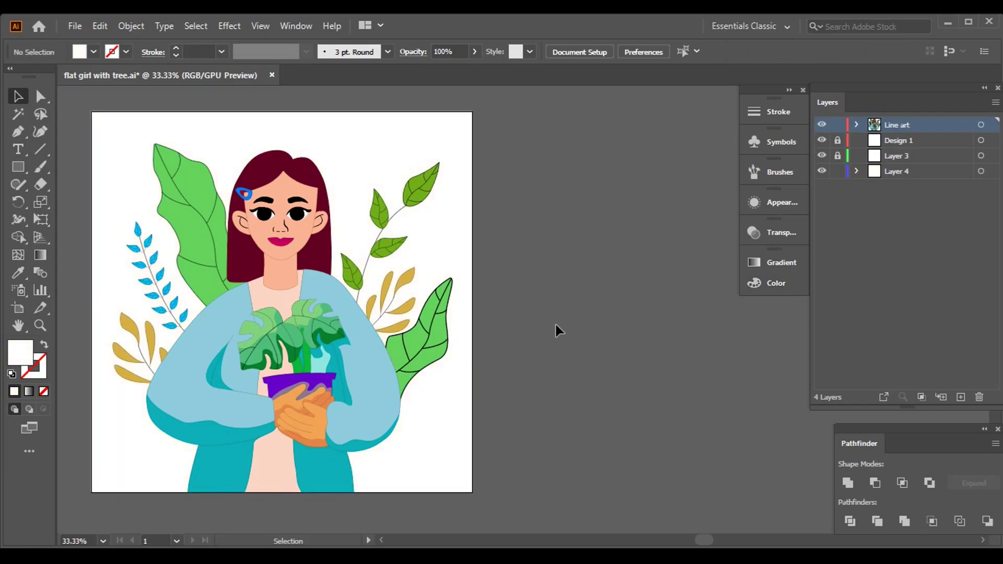